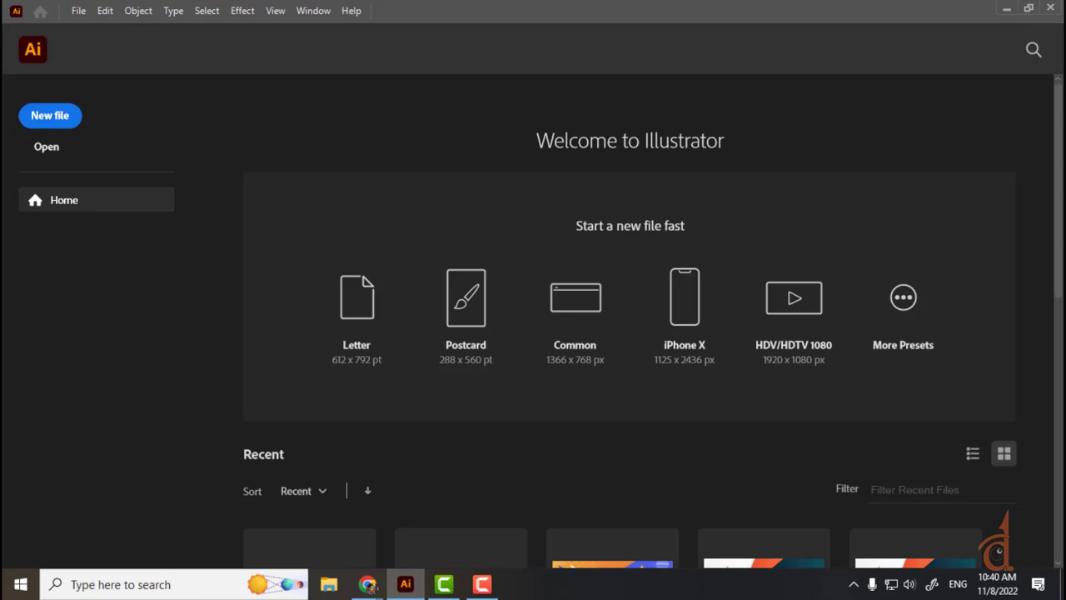
- Switch to Chrome and open YouTube in a new browser tab
scroll(629, 333, "down", 2)
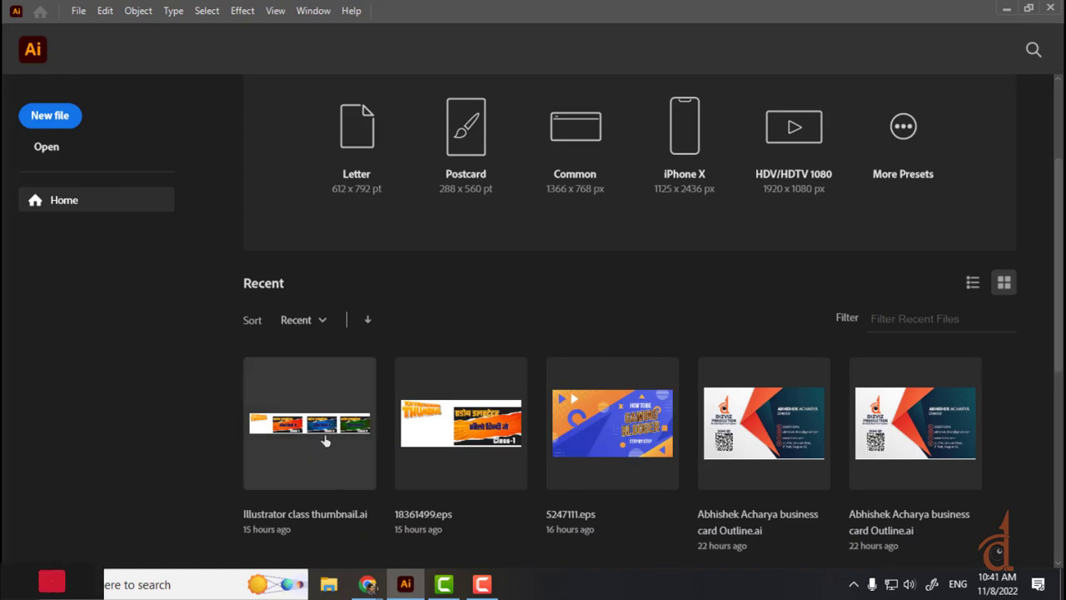
mouse_move(367, 584)
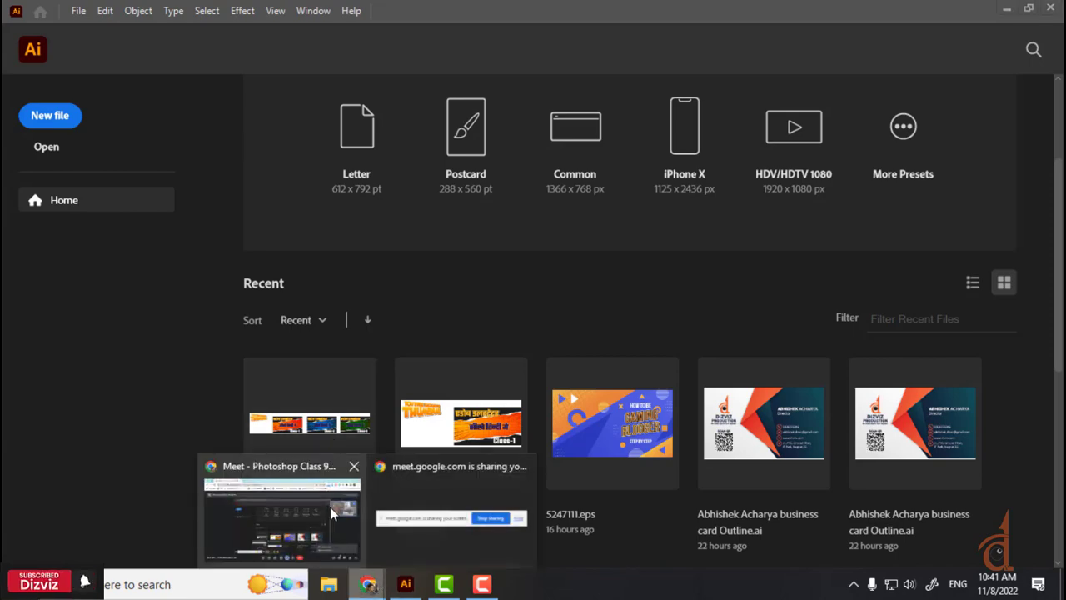
left_click(329, 506)
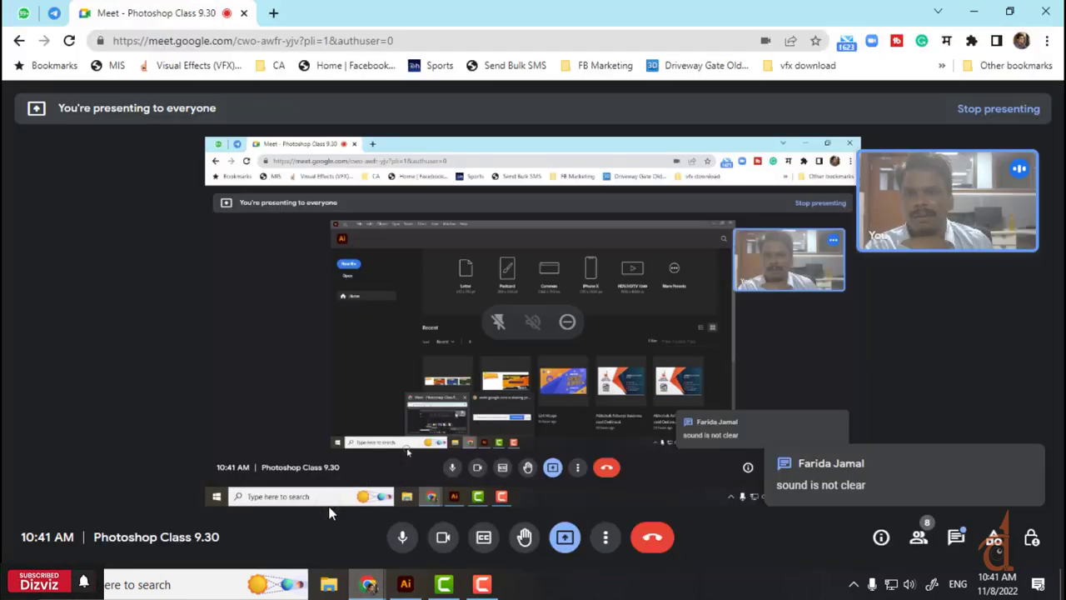
left_click(273, 13)
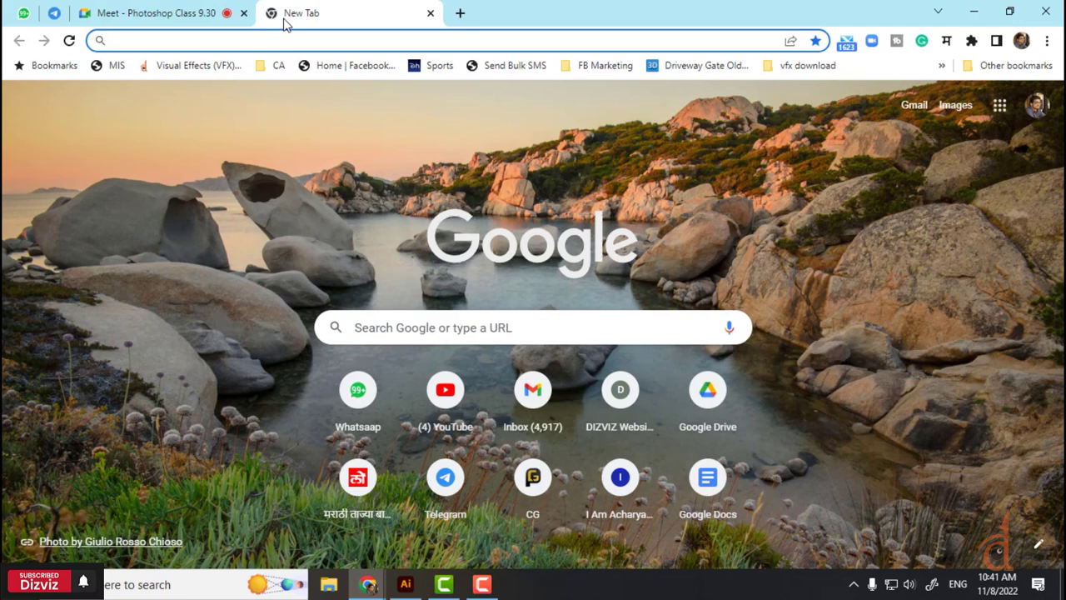
type("y")
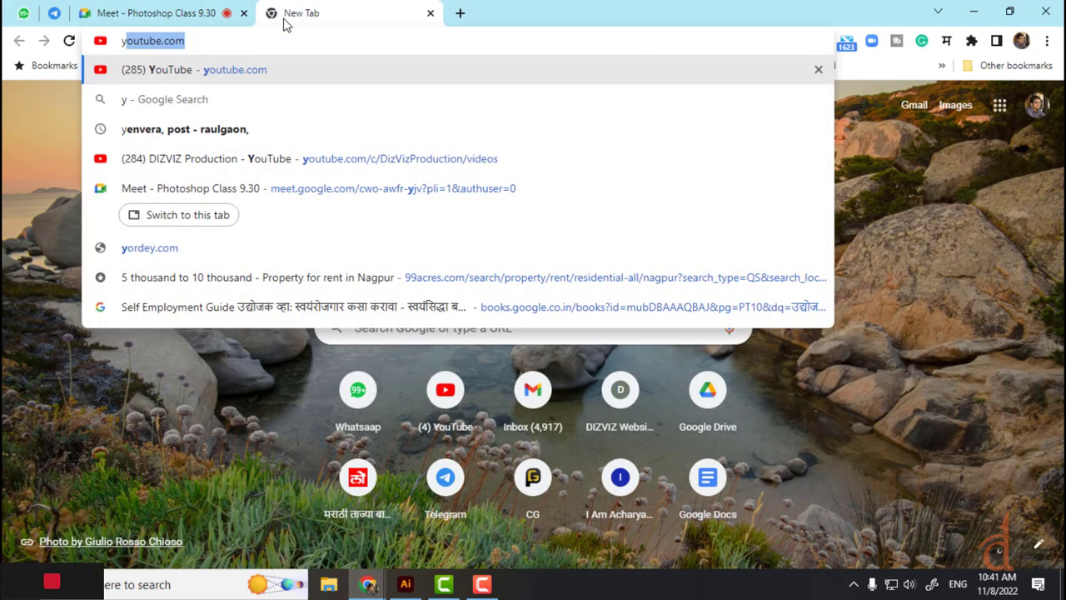
key("Return")
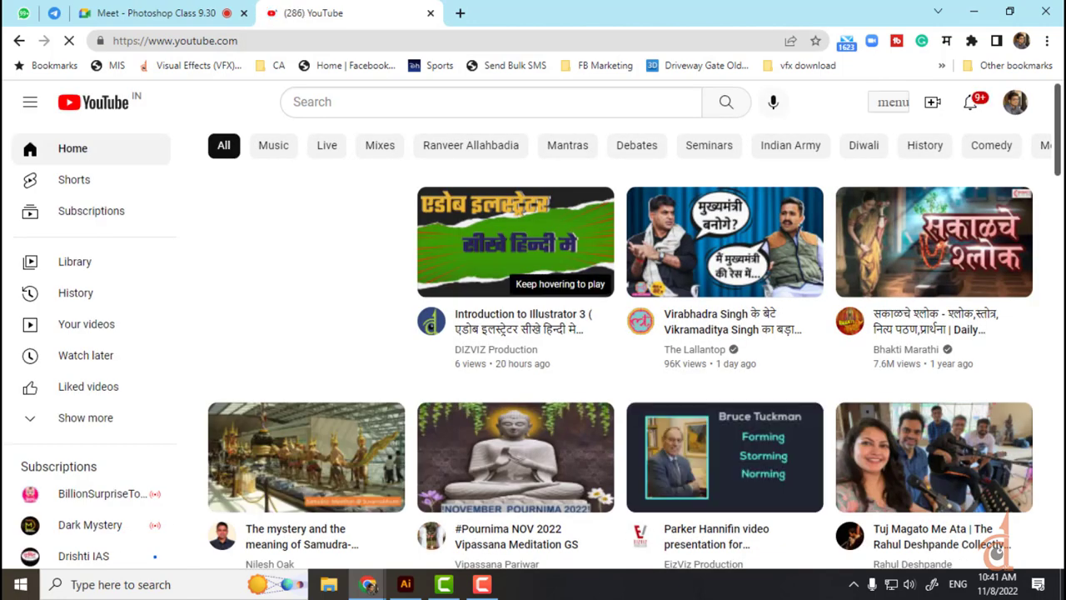
- Open the signed-in account's own YouTube channel page
mouse_move(516, 242)
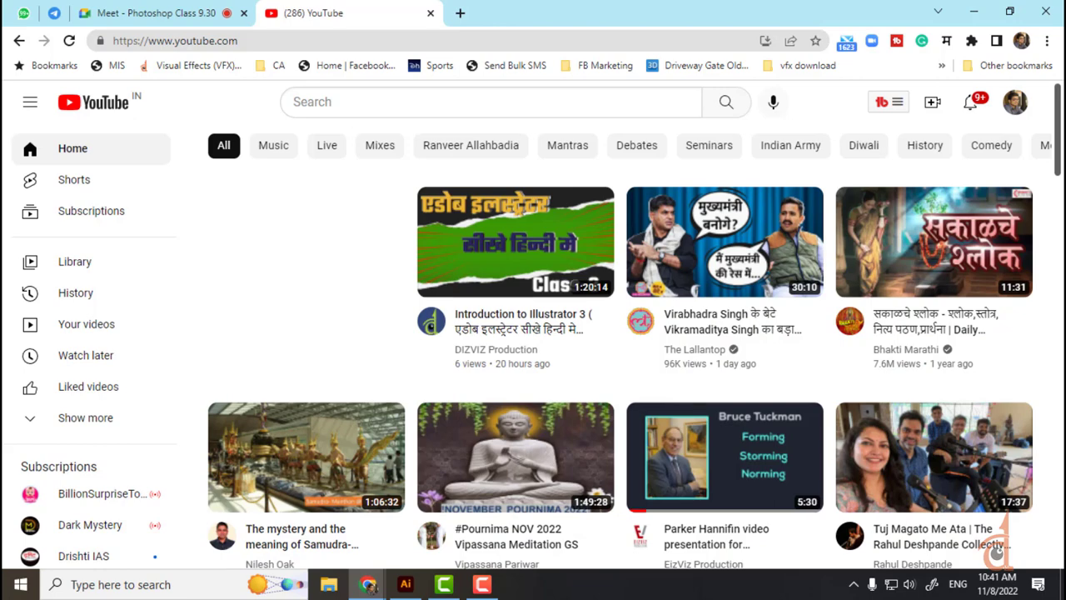
left_click(1016, 102)
left_click(802, 174)
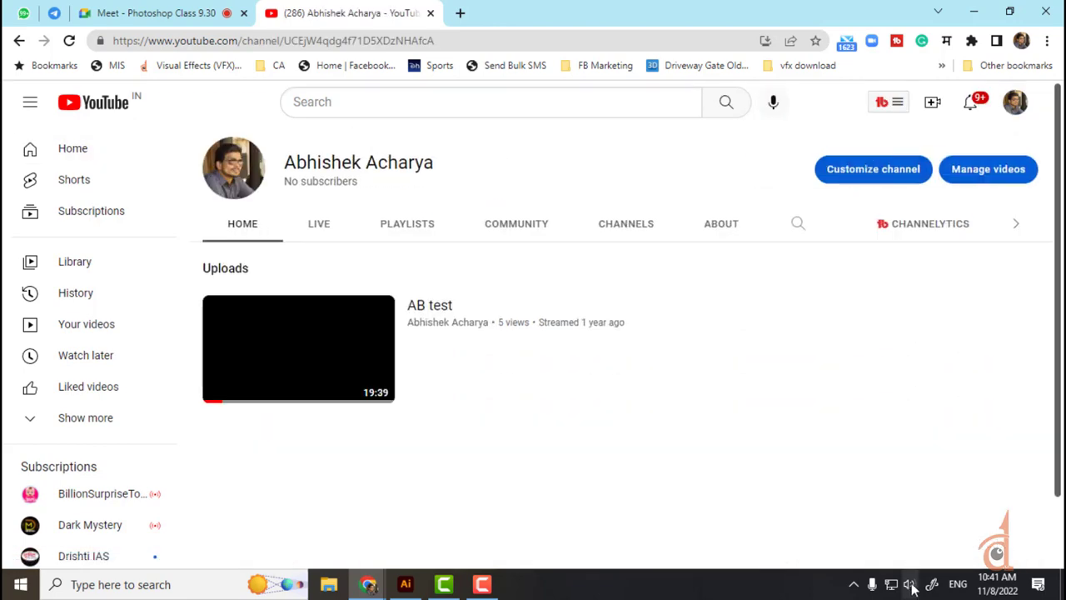
- Raise the system audio volume to 87
left_click(910, 586)
scroll(914, 567, "up", 12)
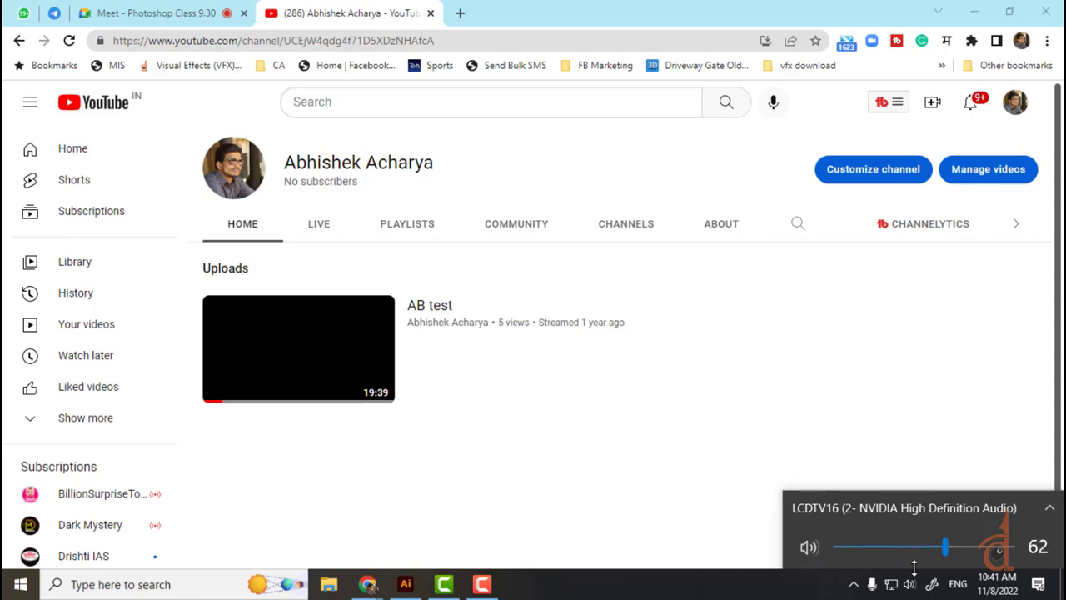
scroll(914, 567, "up", 13)
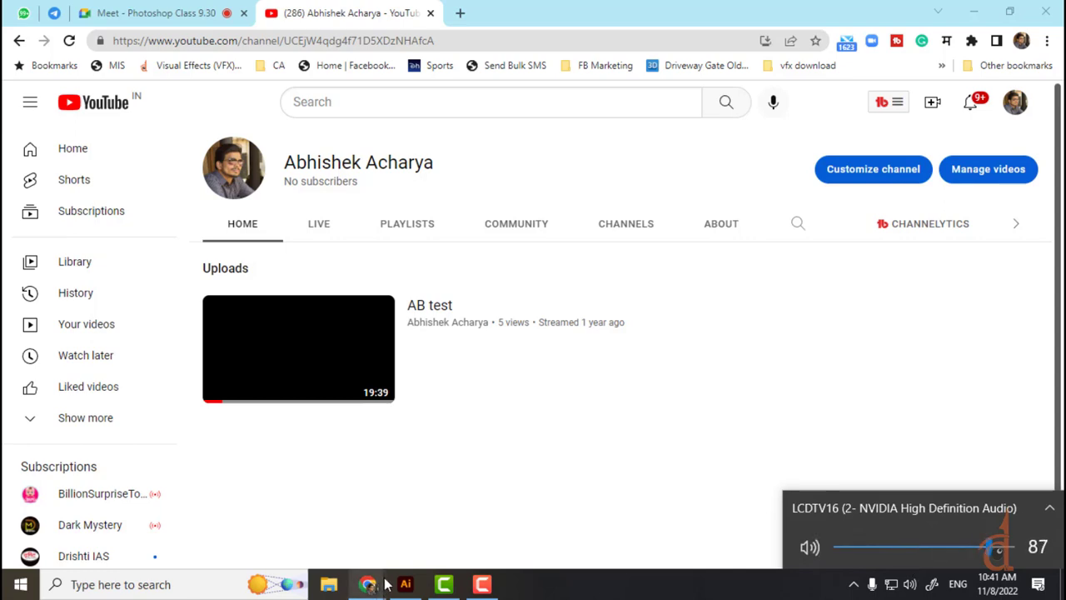
- Search YouTube for "dizviz production" and open the DIZVIZ Production channel
mouse_move(386, 585)
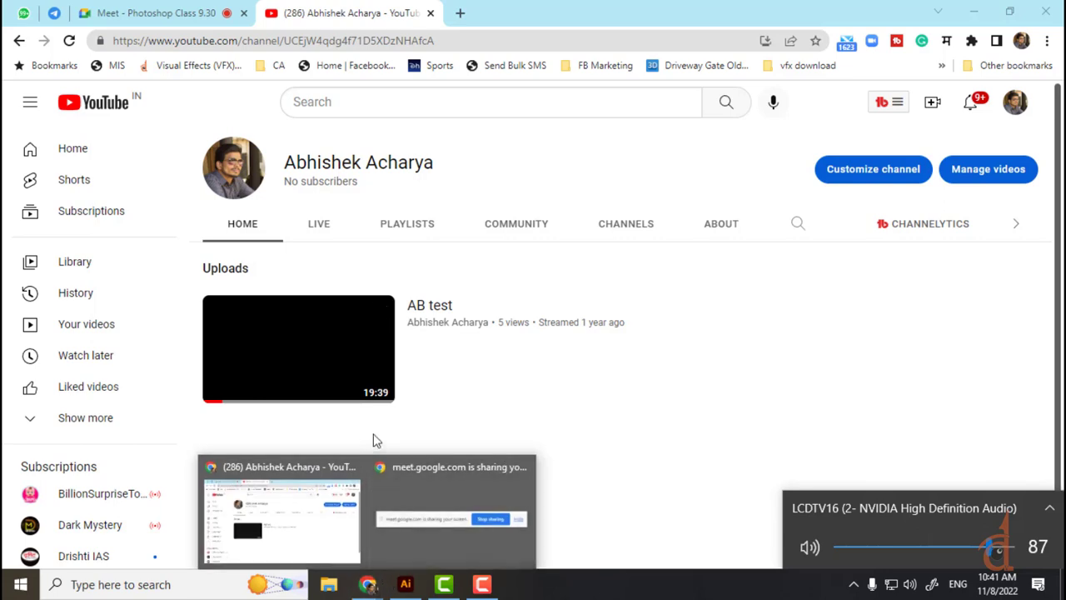
left_click(1016, 102)
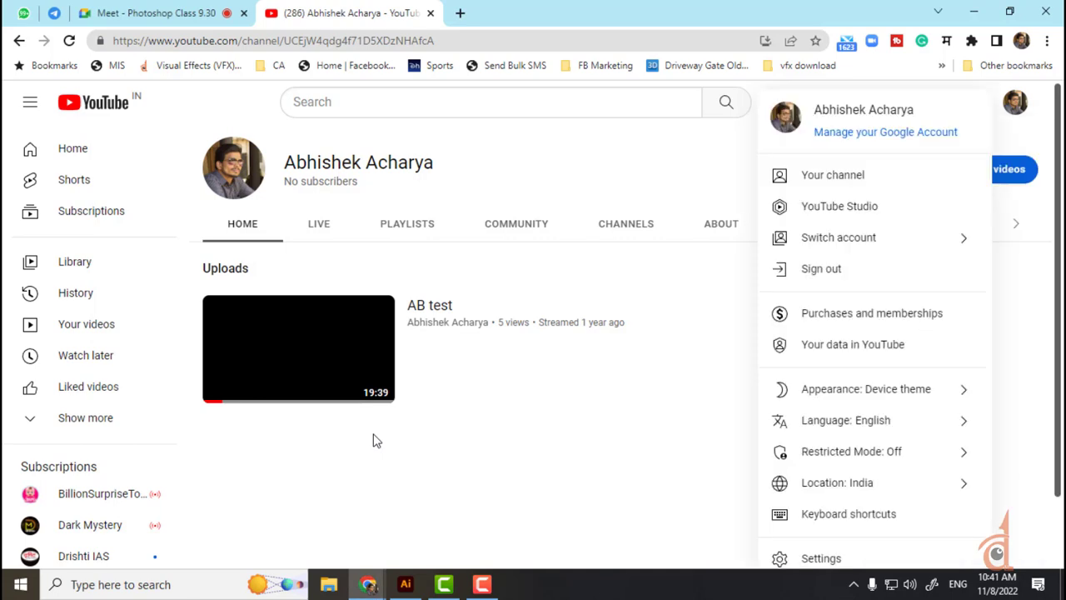
left_click(424, 164)
left_click(417, 103)
type("di")
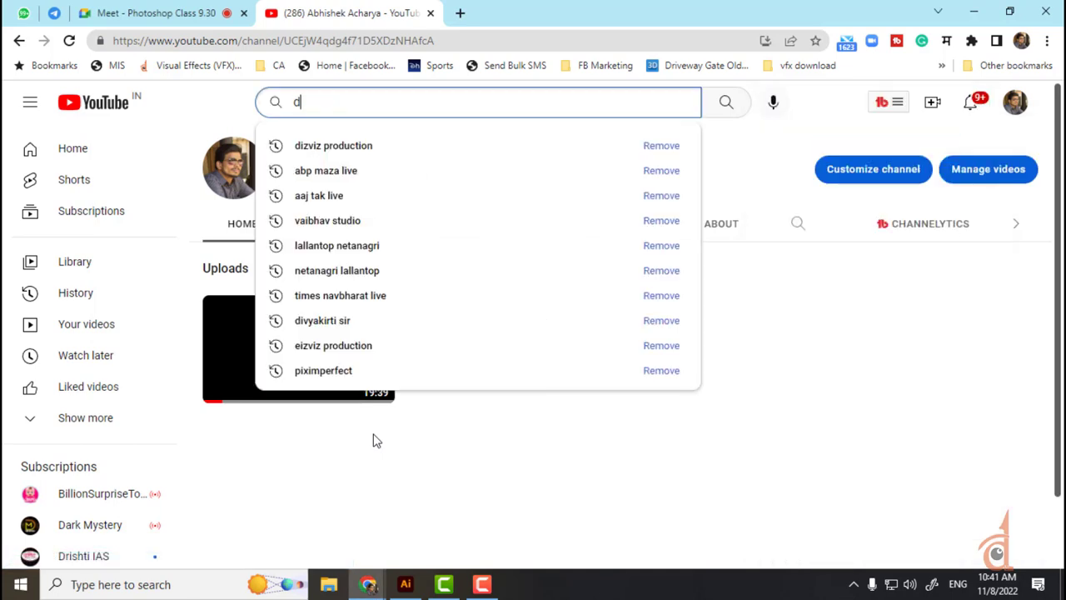
key("Down")
key("Return")
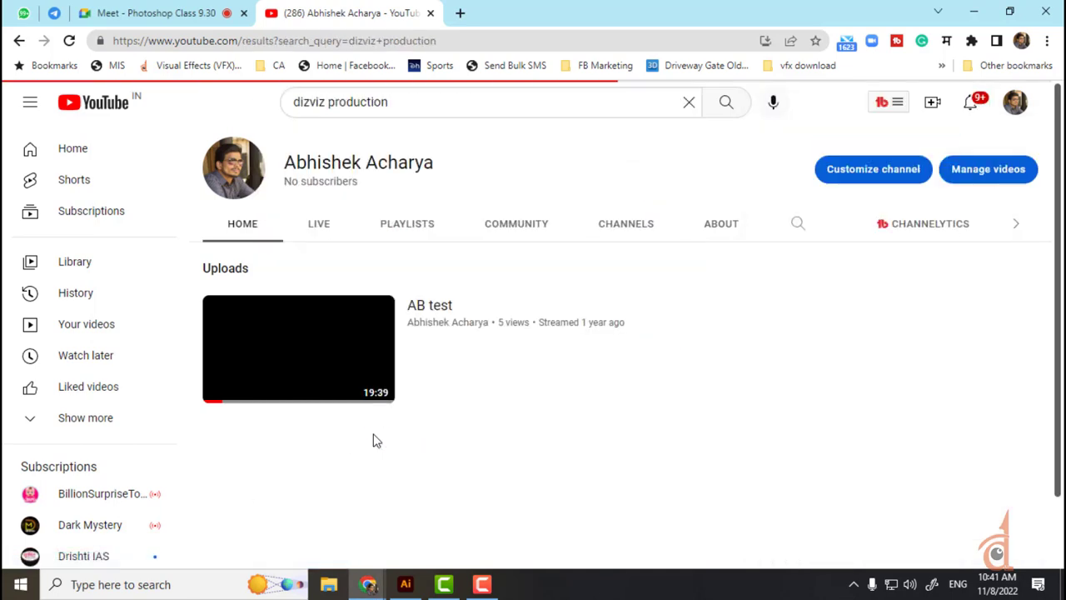
left_click(373, 433)
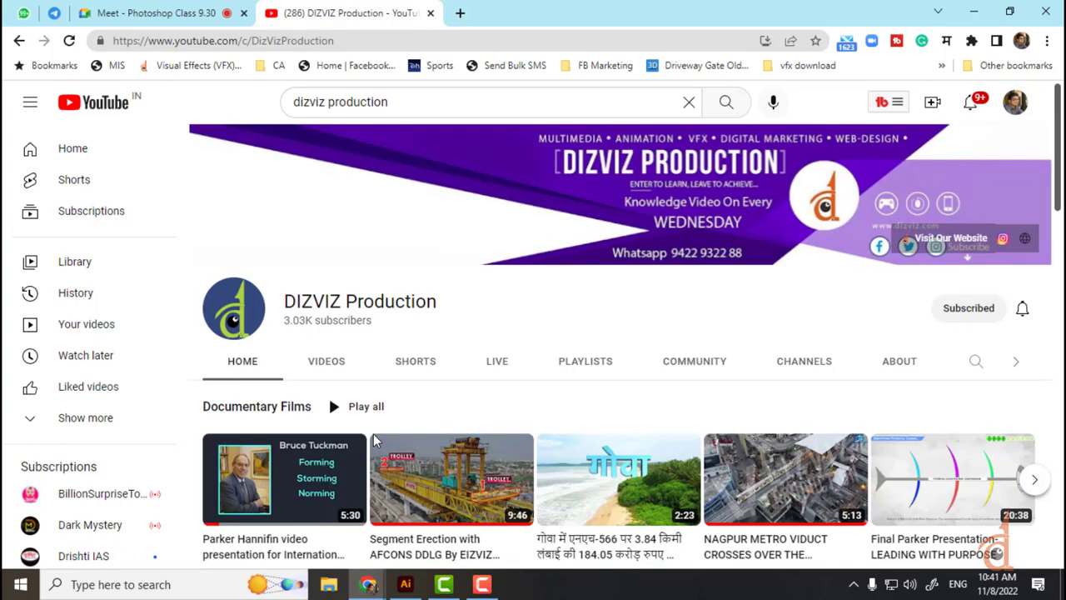
- Show the channel's videos and look through the most recently uploaded Illustrator and InDesign classes
scroll(373, 440, "down", 3)
left_click(326, 172)
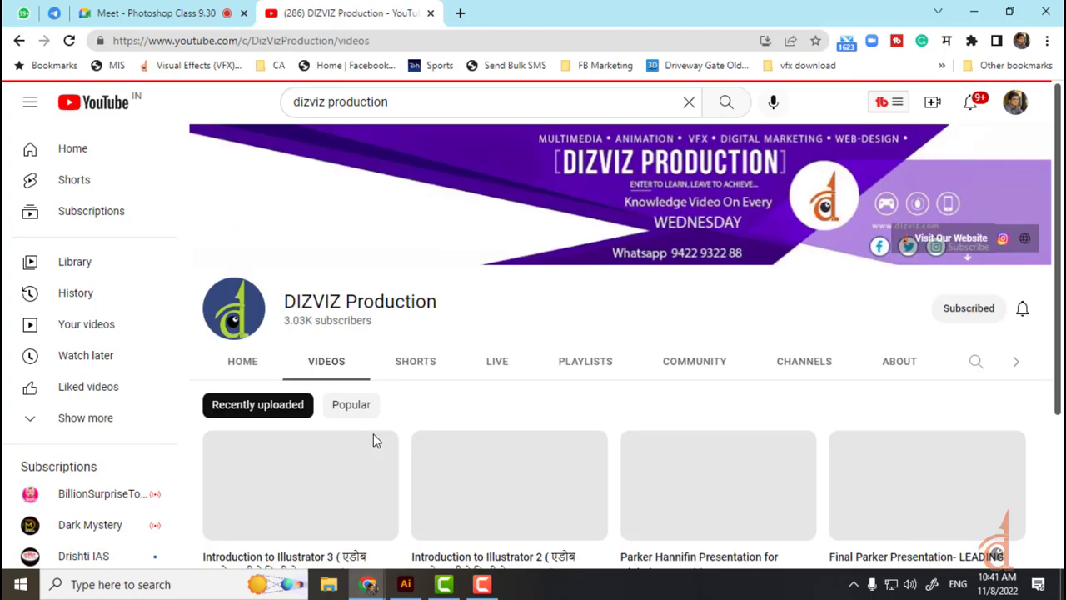
scroll(373, 440, "down", 2)
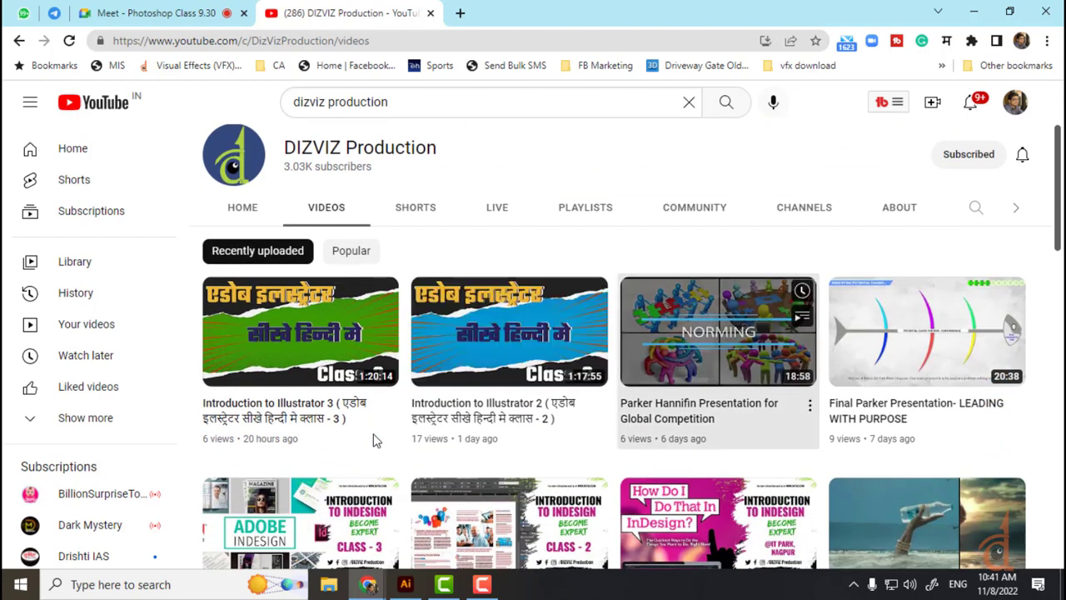
scroll(373, 442, "down", 1)
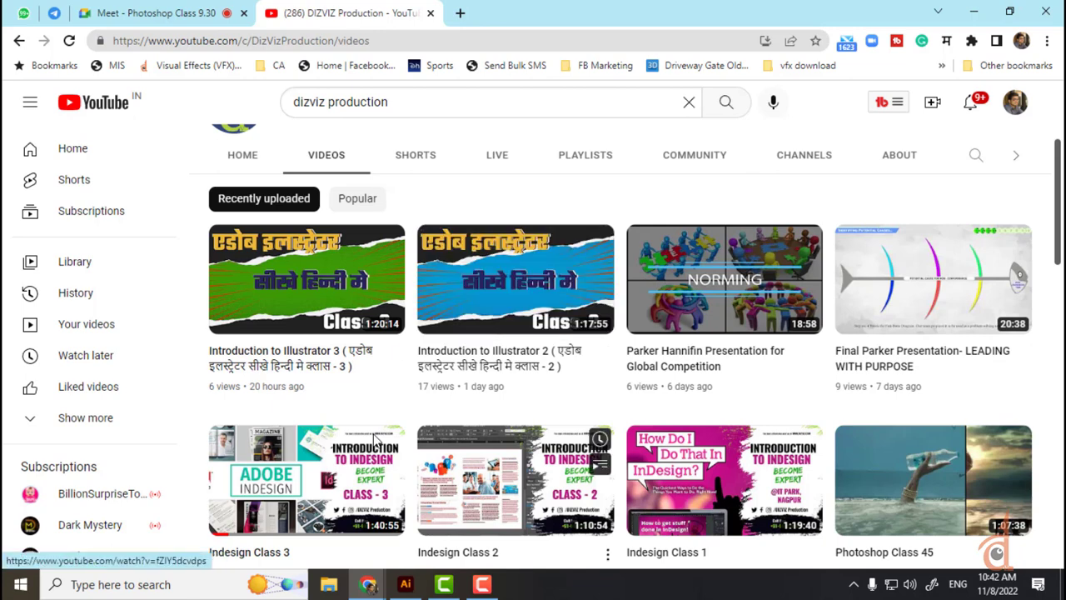
- Switch to Illustrator, open the recent file Illustrator class thumbnail.ai and collapse the Appearance panel
left_click(406, 584)
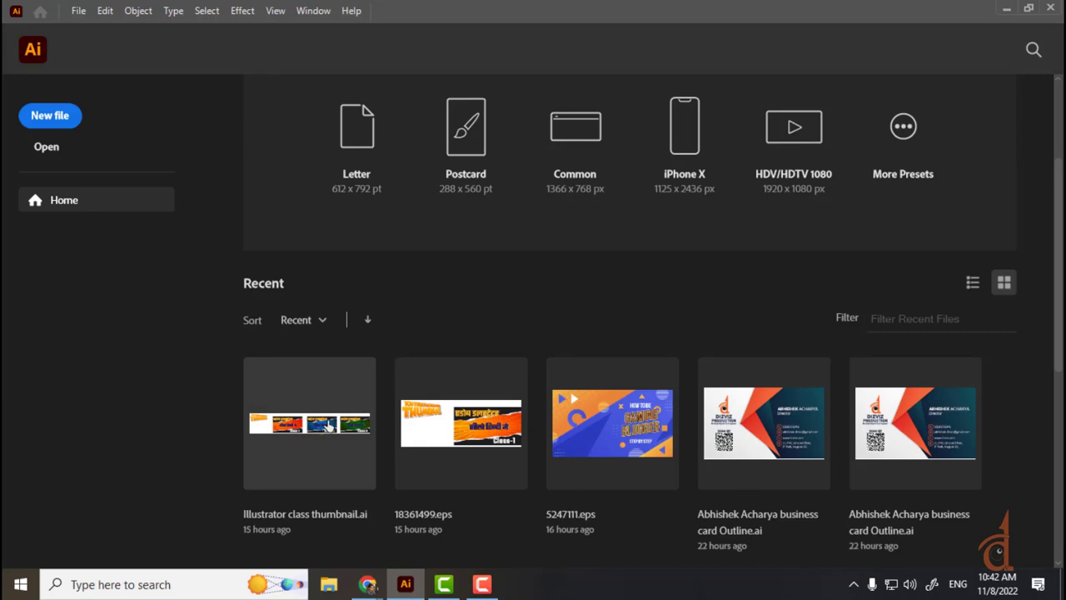
left_click(329, 427)
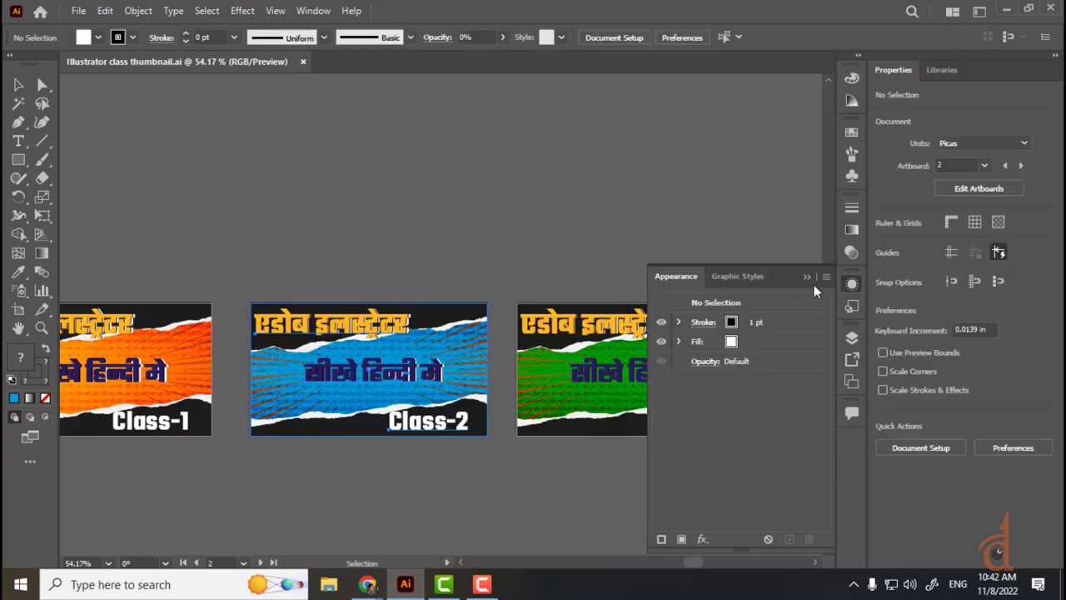
left_click(806, 278)
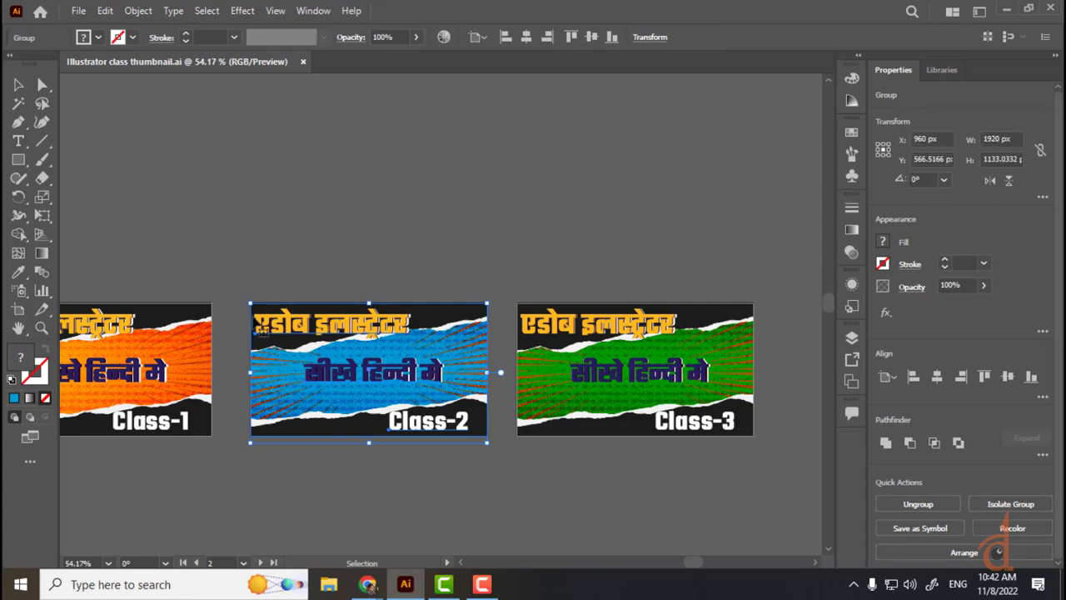
- Move the blue Class-2 artboard with its artwork directly beneath the Class-1 artboard, at about X 960 px, Y 1826 px
key("space")
left_click_drag(247, 291, 441, 166)
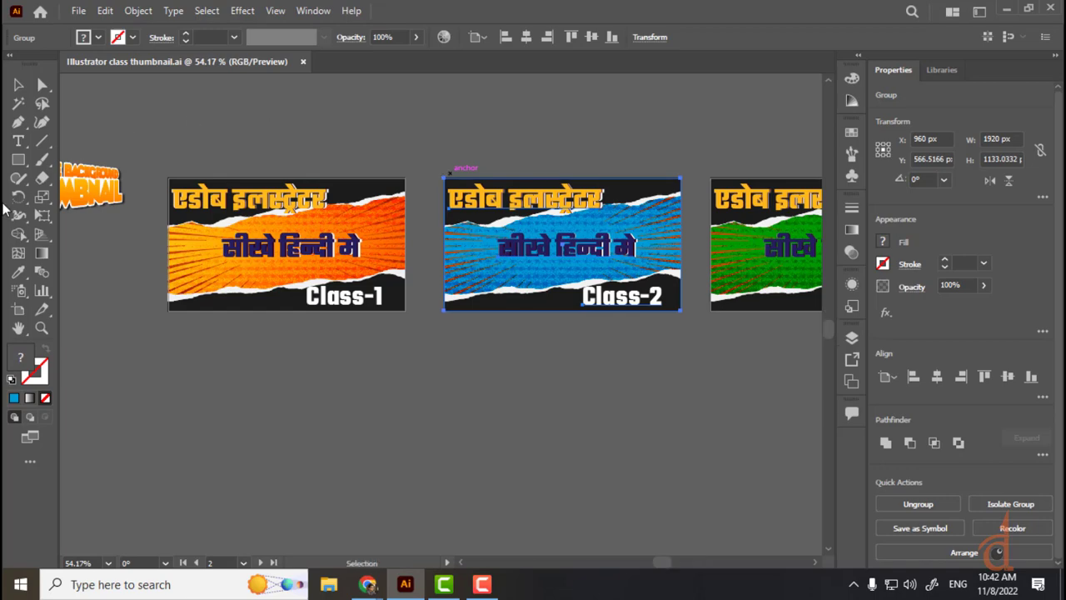
left_click(18, 309)
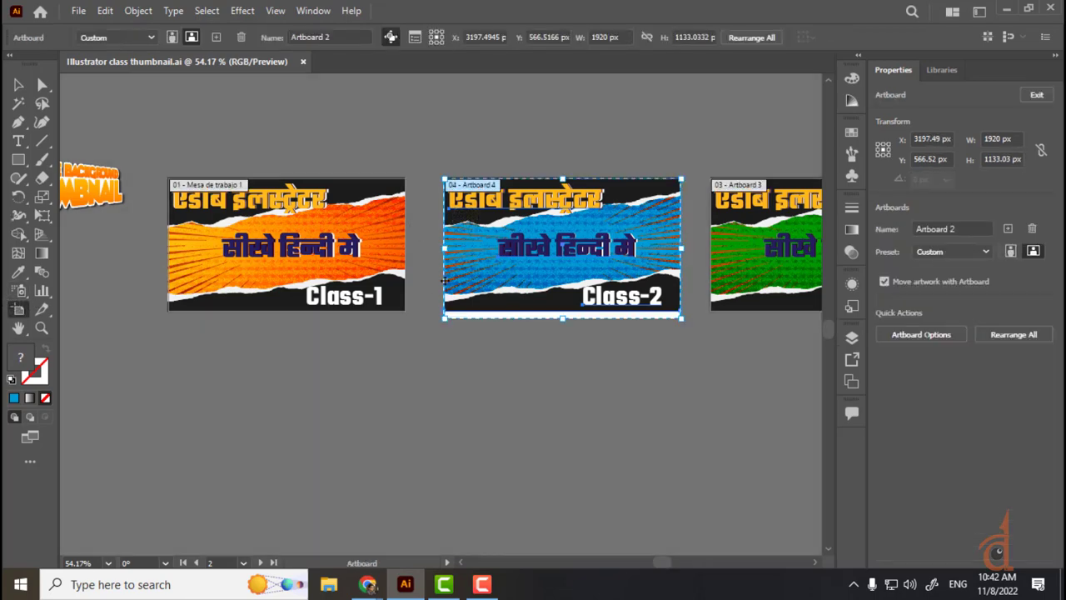
left_click(517, 250)
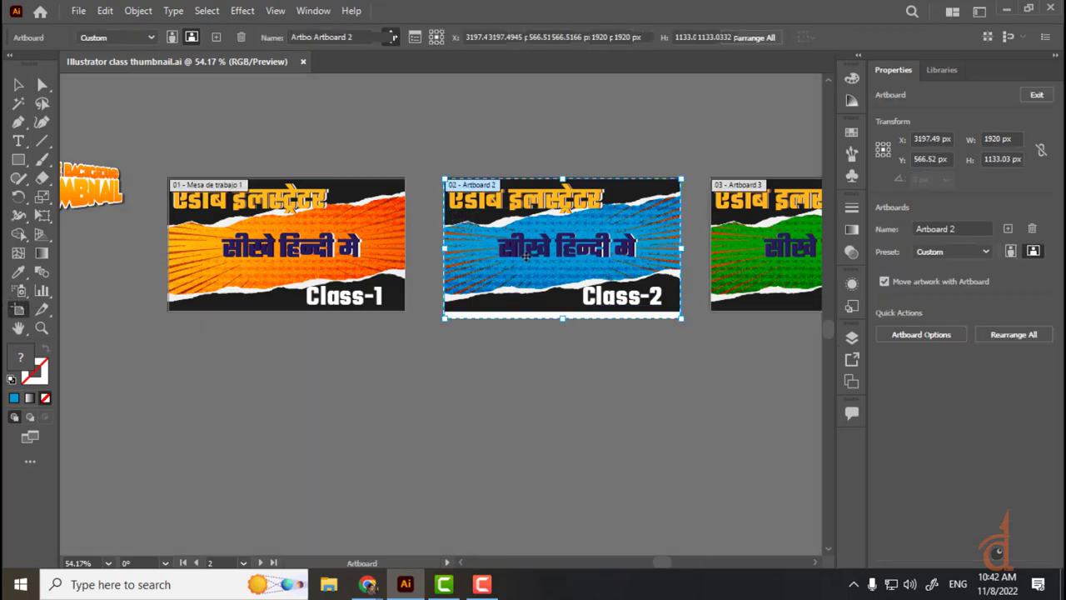
left_click_drag(520, 226, 244, 382)
left_click(656, 313)
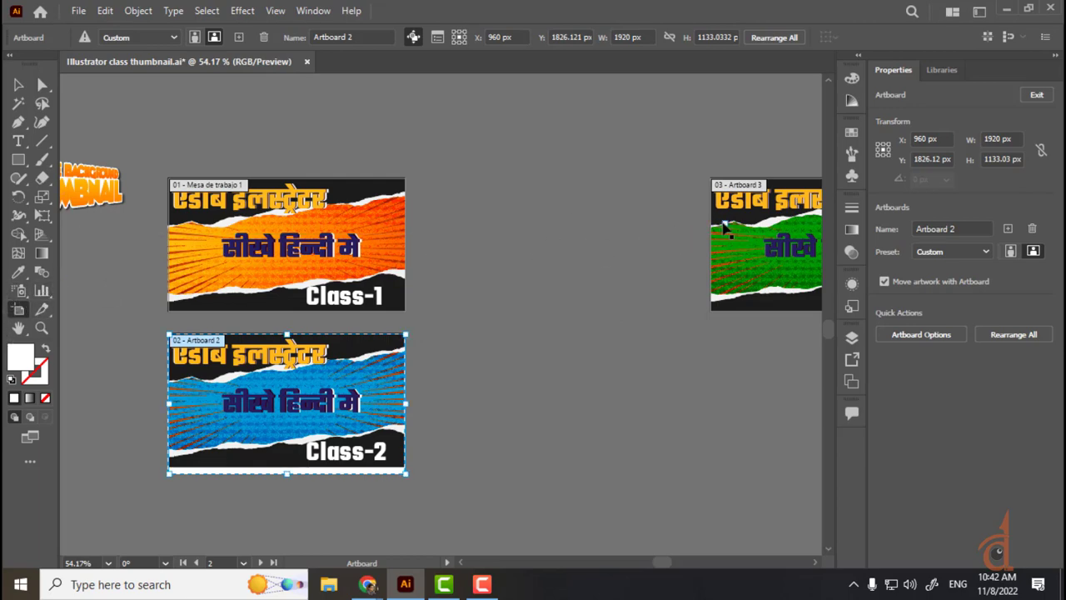
- Move the green Class-3 artboard with its artwork closer to the other two, at about X 3185 px, Y 1080 px
left_click(718, 228)
left_click_drag(731, 245, 457, 312)
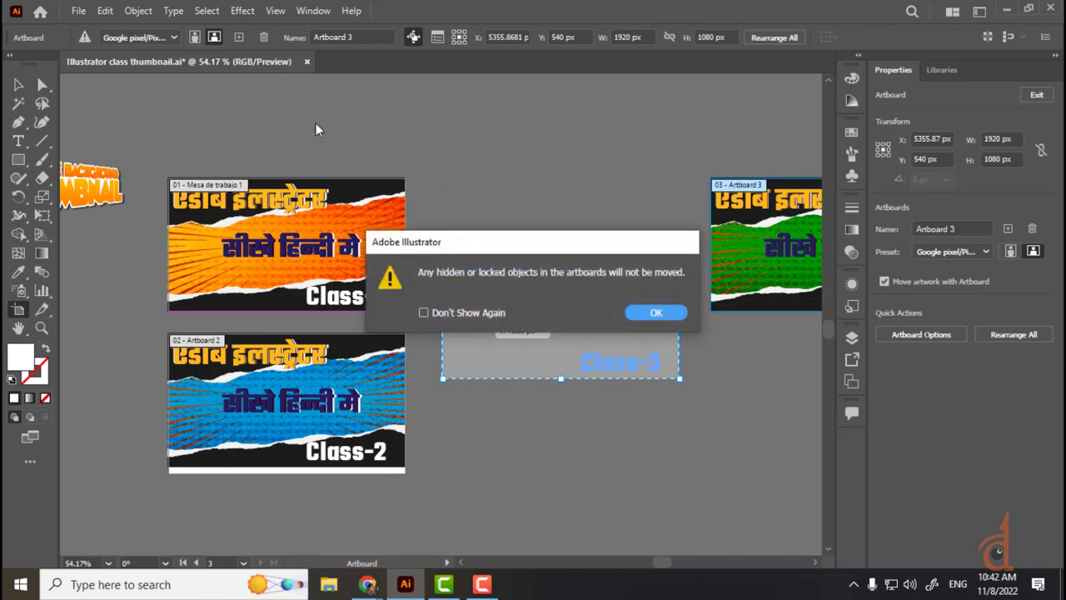
left_click(488, 314)
left_click(634, 313)
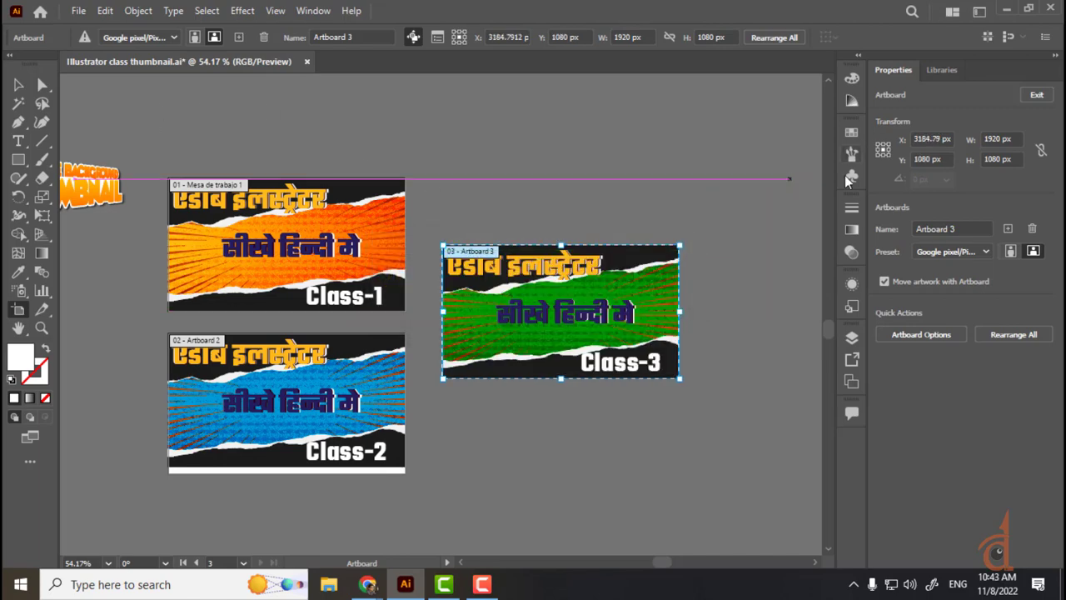
- Delete the orange thumbnail lettering group lying outside the artboards beside Class-1
left_click(19, 86)
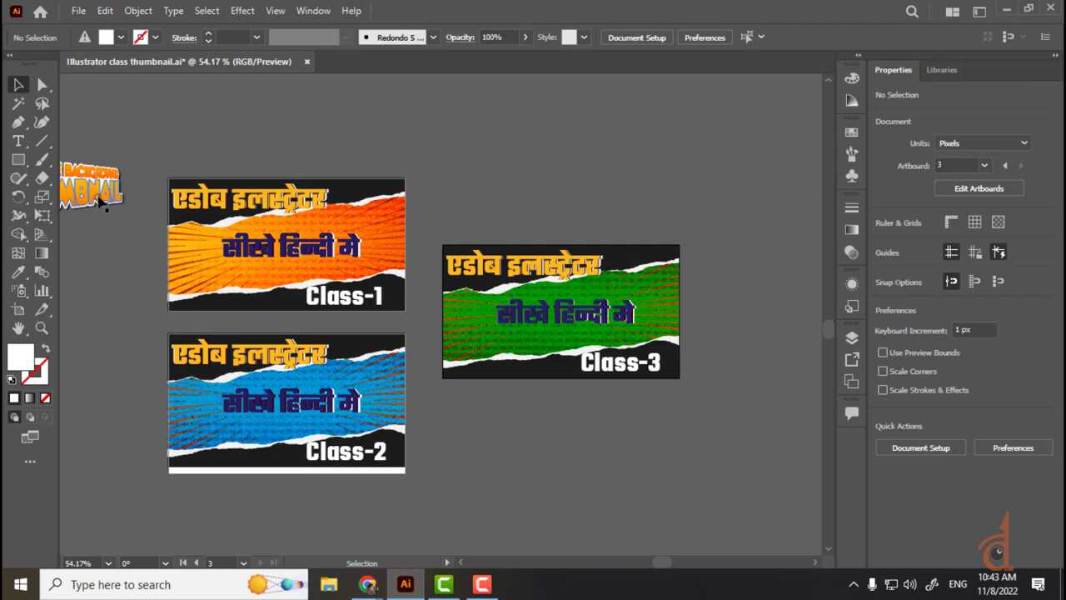
left_click_drag(84, 190, 73, 197)
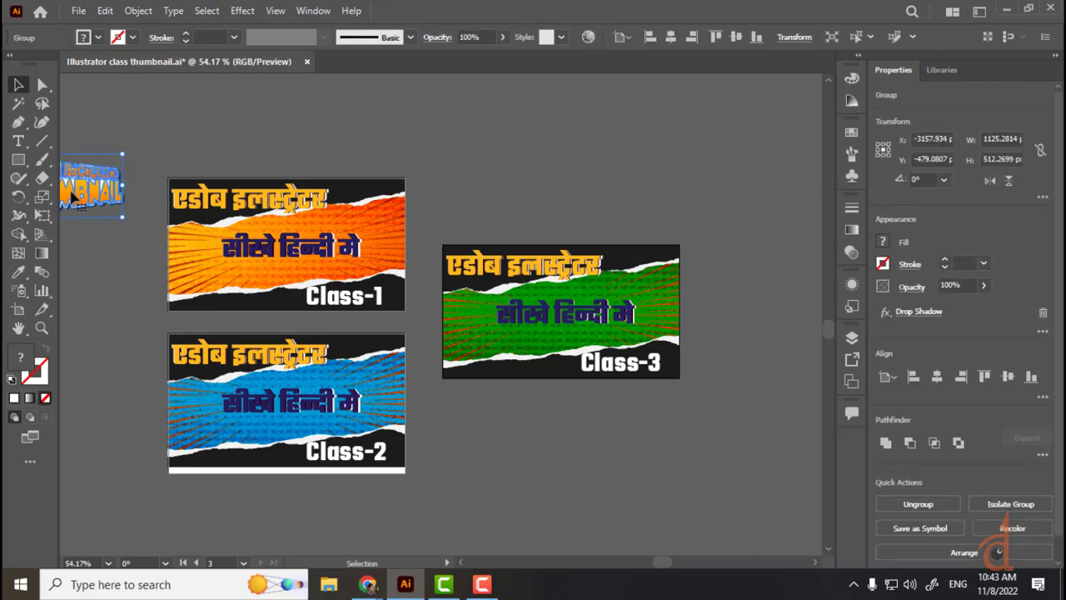
key("Delete")
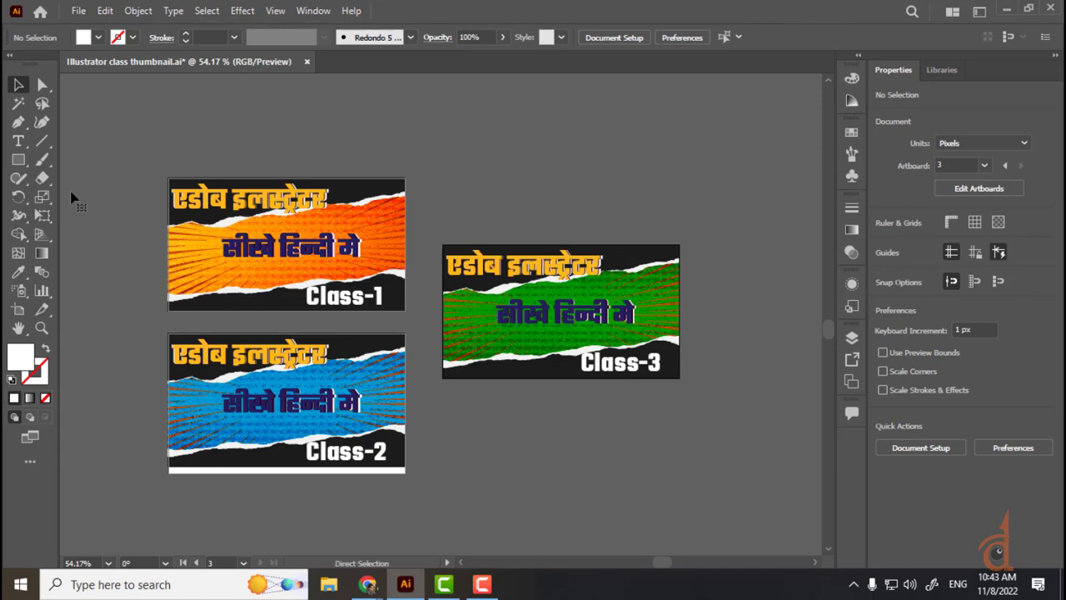
- Save the rearranged thumbnail document and close it
key("ctrl+s")
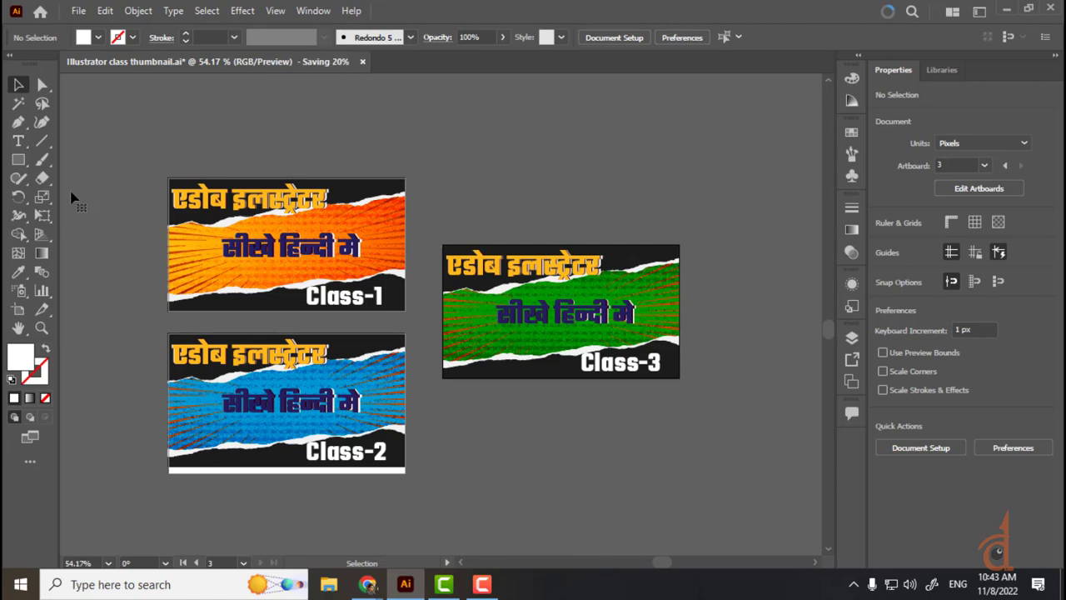
left_click(363, 61)
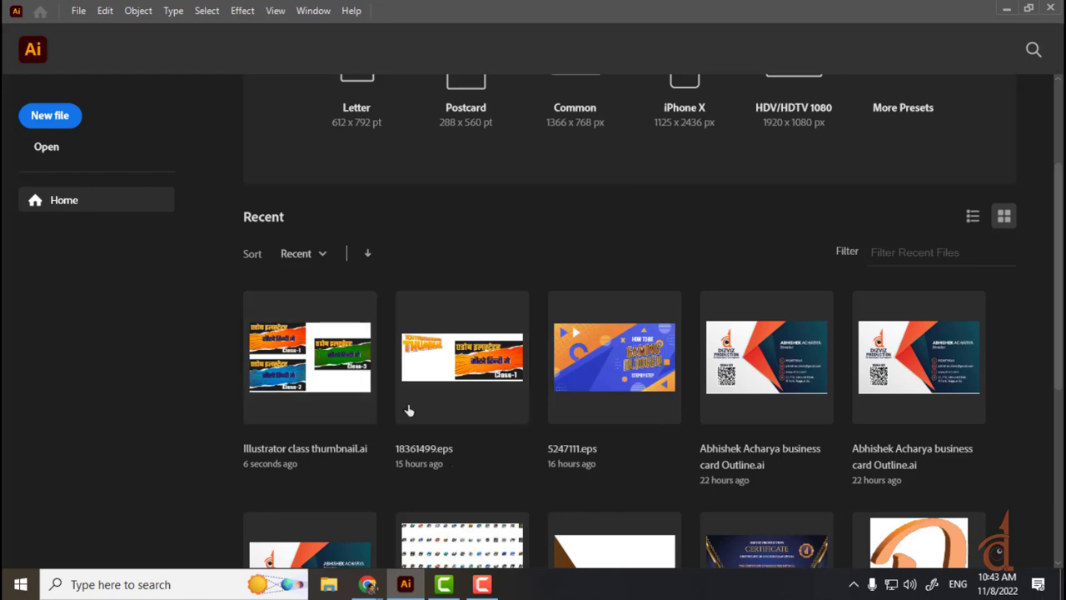
- Open the first of the two recent business card Outline.ai files
scroll(1052, 259, "down", 1)
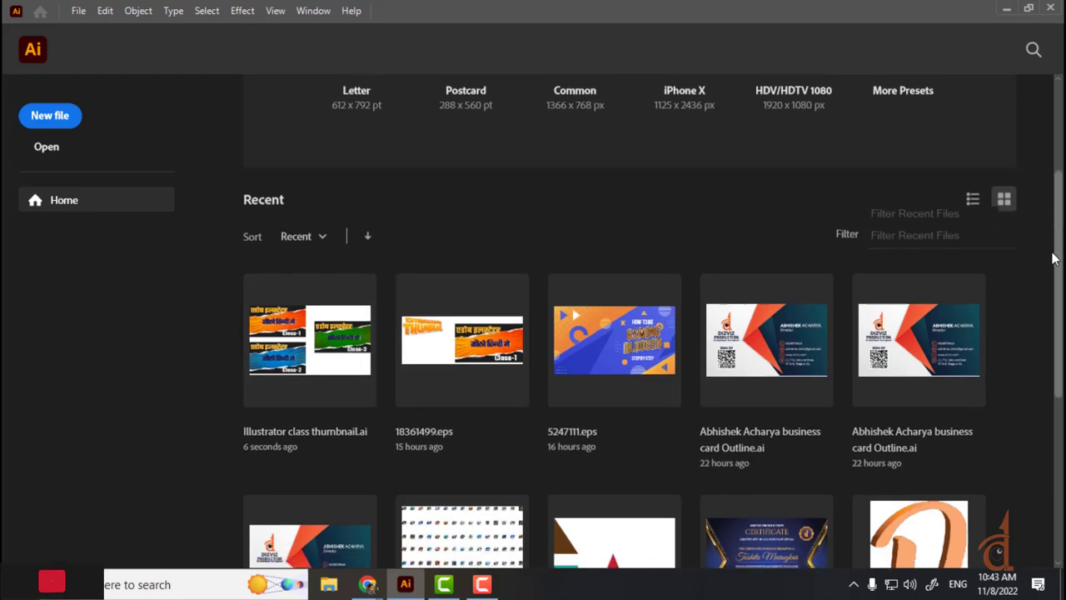
scroll(1052, 259, "down", 3)
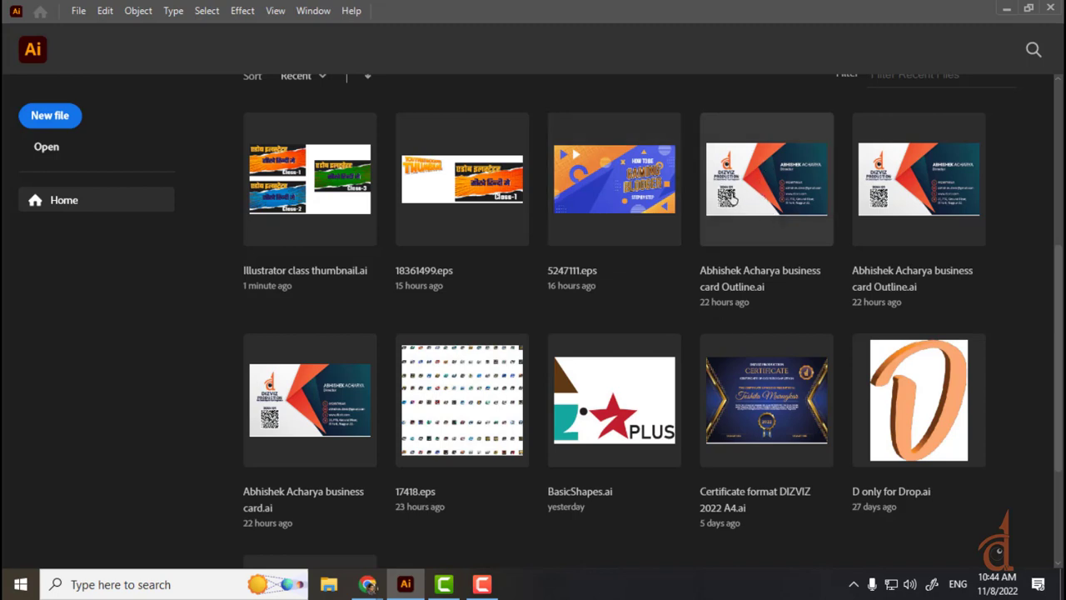
left_click(737, 197)
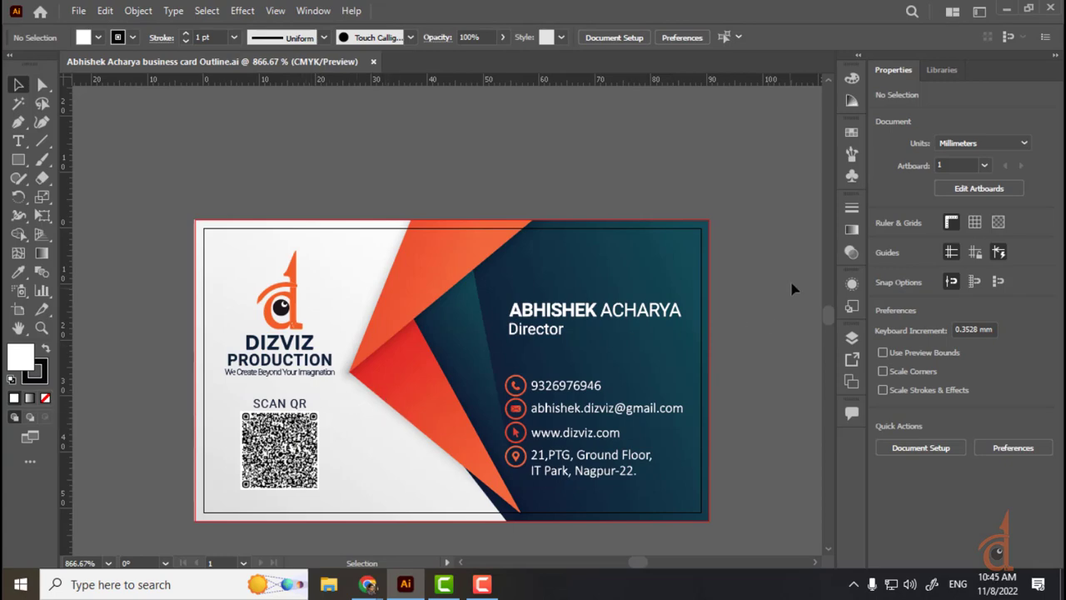
- Look over the open business card design, including its margins and contact details
scroll(828, 313, "down", 2)
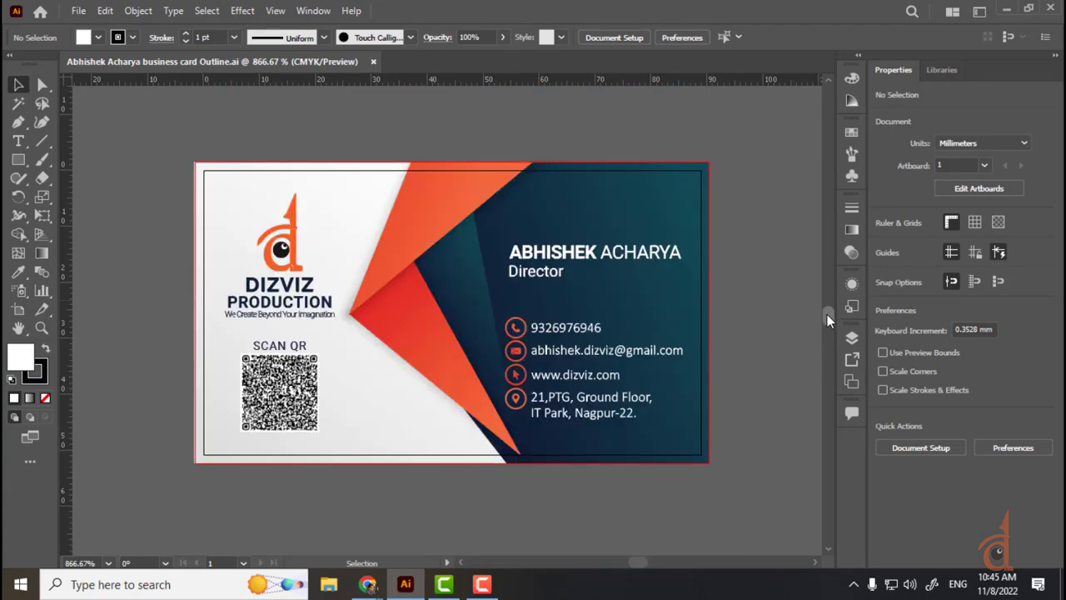
scroll(828, 314, "down", 2)
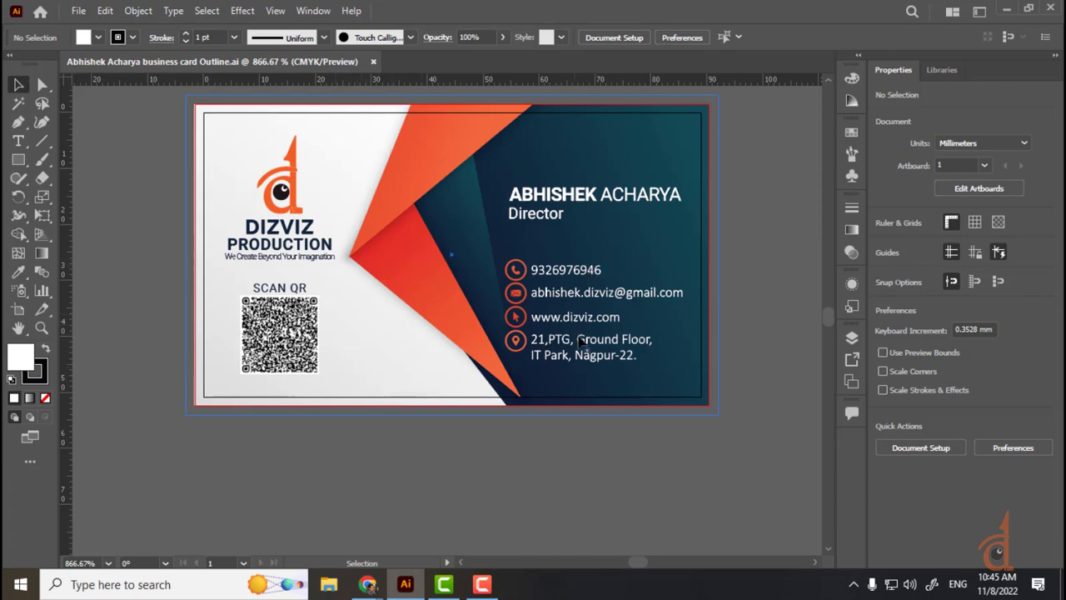
left_click_drag(578, 336, 627, 336)
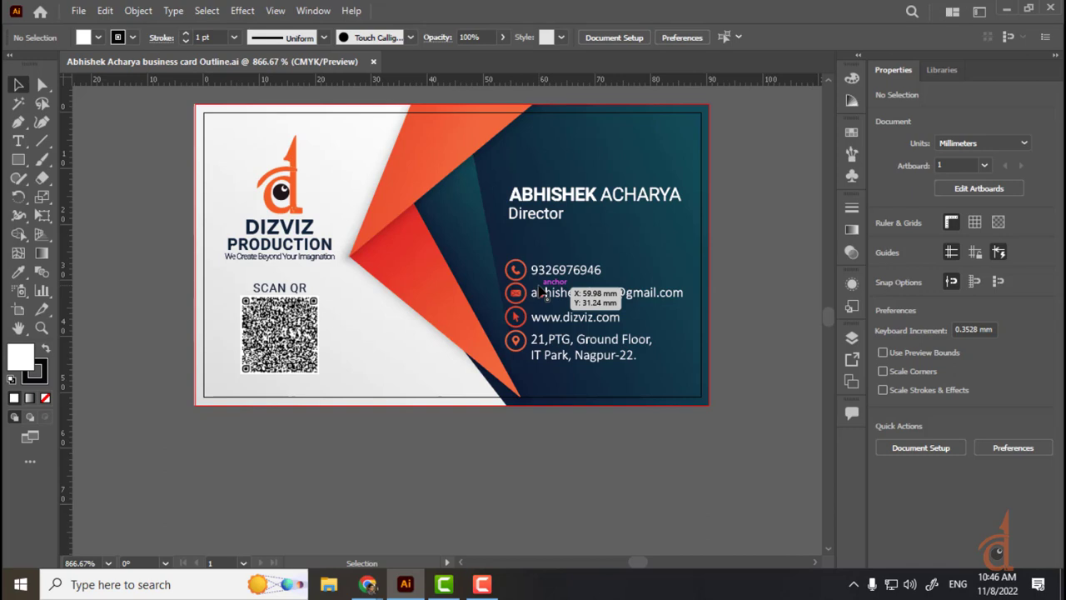
scroll(829, 317, "up", 1)
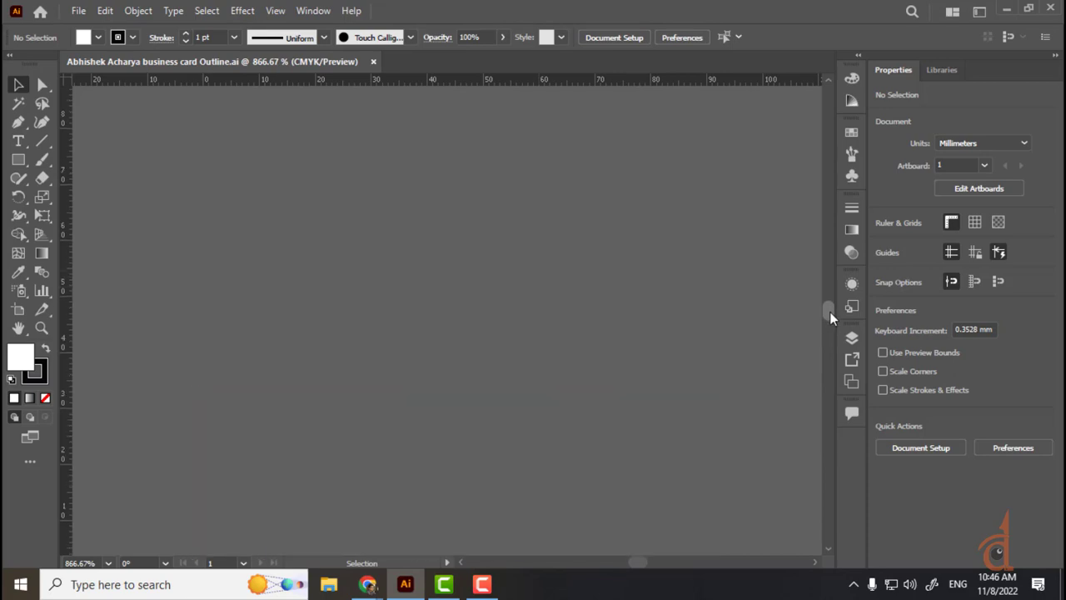
scroll(829, 317, "up", 1)
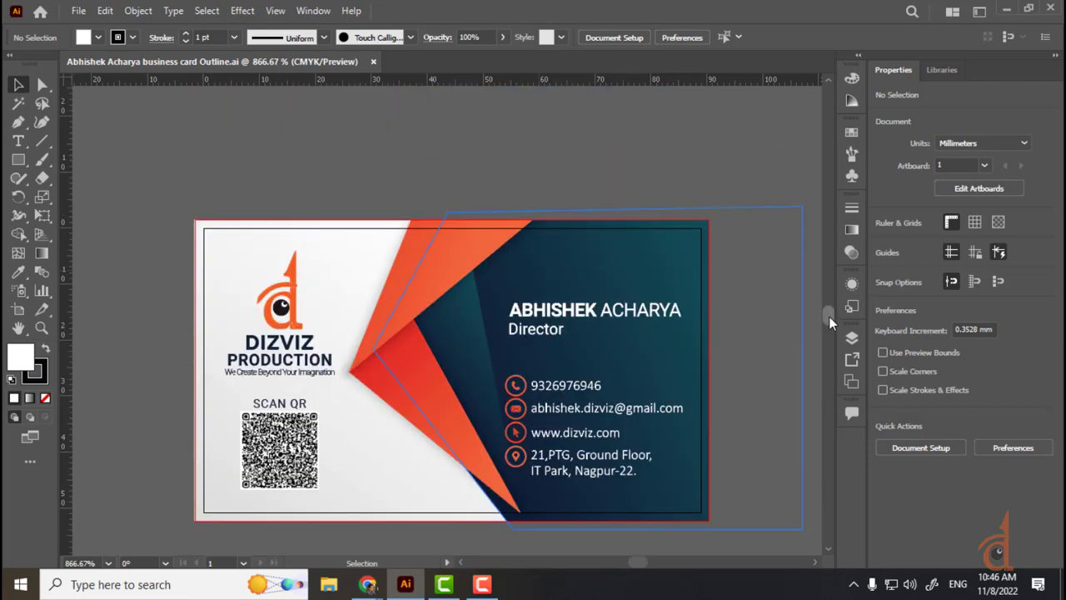
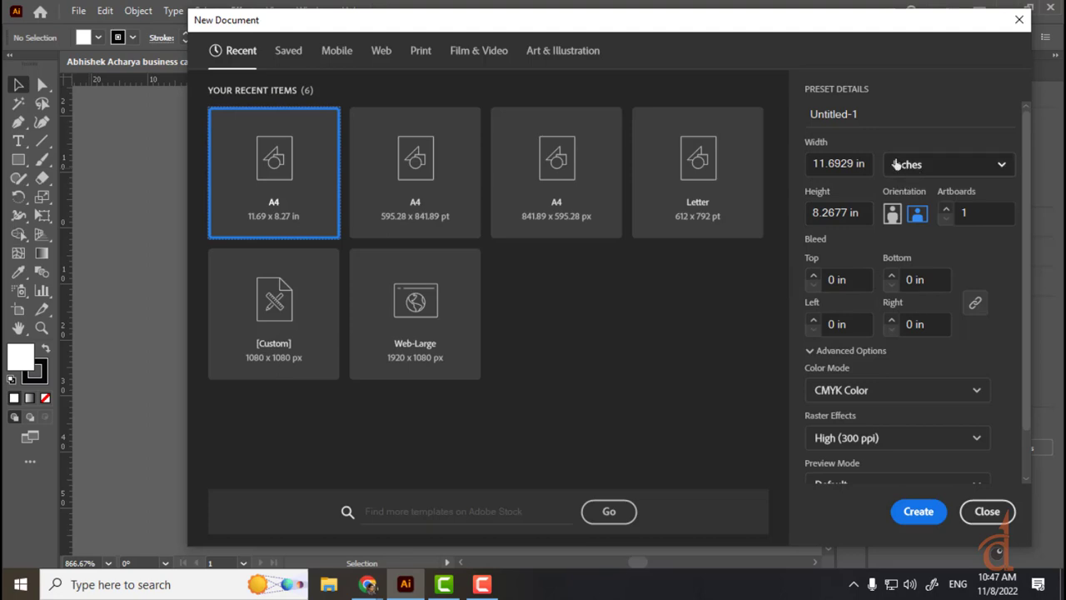
- Choose the recent A4 preset of 595.28 x 841.89 pt for the new document and set its units to millimeters
left_click(433, 194)
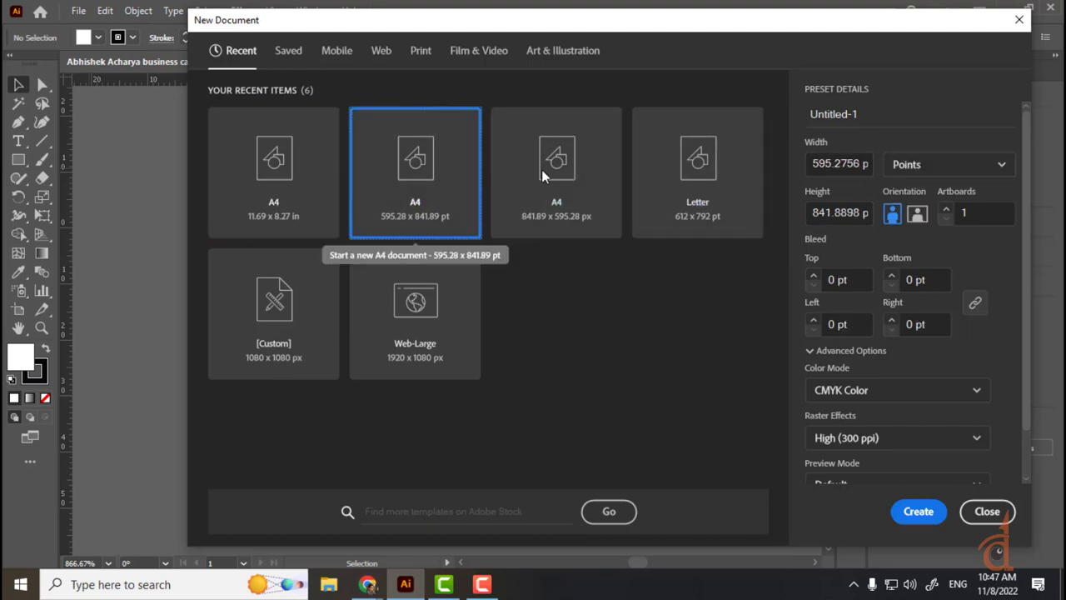
left_click(920, 169)
left_click(908, 269)
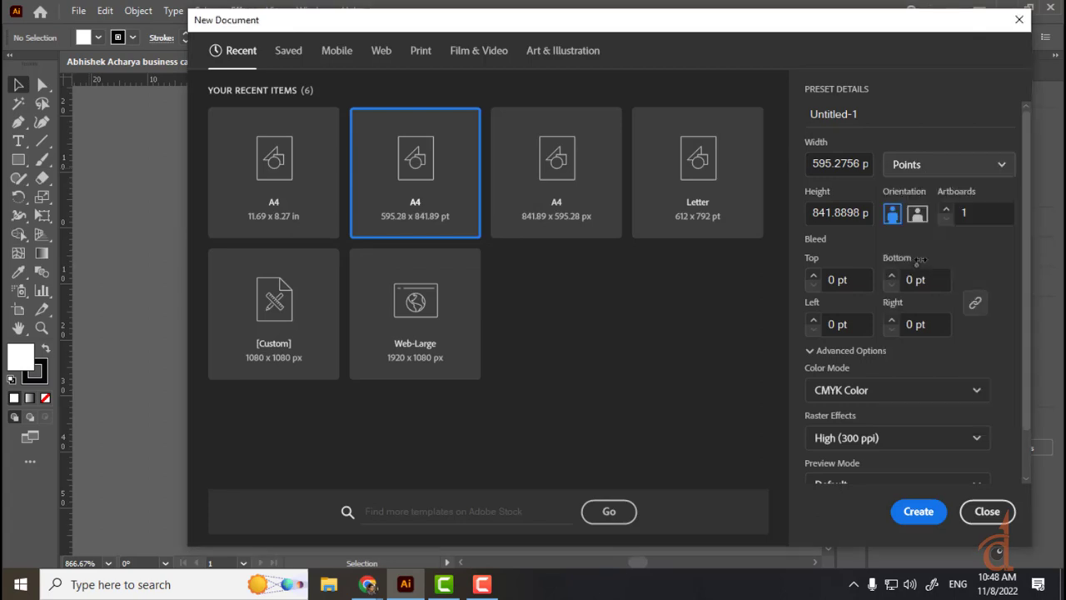
left_click(935, 172)
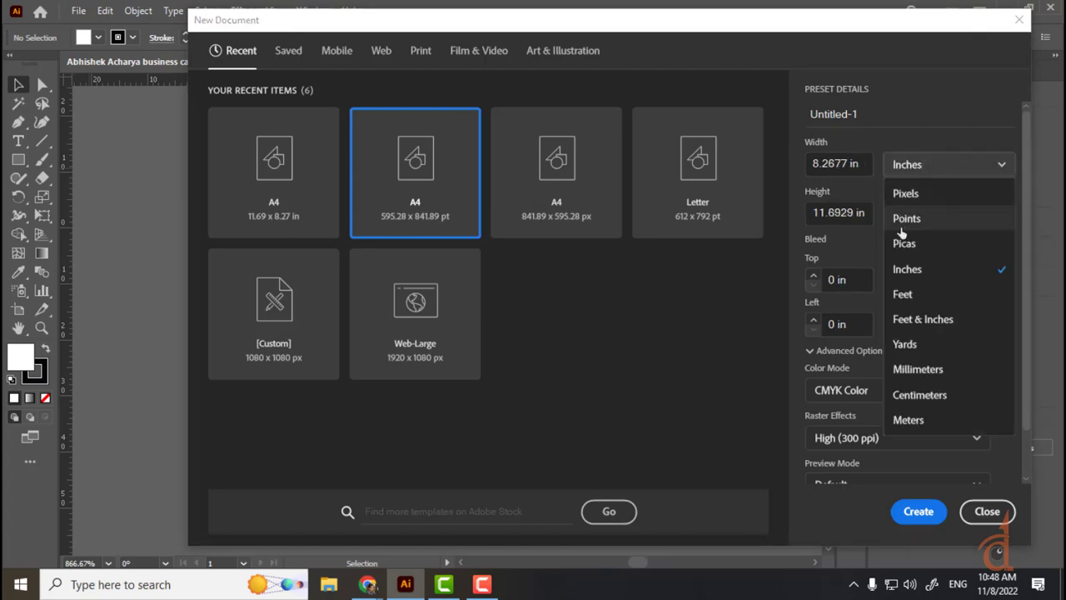
left_click(914, 368)
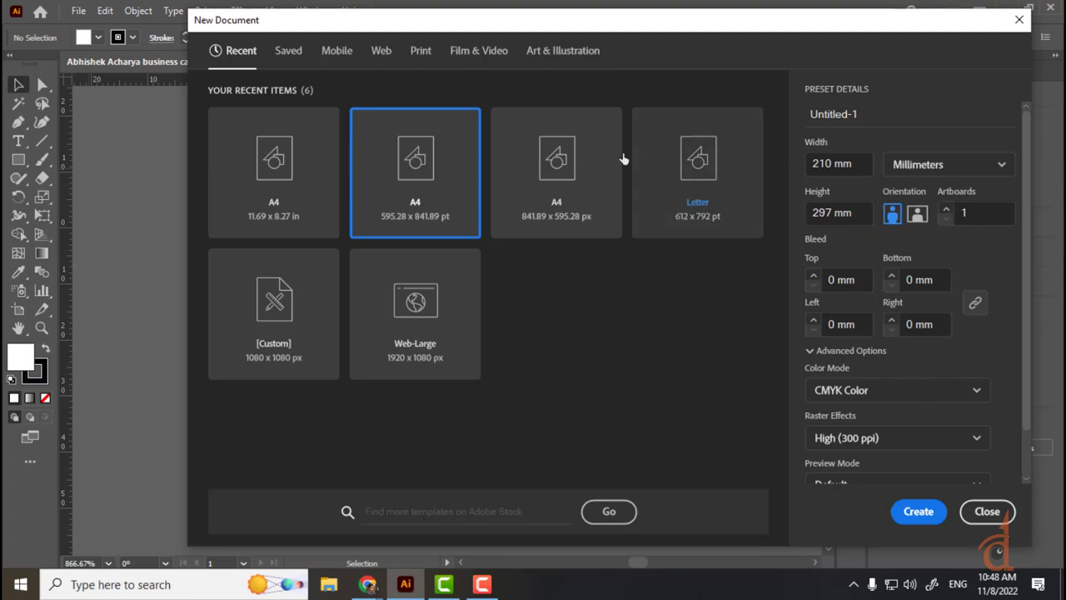
- Set a linked bleed of 5 mm on all four sides of the new document
left_click(833, 280)
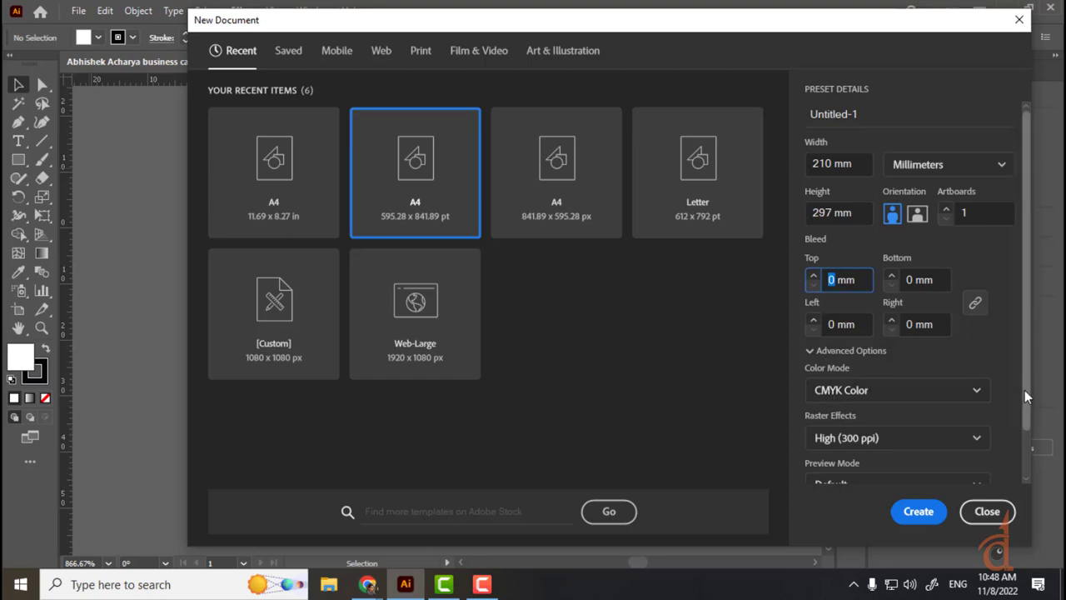
scroll(1024, 389, "down", 2)
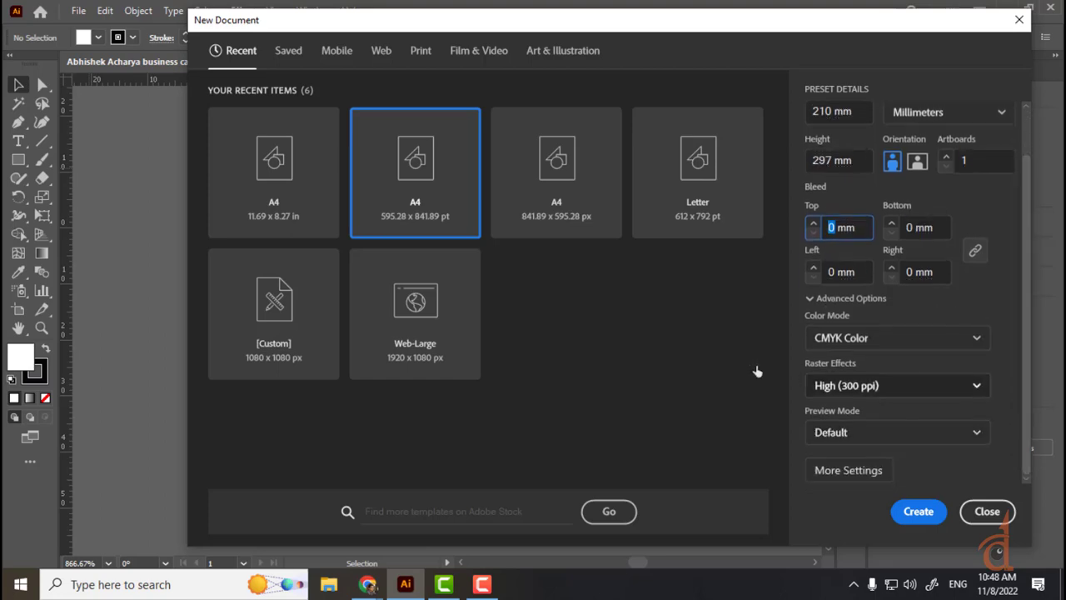
type("5")
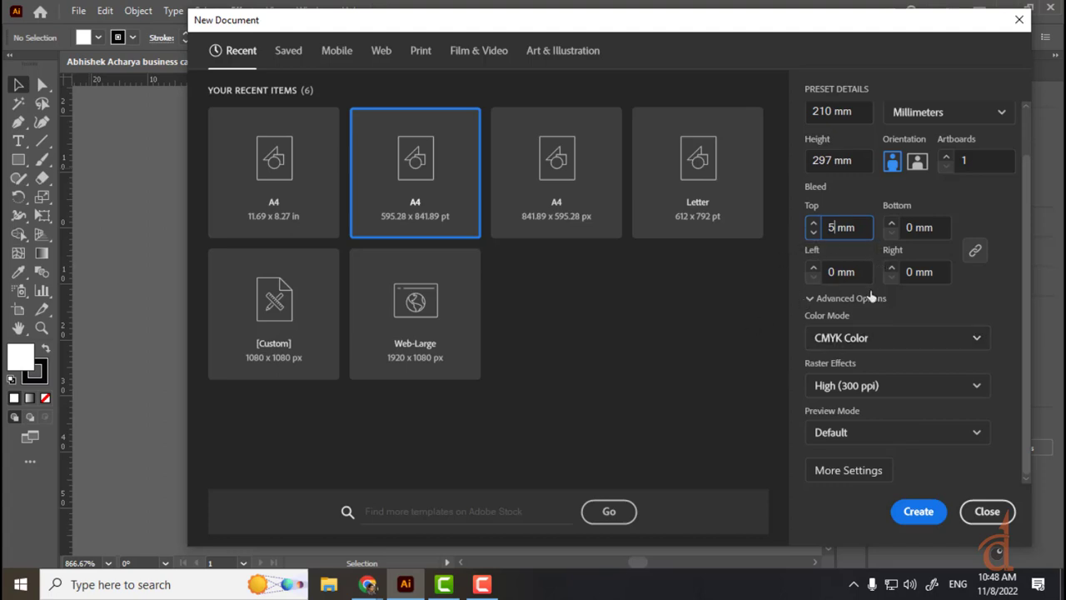
key("Tab")
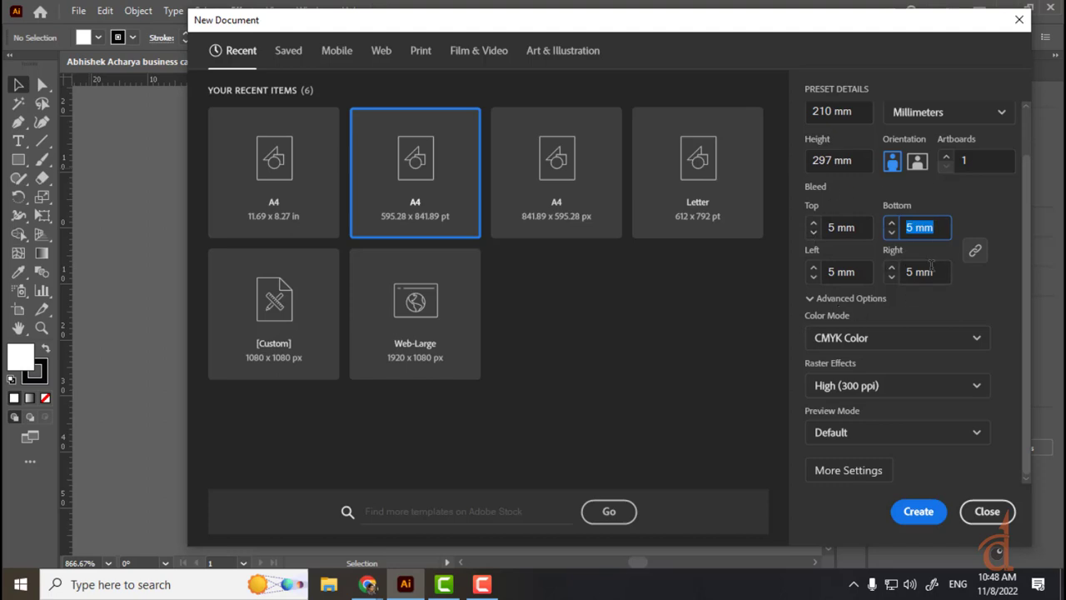
- Try unlinked bleed values with 10 mm on the right side, and return to a linked 5 mm bleed
left_click(975, 253)
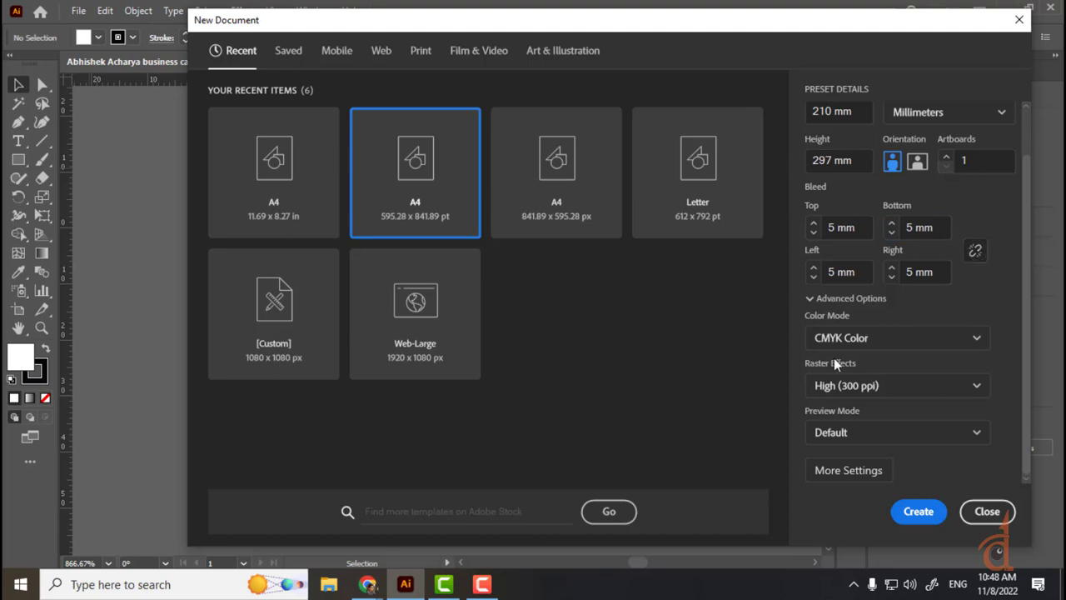
double_click(914, 270)
type("10")
key("Tab")
double_click(944, 275)
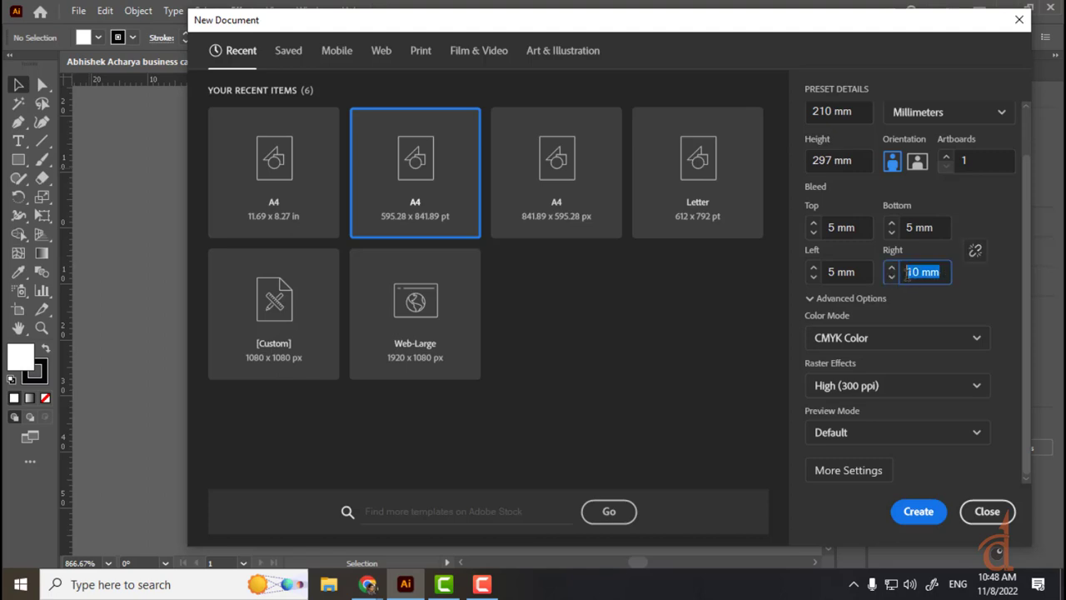
type("5")
left_click(975, 250)
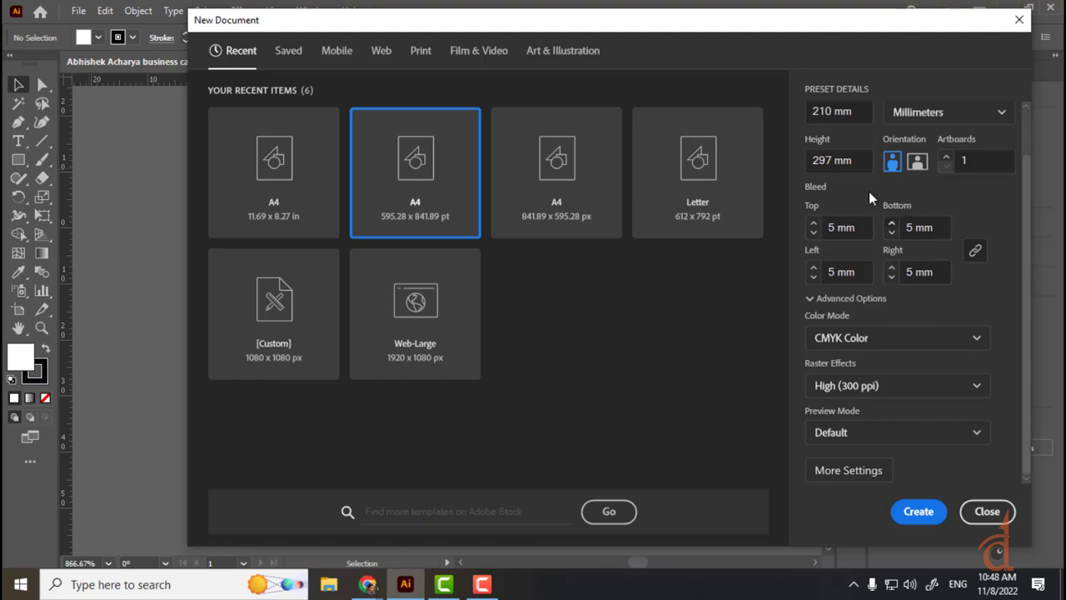
- Name the new document LetterHead
scroll(1028, 231, "up", 1)
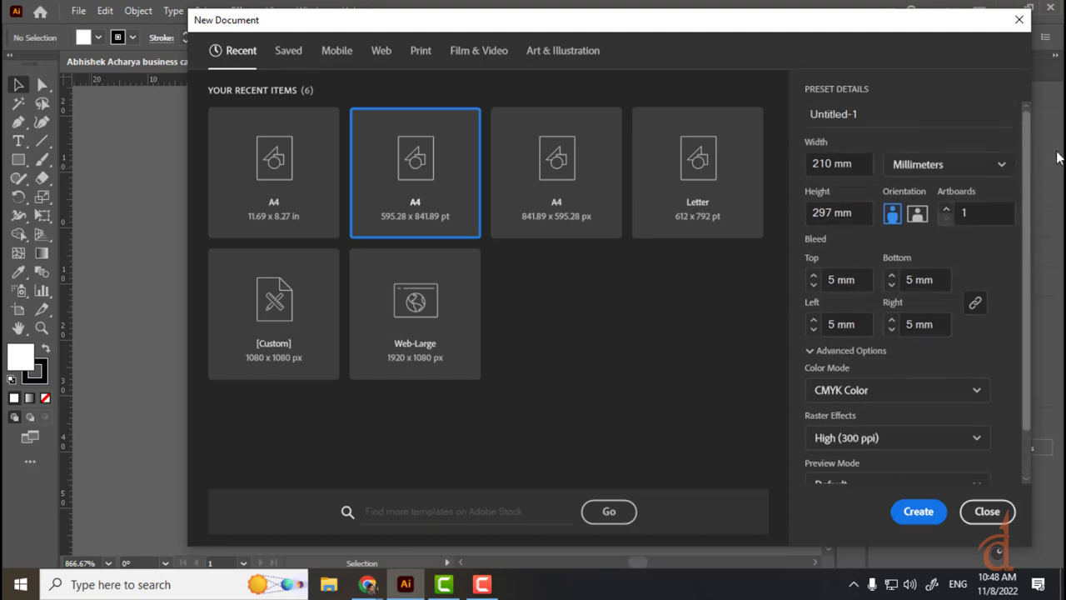
left_click(905, 122)
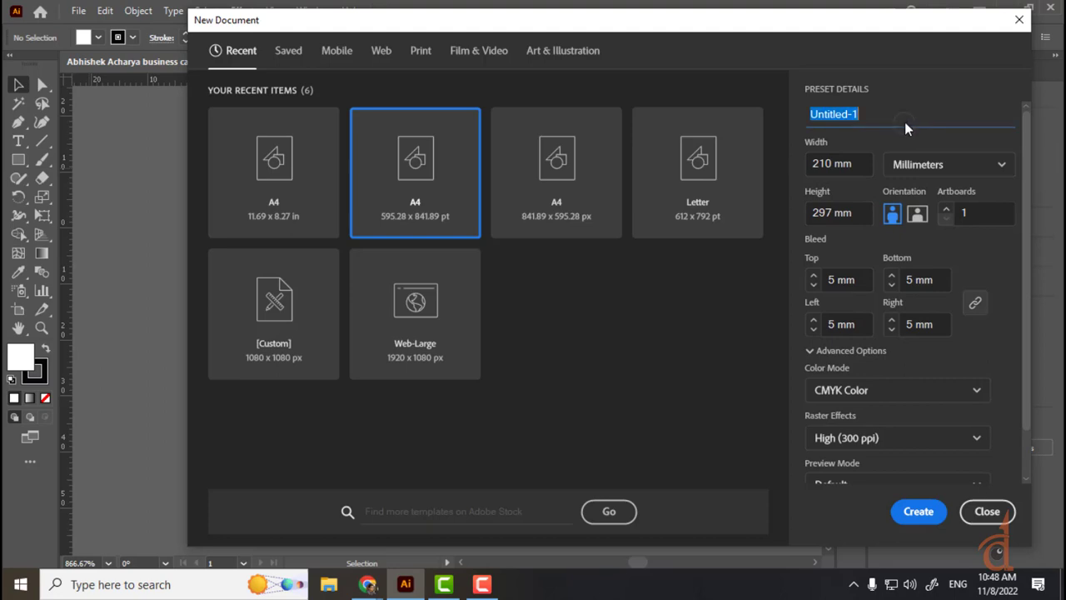
type("l")
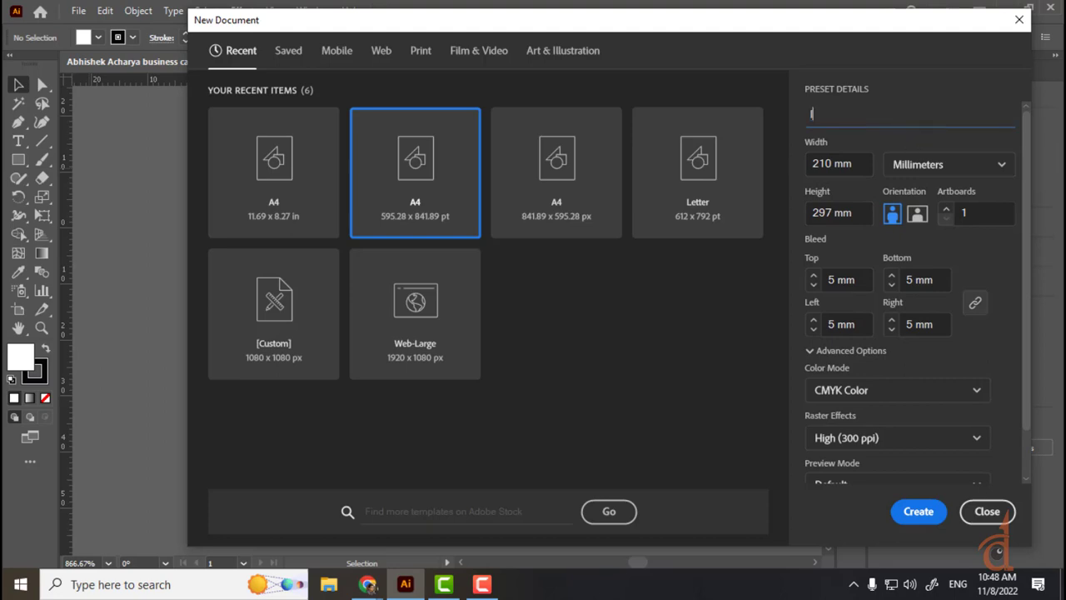
type("wtte")
key("BackSpace")
key("BackSpace")
key("BackSpace")
key("BackSpace")
key("BackSpace")
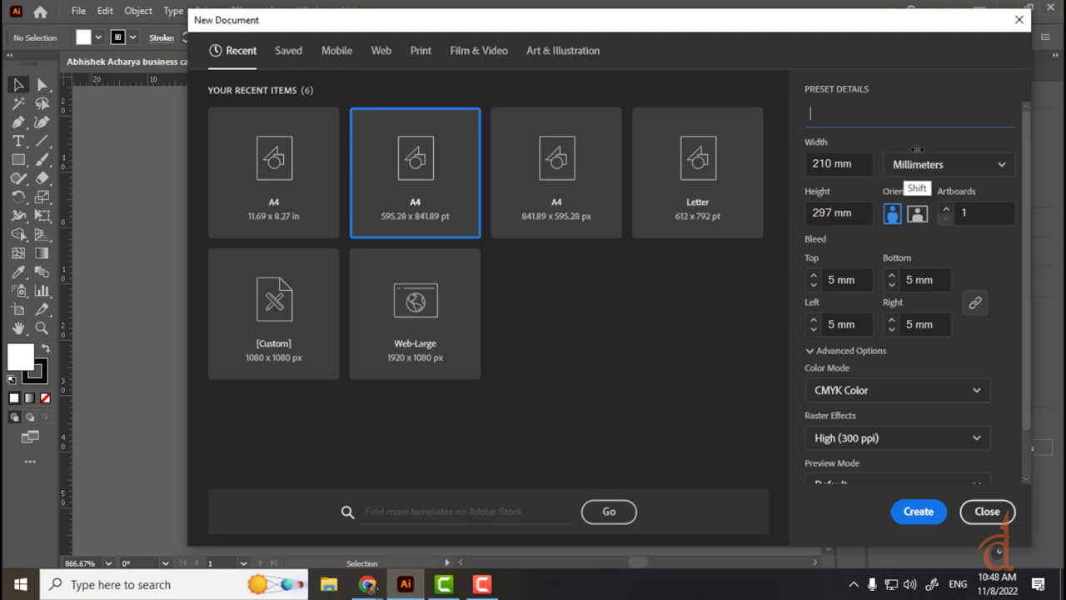
type("Lettr")
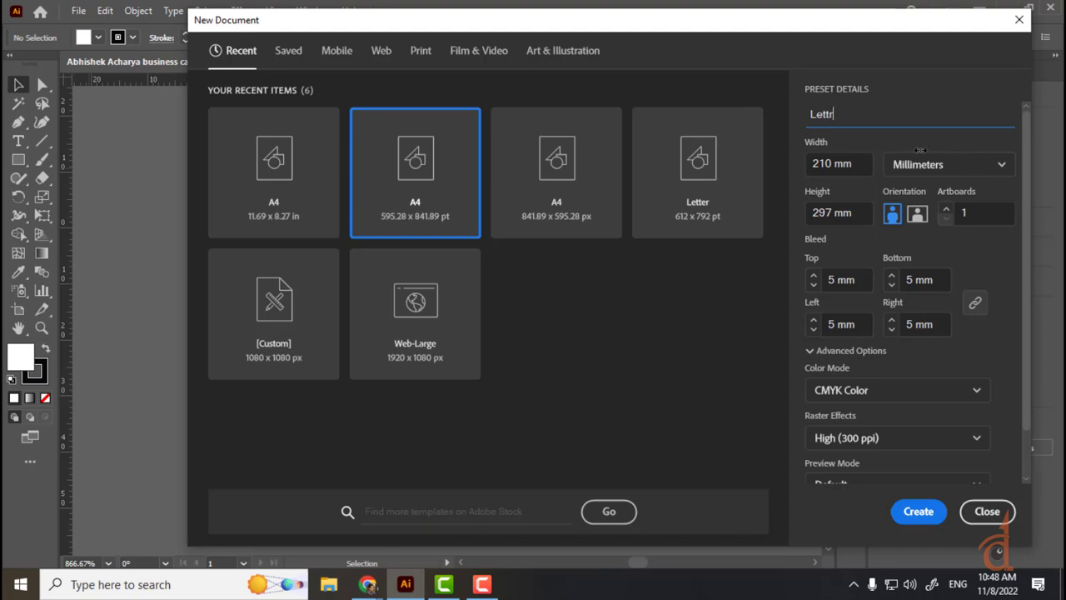
key("BackSpace")
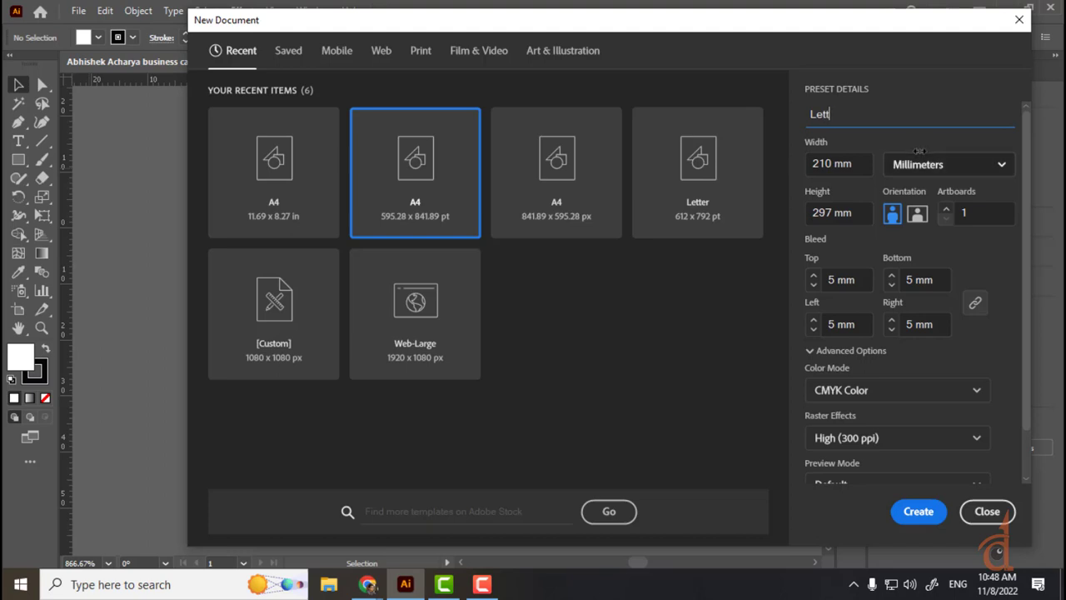
type("er")
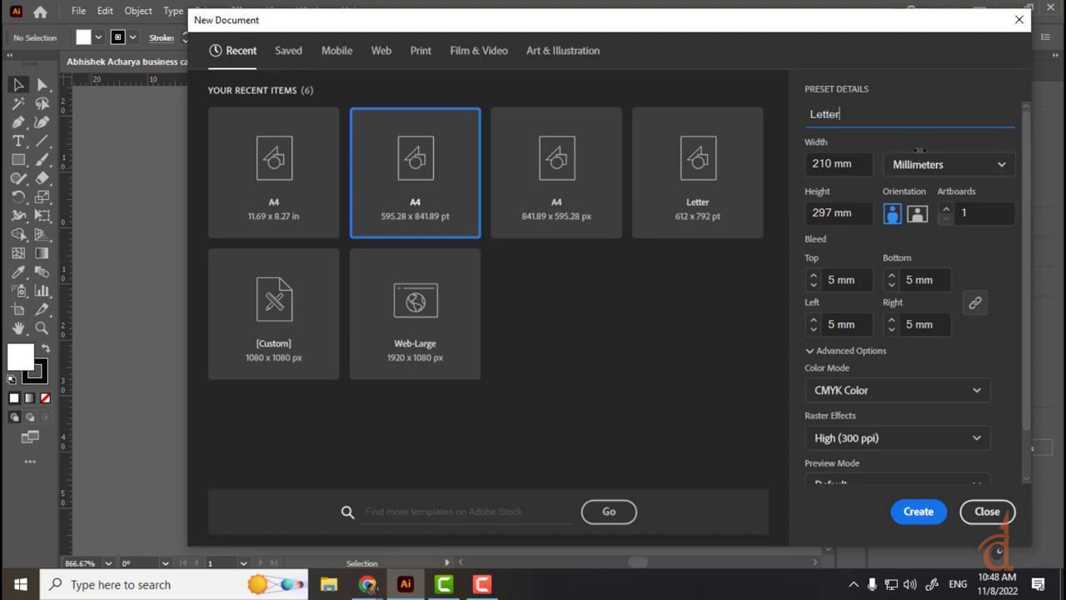
type("Head")
- Try the Pixel preview mode for the new document and set it back to Default
scroll(1026, 275, "down", 1)
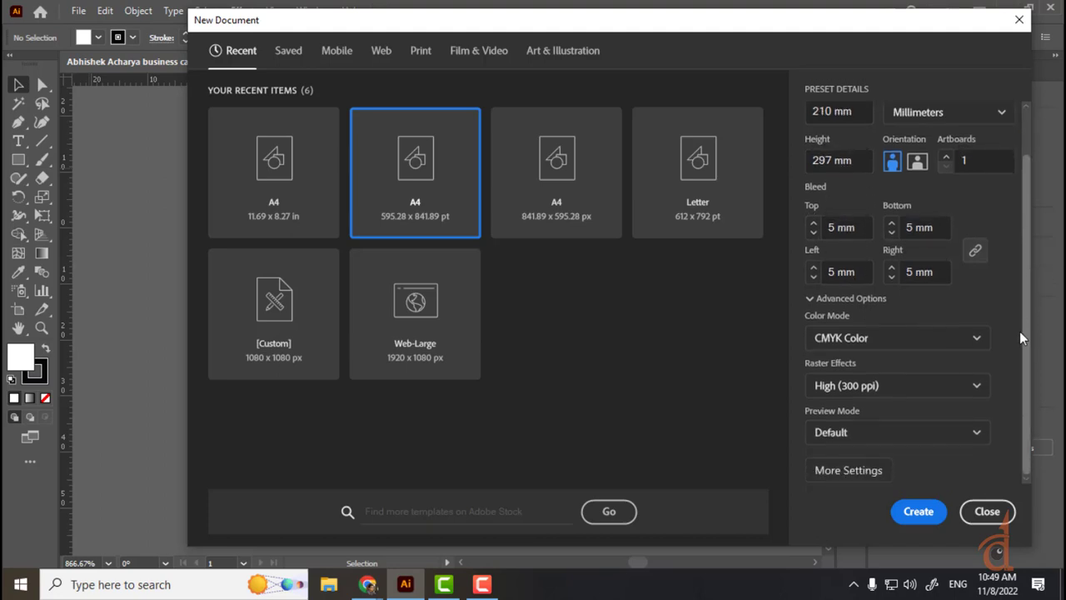
left_click(900, 433)
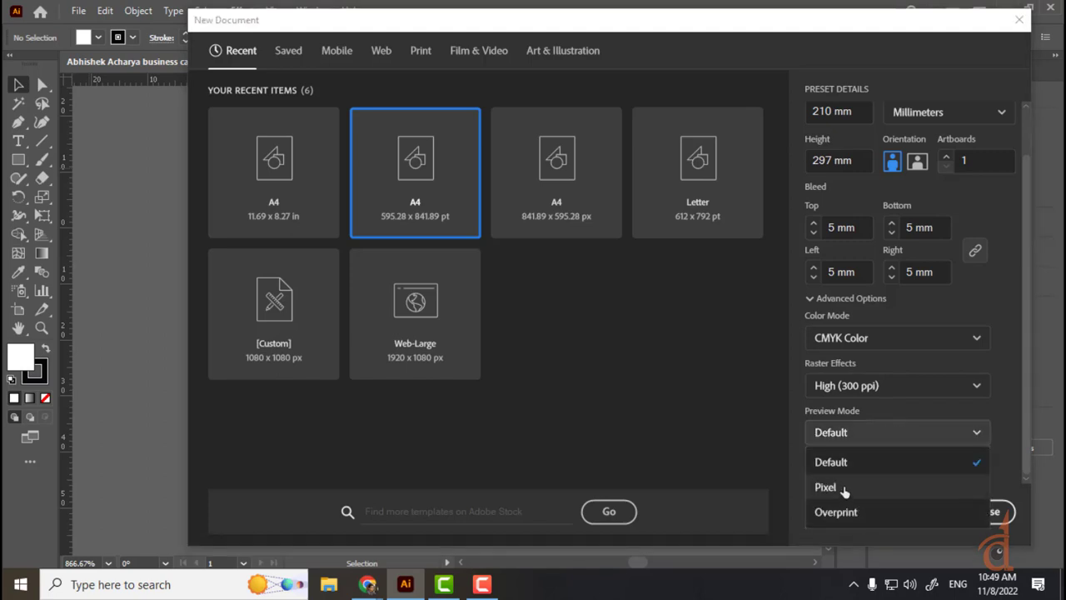
left_click(844, 490)
left_click(859, 432)
left_click(861, 463)
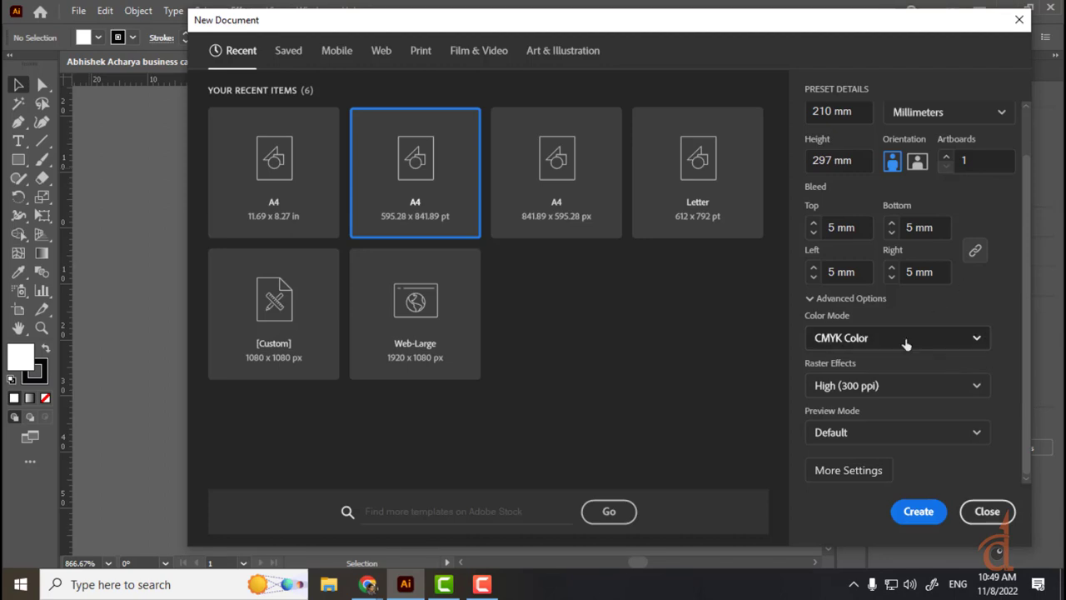
left_click(830, 432)
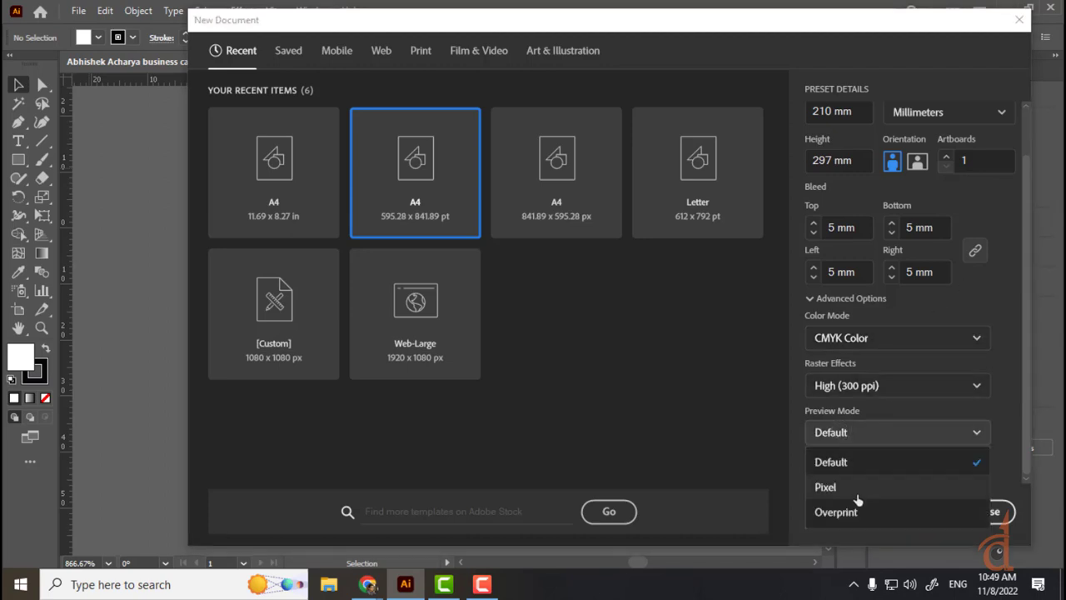
left_click(946, 366)
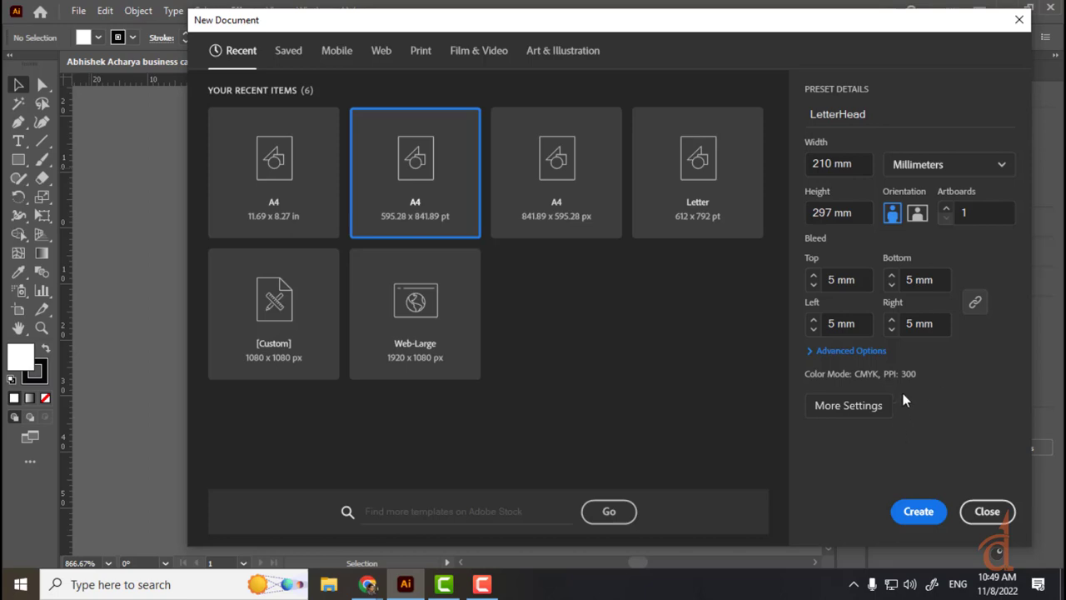
left_click(841, 357)
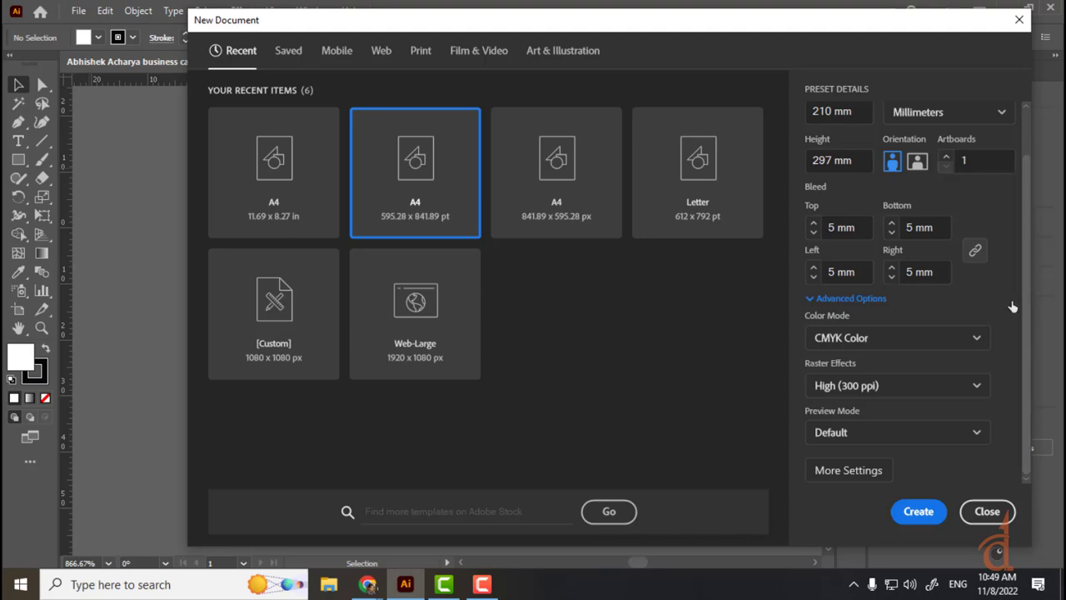
- Rename the new document as business card and create it
left_click_drag(1027, 328, 1060, 259)
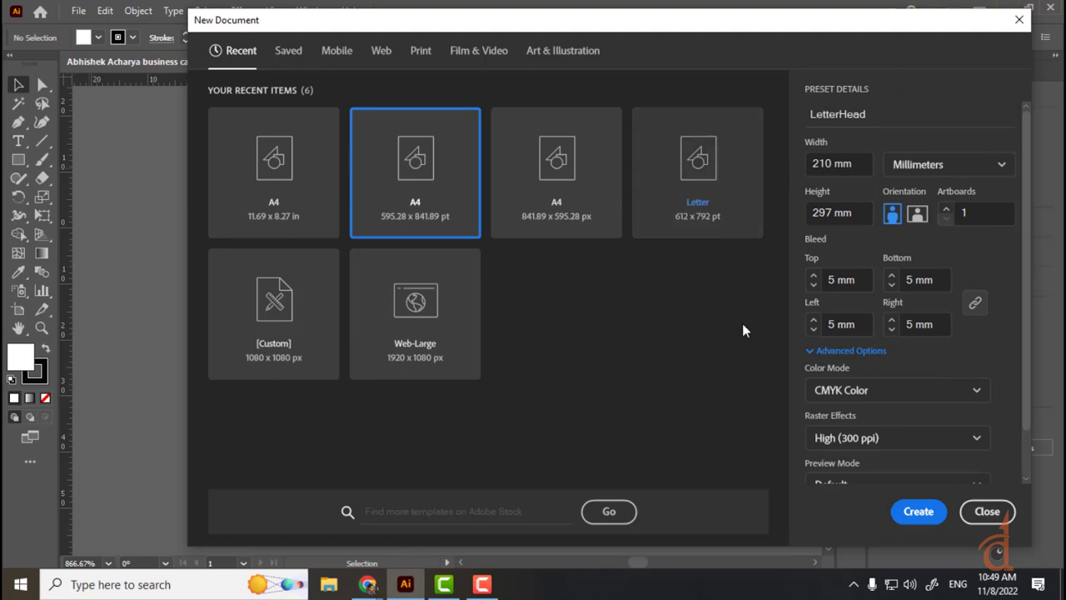
left_click(904, 123)
type("bu")
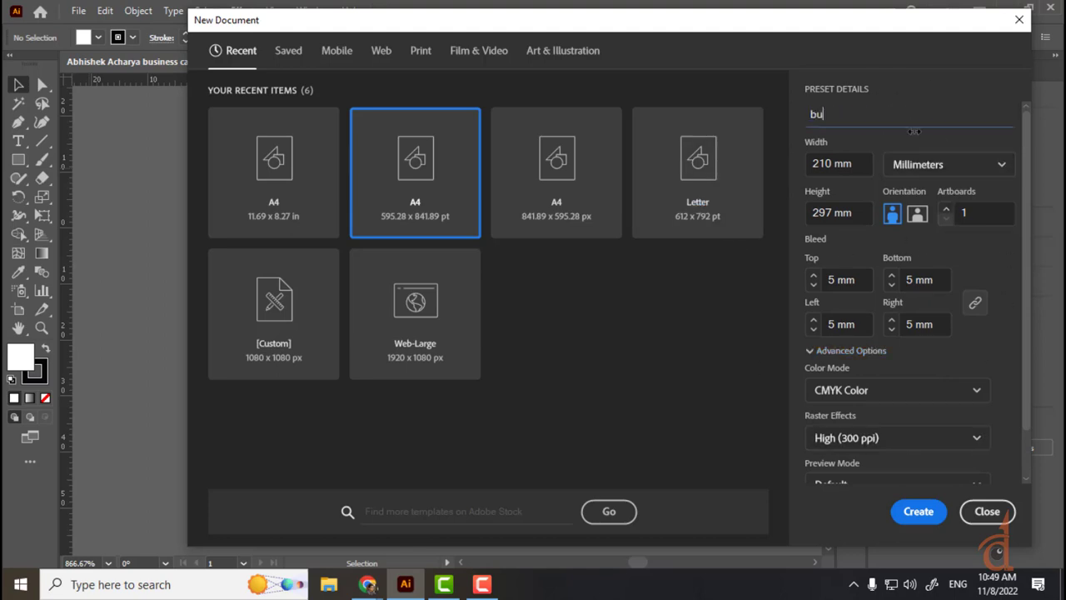
type("siness card")
left_click(908, 508)
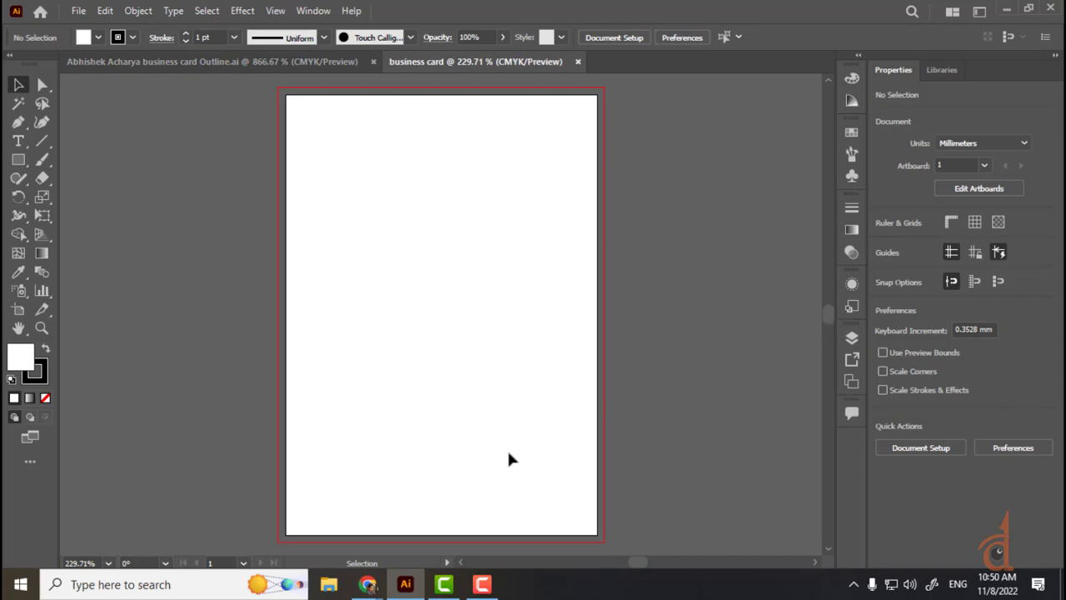
- Switch to Chrome and search the web for business card size in a new tab
mouse_move(368, 584)
left_click(283, 510)
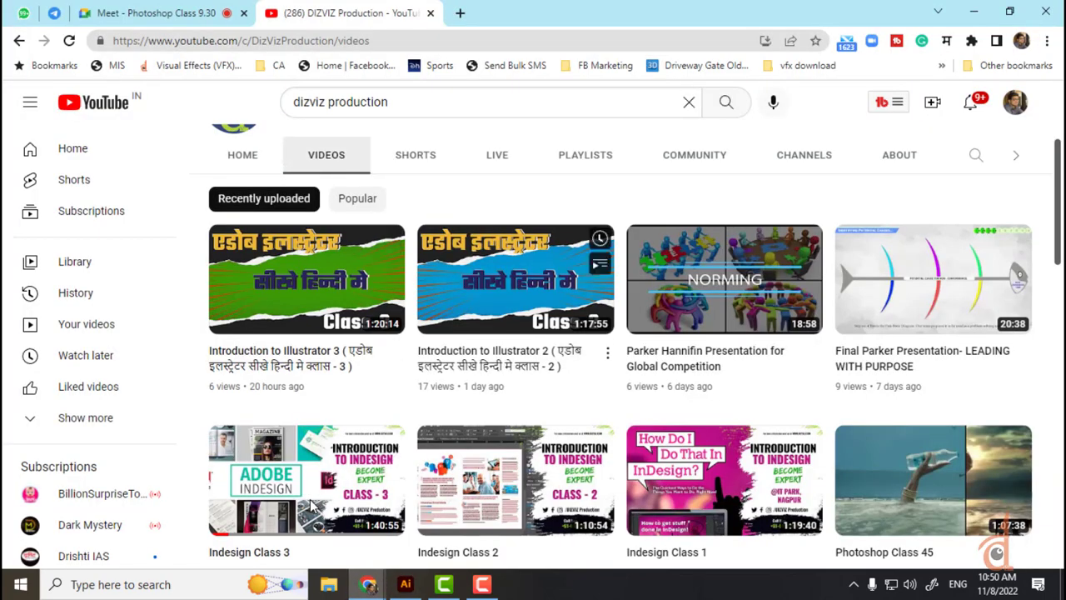
left_click(465, 10)
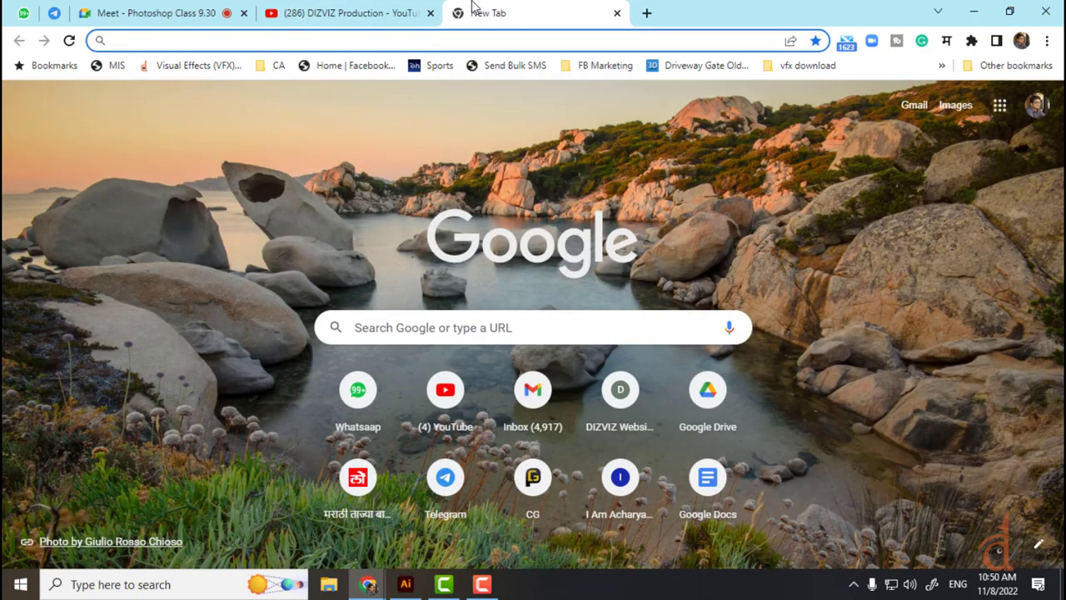
type("u")
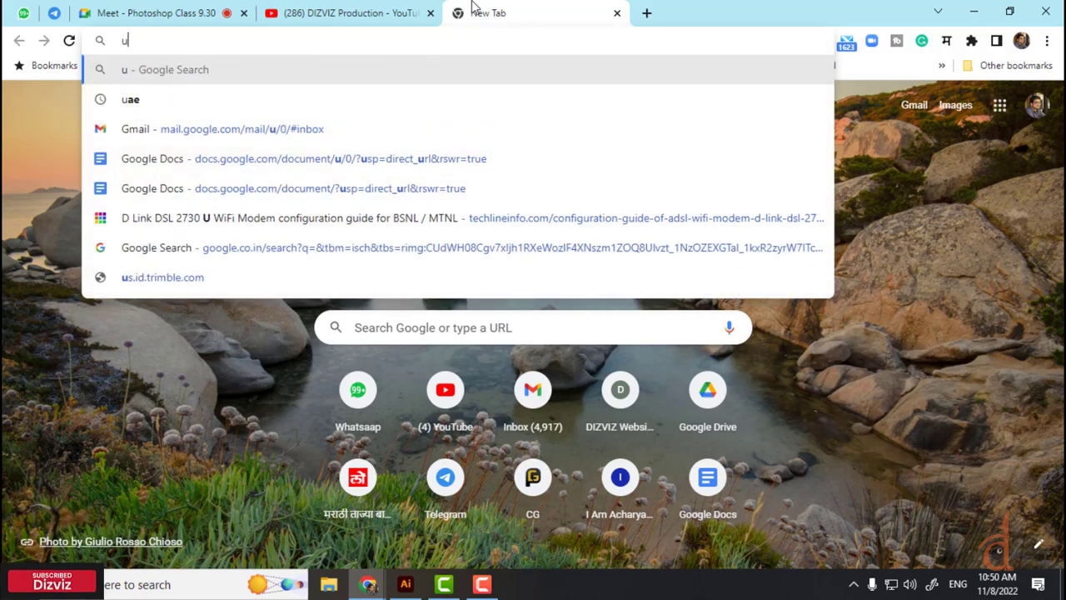
type("si")
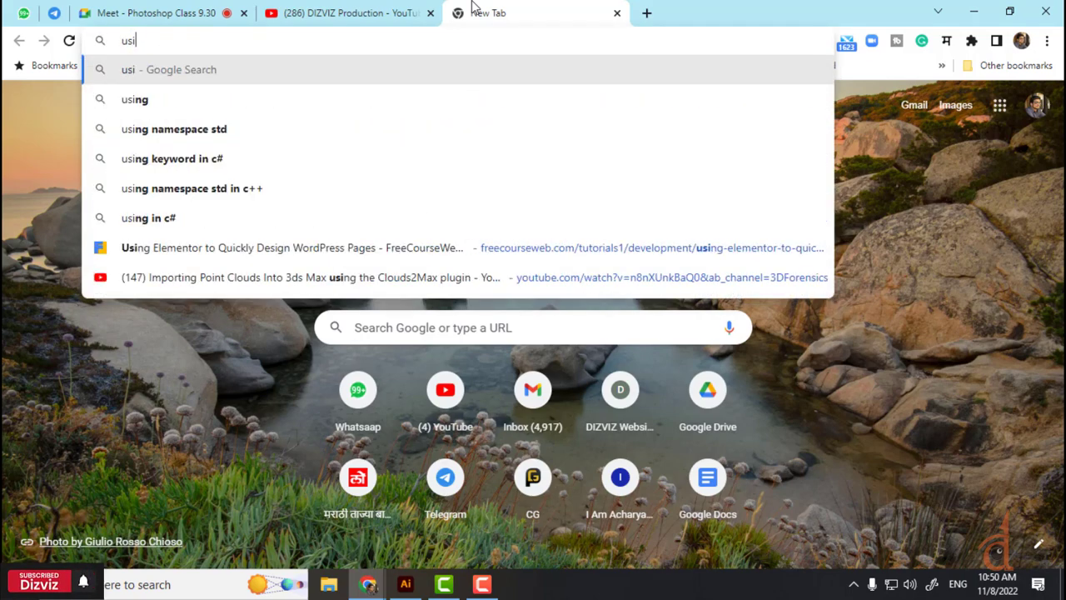
key("BackSpace")
key("BackSpace")
key("BackSpace")
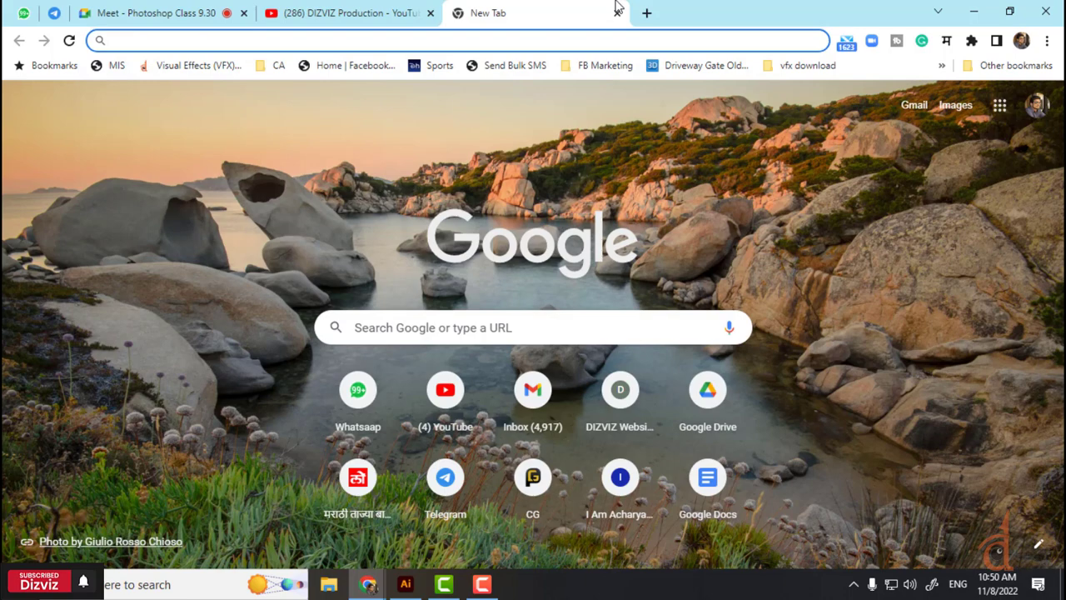
type("bu")
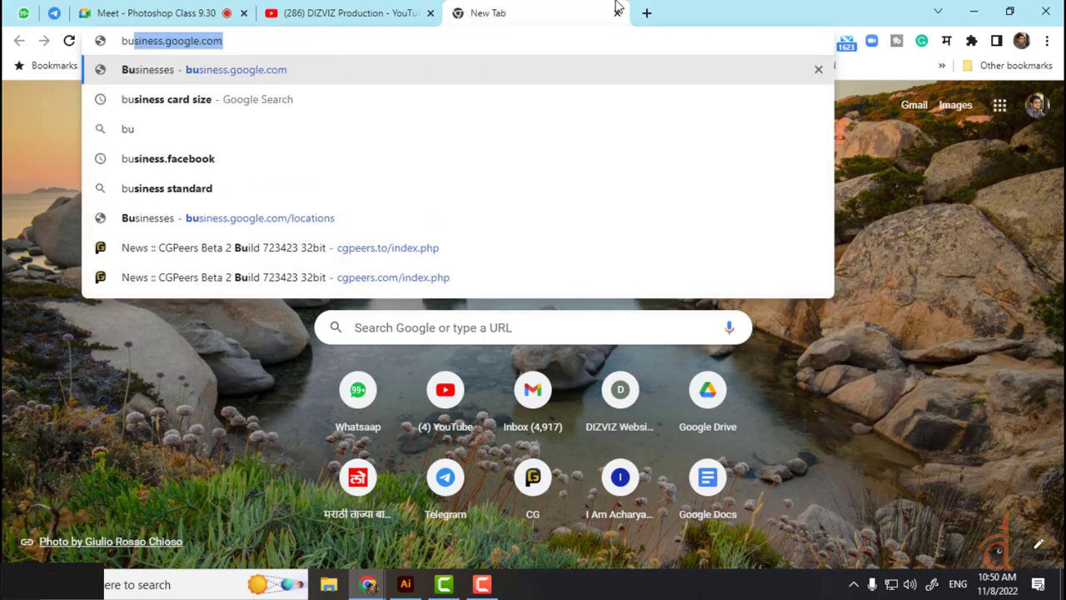
key("Down")
key("Return")
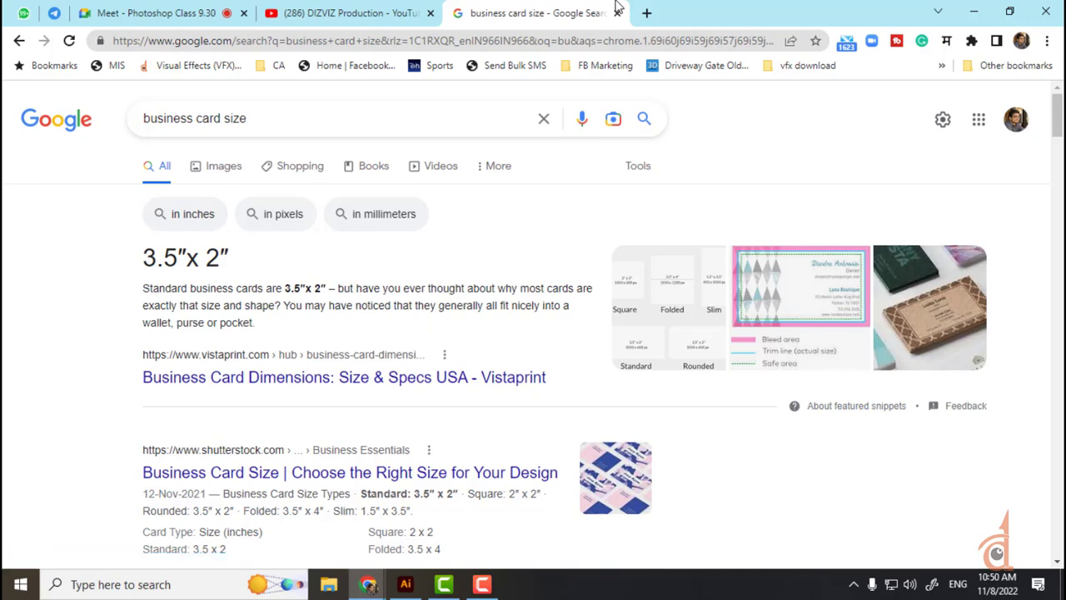
- Switch back to Illustrator and start editing the business card document's artboards from Document Setup
left_click(406, 584)
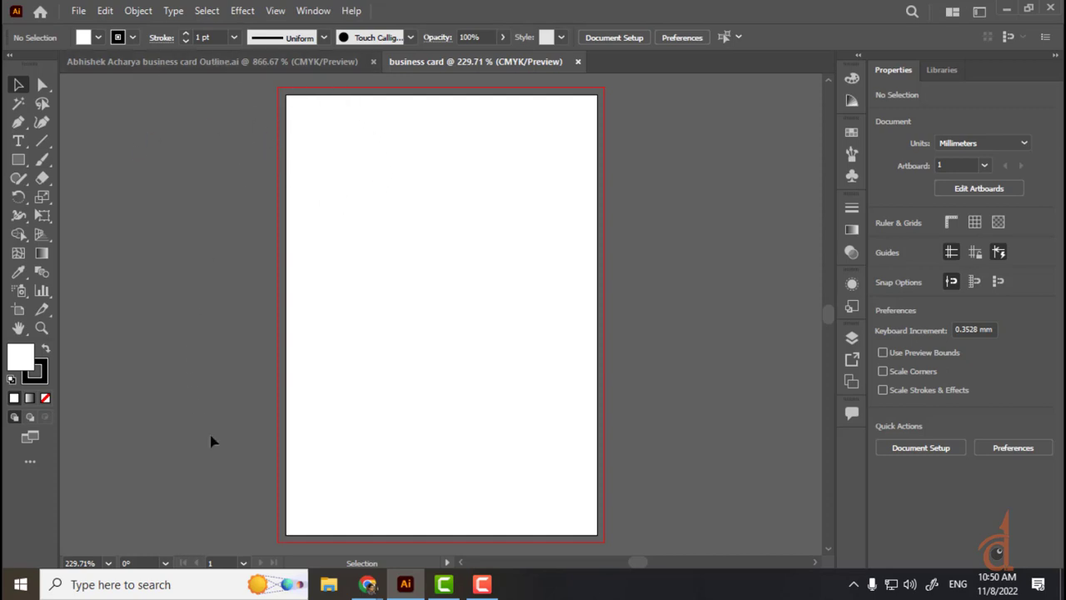
left_click(105, 11)
key("Escape")
left_click(78, 12)
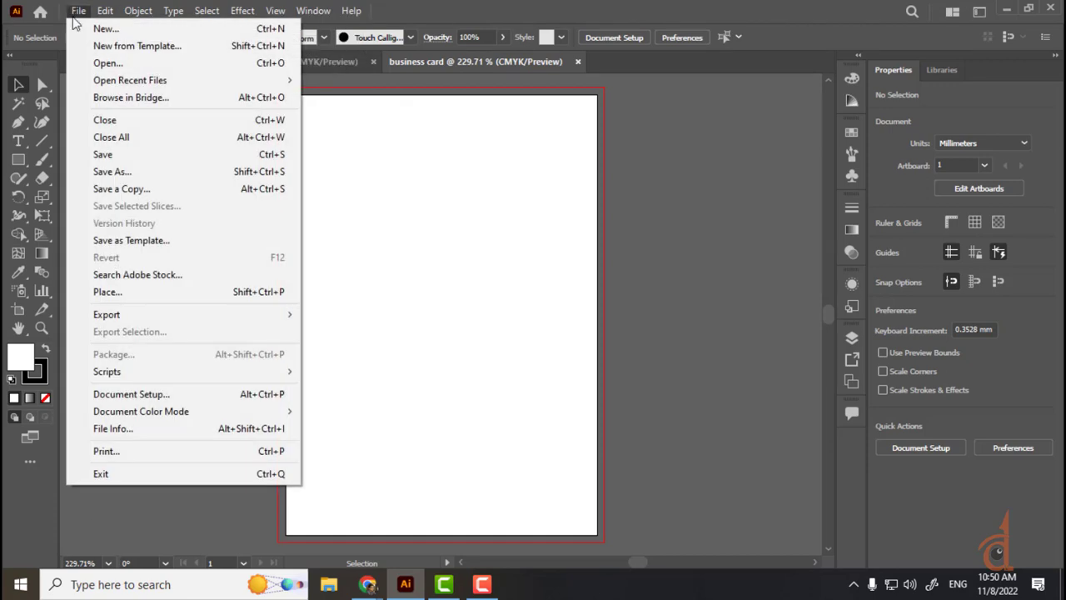
left_click(134, 388)
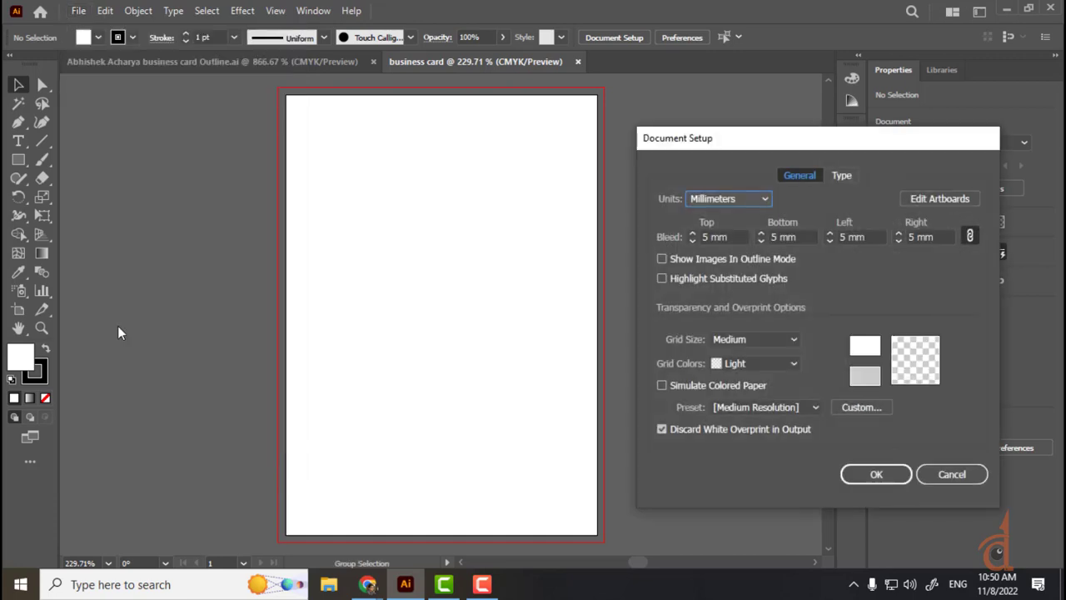
left_click_drag(688, 147, 683, 103)
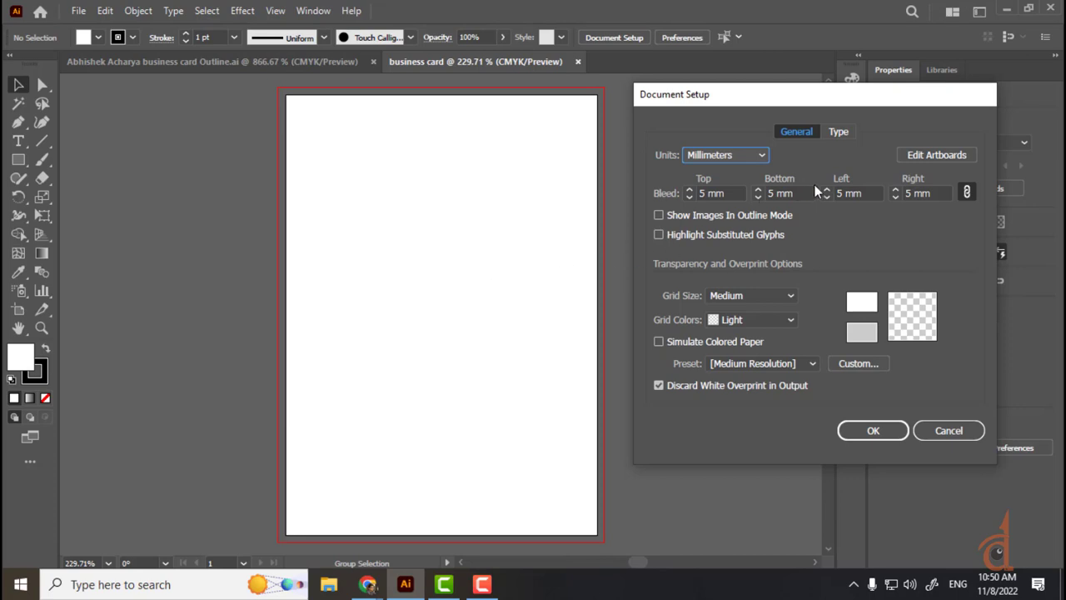
left_click(930, 156)
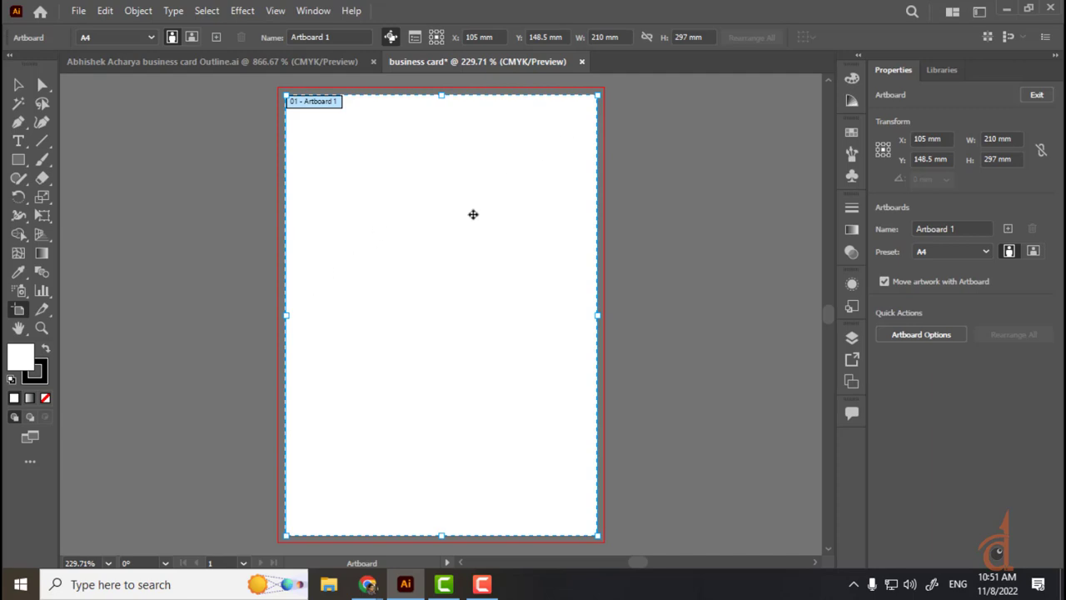
- Try the B4 preset on the artboard and look through the other preset sizes
left_click(135, 38)
left_click(131, 106)
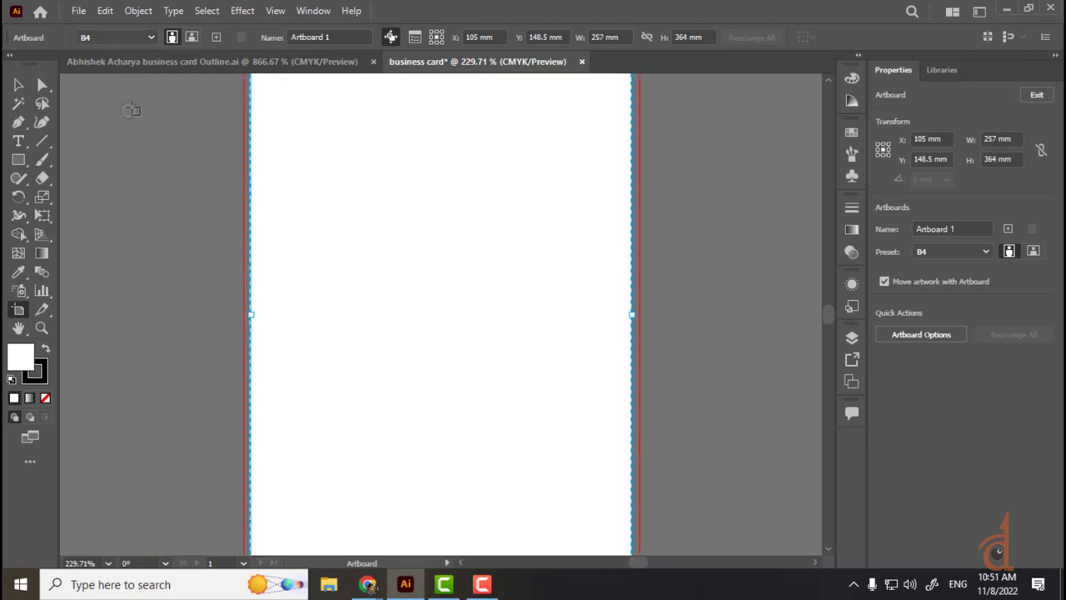
left_click(135, 37)
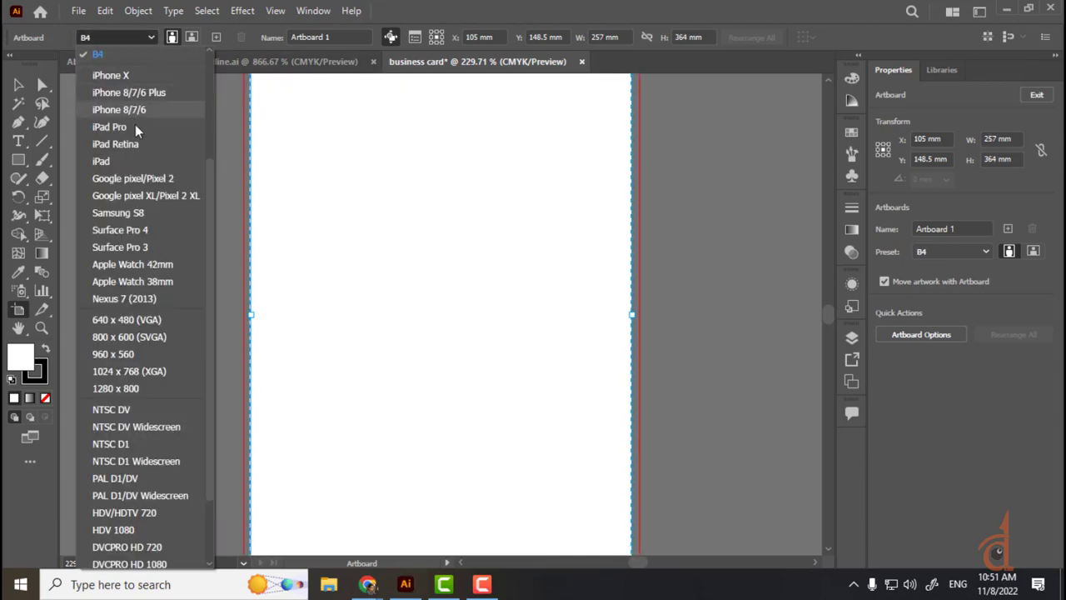
left_click_drag(210, 175, 209, 272)
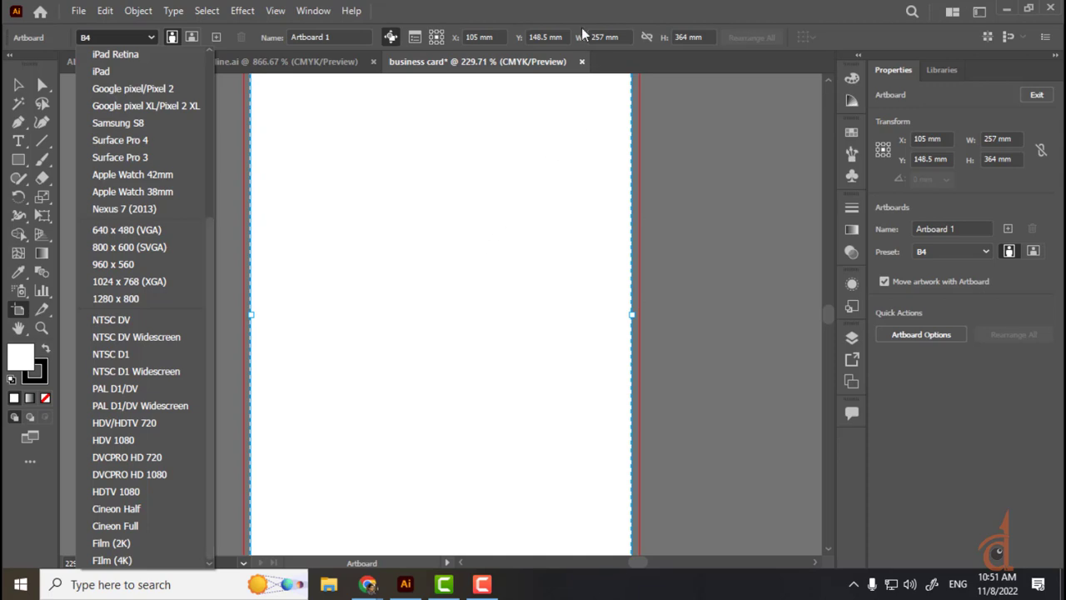
left_click(467, 7)
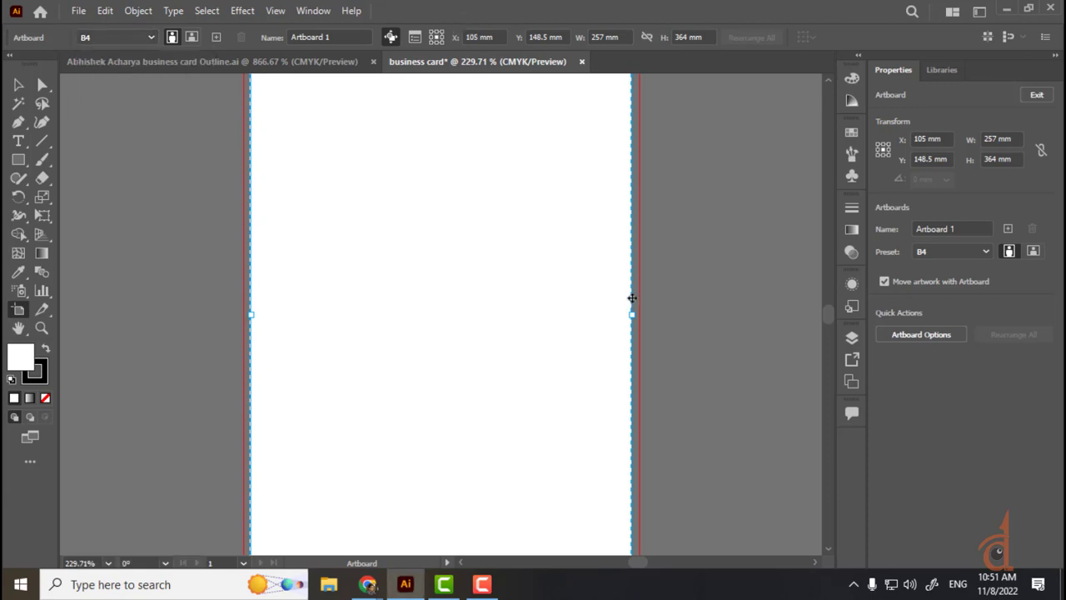
- Switch the artboard to landscape orientation and set its size preset to A4
key("ctrl+minus")
key("ctrl+minus")
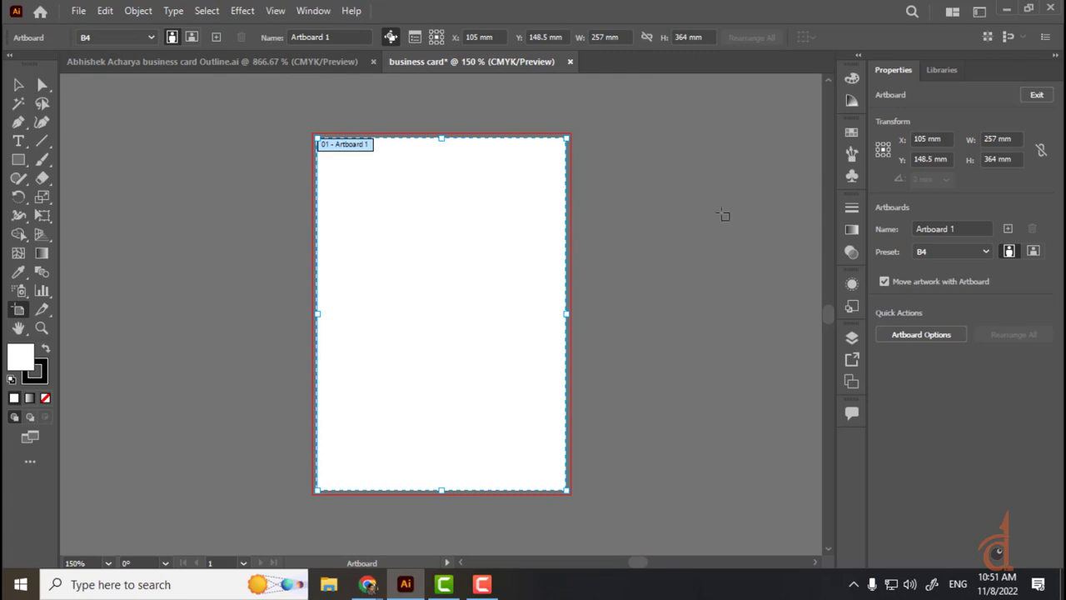
left_click(196, 38)
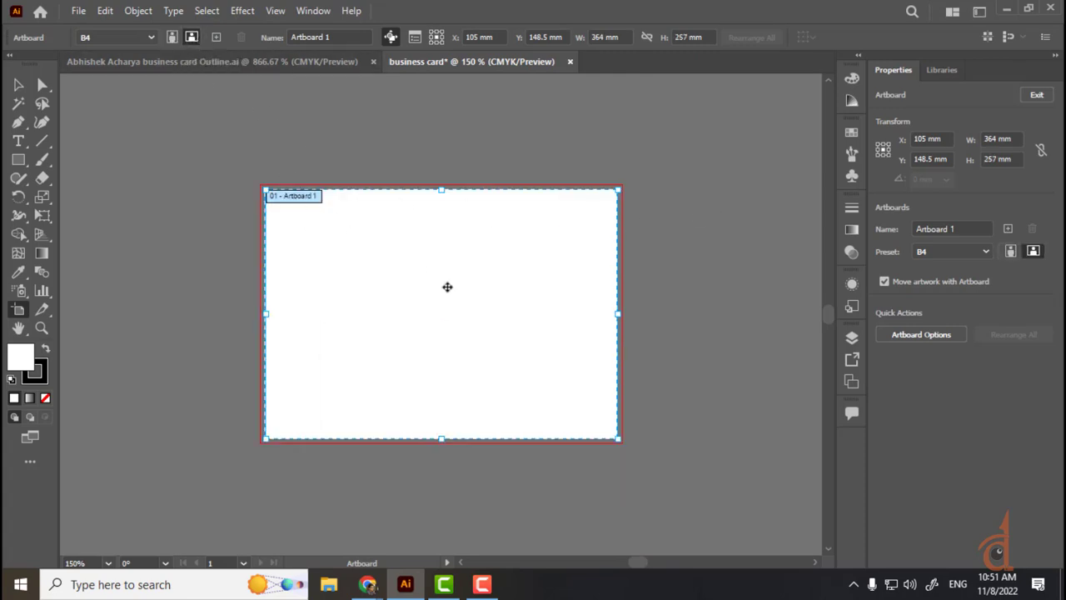
left_click(144, 36)
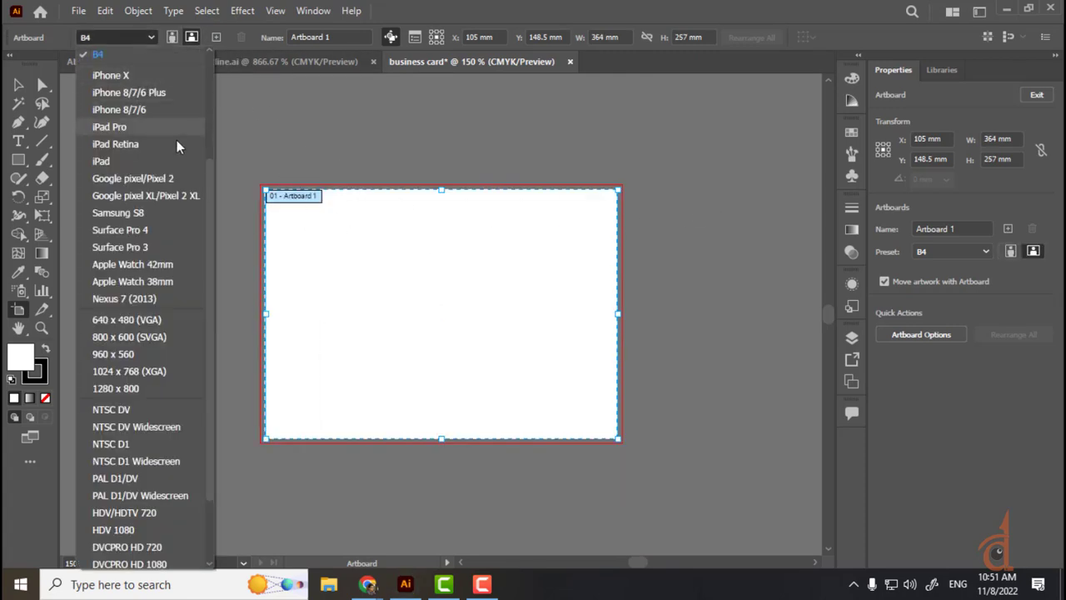
left_click_drag(210, 173, 213, 58)
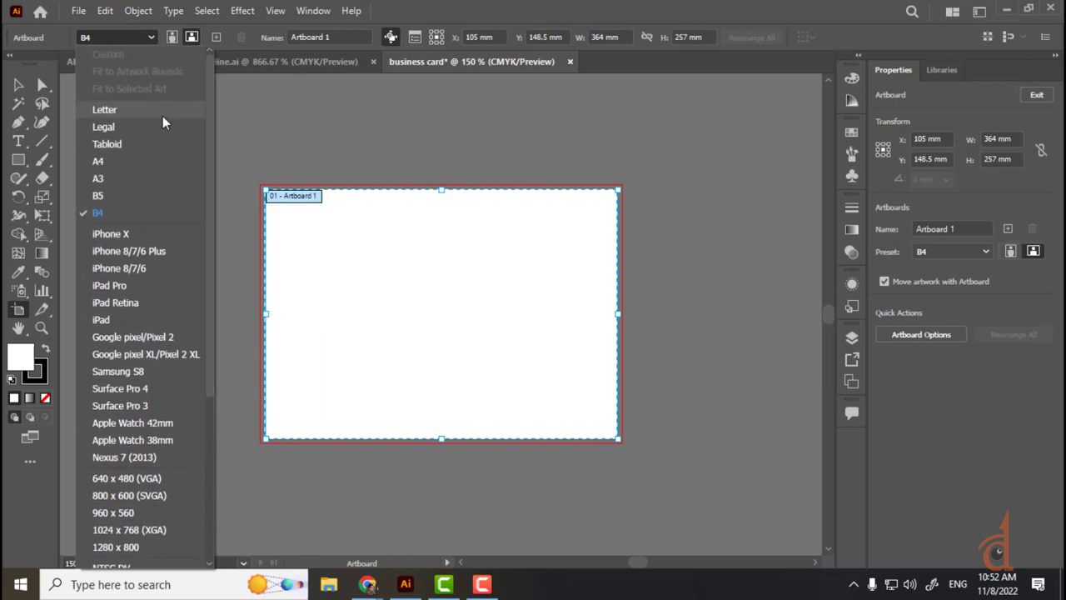
left_click(117, 161)
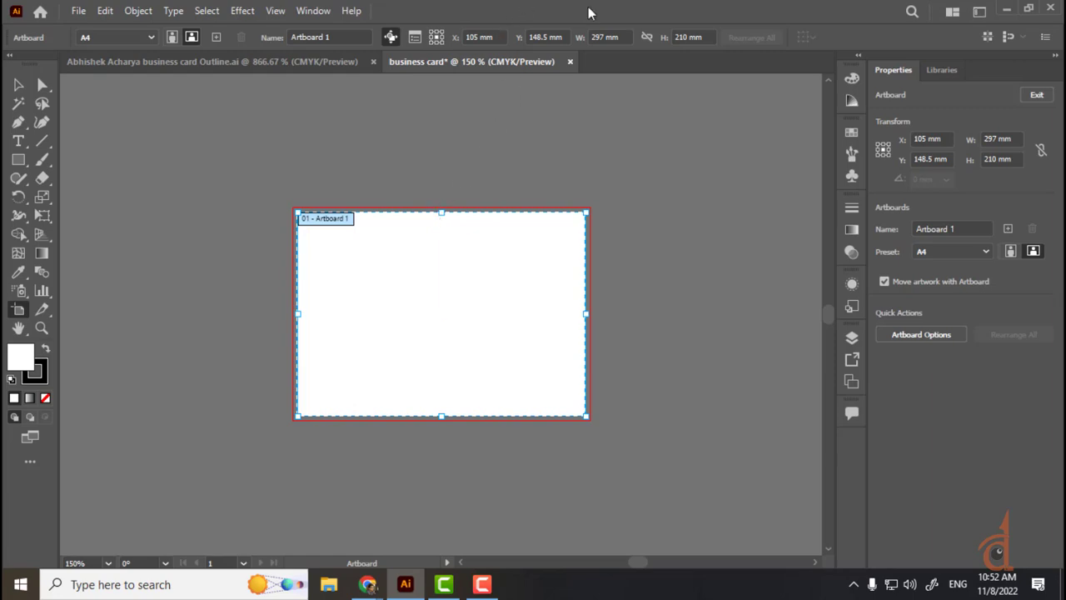
- Try an artboard width of 200 inches
left_click(625, 39)
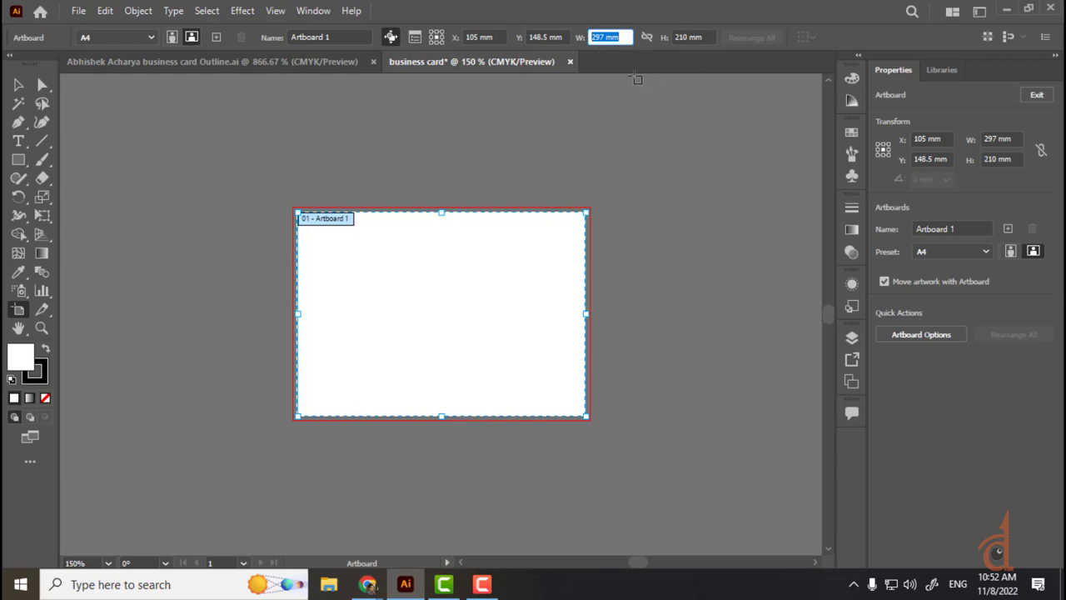
type("200inch")
key("Return")
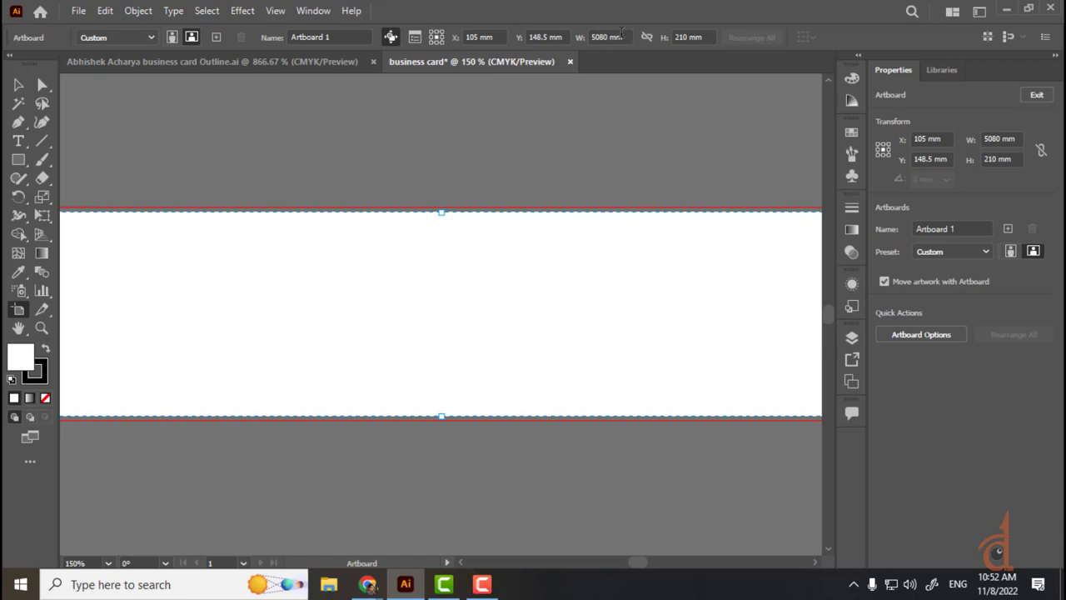
- Set the artboard's width to 22 cm and its height to 220 mm
double_click(627, 37)
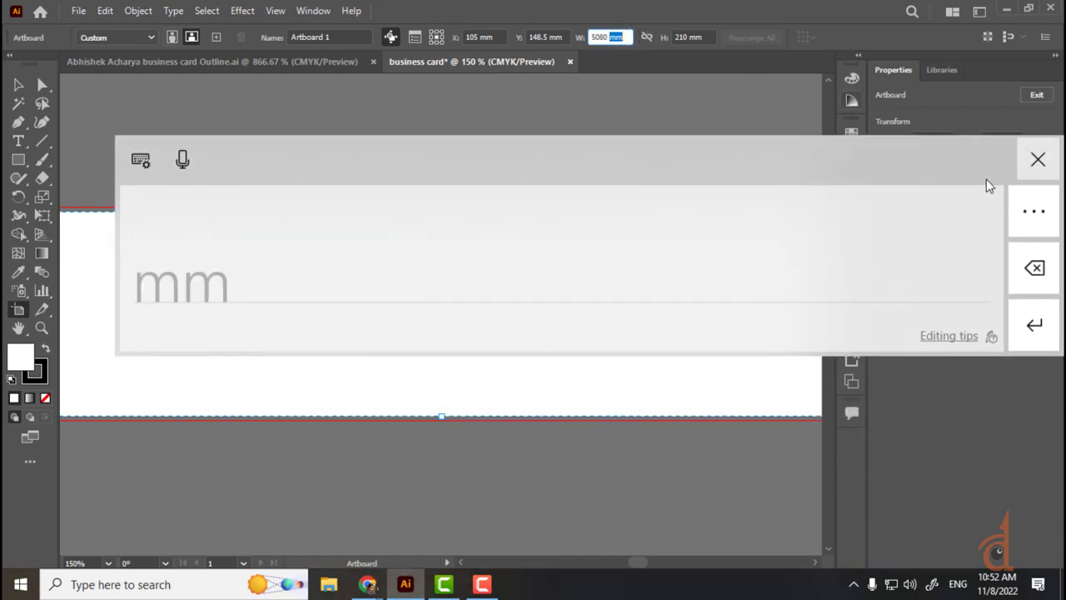
left_click(1038, 172)
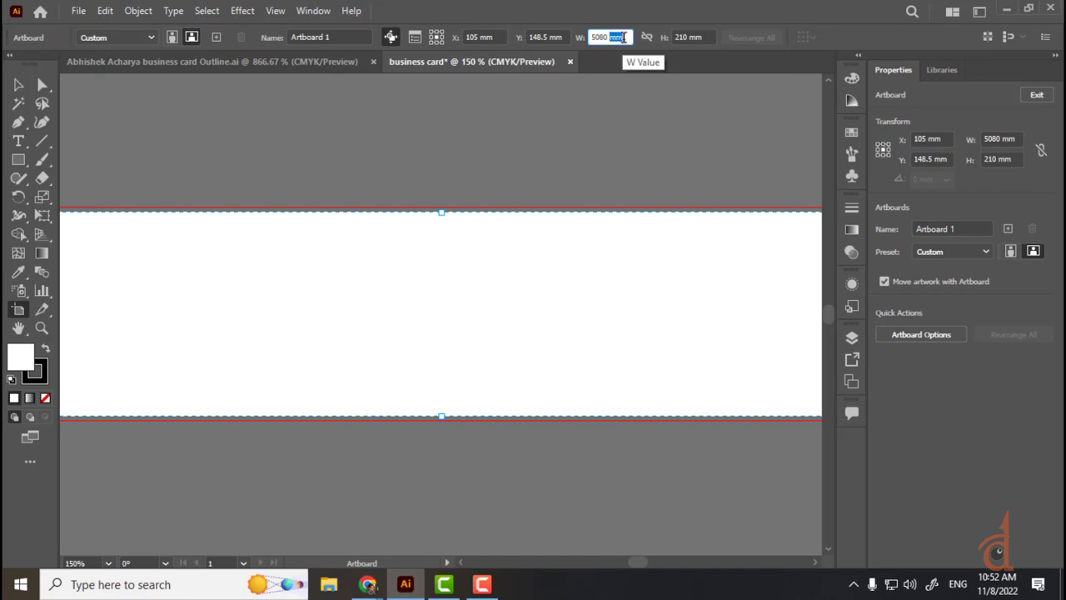
left_click_drag(627, 37, 588, 38)
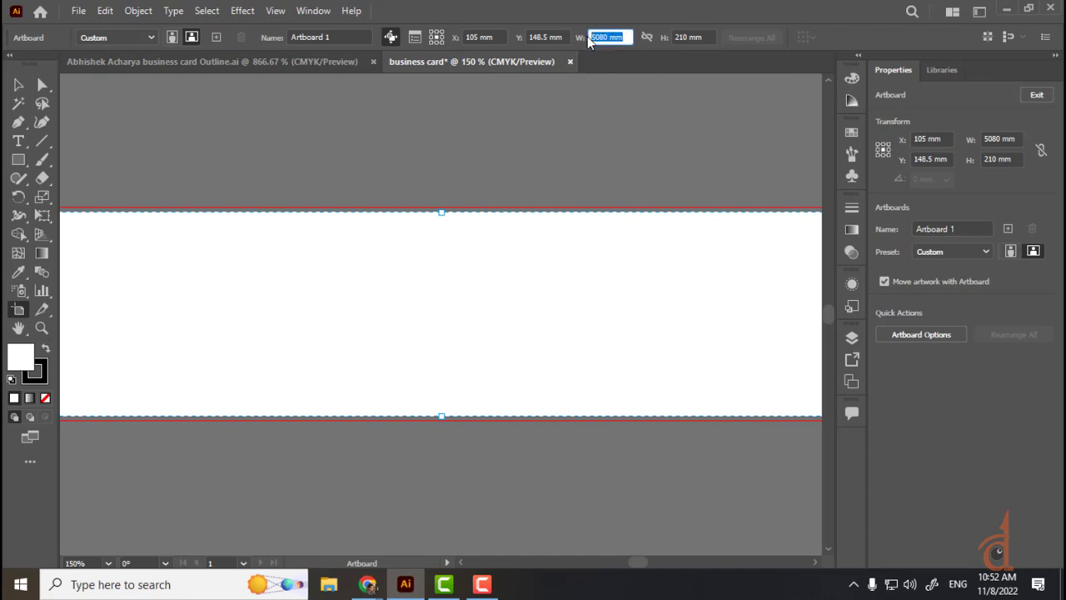
type("22cm")
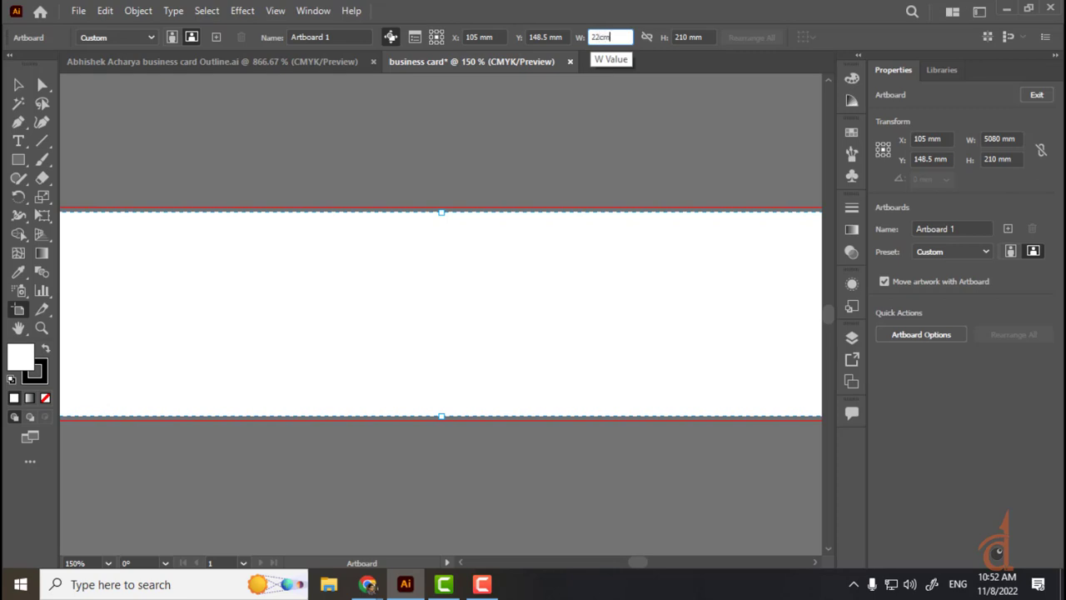
key("Return")
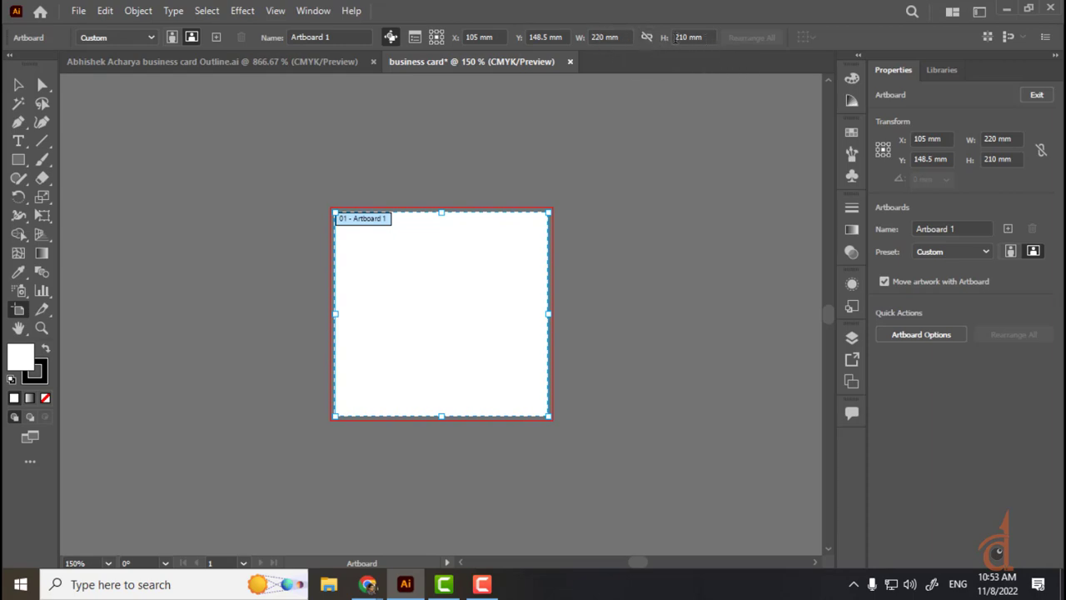
left_click(704, 38)
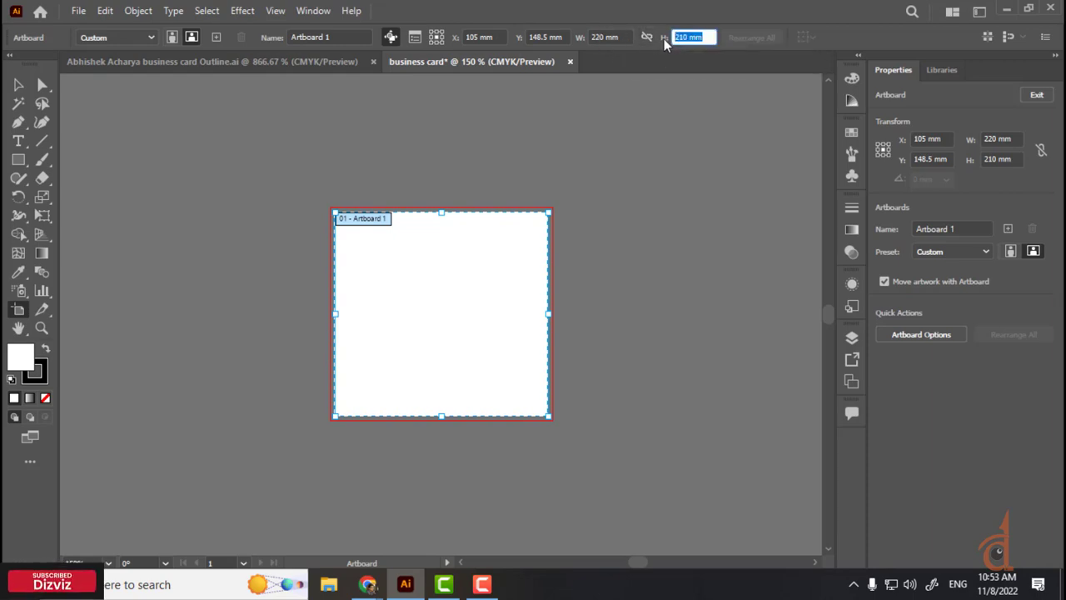
type("220")
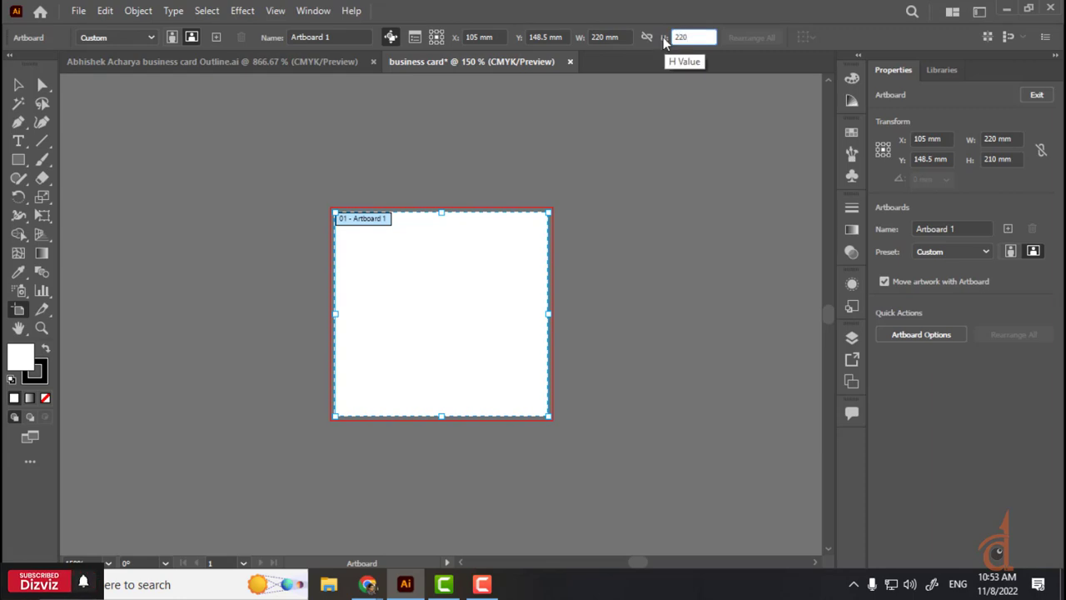
key("Tab")
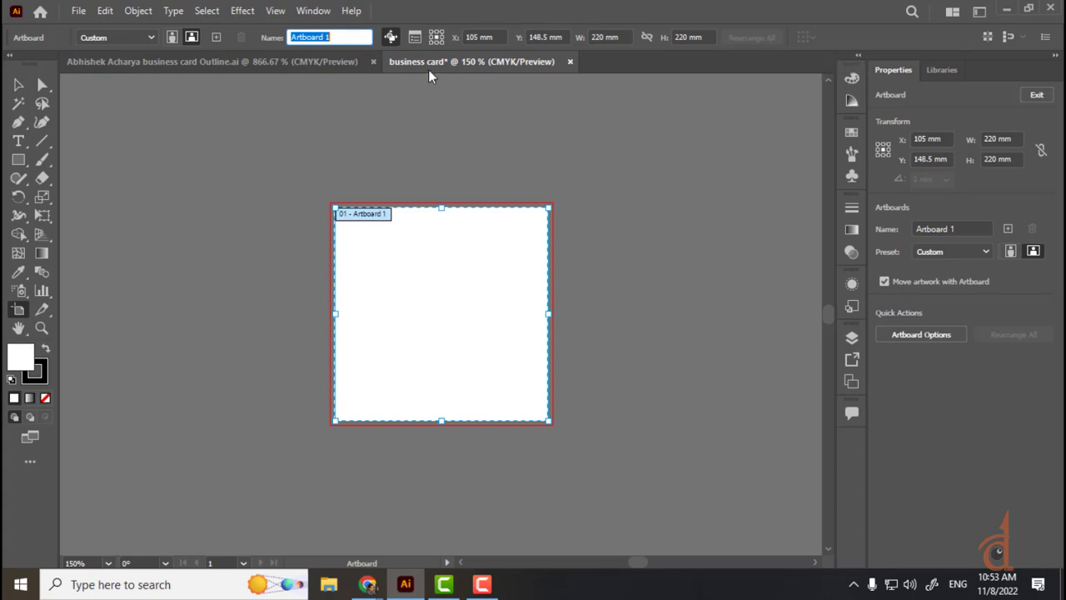
- Open the artboard's options and rename the artboard "Mera Style"
left_click(415, 37)
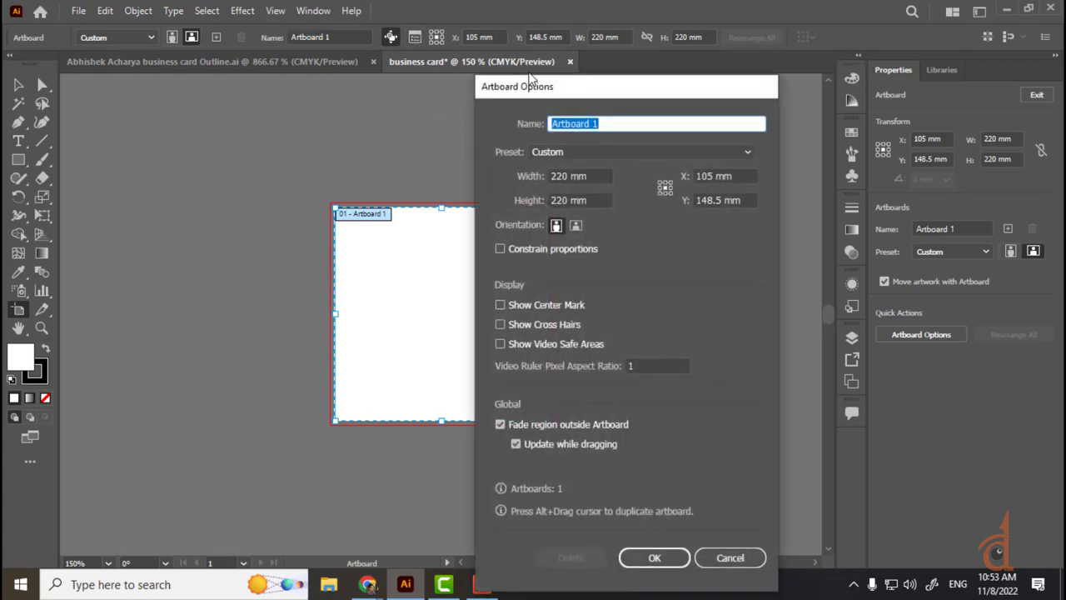
left_click_drag(511, 92, 635, 41)
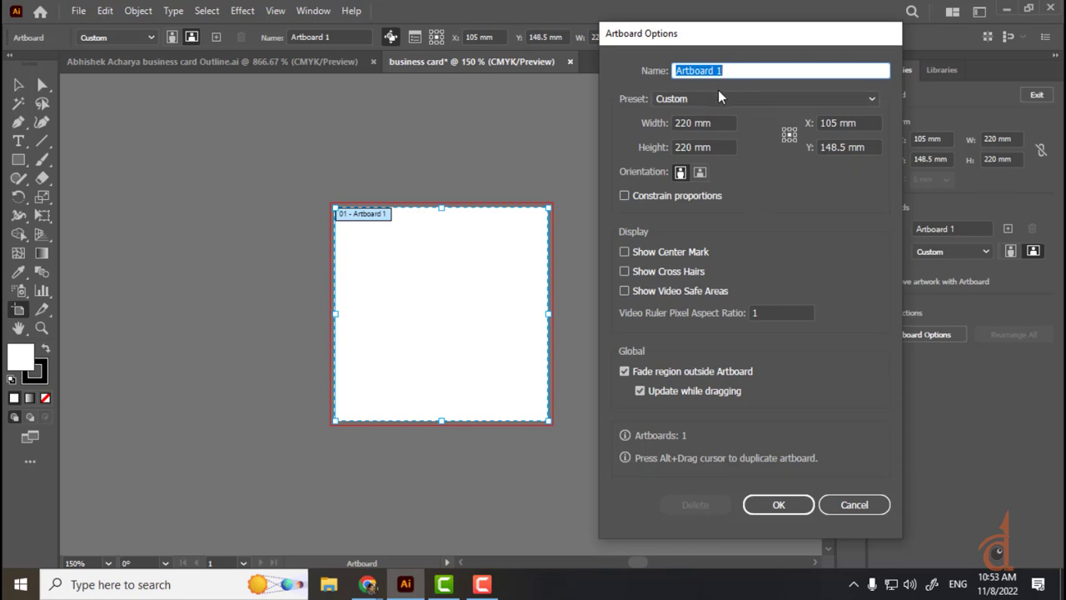
type("Me")
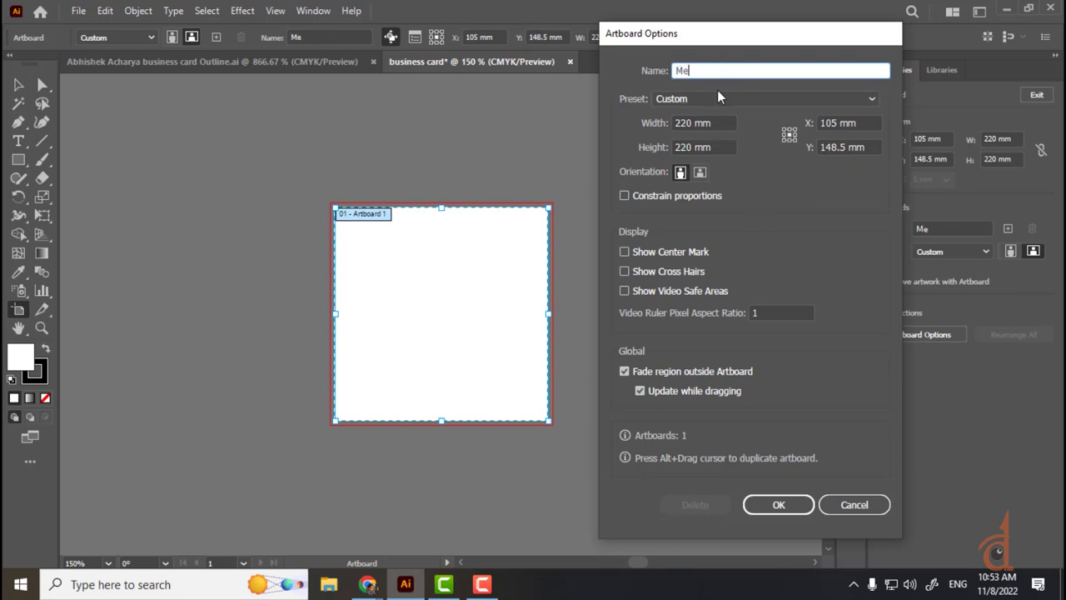
type("ra ")
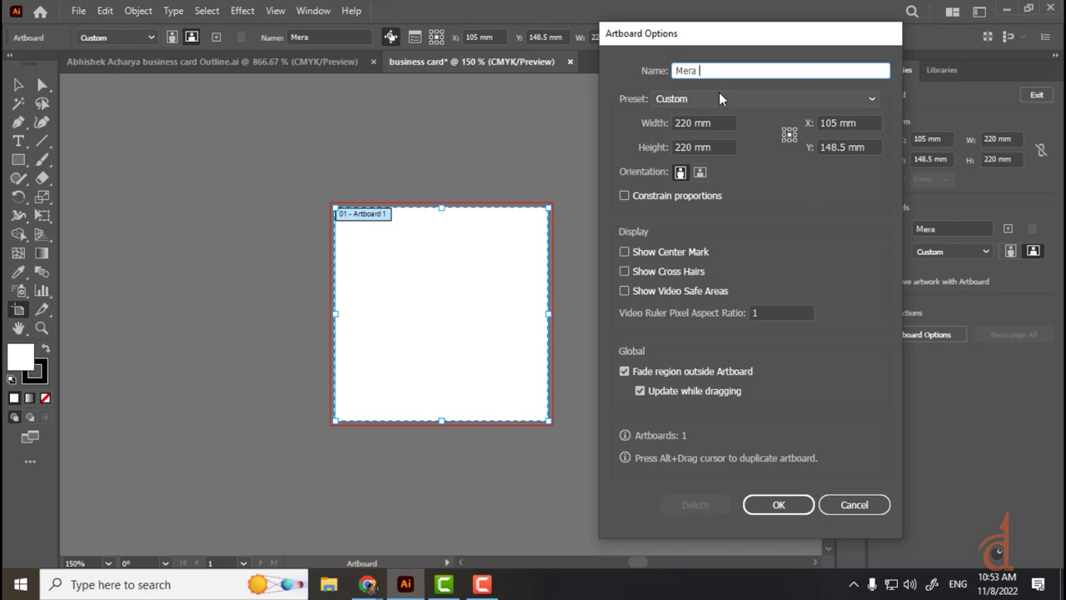
type("Styu")
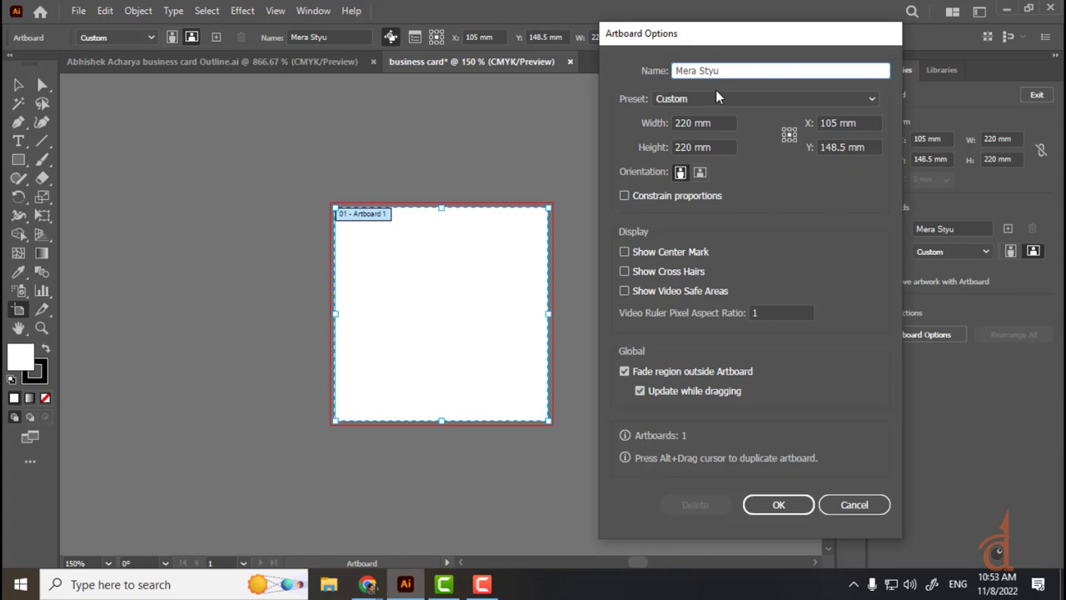
key("BackSpace")
type("=")
key("BackSpace")
key("BackSpace")
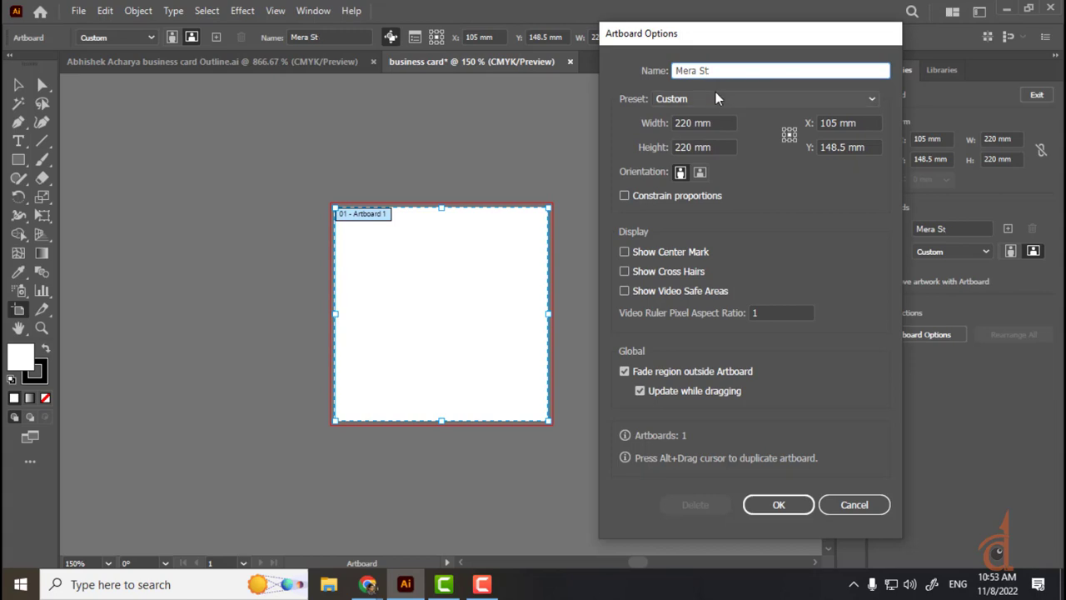
type("yle")
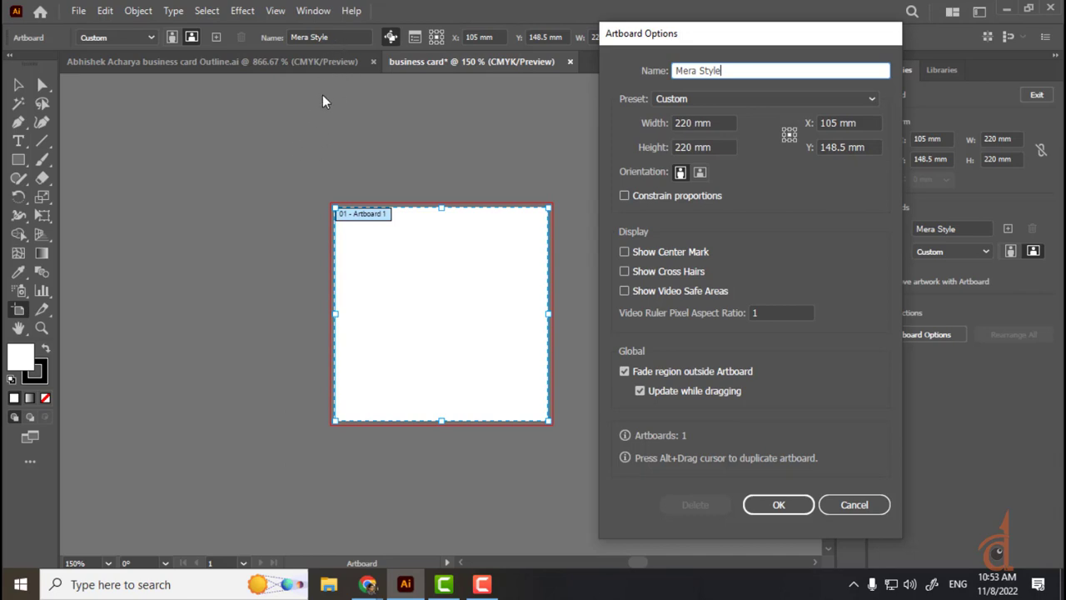
- Set the artboard's X and Y position to 0 mm, show its center mark, and leave artboard editing
left_click_drag(858, 122, 830, 122)
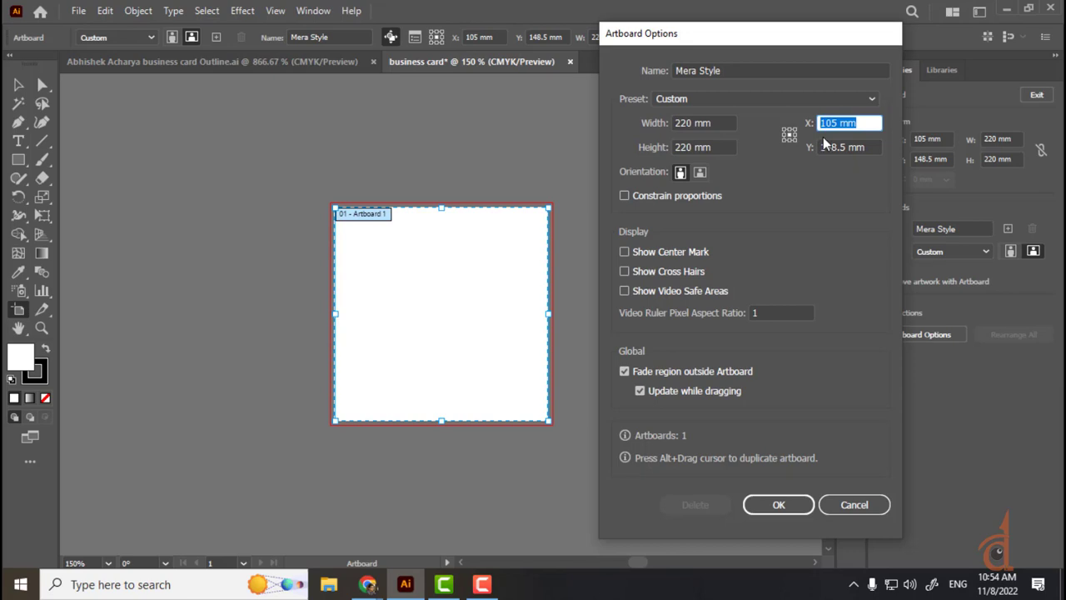
key("Tab")
type("0")
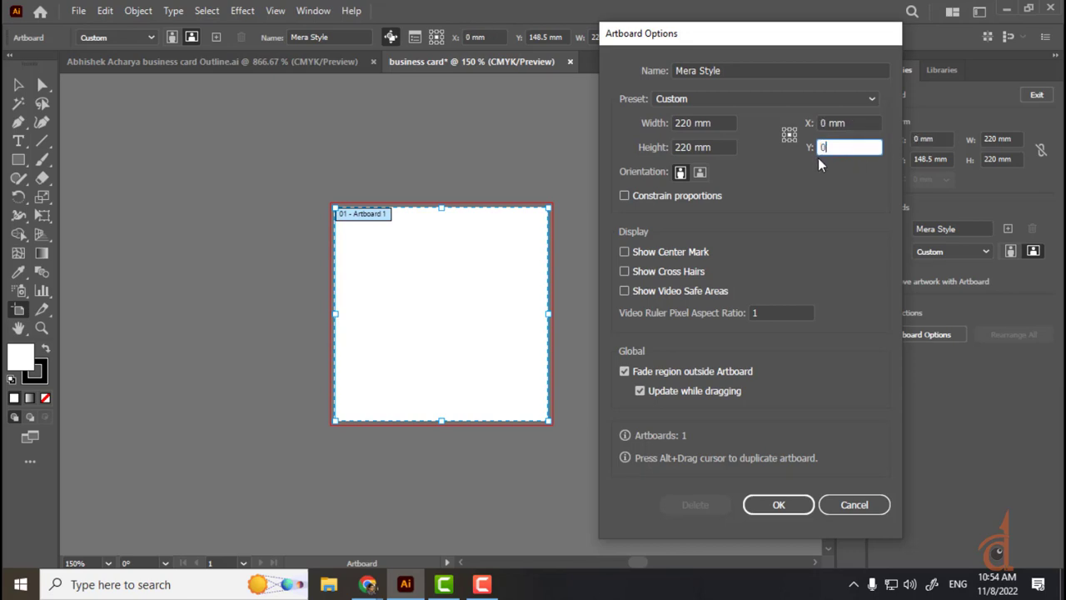
key("Tab")
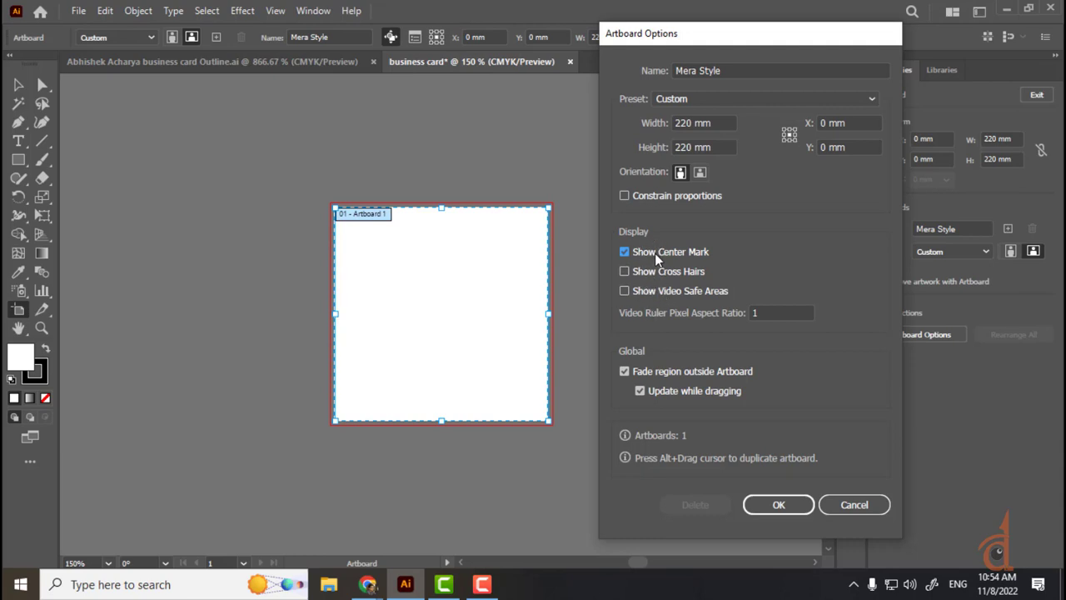
left_click(779, 505)
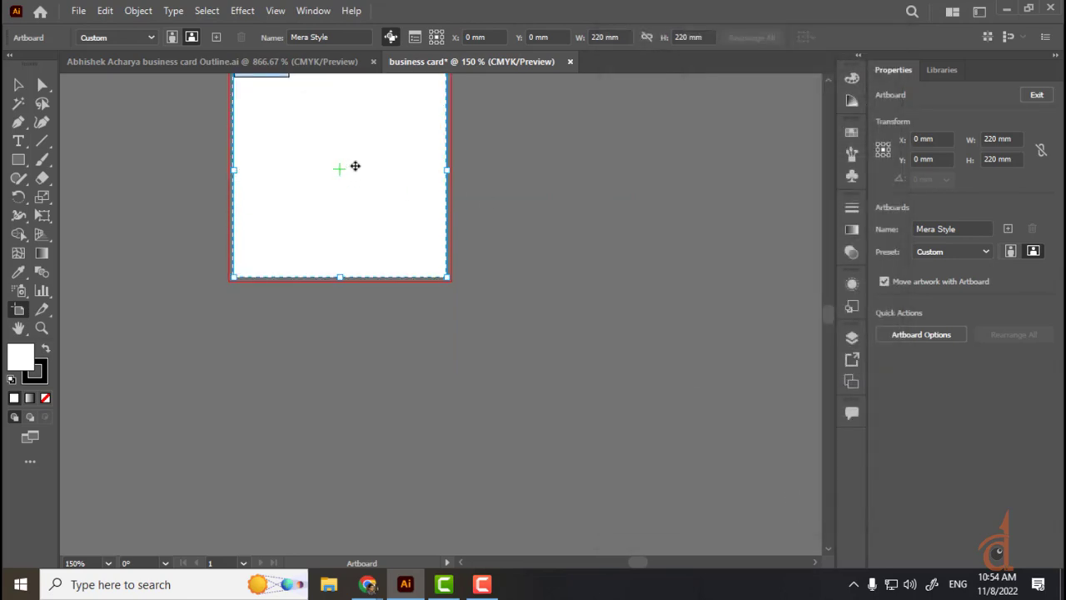
key("space")
left_click_drag(383, 163, 390, 248)
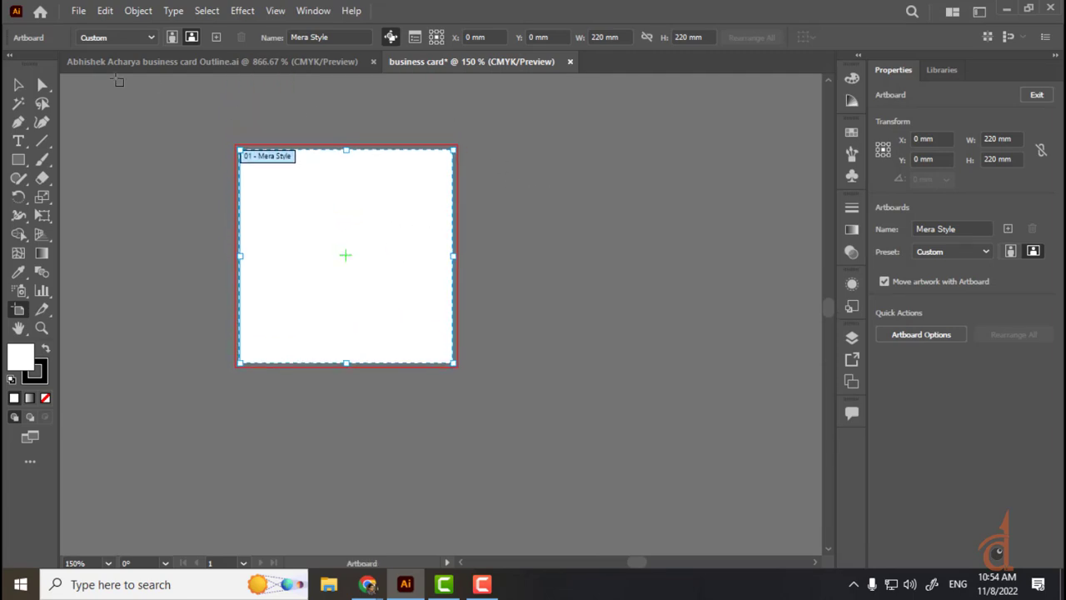
left_click(18, 84)
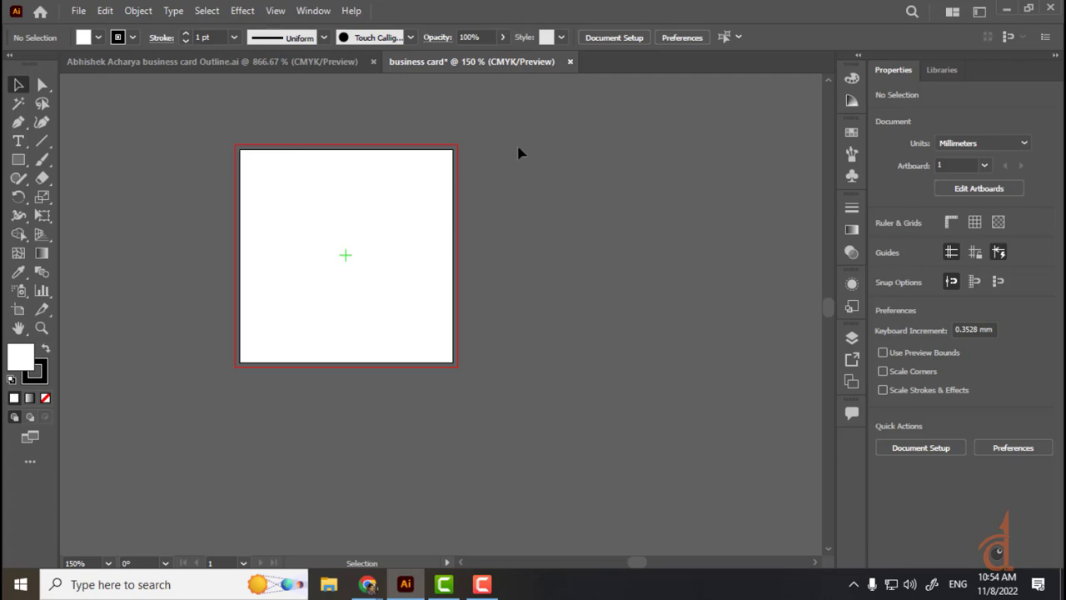
- Set the document's bleed to 2.5 mm on all four sides in the document setup
key("ctrl")
key("ctrl+plus")
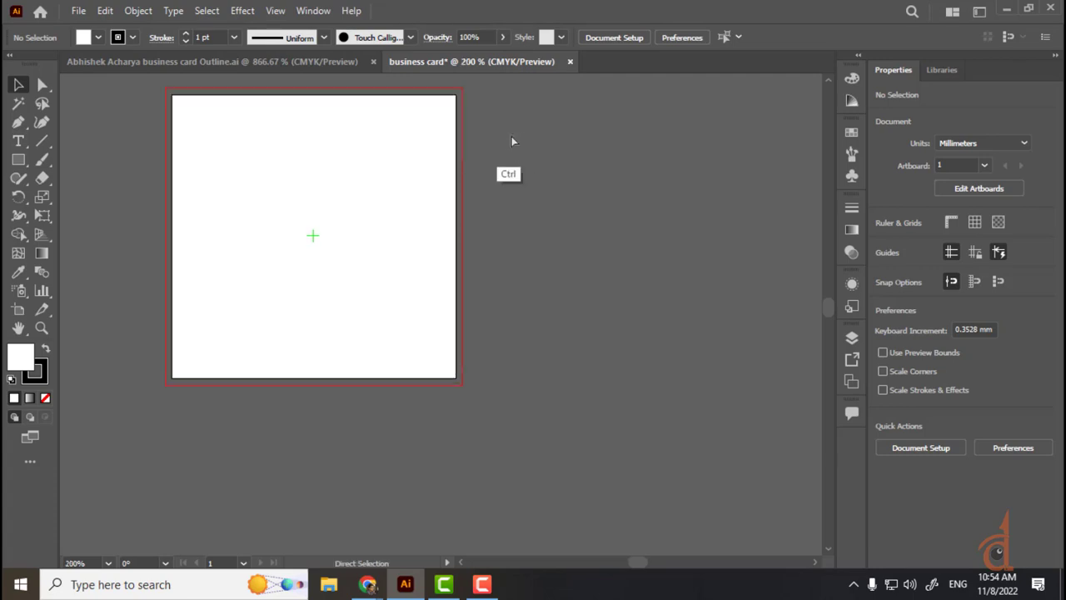
key("space")
left_click_drag(497, 177, 559, 245)
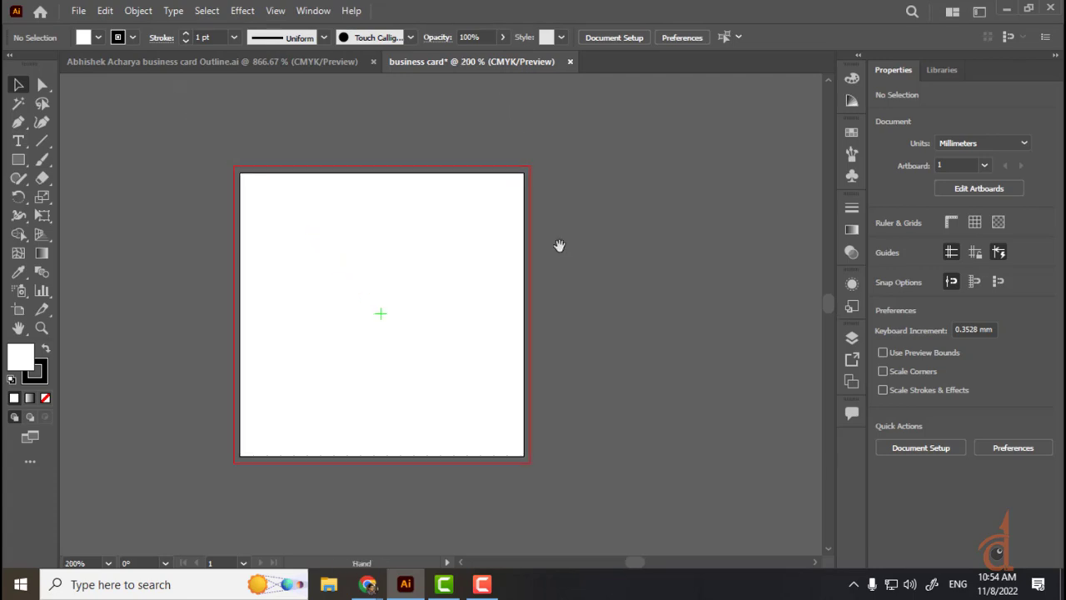
left_click(88, 12)
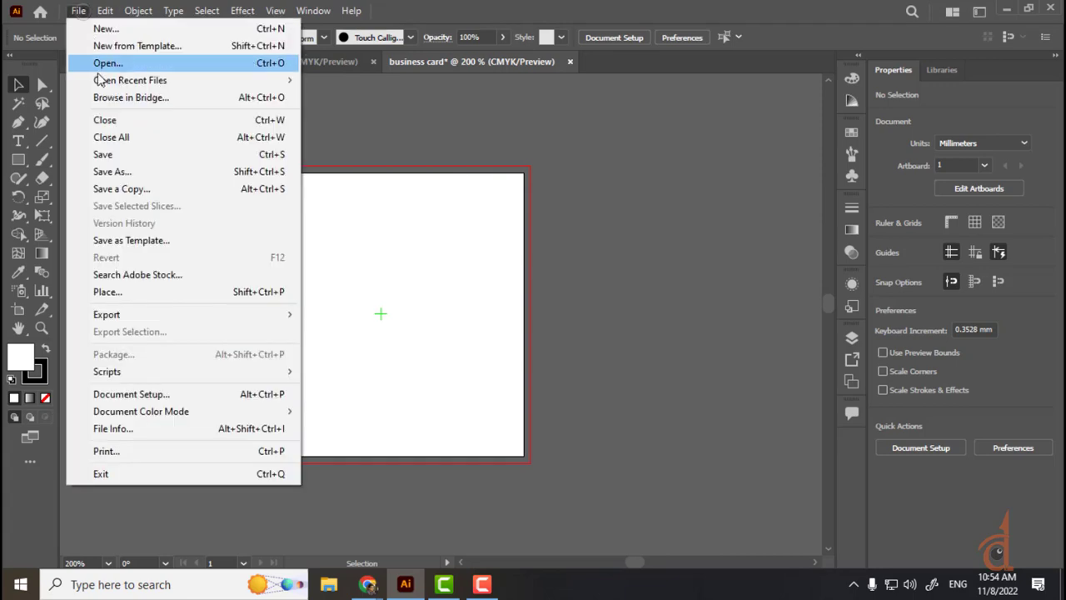
left_click(129, 390)
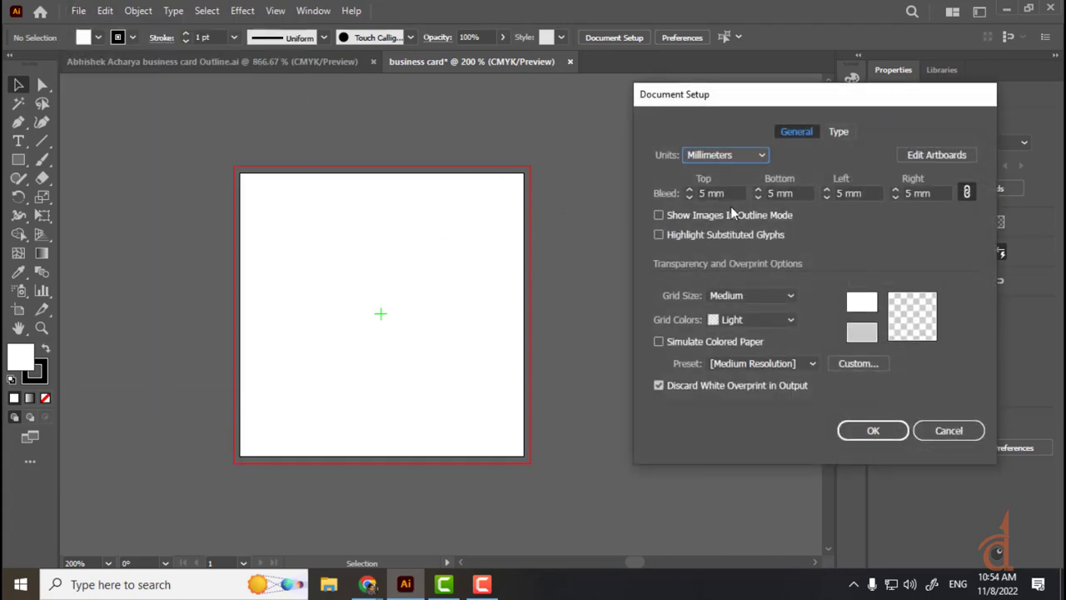
double_click(702, 193)
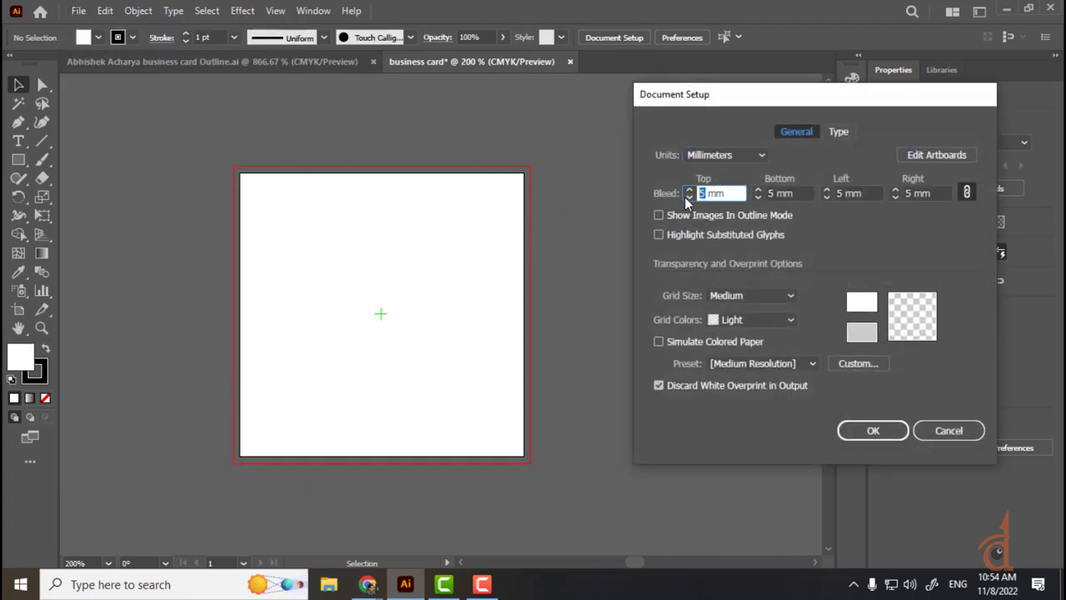
type("2.5")
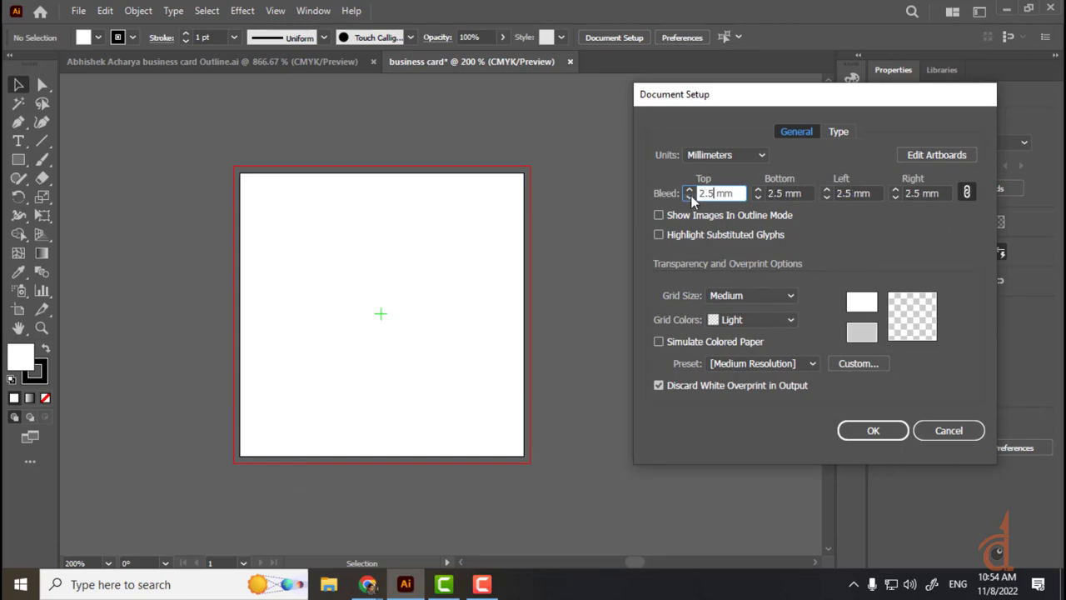
key("Tab")
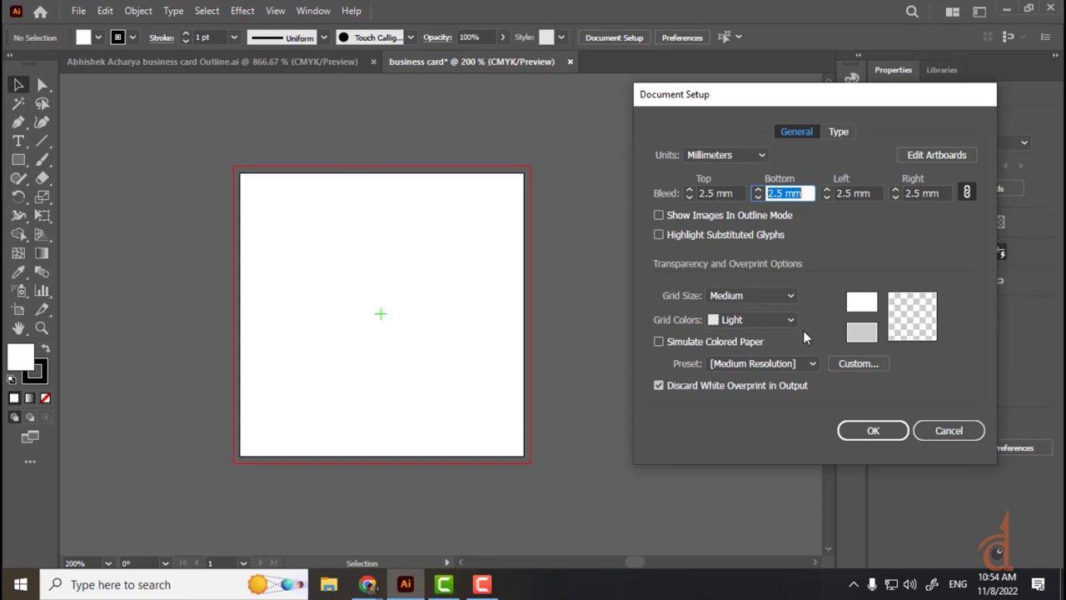
left_click(864, 422)
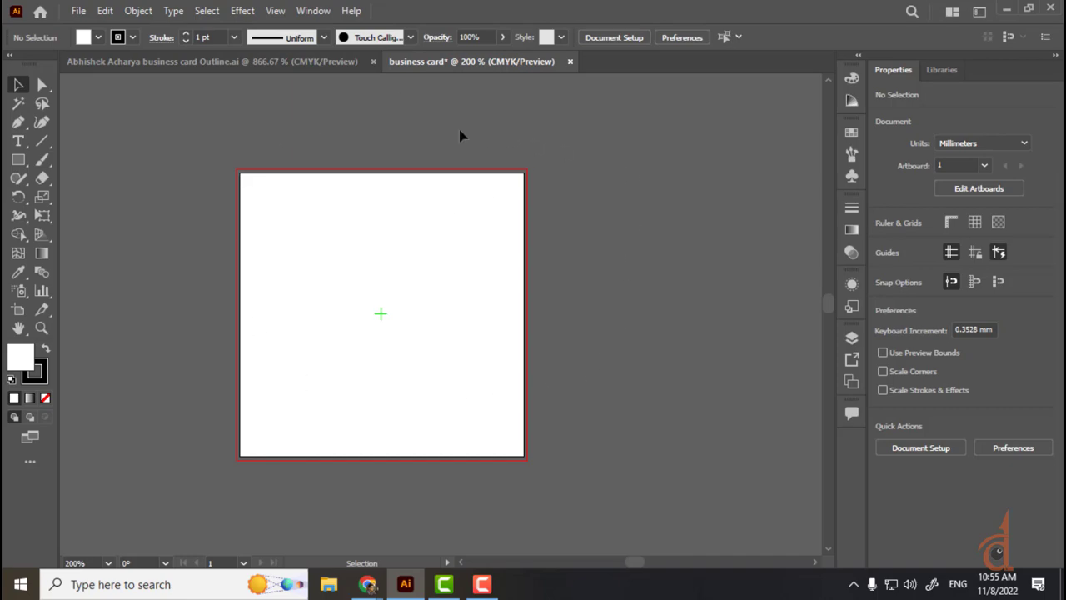
- Start saving the document under a new location and browse the D:, E: and F: drives for a folder
key("ctrl+shift+s")
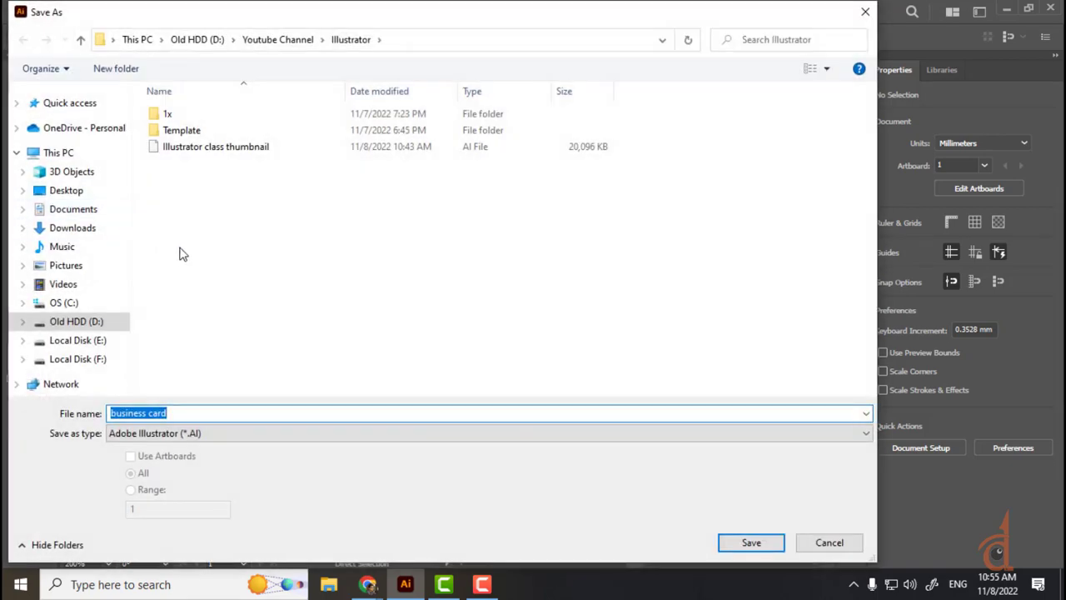
left_click(195, 41)
left_click(94, 323)
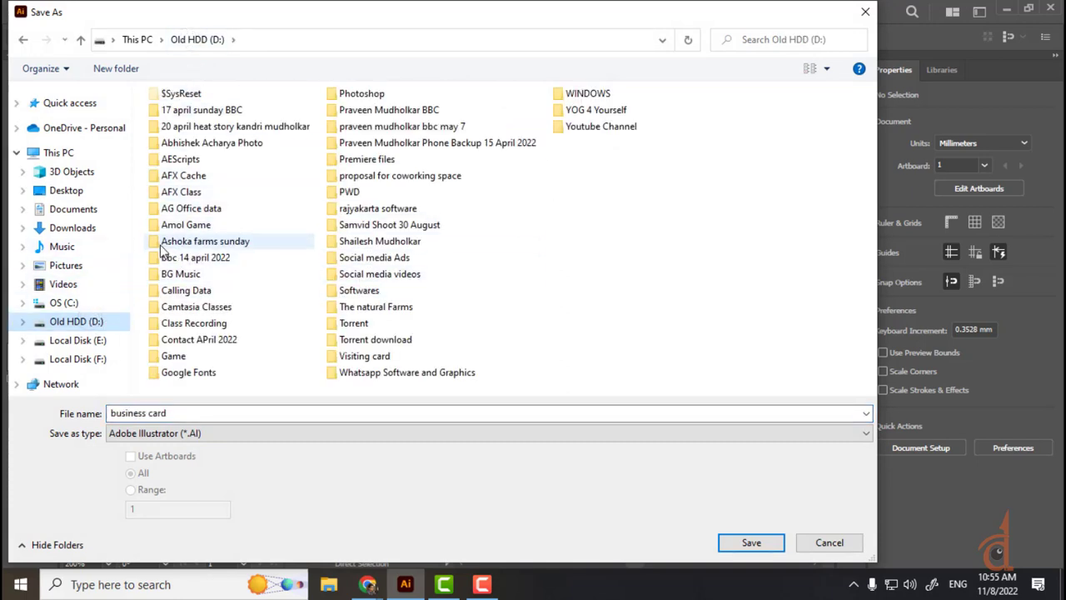
left_click(103, 339)
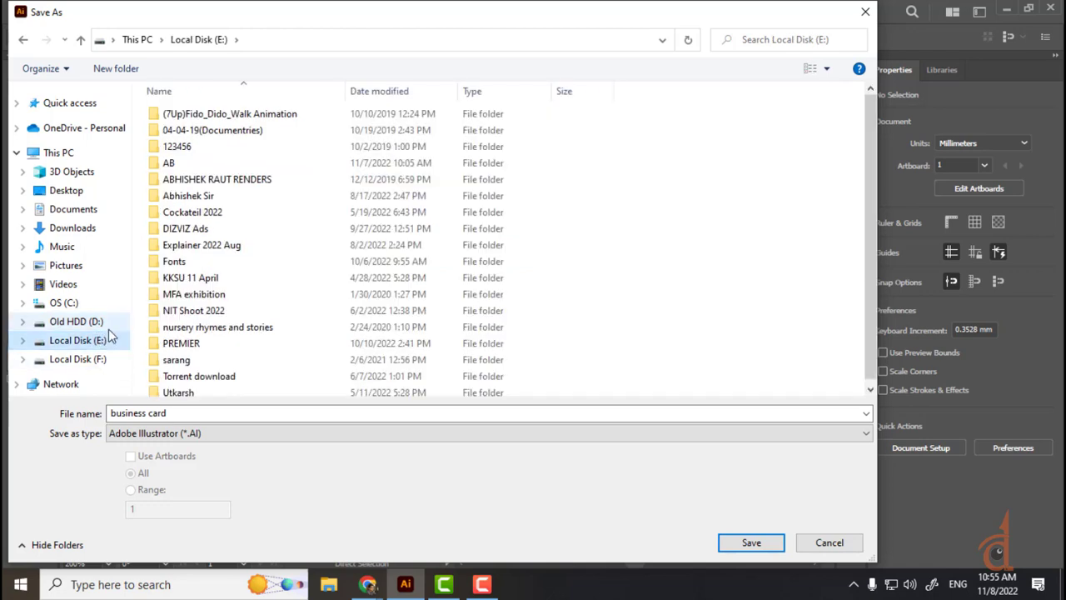
double_click(198, 202)
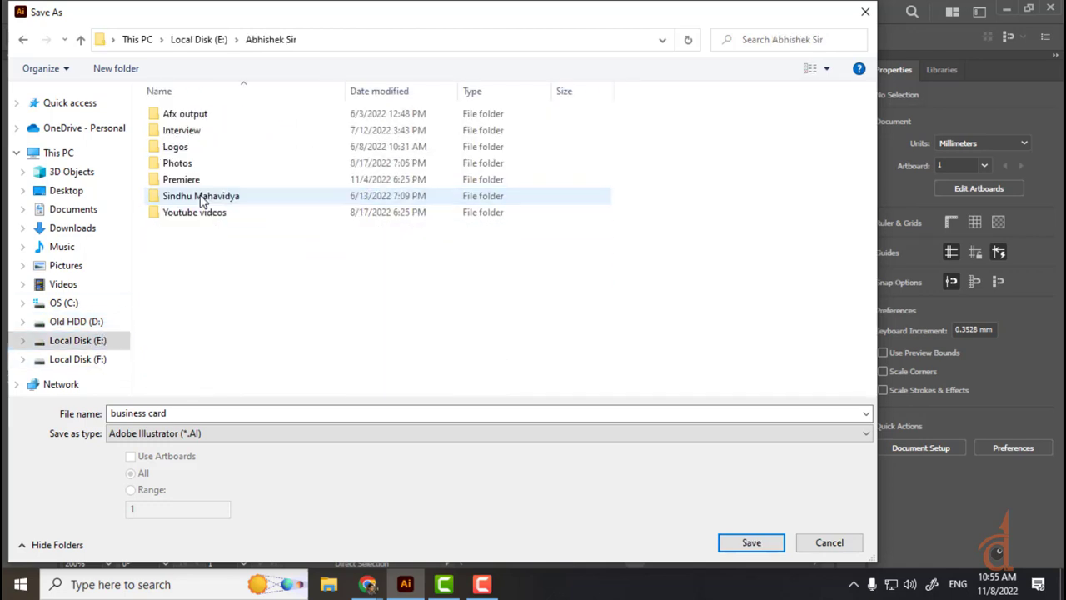
left_click(215, 42)
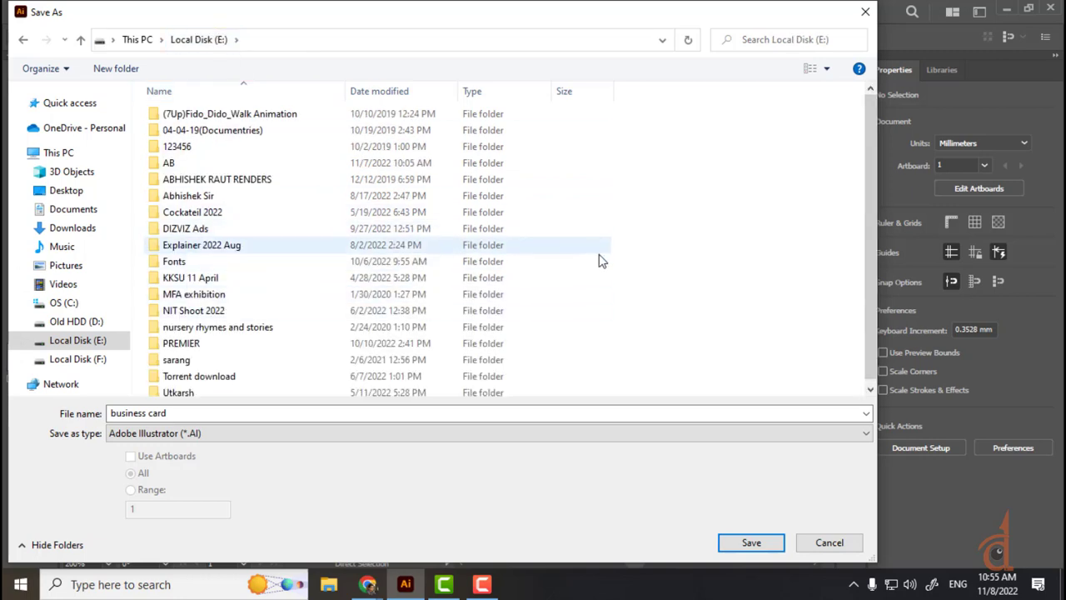
left_click(63, 358)
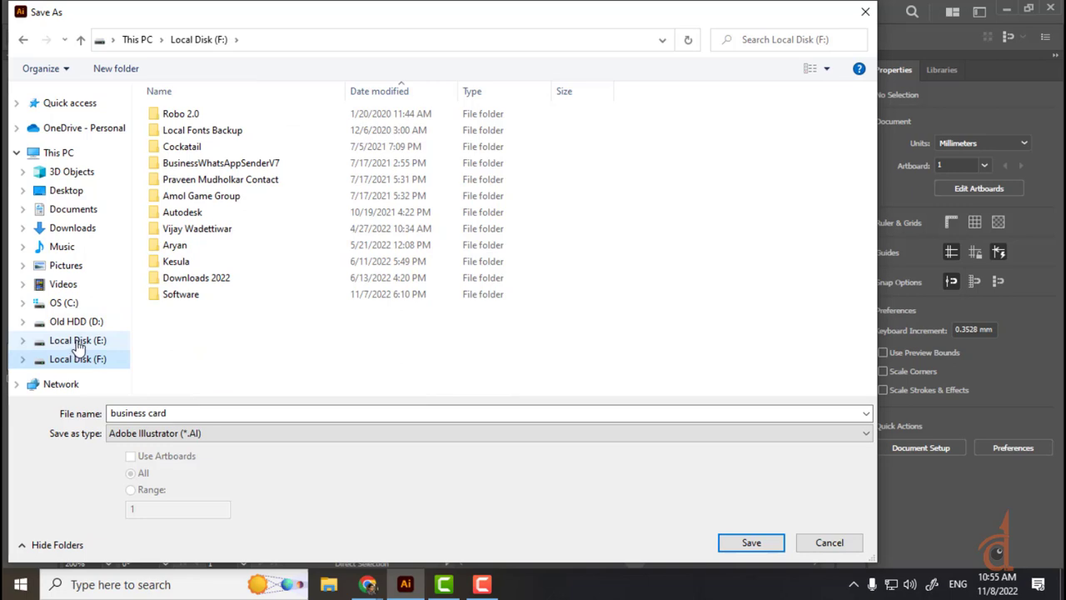
left_click(83, 323)
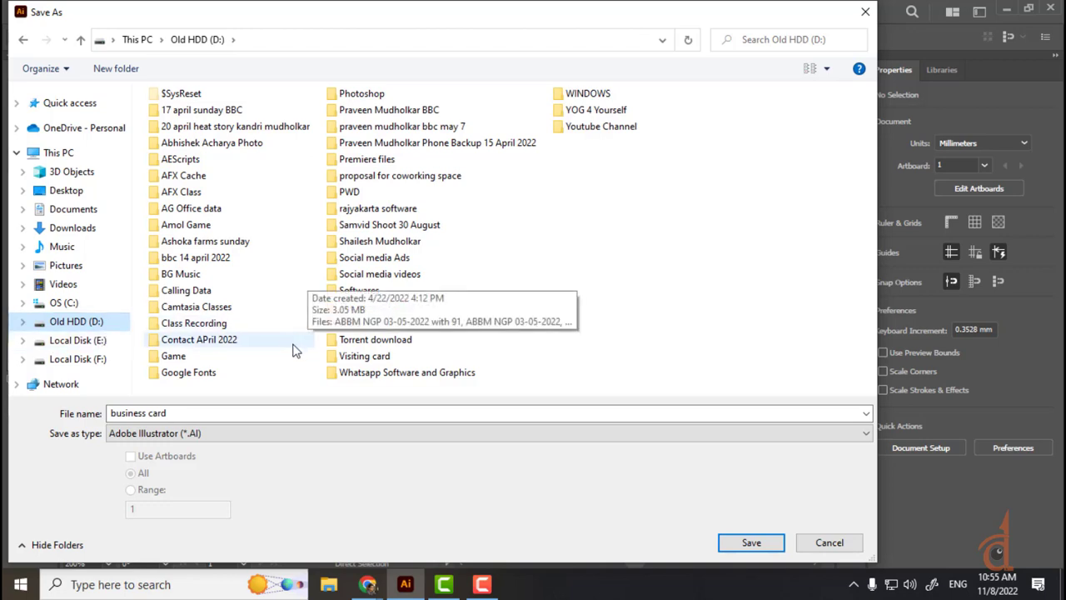
- Create a folder named "Class files" on the Desktop and open it as the save location
left_click(79, 195)
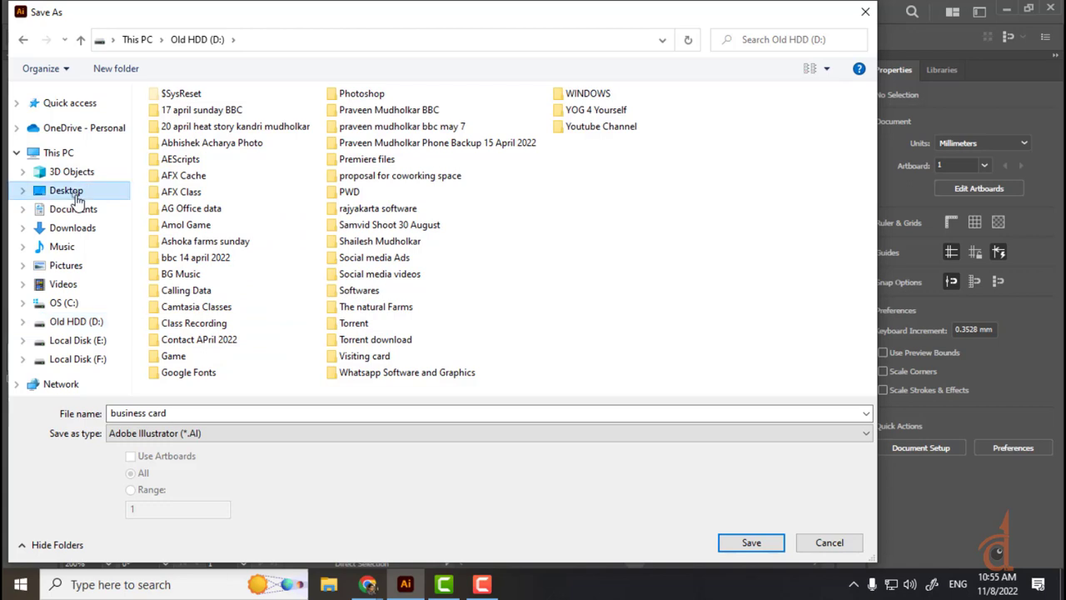
left_click(330, 299)
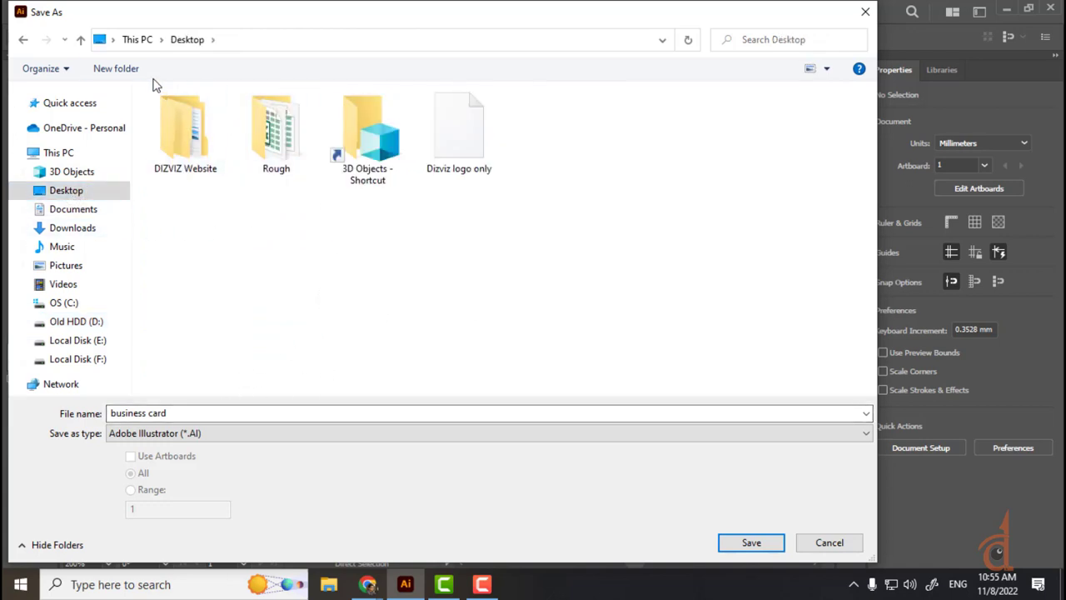
left_click(121, 68)
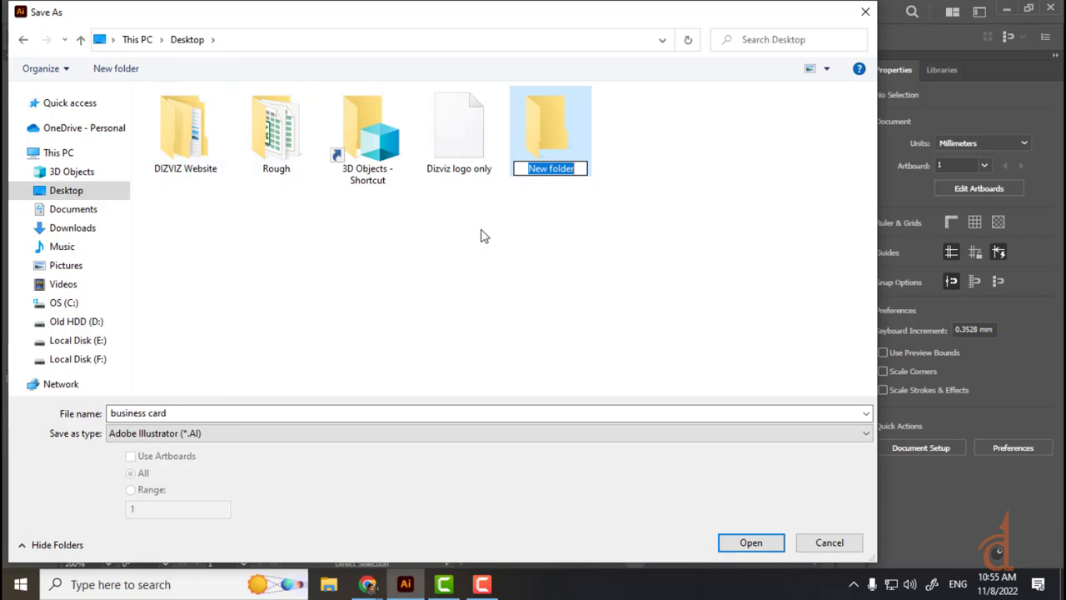
type("C")
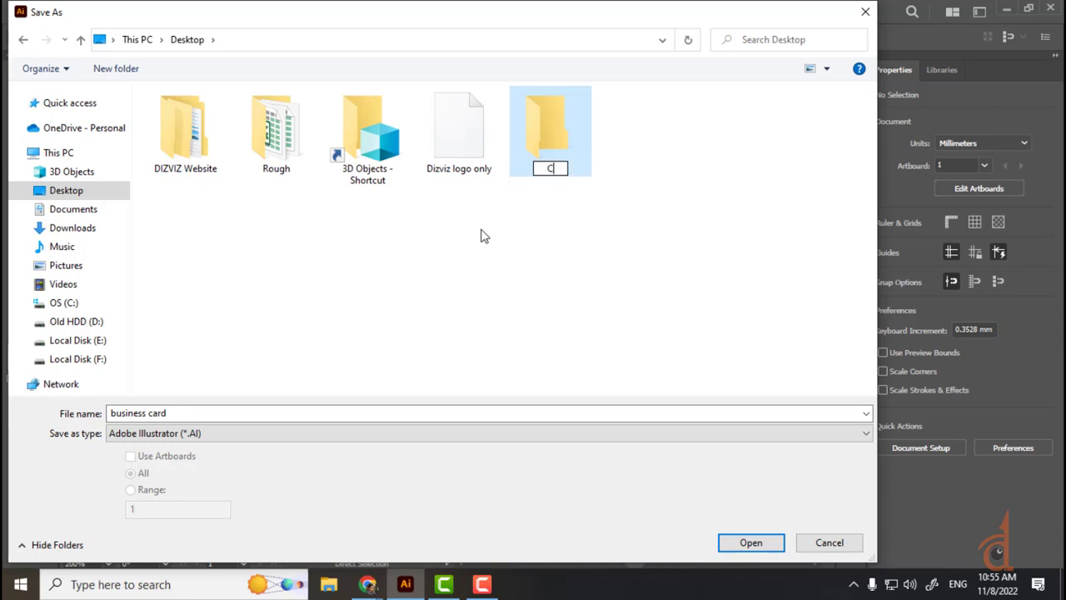
type("lass files")
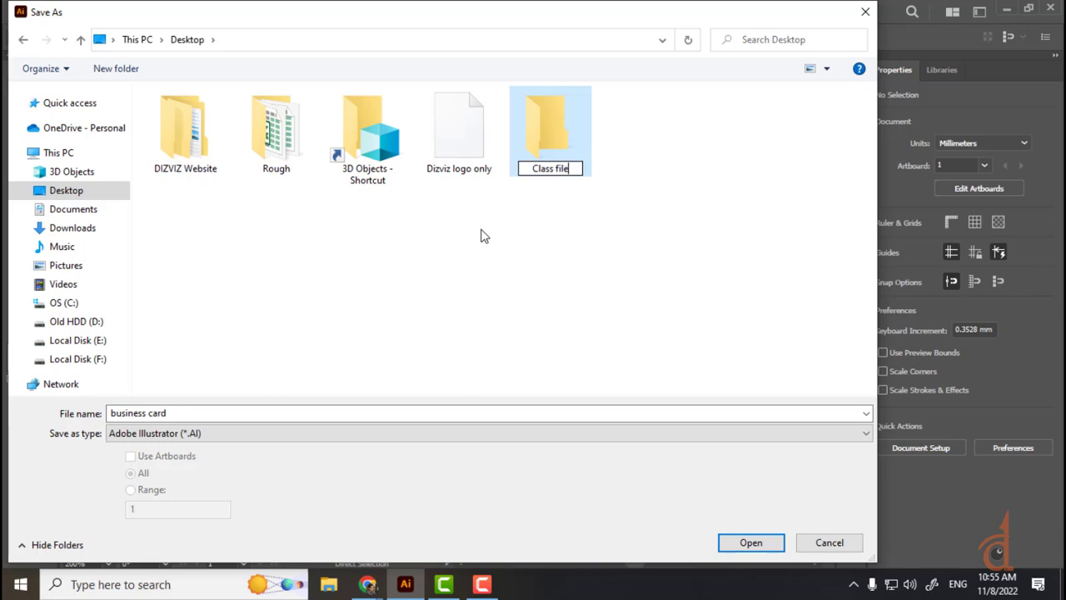
left_click(751, 543)
left_click(710, 304)
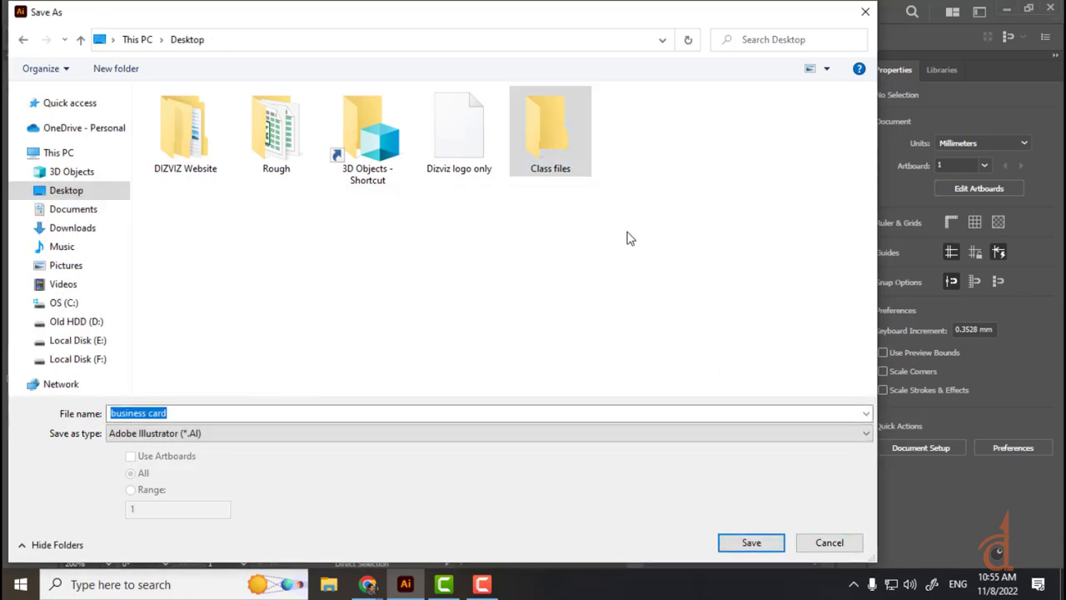
double_click(536, 142)
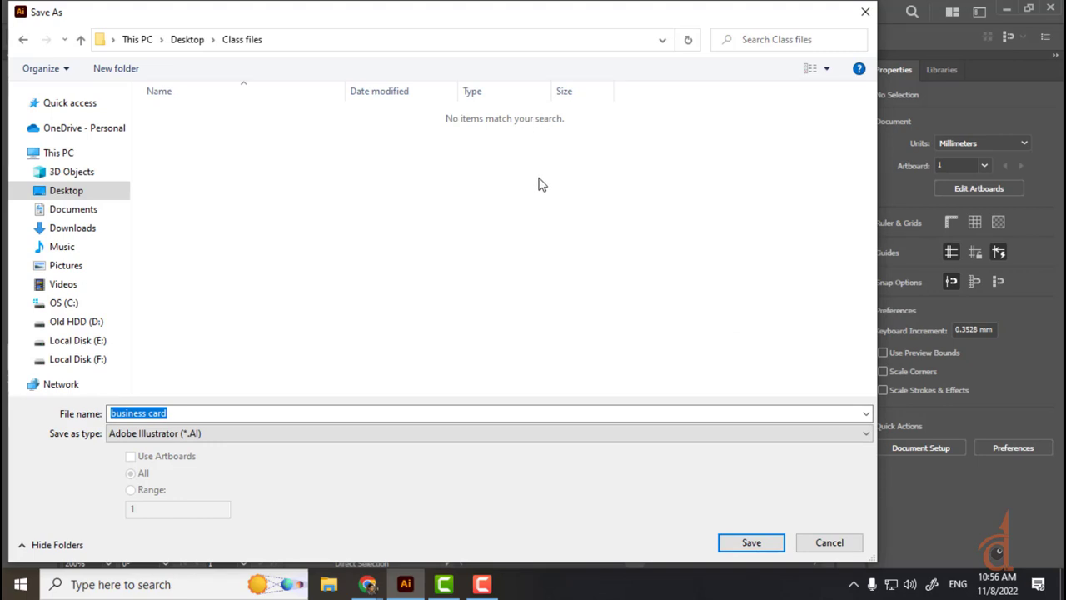
- Save the document as business card in Illustrator (AI) format in the "Class files" folder, with Illustrator 2020 compatibility
left_click(487, 584)
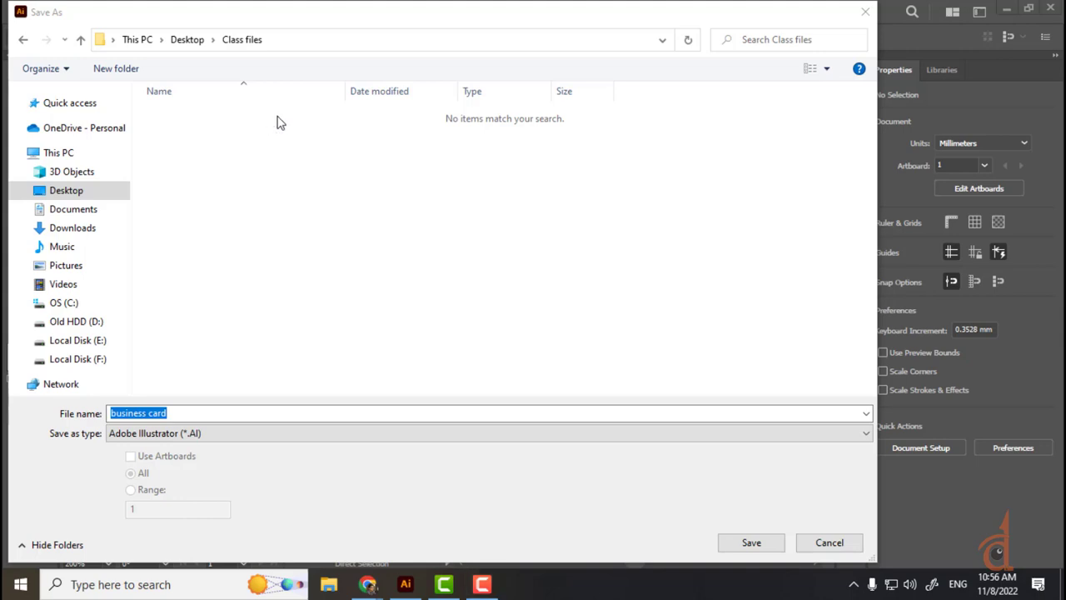
left_click(729, 537)
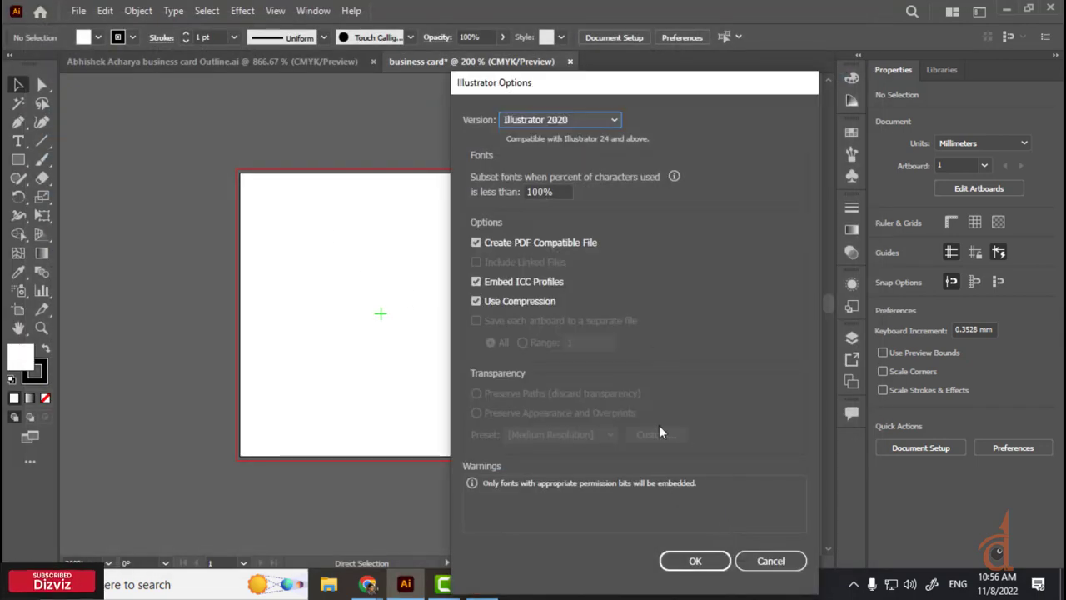
left_click(539, 121)
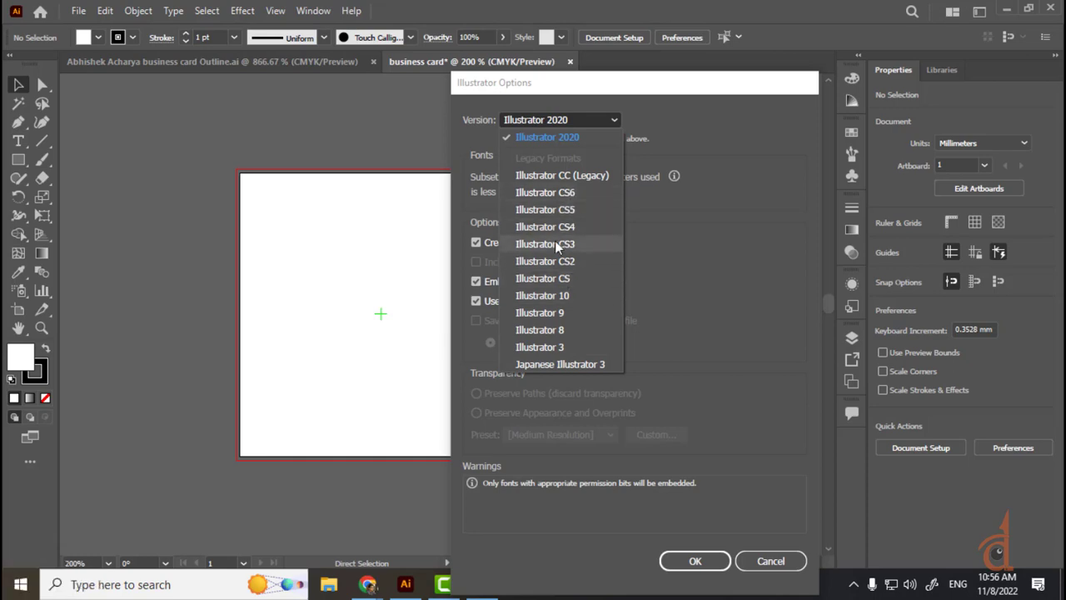
left_click(698, 268)
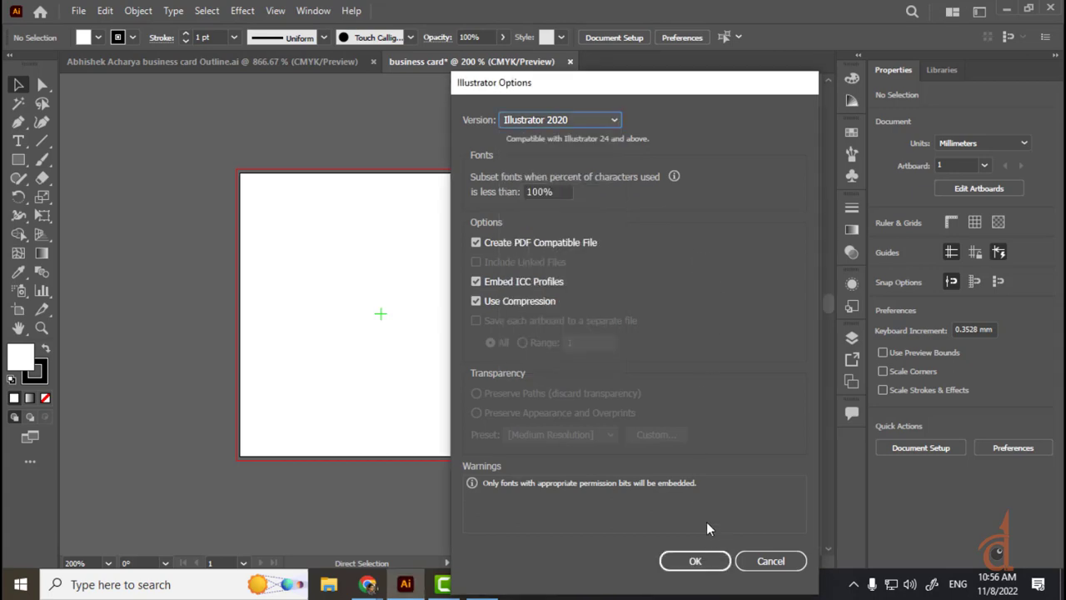
left_click(699, 560)
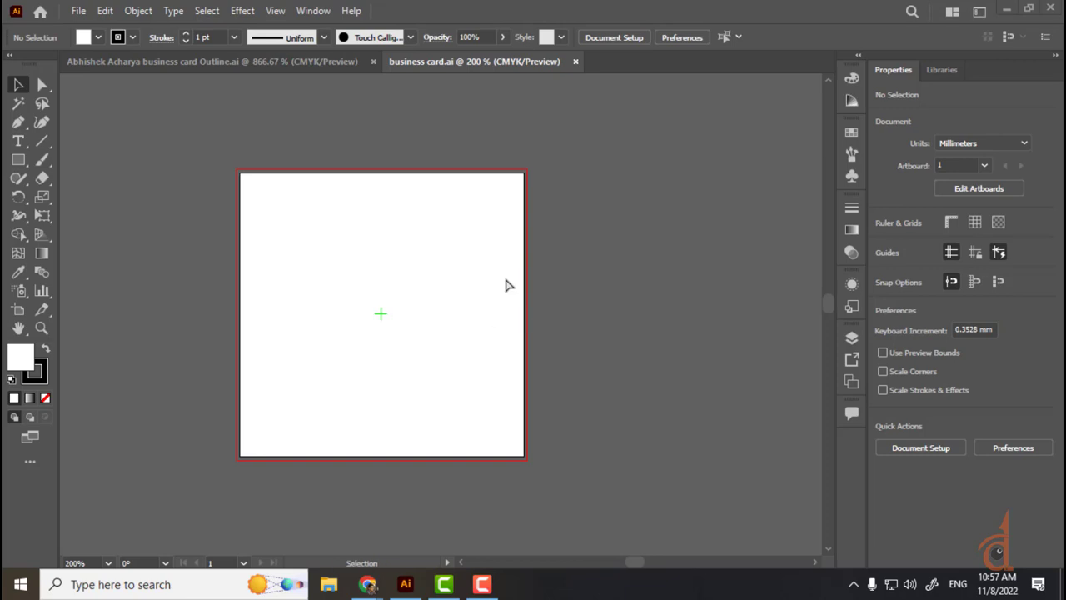
- Examine the artboard and its bleed border at several magnifications, from far out to close up
left_click_drag(440, 256, 447, 230)
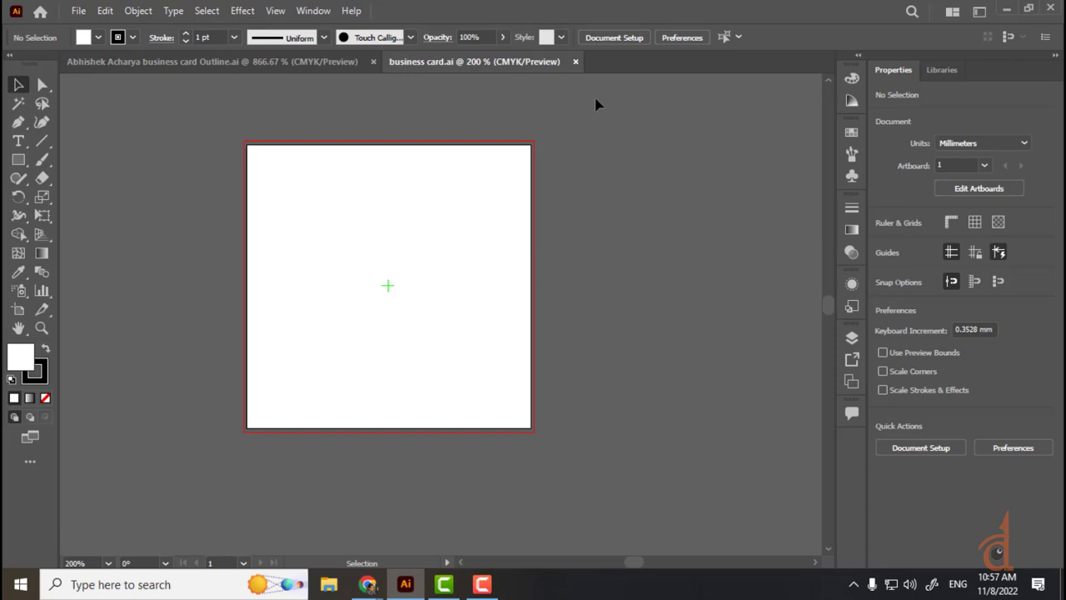
key("ctrl+plus")
key("ctrl+plus")
key("ctrl+minus")
key("ctrl+minus")
key("ctrl+minus")
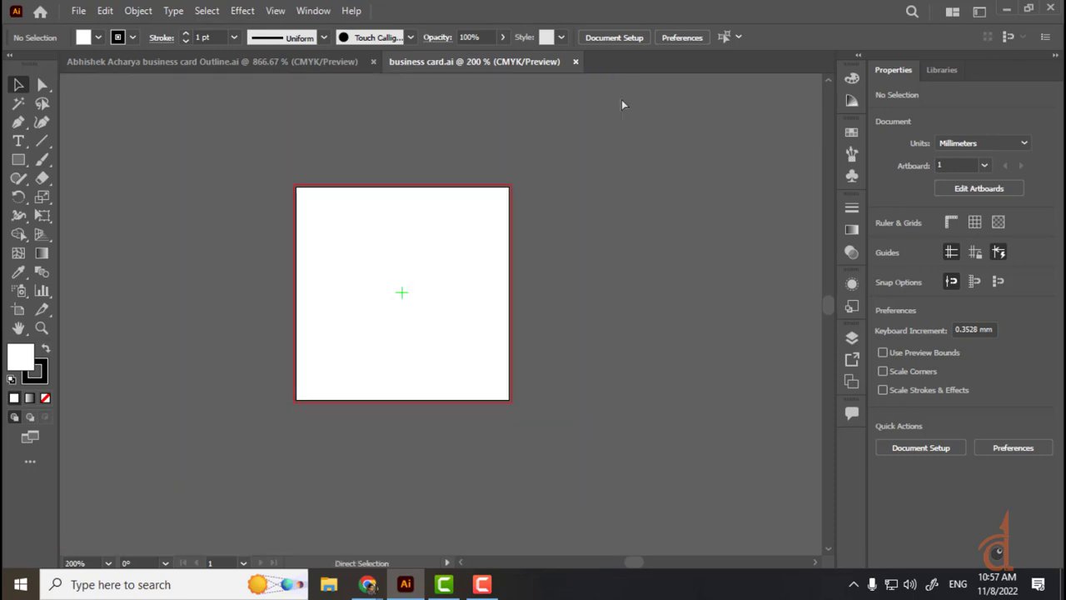
key("ctrl+plus")
key("ctrl+plus")
key("ctrl+plus")
key("ctrl+plus")
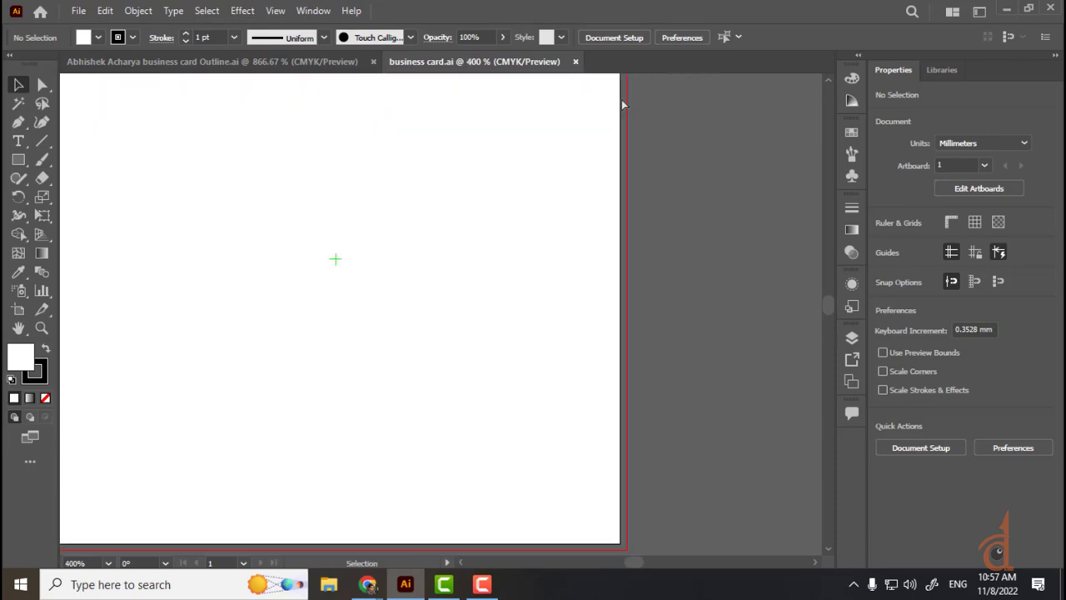
key("ctrl+plus")
key("ctrl+plus")
key("ctrl+minus")
key("ctrl+minus")
key("ctrl+minus")
key("ctrl+minus")
key("ctrl+minus")
key("ctrl+minus")
key("ctrl+minus")
key("ctrl+minus")
key("ctrl+minus")
key("ctrl+minus")
key("ctrl+minus")
key("ctrl+plus")
key("ctrl+plus")
key("ctrl+plus")
key("ctrl+plus")
key("ctrl+plus")
key("ctrl+plus")
key("ctrl+plus")
key("ctrl+plus")
key("ctrl+plus")
key("ctrl+plus")
key("ctrl+plus")
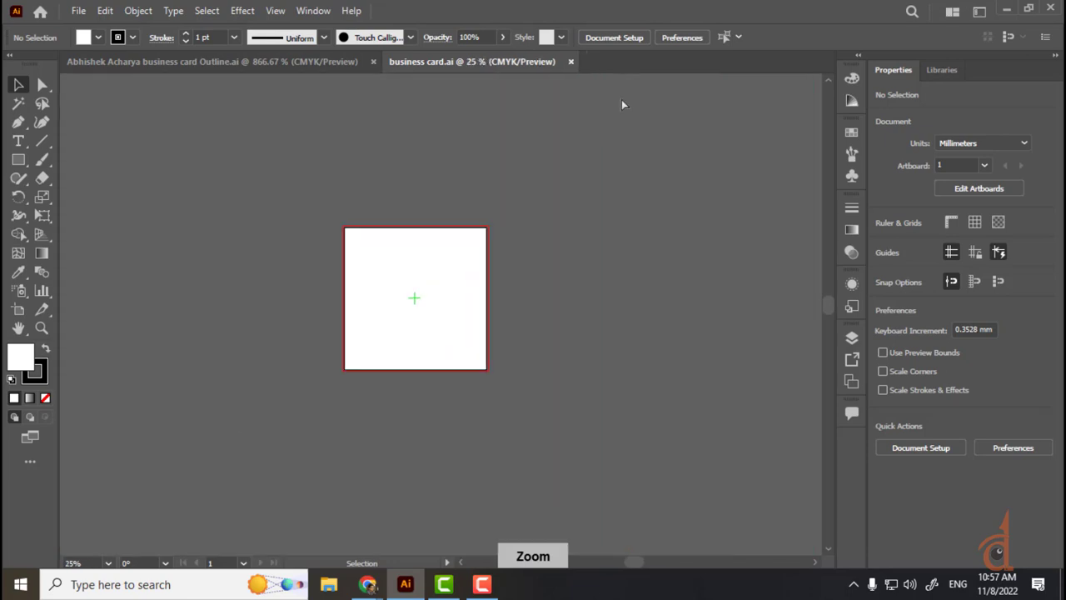
key("ctrl+plus")
key("ctrl+plus")
key("ctrl+plus")
key("ctrl+plus")
key("ctrl+plus")
key("ctrl+plus")
key("ctrl+plus")
key("ctrl+plus")
key("ctrl+plus")
key("ctrl+plus")
key("ctrl+minus")
key("ctrl+minus")
key("ctrl+minus")
key("ctrl+minus")
key("ctrl+minus")
key("ctrl+minus")
key("ctrl+minus")
key("ctrl+minus")
key("ctrl+minus")
key("ctrl+minus")
key("ctrl+minus")
key("ctrl+minus")
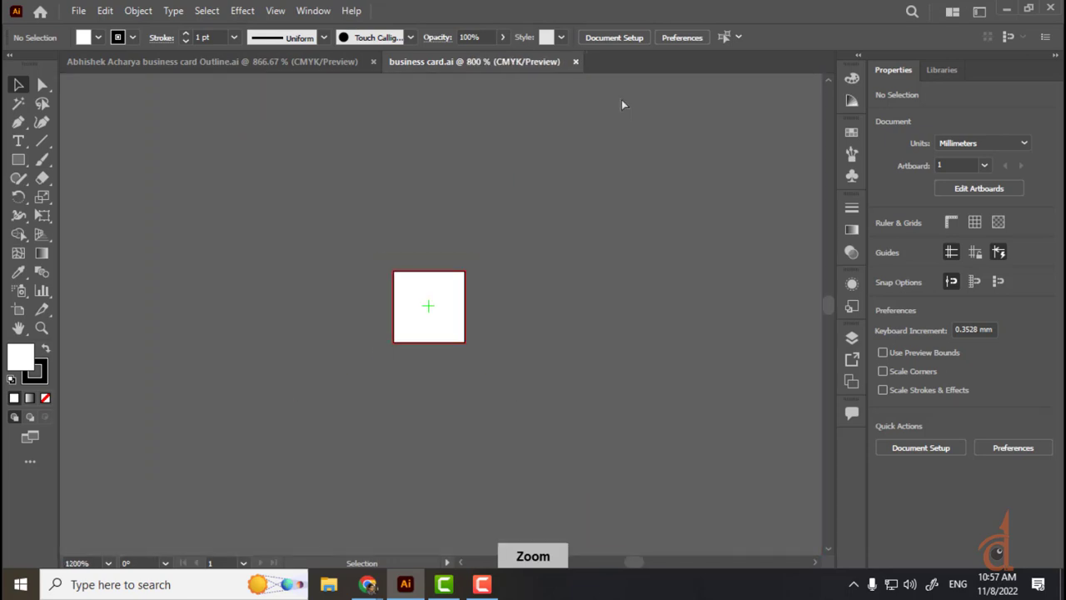
key("ctrl+equal")
key("ctrl+equal")
key("ctrl+equal")
key("ctrl+equal")
key("ctrl+equal")
key("ctrl+equal")
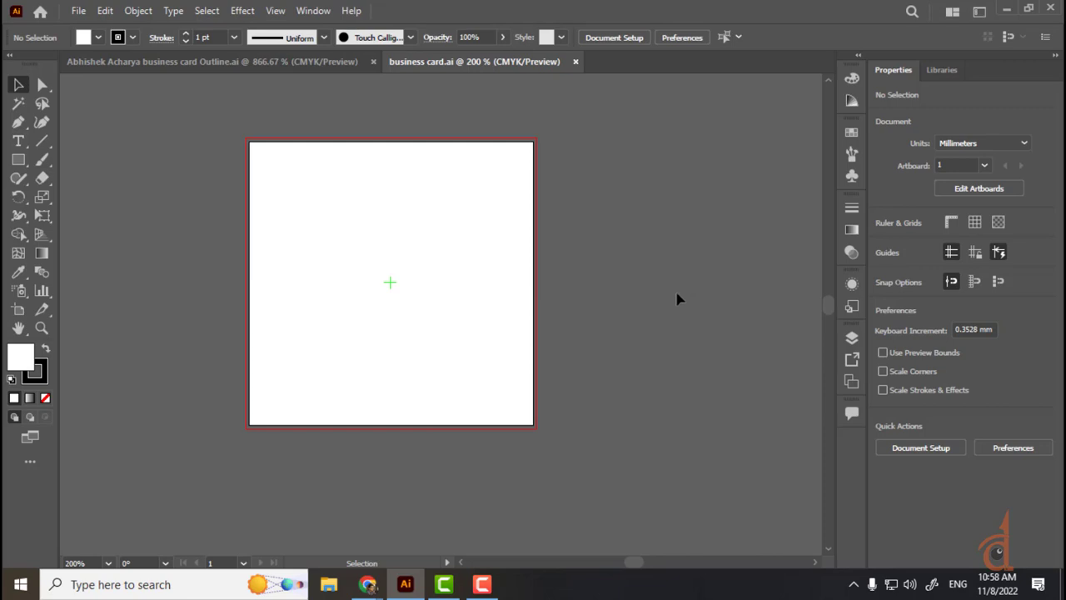
- Detach the shape tools into a floating palette beside the artboard, with the Rectangle tool active
left_click(18, 160)
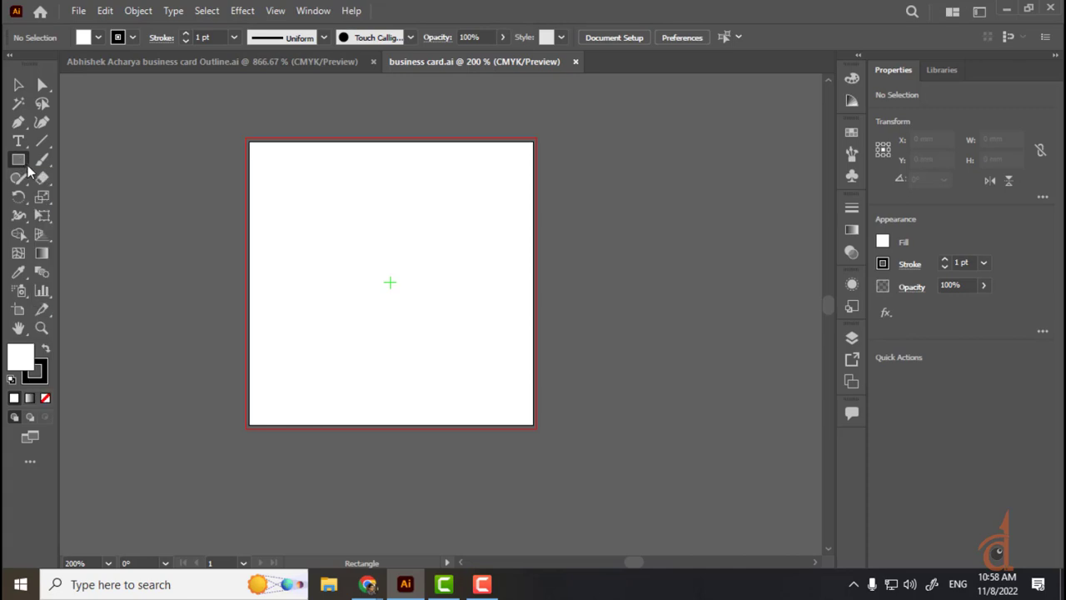
left_click(21, 163)
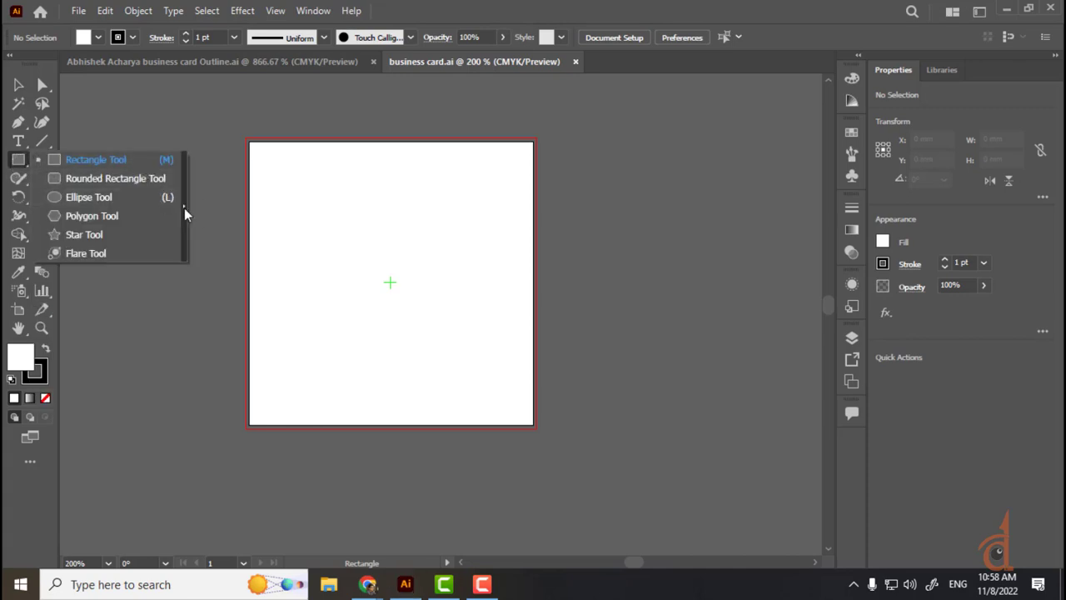
left_click(185, 208)
left_click_drag(119, 170, 176, 95)
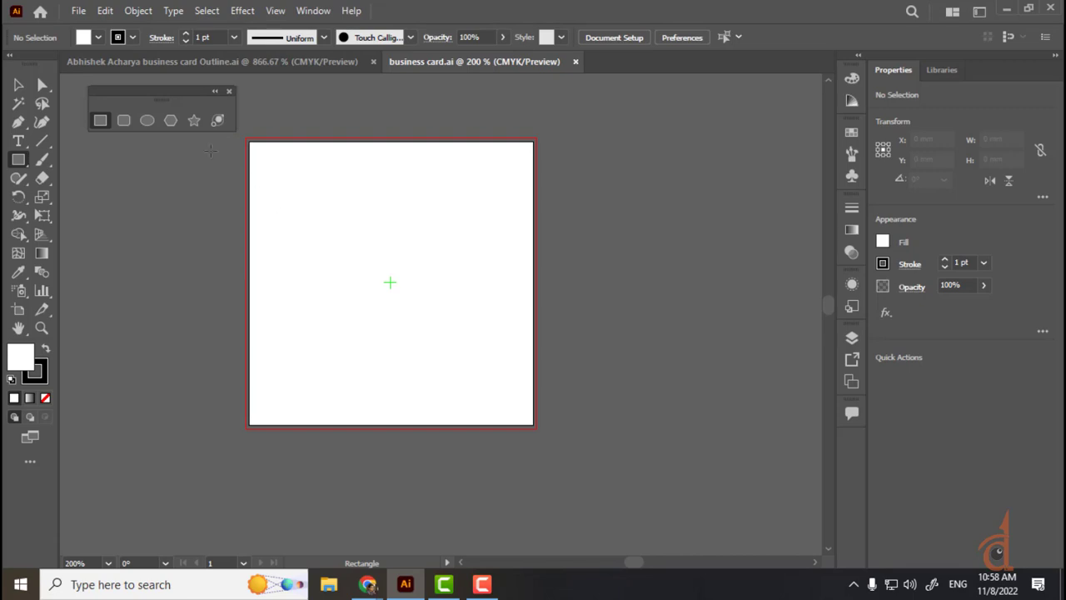
left_click_drag(147, 94, 136, 86)
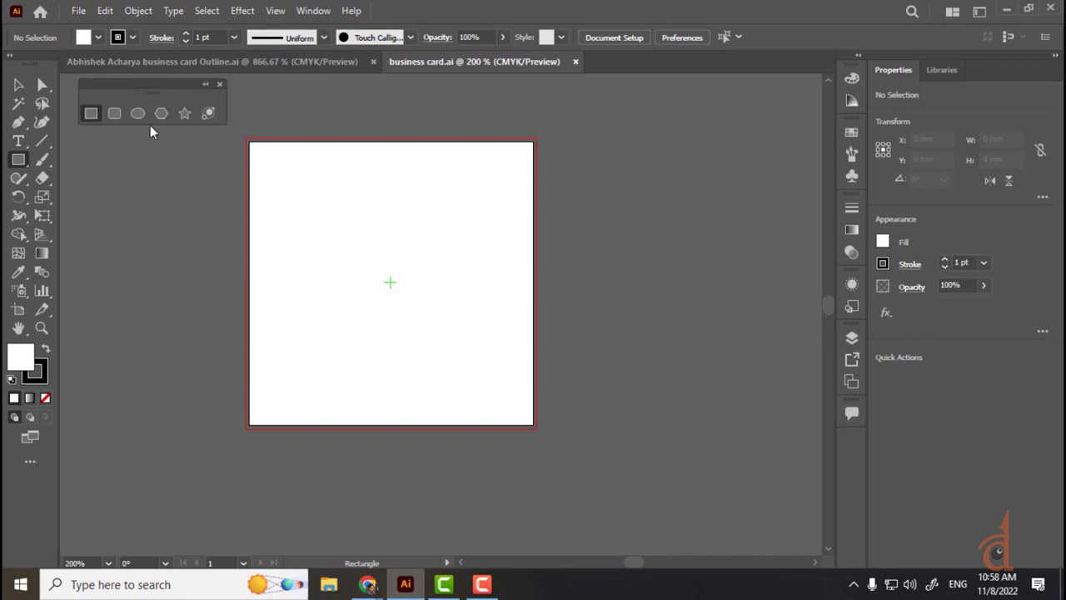
- Draw a rectangle about 119 by 54 mm near the artboard's top and fill it with dark blue
left_click_drag(296, 175, 450, 245)
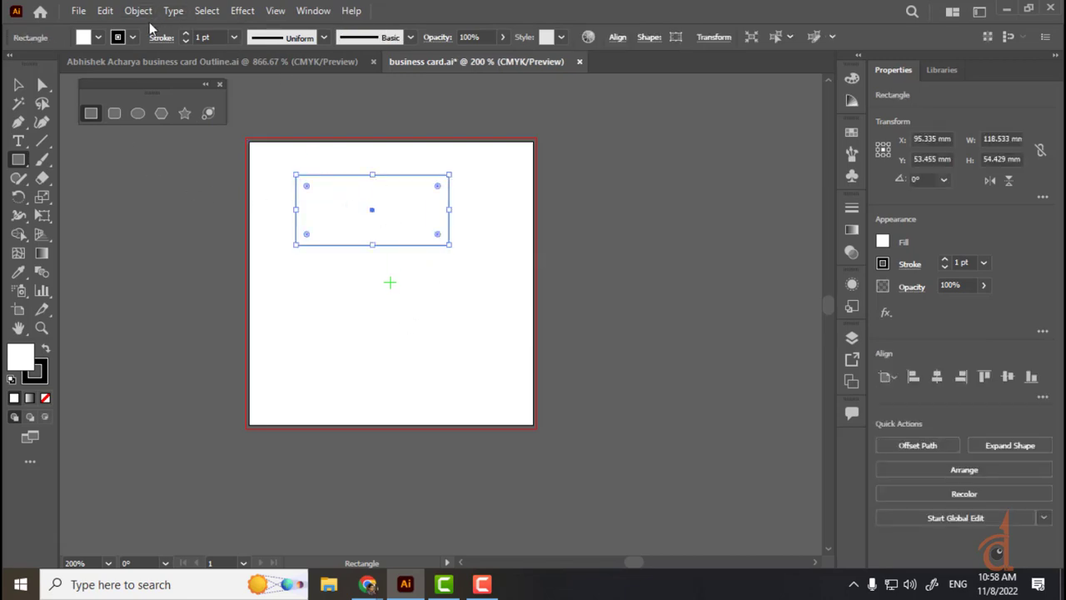
left_click(102, 36)
left_click(99, 64)
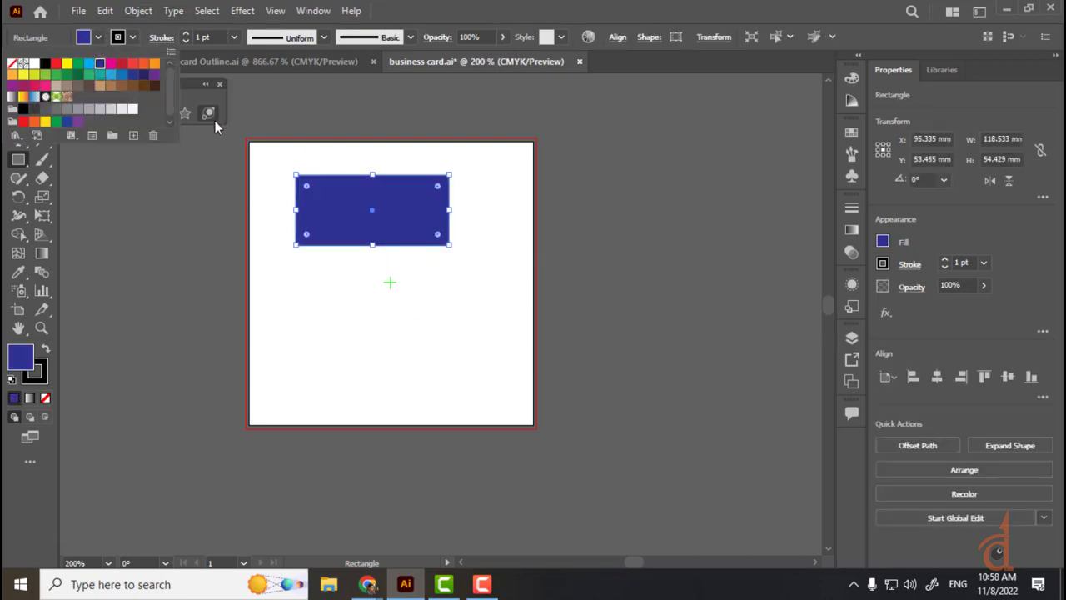
- Round all four corners of the blue rectangle to a radius of about 14.8 mm
left_click(19, 84)
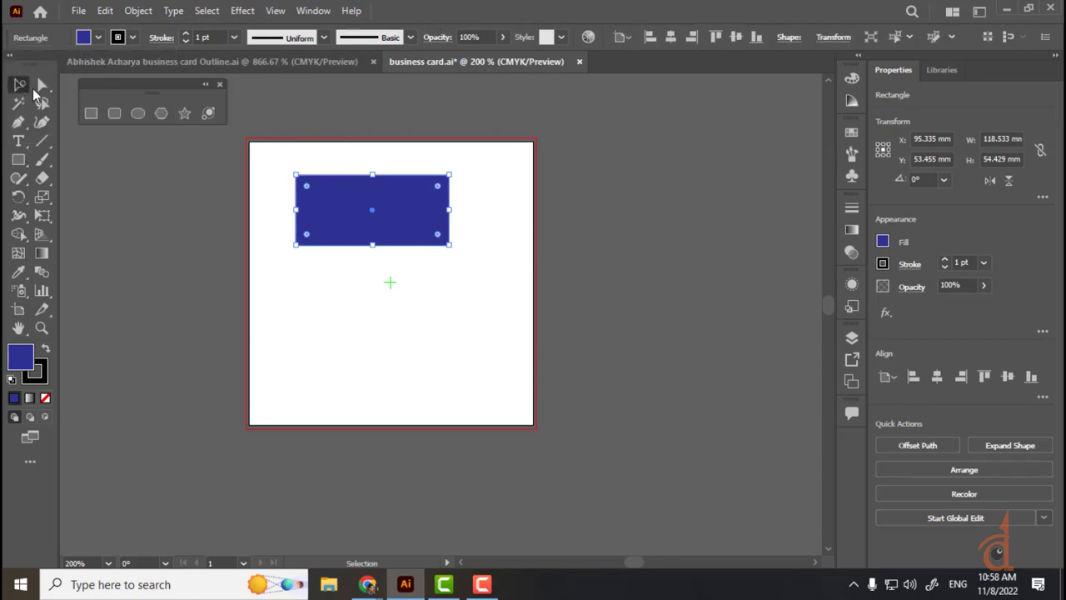
left_click(365, 272)
left_click(379, 219)
mouse_move(438, 189)
left_mouse_down()
mouse_move(419, 207)
mouse_move(455, 177)
left_mouse_up()
left_click(787, 37)
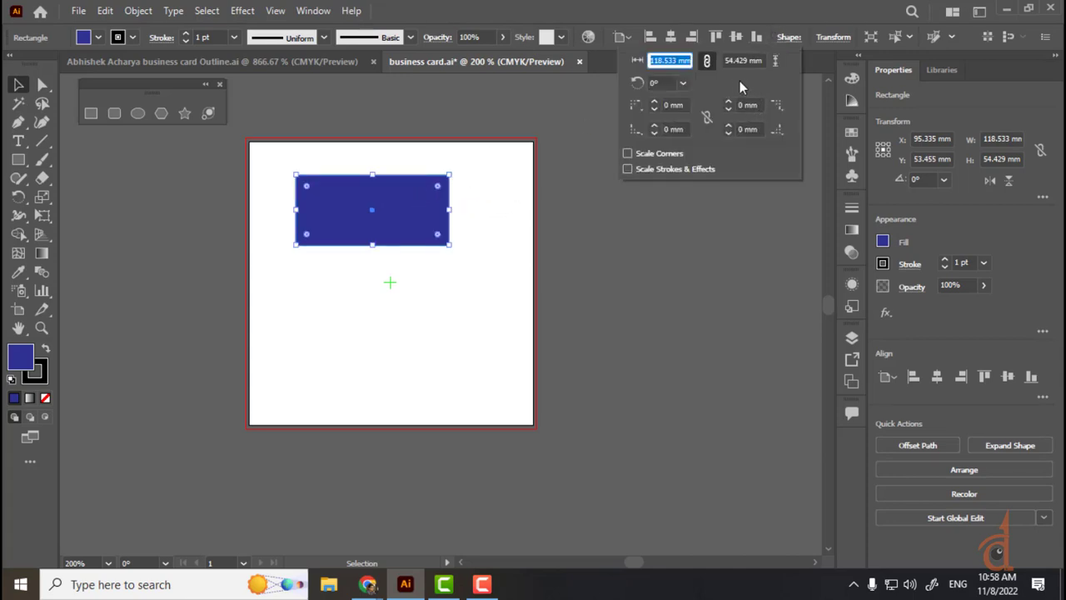
left_click(438, 186)
left_click_drag(439, 185, 432, 198)
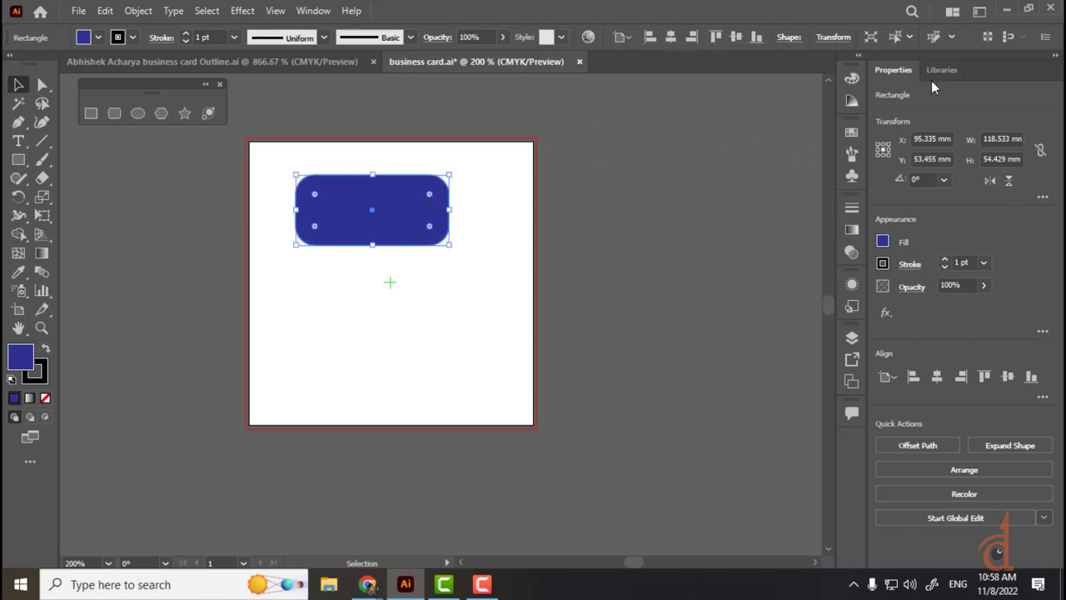
- Change the rectangle's upper-right corner to Inverted Round and its lower-right corner to Chamfer, and delete the rectangle
left_click(787, 37)
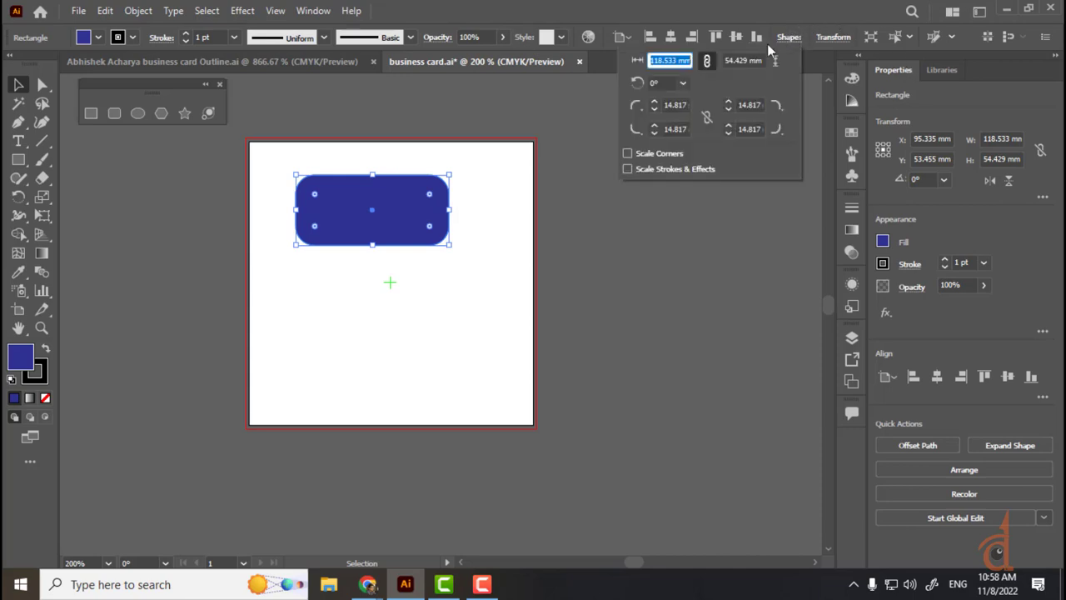
left_click(771, 107)
left_click(765, 126)
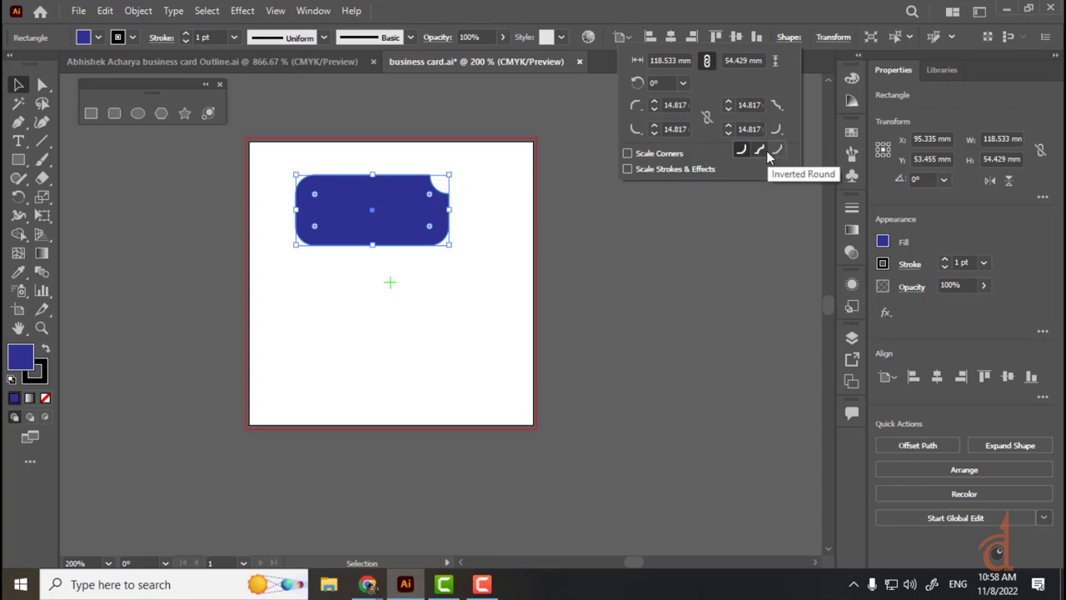
left_click(777, 150)
left_click(490, 213)
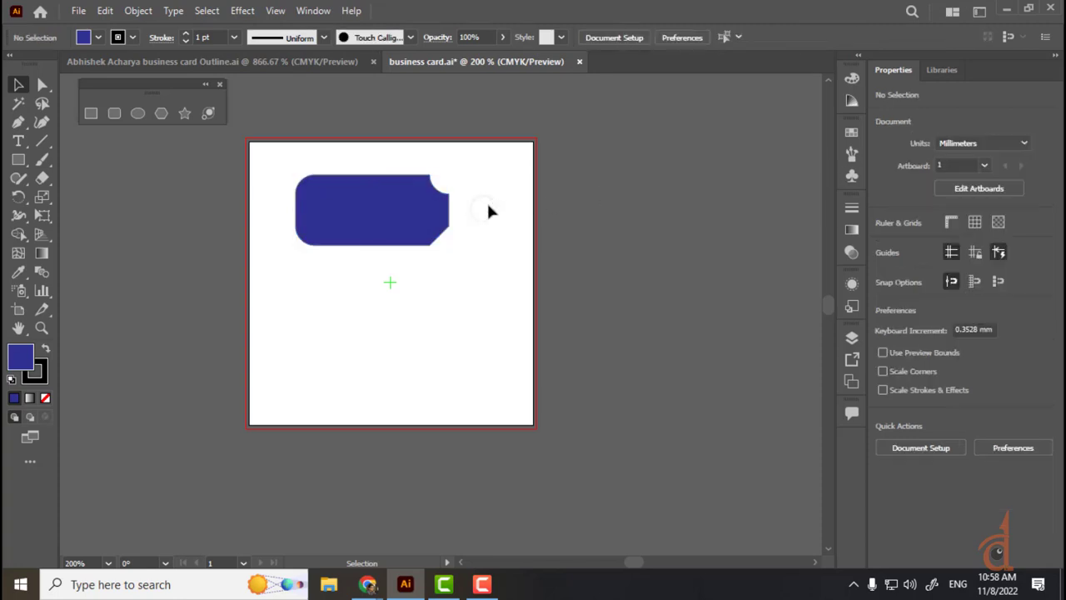
left_click(428, 205)
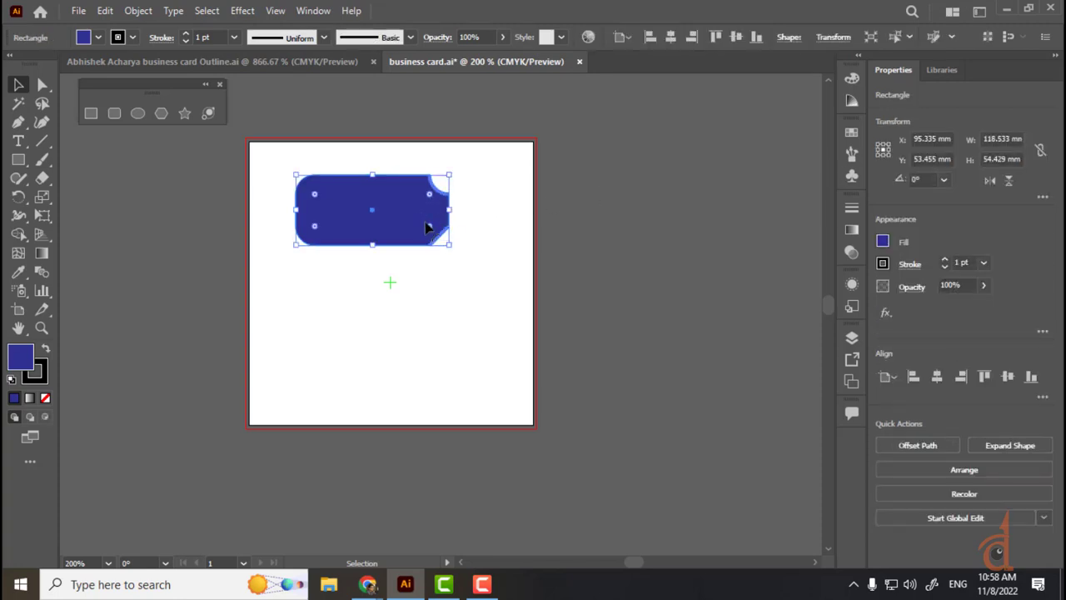
key("Delete")
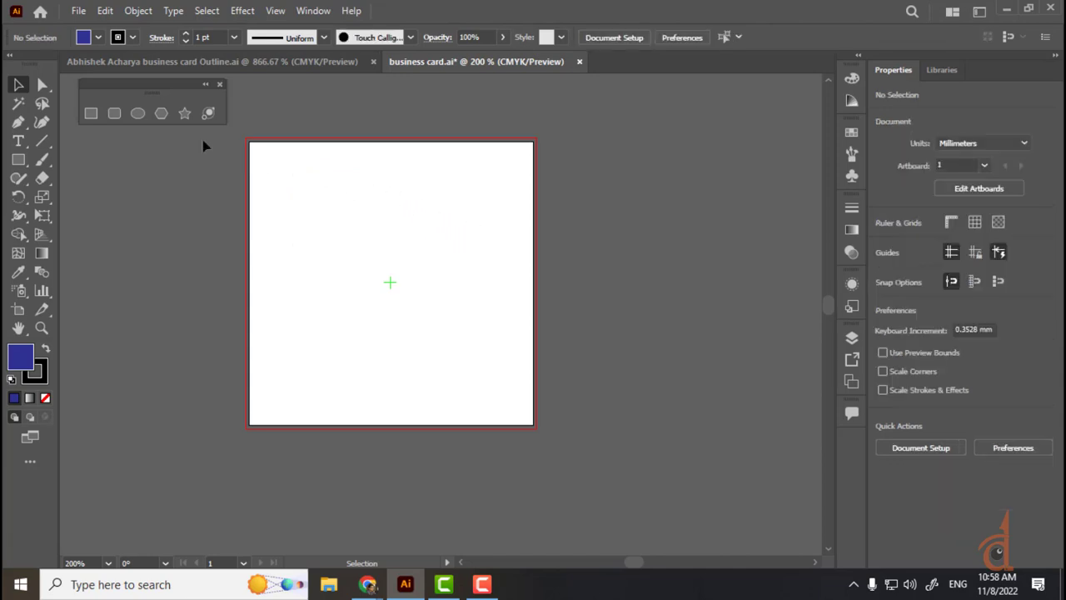
- Draw a rectangle about 102 by 146 mm and fully round its upper-right and lower-left corners into a leaf shape
left_click(91, 113)
left_click_drag(281, 182, 414, 371)
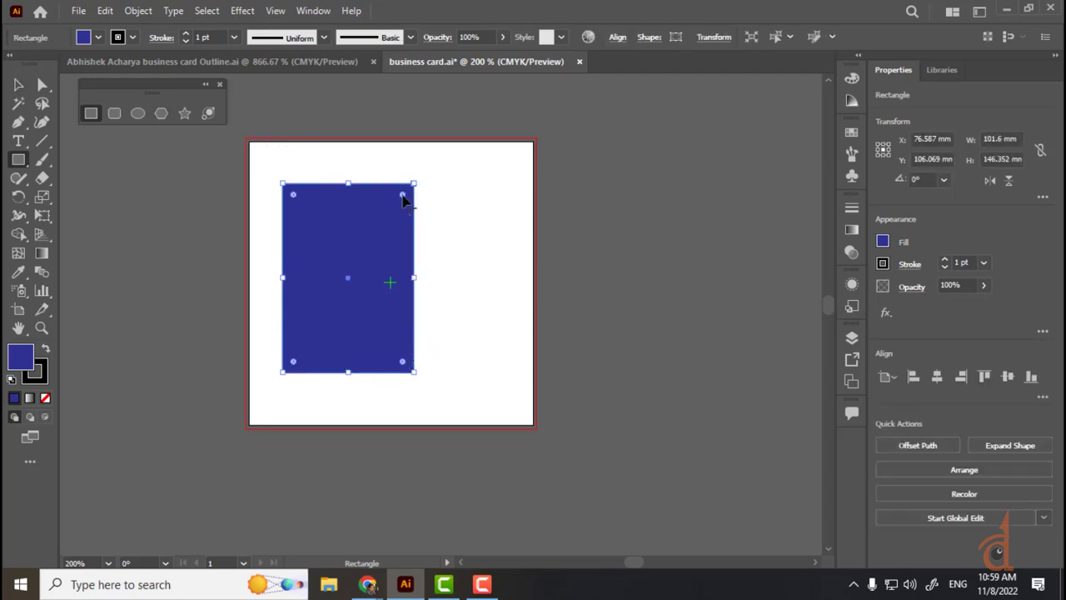
left_click_drag(402, 195, 335, 335)
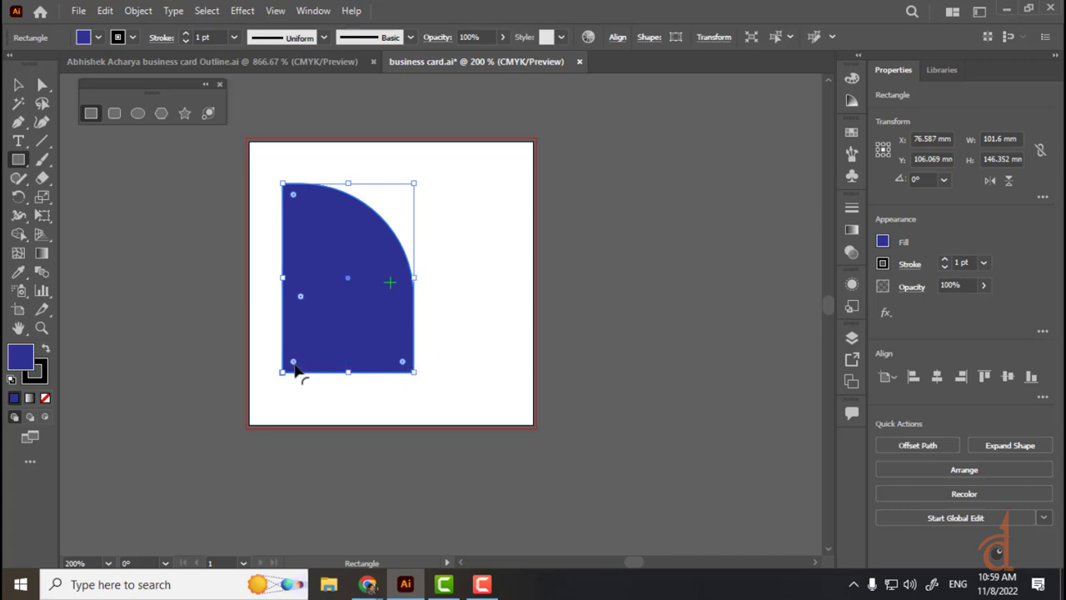
left_click_drag(308, 350, 362, 298)
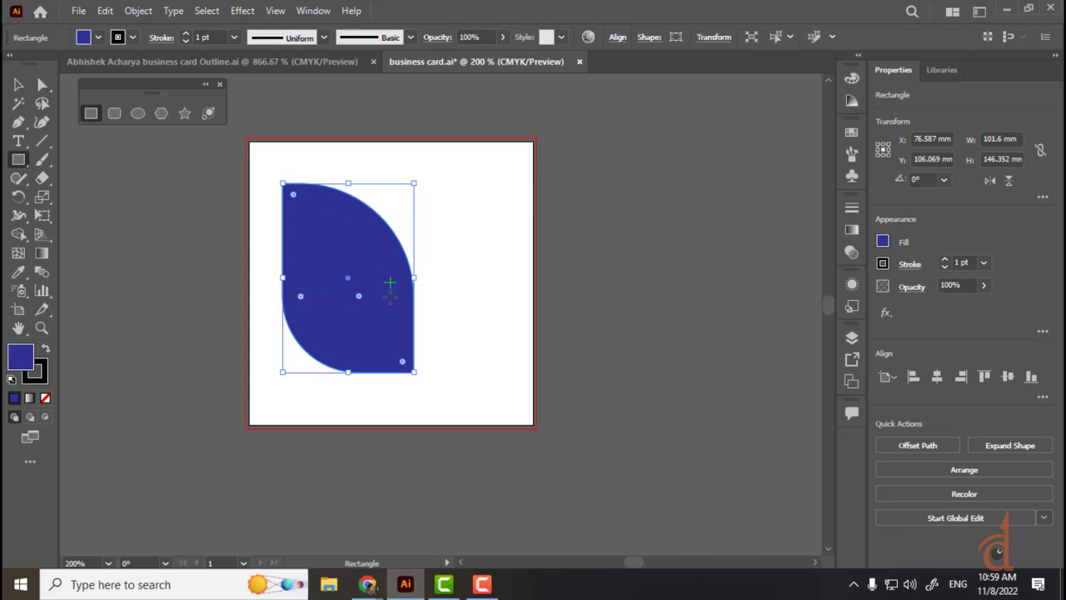
- Move the blue leaf shape off the artboard to the empty canvas on its right
left_click(19, 84)
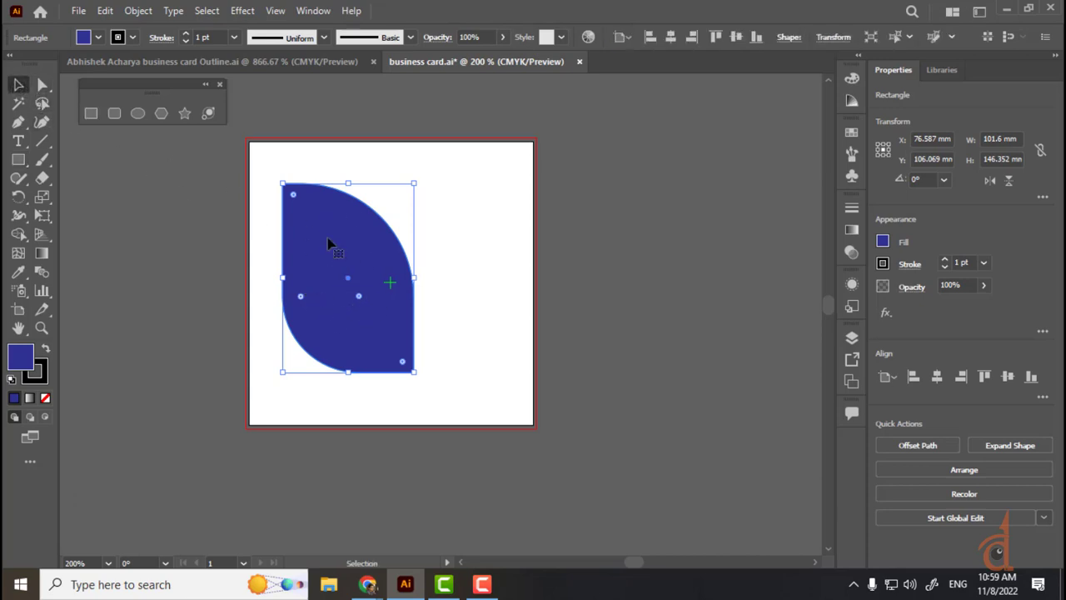
left_click(503, 231)
left_click(387, 275)
left_click_drag(384, 267, 733, 264)
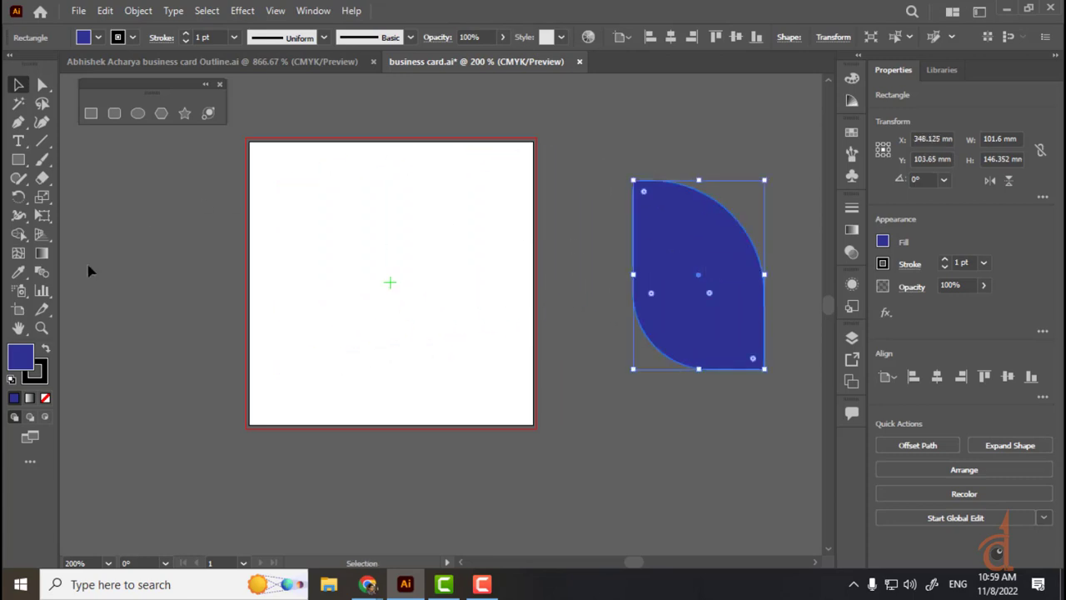
- Draw a square about 134 mm wide on the artboard and delete it
left_click(18, 159)
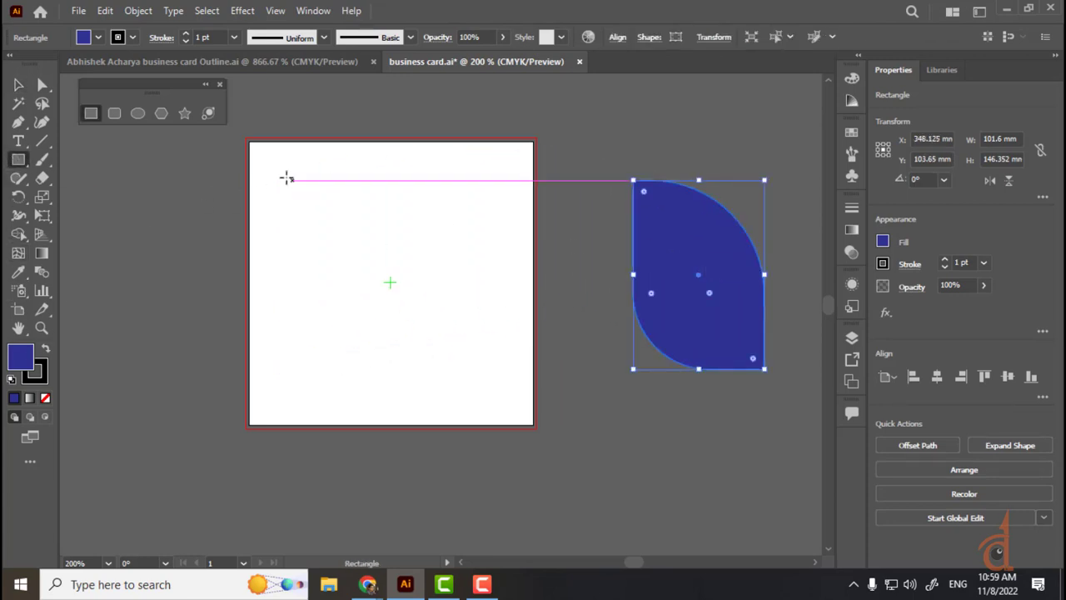
mouse_move(284, 176)
left_mouse_down()
mouse_move(386, 229)
mouse_move(386, 271)
mouse_move(388, 260)
mouse_move(488, 369)
mouse_move(459, 350)
left_mouse_up()
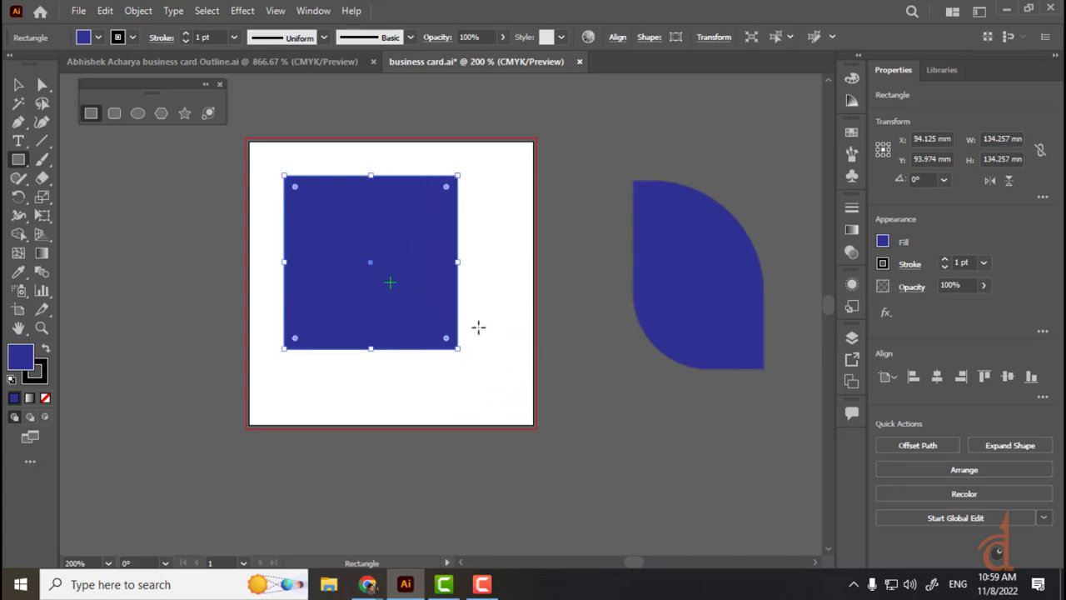
key("Delete")
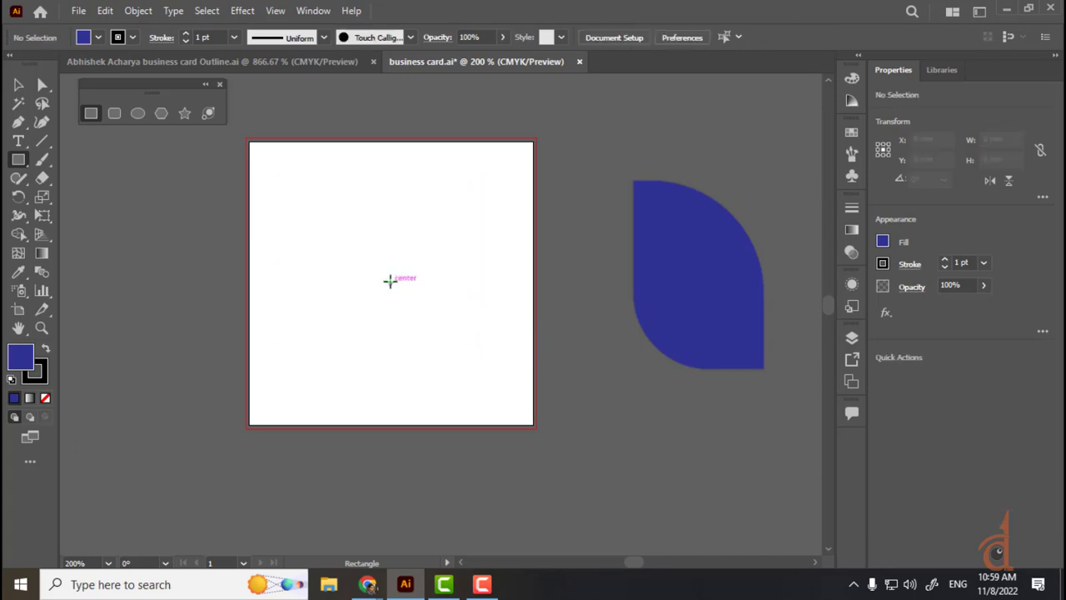
- Draw a square outward from the artboard's center mark and a rectangle about 84 by 71 mm overlapping the artboard's left edge
left_click(391, 281)
mouse_move(390, 280)
left_mouse_down()
mouse_move(459, 347)
mouse_move(431, 313)
mouse_move(478, 348)
mouse_move(475, 369)
mouse_move(460, 351)
left_mouse_up()
left_click_drag(160, 262, 281, 392)
key("ctrl+z")
mouse_move(200, 299)
left_mouse_down()
mouse_move(261, 360)
mouse_move(292, 372)
mouse_move(245, 344)
mouse_move(280, 378)
mouse_move(310, 391)
left_mouse_up()
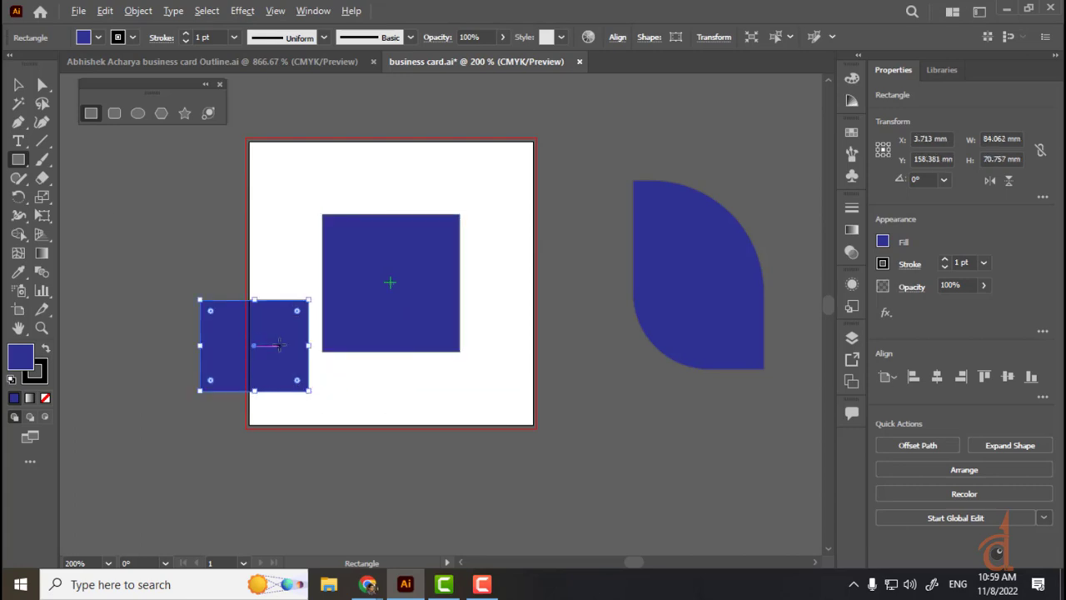
- Turn on Overprint Preview for the business card document and switch to the Selection tool
left_click(274, 11)
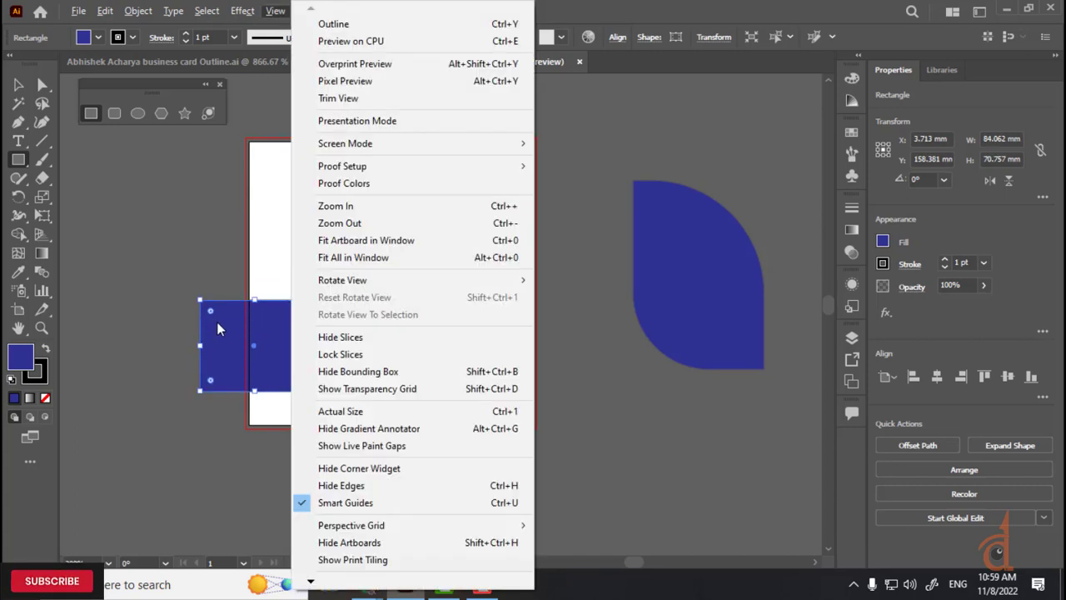
left_click(155, 290)
key("v")
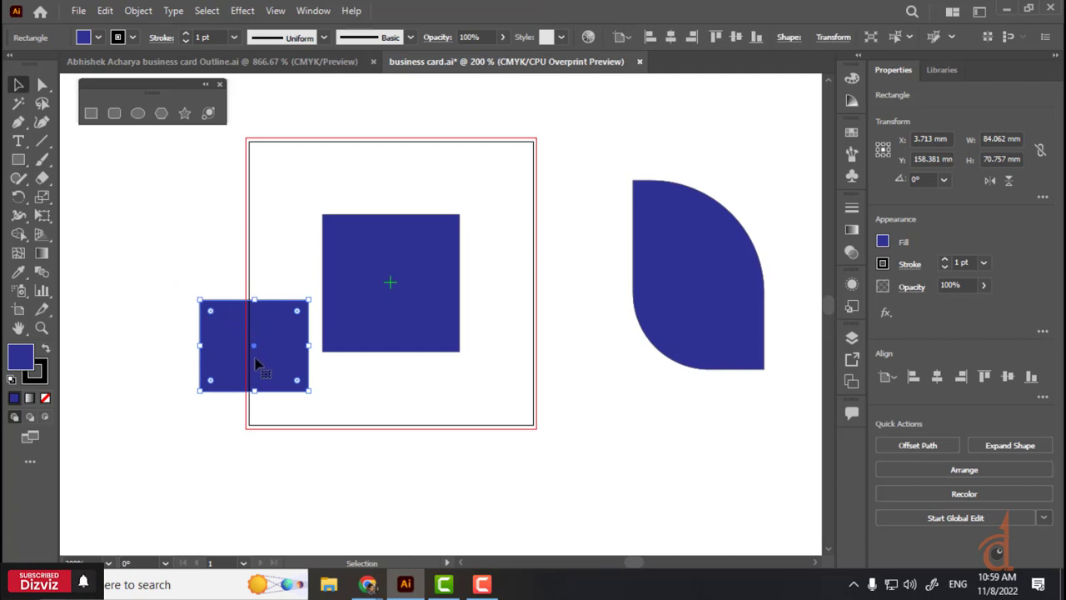
- Delete the small rectangle overlapping the artboard's left edge, select the centered square, and clear the selection
scroll(293, 298, "down", 3)
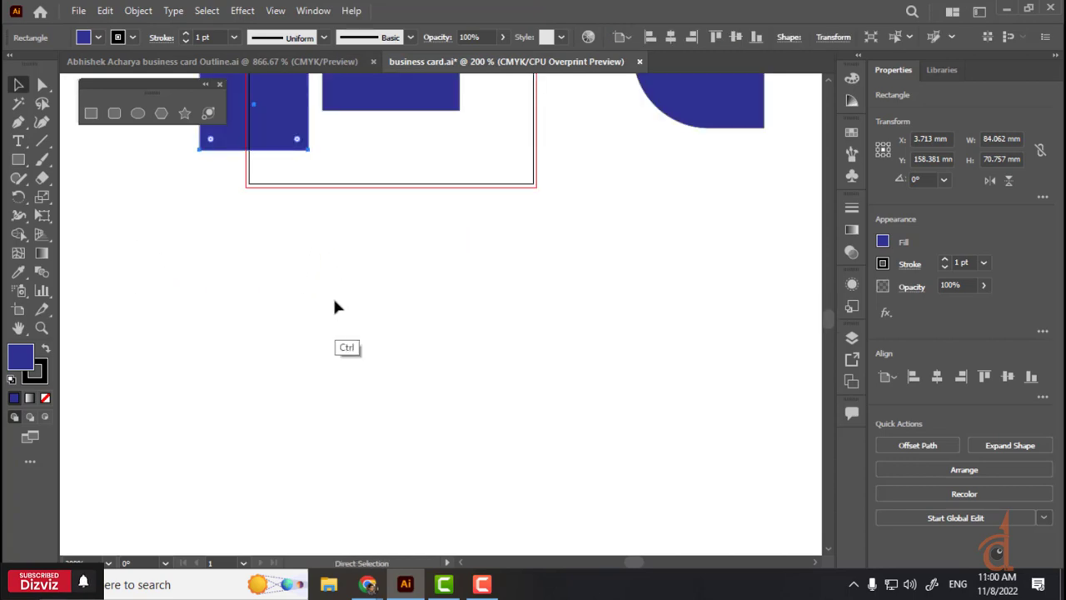
key("ctrl+minus")
key("ctrl+minus")
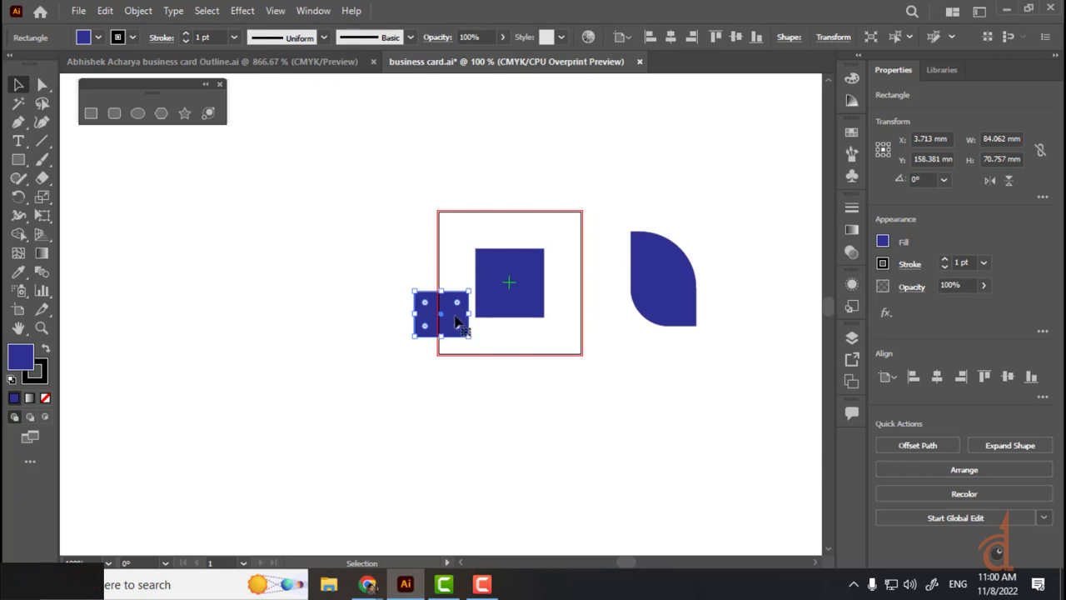
key("Delete")
left_click(504, 288)
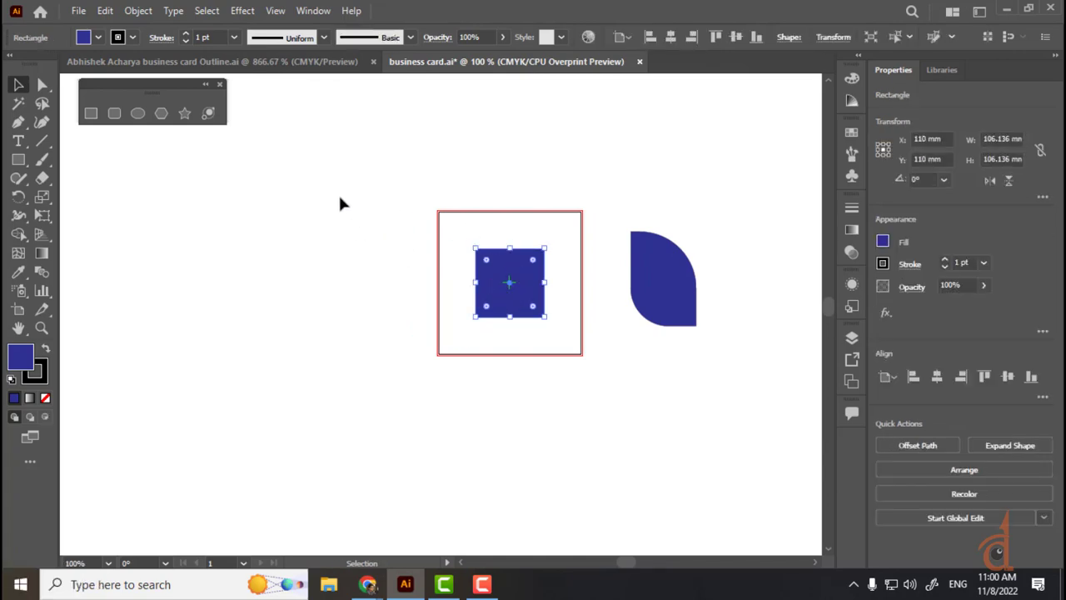
right_click(305, 199)
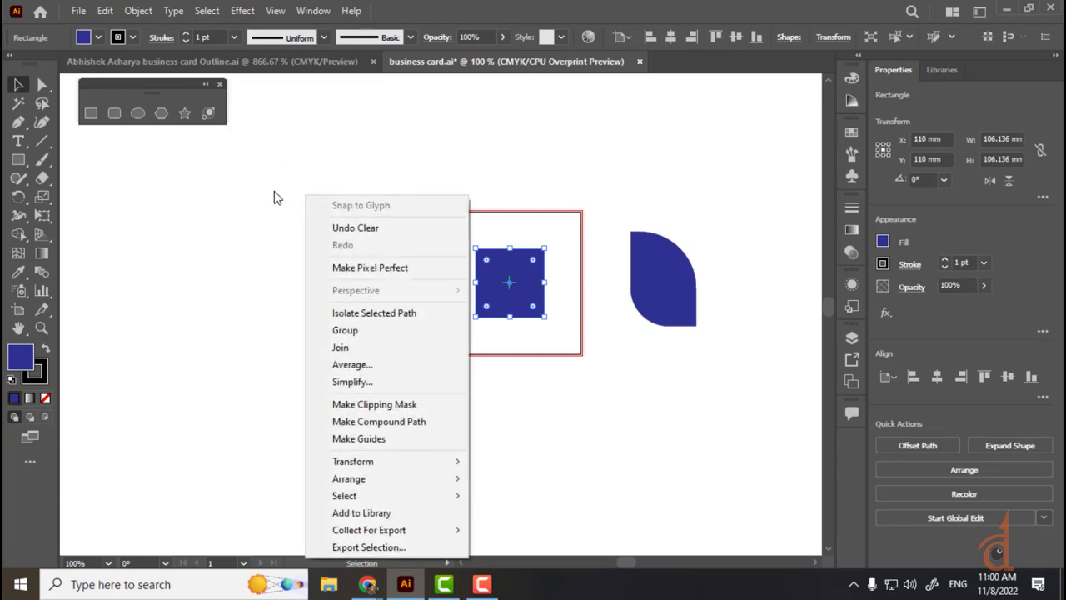
right_click(273, 192)
left_click(273, 192)
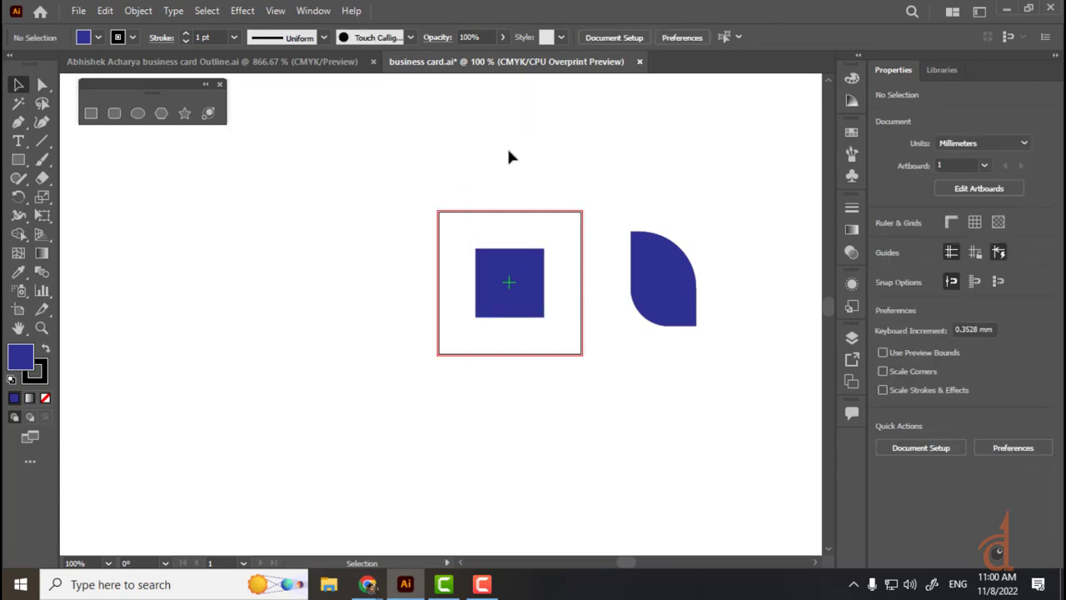
- Undo the recent edits back to the rectangle on the artboard with only its upper-right corner rounded
key("ctrl+z")
key("ctrl+z")
key("ctrl+z")
key("ctrl+z")
key("ctrl+z")
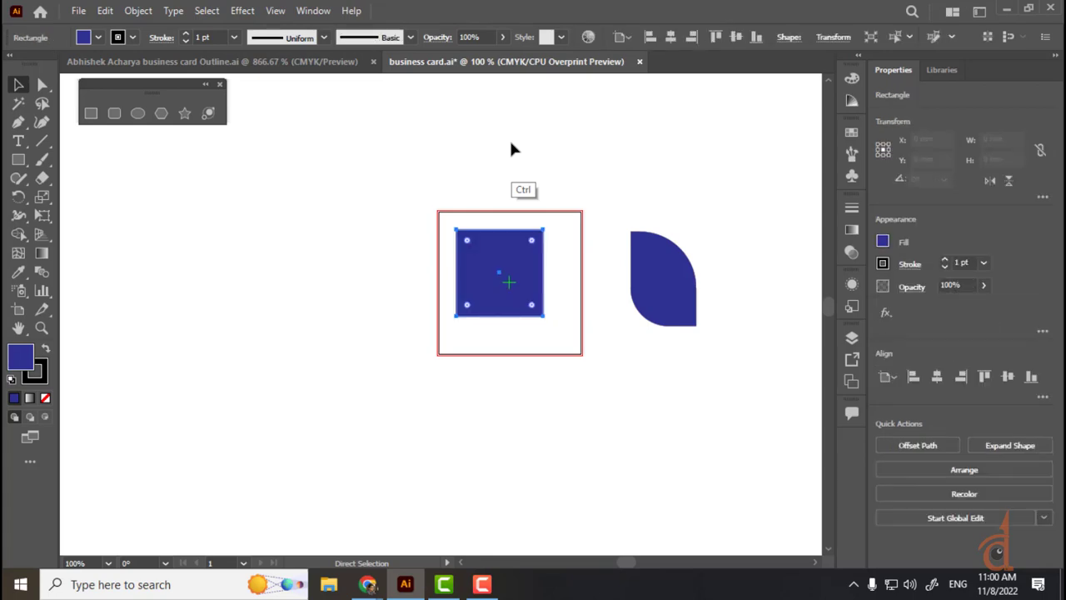
key("ctrl+z")
key("ctrl+z")
key("ctrl+z")
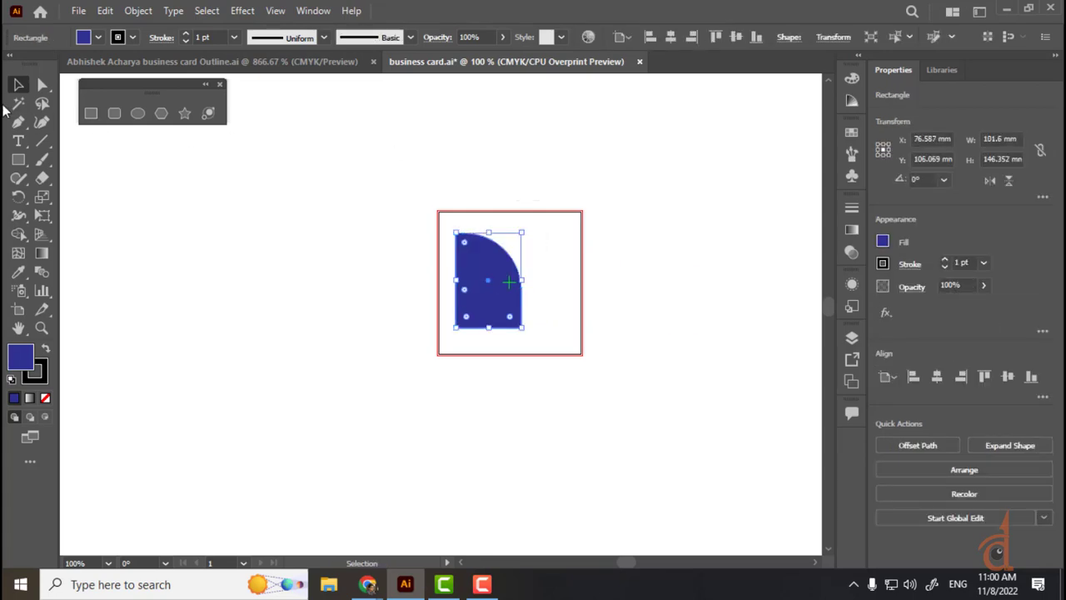
- Close business card.ai without saving and create a new 210 x 297 mm A4 document with 5 mm bleed in CMYK
left_click(640, 61)
left_click(619, 314)
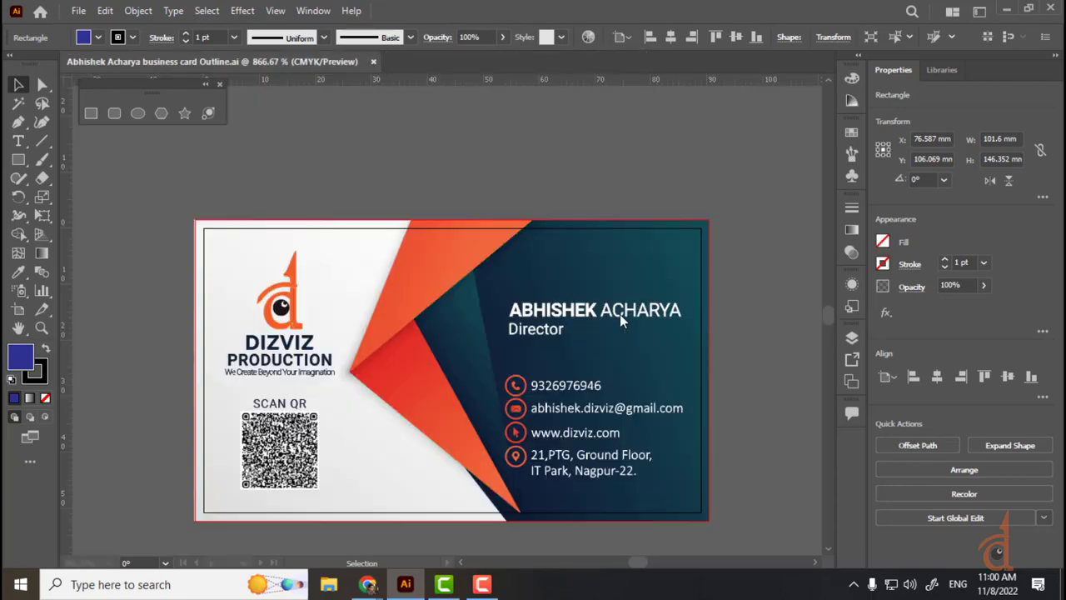
key("ctrl+n")
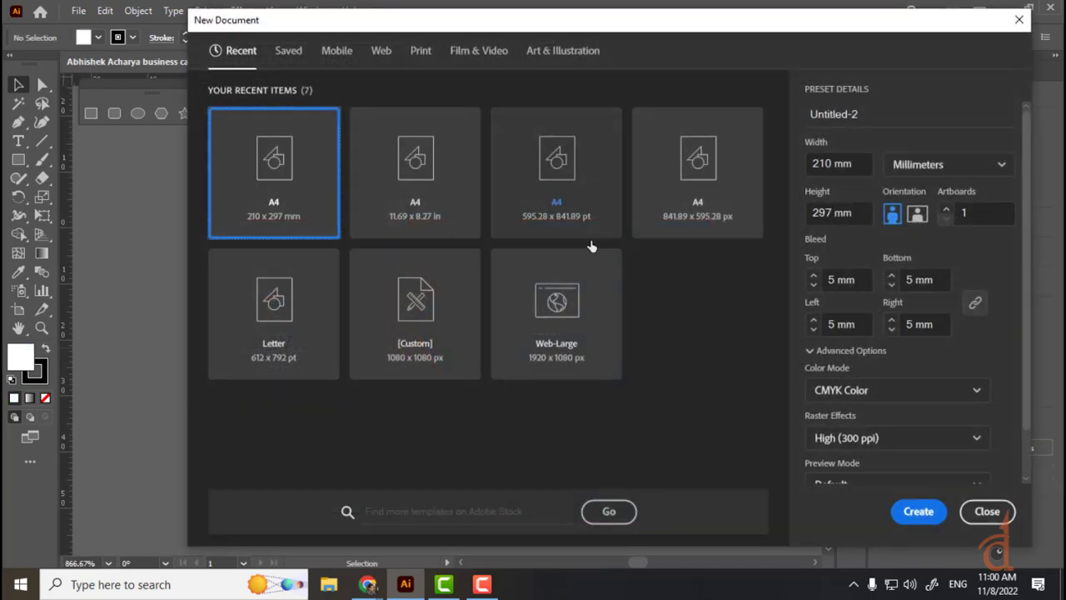
left_click(914, 510)
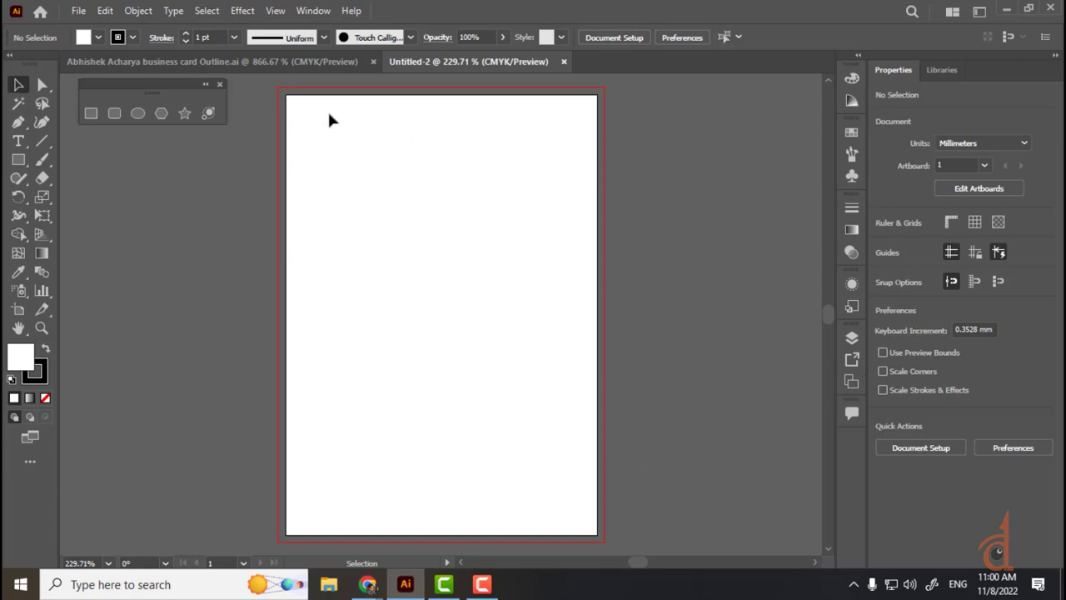
- Review the User Interface, General, Selection & Anchor Display, Type and Units preferences, and leave without making changes
left_click(105, 11)
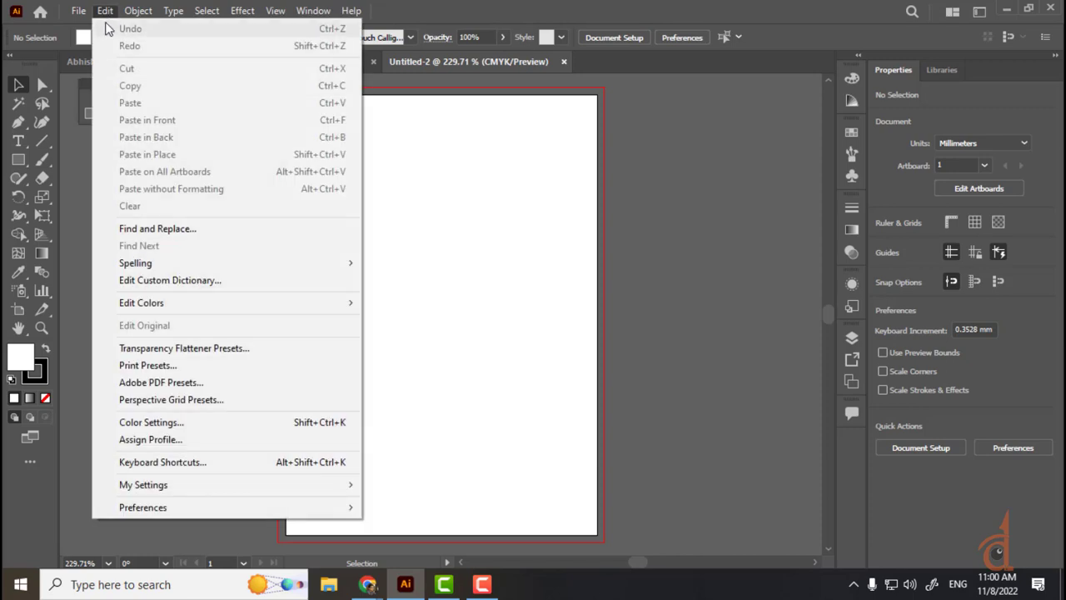
mouse_move(179, 509)
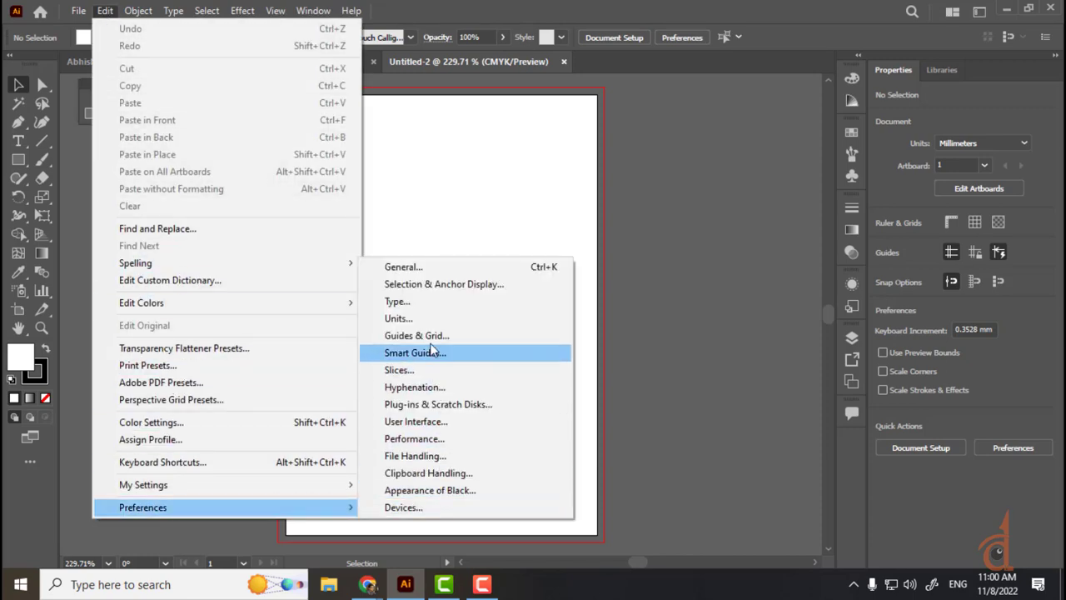
left_click(428, 422)
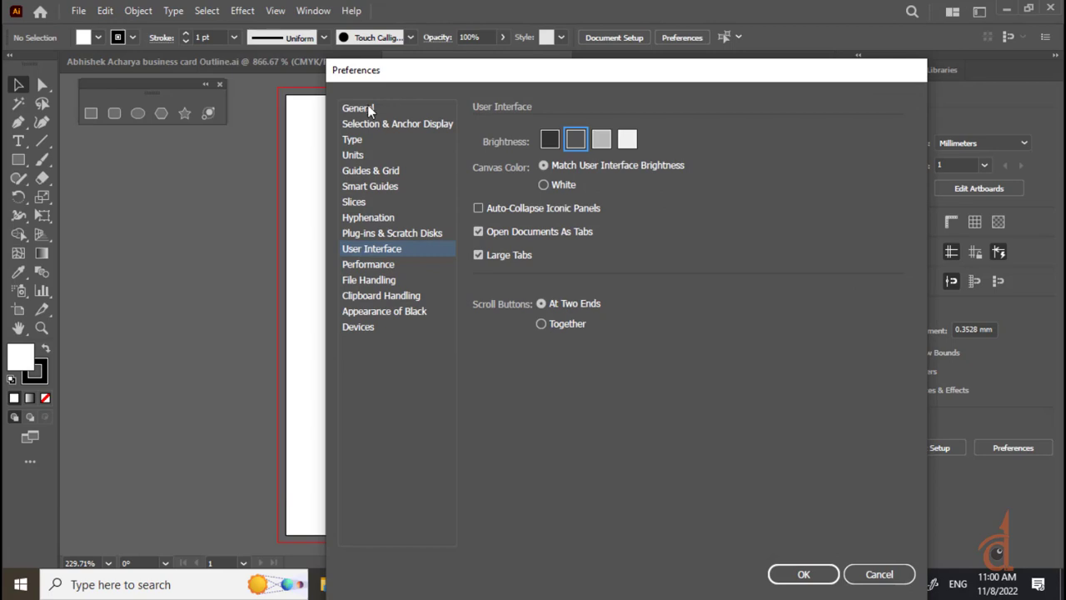
left_click(379, 109)
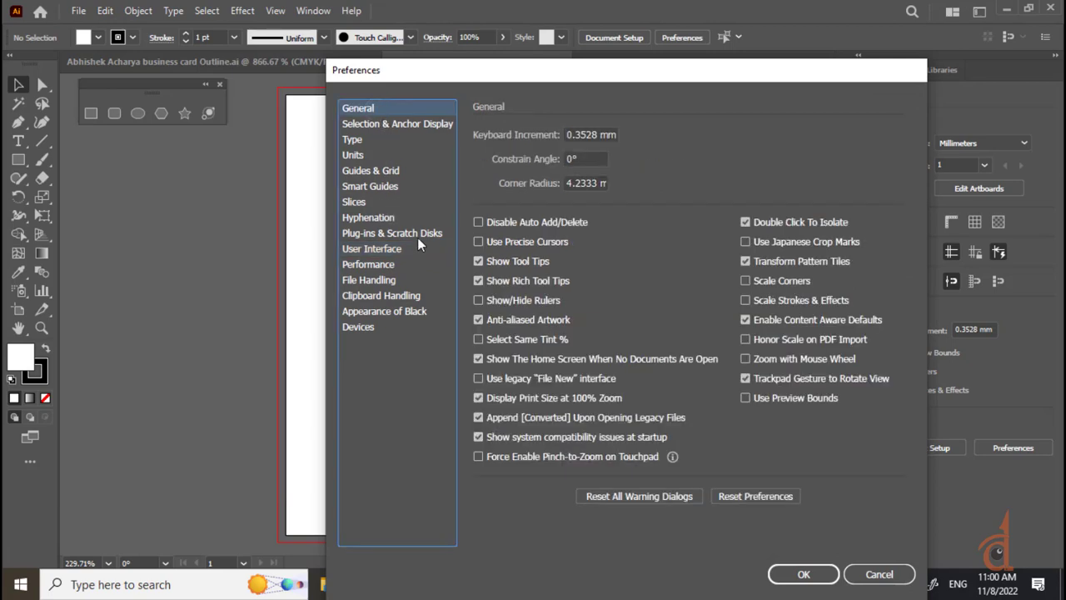
left_click(380, 127)
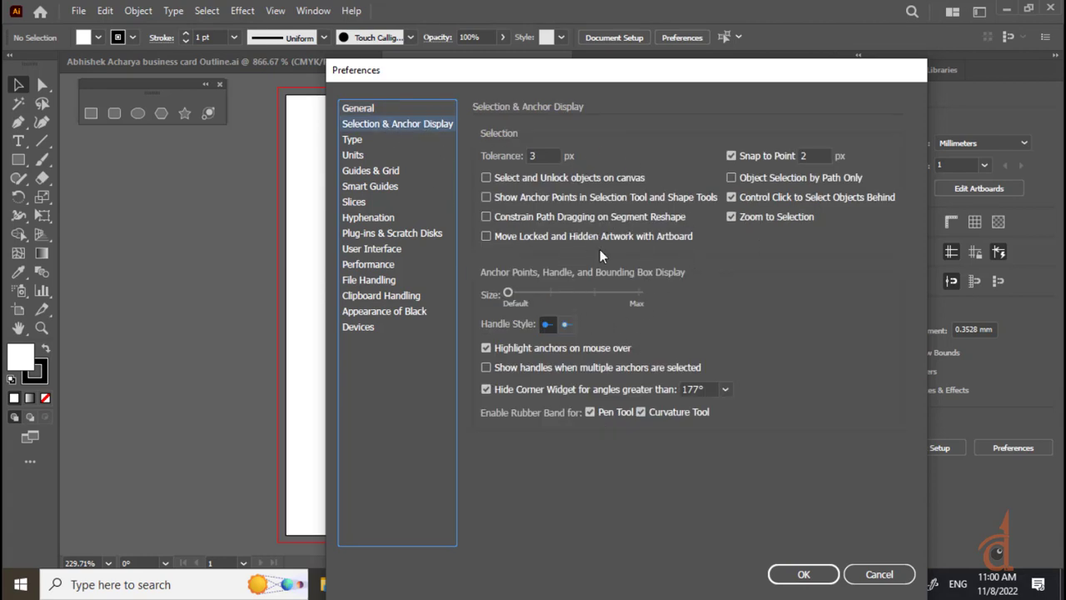
left_click(358, 140)
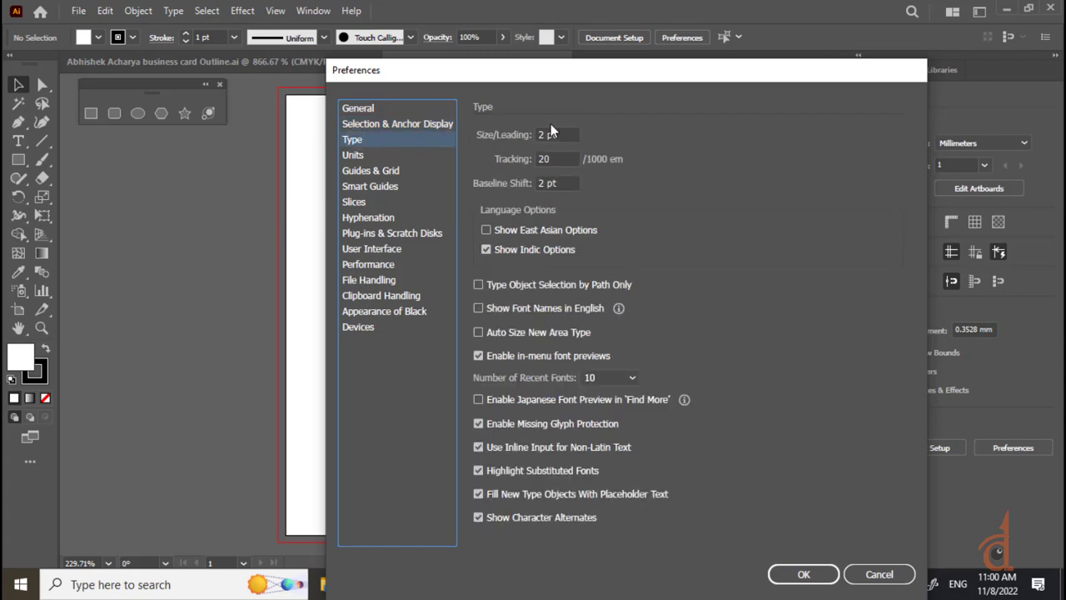
left_click_drag(576, 78, 526, 78)
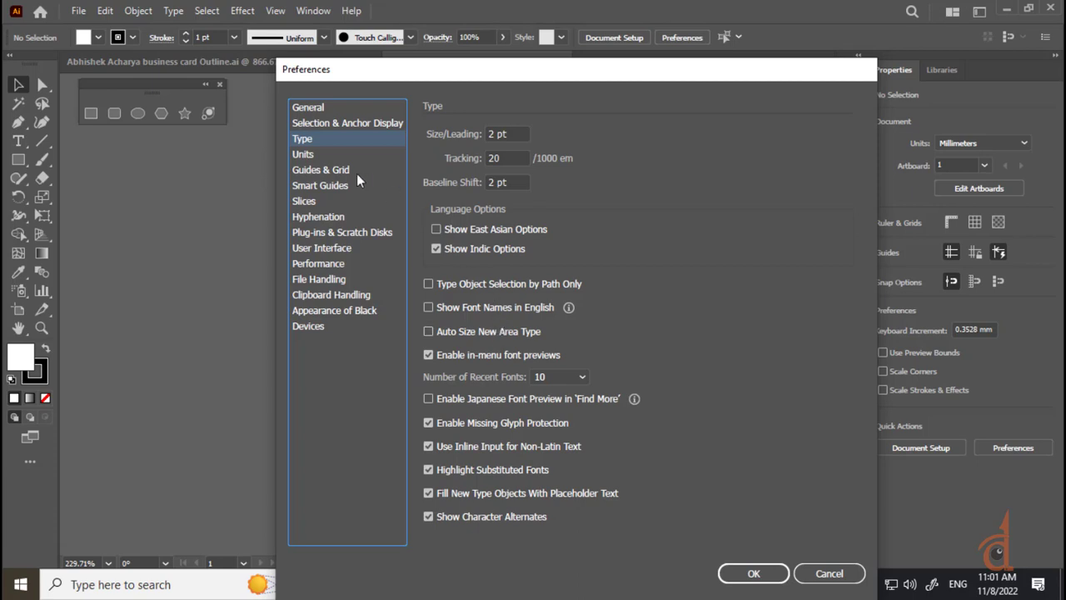
left_click(313, 154)
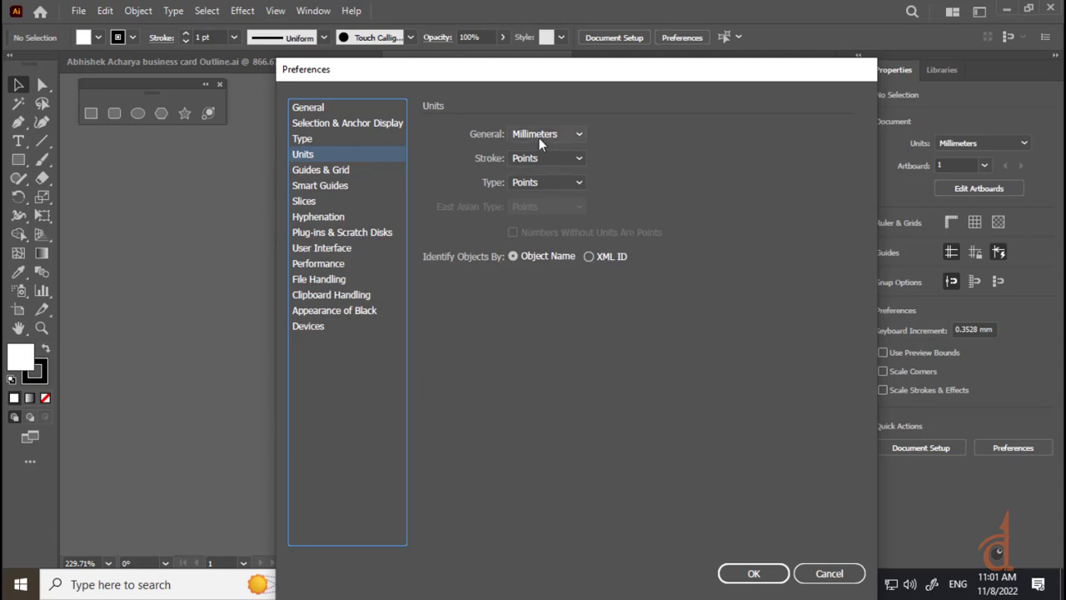
left_click(829, 573)
- Close the business card outline document and the untitled A4 document
left_click(373, 62)
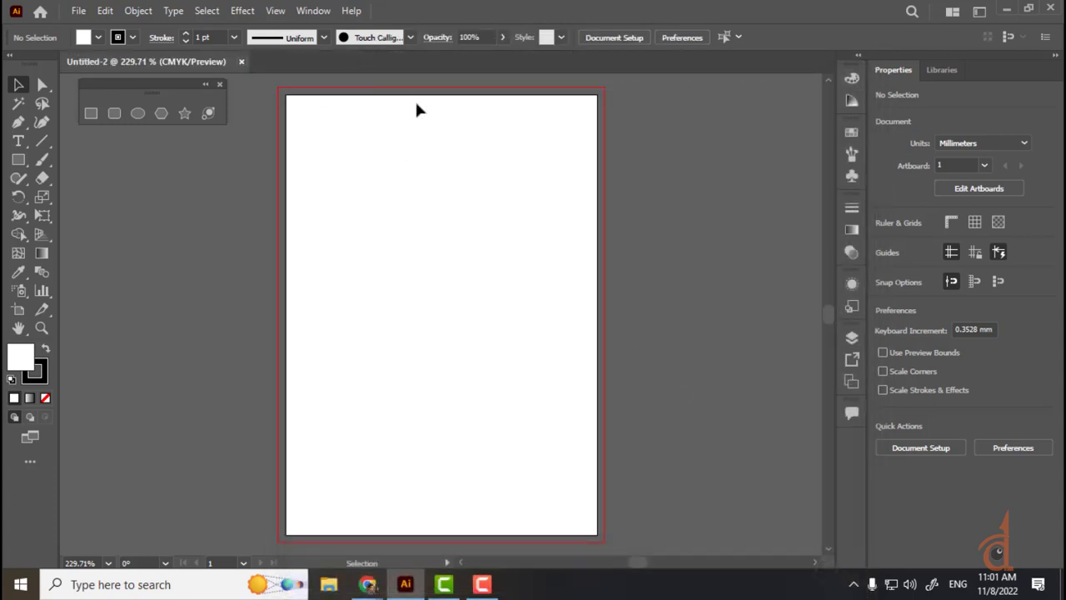
left_click(242, 62)
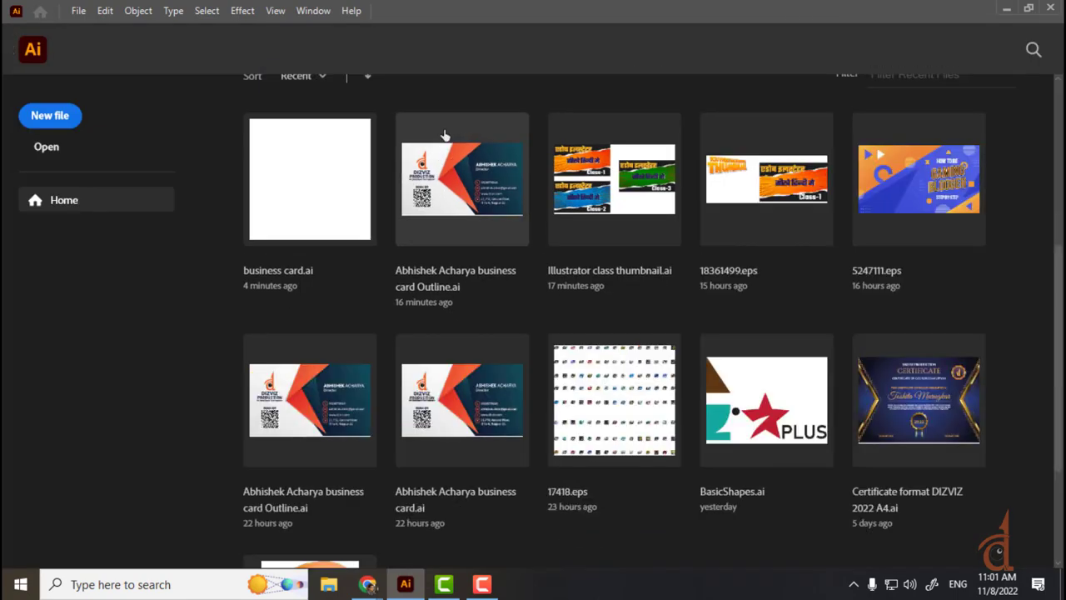
- Examine the general unit choices in the Units preferences and the settings in the Guides & Grid preferences
left_click(105, 11)
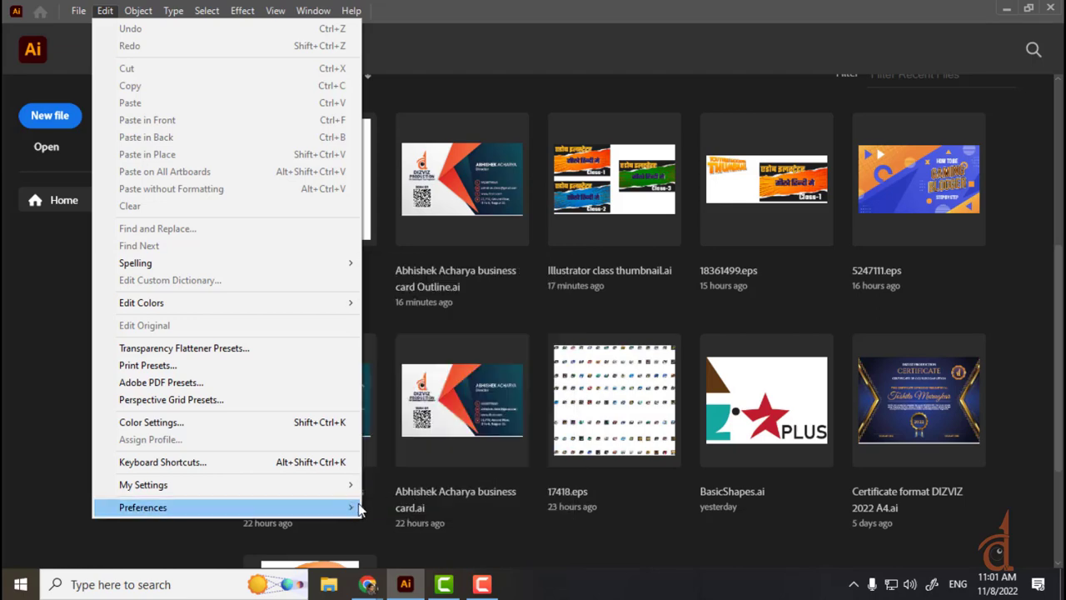
mouse_move(354, 508)
left_click(414, 325)
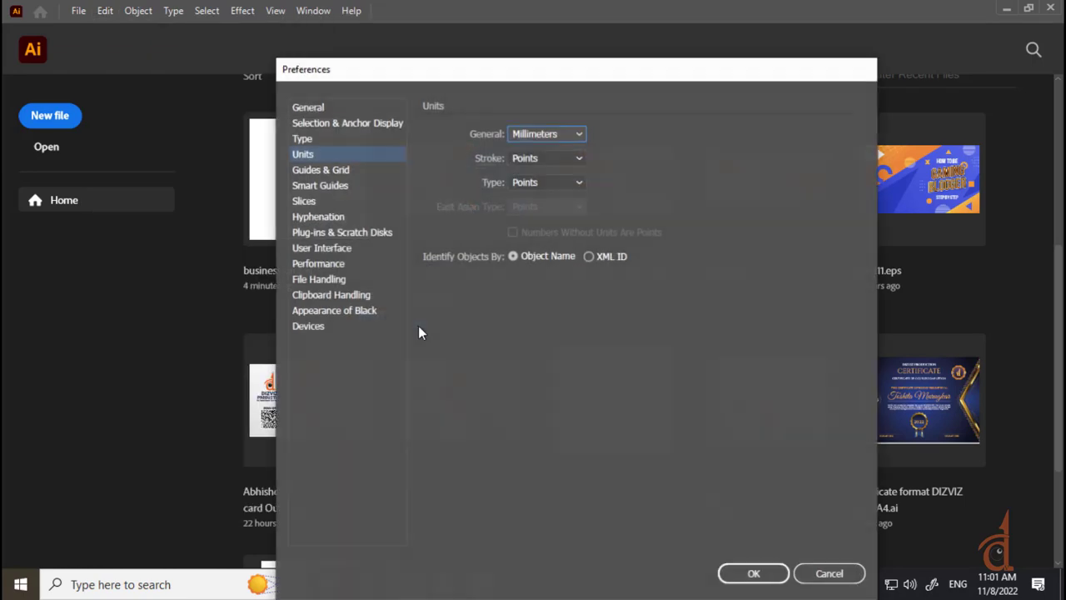
left_click(545, 133)
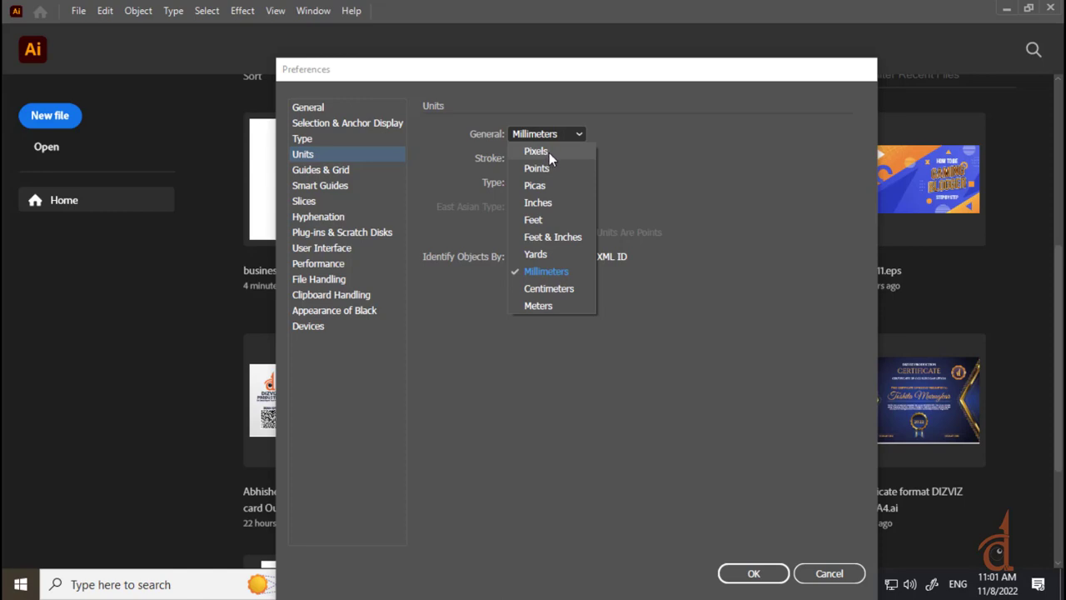
left_click(457, 156)
left_click(339, 171)
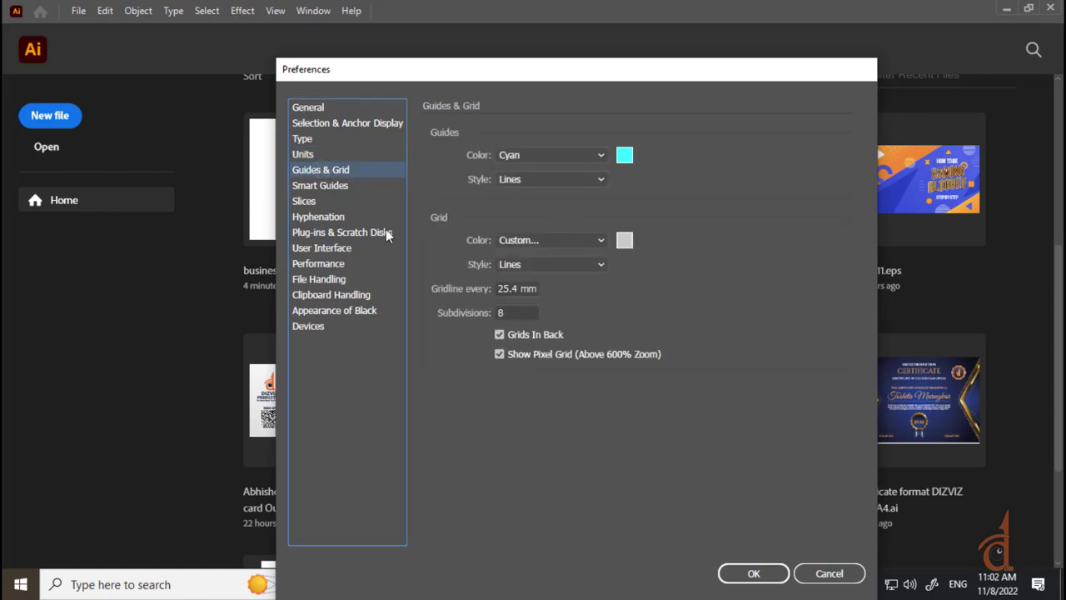
left_click(753, 573)
- Reopen the recent file business card.ai and show the rulers
left_click(324, 194)
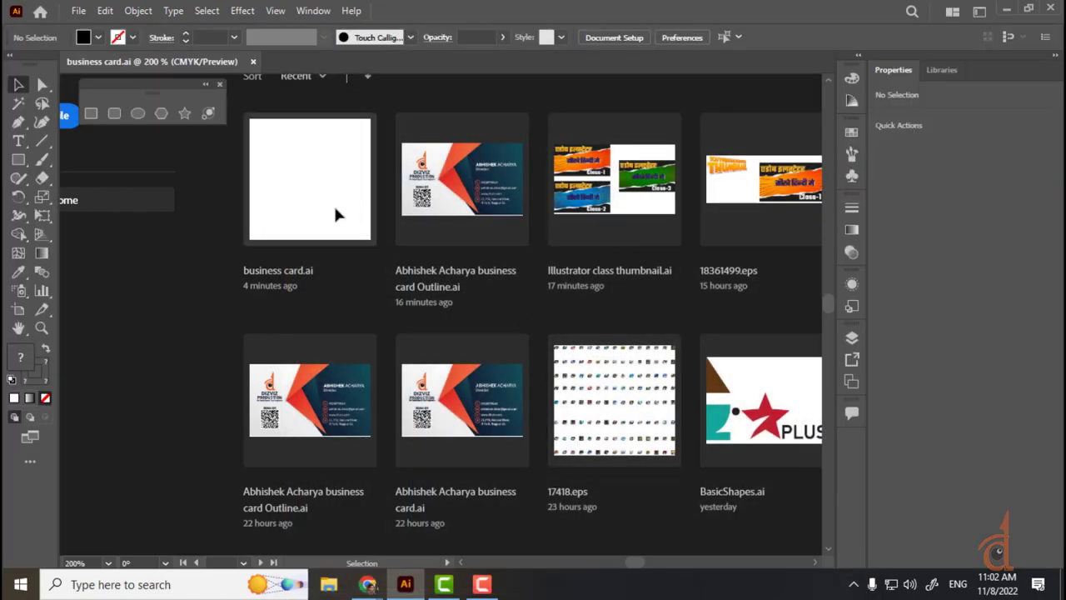
key("ctrl+r")
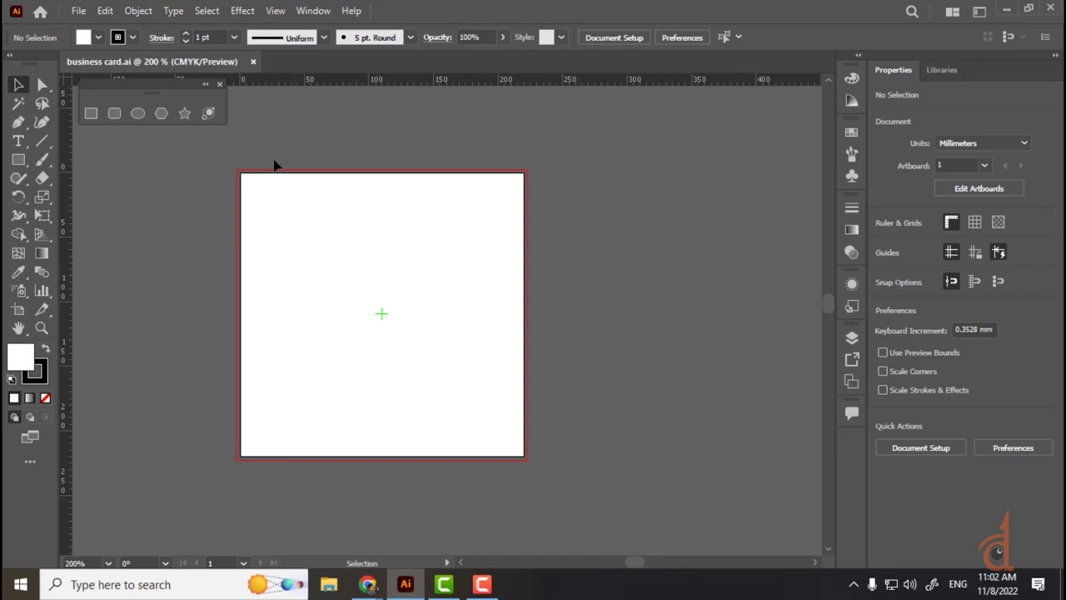
- Look through the view commands for rulers and for hiding, locking and clearing guides
left_click(276, 11)
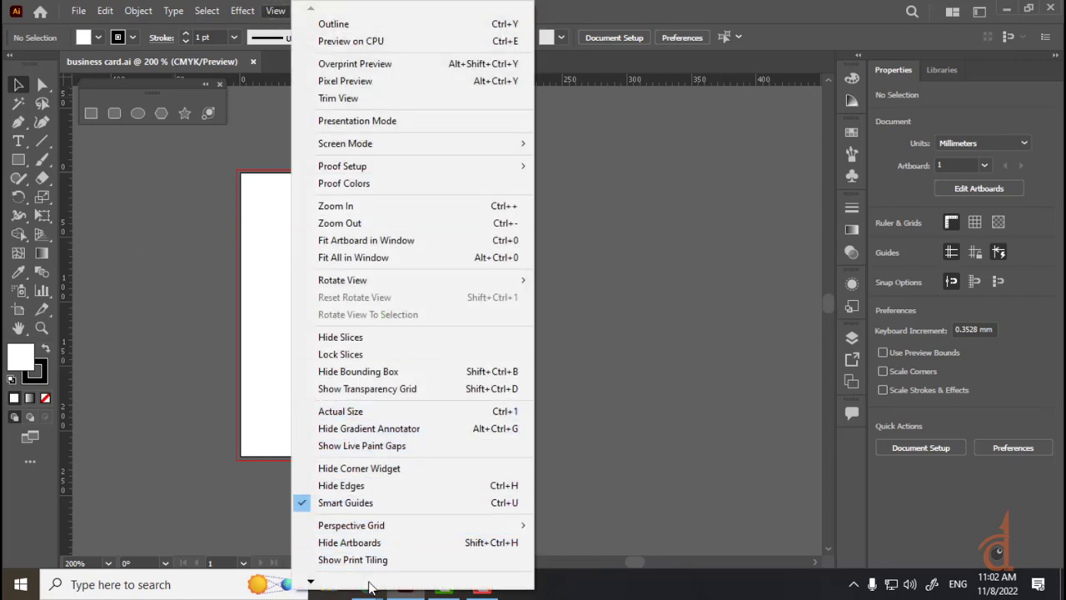
mouse_move(358, 584)
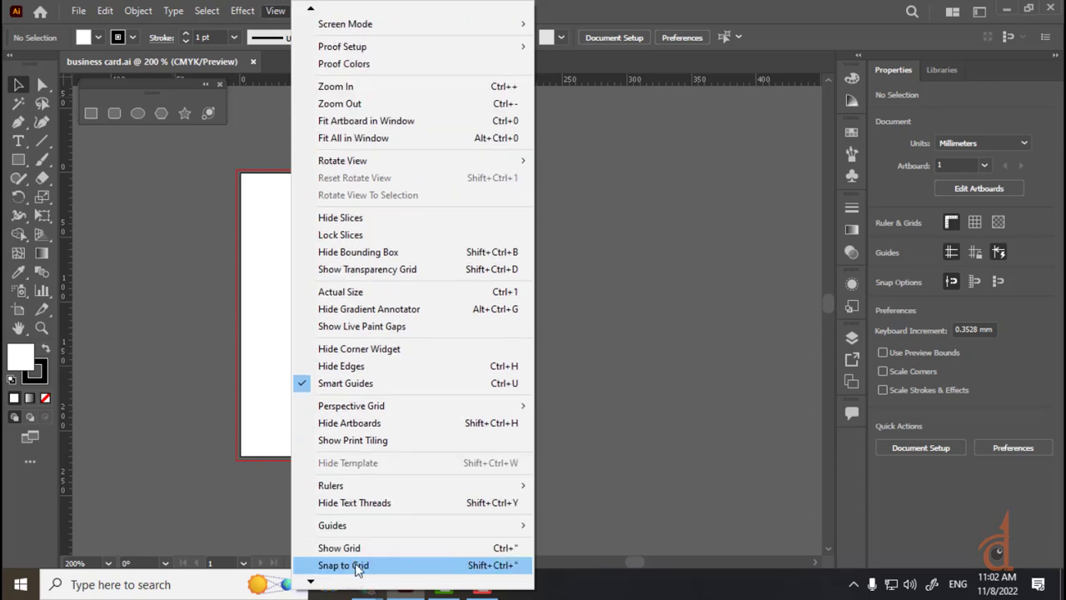
mouse_move(353, 527)
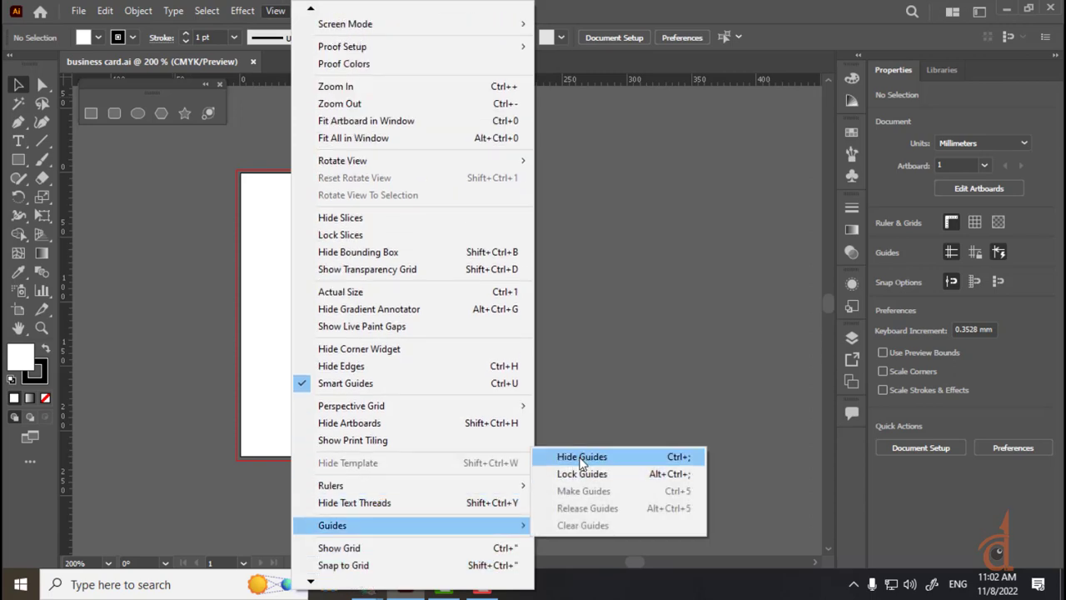
mouse_move(507, 490)
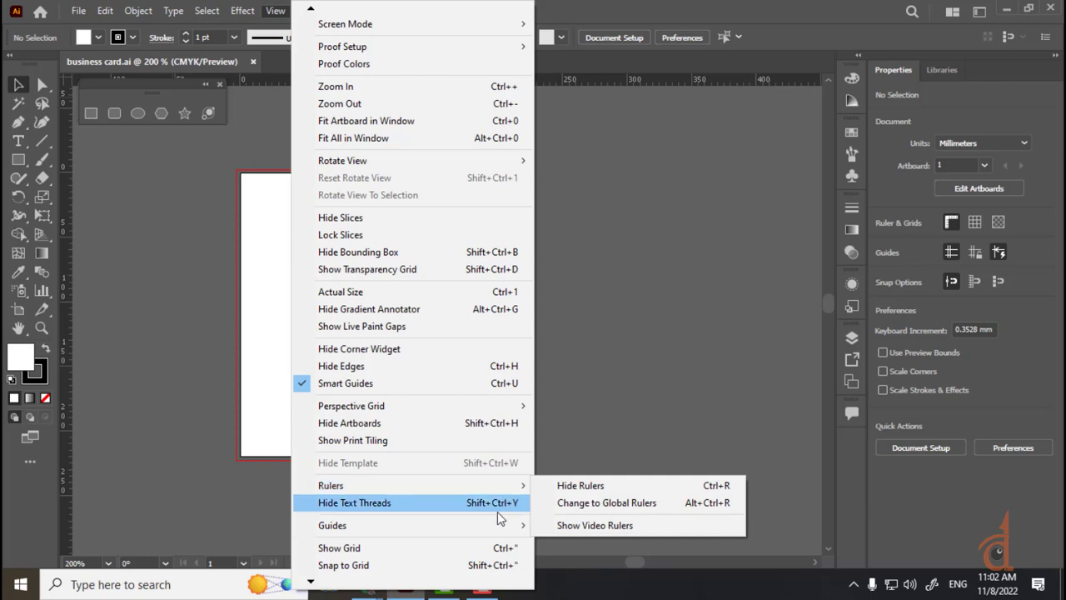
mouse_move(498, 530)
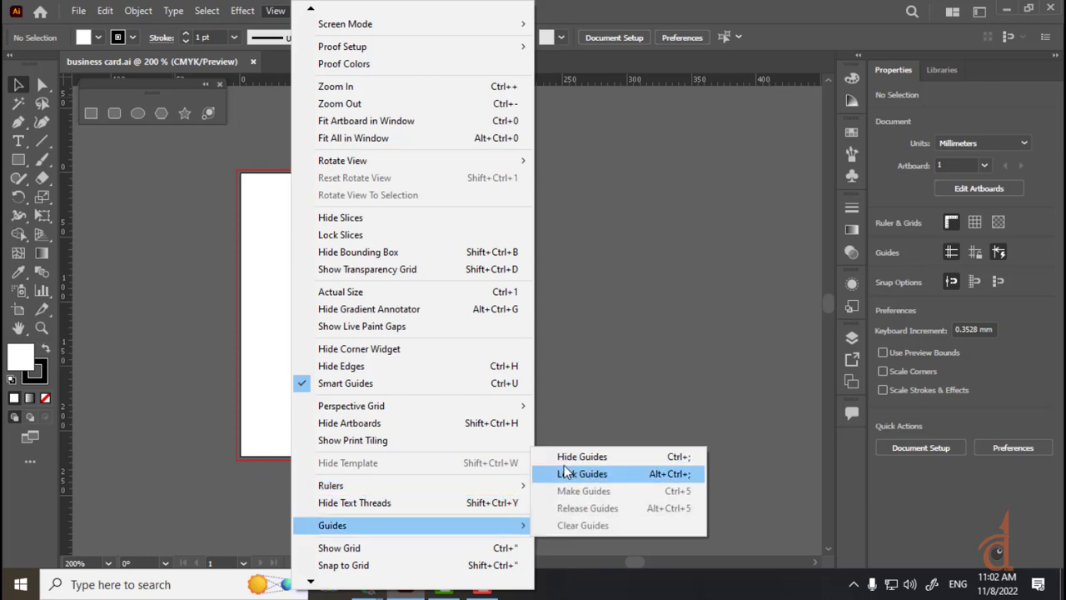
left_click(623, 337)
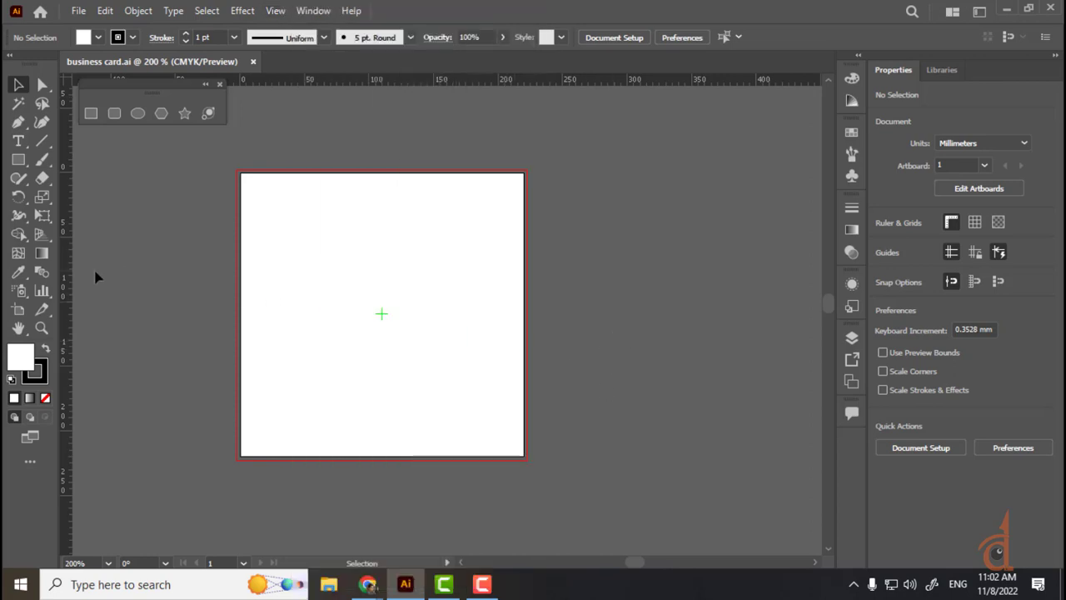
- Place a vertical guide at about 80 mm from the artboard's left edge and deselect it
left_click_drag(242, 282, 345, 278)
left_click(392, 139)
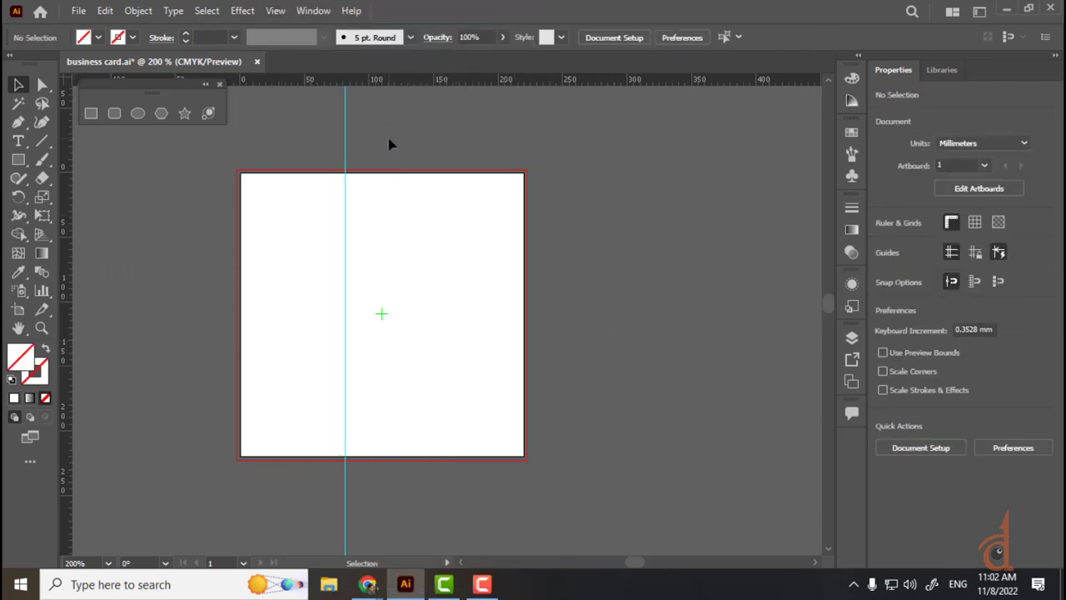
- Examine the guide colour and style choices in the Guides & Grid preferences, keeping Cyan and Lines
left_click(105, 11)
mouse_move(218, 502)
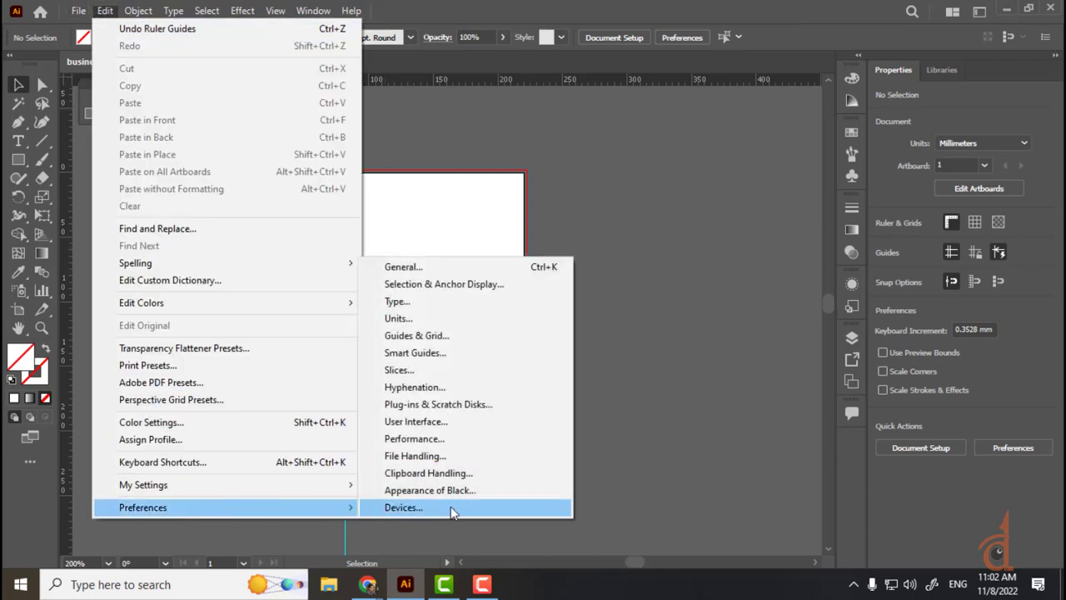
left_click(439, 337)
left_click(600, 178)
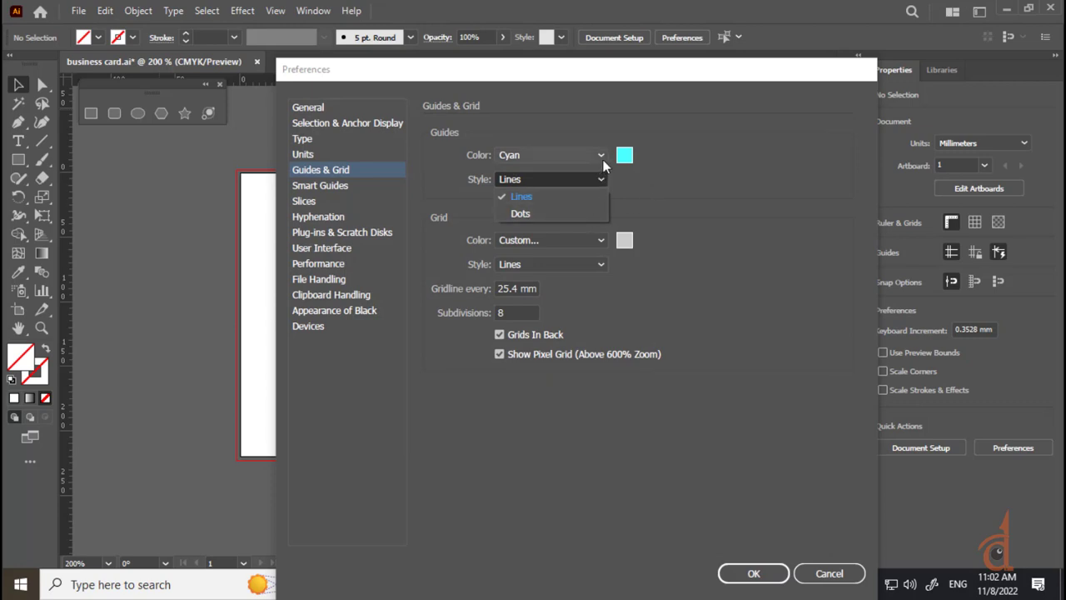
left_click(665, 185)
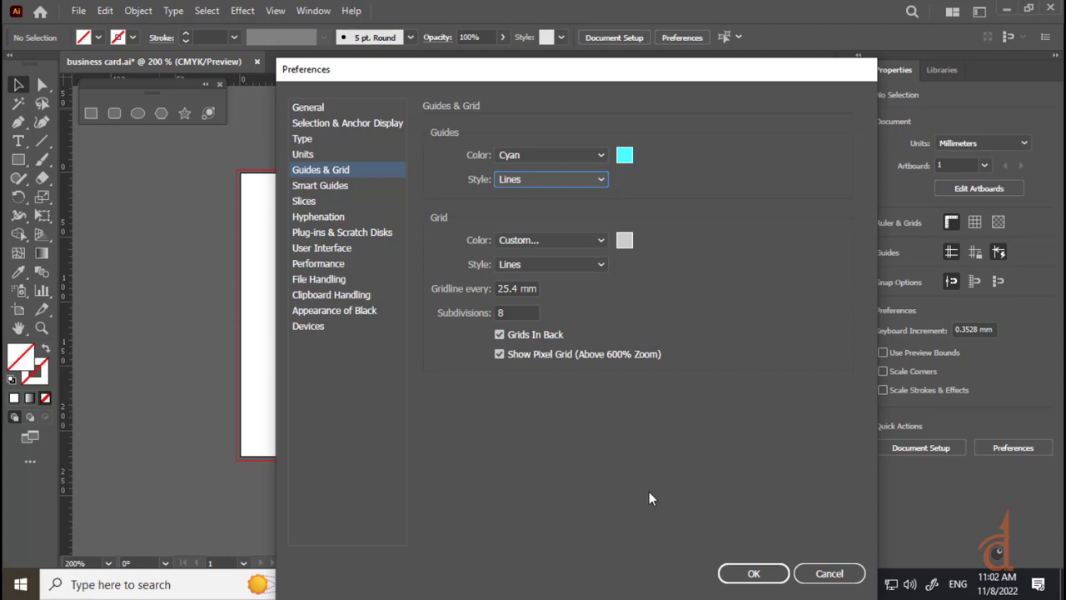
left_click(754, 573)
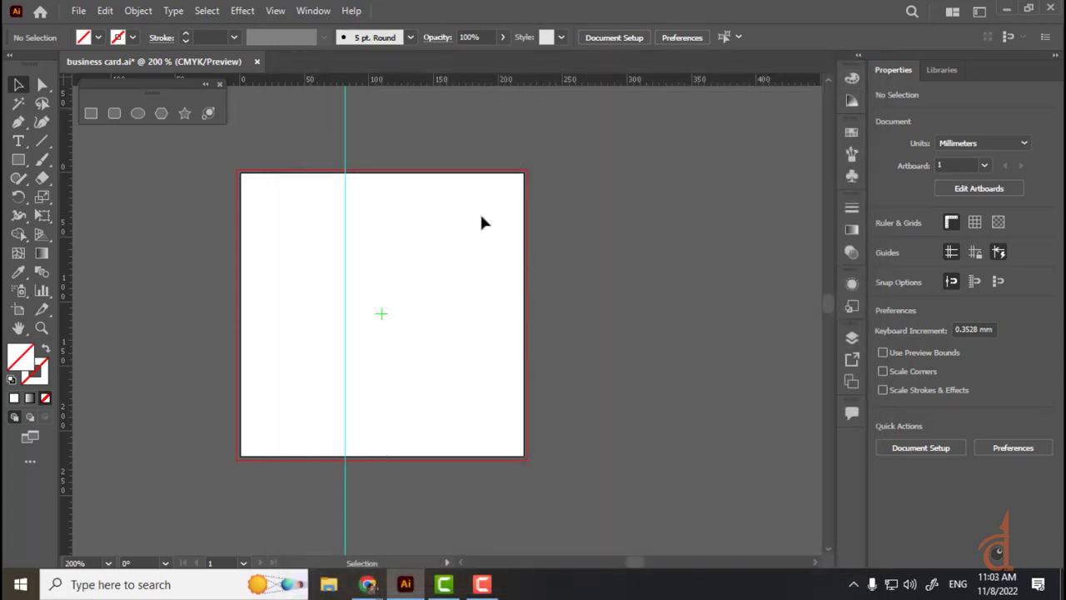
- Show the document grid over the artboard
left_click(275, 11)
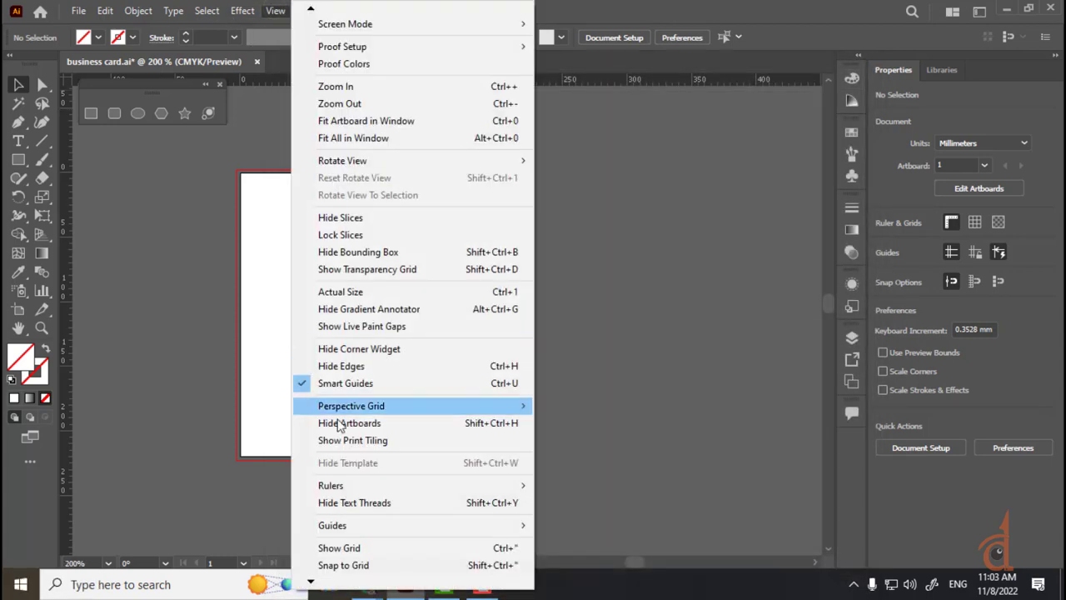
left_click(358, 550)
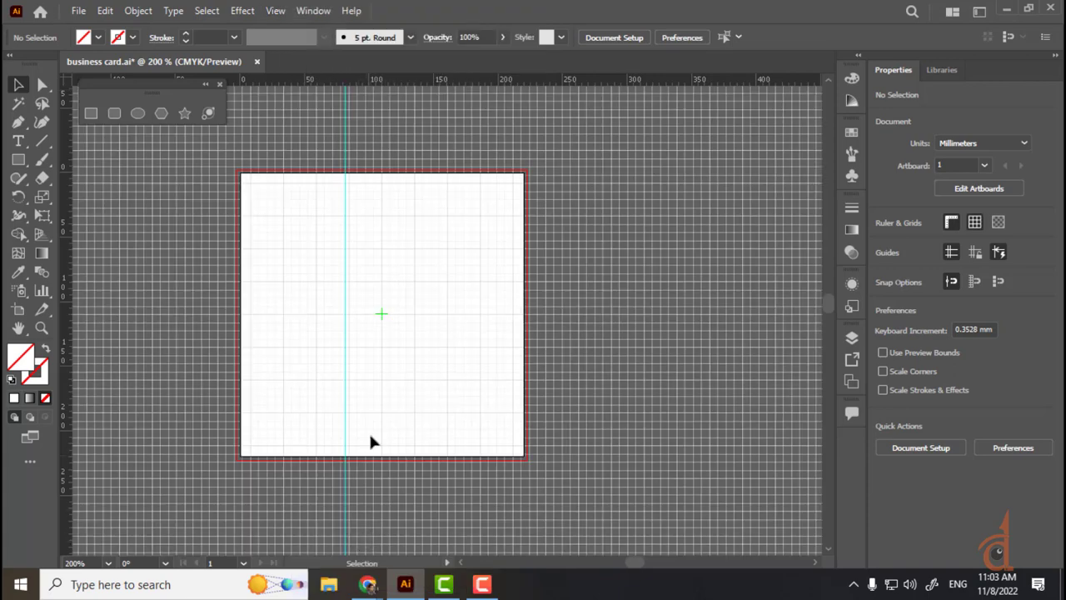
scroll(440, 379, "left", 3)
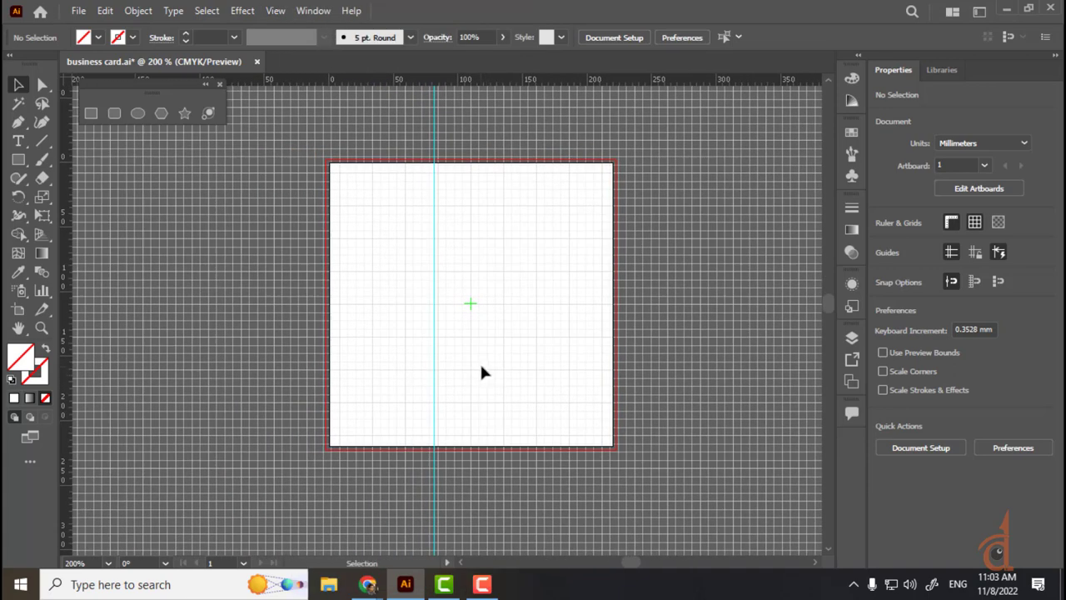
key("ctrl+equal")
key("ctrl+equal")
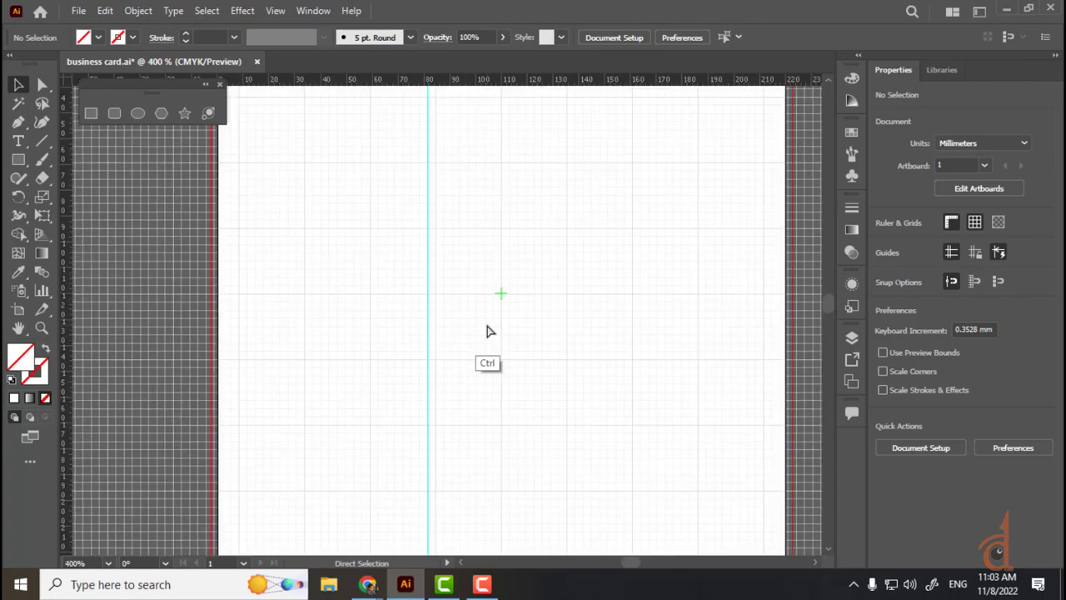
key("space")
left_click_drag(533, 273, 533, 330)
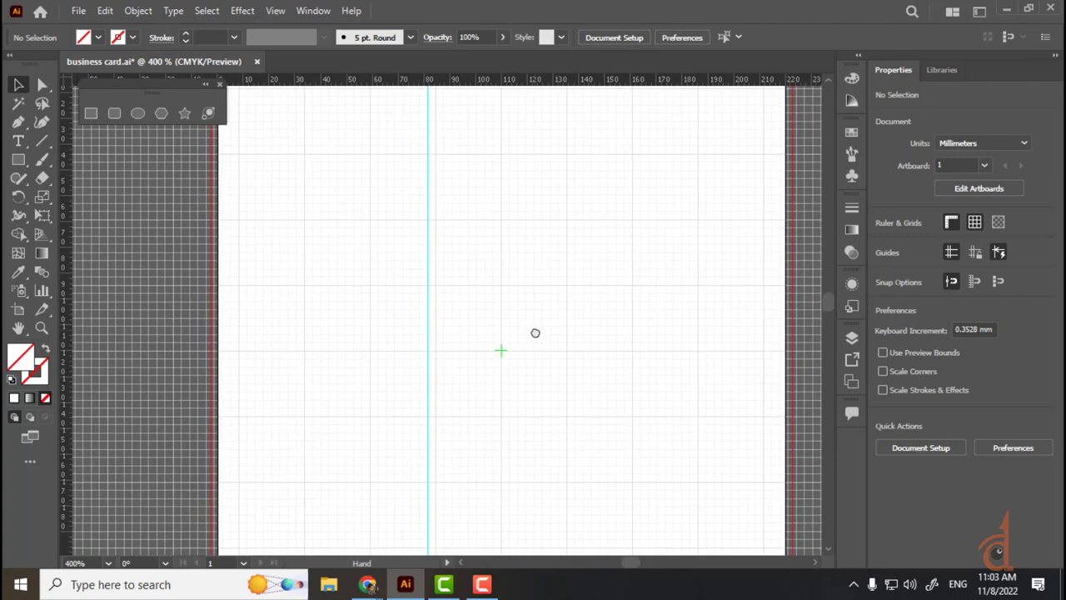
key("space")
left_click_drag(539, 248, 528, 339)
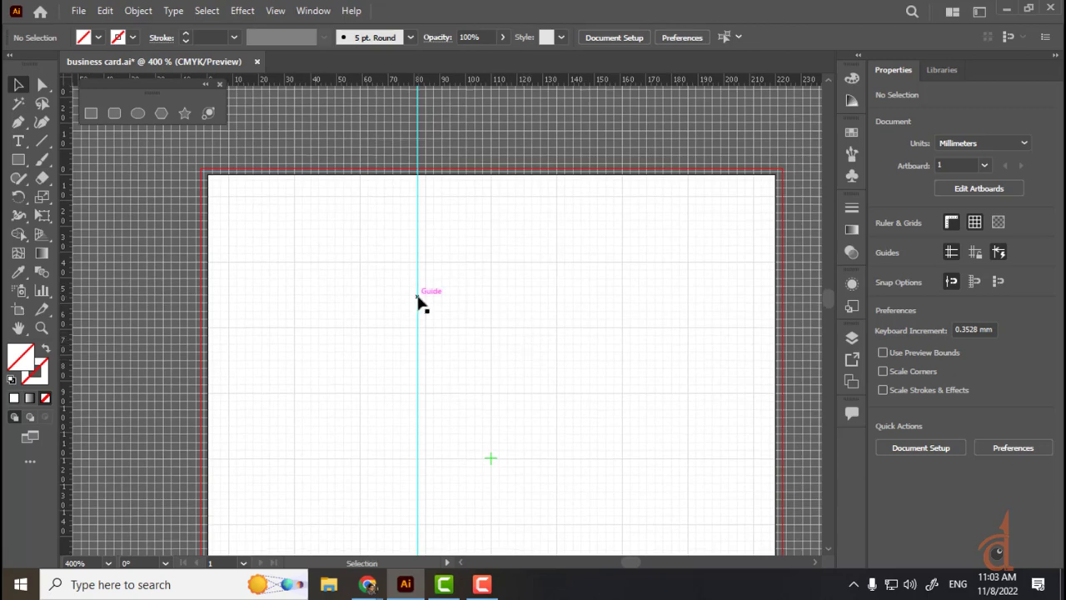
- Move the vertical guide to the artboard's centre, at about 110 mm, and toggle the guides off and on
left_click_drag(419, 302, 491, 327)
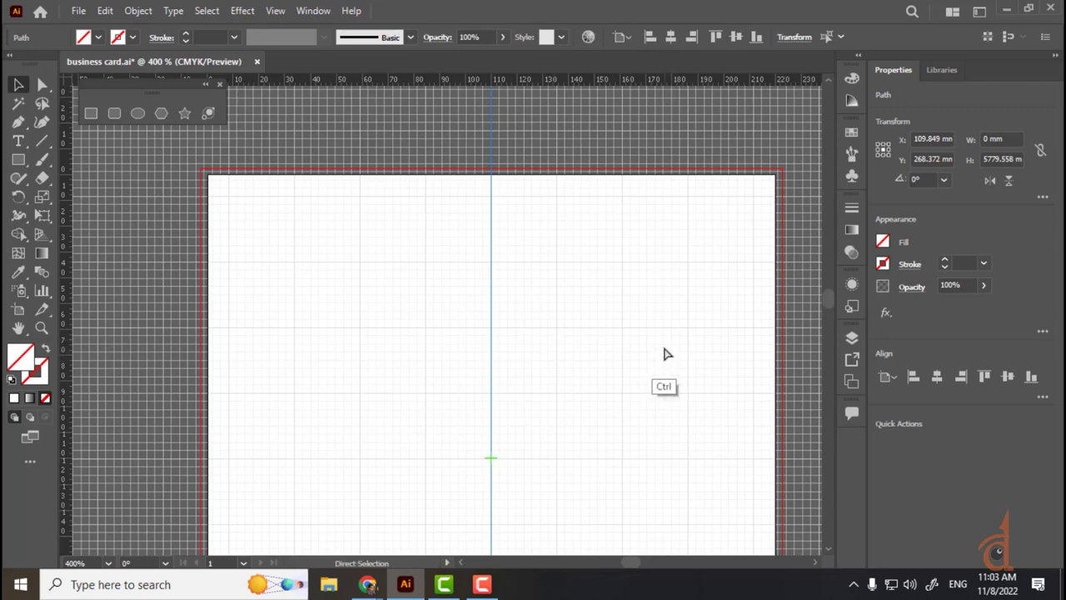
key("ctrl+semicolon")
key("ctrl+semicolon")
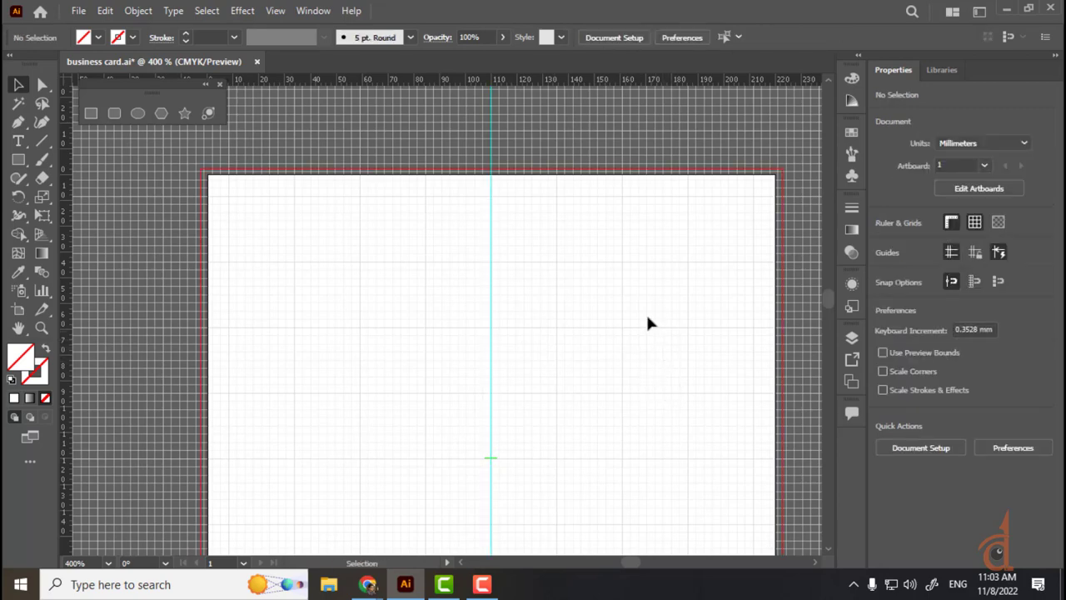
- Examine the grid at higher zoom and look through the view commands for guides, grid and snapping
left_click(276, 10)
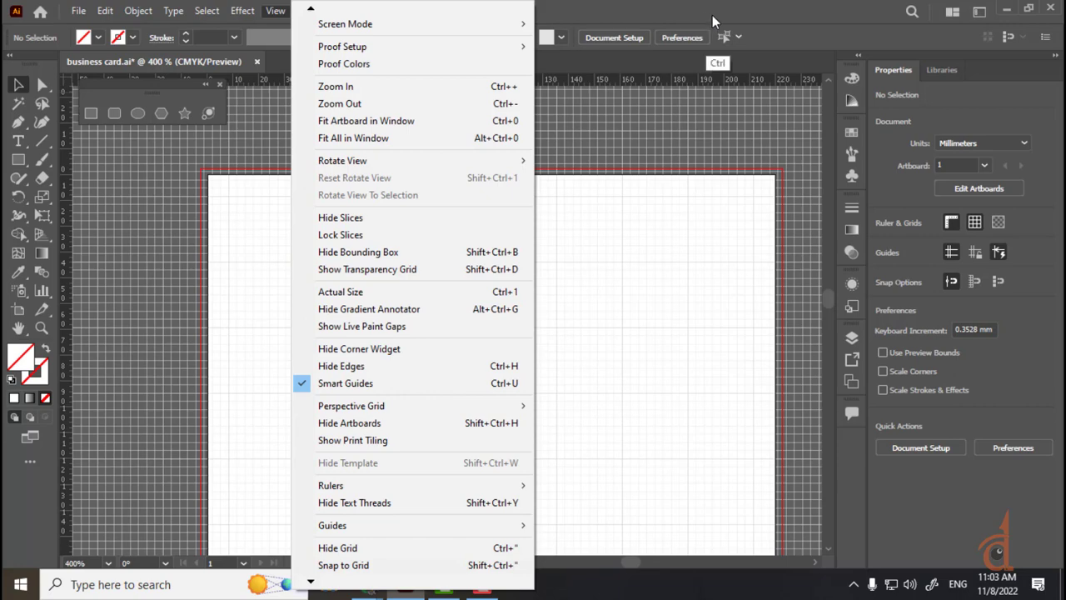
left_click(681, 119)
key("ctrl+plus")
key("ctrl+minus")
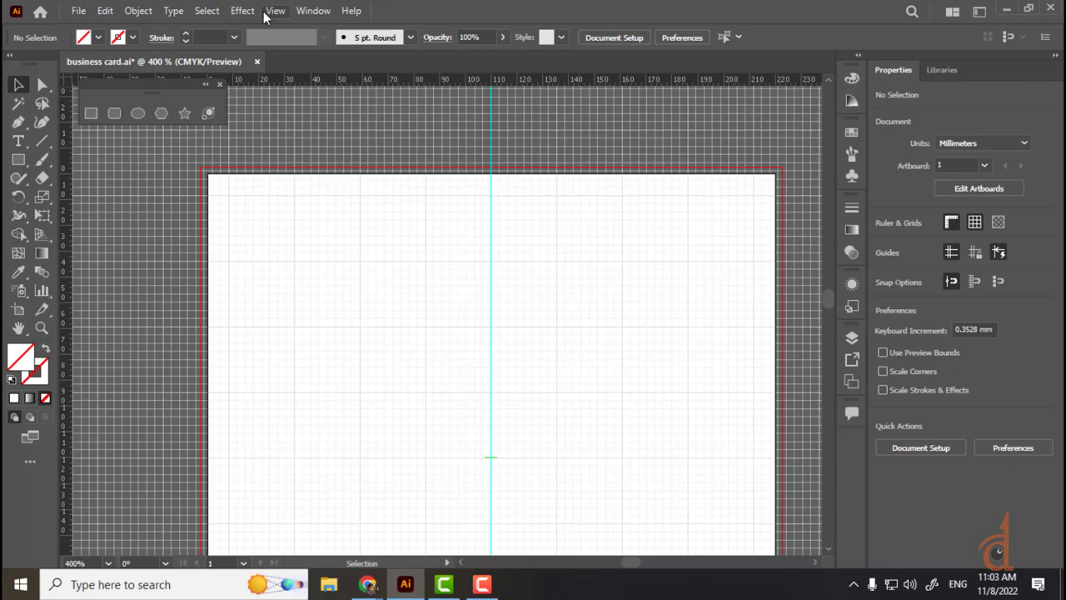
key("ctrl+plus")
key("ctrl+plus")
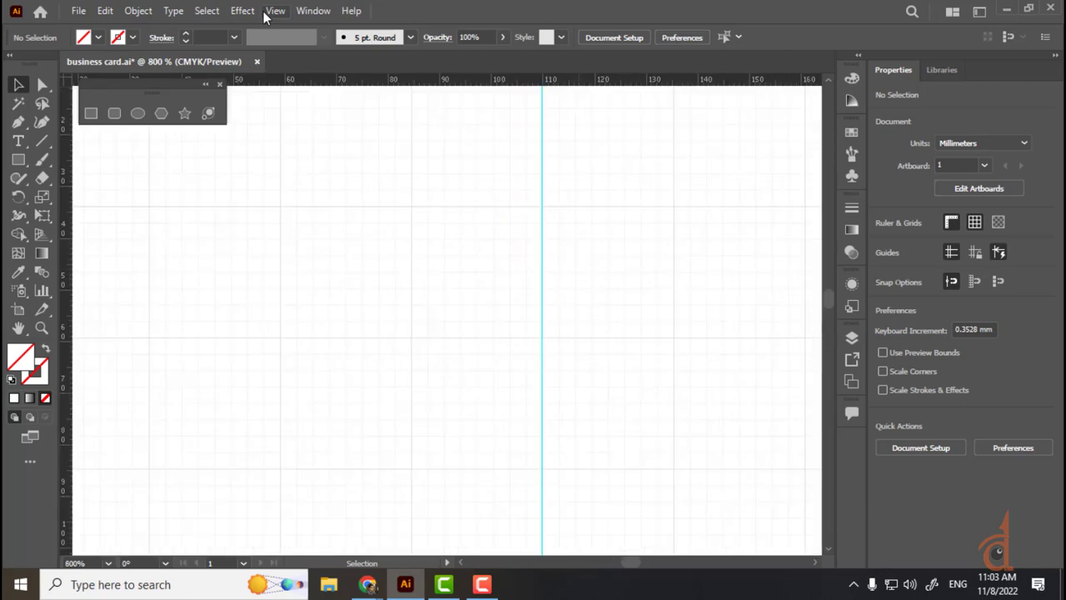
left_click(277, 10)
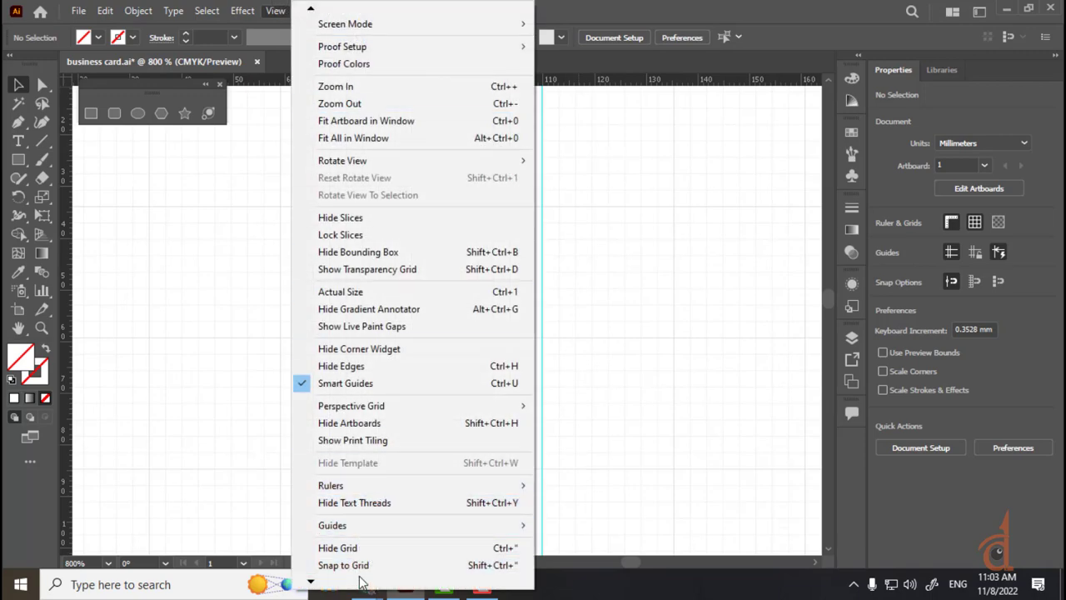
mouse_move(362, 580)
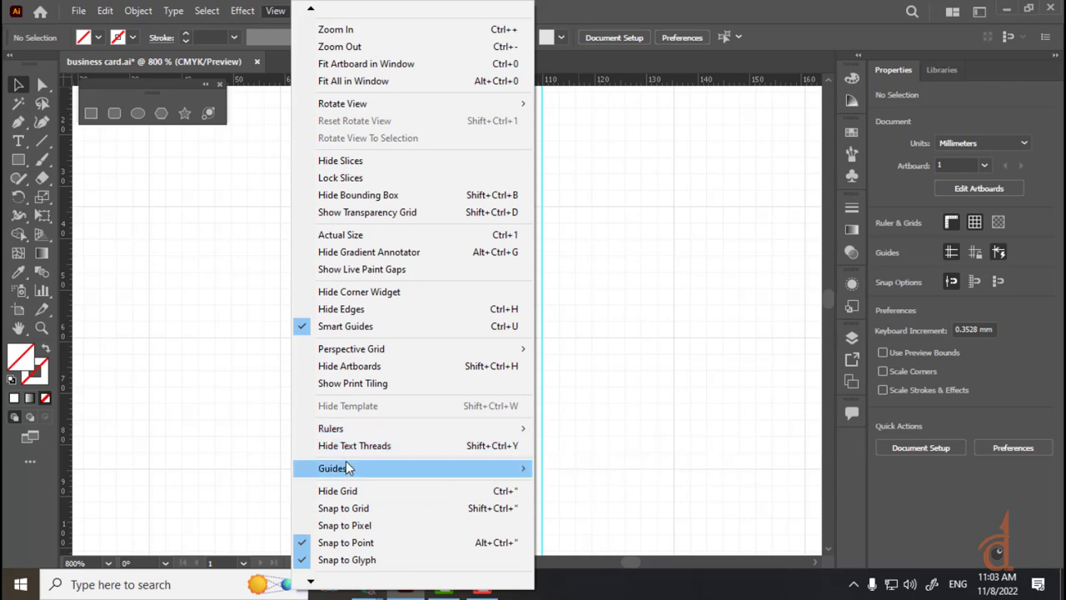
mouse_move(346, 468)
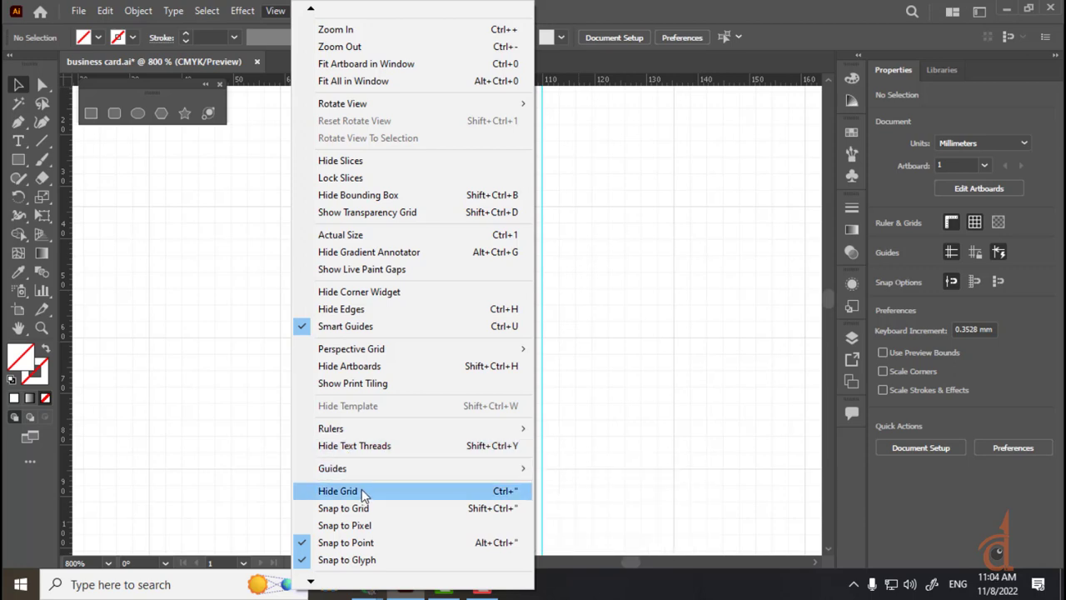
left_click(702, 5)
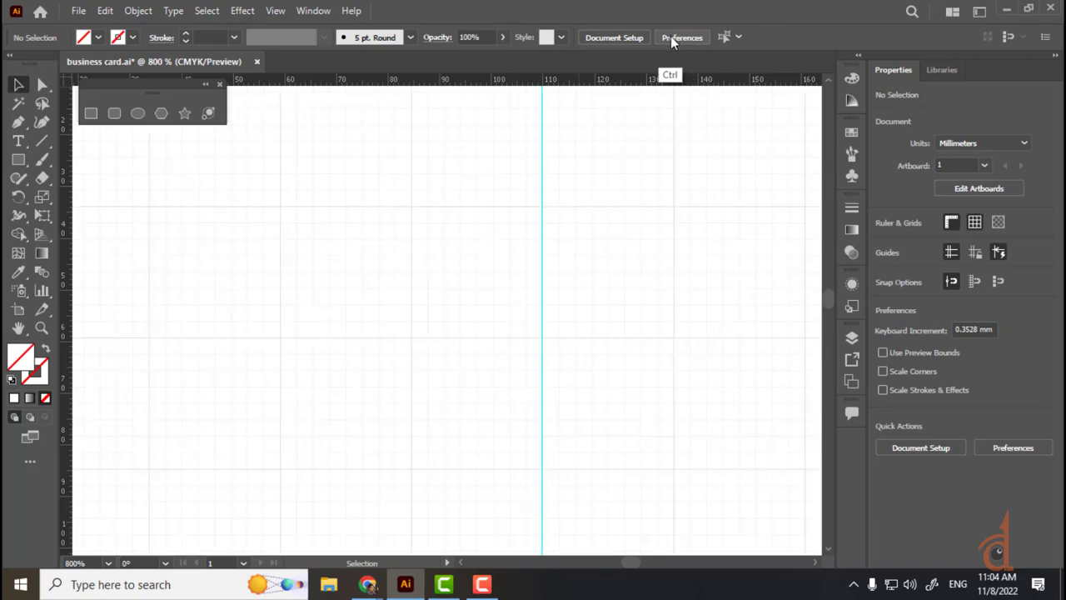
key("ctrl+minus")
key("ctrl+minus")
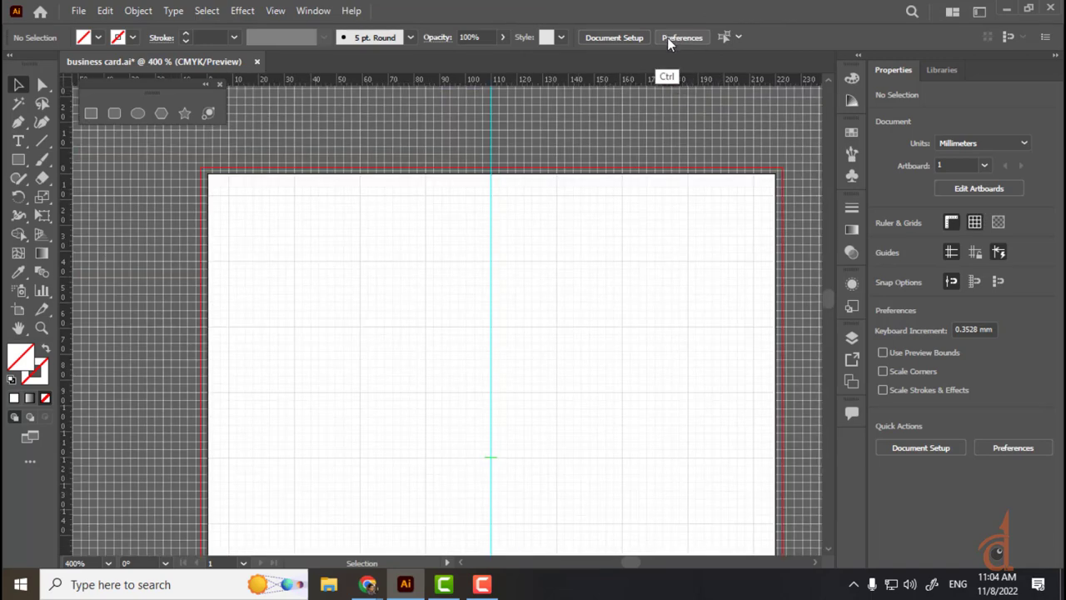
- Switch the document grid off and on several times, leaving it hidden
key("ctrl+apostrophe")
key("ctrl+apostrophe")
key("ctrl+apostrophe")
key("ctrl+apostrophe")
key("ctrl+apostrophe")
key("ctrl+apostrophe")
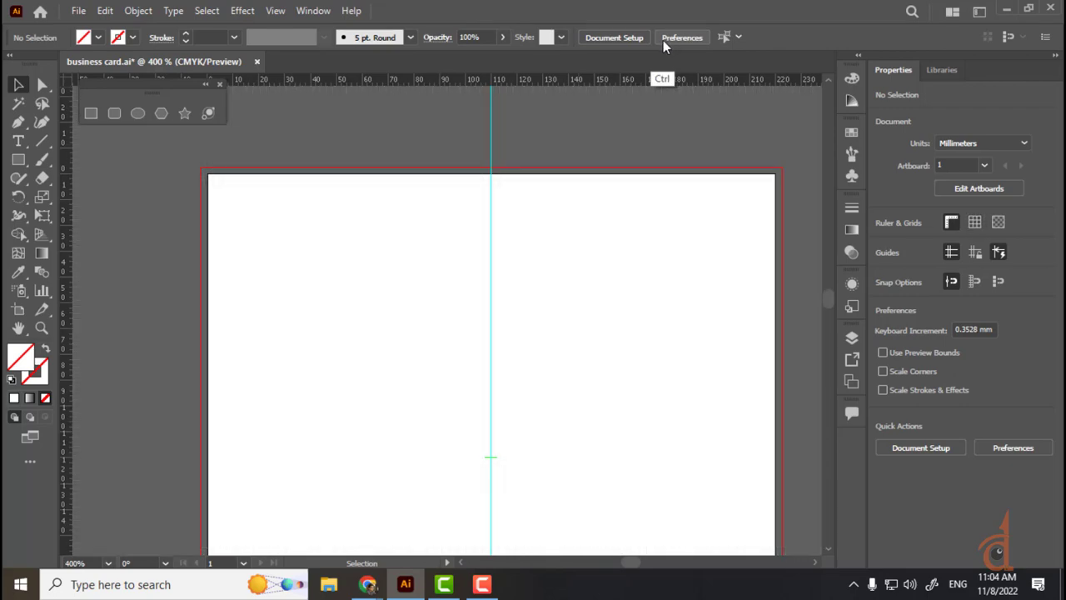
key("ctrl+apostrophe")
key("ctrl+apostrophe")
key("ctrl+apostrophe")
key("ctrl+apostrophe")
key("space")
left_click_drag(555, 316, 533, 262)
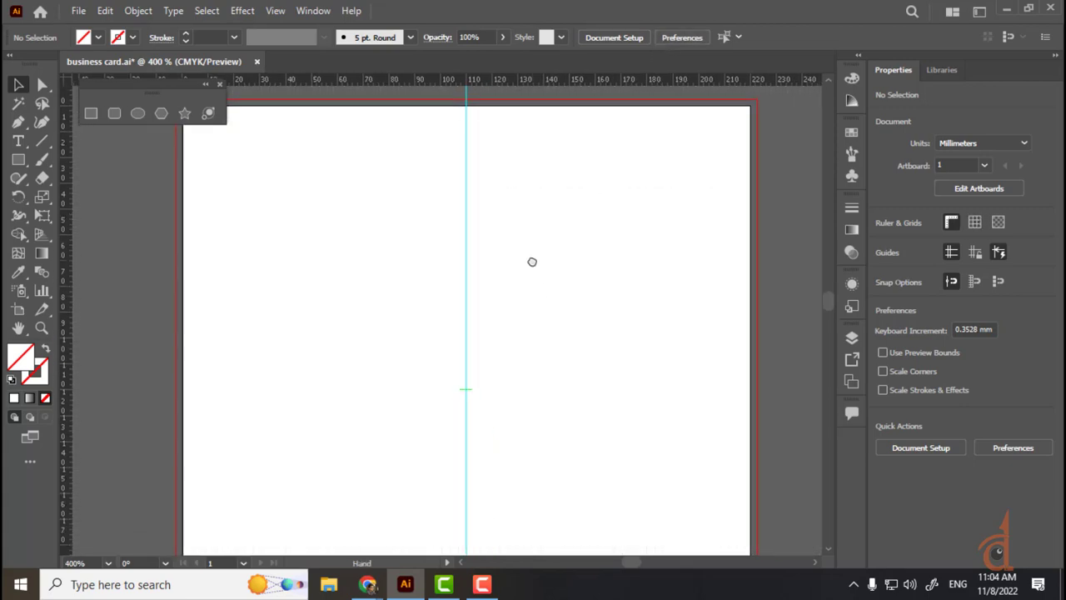
- Try the document grid and transparency grid display toggles, leaving only the document grid shown
left_click(977, 222)
left_click(977, 222)
left_click(976, 223)
left_click(976, 223)
left_click(976, 223)
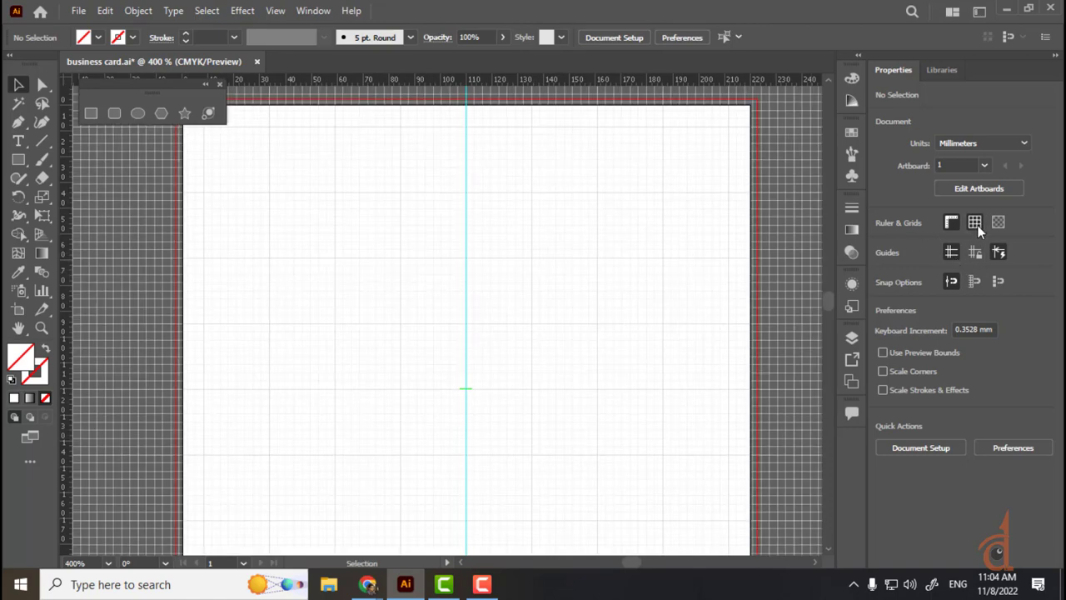
left_click(979, 224)
left_click(997, 224)
left_click(996, 223)
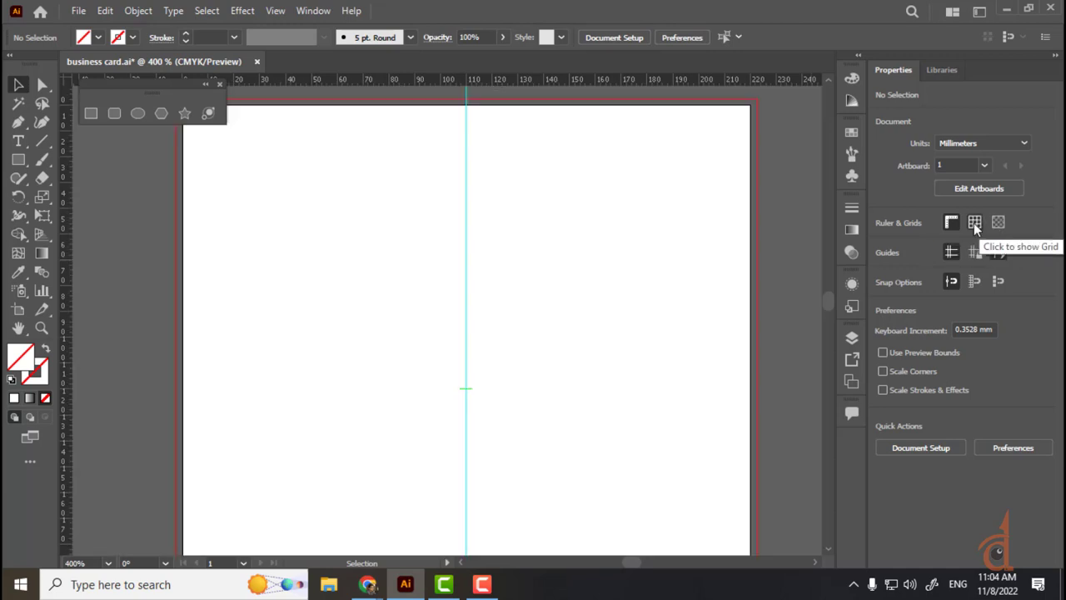
left_click(975, 222)
left_click(975, 222)
left_click(974, 223)
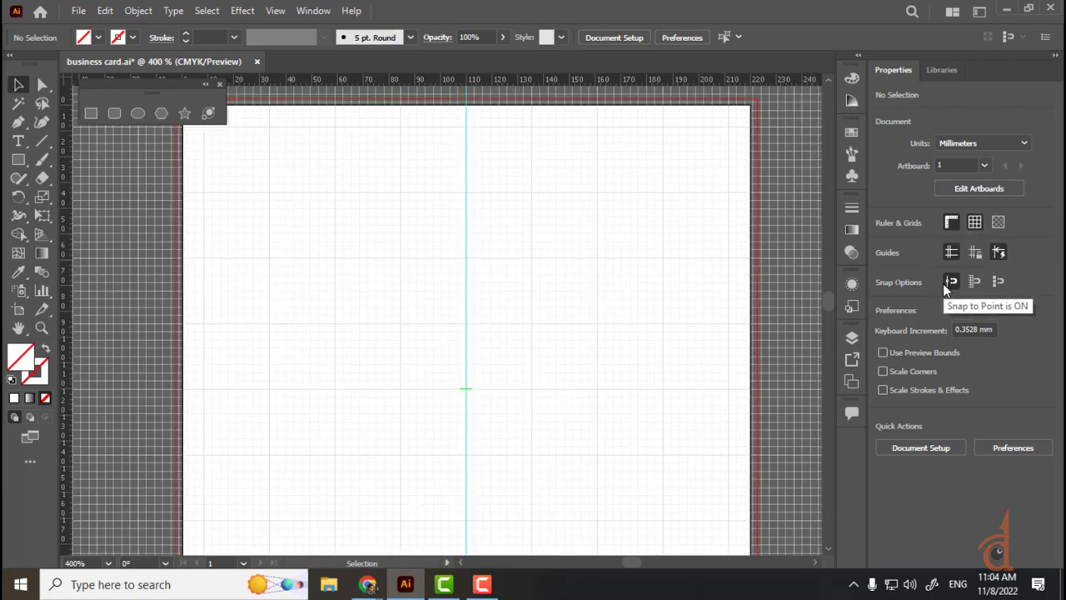
left_click(949, 283)
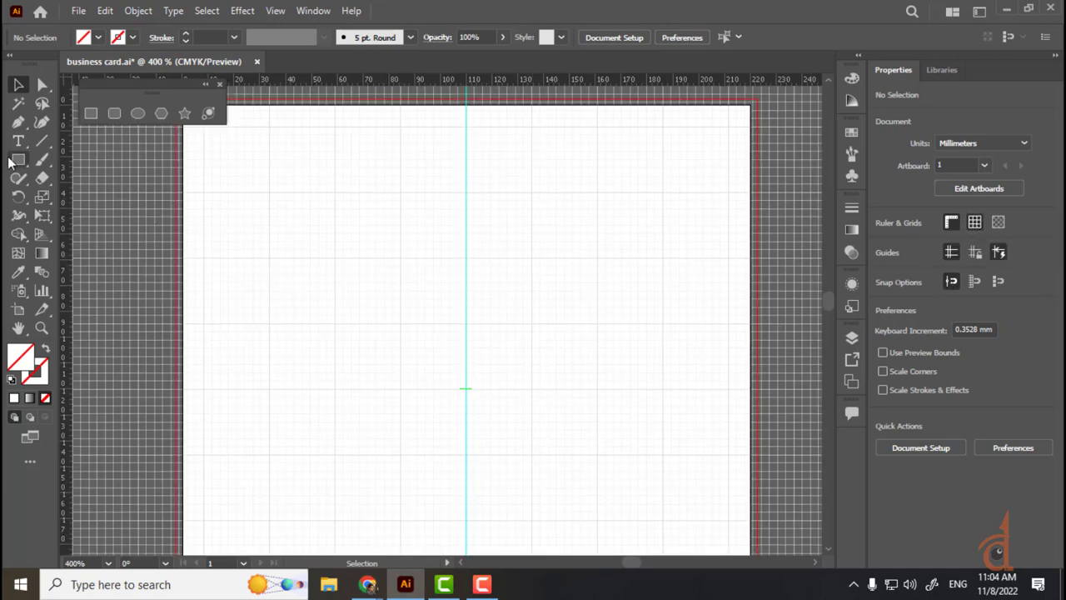
- Draw an unfilled rectangle about 18 by 26 mm with its left edge on the vertical guide and deselect it
key("m")
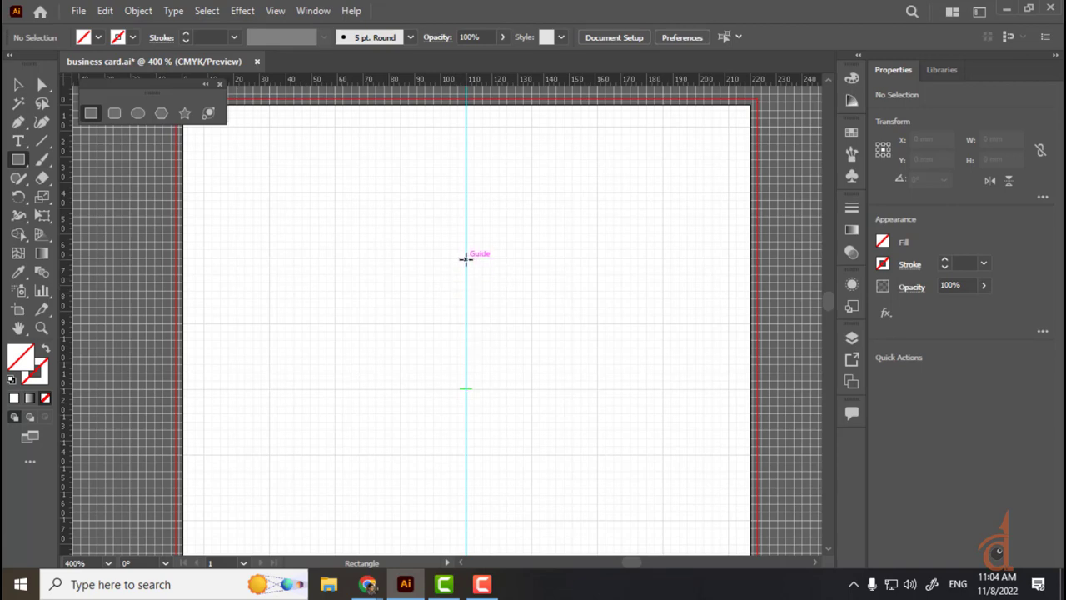
left_click_drag(467, 260, 513, 325)
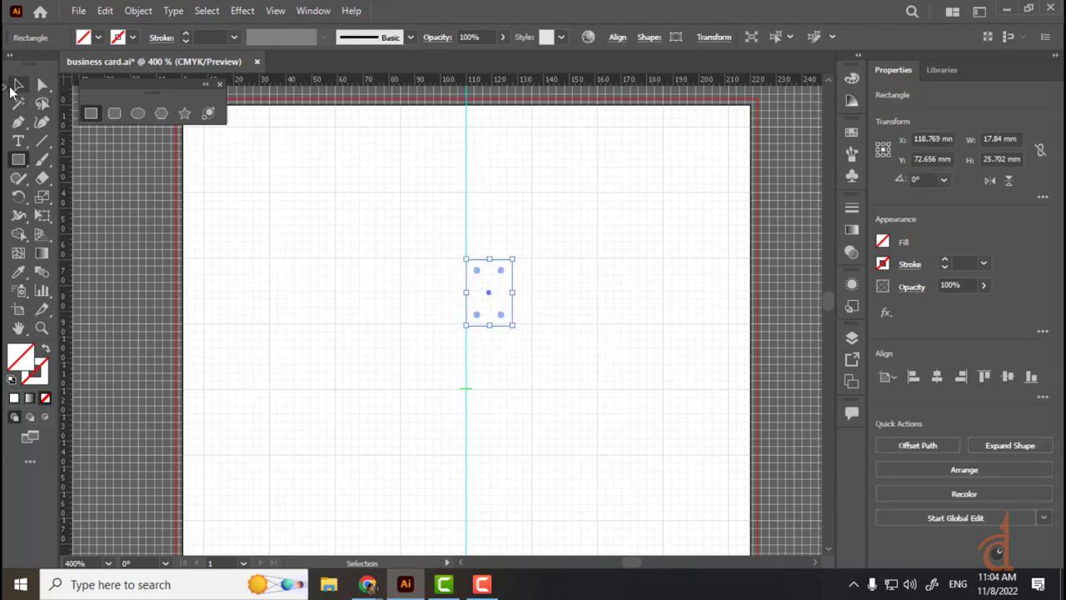
left_click(18, 85)
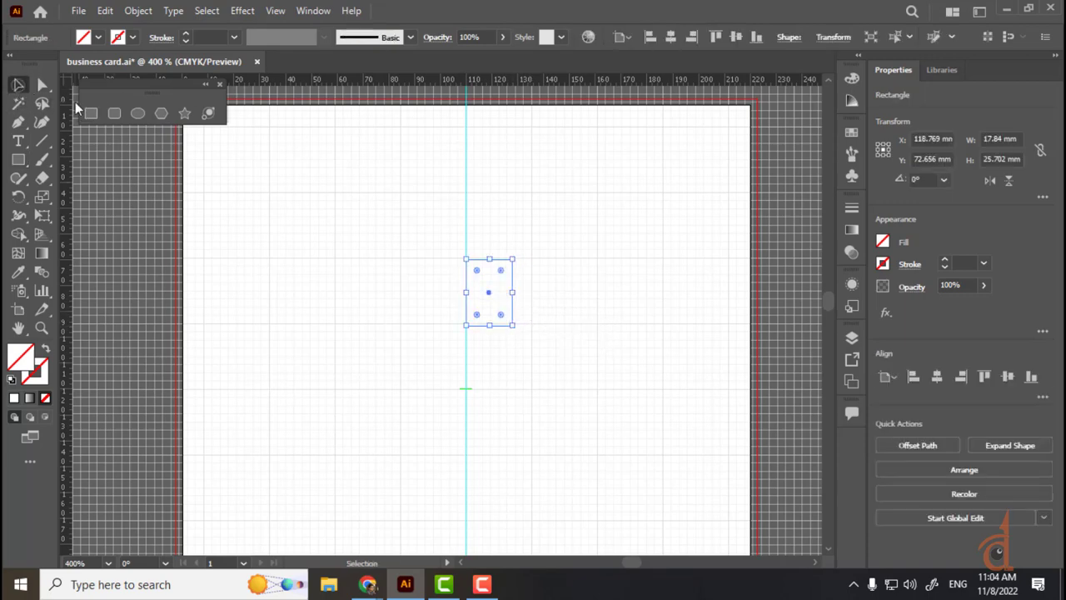
left_click(544, 280)
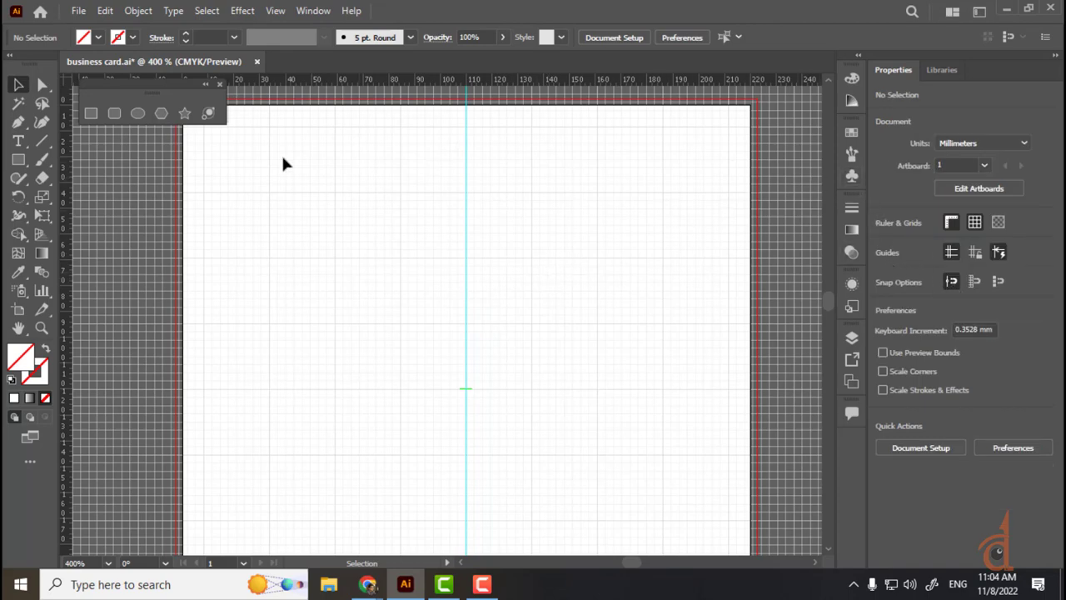
- Draw a rectangle about 39 by 24 mm left of the guide and fill it with teal
left_click(20, 163)
left_click_drag(333, 191, 436, 254)
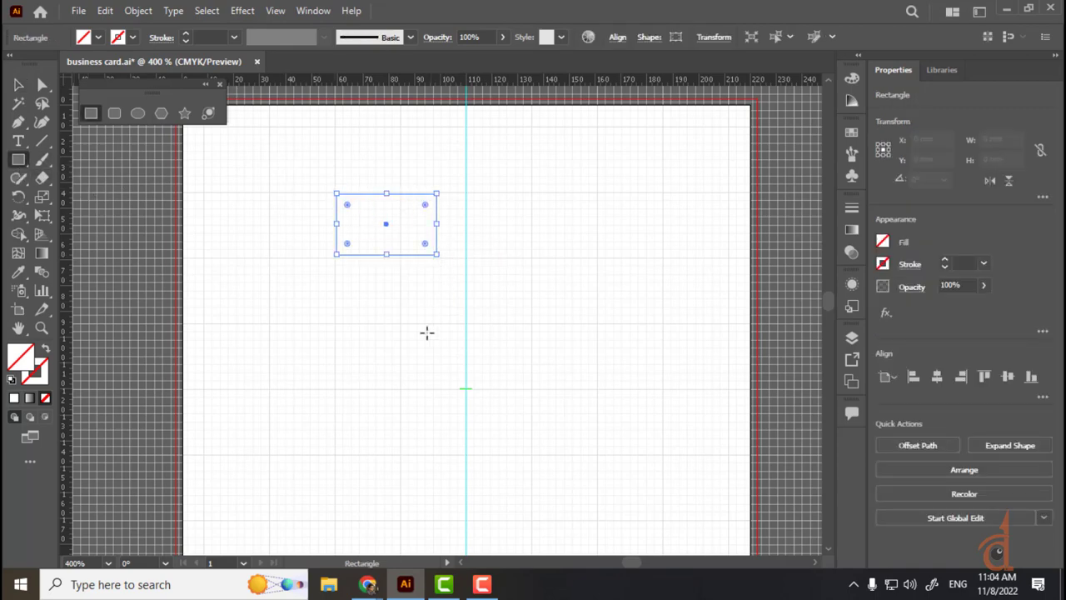
left_click(99, 38)
left_click(100, 74)
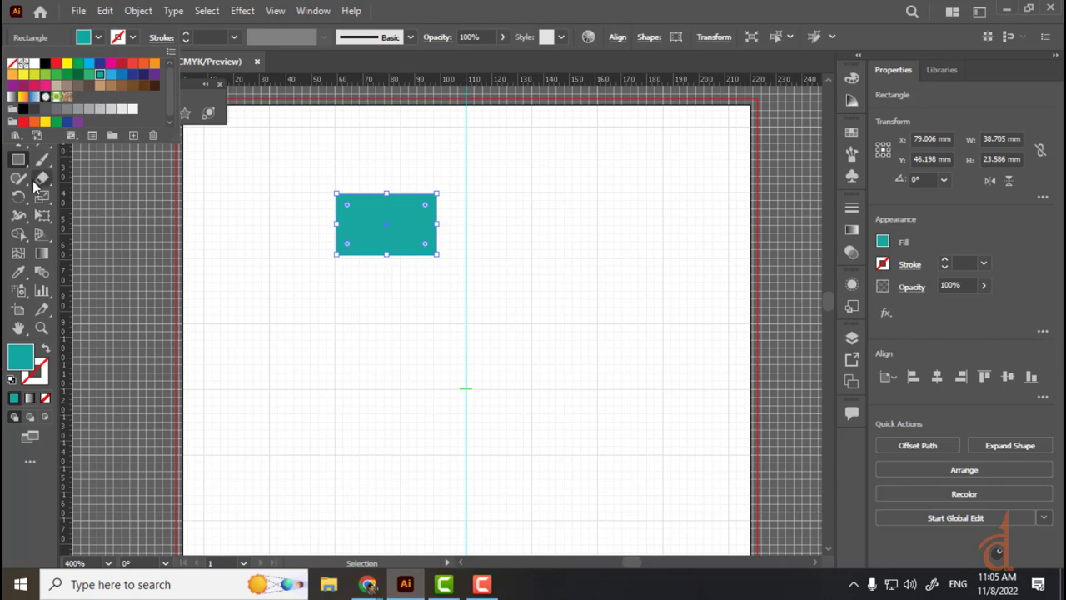
left_click(18, 84)
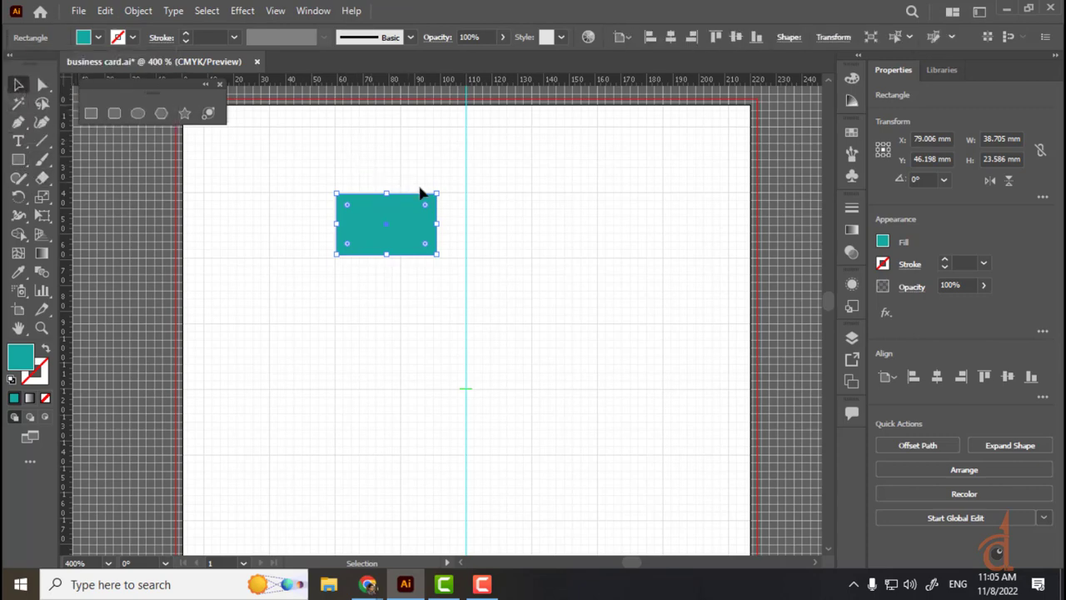
- Draw a teal circle about 25.4 mm in diameter to the right of the vertical guide with the Ellipse tool
left_click(20, 160)
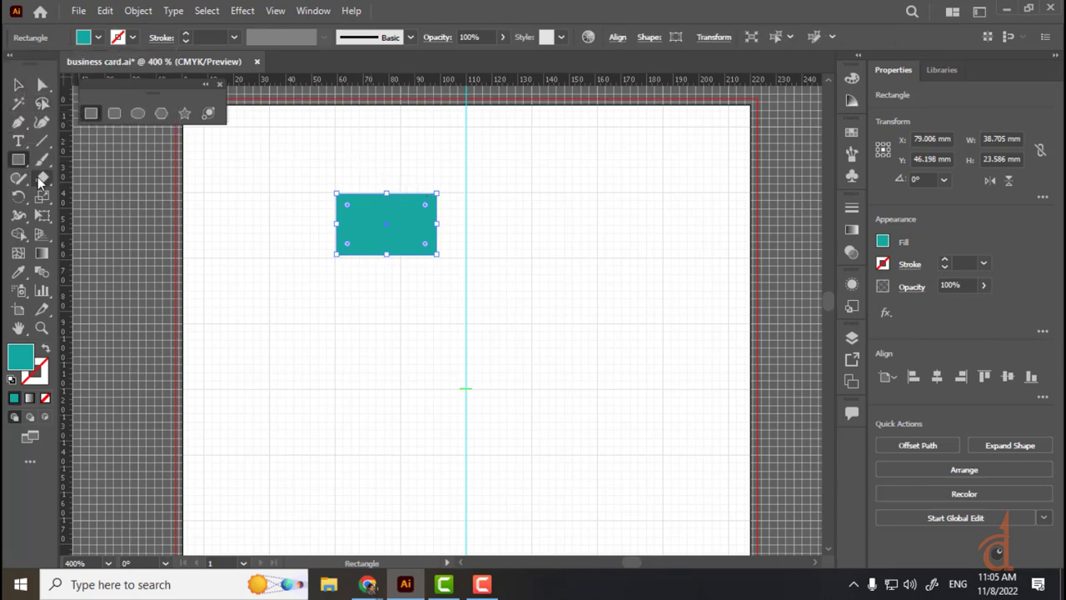
left_click_drag(23, 163, 73, 200)
left_click_drag(524, 223, 593, 289)
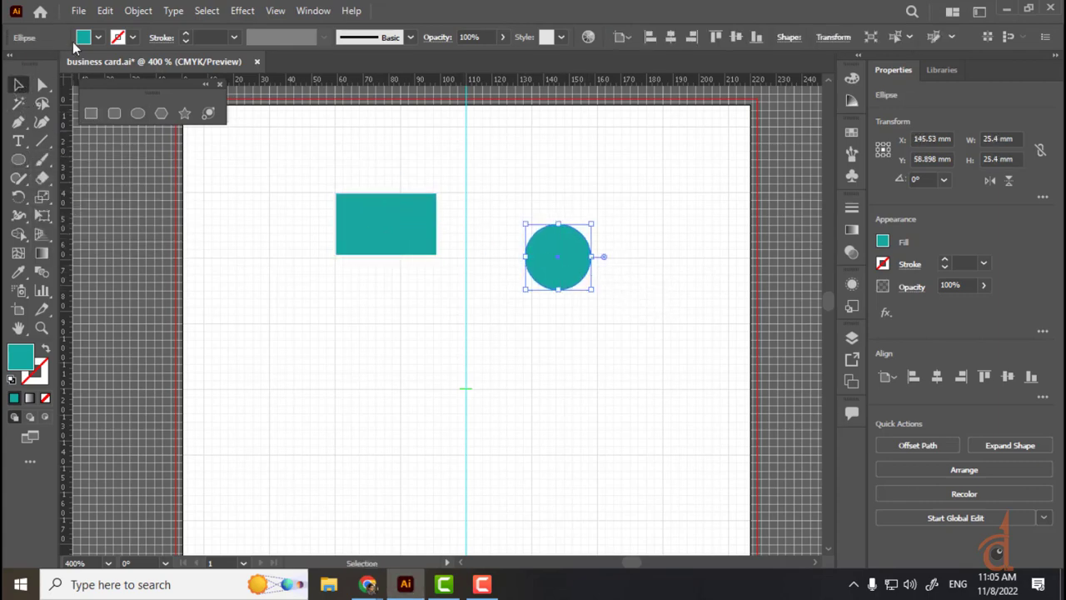
- Fill the selected teal circle with light blue and move it up and left onto the vertical guide
left_click(97, 37)
left_click(92, 72)
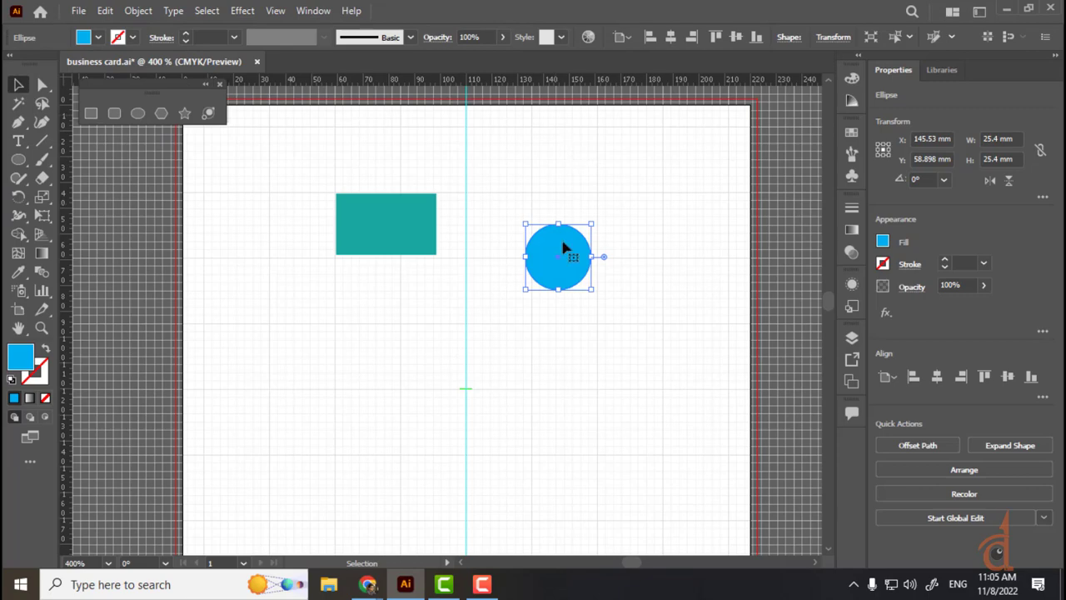
left_click_drag(564, 243, 553, 206)
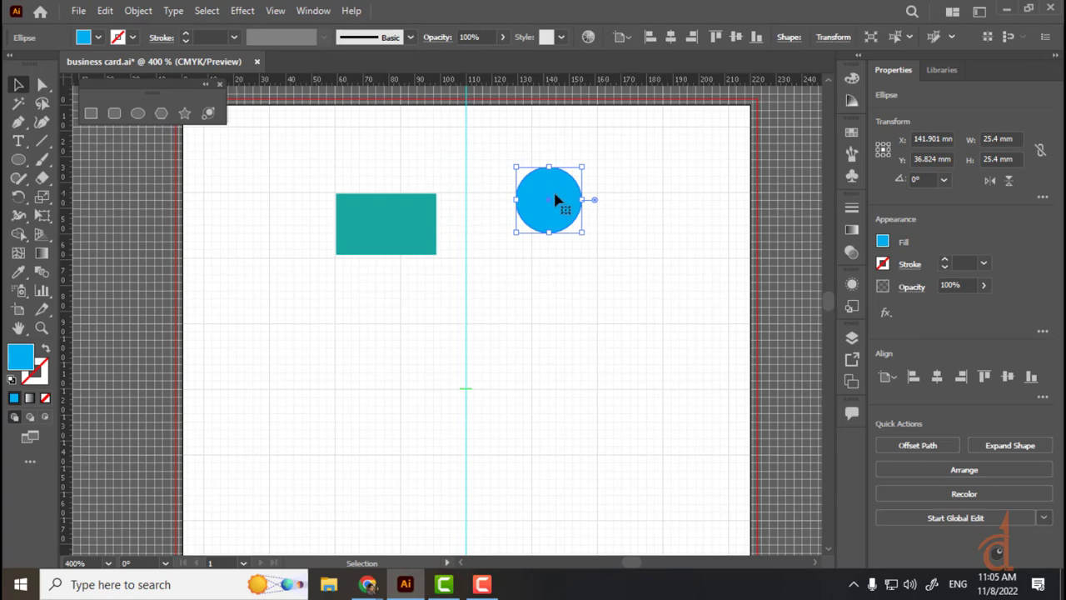
left_click_drag(550, 221, 497, 183)
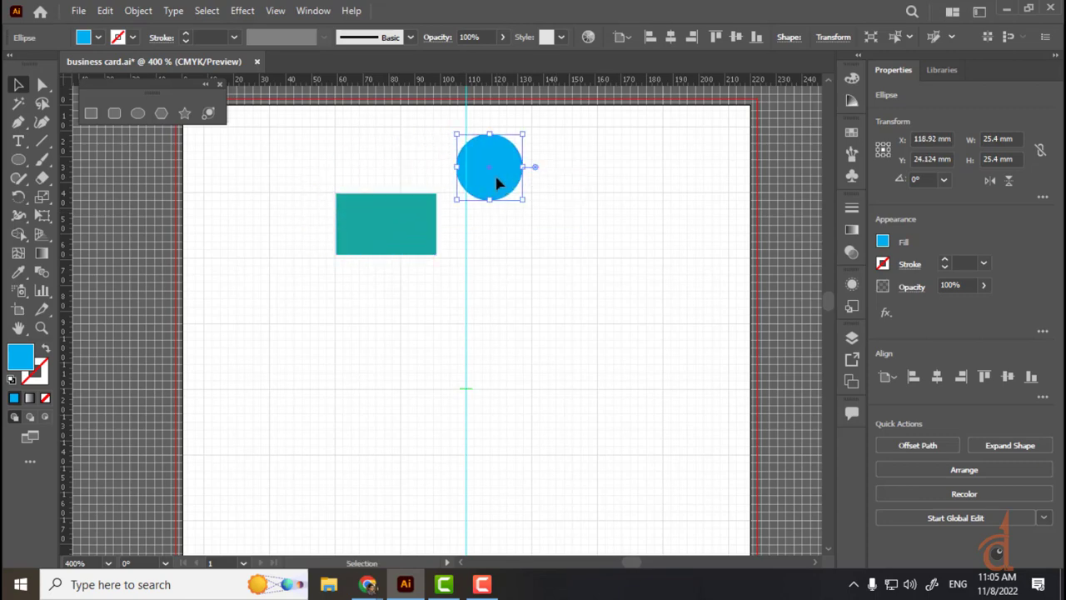
- Turn on Snap to Grid, move the blue circle to the lower right of the teal rectangle, and deselect it
left_click(275, 11)
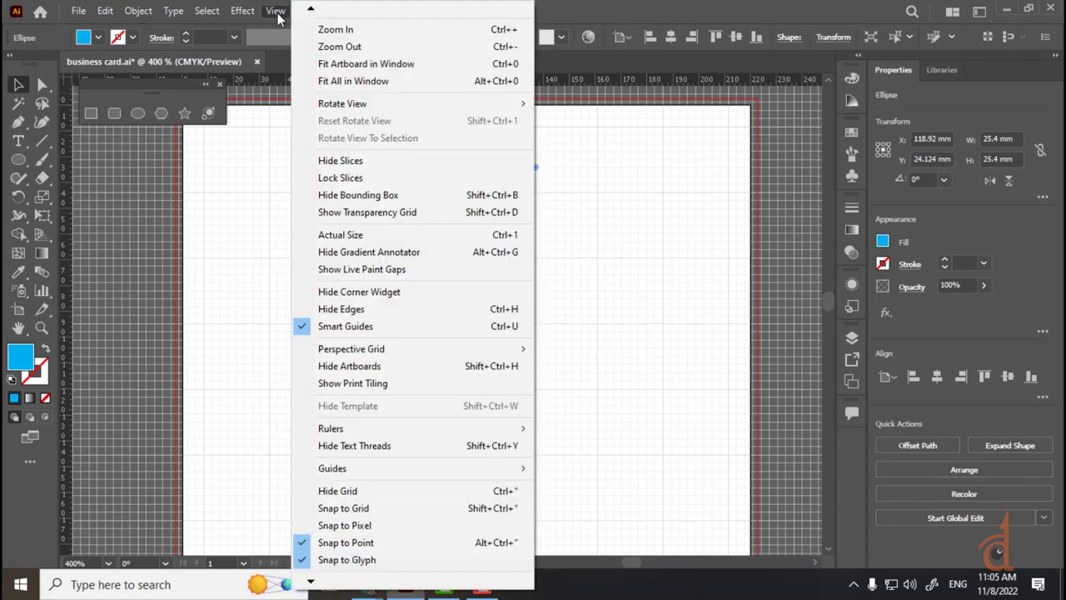
left_click(363, 508)
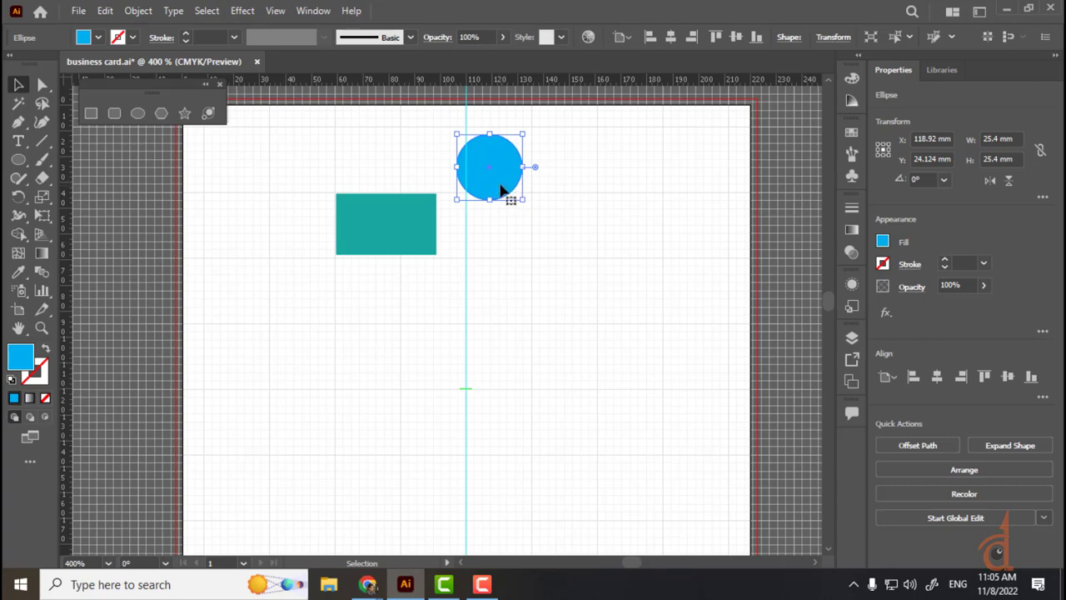
left_click(644, 210)
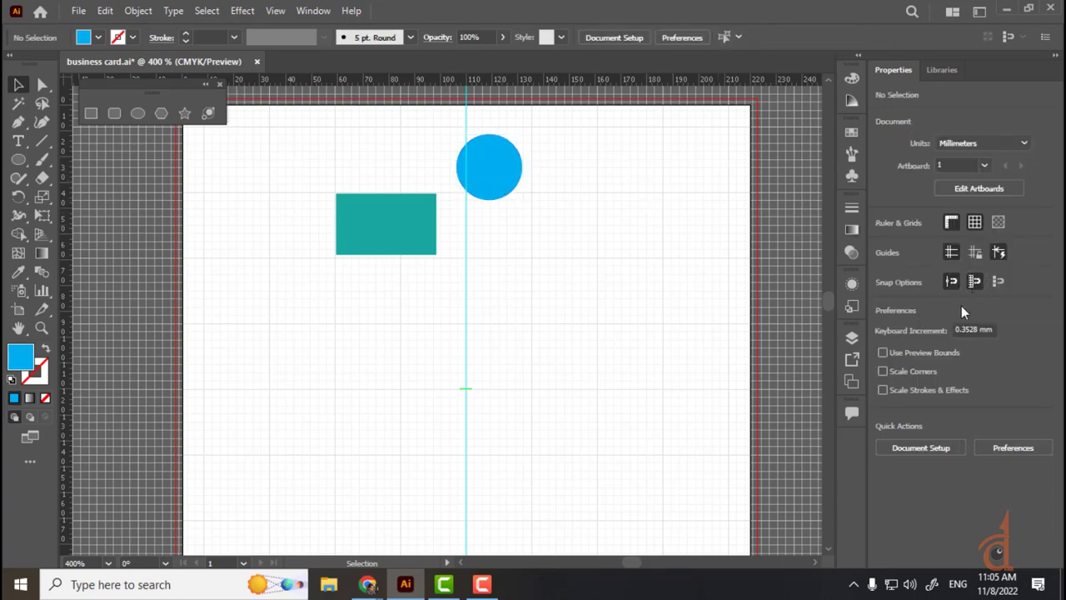
left_click_drag(490, 185, 597, 336)
scroll(833, 267, "up", 5)
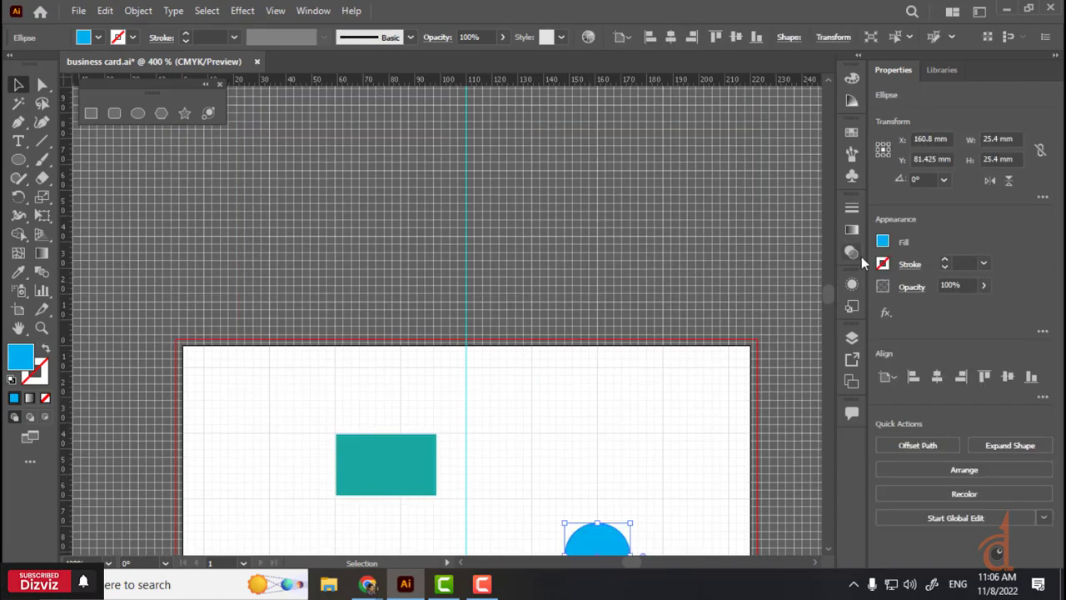
scroll(825, 309, "down", 2)
scroll(825, 315, "down", 11)
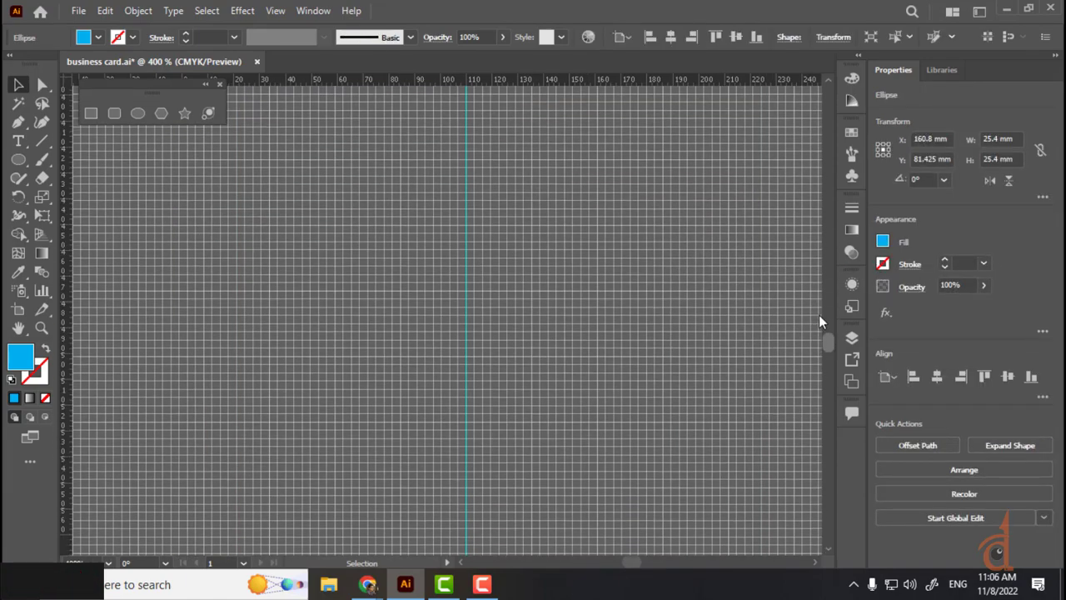
scroll(820, 308, "up", 10)
scroll(820, 294, "down", 2)
scroll(819, 296, "up", 1)
left_click(779, 277)
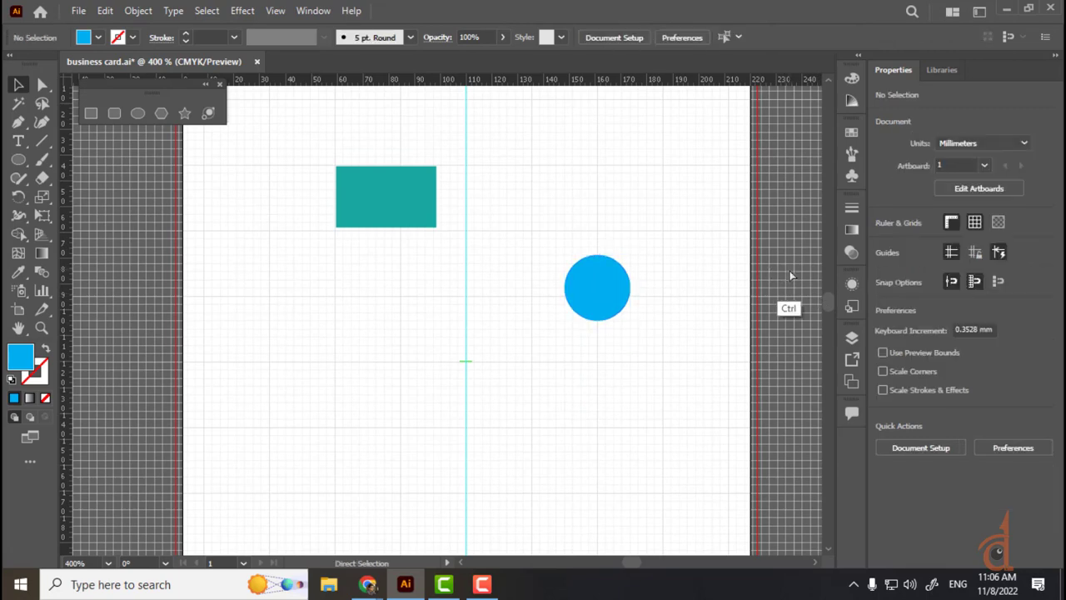
- Hide the document grid and move the blue circle to the left of the teal rectangle
key("ctrl+apostrophe")
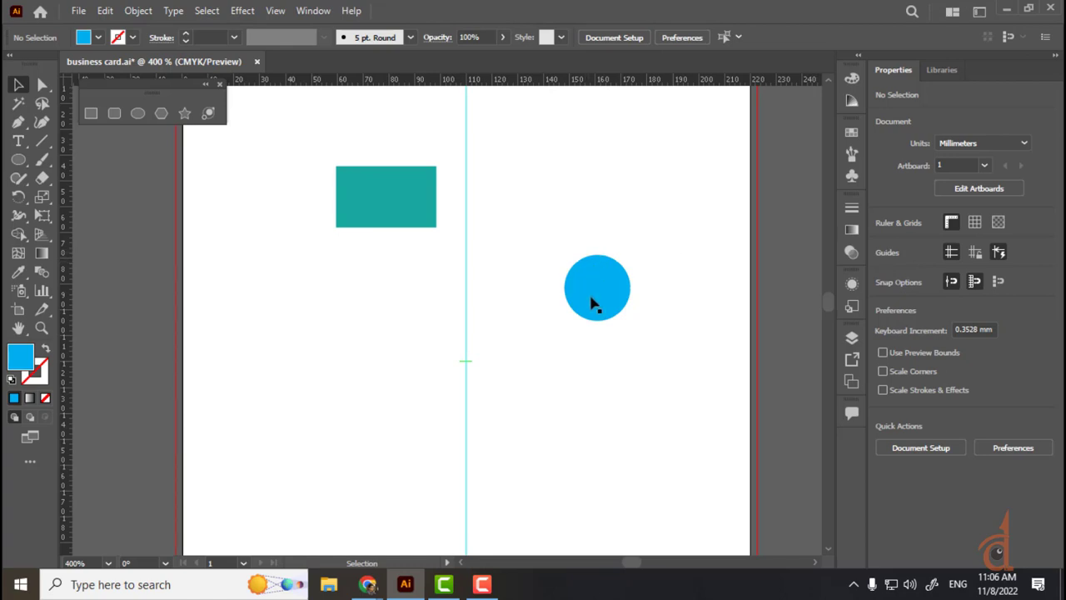
left_click_drag(593, 304, 602, 238)
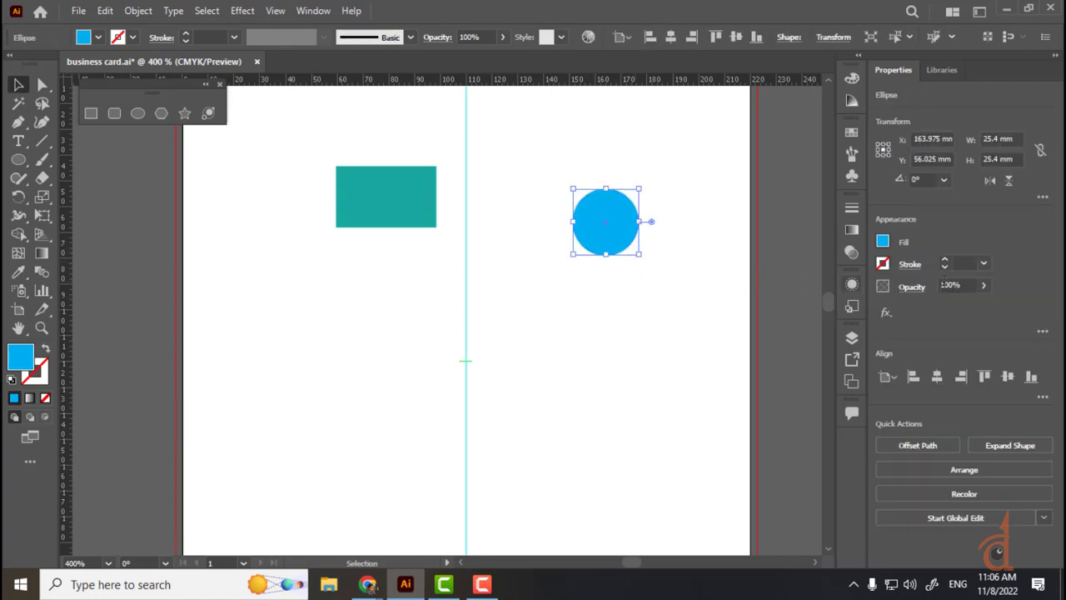
scroll(830, 287, "up", 3)
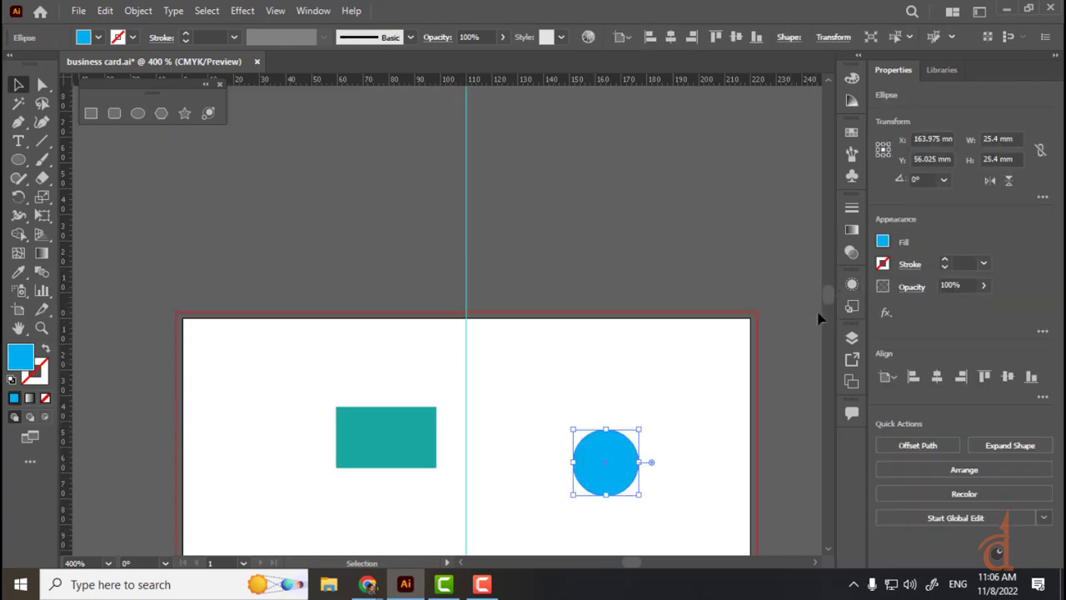
left_click_drag(829, 293, 828, 300)
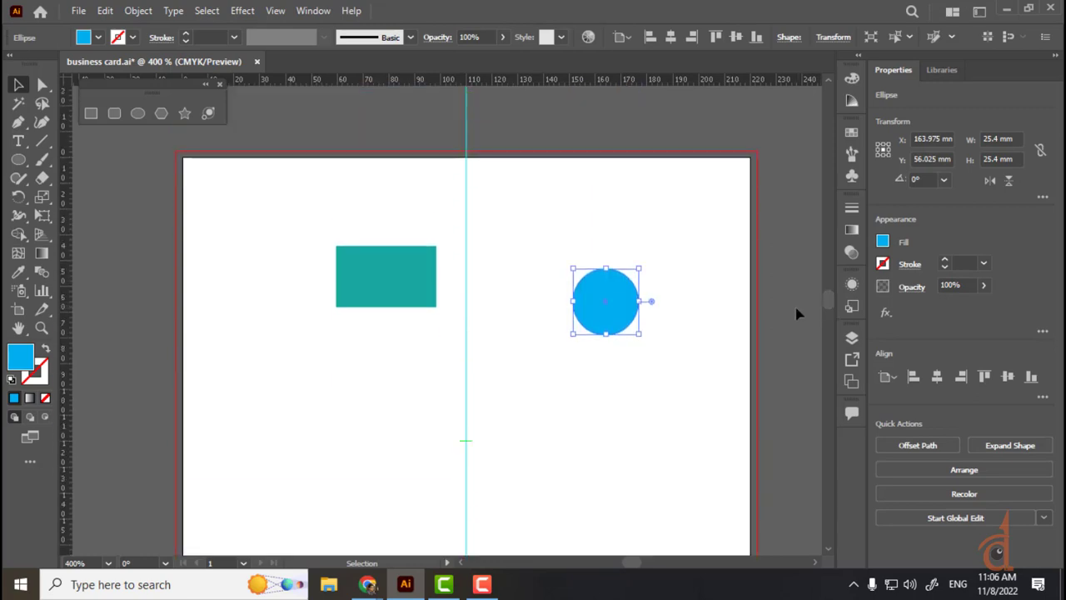
left_click(797, 312)
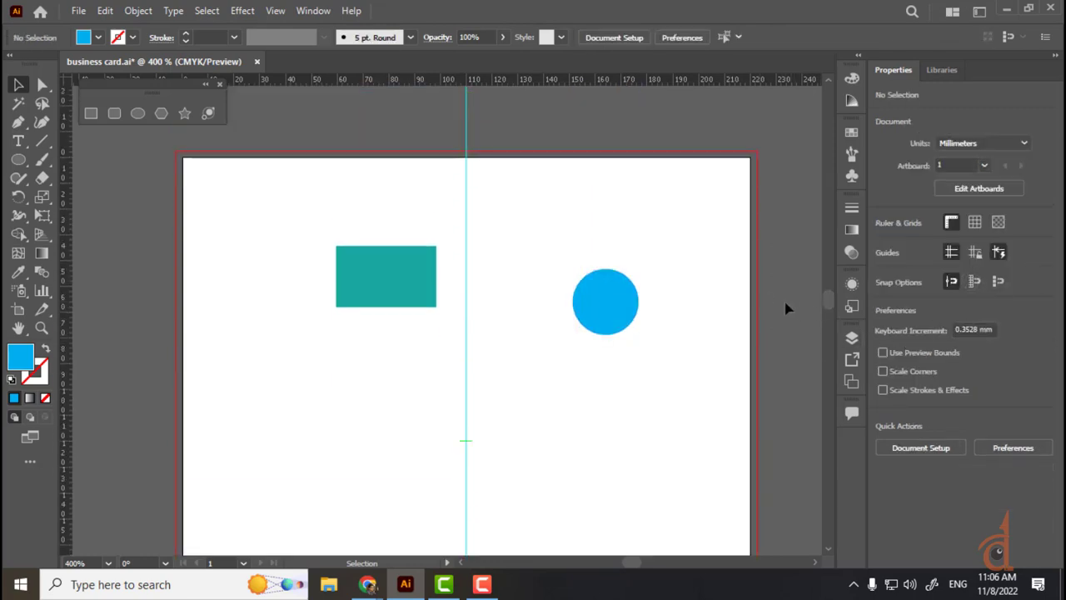
left_click_drag(591, 300, 255, 296)
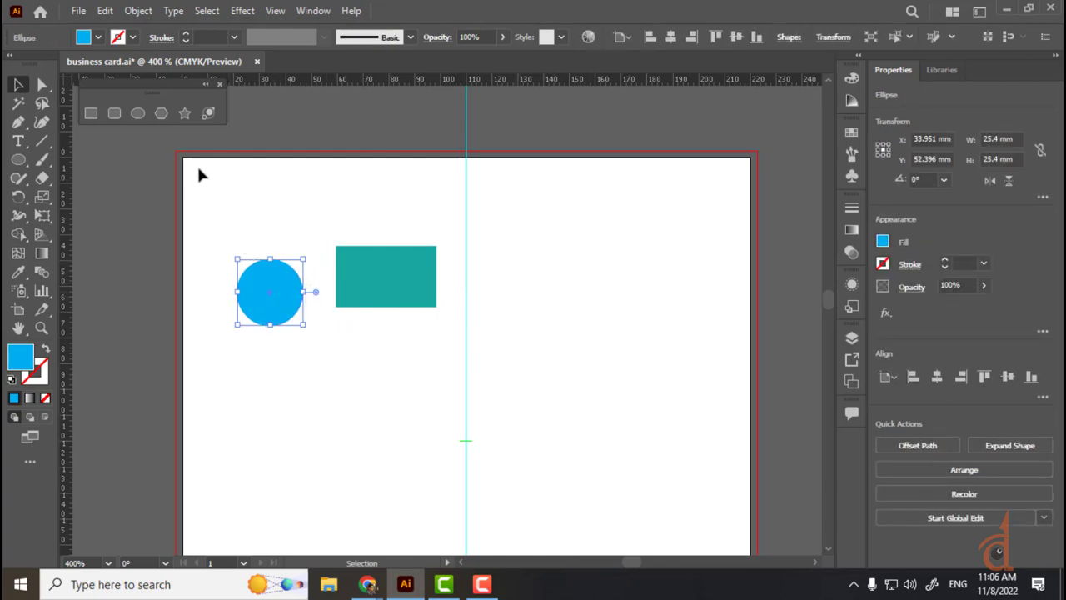
- Draw a blue seven-sided polygon about 36 mm wide over the vertical guide with the Polygon tool, adjusting the number of sides while drawing
left_click(161, 113)
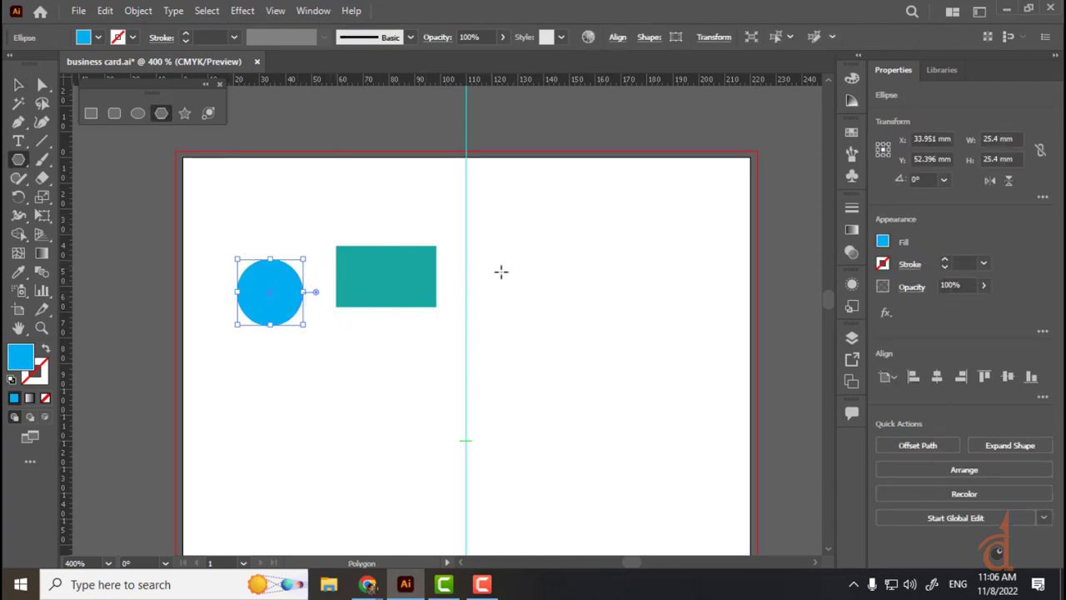
left_click_drag(497, 260, 533, 275)
key("Down")
key("Down")
key("Down")
key("Up")
key("Up")
key("Up")
key("Up")
key("Up")
key("Down")
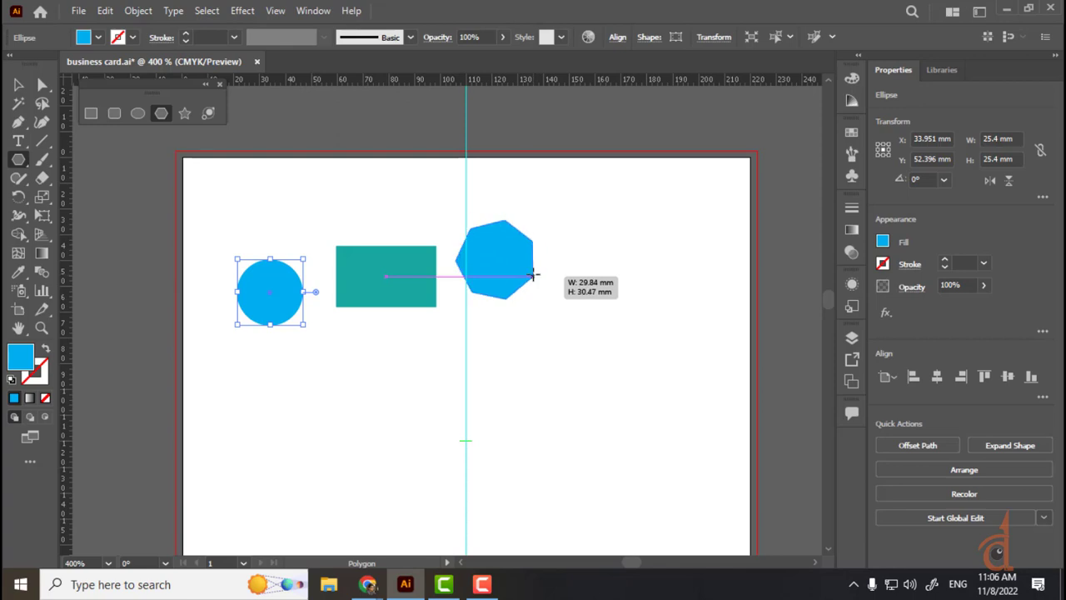
left_click_drag(533, 275, 535, 280)
left_click(14, 85)
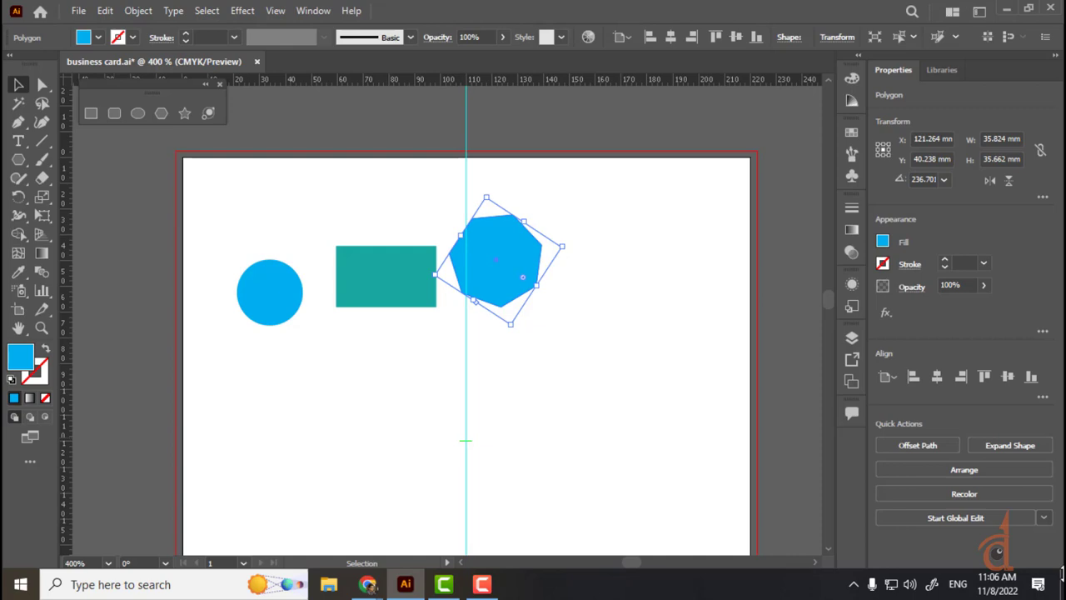
- Move the seven-sided polygon slightly down and right, delete it, and select the blue circle
left_click_drag(517, 275, 537, 290)
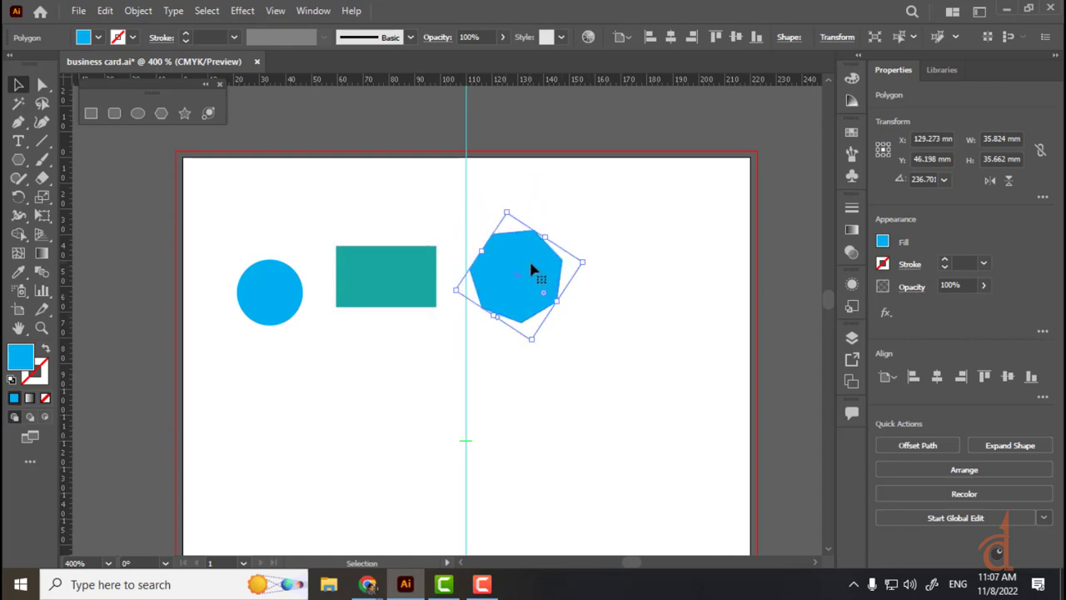
key("Delete")
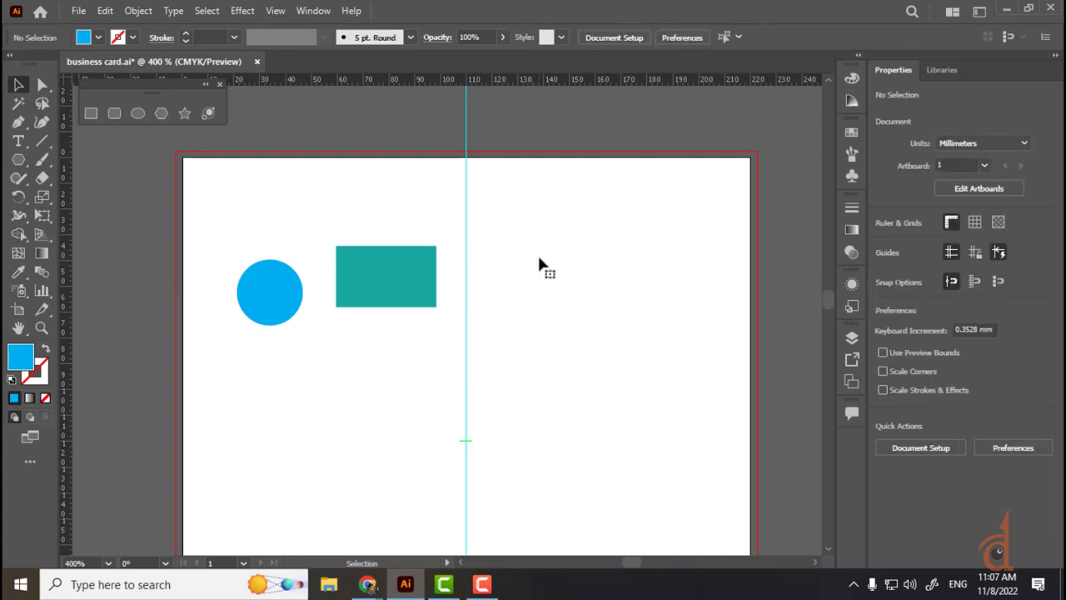
left_click(341, 281)
left_click(286, 316)
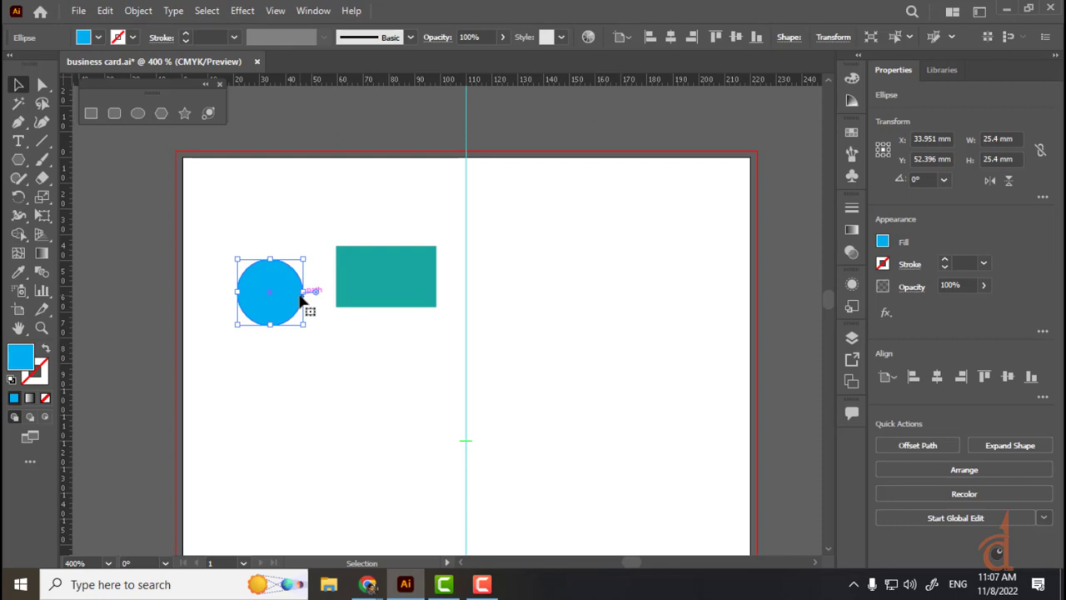
- Pan around the artboard with the Hand tool and return to the Selection tool
left_click_drag(511, 321, 488, 247)
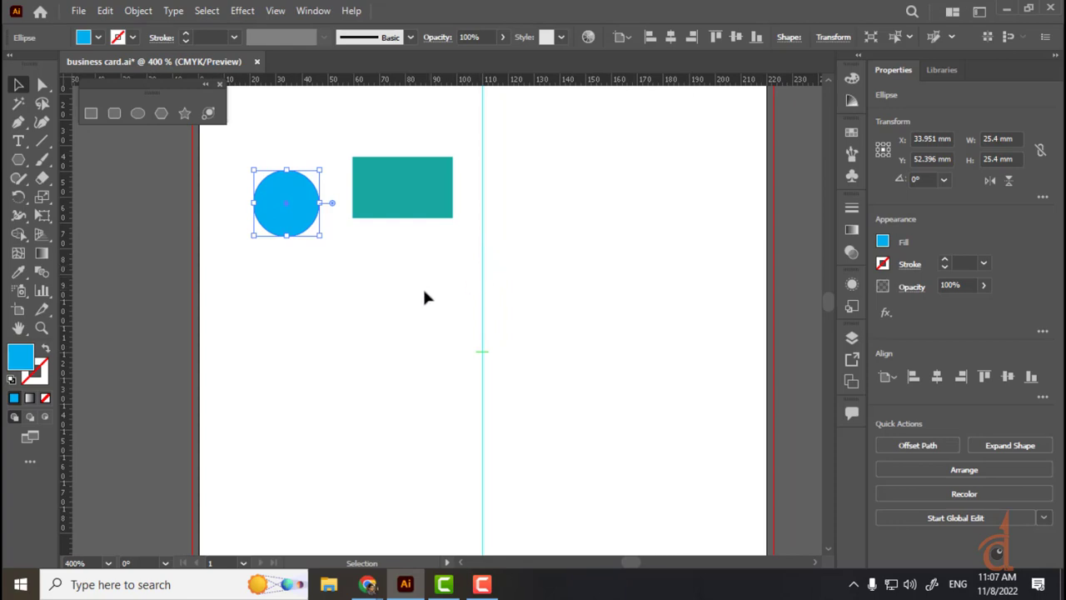
left_click(19, 327)
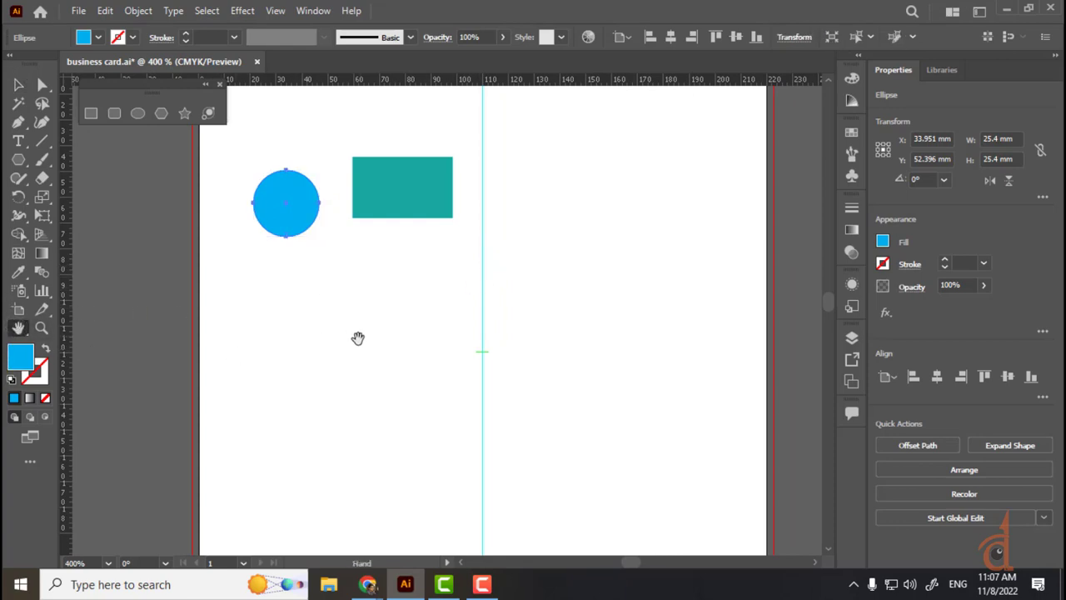
left_click_drag(357, 336, 372, 317)
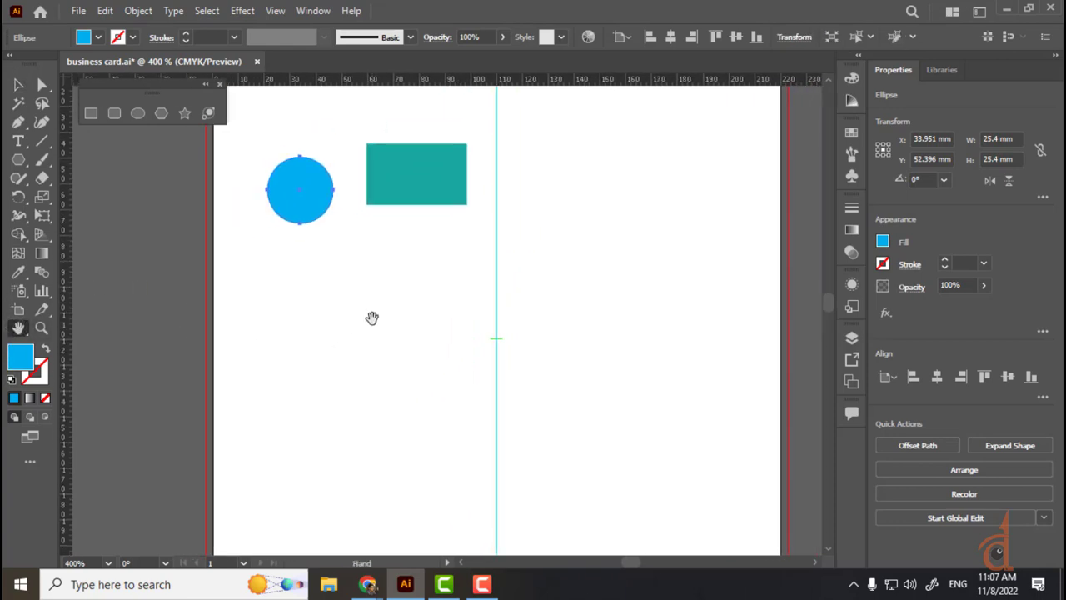
key("v")
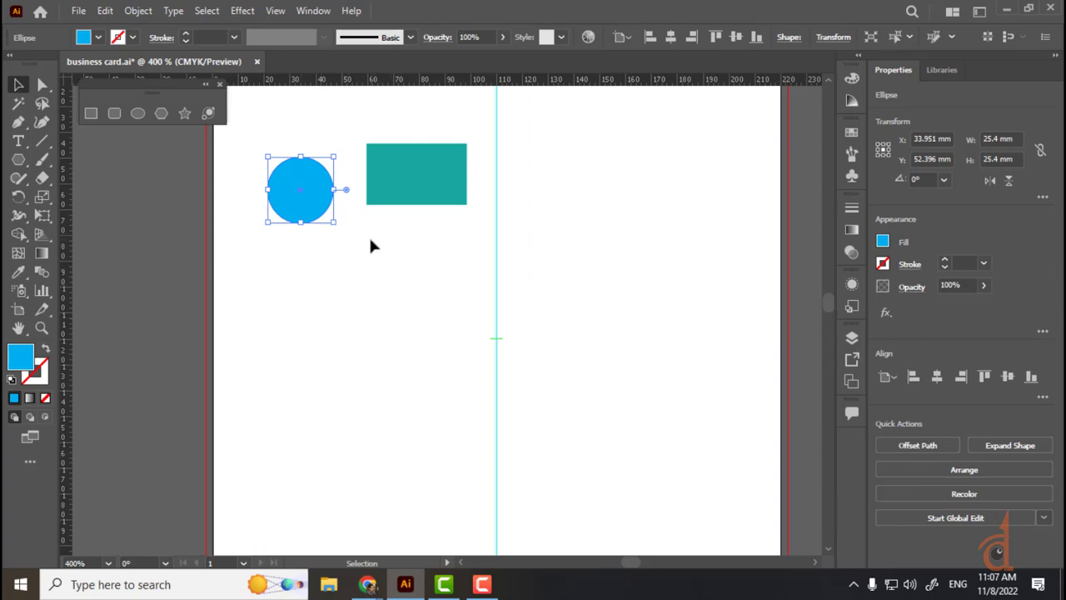
key("h")
mouse_move(355, 283)
left_mouse_down()
mouse_move(381, 286)
mouse_move(363, 284)
left_mouse_up()
key("v")
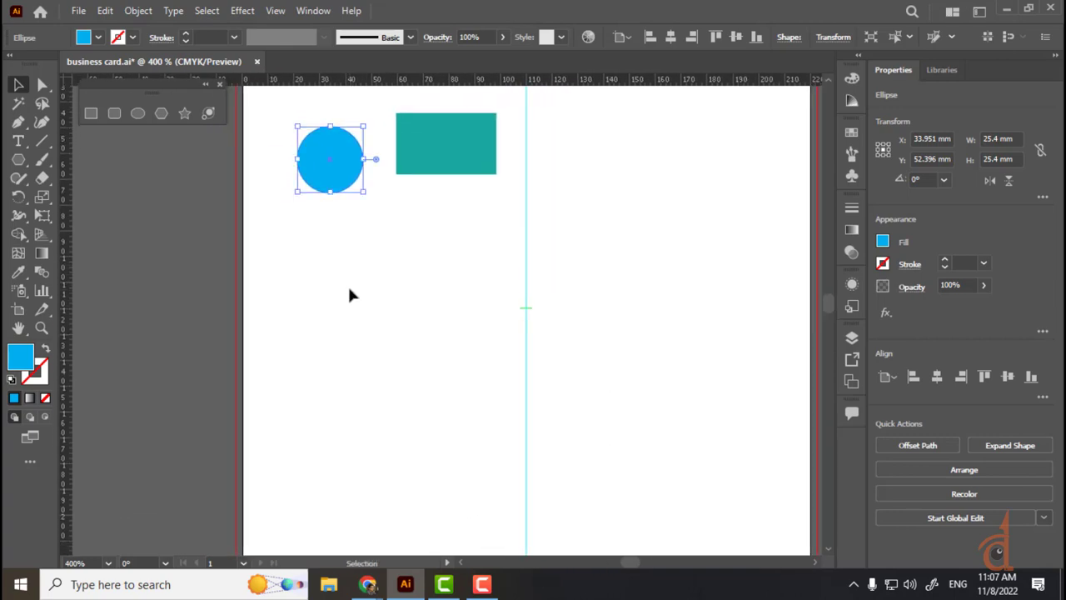
- Zoom in and out on the circle and rectangle, return to 400 % and pan the artboard back into view
key("ctrl+plus")
key("ctrl+plus")
key("ctrl+plus")
key("ctrl+minus")
key("ctrl+minus")
key("ctrl+minus")
key("ctrl+minus")
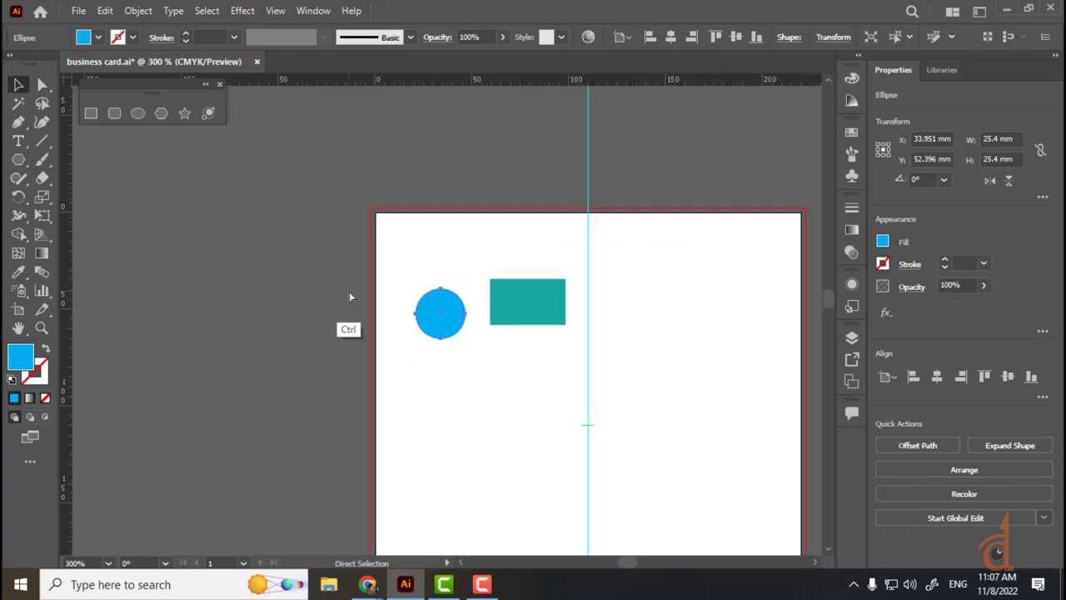
key("ctrl+plus")
key("ctrl+plus")
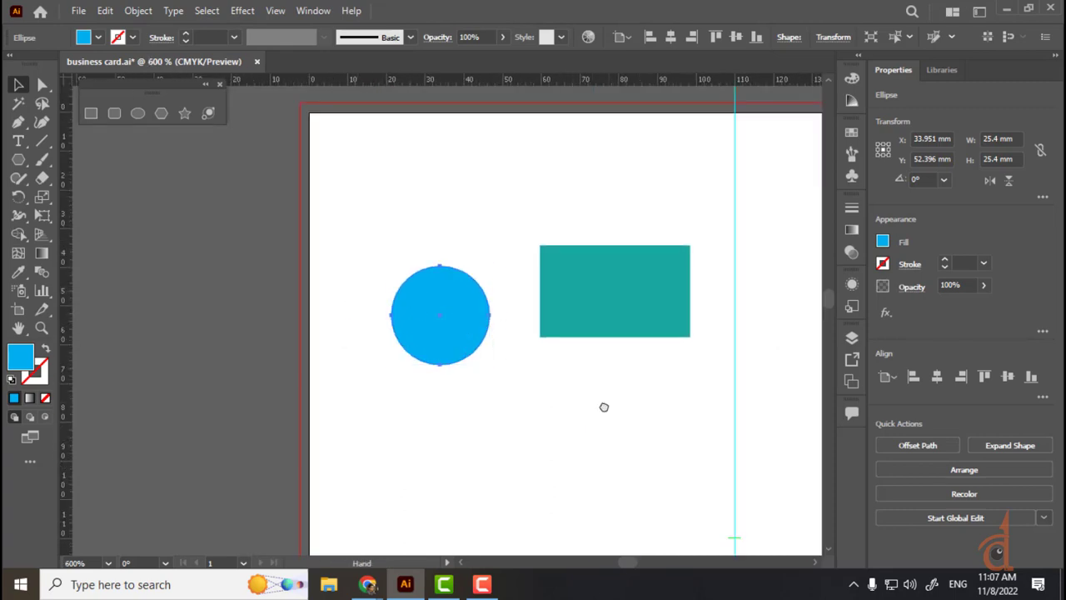
left_click_drag(604, 407, 459, 374)
key("ctrl+minus")
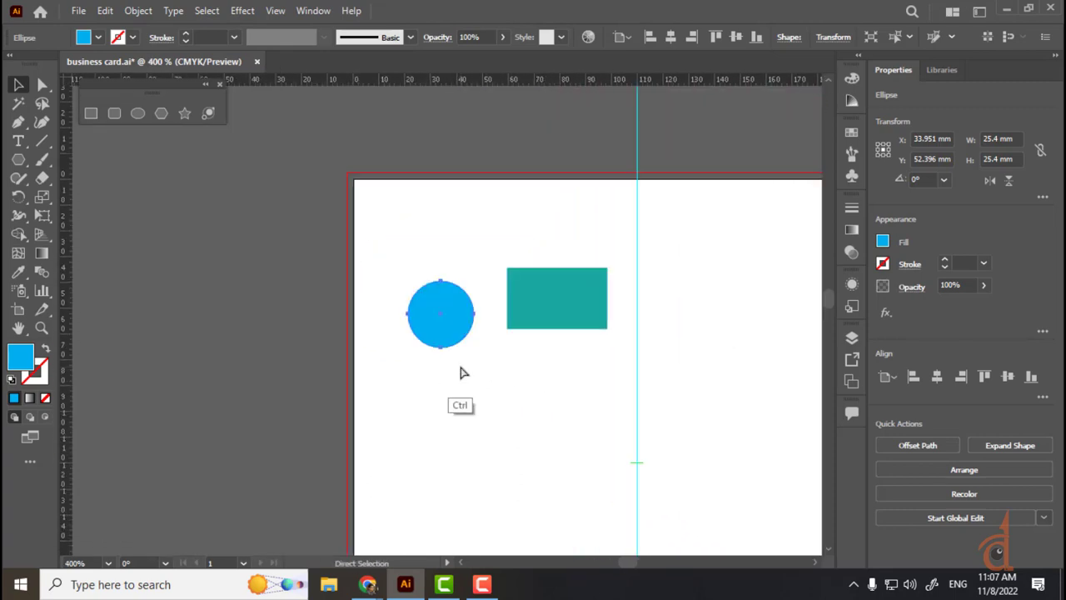
left_click_drag(564, 369, 433, 290)
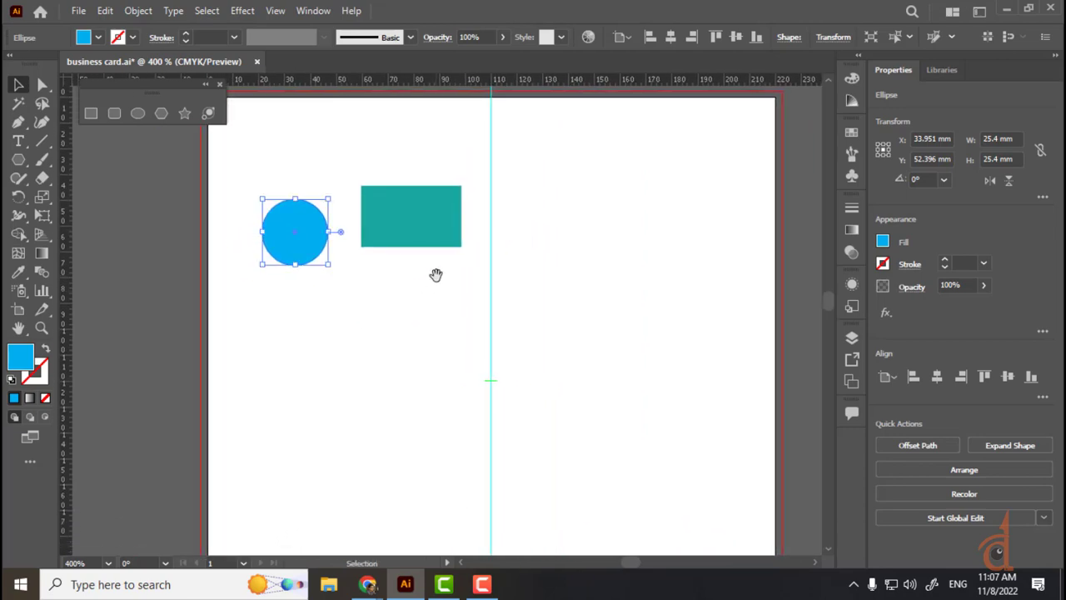
- Select the blue circle and the teal rectangle together and delete them
left_click(368, 369)
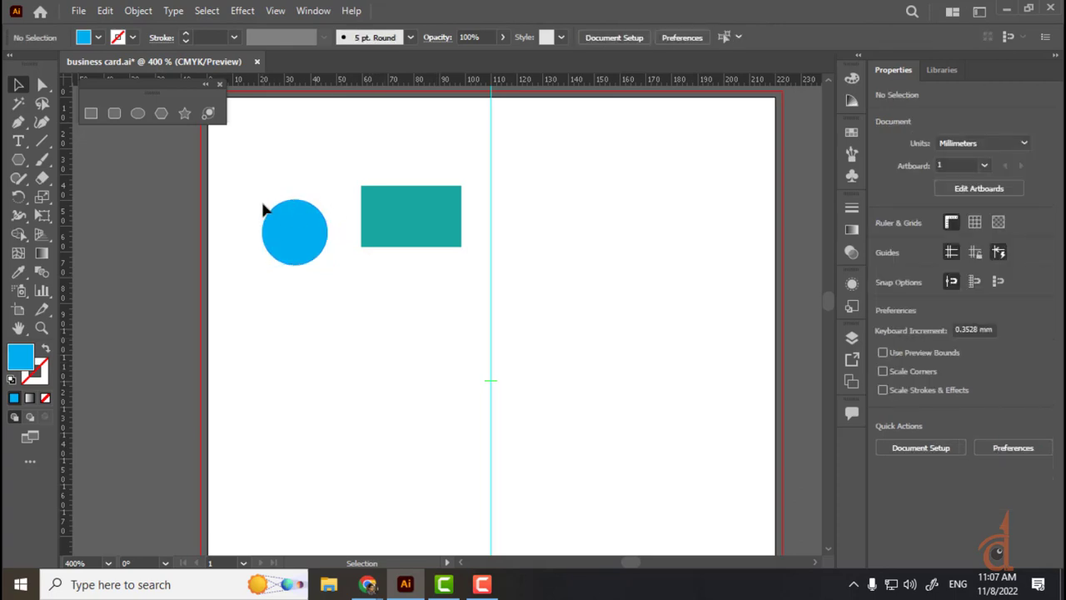
left_click_drag(265, 210, 417, 255)
key("Delete")
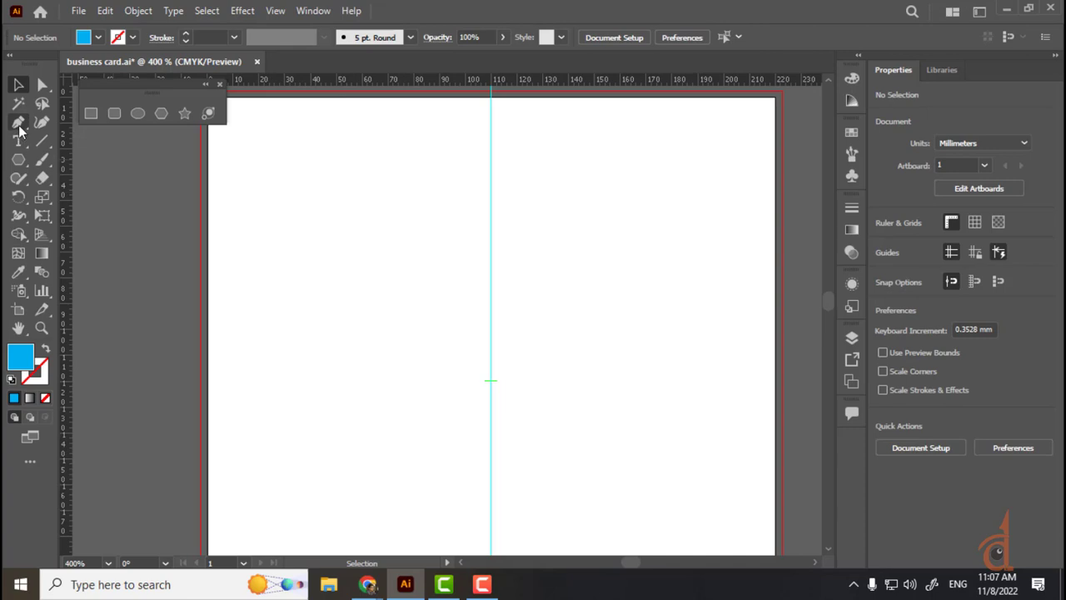
- Switch to Chrome and search the web for "logo concept" in place of the business card size query
mouse_move(367, 584)
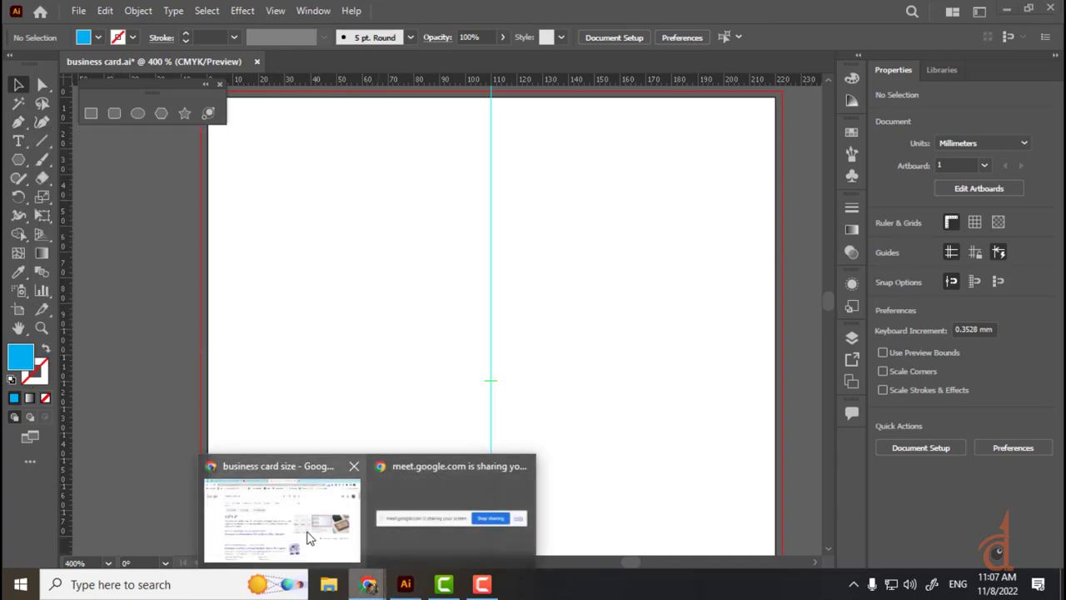
left_click(308, 538)
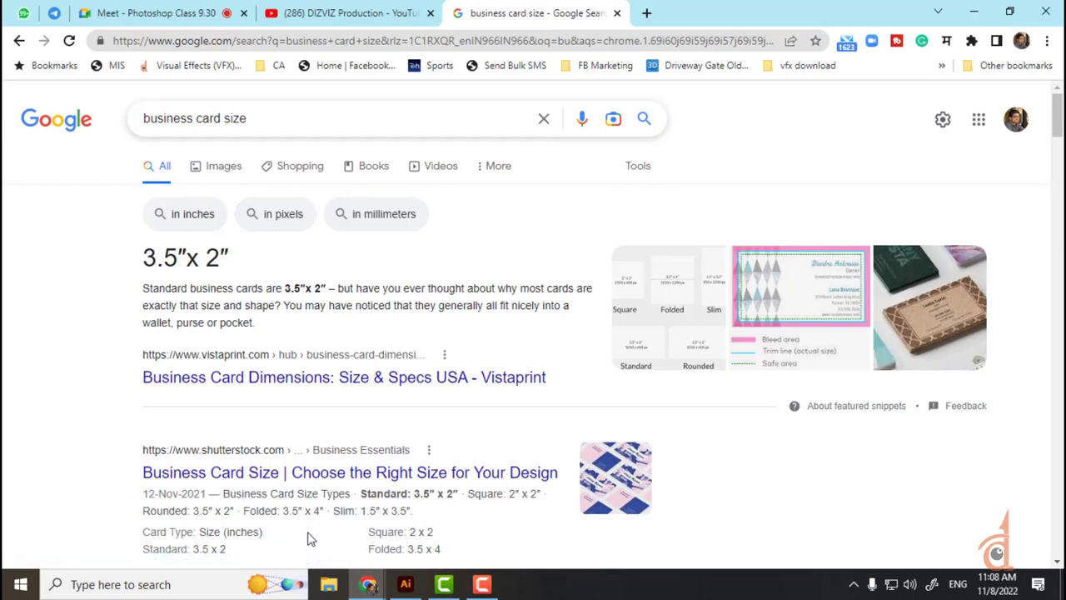
left_click(324, 119)
key("ctrl+a")
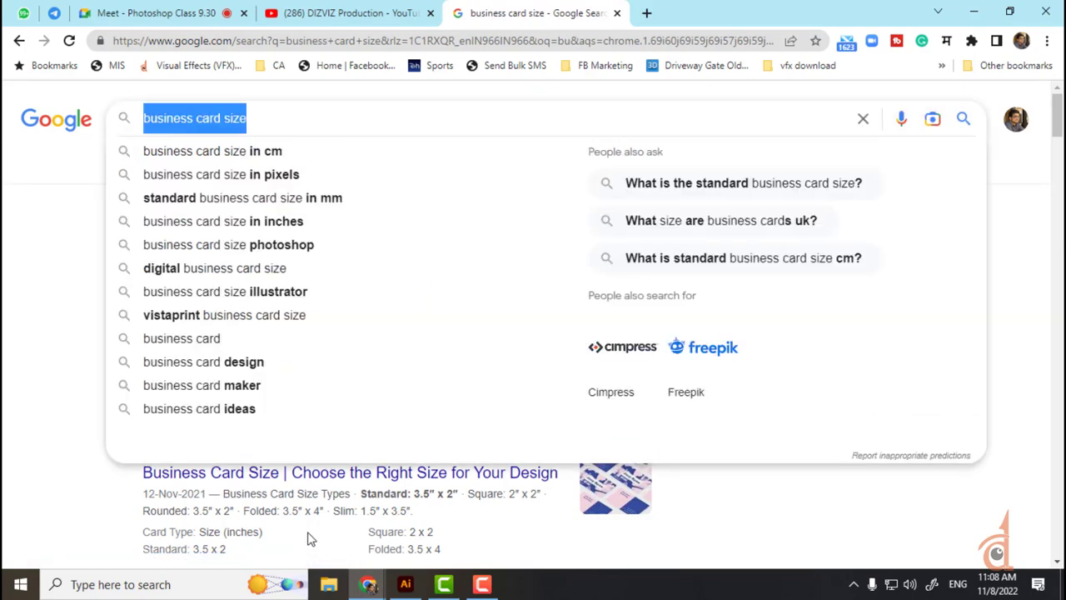
type("lo")
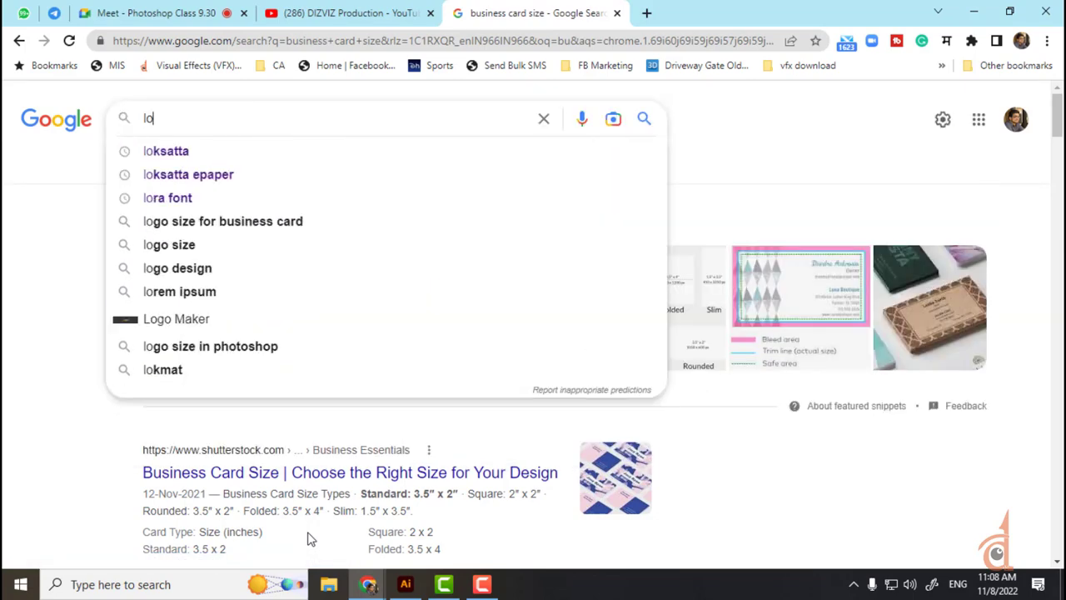
type("go conv")
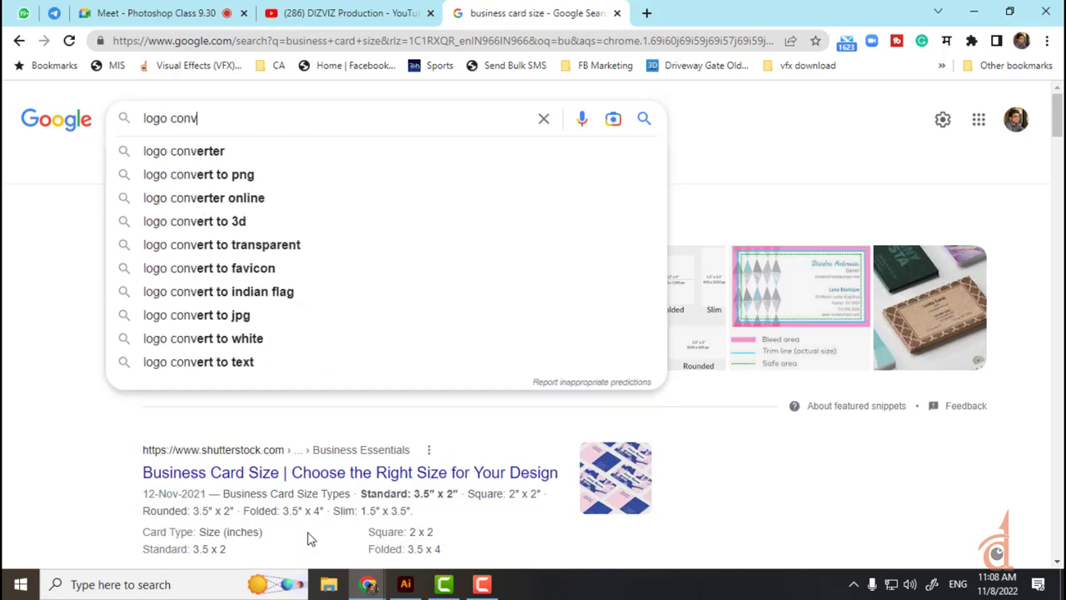
key("BackSpace")
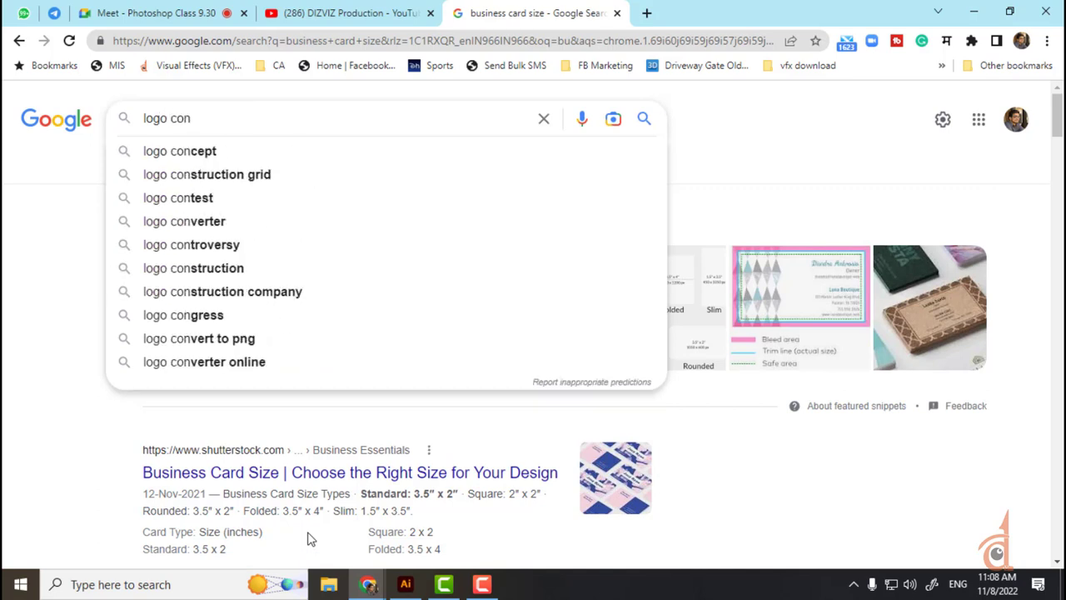
type("cept")
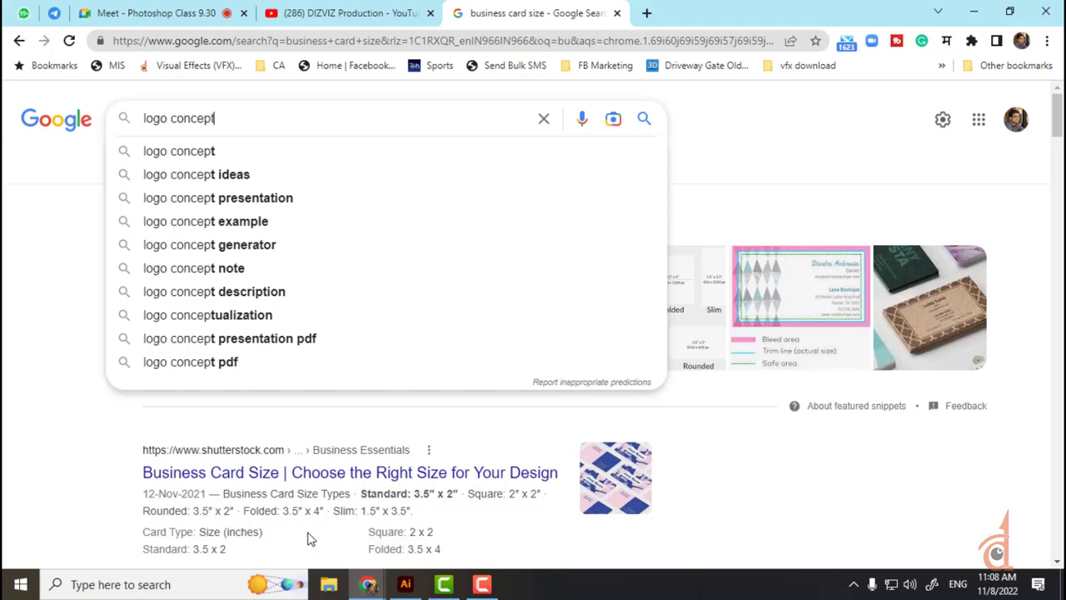
key("Return")
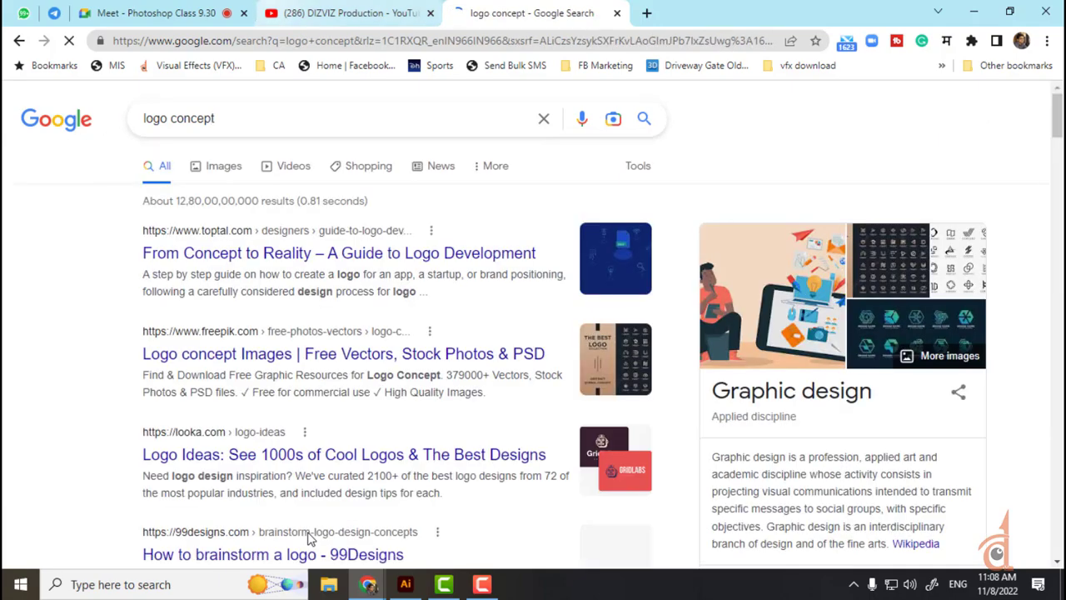
- Open the Gmail inbox in a new browser tab
left_click(644, 13)
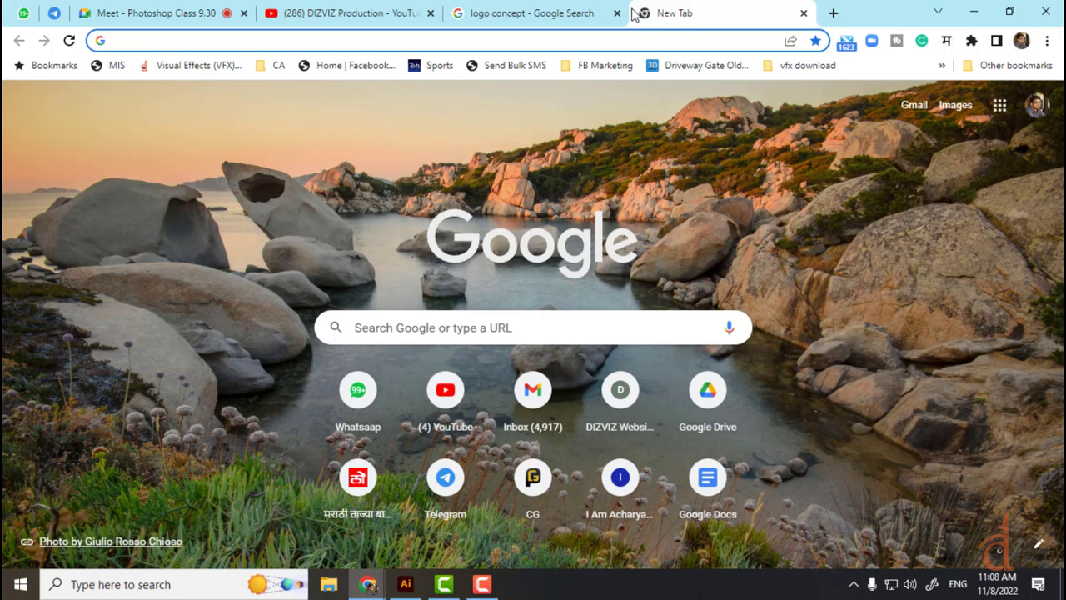
type("g")
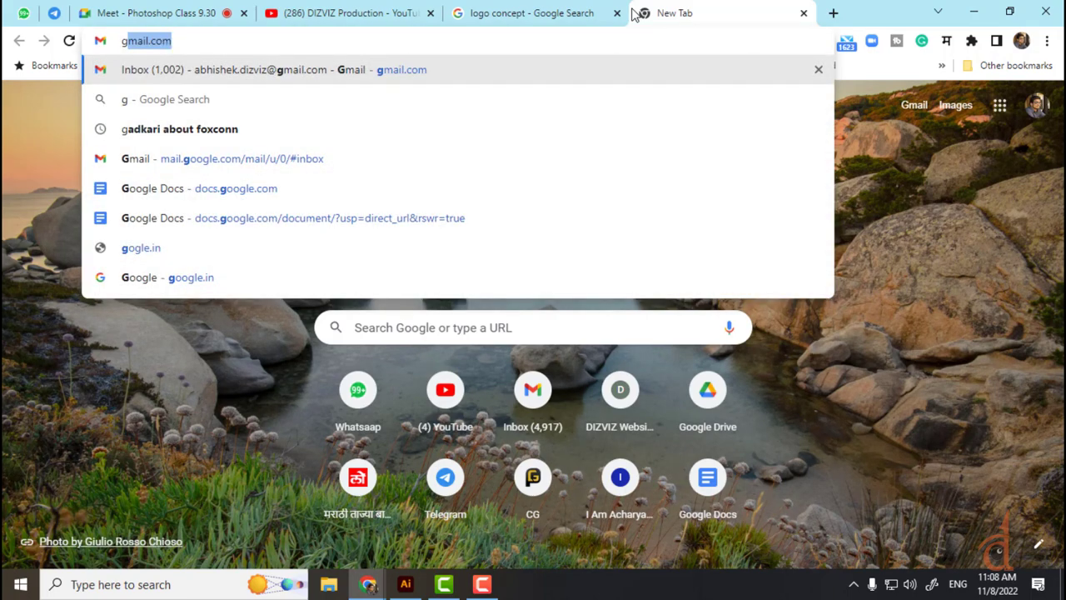
key("Return")
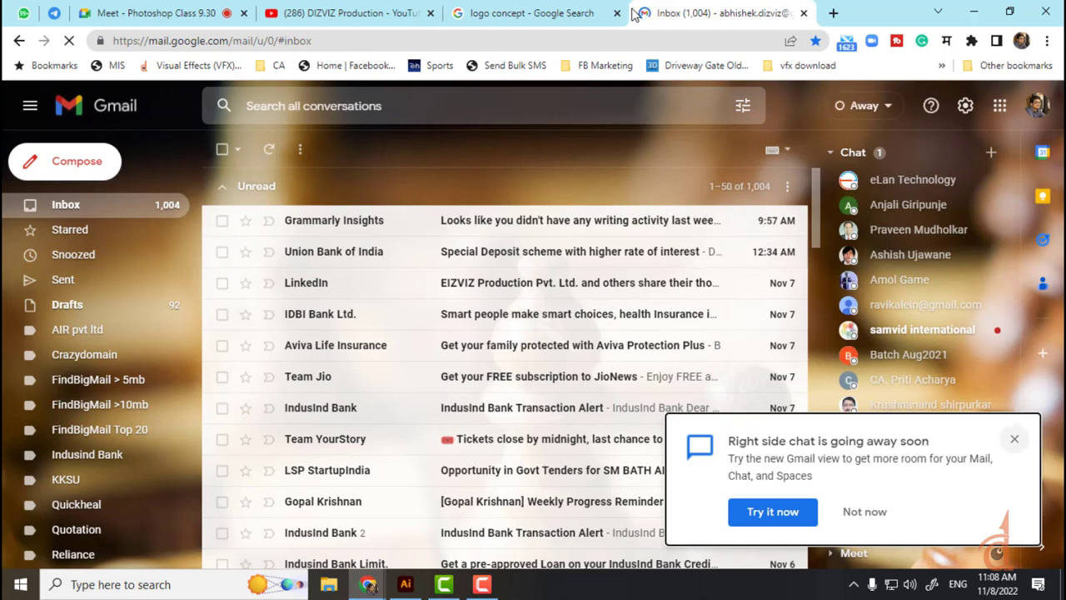
- Look through the inbox from the unread messages down to the end of the Everything else section
key("Down")
key("Down")
key("Down")
key("Down")
key("Down")
key("Down")
key("Down")
key("Down")
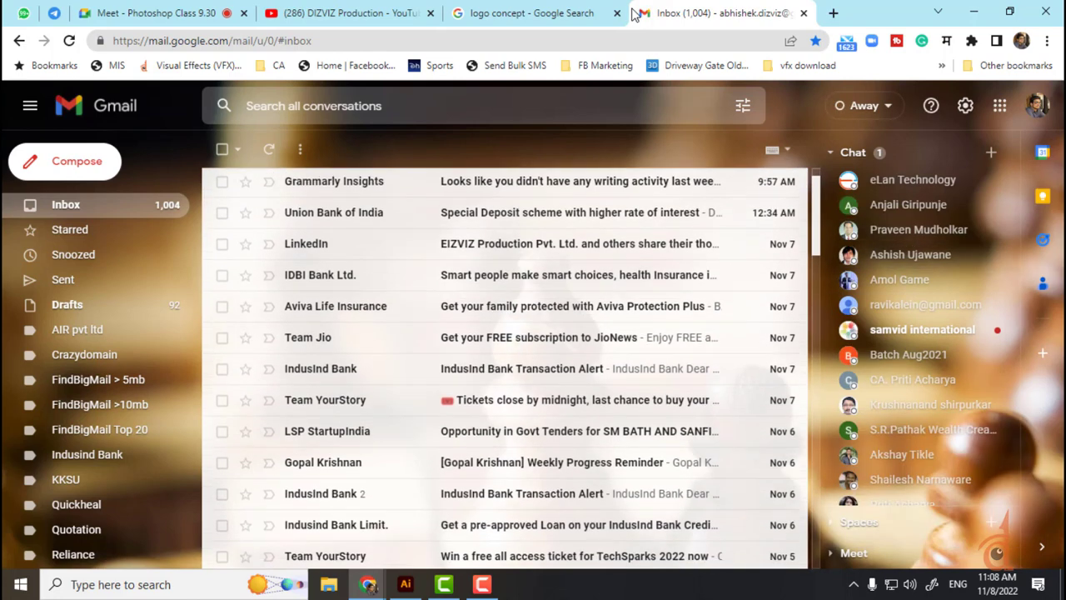
scroll(635, 14, "down", 11)
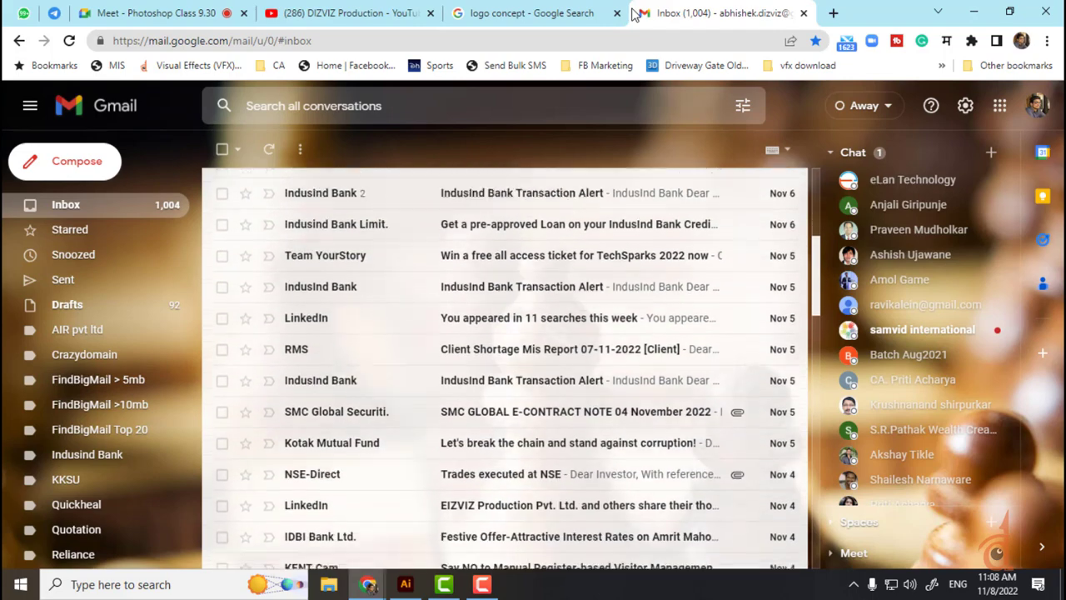
key("Down")
key("Down")
key("Down")
key("Down")
key("Down")
key("Down")
key("Down")
key("Down")
key("Down")
key("Down")
key("Down")
key("Down")
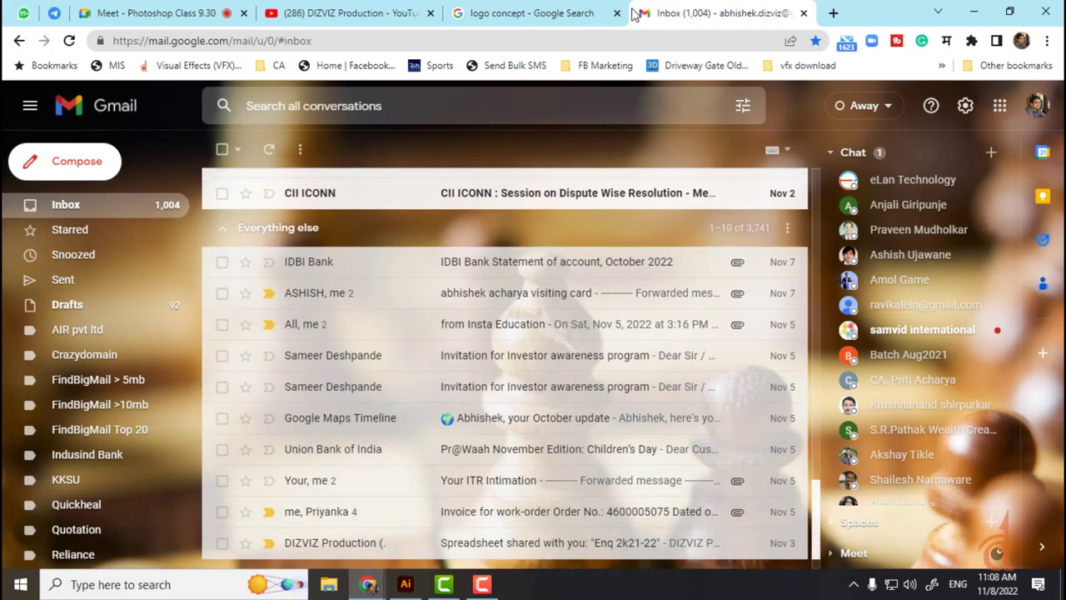
key("Down")
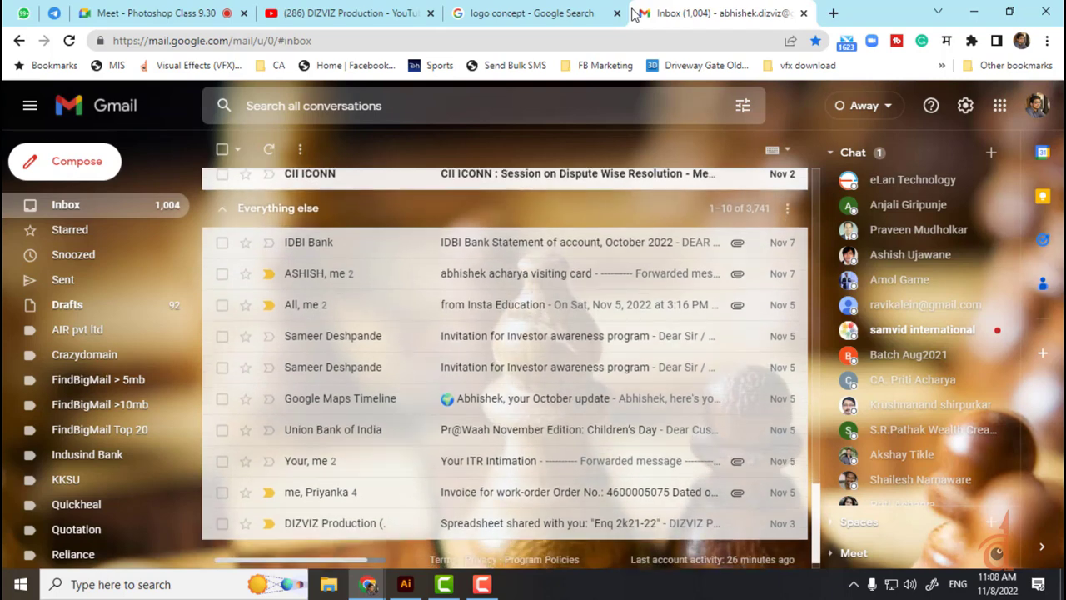
scroll(505, 465, "down", 1)
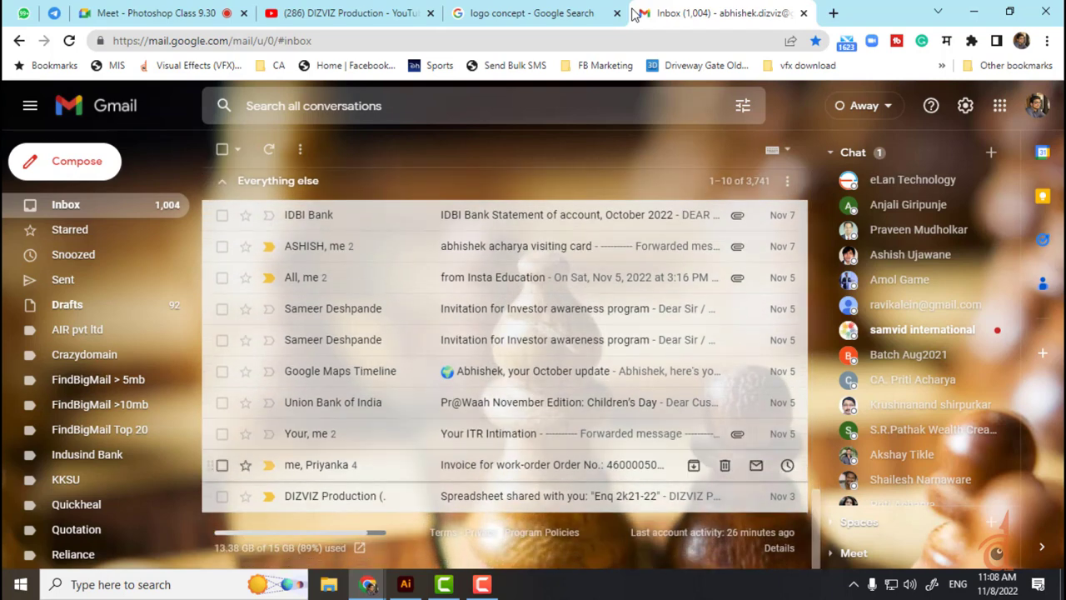
key("Down")
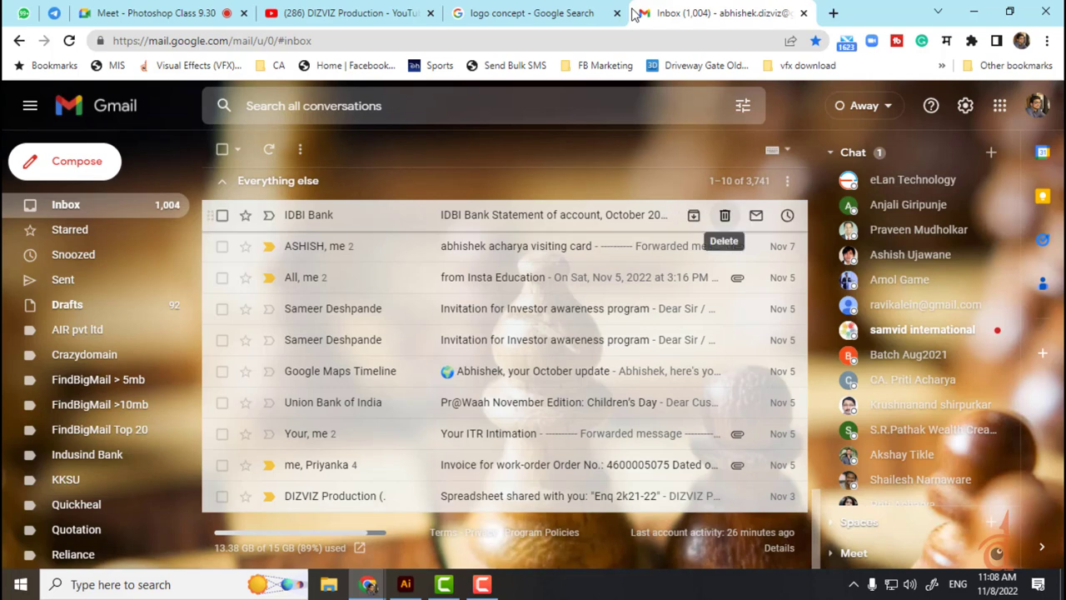
- Search the mailbox for "logo" and open the "Logo Final Design" message at its attachment
type("/")
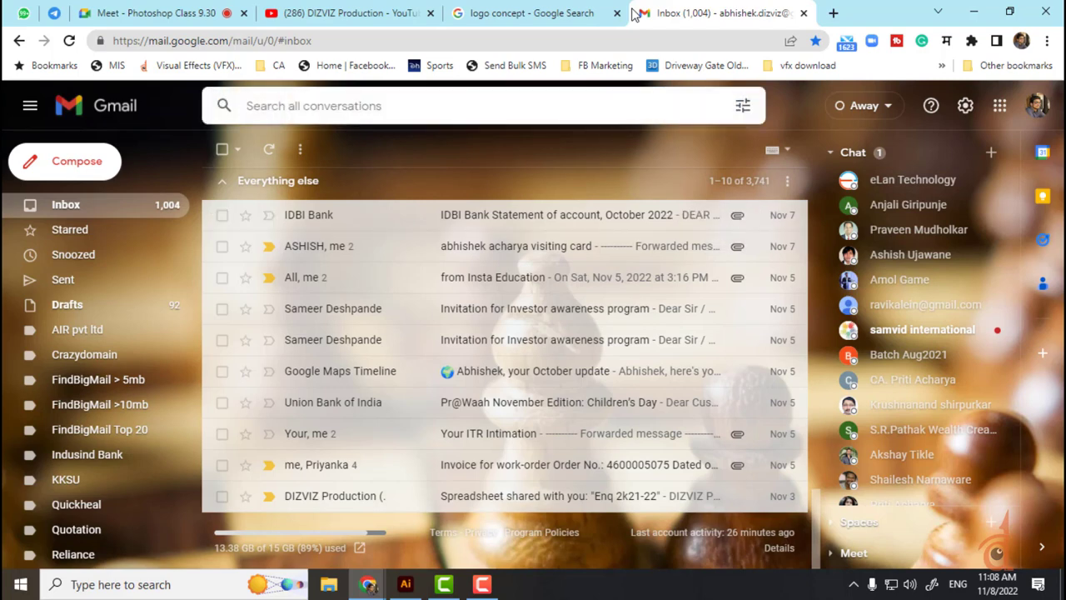
type("logo")
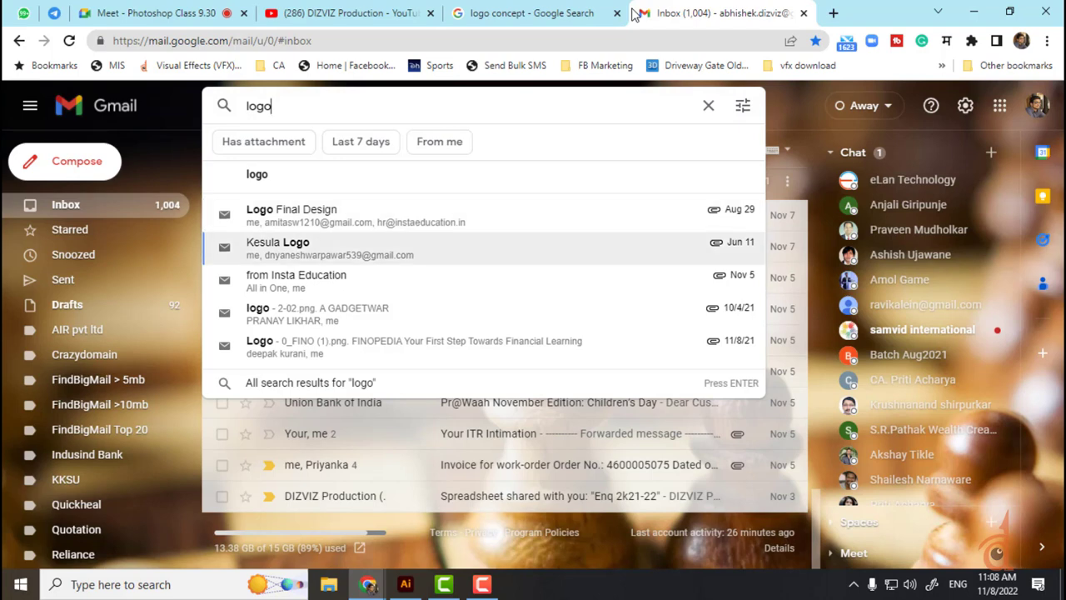
key("Down")
key("Return")
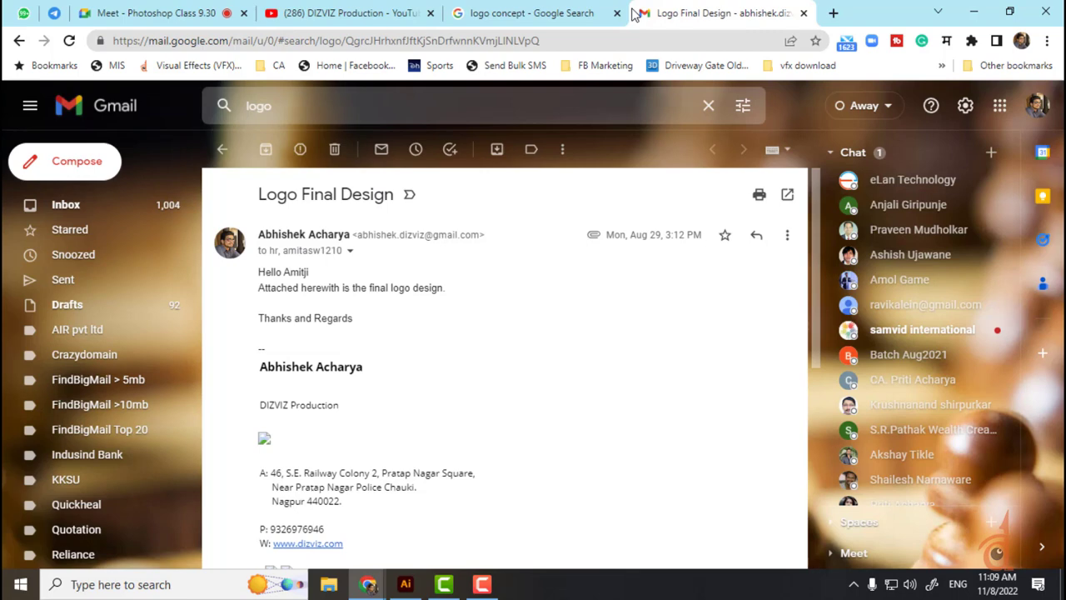
scroll(504, 369, "down", 5)
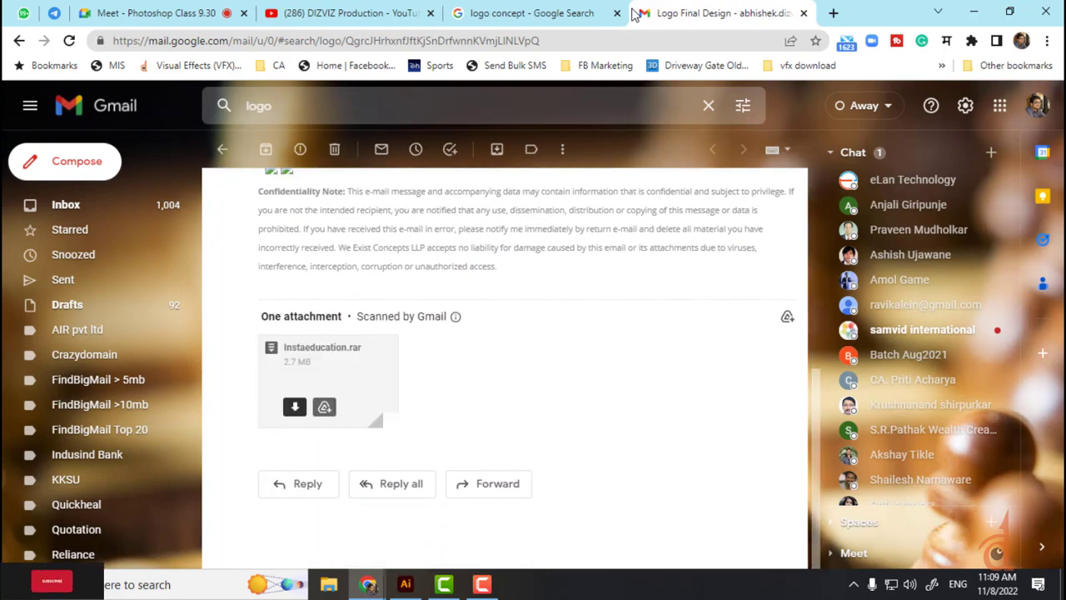
- Download the Instaeducation.rar attachment and show it in its download folder
left_click(295, 407)
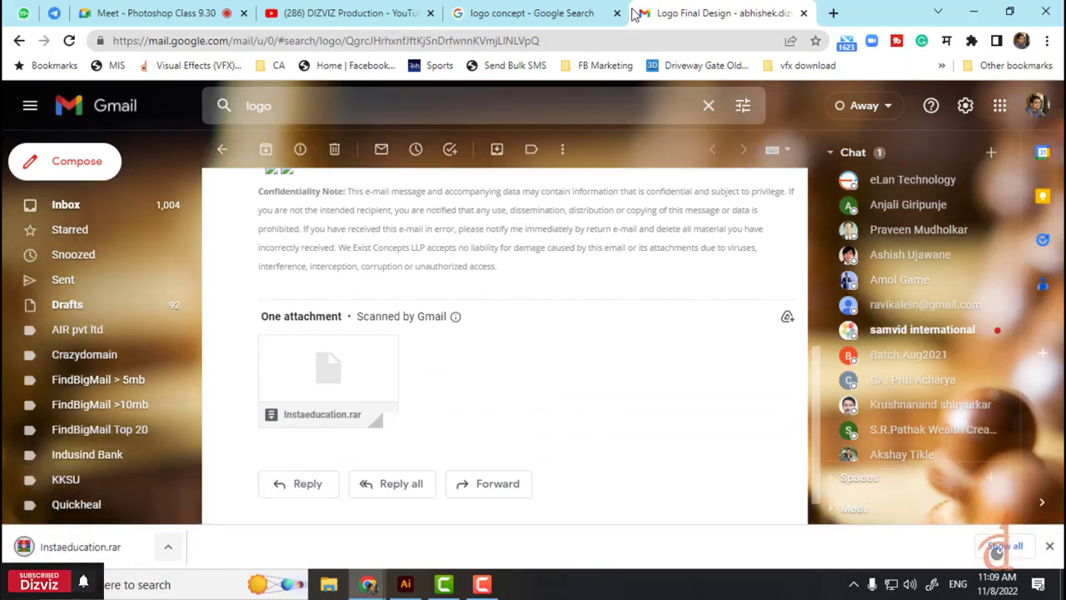
left_click(167, 547)
left_click(139, 481)
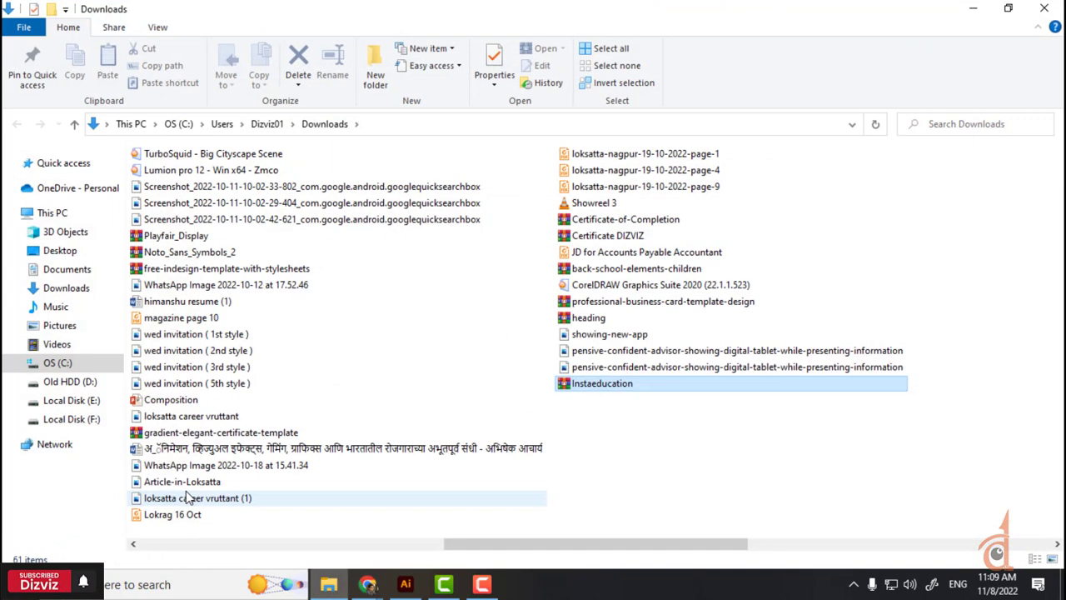
- Open the Instaeducation folder inside the downloaded archive and open IOGO DESIGN final draft 3.eps from it in Illustrator
double_click(641, 385)
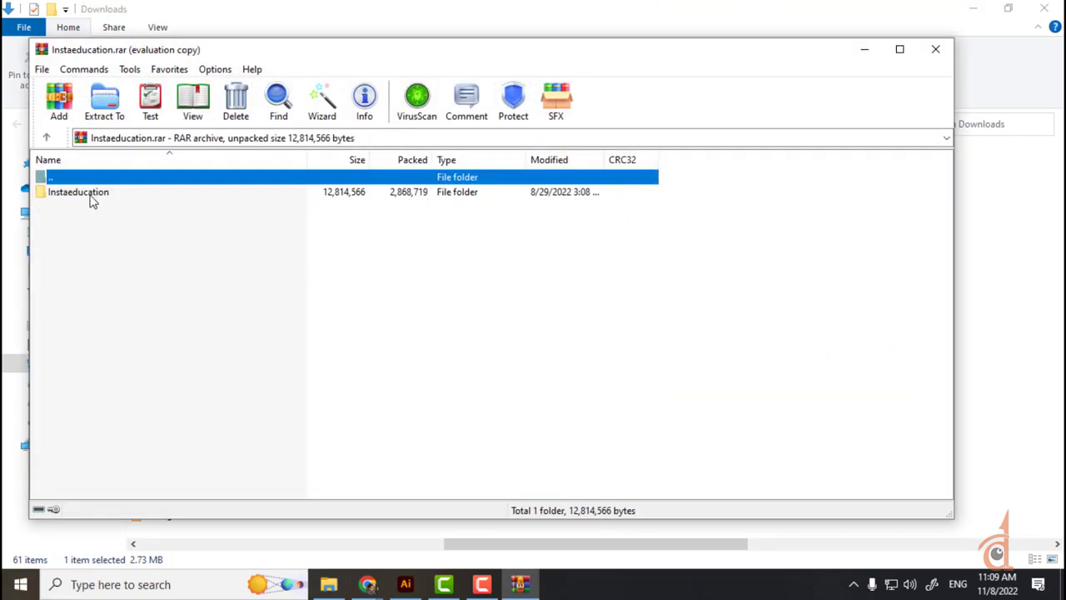
left_click(591, 295)
double_click(57, 191)
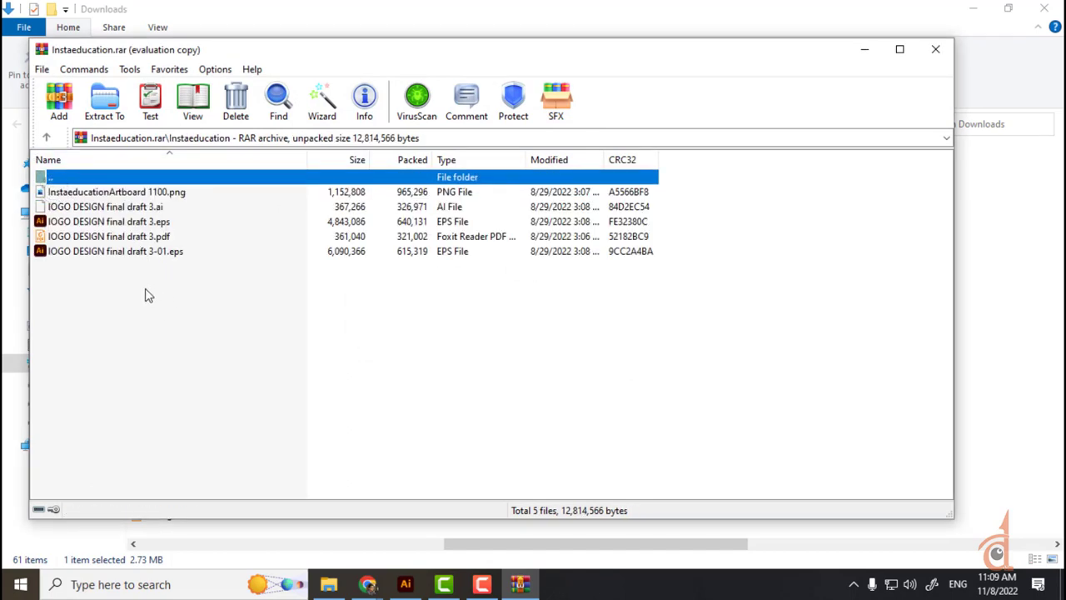
double_click(153, 222)
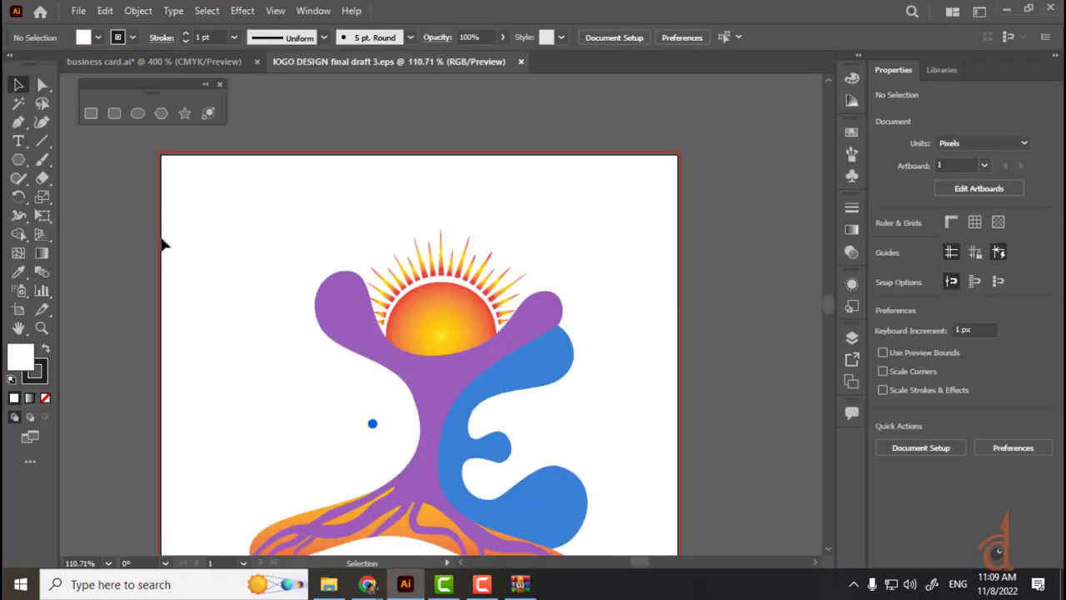
scroll(827, 313, "down", 3)
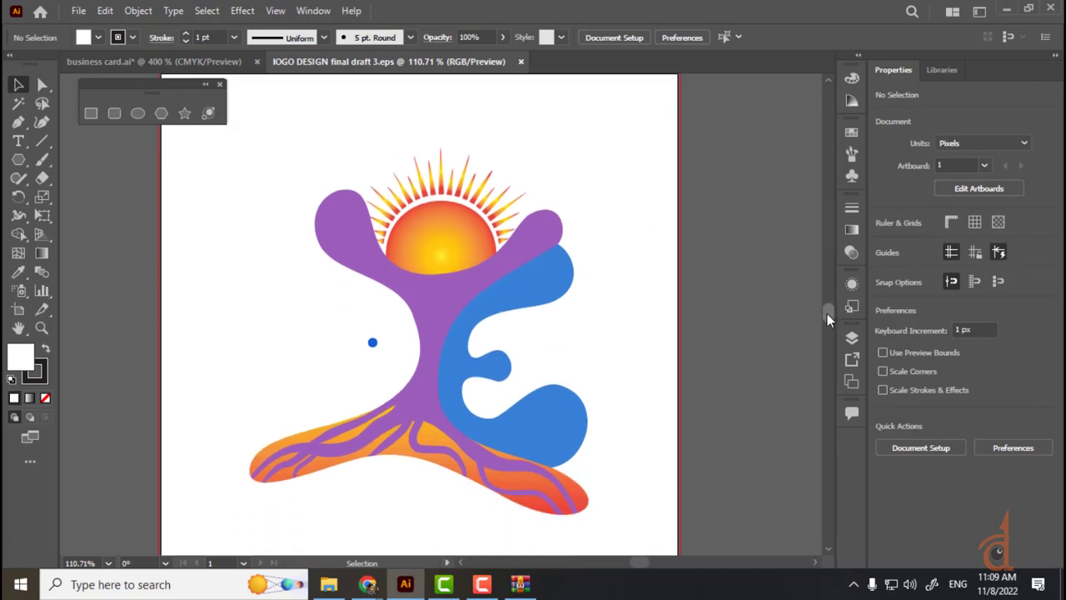
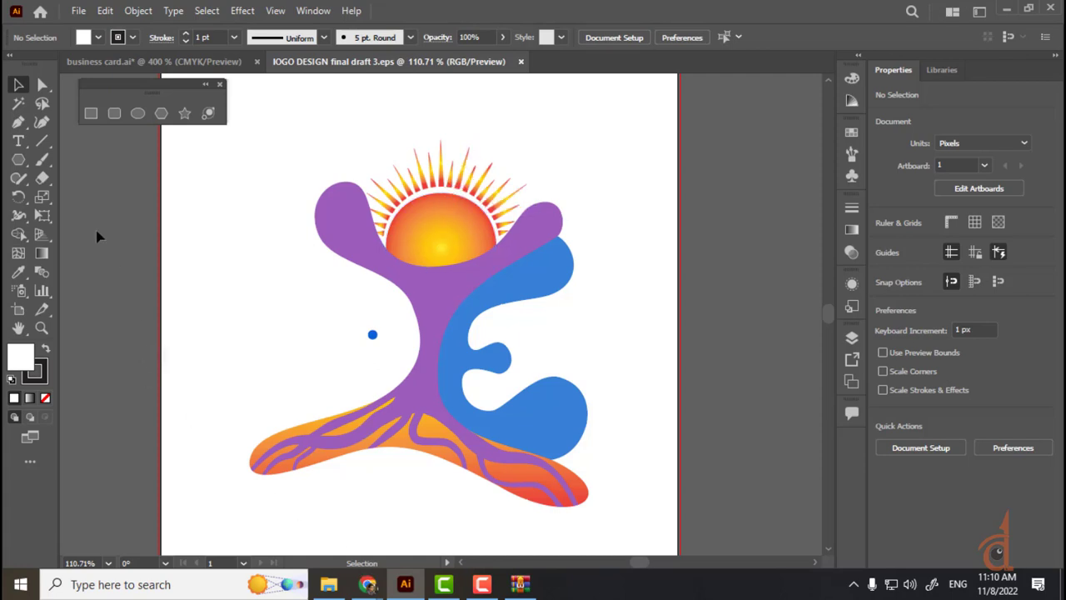
- Draw a many-pointed starburst with long thin spikes beside the logo, over the artboard's left edge, about 1216 × 1211 px
left_click(16, 164)
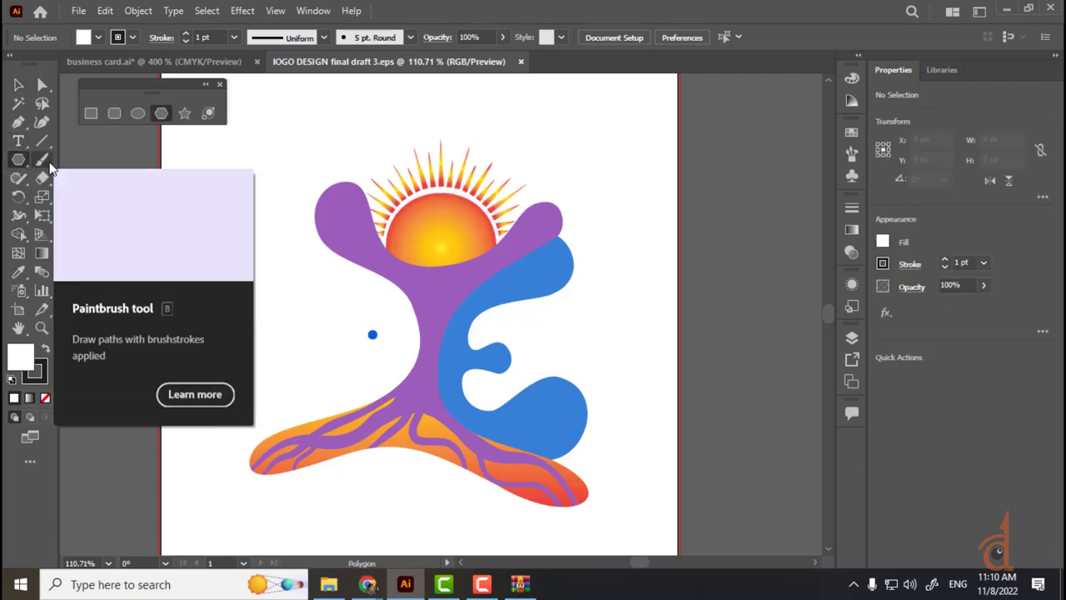
left_click(186, 114)
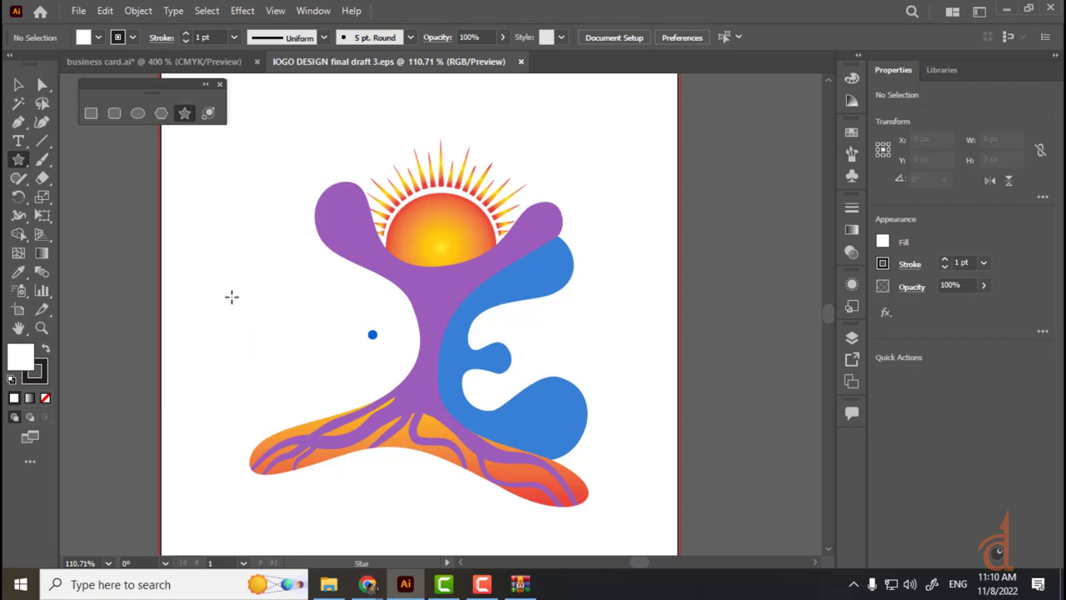
left_click_drag(231, 298, 288, 379)
key("Up")
key("Up")
key("Up")
key("Up")
key("Up")
key("Up")
key("Up")
key("Up")
key("Up")
key("Up")
key("Up")
key("Up")
key("Up")
key("Up")
key("Up")
key("Up")
key("Up")
key("Up")
key("Up")
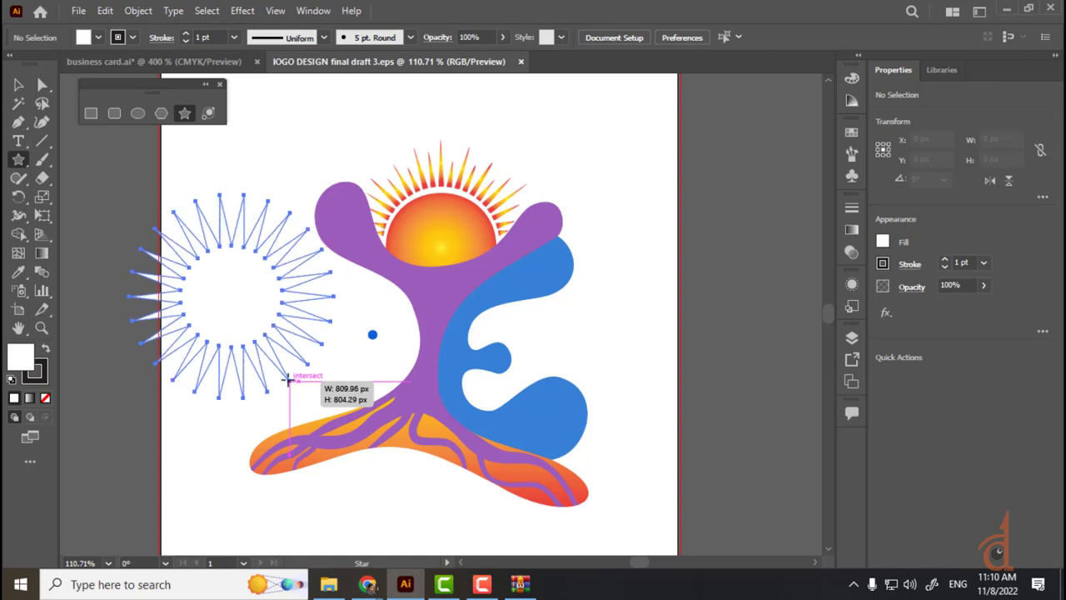
left_click_drag(287, 379, 315, 439)
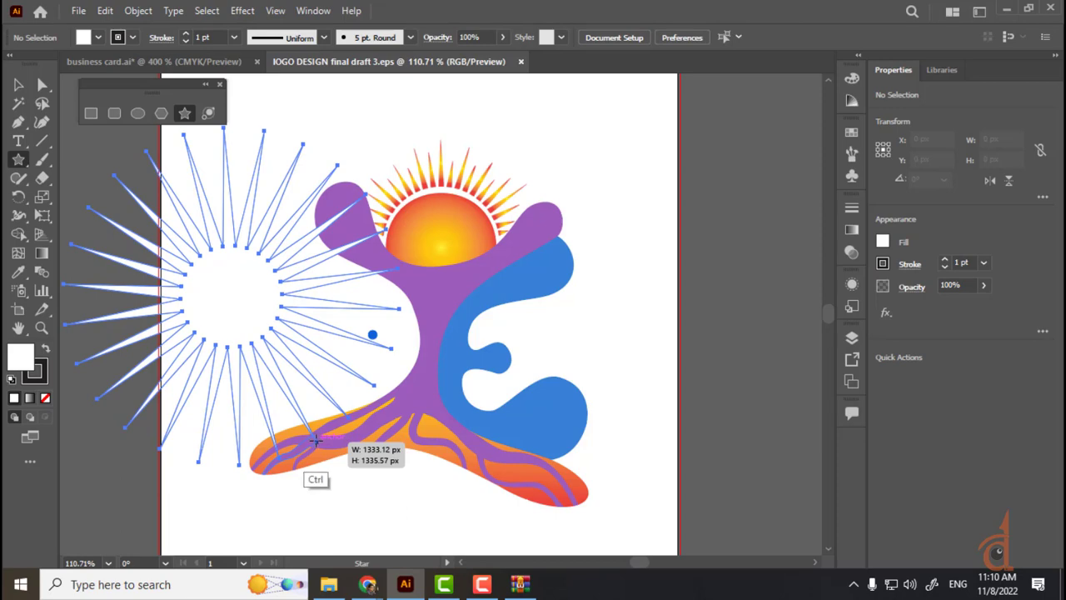
left_click_drag(315, 440, 314, 425)
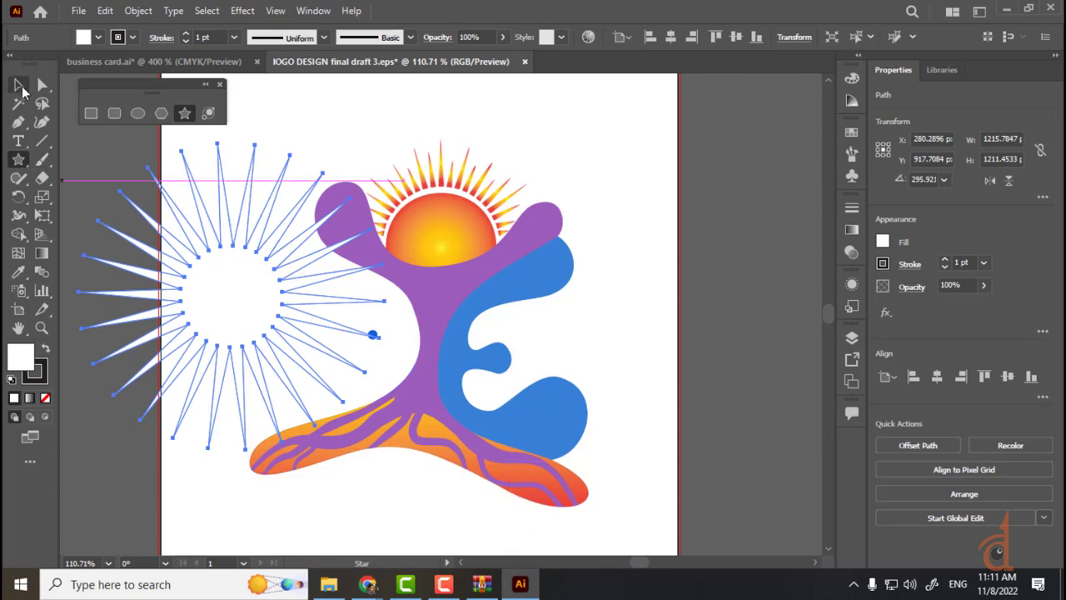
- Move the starburst off the artboard onto the empty canvas to its left, at about X -735 px, Y 983 px
left_click(18, 85)
left_click_drag(328, 289, 489, 266)
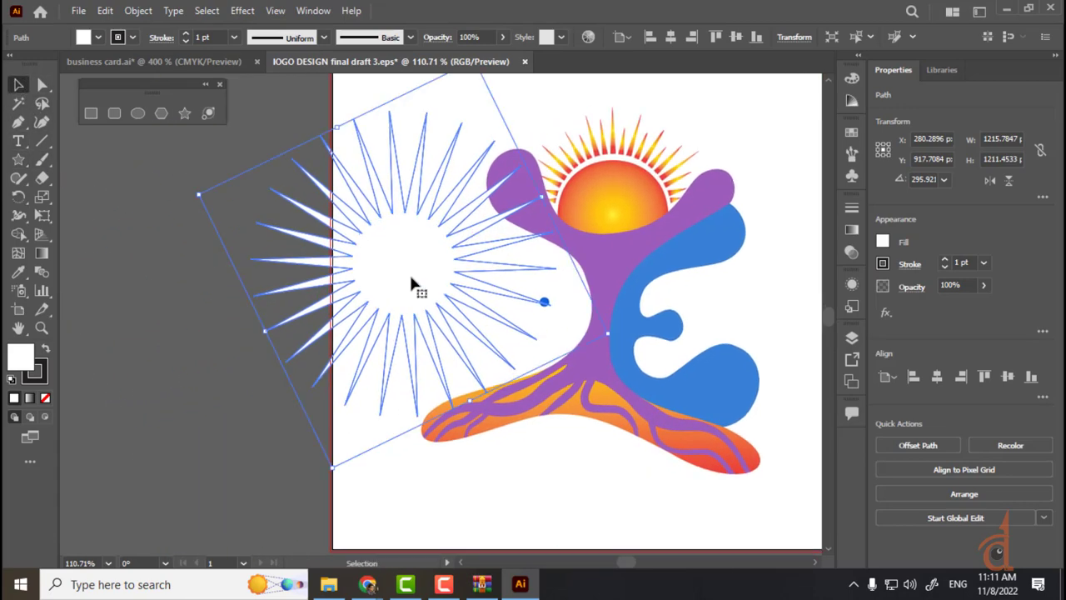
left_click_drag(414, 285, 342, 321)
left_click_drag(293, 297, 269, 295)
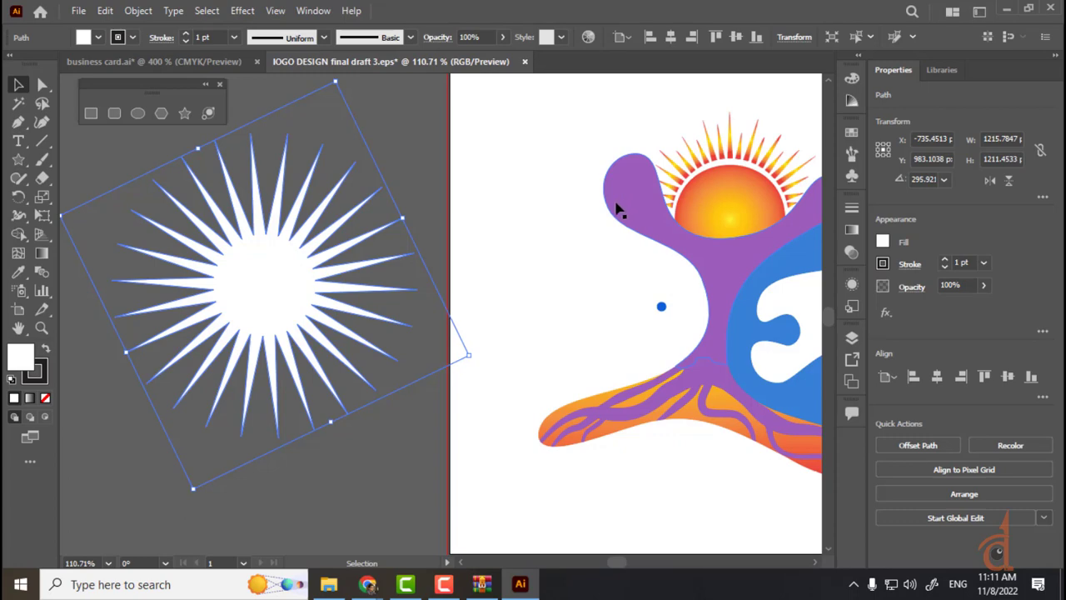
- Delete the white starburst from the canvas beside the artboard
left_click_drag(592, 276, 521, 294)
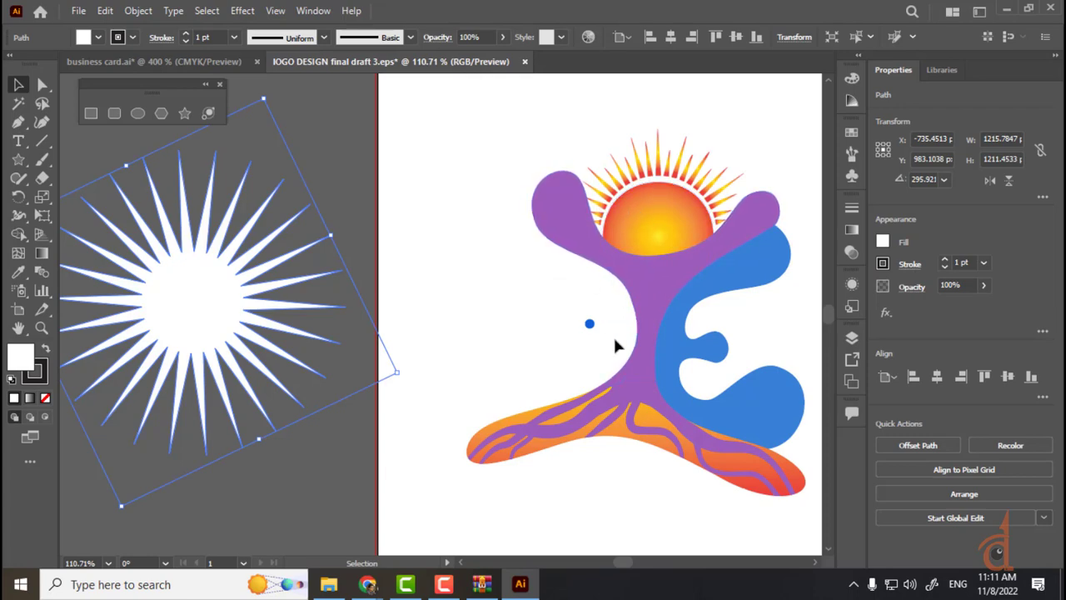
key("Delete")
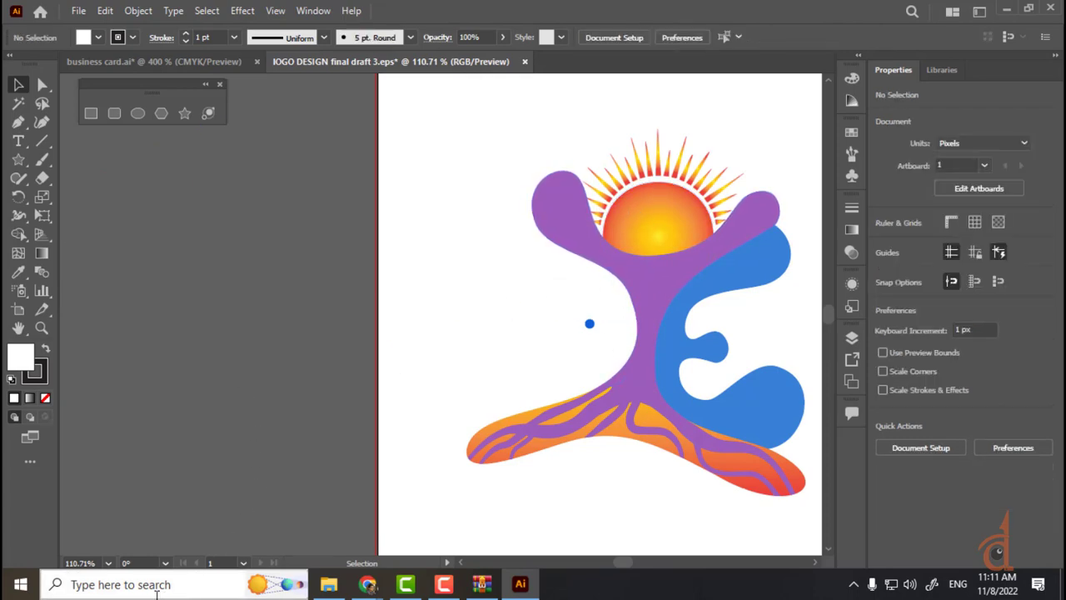
- Find Adobe Photoshop 2022 through the Windows search and launch it
left_click(160, 585)
type("pho")
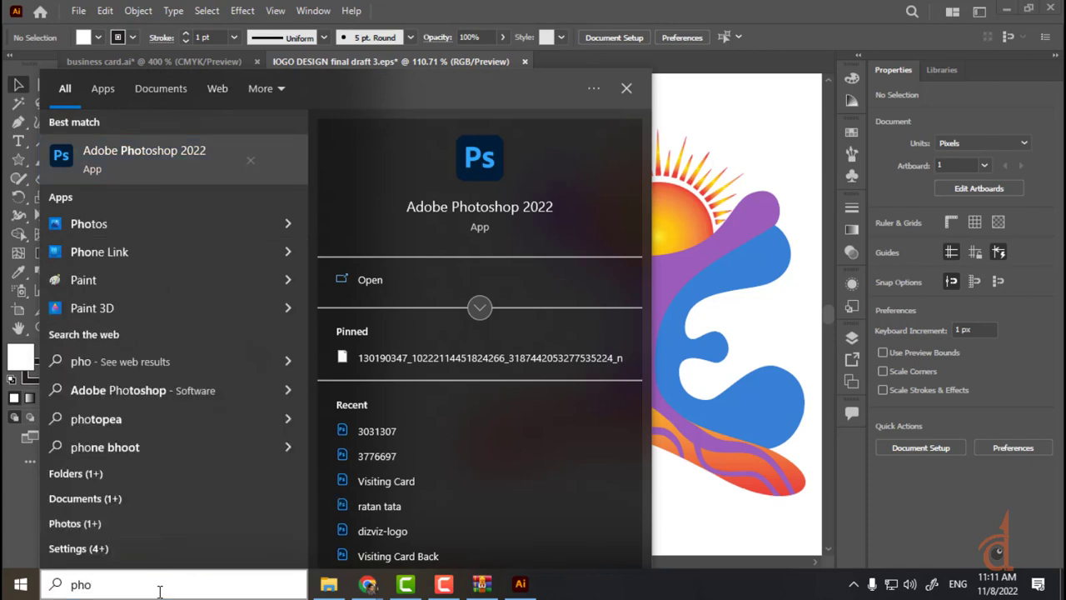
key("Escape")
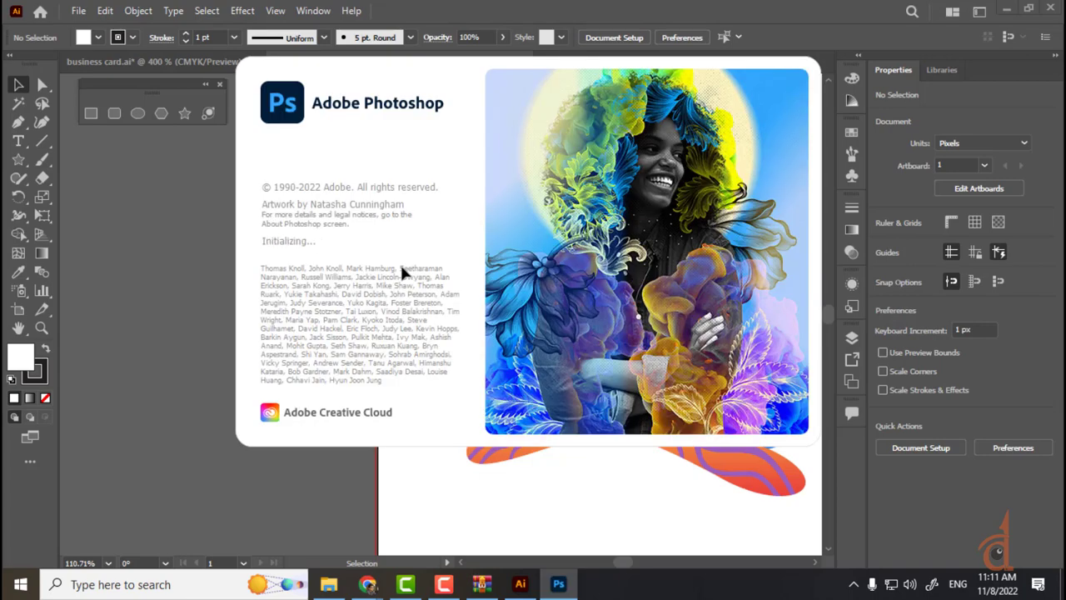
- Switch to Gmail in Chrome, show the recipient details of the Logo Final Design message, and copy the cc e-mail address
mouse_move(368, 584)
left_click(315, 536)
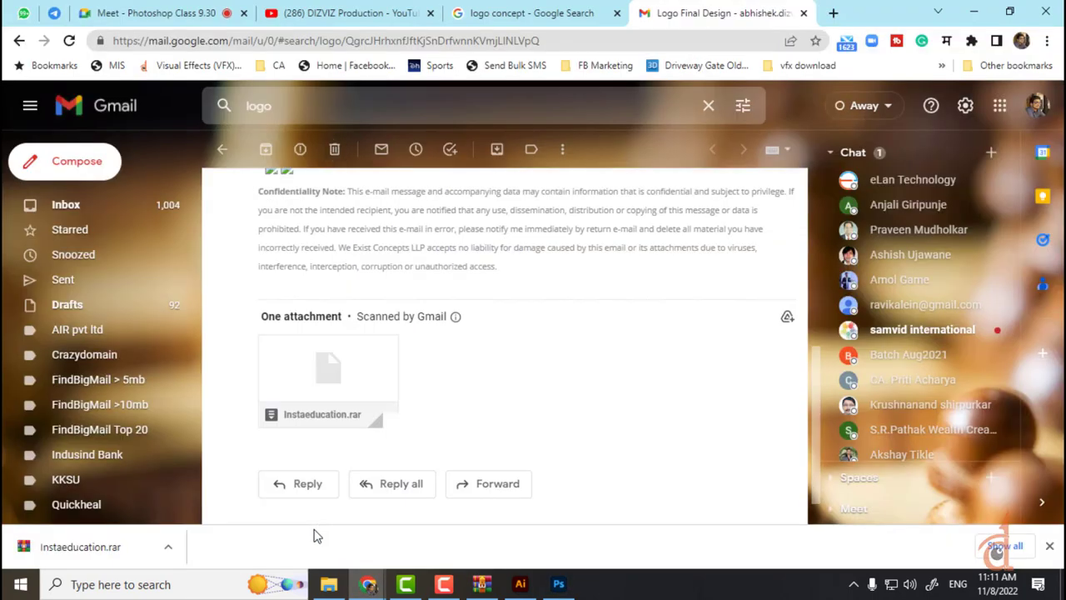
scroll(315, 536, "up", 10)
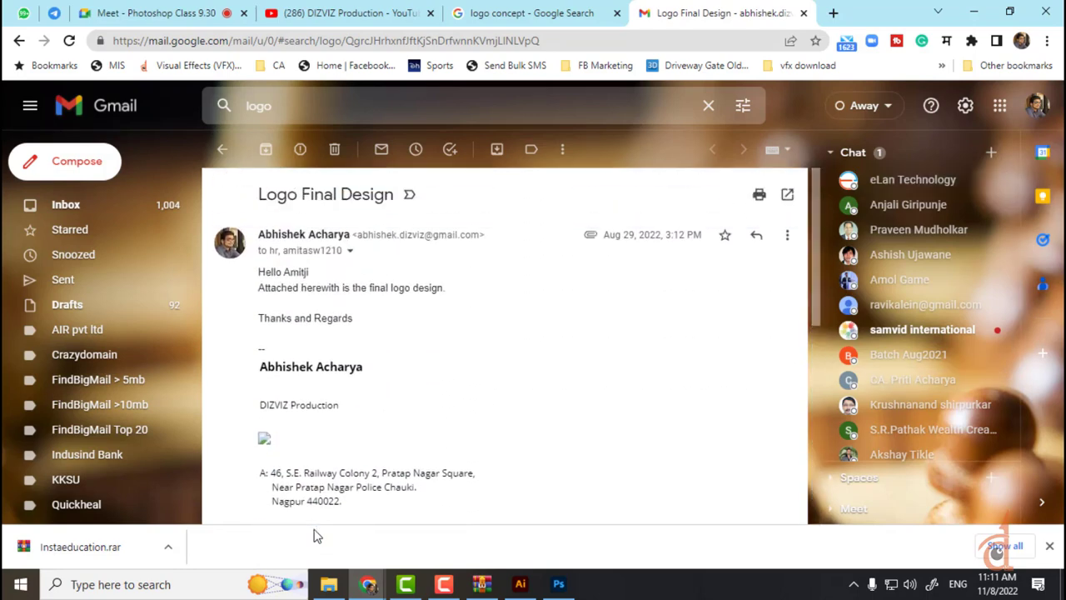
left_click(350, 251)
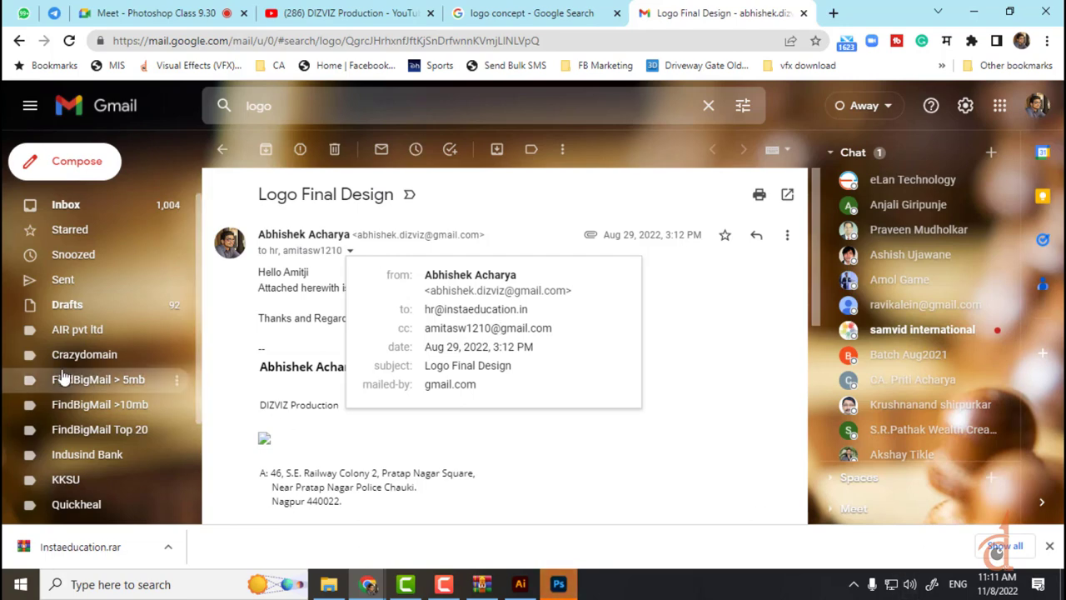
double_click(539, 330)
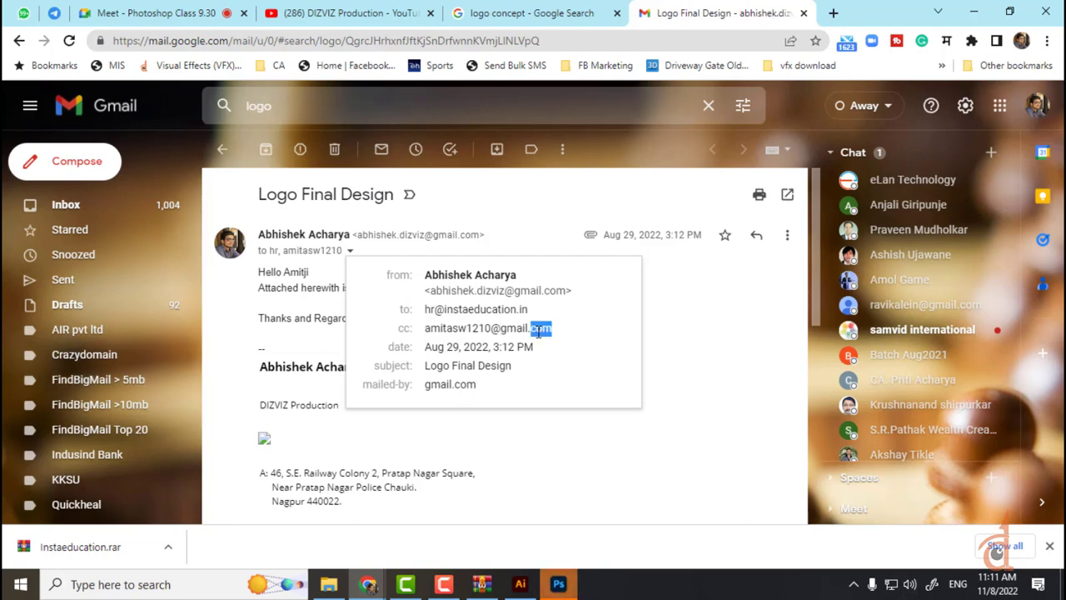
left_click(540, 330)
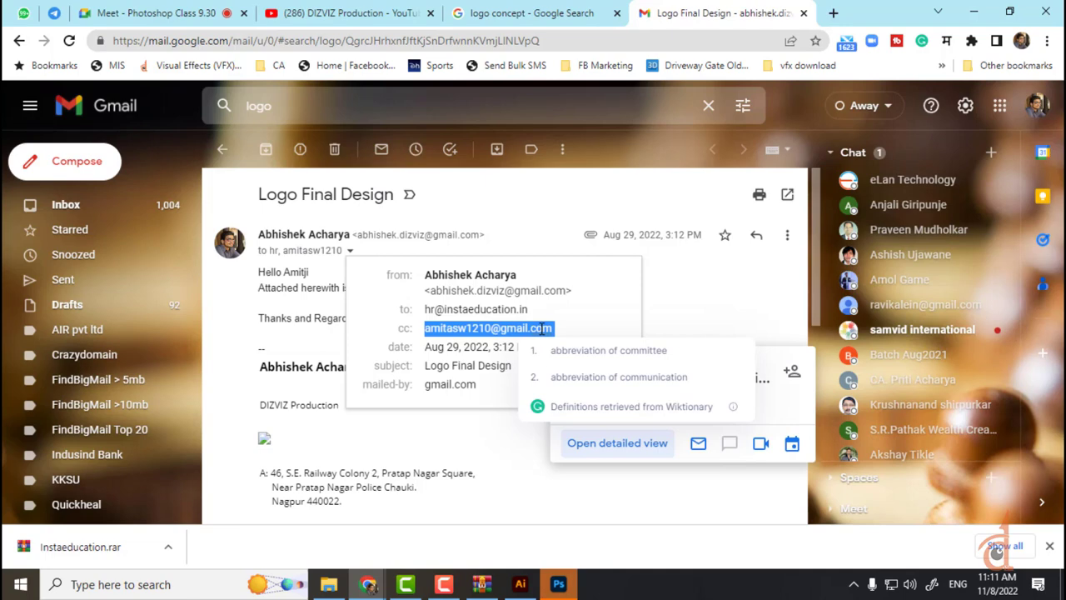
key("ctrl+c")
- Search the mailbox for the copied cc e-mail address and look through the Logo Final Design message from the results
left_click(317, 110)
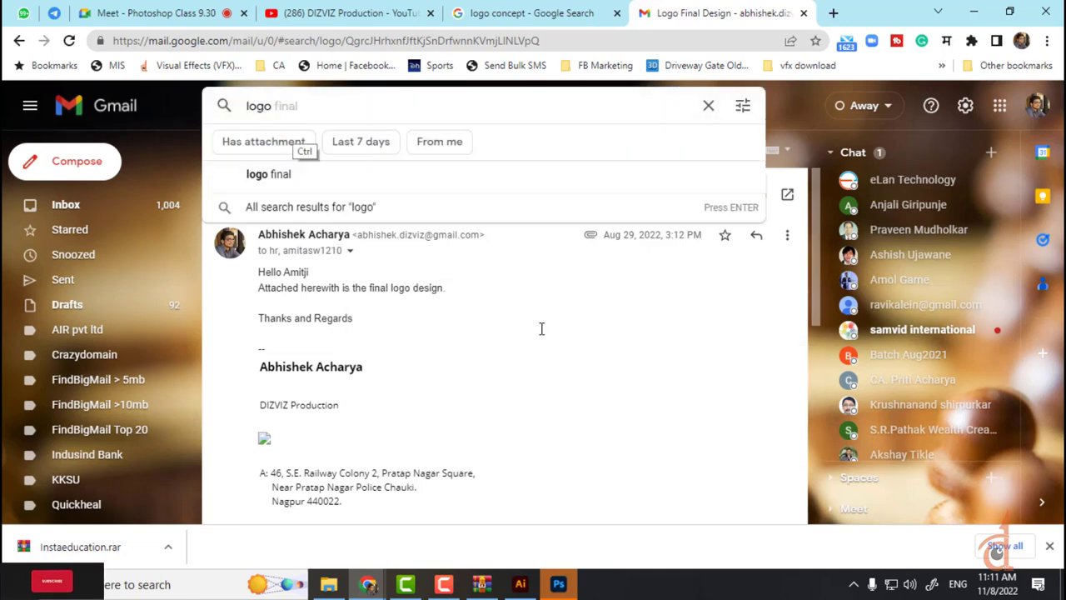
key("ctrl+a")
key("ctrl+v")
key("Return")
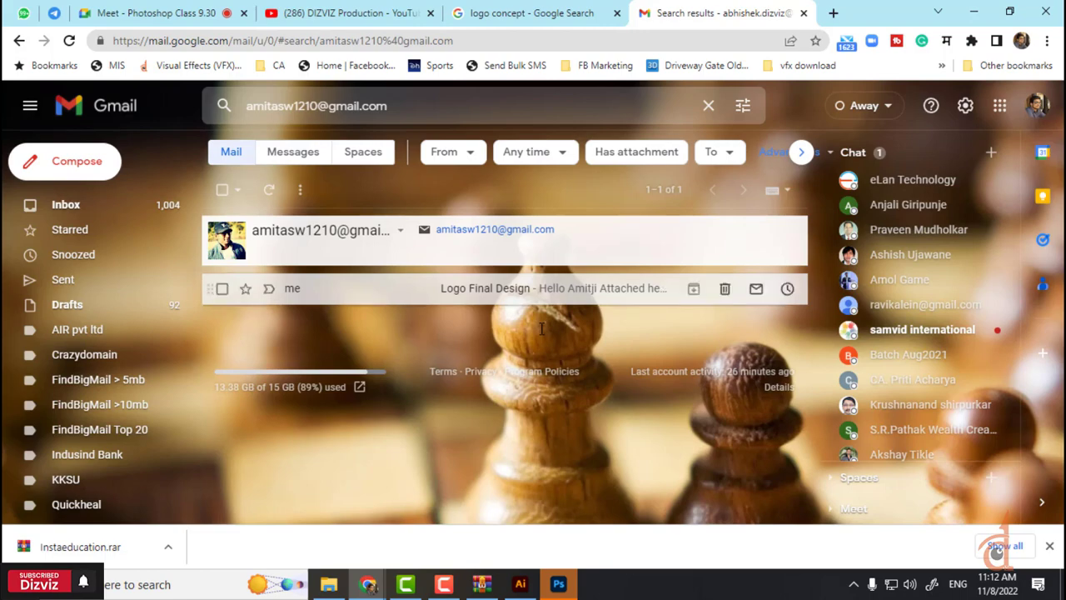
left_click(542, 329)
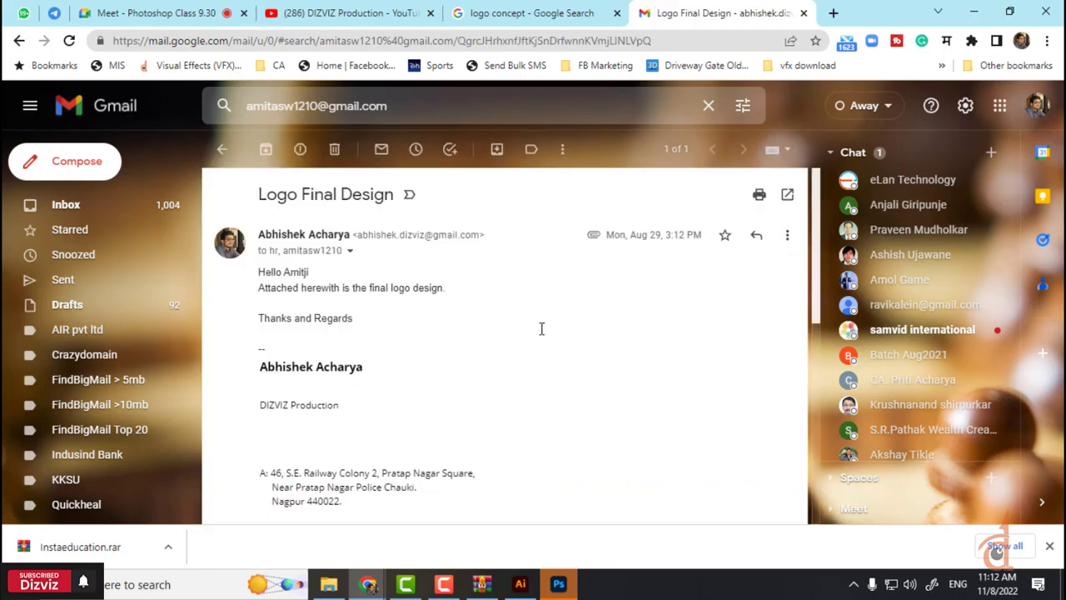
scroll(542, 329, "down", 5)
scroll(542, 328, "up", 5)
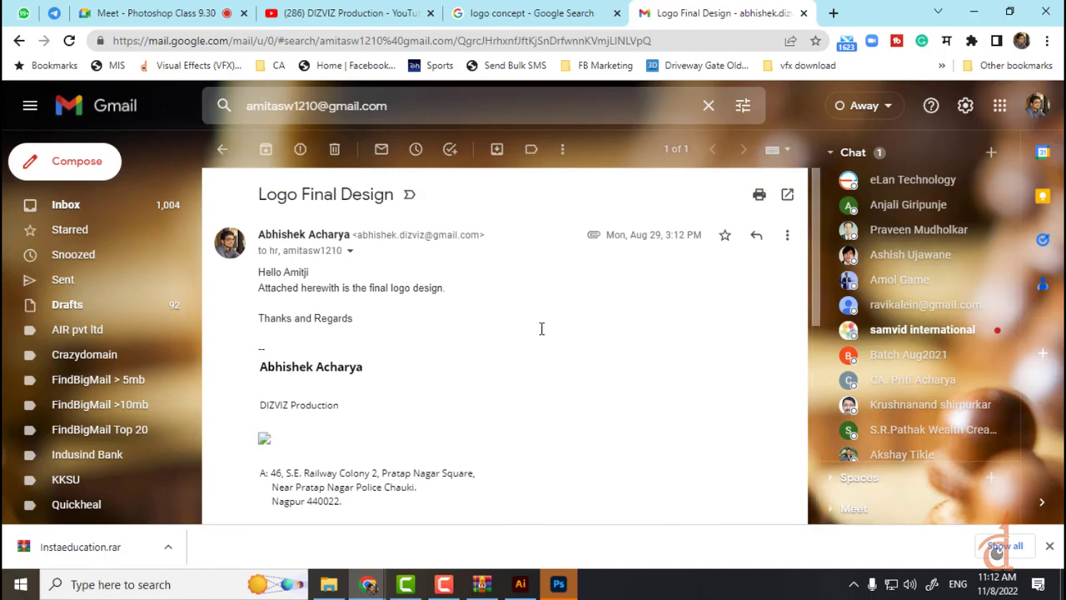
- Switch to the Google search for logo concept and show its image results
key("ctrl+shift+Tab")
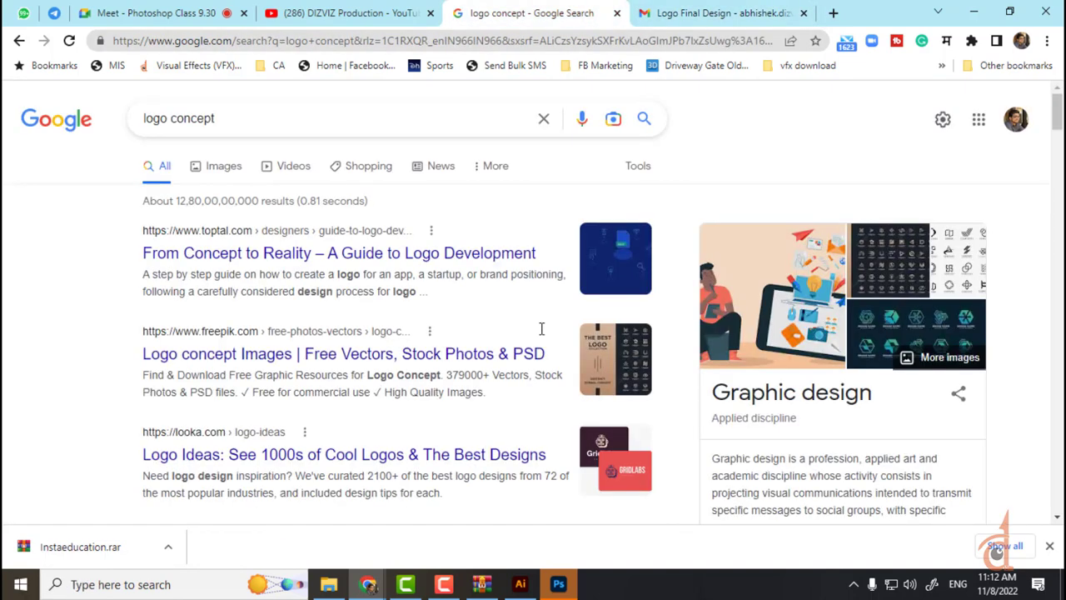
left_click(218, 166)
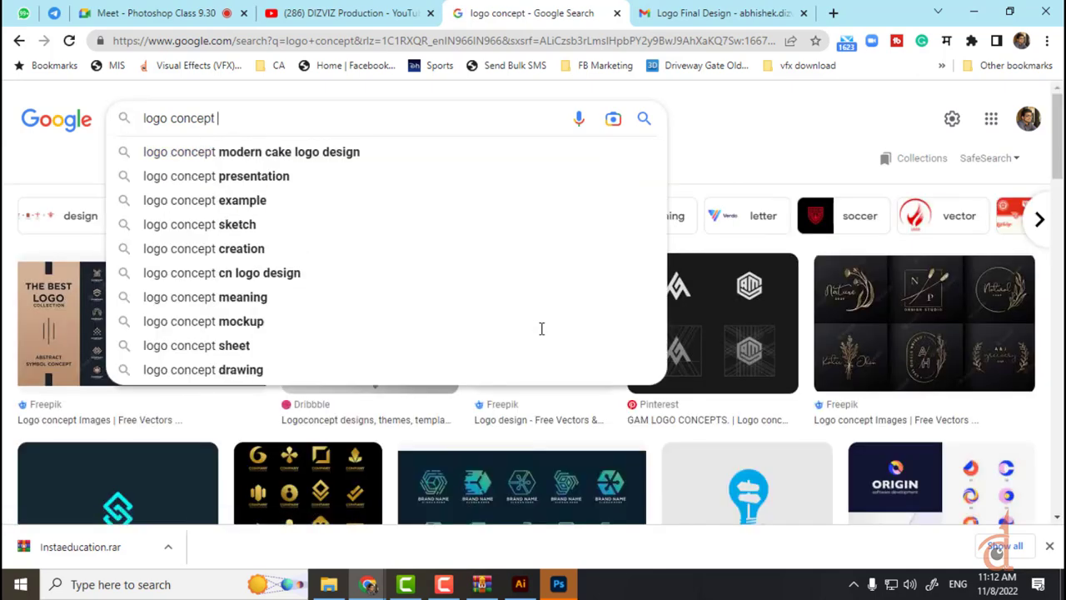
type("ro")
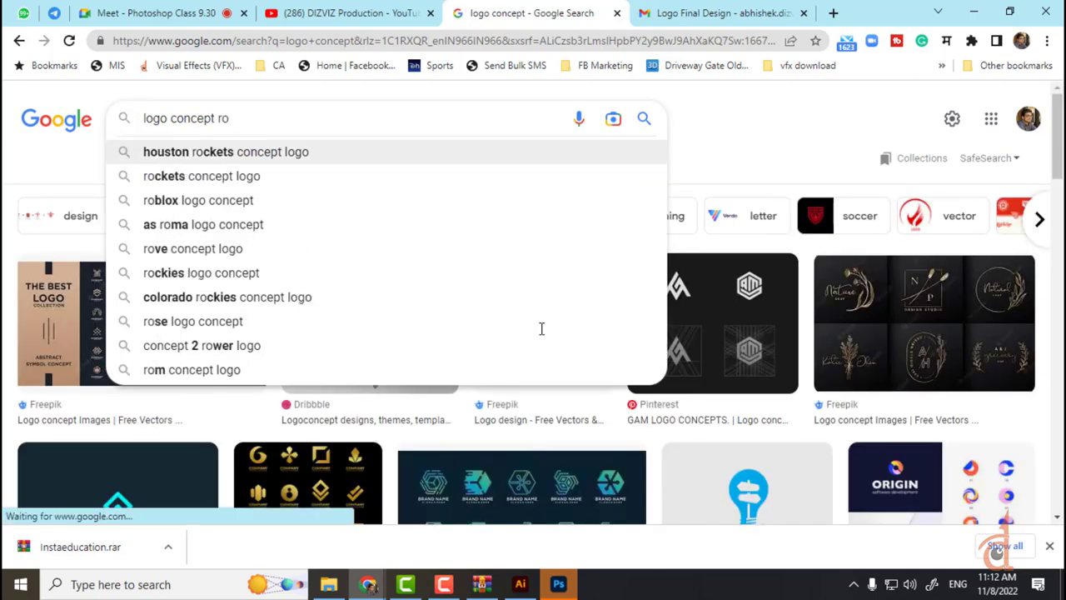
key("Down")
key("Return")
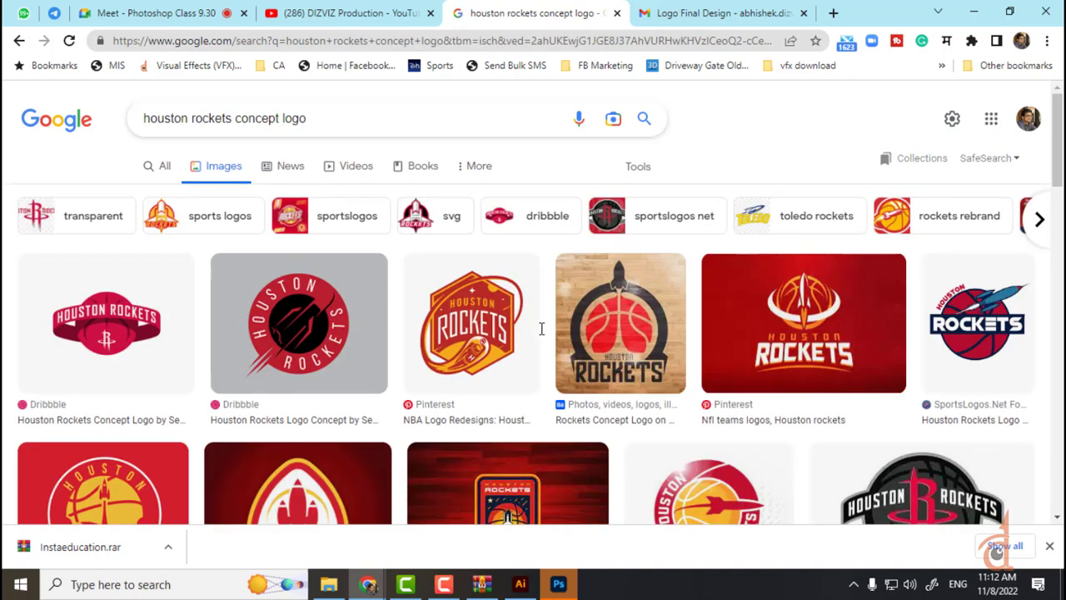
key("alt+Left")
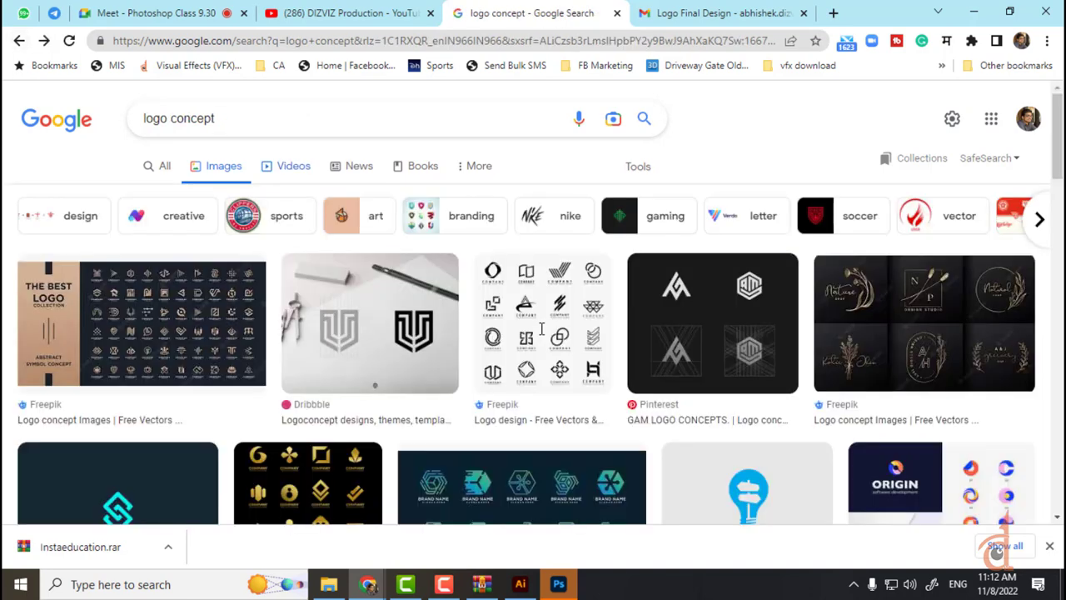
- Search Google Images for "logo concept rough"
left_click(213, 119)
type("r")
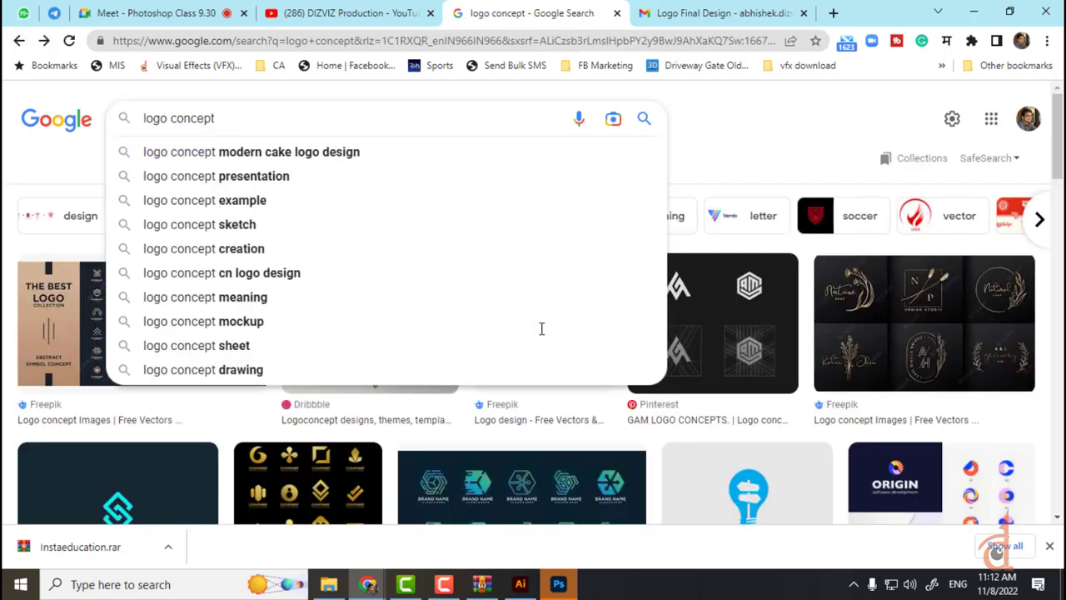
type("ou")
key("Return")
type("gh")
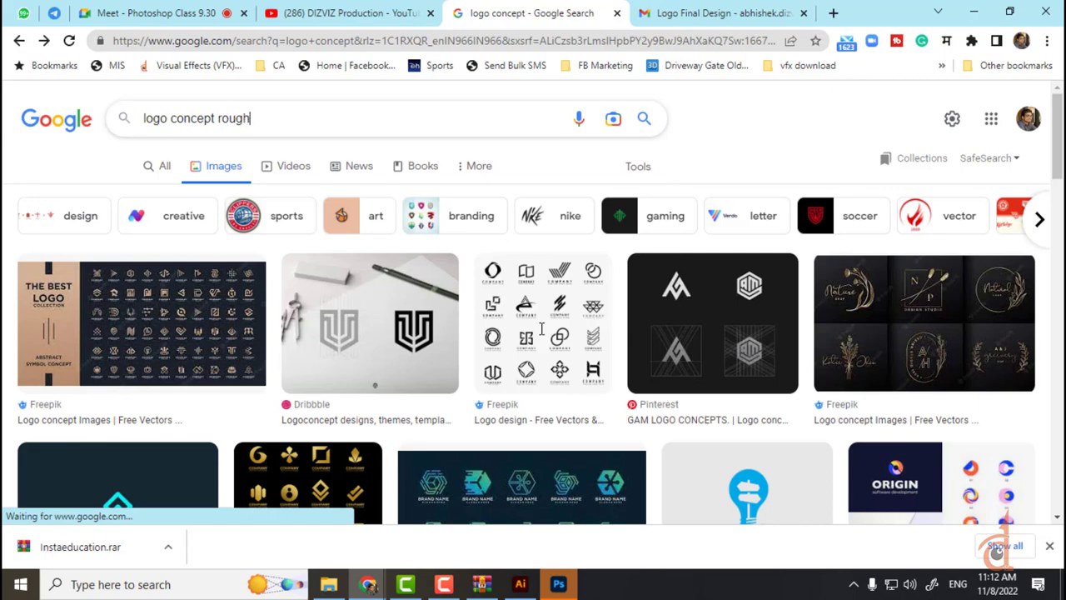
key("Return")
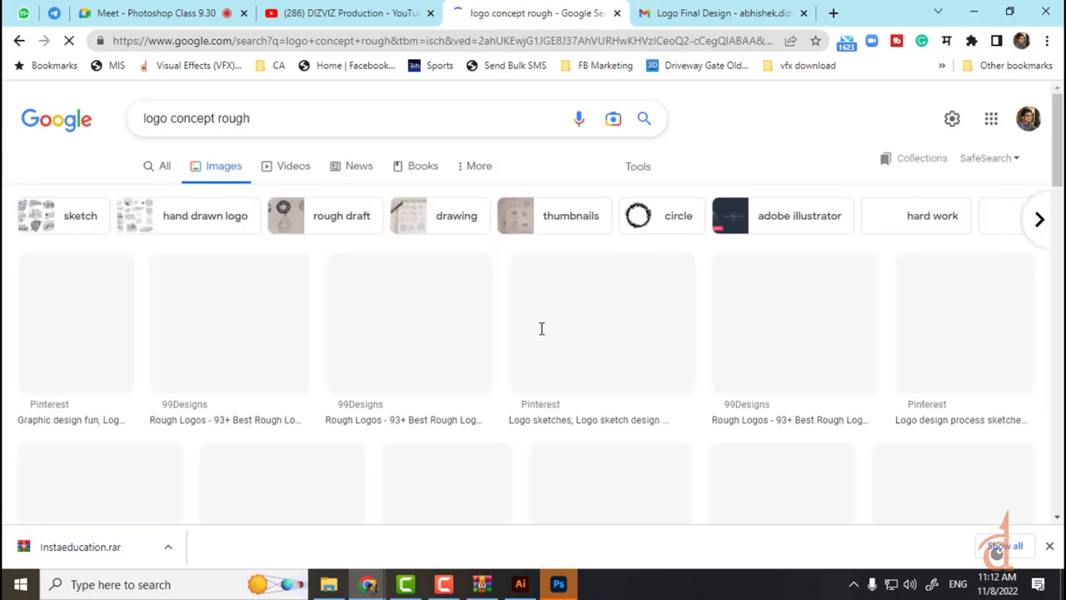
- Preview the blue music logo sketches, the Petra Capital notebook page and the Equinox sketches, and browse the Equinox image's related content
left_click(541, 328)
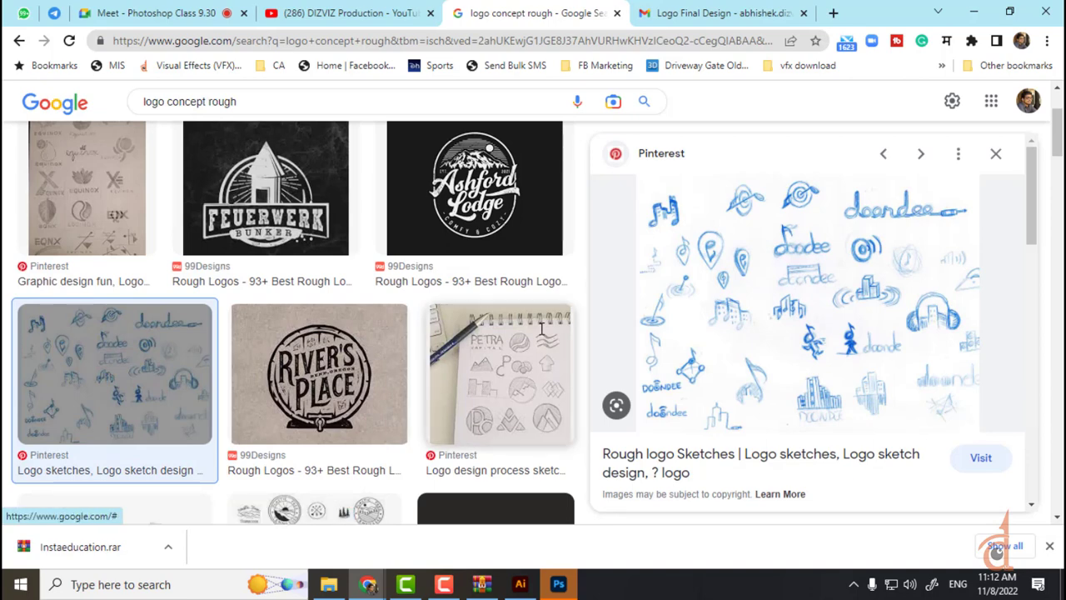
left_click(543, 329)
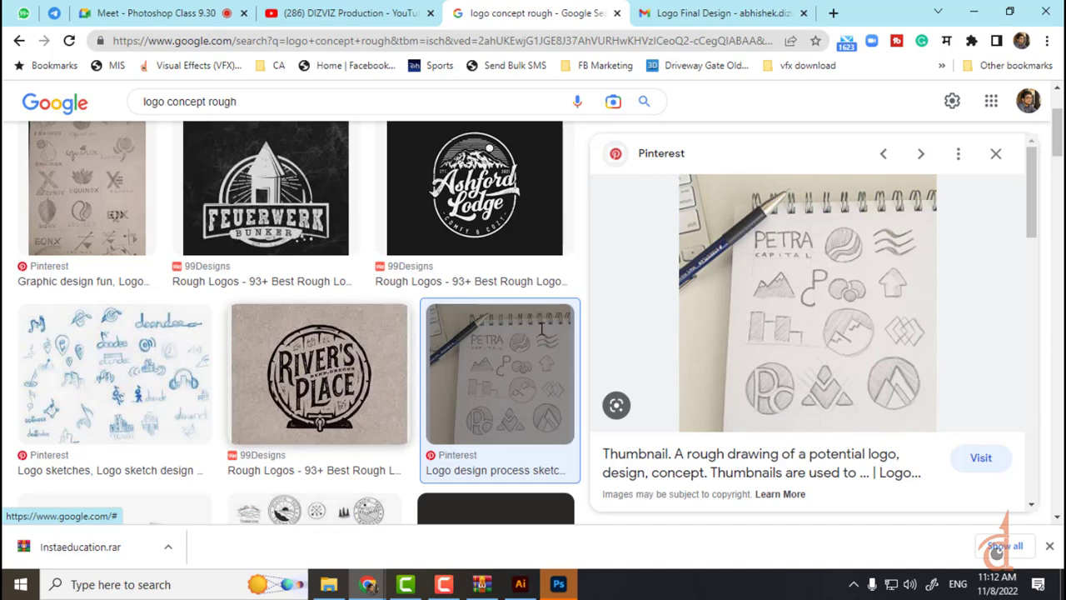
left_click(88, 191)
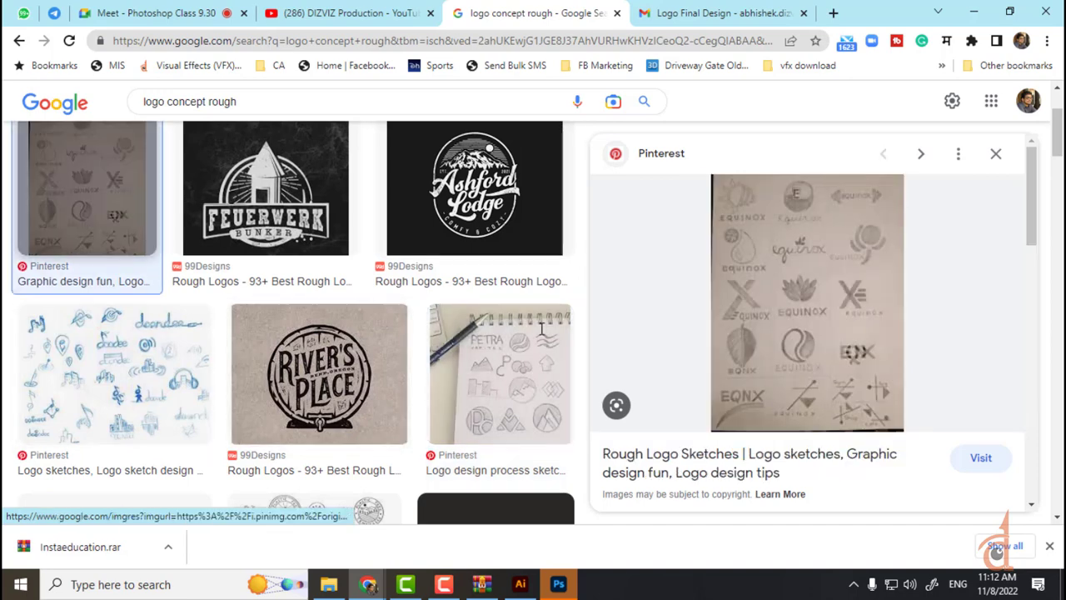
scroll(806, 317, "down", 1)
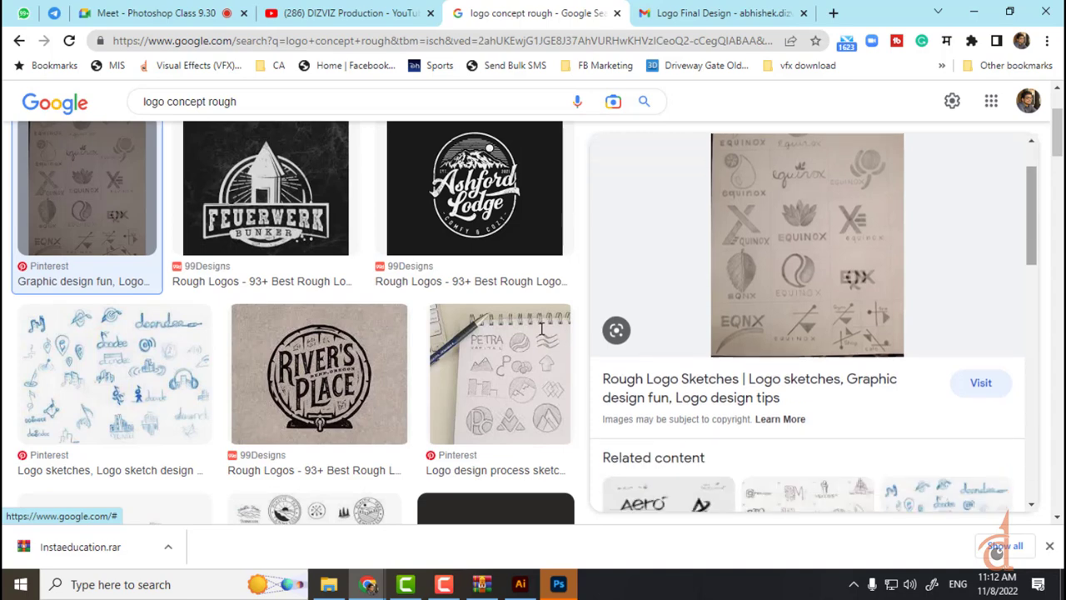
scroll(806, 317, "down", 5)
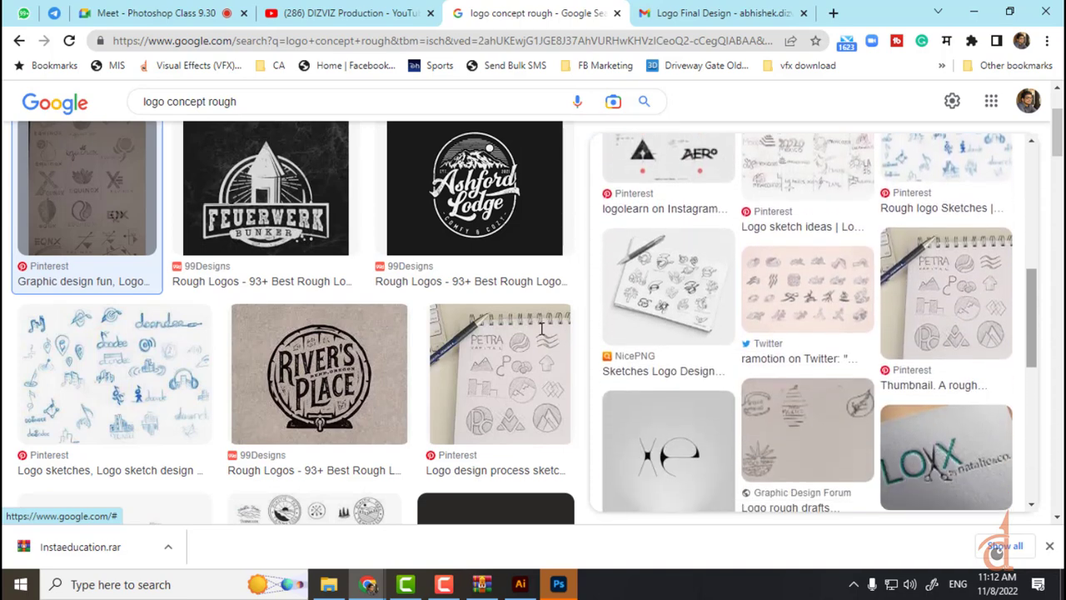
scroll(807, 316, "down", 1)
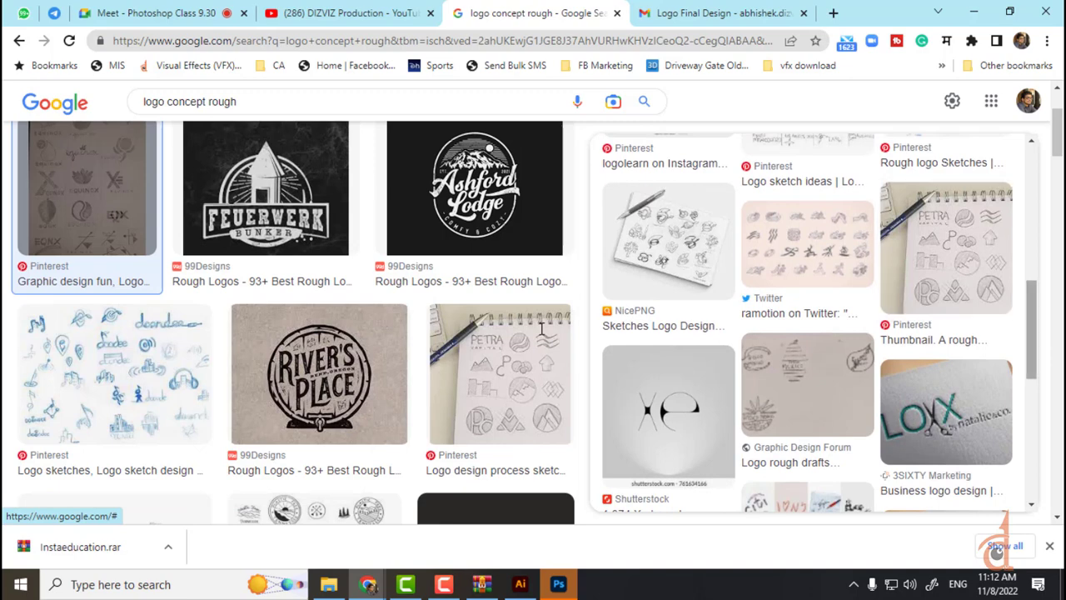
scroll(806, 316, "down", 3)
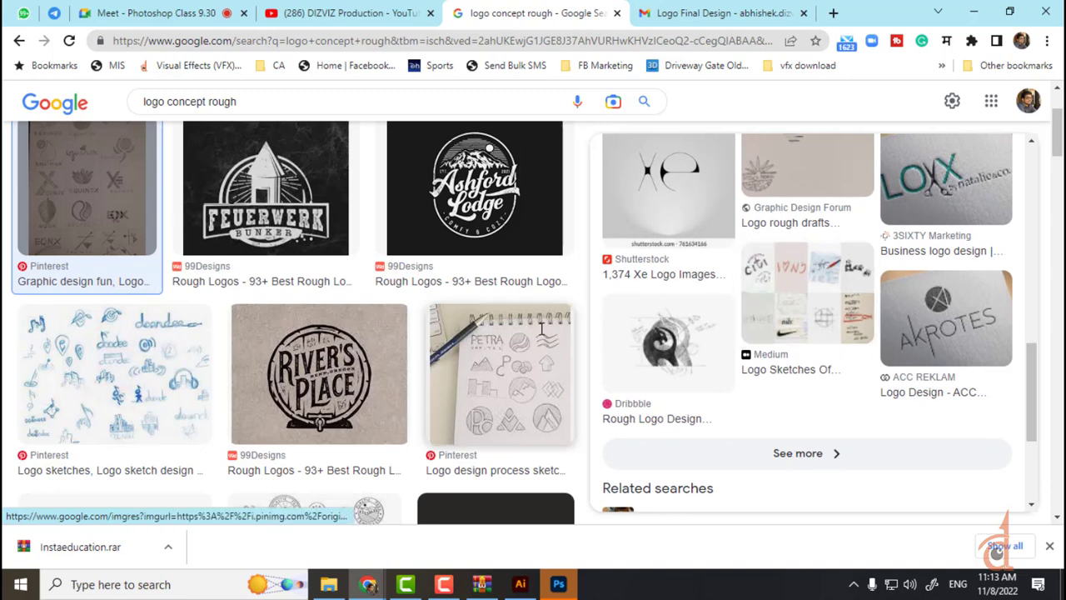
- Preview the Petra Capital notebook page again, view a dense logo sketch sheet from its related content, and close the preview
left_click(541, 329)
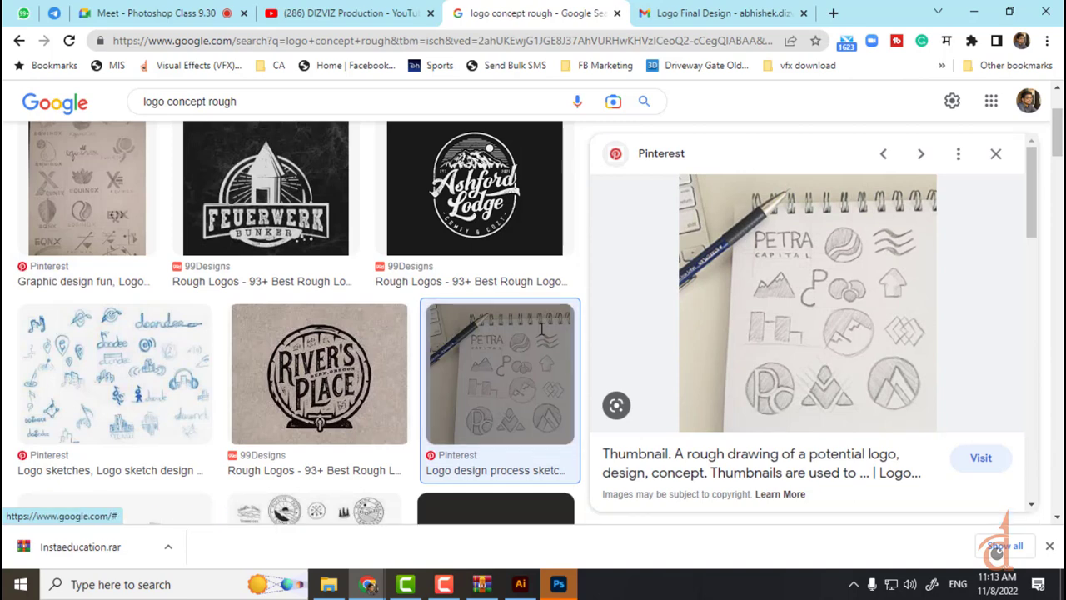
left_click_drag(1032, 192, 1031, 374)
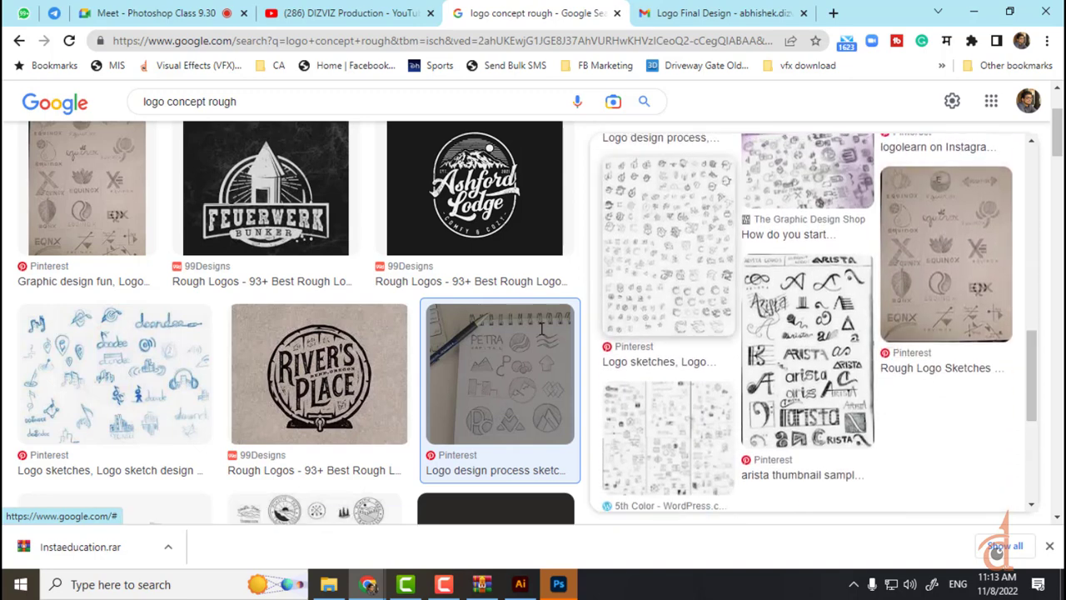
left_click(666, 258)
left_click(995, 153)
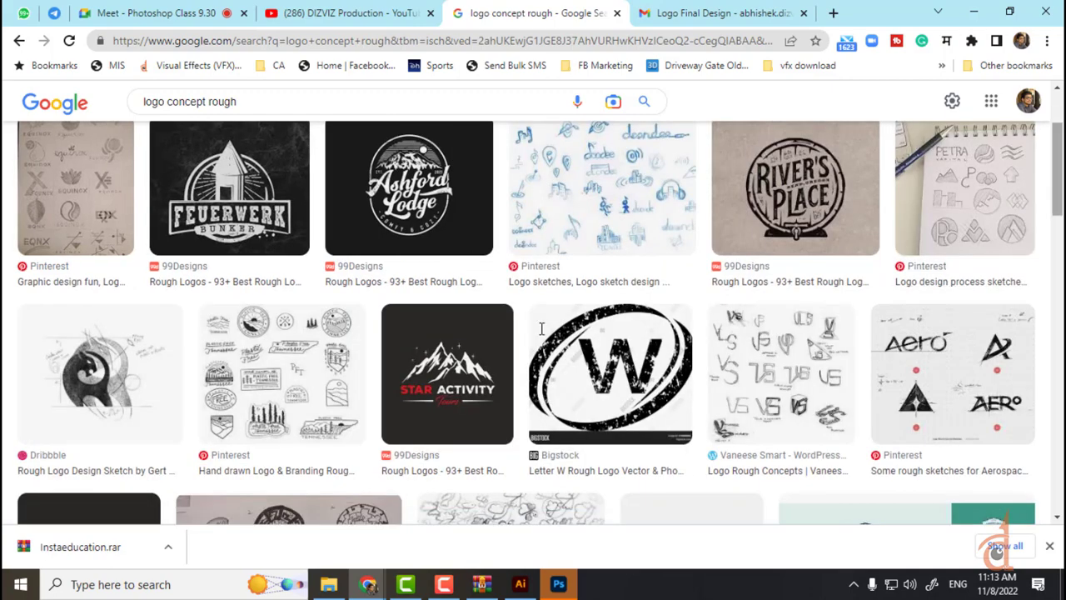
- Browse further through the rough logo results and preview the dragon logo sketch from Twitter
scroll(541, 329, "down", 7)
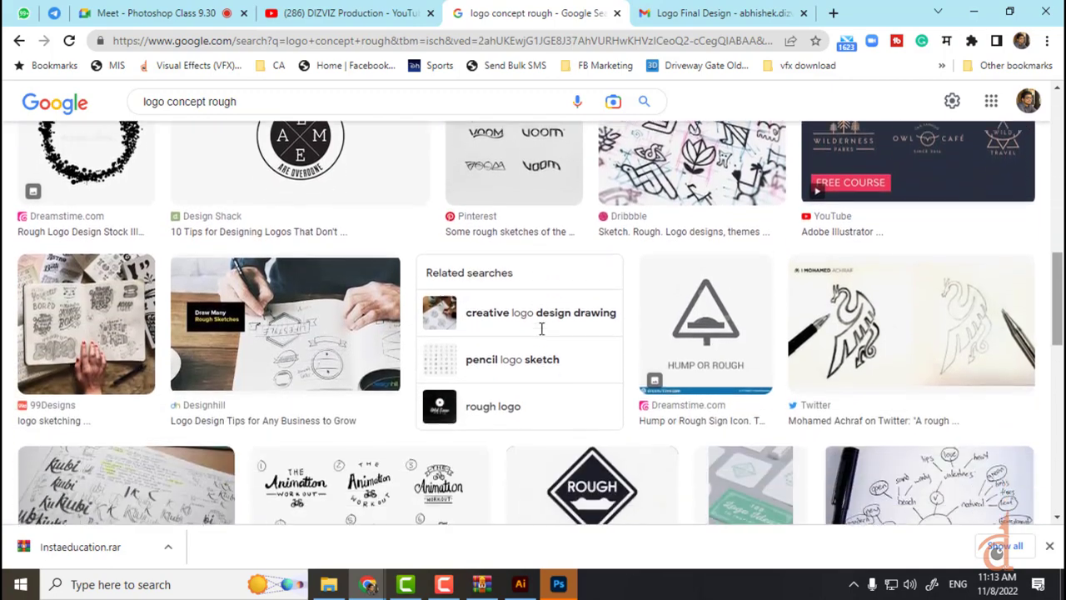
scroll(541, 330, "down", 2)
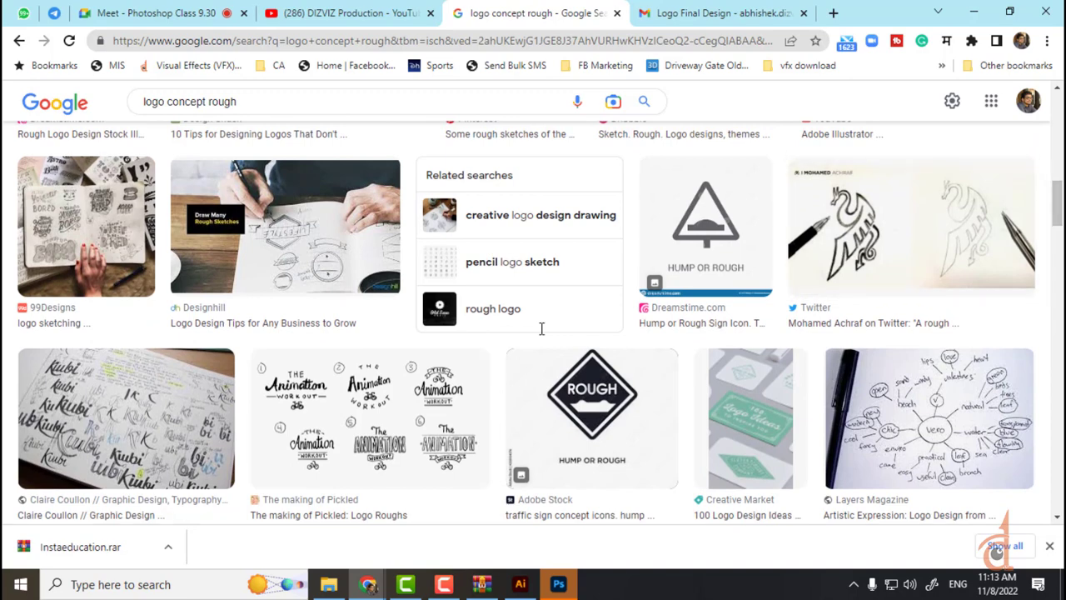
left_click(912, 226)
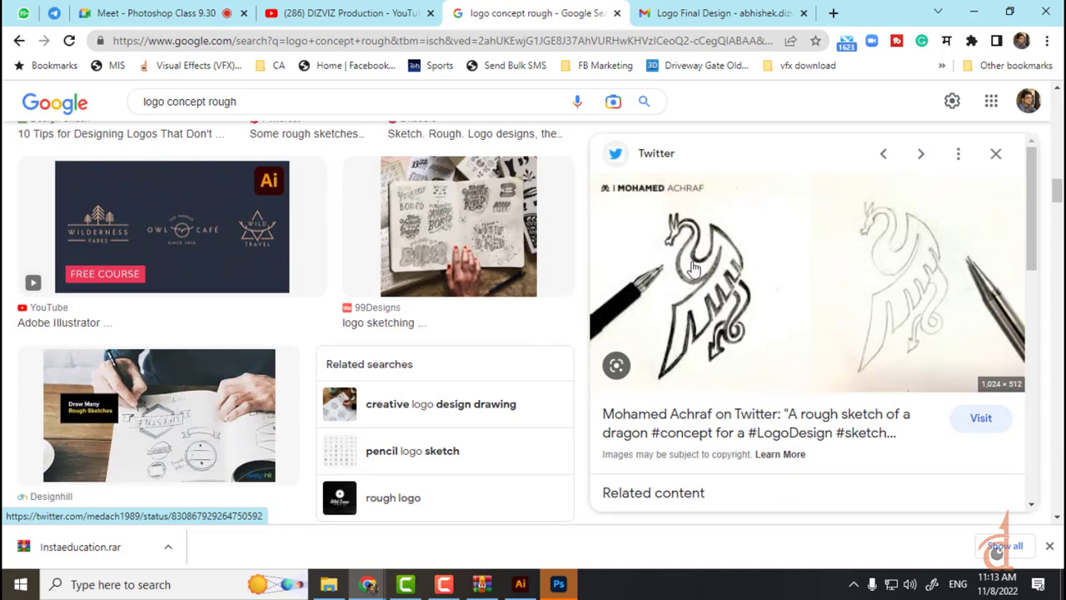
left_click(53, 13)
right_click(53, 13)
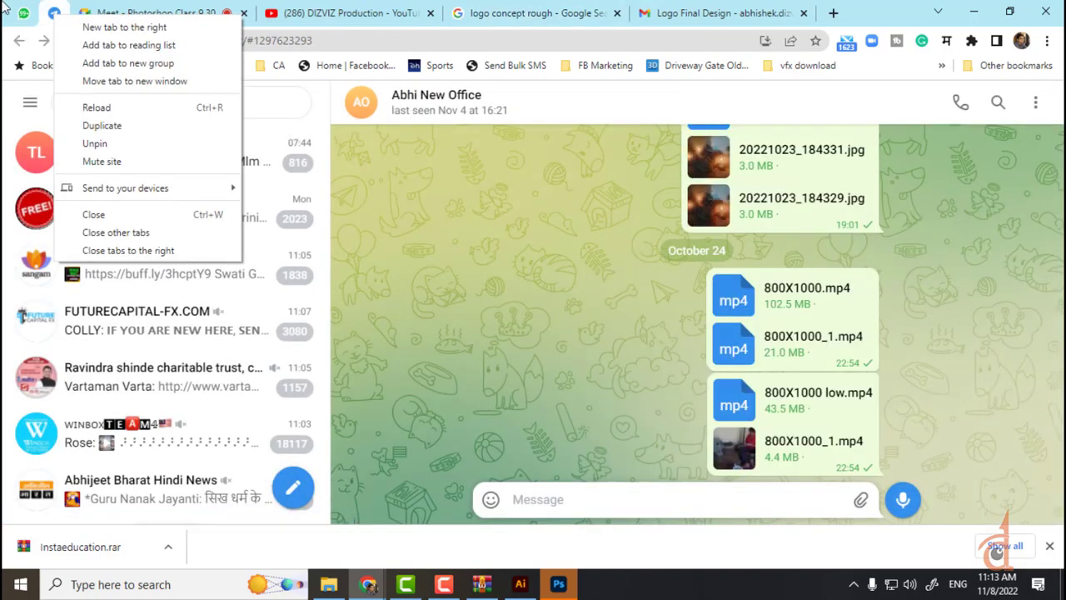
left_click(771, 12)
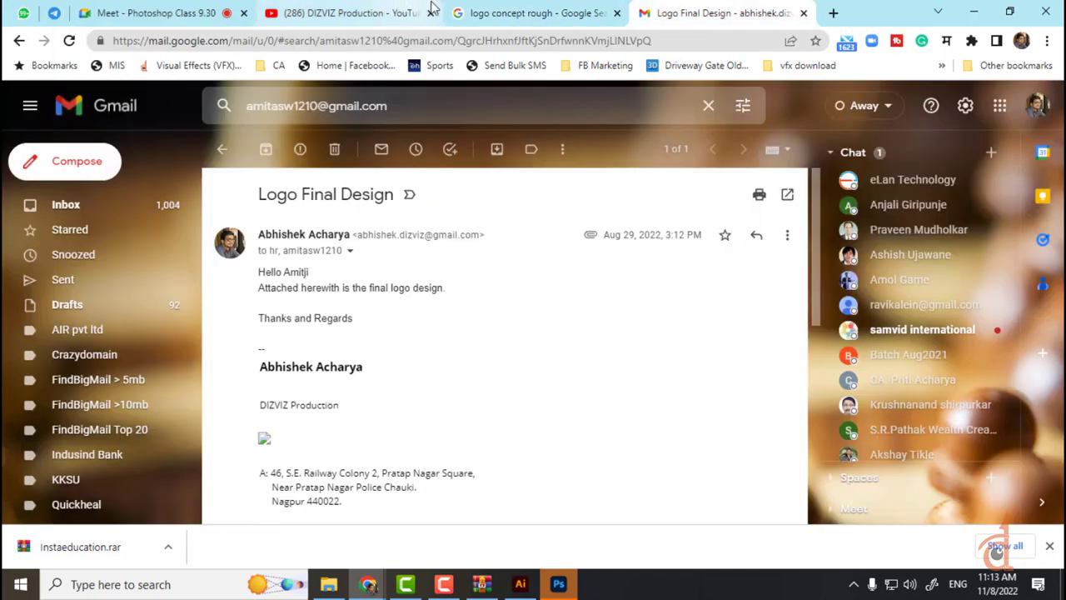
left_click(483, 13)
- Copy the dragon logo sketch image from the Twitter preview and switch to the business card.ai document in Illustrator
right_click(740, 301)
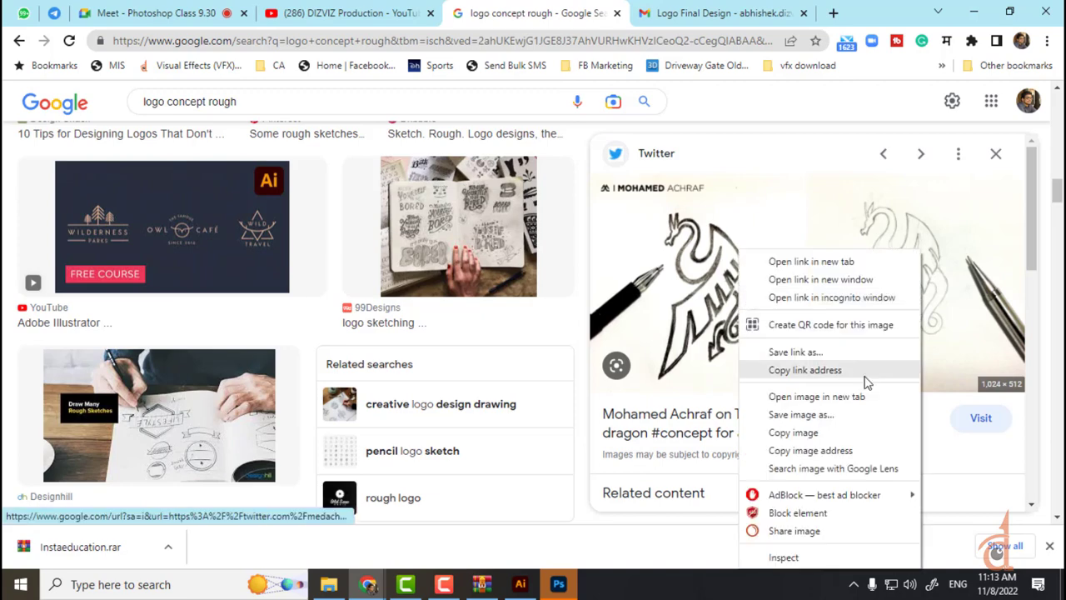
left_click(830, 432)
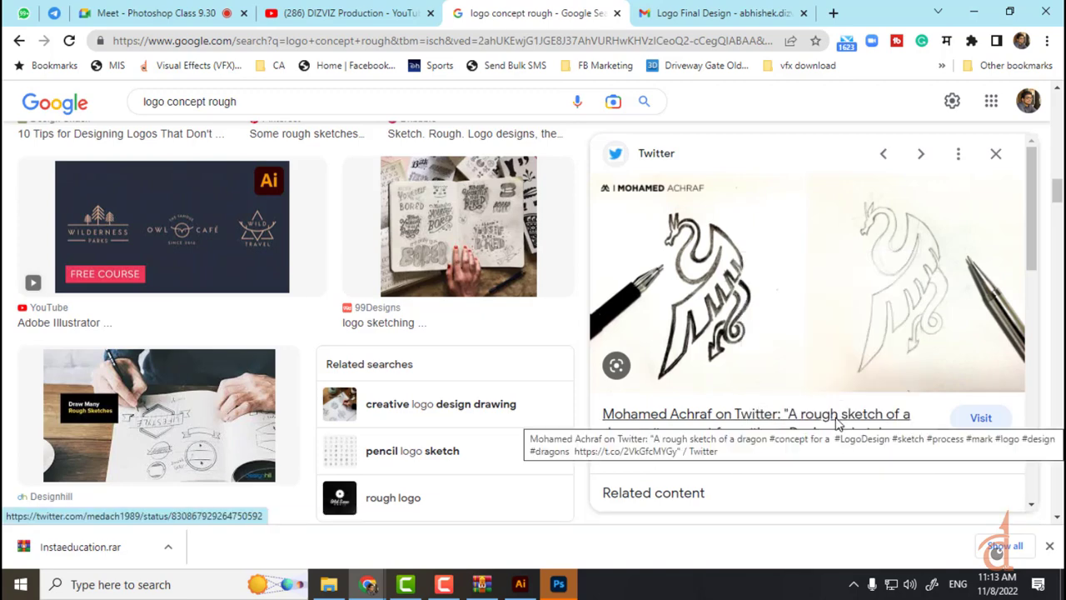
left_click(520, 584)
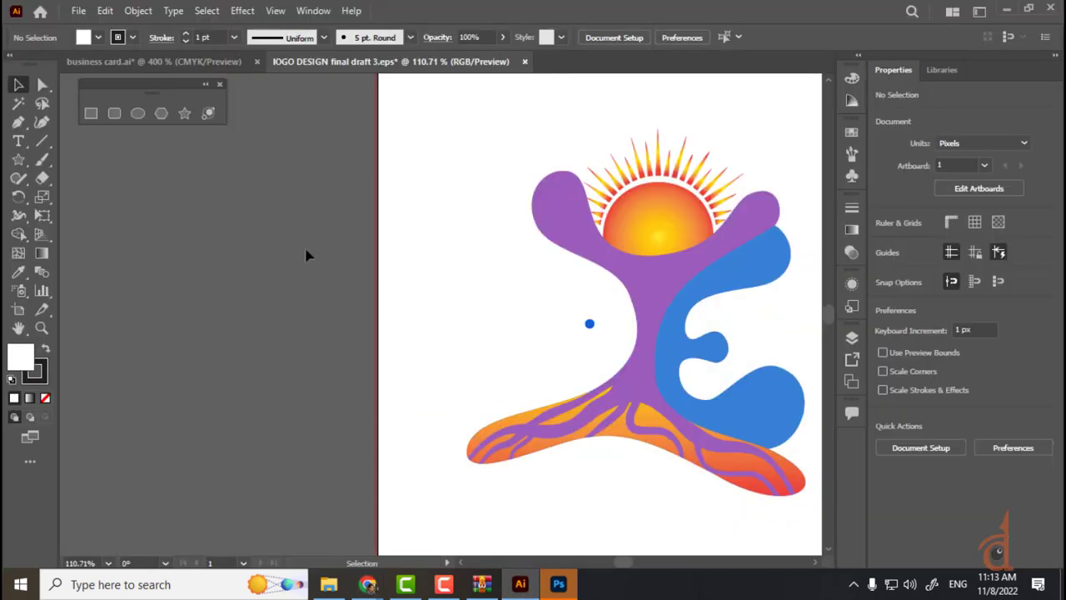
left_click(197, 61)
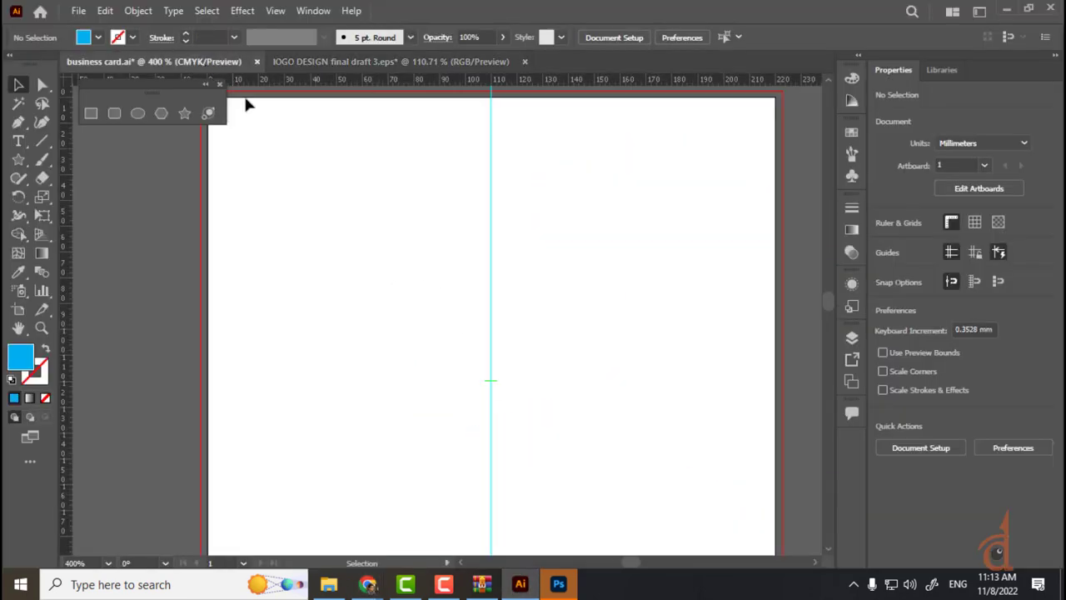
- Start editing the Mera Style artboard in the business card document with the Artboard tool
key("ctrl+minus")
key("ctrl+minus")
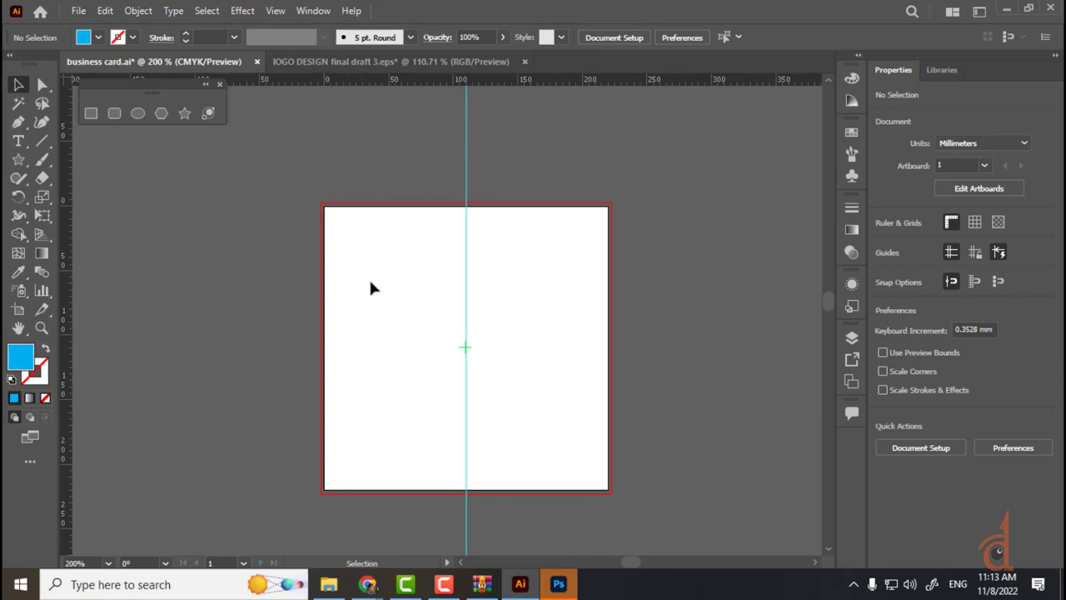
left_click_drag(370, 287, 309, 245)
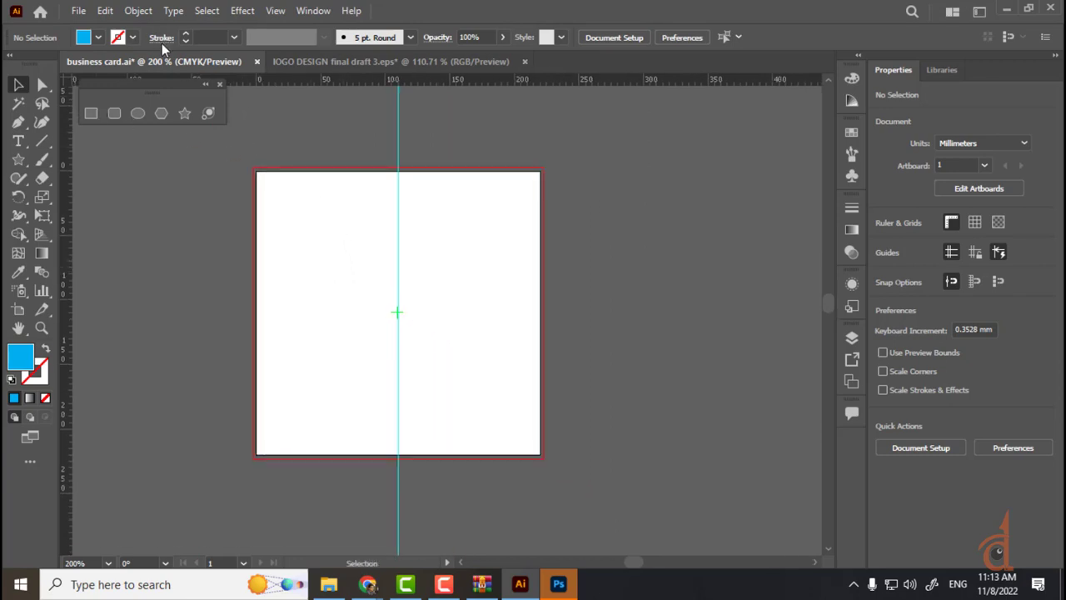
left_click(19, 309)
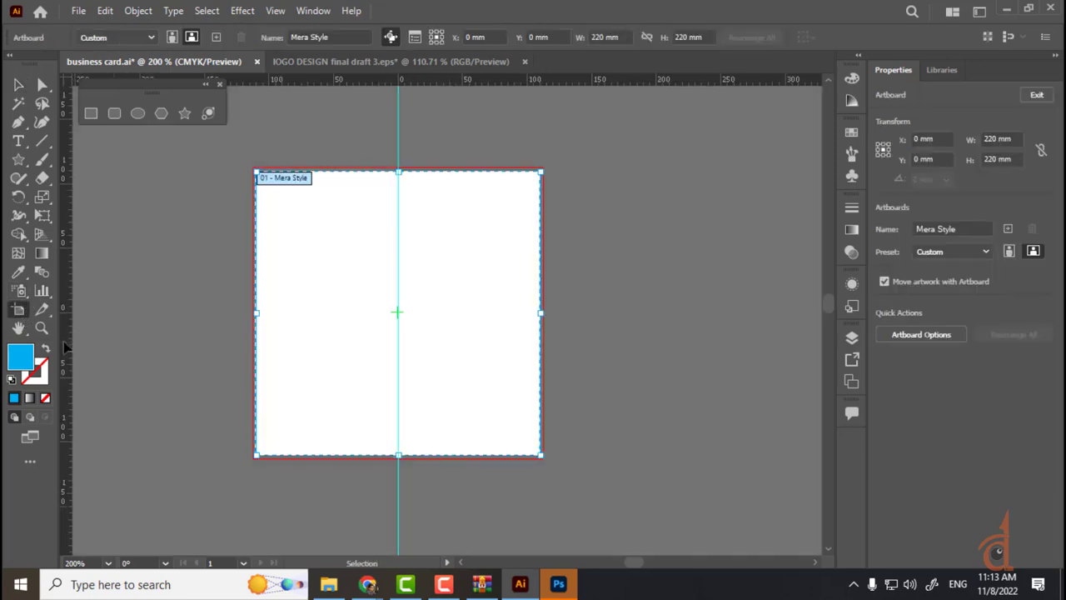
- Resize the artboard to the landscape A4 preset
left_click(114, 36)
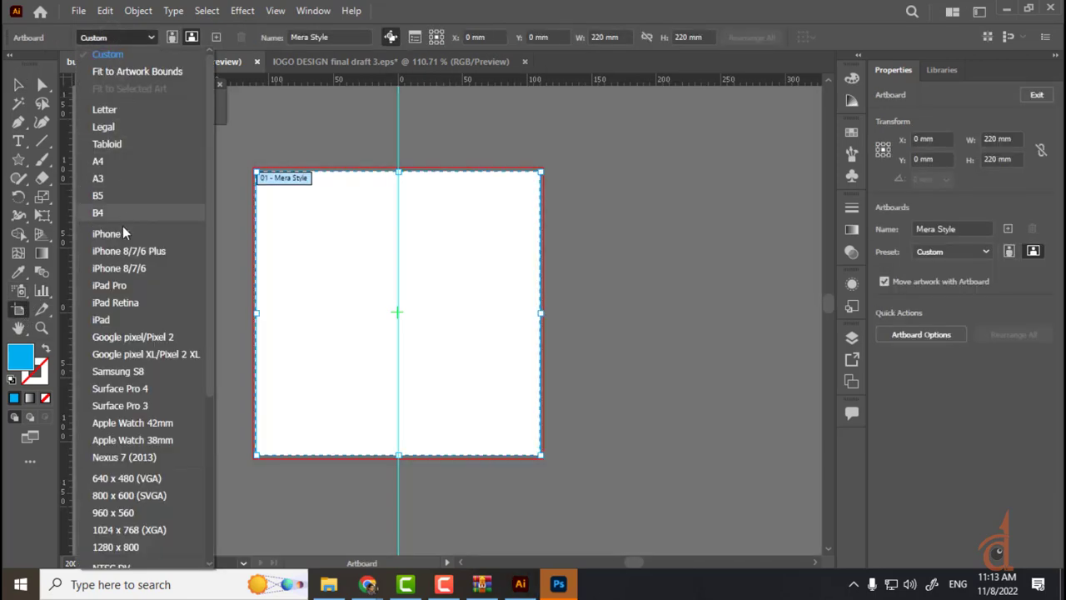
left_click(106, 162)
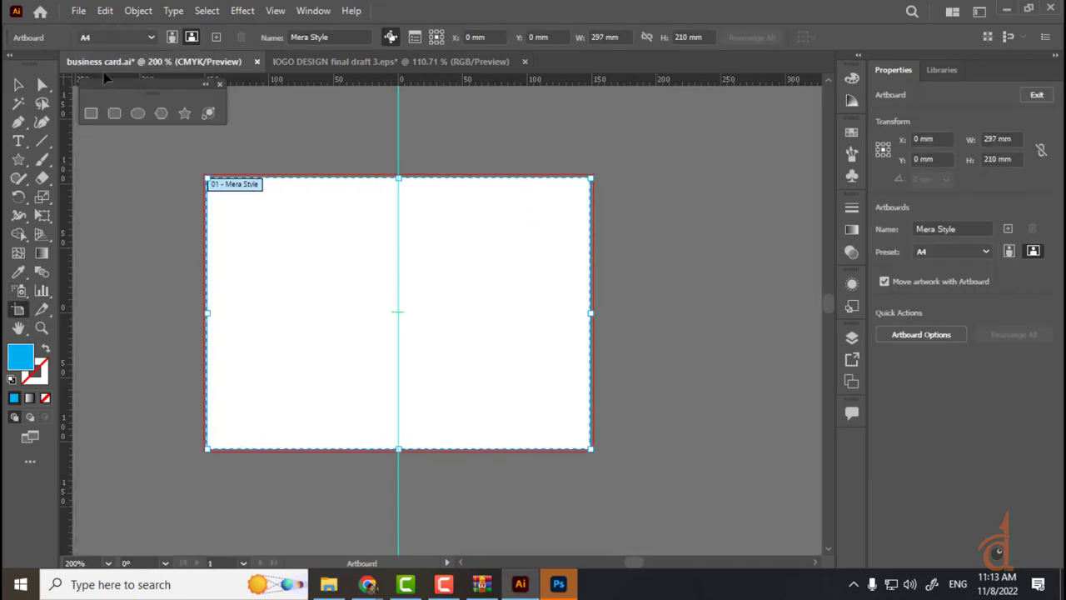
- Save the document as PenTool in Adobe Illustrator format in the Class files folder, keeping the default Illustrator 2020 options
left_click(78, 11)
left_click(117, 171)
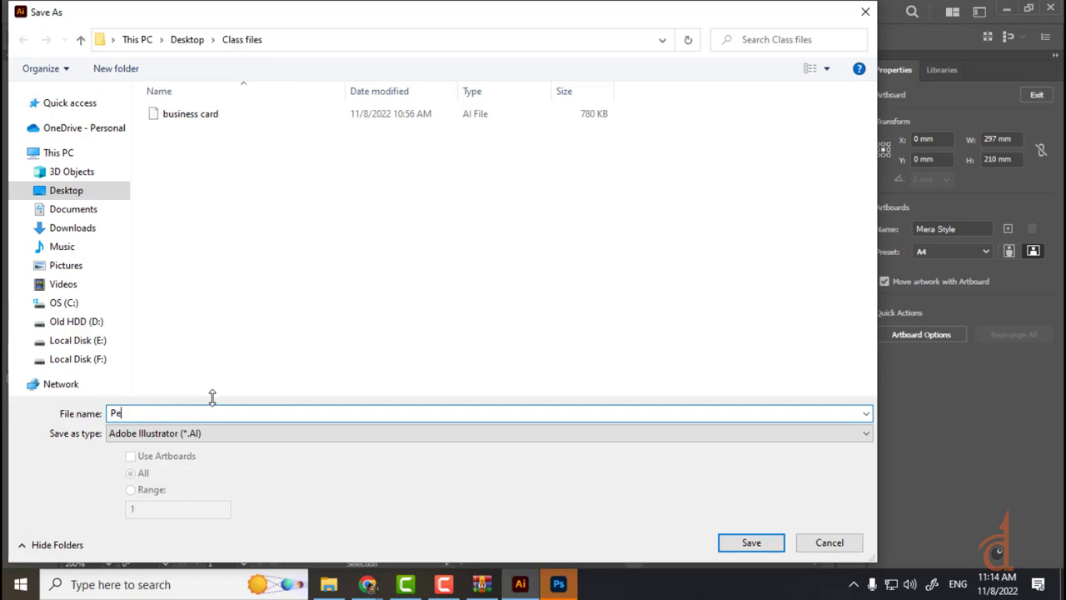
type("ool")
left_click(126, 414)
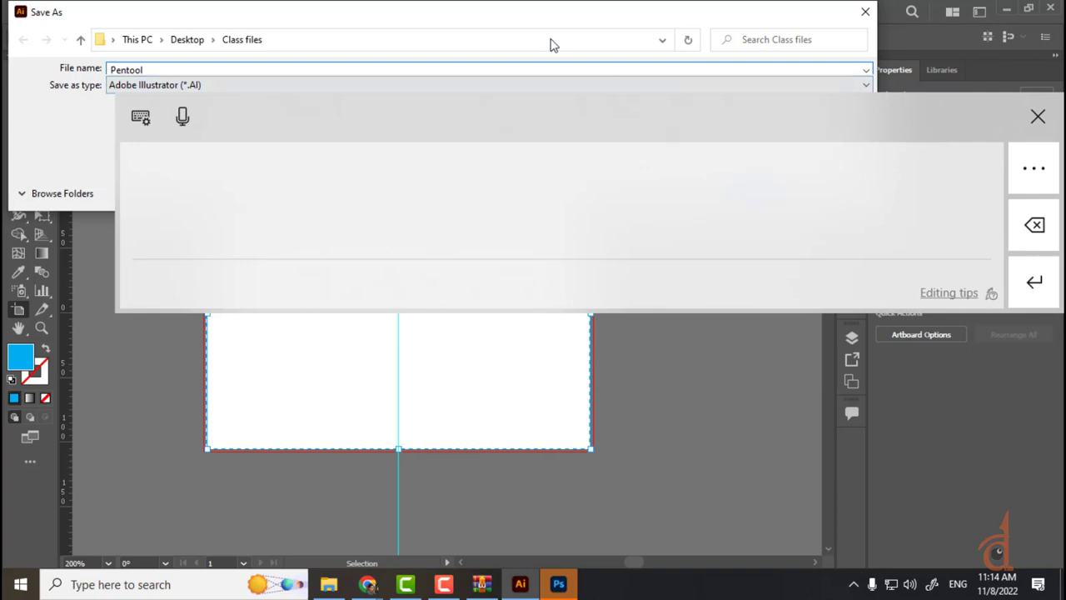
left_click(1038, 116)
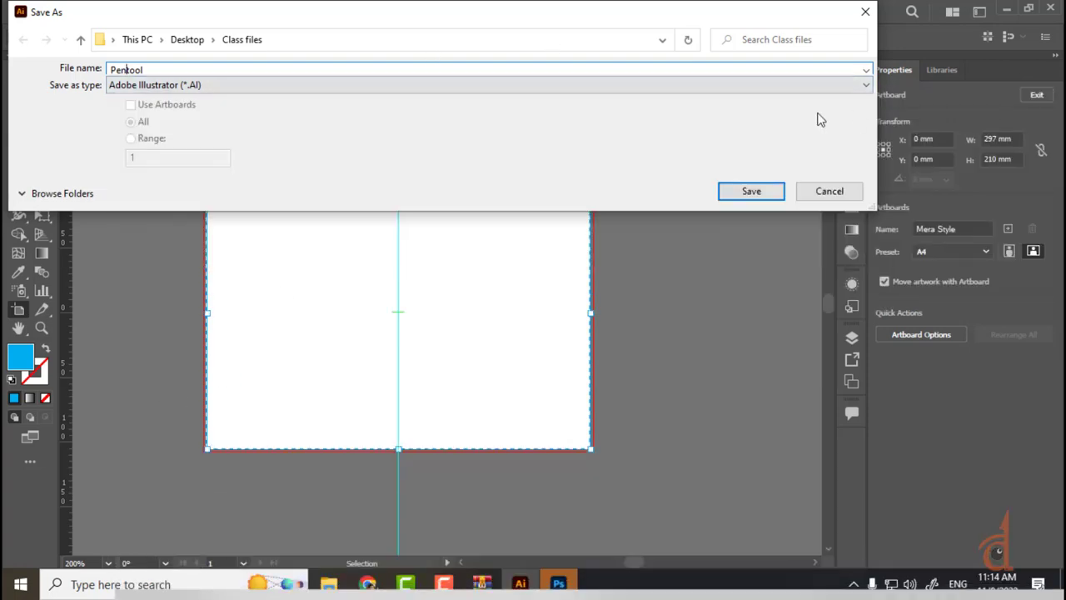
key("Delete")
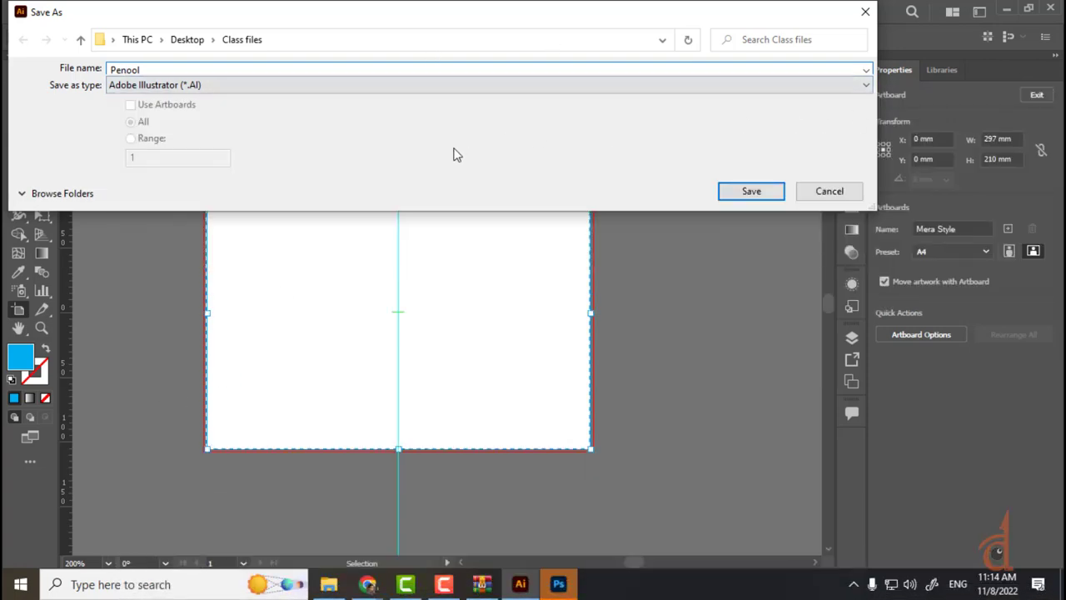
type("T")
left_click(763, 192)
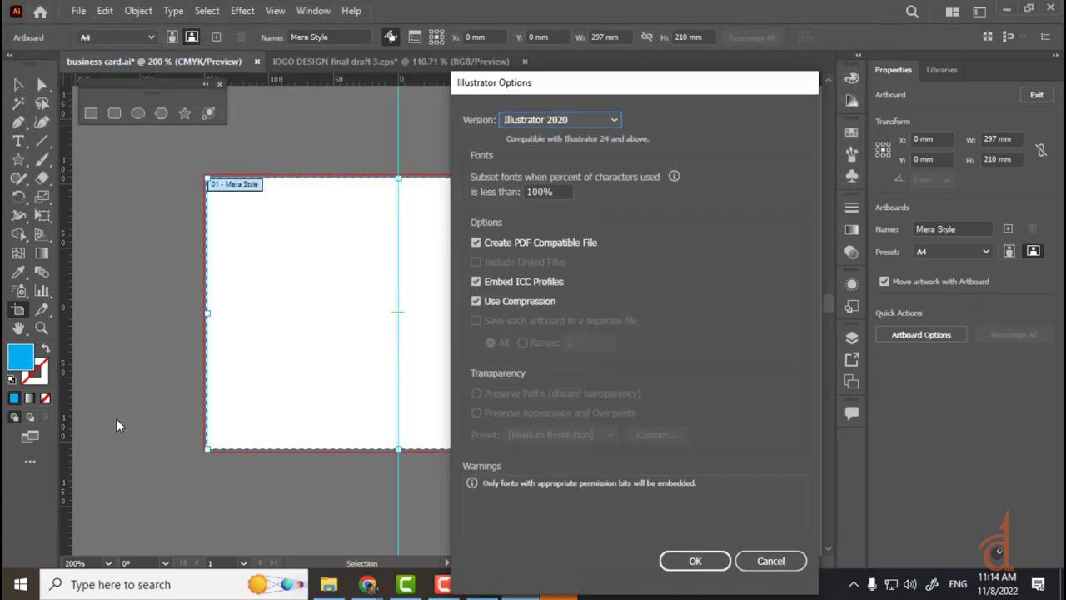
left_click(693, 561)
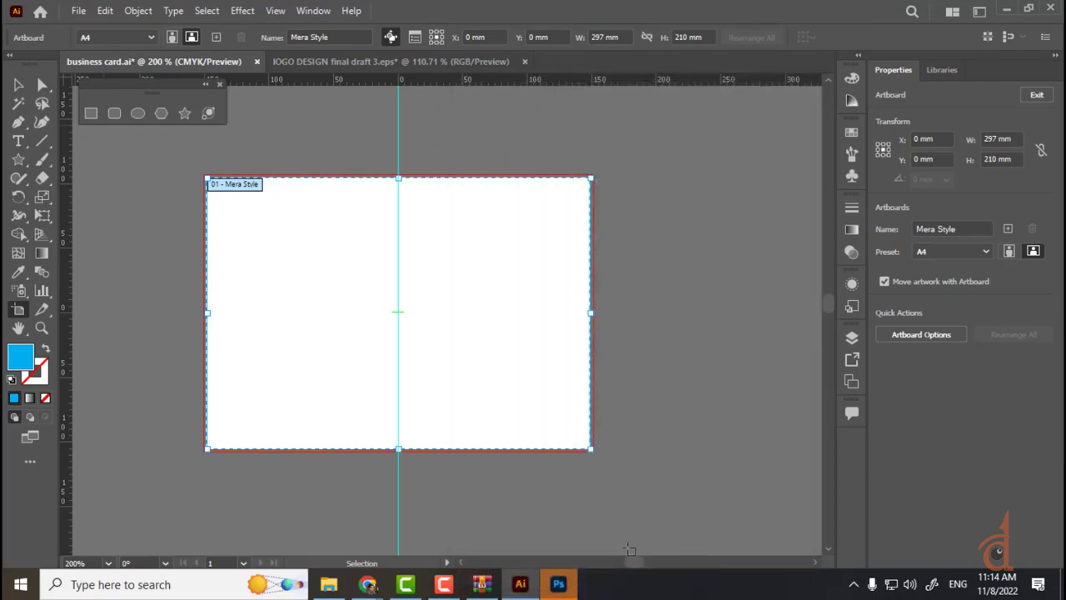
- Switch to Photoshop and create a blank white RGB document of 297 x 210 mm at 300 ppi
mouse_move(360, 588)
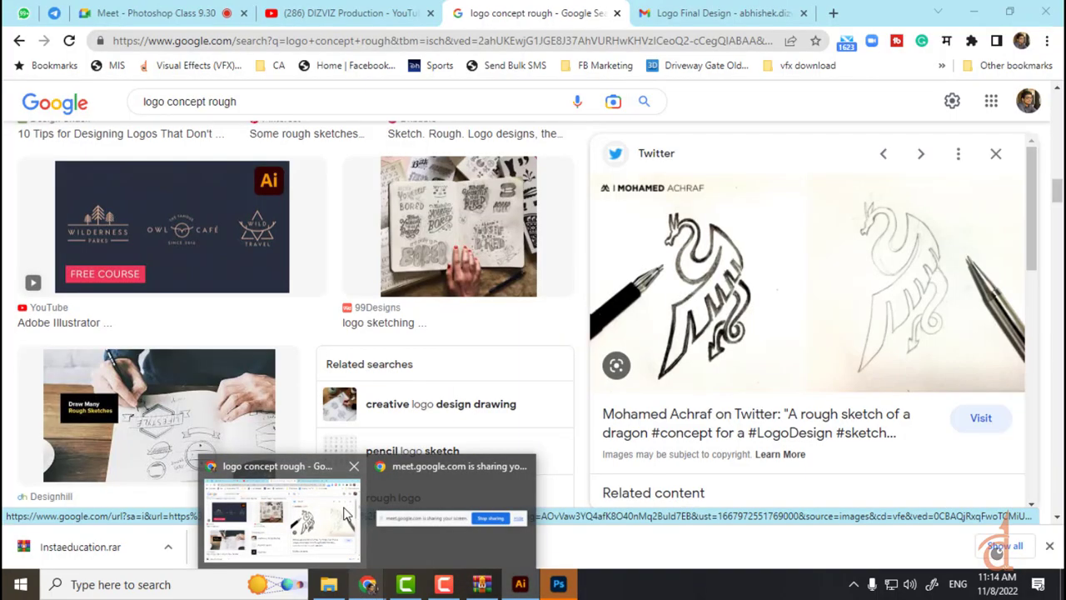
left_click(347, 514)
mouse_move(522, 581)
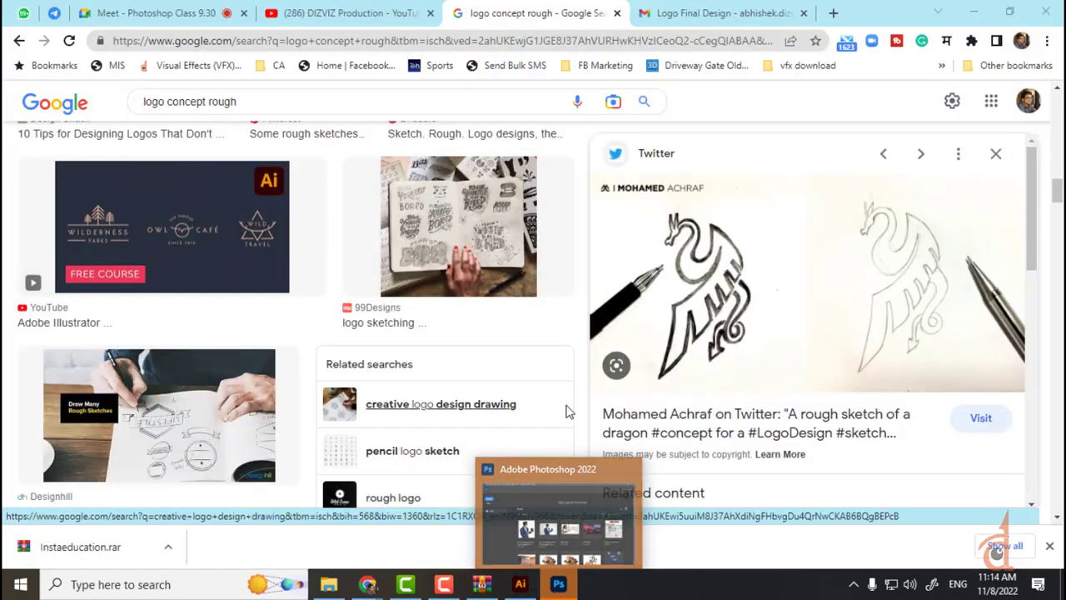
left_click(553, 590)
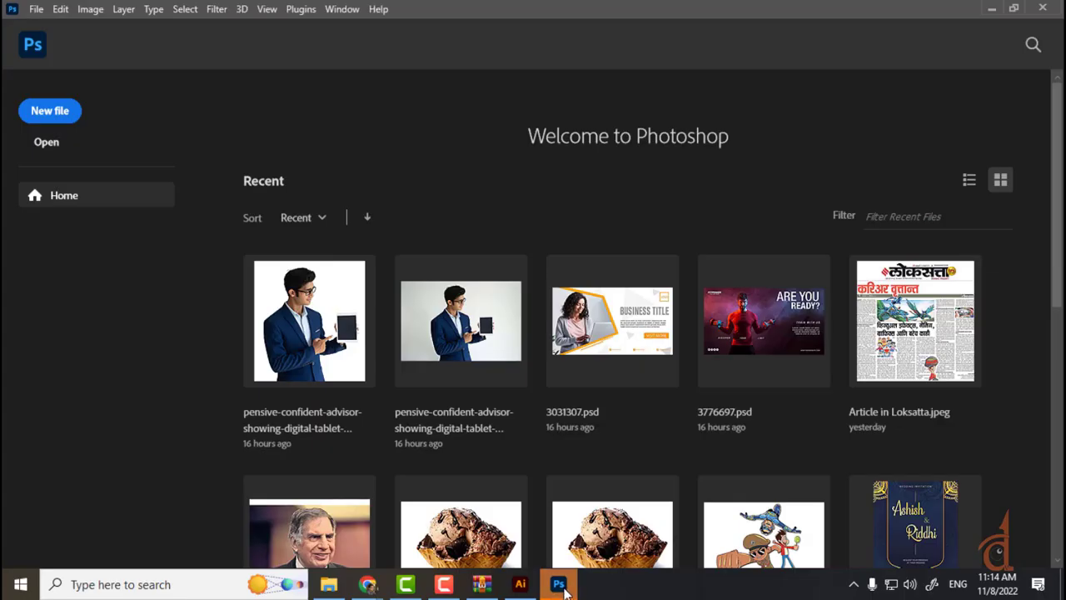
left_click(51, 116)
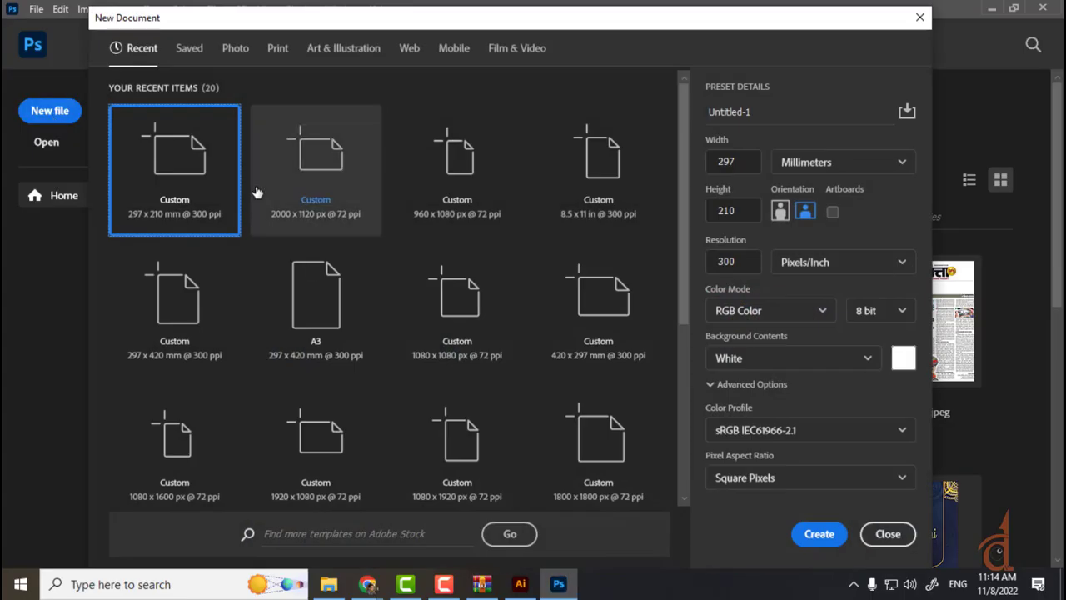
left_click(828, 543)
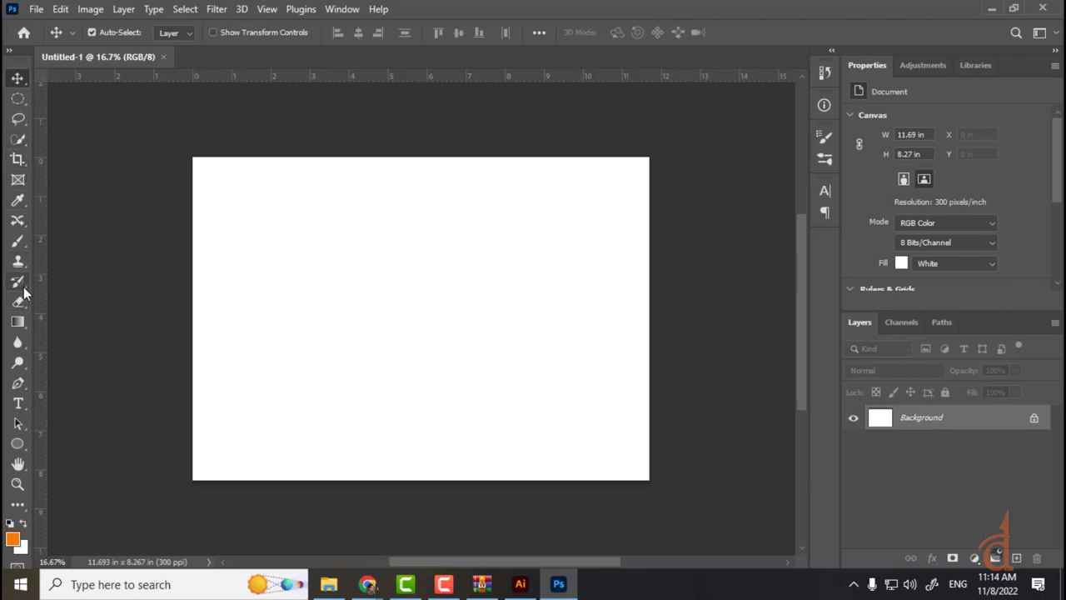
- Choose the Kyle's Ultimate Pastel brush for the Brush tool
left_click(21, 244)
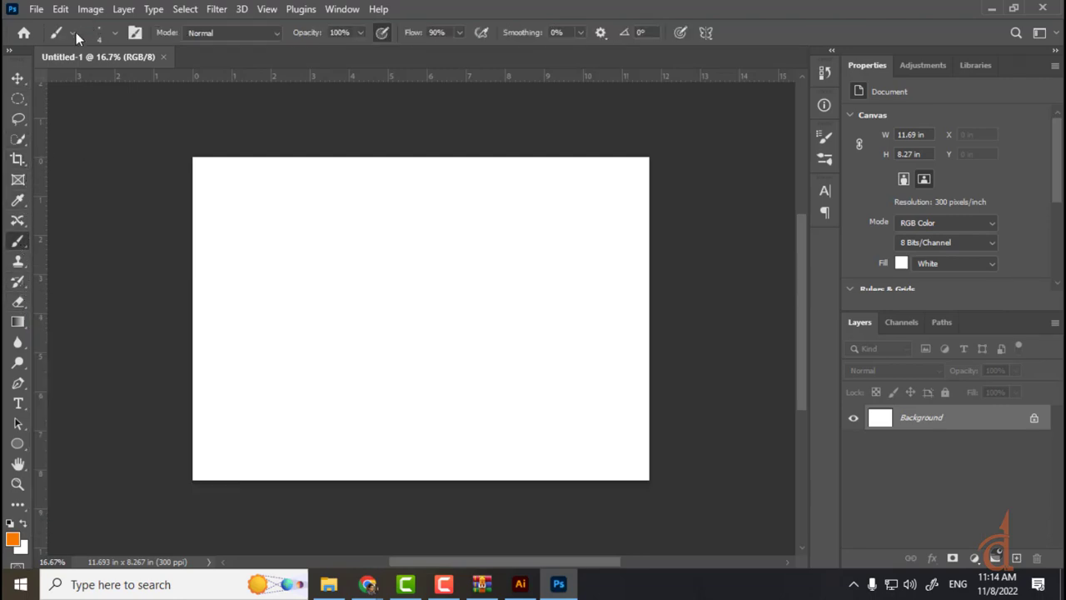
left_click(73, 33)
left_click(105, 32)
left_click(105, 31)
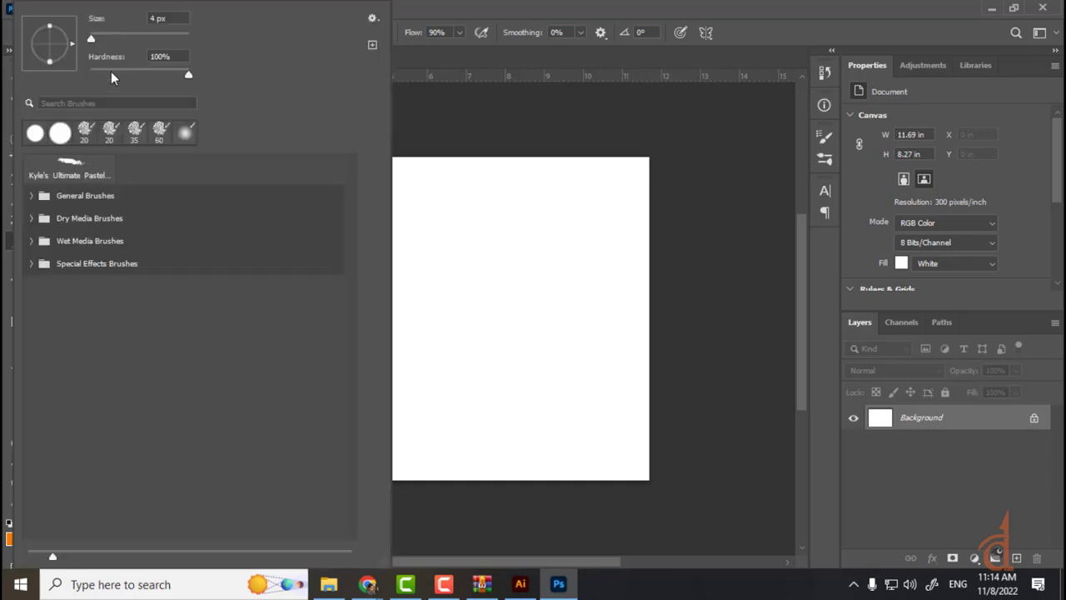
left_click(73, 164)
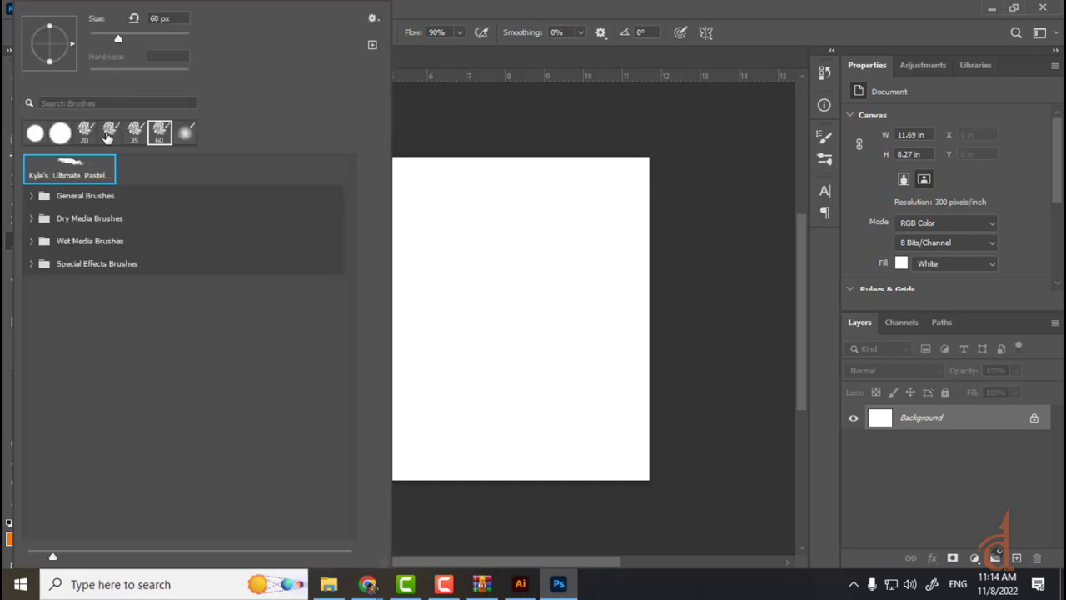
left_click(465, 4)
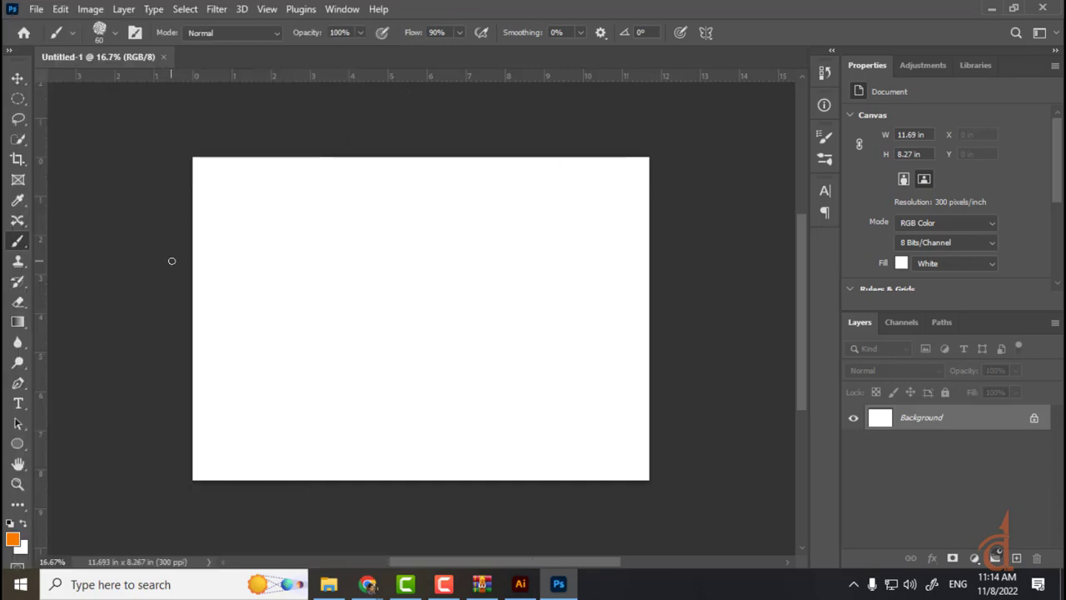
- Set the foreground colour to dark brown and reduce the brush size to 45 px
left_click(13, 539)
left_click_drag(292, 372, 267, 385)
left_click(457, 225)
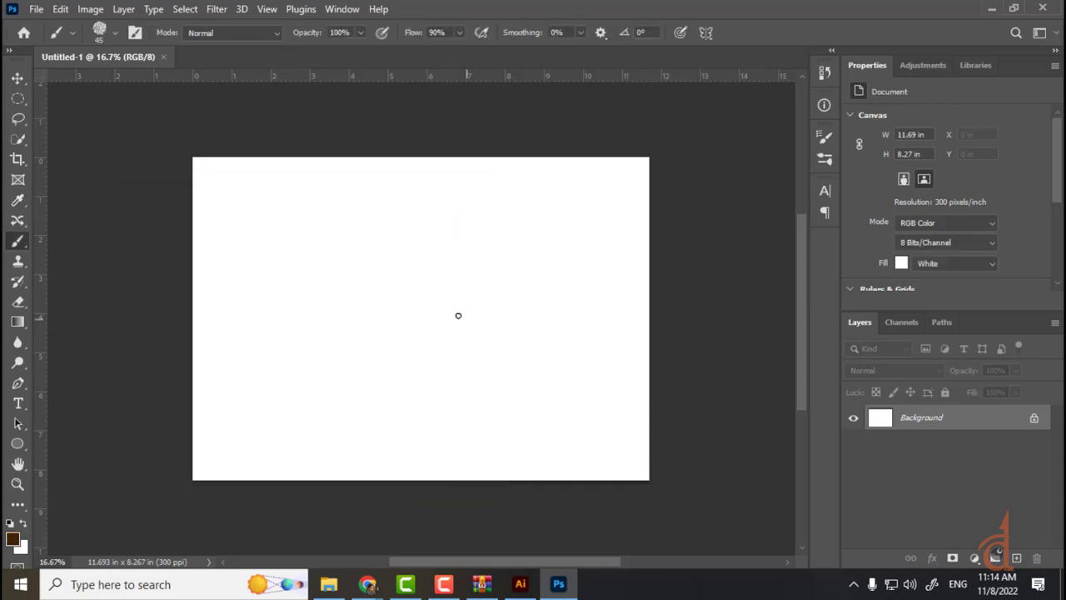
- Sketch a long wavy stroke across the canvas and an almond-shaped eye outline with upper and lower lids beneath it
key("ctrl+plus")
key("ctrl+plus")
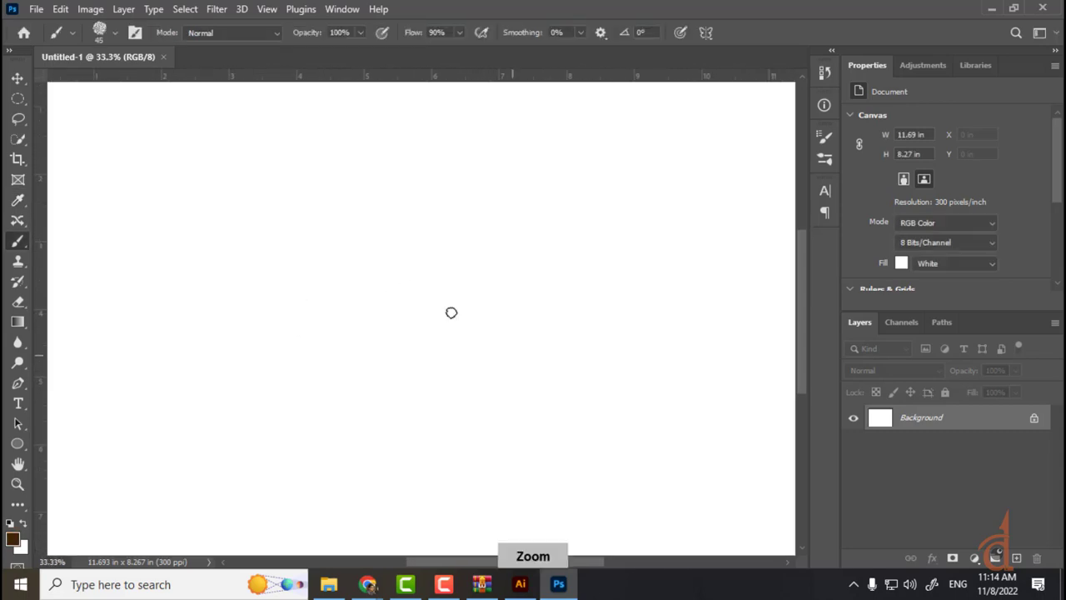
key("ctrl+minus")
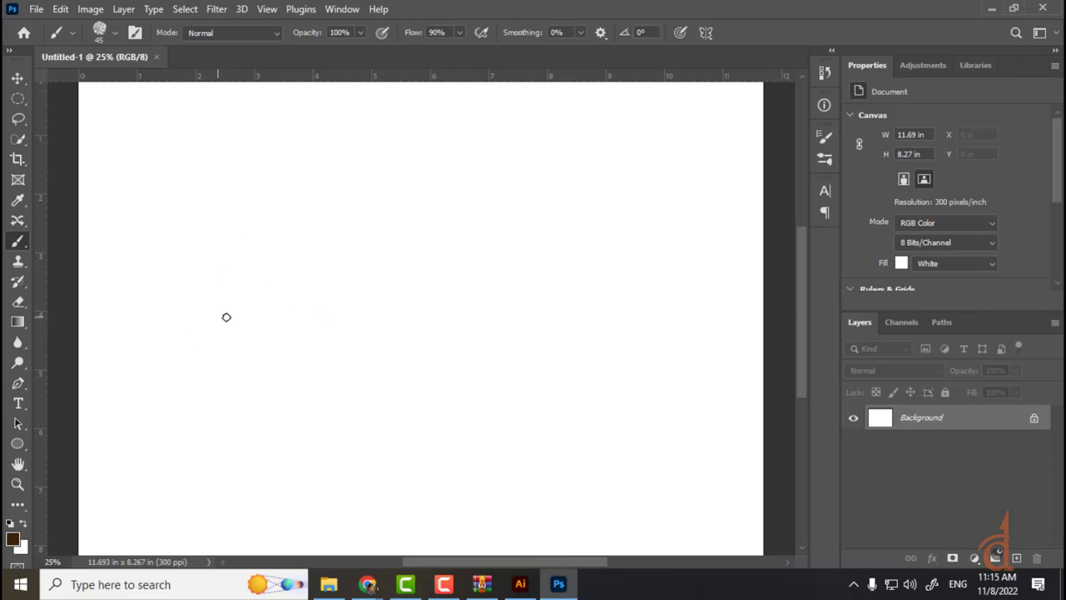
mouse_move(252, 384)
left_mouse_down()
mouse_move(249, 262)
mouse_move(358, 287)
left_mouse_up()
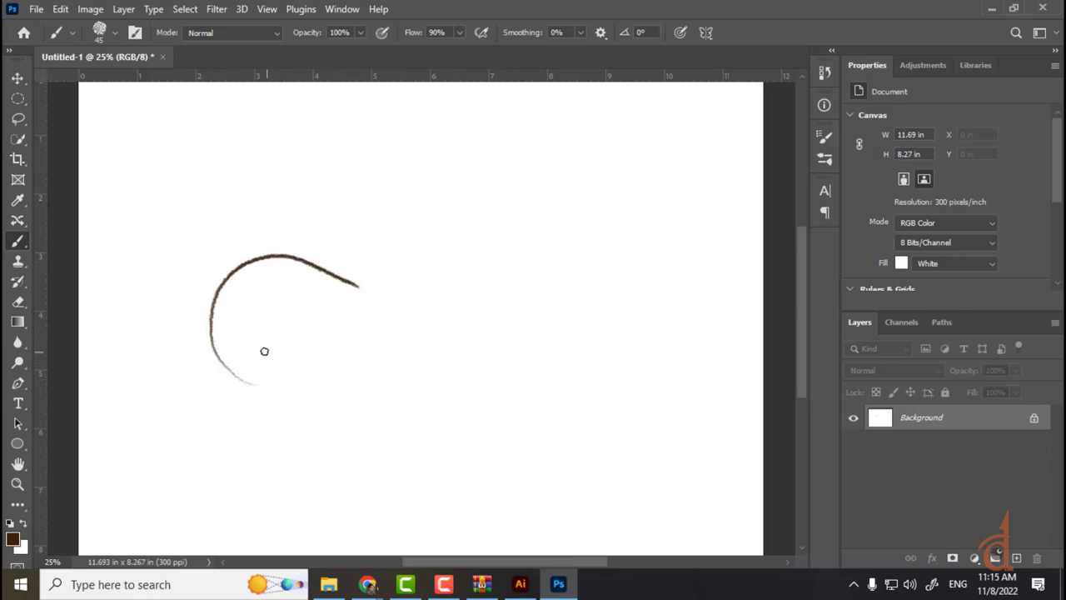
key("ctrl+z")
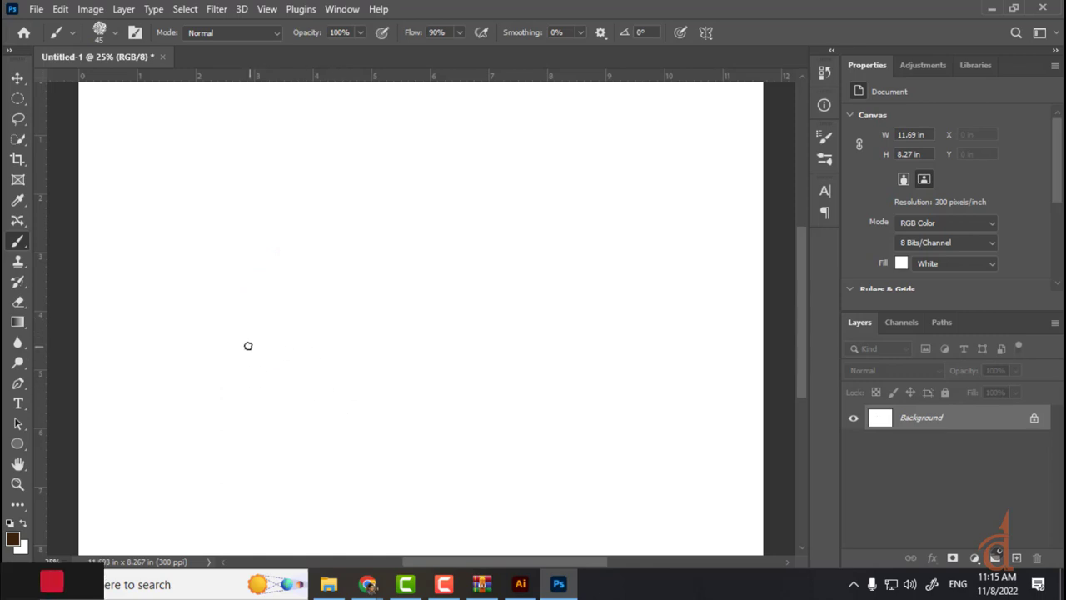
mouse_move(244, 318)
left_mouse_down()
mouse_move(268, 284)
mouse_move(518, 289)
left_mouse_up()
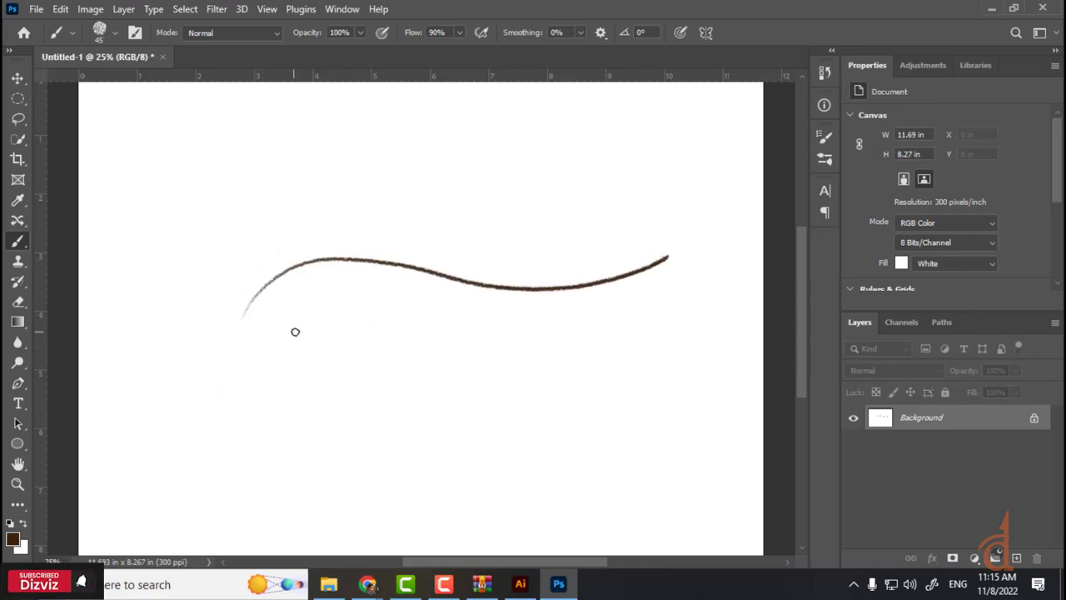
mouse_move(289, 329)
left_mouse_down()
mouse_move(374, 325)
mouse_move(515, 334)
left_mouse_up()
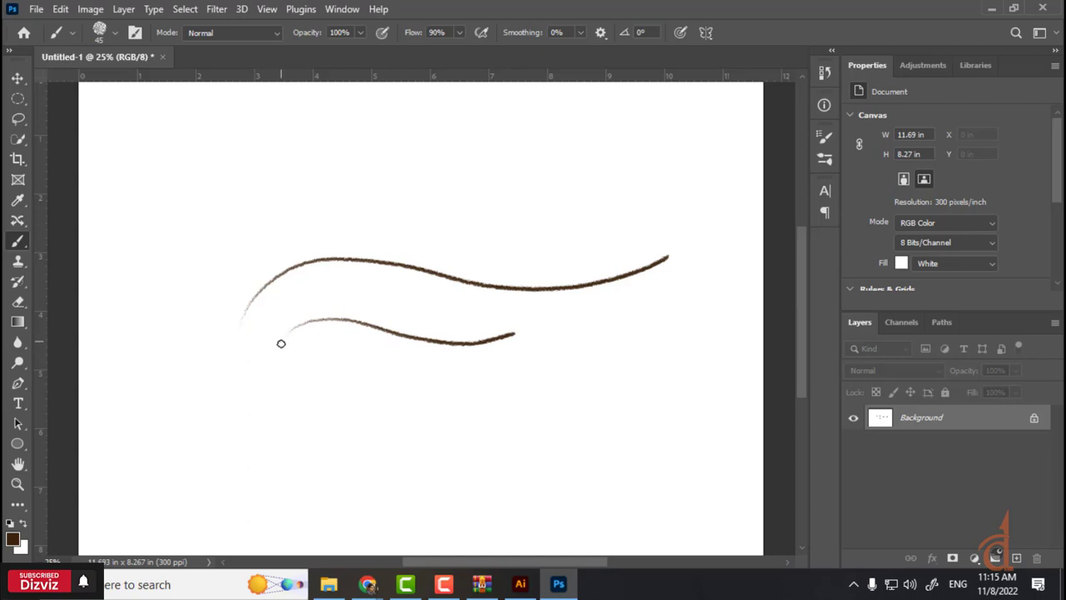
mouse_move(254, 374)
left_mouse_down()
mouse_move(331, 394)
mouse_move(426, 385)
mouse_move(397, 389)
mouse_move(490, 345)
left_mouse_up()
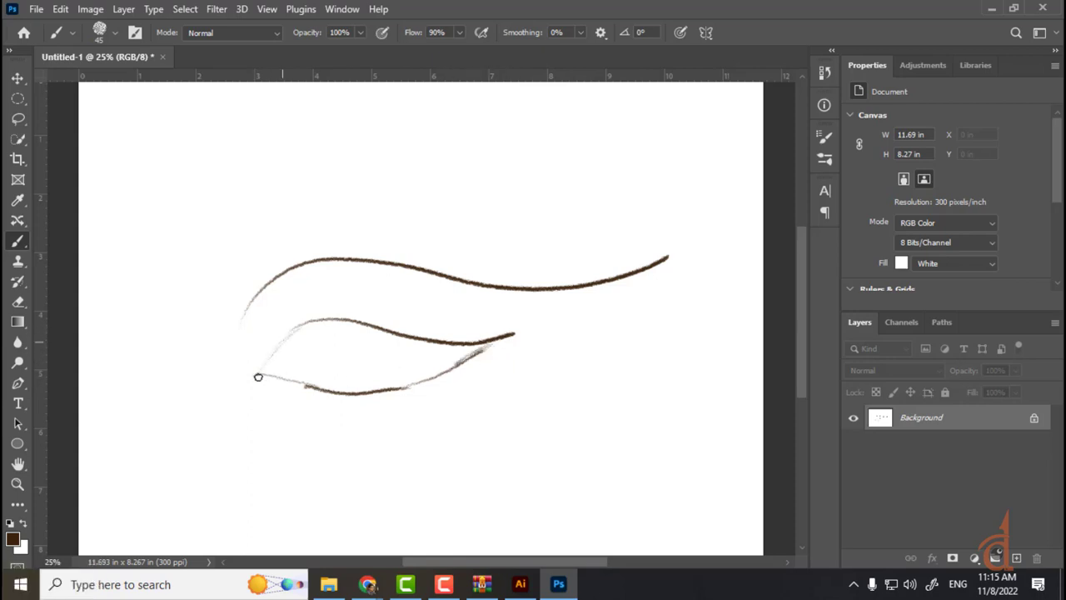
left_click_drag(259, 375, 309, 323)
- Erase the long wavy stroke above the eye with the Eraser enlarged to 80 px
key("e")
mouse_move(667, 255)
left_mouse_down()
mouse_move(625, 278)
mouse_move(667, 256)
mouse_move(517, 288)
mouse_move(553, 289)
left_mouse_up()
key("bracketright")
key("bracketright")
key("bracketright")
key("bracketright")
key("bracketright")
left_click_drag(294, 277, 282, 279)
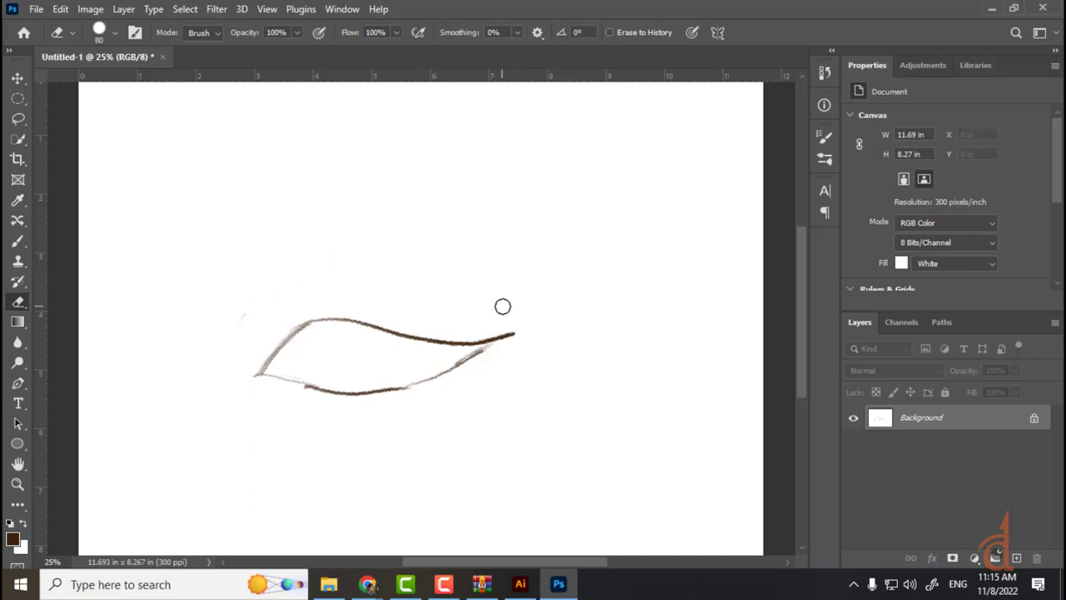
- Sketch a round iris with a pupil inside the eye and strengthen the lower lid and the outline's right corner
key("b")
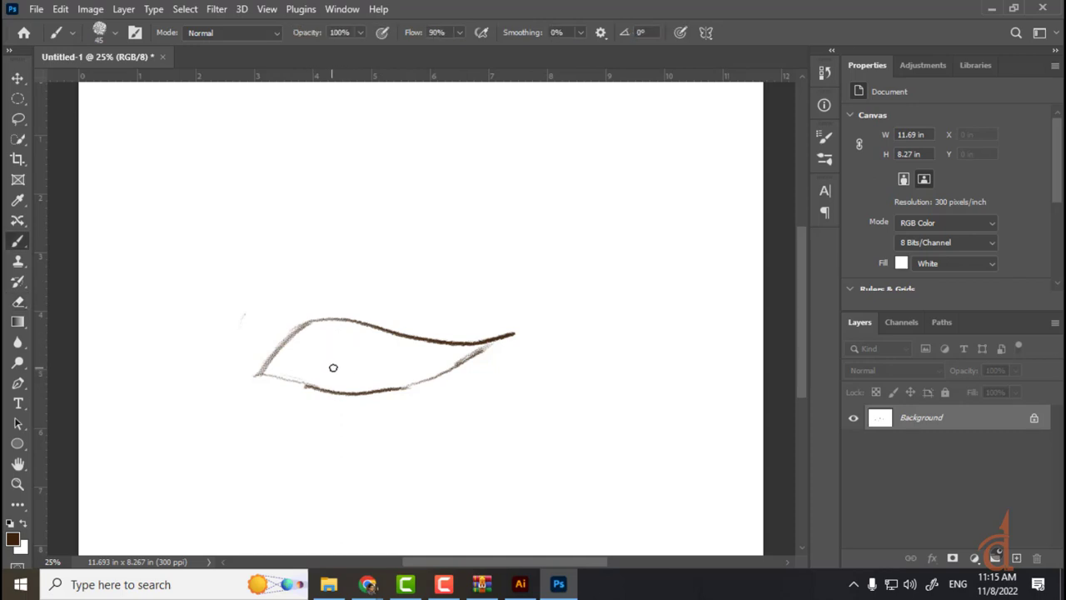
mouse_move(334, 355)
left_mouse_down()
mouse_move(357, 368)
mouse_move(350, 344)
mouse_move(359, 367)
mouse_move(332, 362)
mouse_move(368, 354)
mouse_move(356, 345)
mouse_move(363, 377)
left_mouse_up()
left_click_drag(335, 357, 372, 367)
left_click_drag(270, 375, 333, 385)
left_click_drag(506, 338, 477, 357)
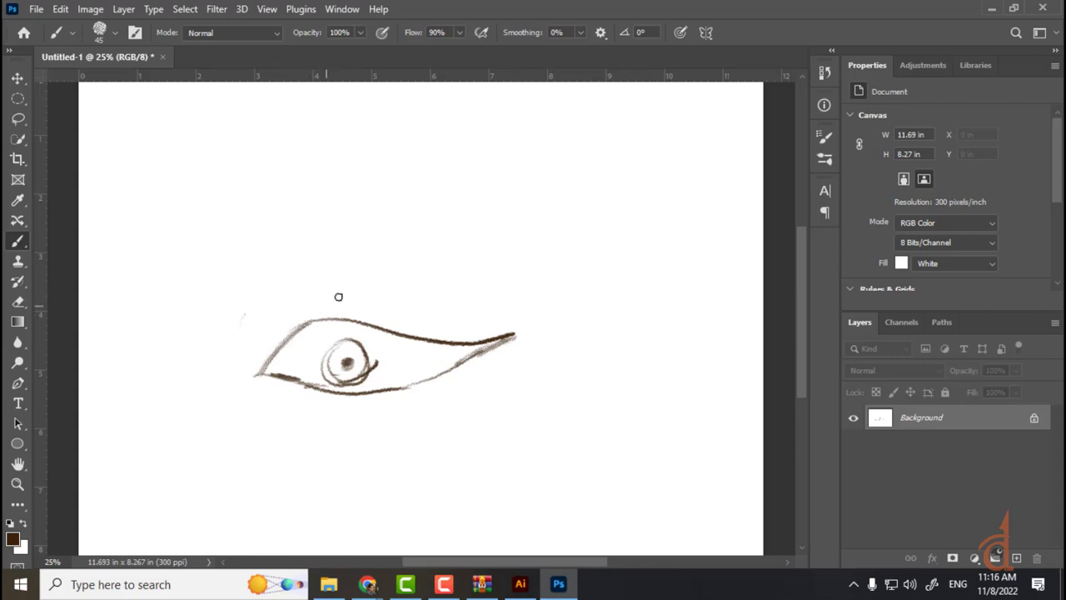
left_click_drag(347, 290, 319, 308)
left_click_drag(381, 275, 335, 305)
key("ctrl+z")
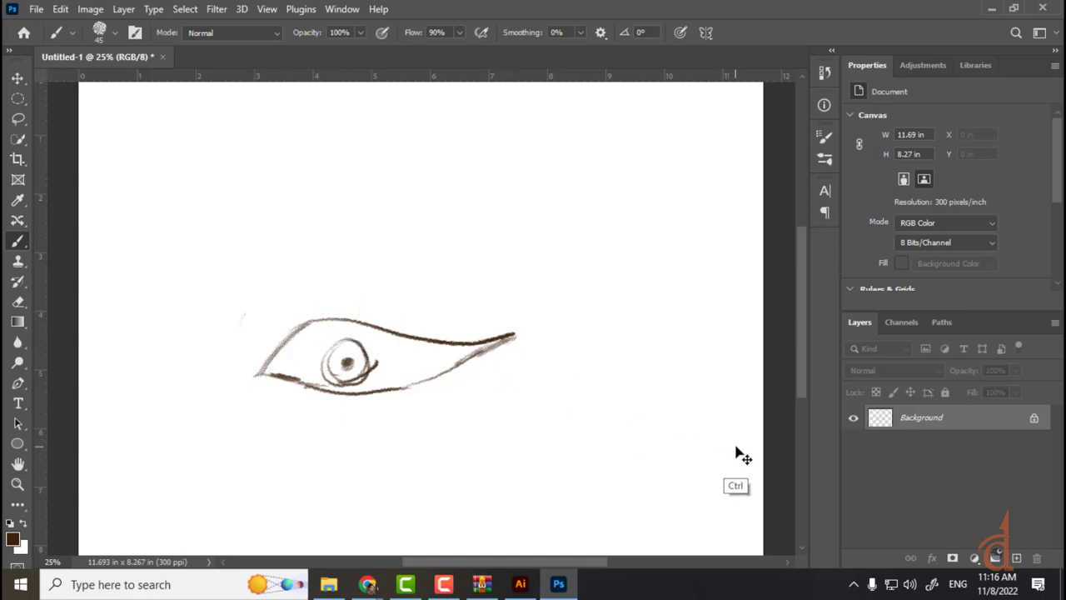
- Add a new layer and paint over the sketch on it: a thick iris ring, a filled pupil and the eye's left corner
left_click(1016, 557)
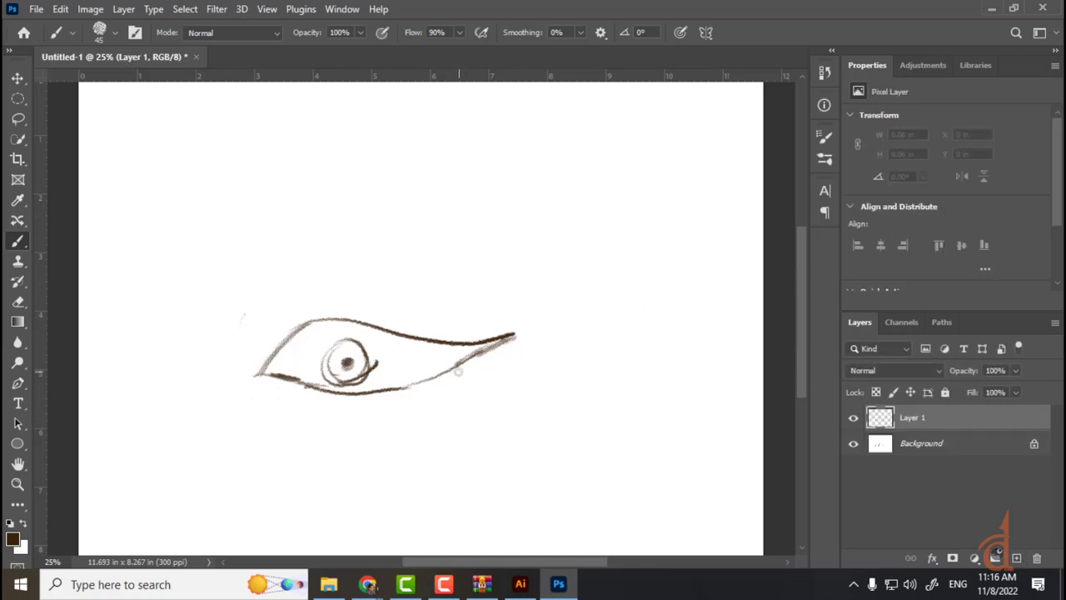
mouse_move(346, 347)
left_mouse_down()
mouse_move(357, 355)
mouse_move(363, 343)
mouse_move(351, 345)
mouse_move(358, 370)
mouse_move(353, 349)
left_mouse_up()
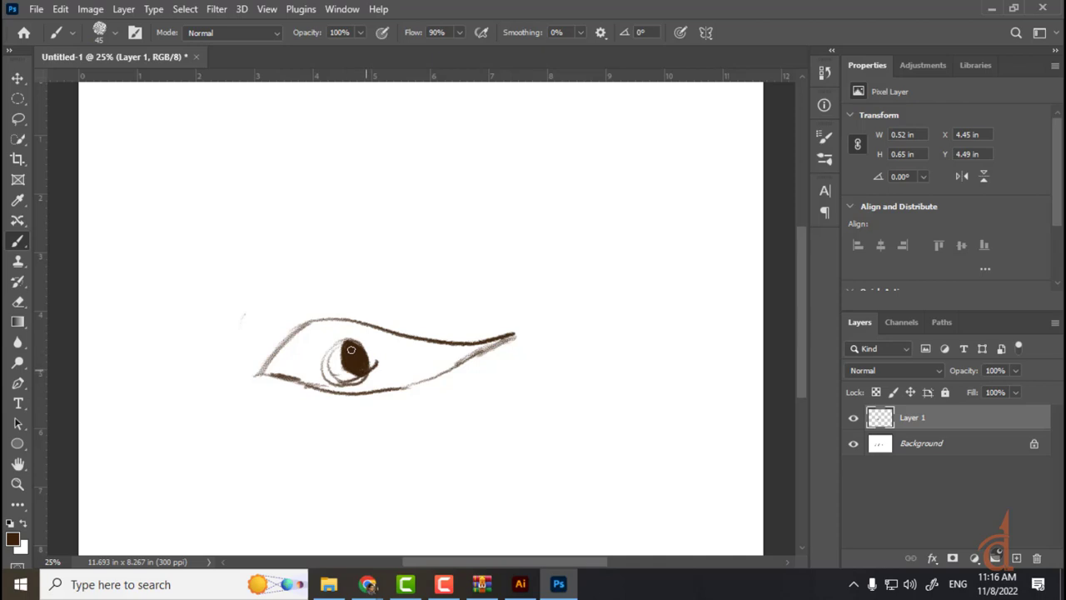
mouse_move(346, 342)
left_mouse_down()
mouse_move(349, 387)
mouse_move(366, 374)
left_mouse_up()
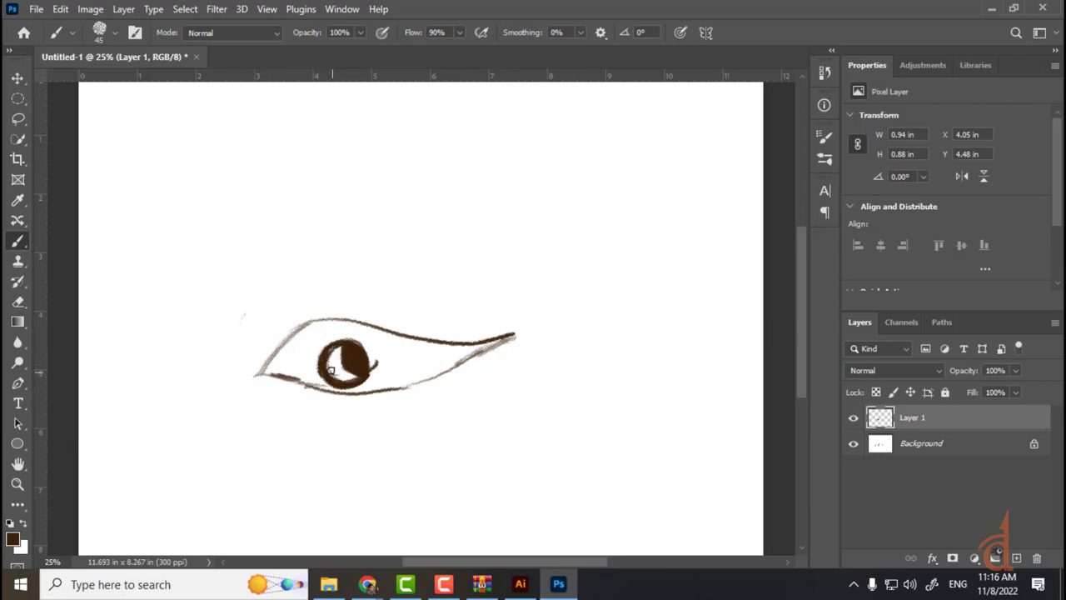
left_click_drag(342, 379, 376, 367)
left_click_drag(364, 345, 374, 356)
mouse_move(306, 318)
left_mouse_down()
mouse_move(279, 374)
mouse_move(289, 375)
mouse_move(292, 334)
mouse_move(284, 351)
mouse_move(293, 374)
mouse_move(280, 367)
mouse_move(355, 391)
mouse_move(313, 389)
left_mouse_up()
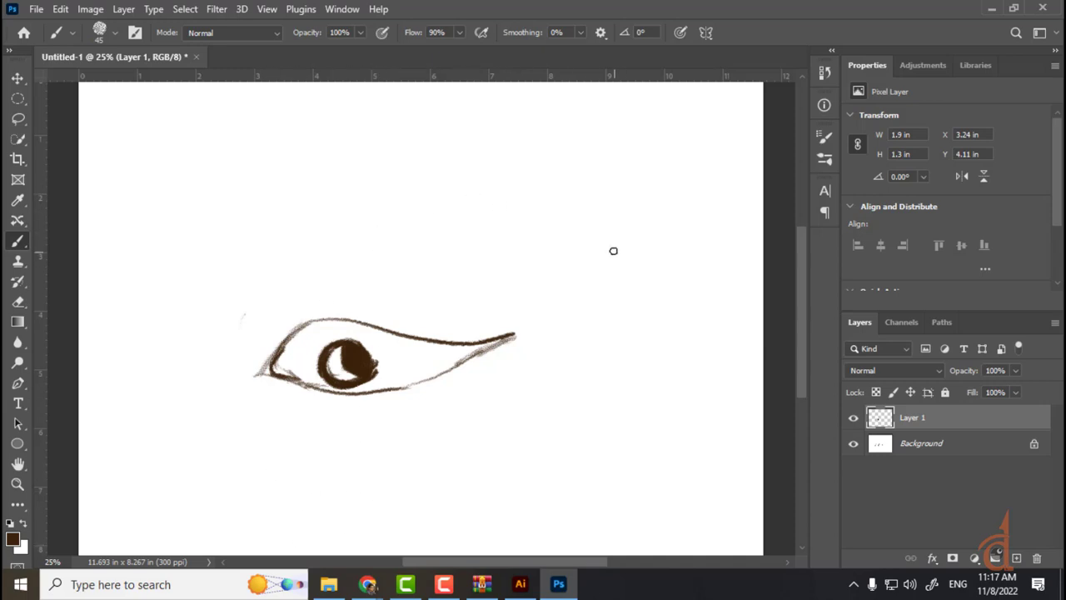
- Draw a large looping oval stroke beside the eye and retrace its lower-left curve
mouse_move(617, 221)
left_mouse_down()
mouse_move(571, 223)
mouse_move(533, 305)
mouse_move(560, 374)
mouse_move(622, 370)
mouse_move(668, 338)
mouse_move(708, 269)
mouse_move(705, 190)
mouse_move(647, 129)
mouse_move(584, 149)
mouse_move(555, 223)
mouse_move(566, 332)
mouse_move(625, 385)
mouse_move(688, 390)
left_mouse_up()
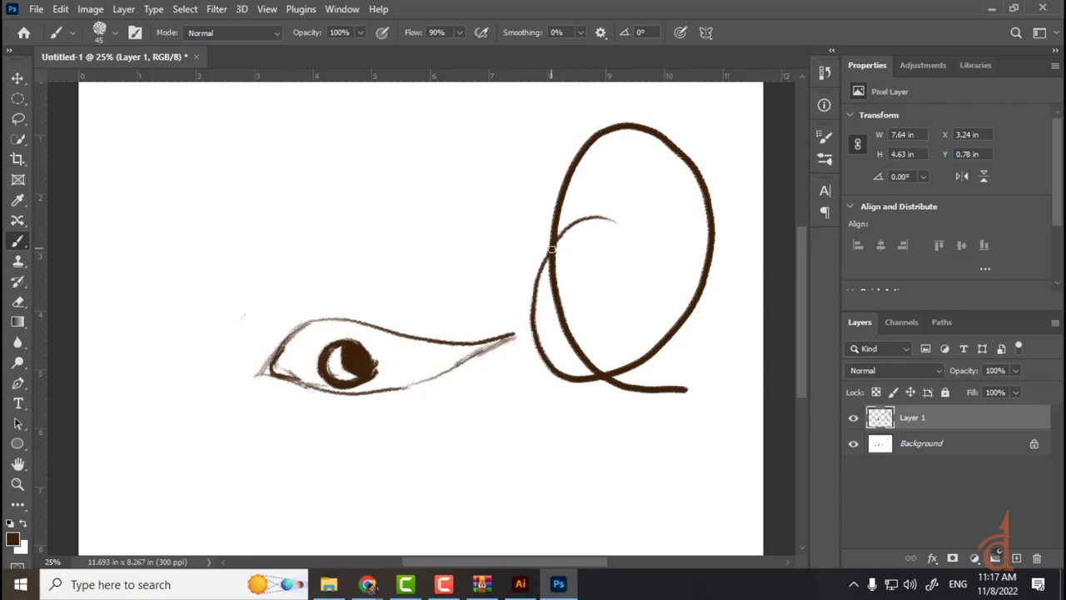
mouse_move(549, 250)
left_mouse_down()
mouse_move(530, 288)
mouse_move(527, 354)
mouse_move(568, 374)
left_mouse_up()
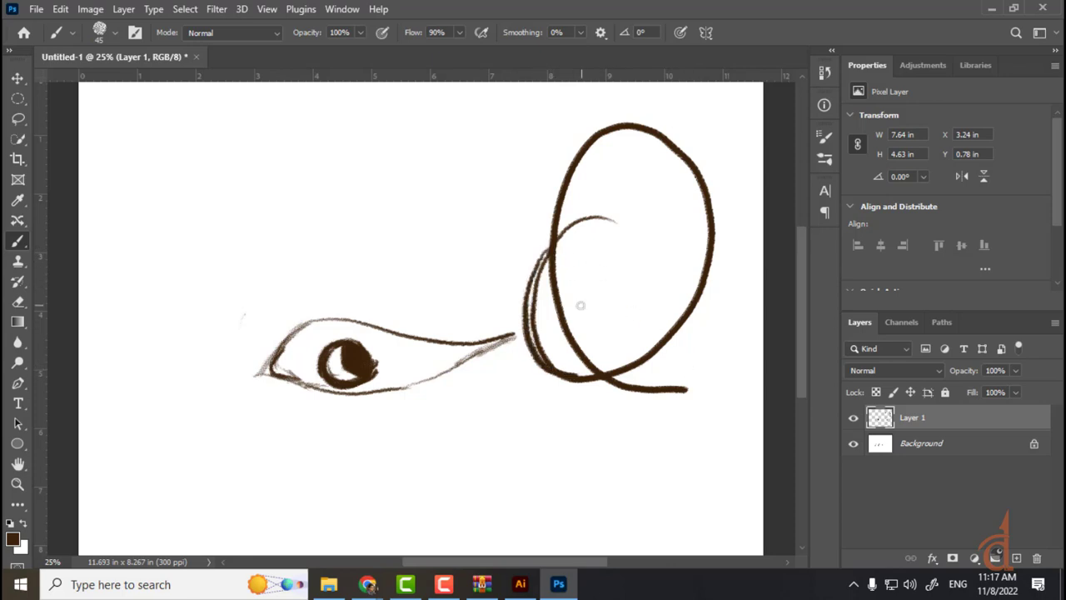
- Thicken the large oval's left side with the brush and erase its top arc and the stray stroke ends
mouse_move(579, 150)
left_mouse_down()
mouse_move(549, 246)
mouse_move(564, 341)
left_mouse_up()
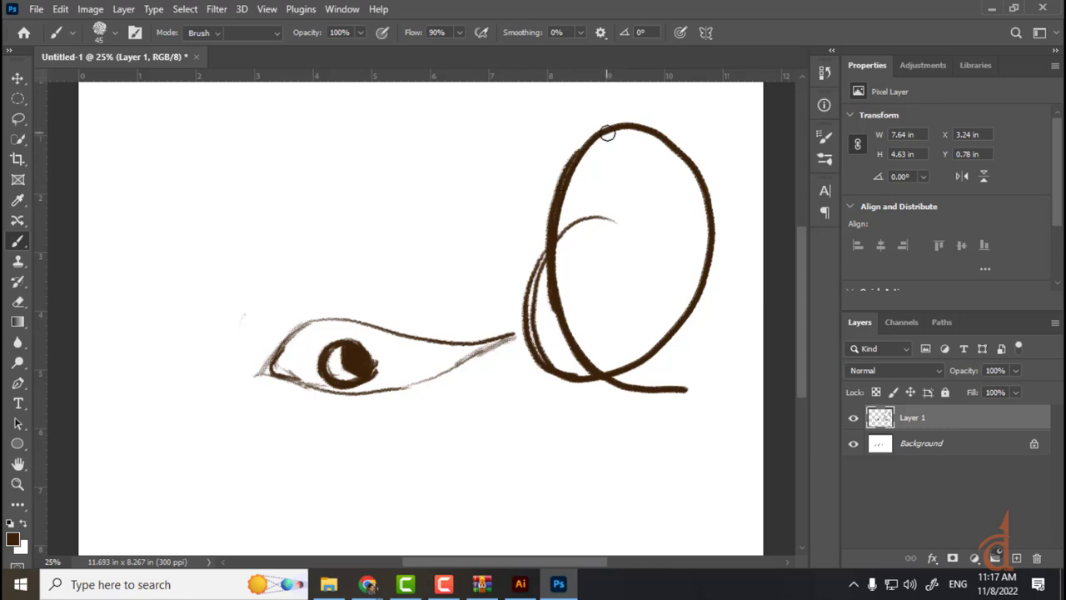
key("e")
mouse_move(620, 127)
left_mouse_down()
mouse_move(603, 136)
mouse_move(628, 129)
mouse_move(693, 165)
left_mouse_up()
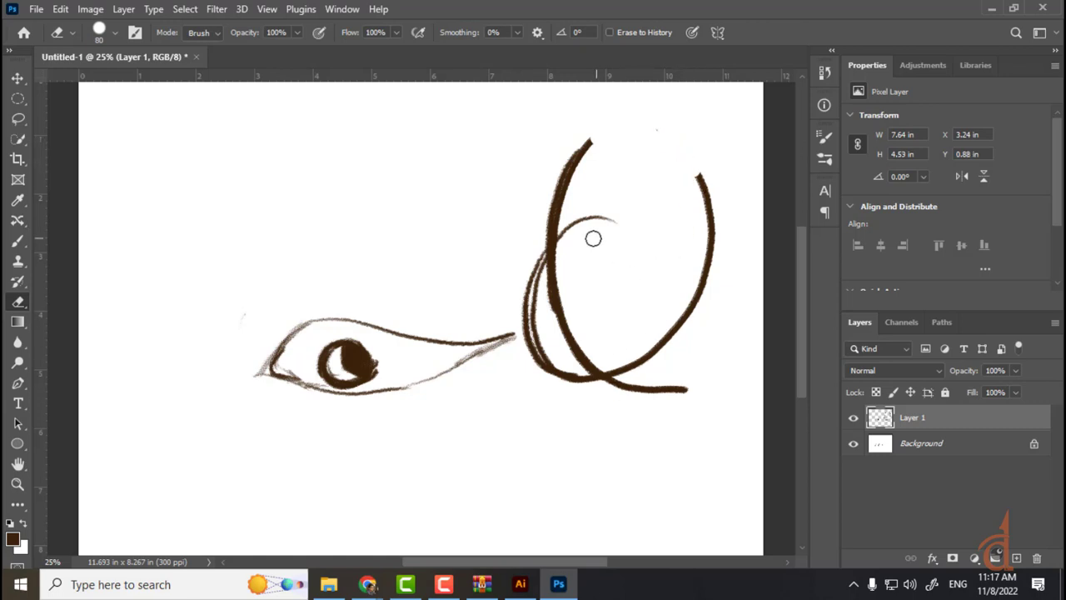
left_click(614, 219)
mouse_move(644, 396)
left_mouse_down()
mouse_move(623, 389)
mouse_move(689, 389)
left_mouse_up()
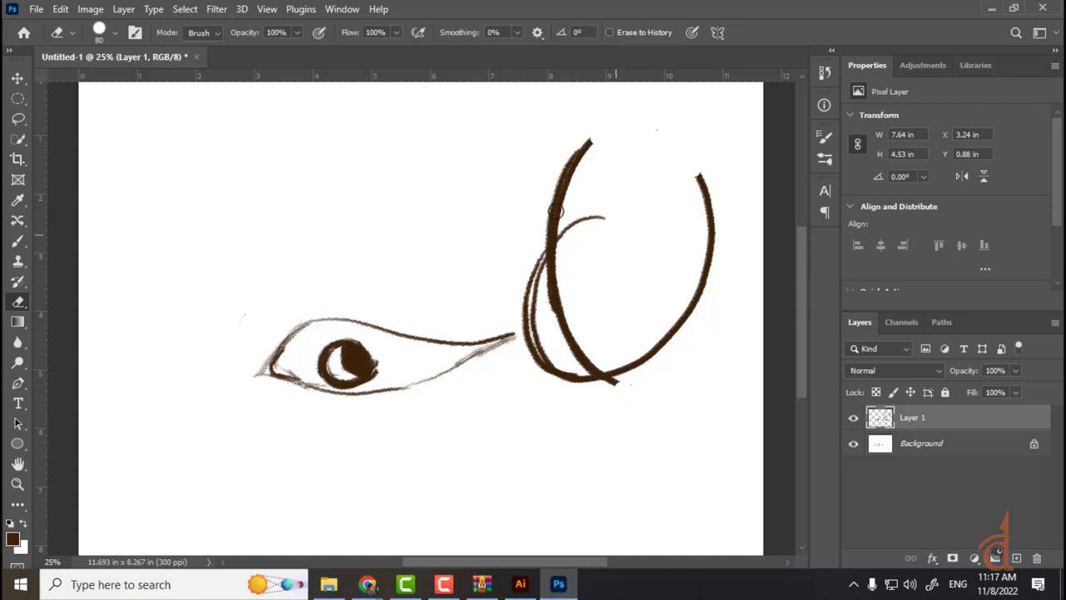
- Add a new layer above the sketch and set the brush's foreground colour to dark green 2e3b0c
left_click(23, 79)
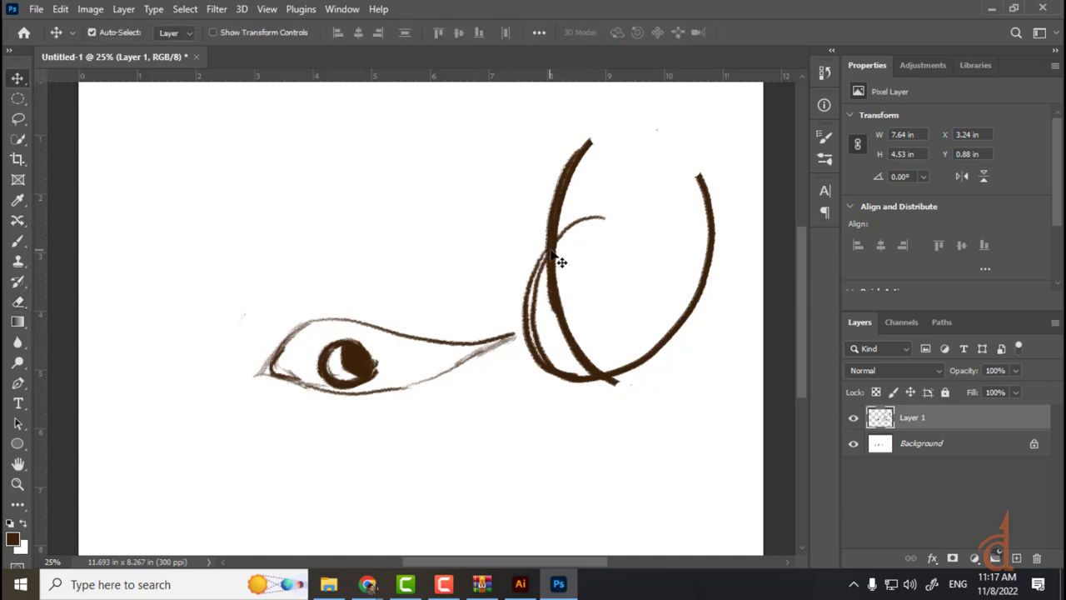
mouse_move(561, 261)
left_mouse_down()
mouse_move(519, 238)
mouse_move(558, 250)
left_mouse_up()
left_click(1016, 558)
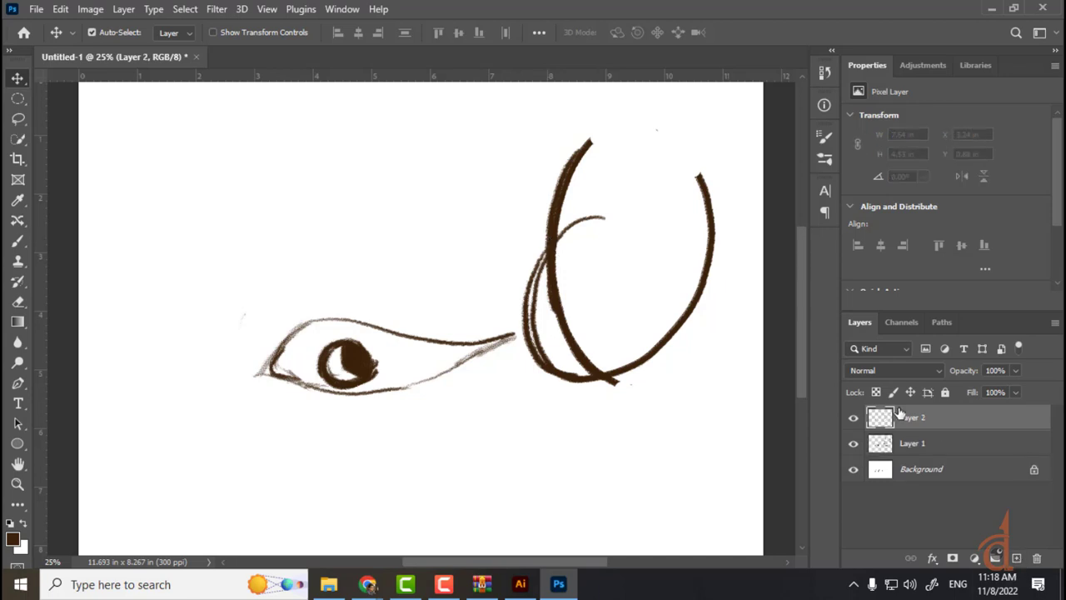
left_click(13, 539)
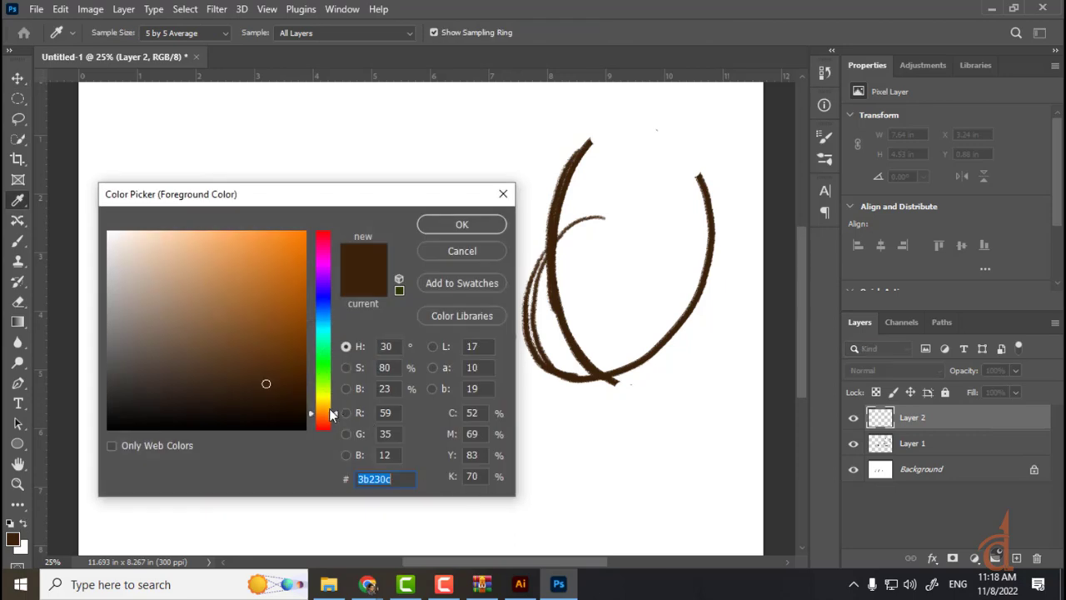
left_click_drag(330, 414, 334, 383)
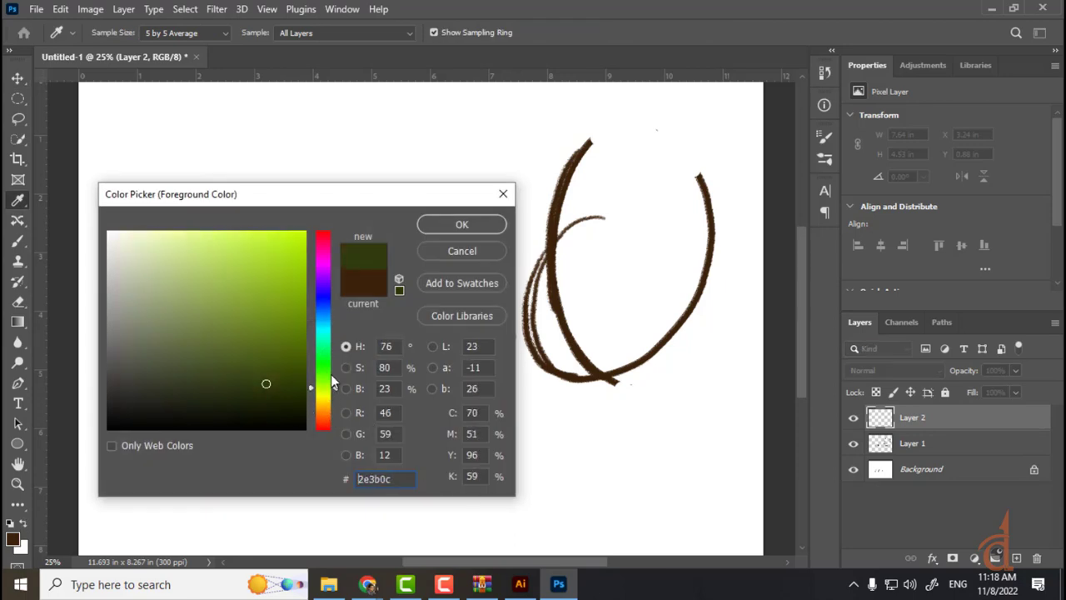
left_click(474, 231)
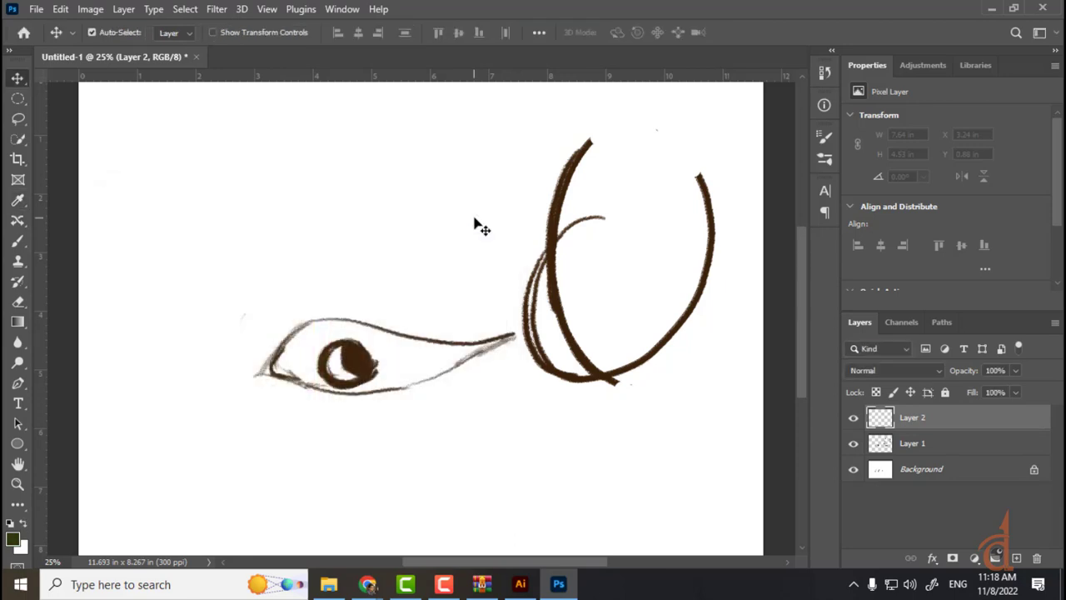
key("b")
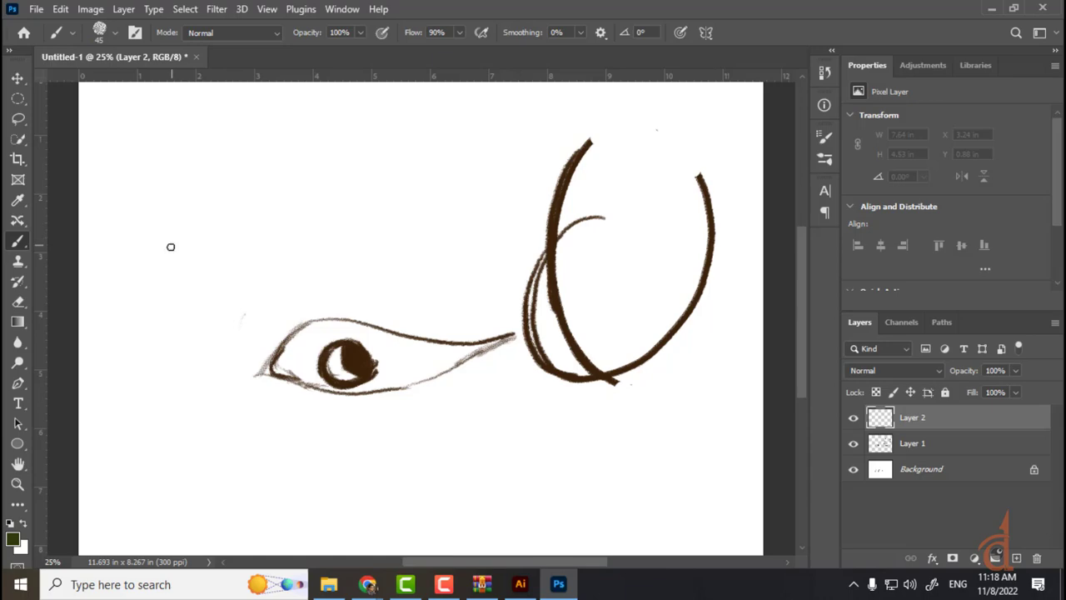
- Switch to Chrome and bring up the "logo concept rough" image results
mouse_move(367, 584)
left_click(309, 525)
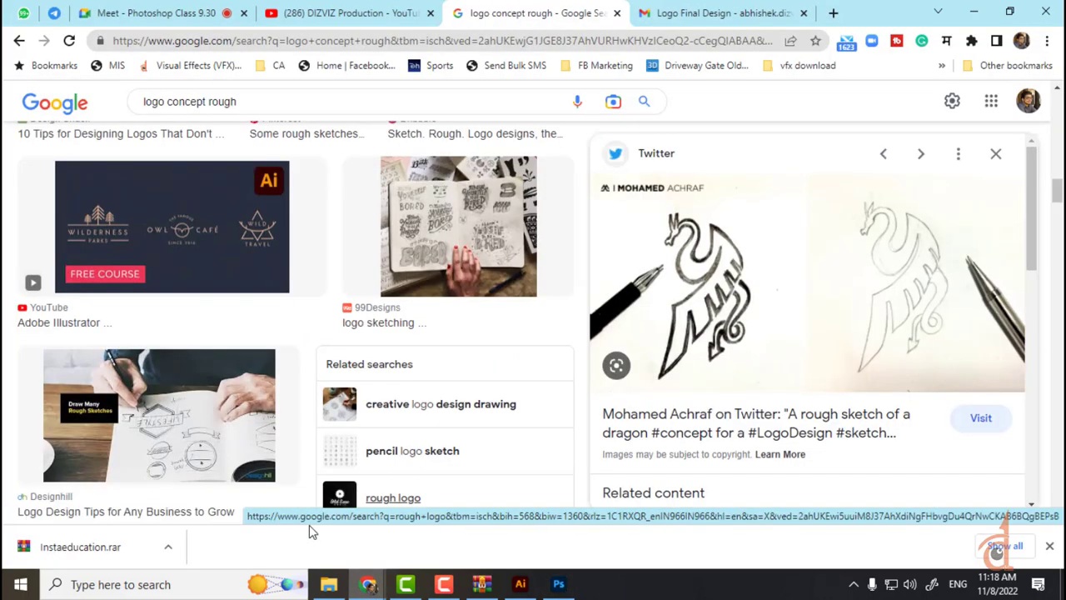
left_click(183, 101)
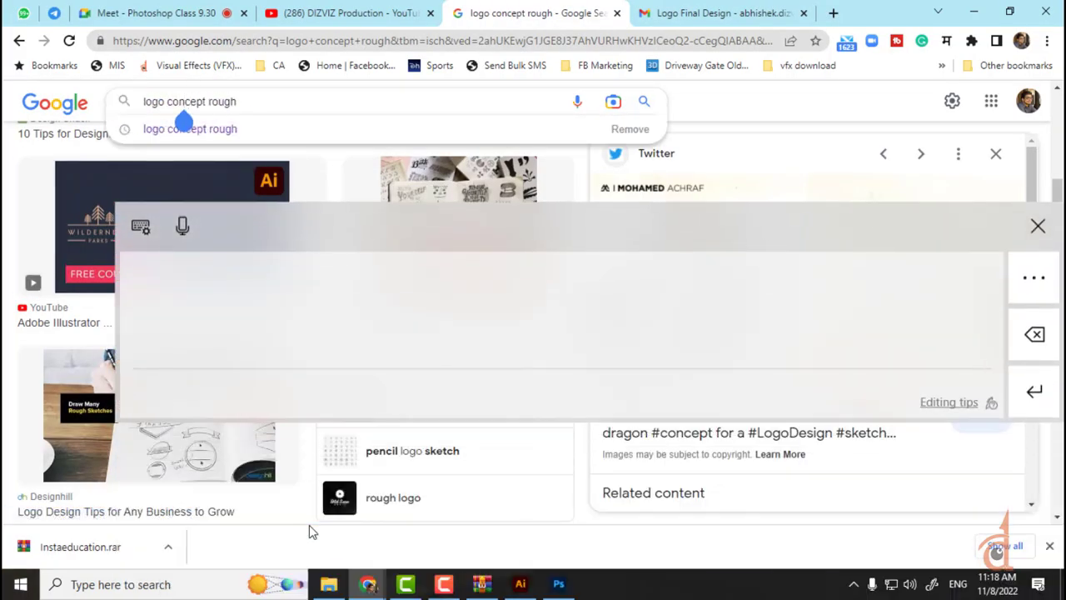
left_click(1033, 226)
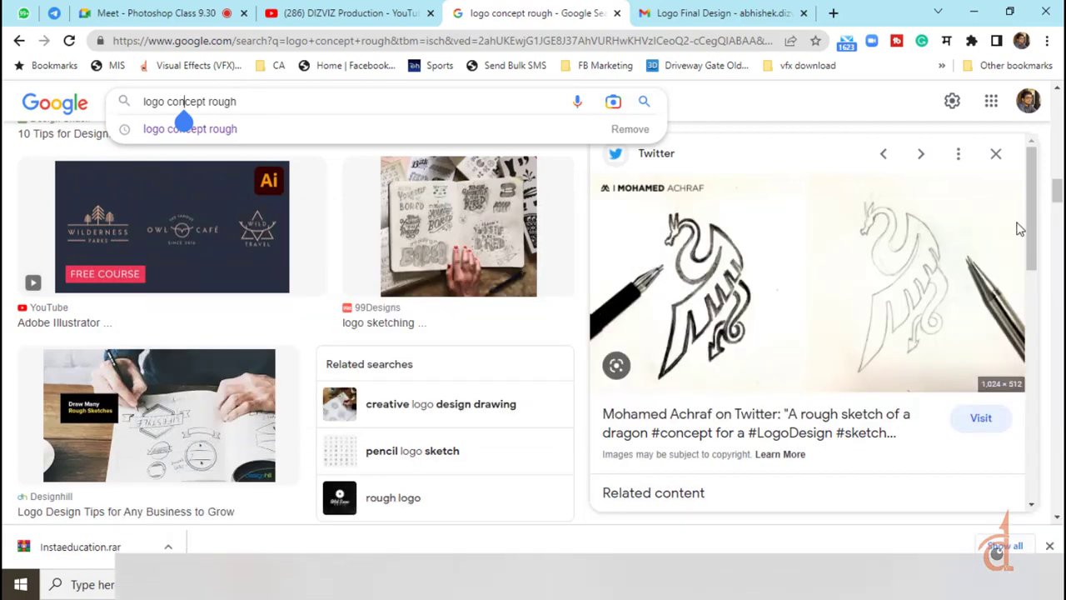
key("ctrl+a")
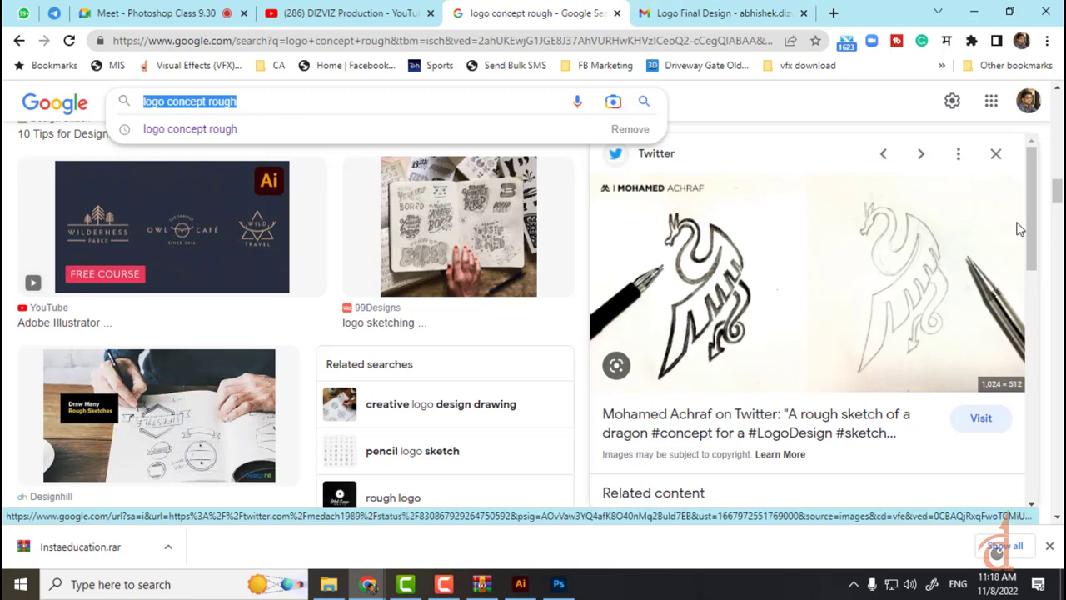
left_click(1020, 229)
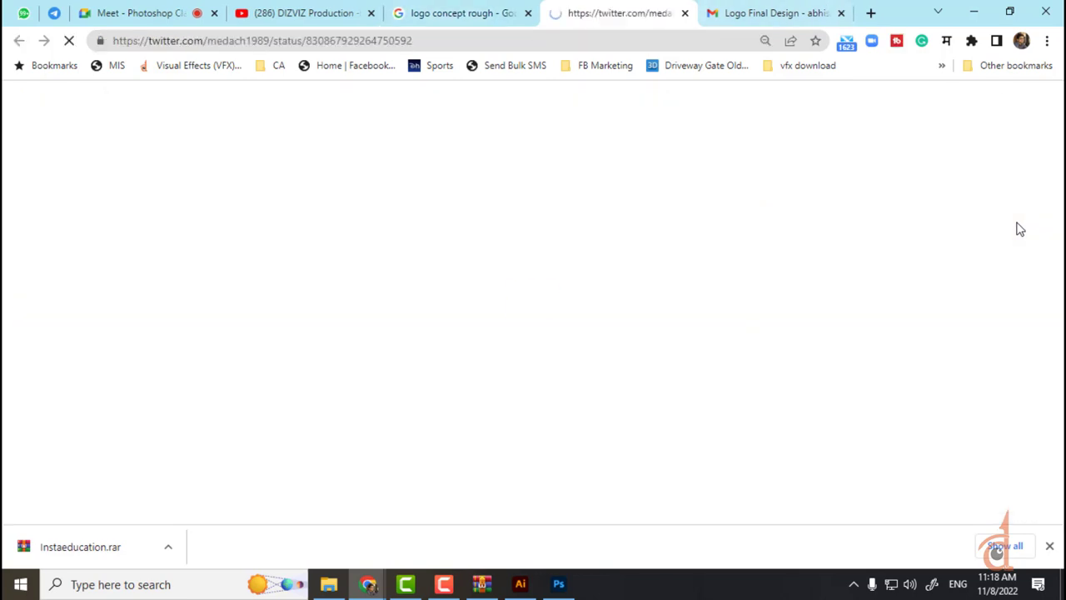
key("ctrl+w")
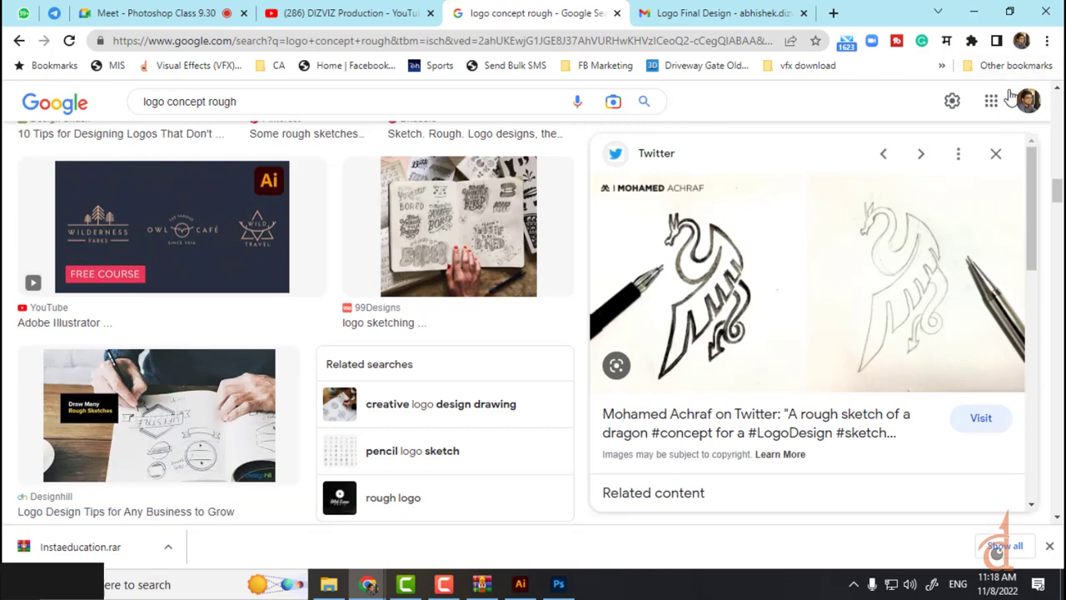
- Copy the dragon logo sketch image from the search results and paste it into PenTool.ai in Illustrator
right_click(862, 226)
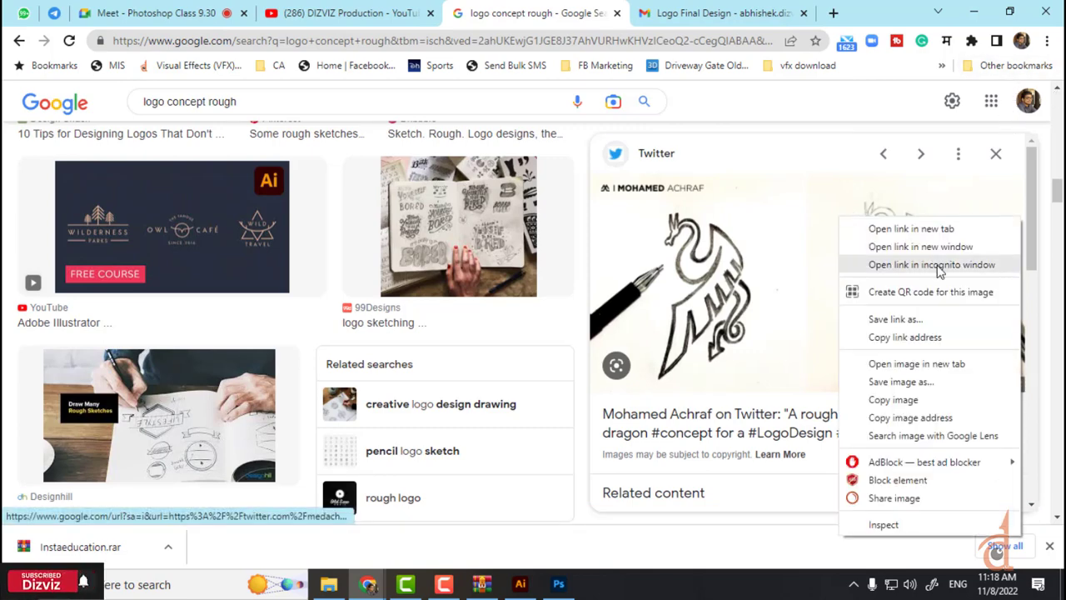
left_click(934, 400)
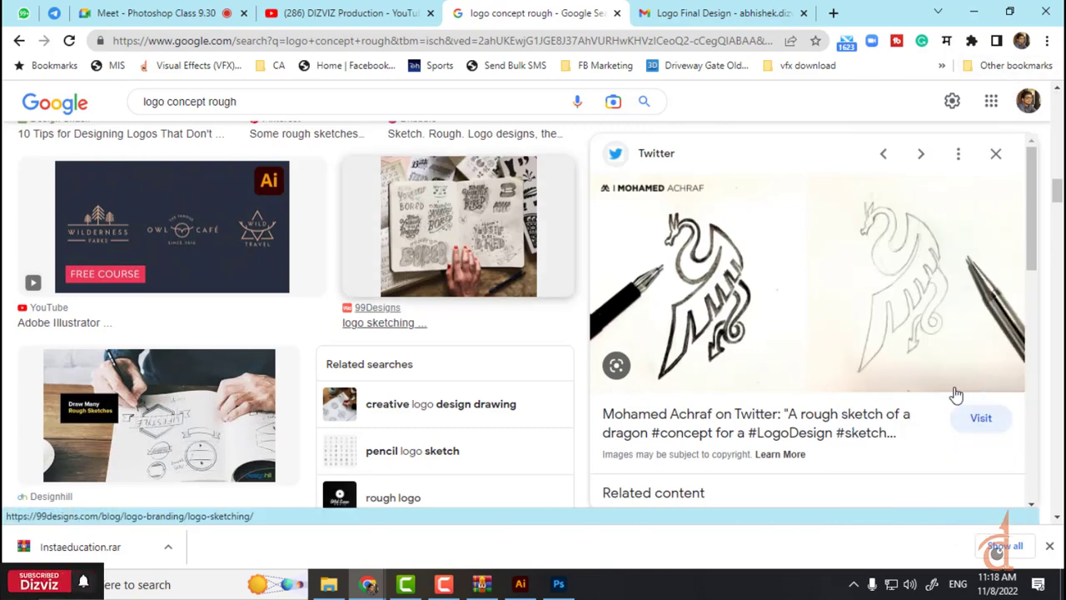
left_click(520, 584)
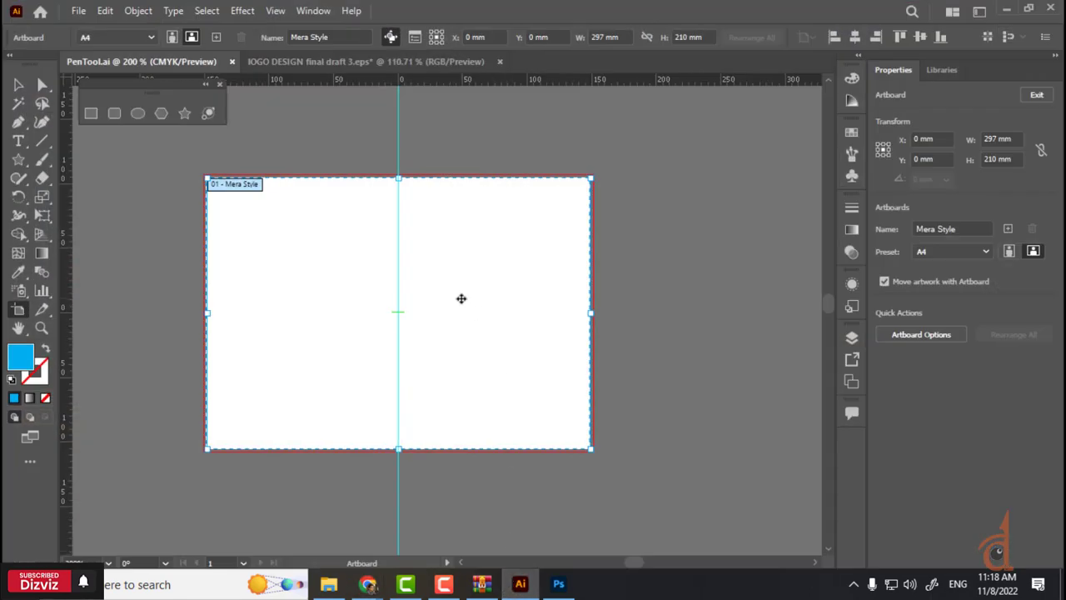
key("ctrl+v")
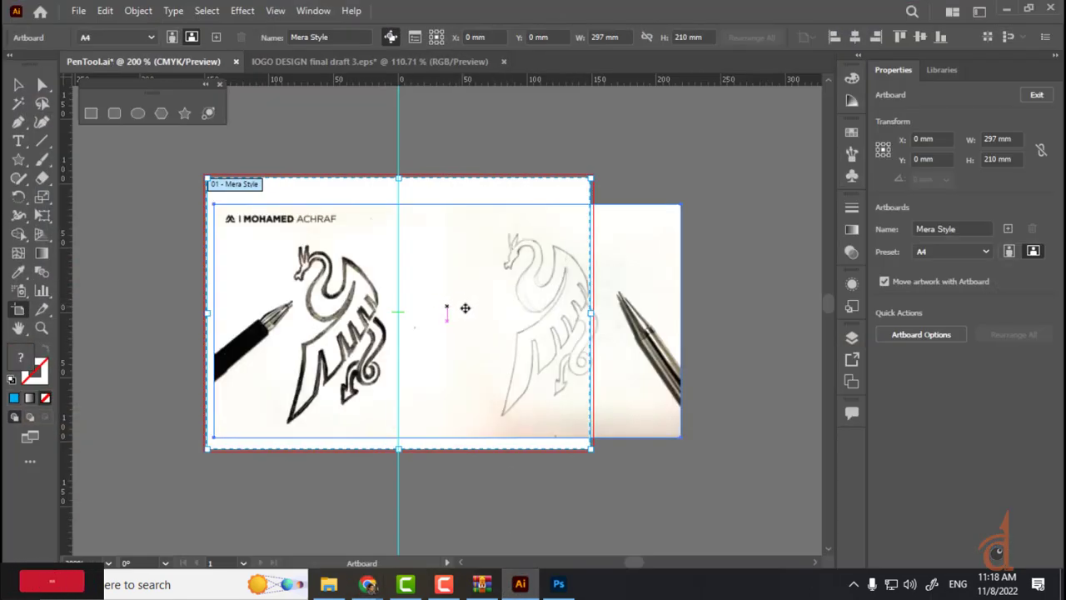
- Move the artboard to about X -22.38 mm, Y 6.05 mm and slide the dragon image so its pencil sketch lies on the artboard
mouse_move(459, 309)
left_mouse_down()
mouse_move(355, 315)
mouse_move(470, 303)
left_mouse_up()
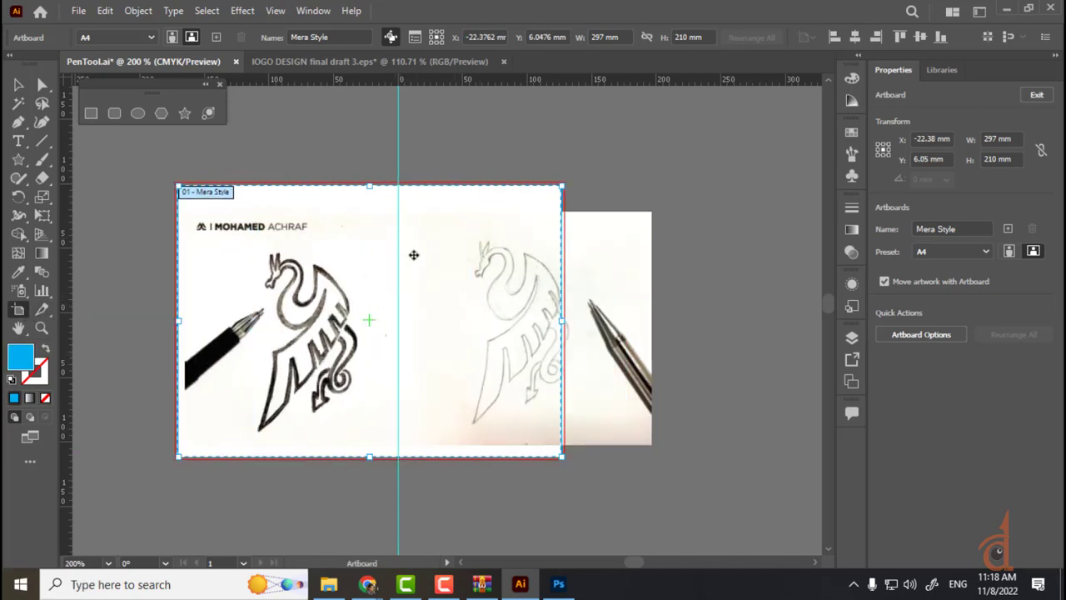
key("v")
left_click(624, 309)
mouse_move(623, 306)
left_mouse_down()
mouse_move(552, 278)
mouse_move(491, 295)
left_mouse_up()
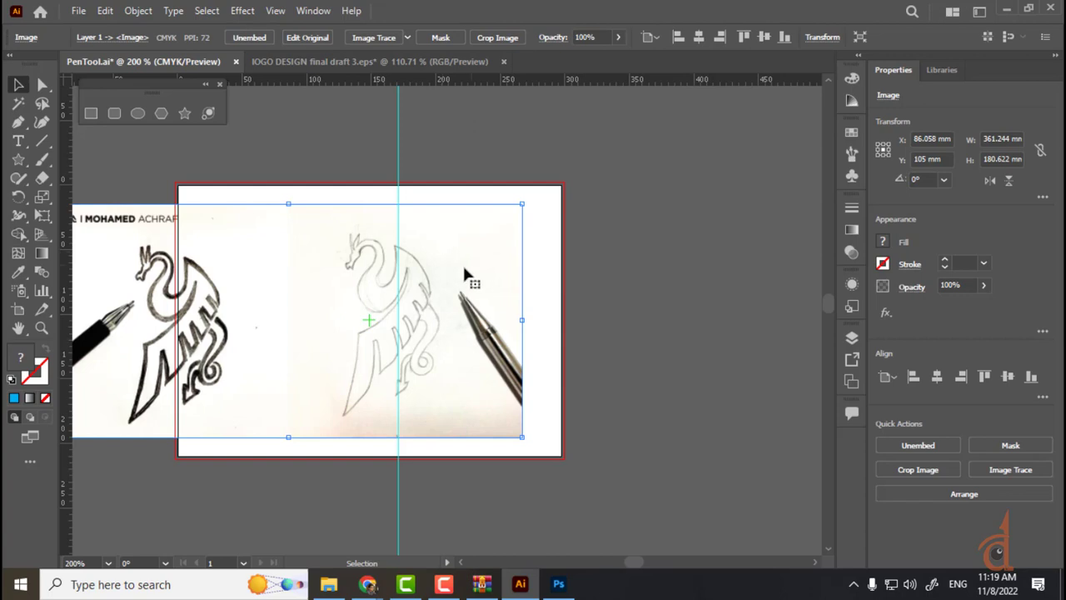
left_click_drag(444, 285, 489, 258)
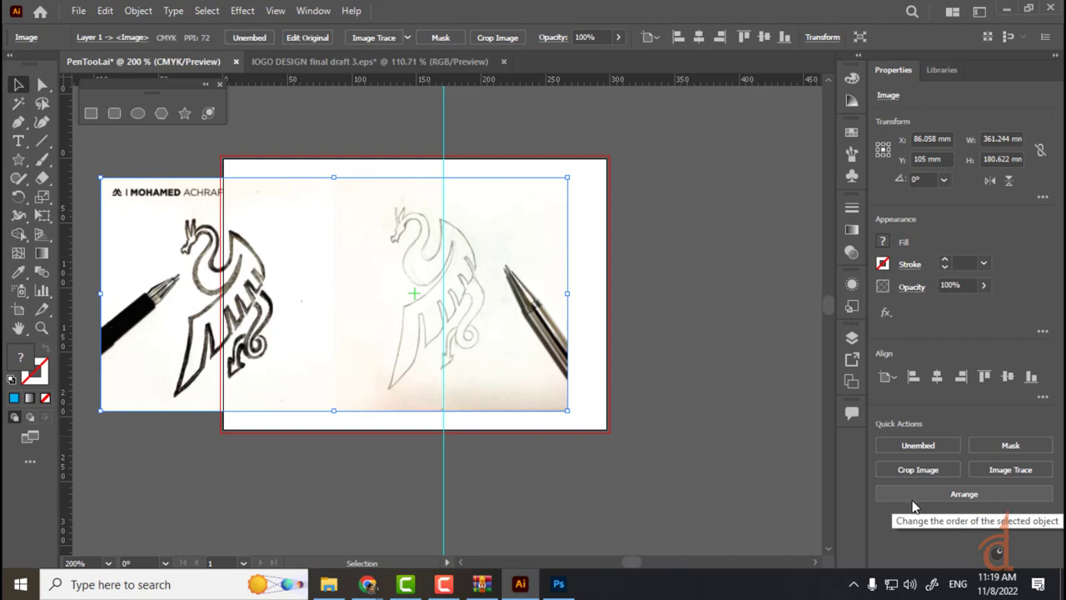
- Show the layer list and rename the layer holding the dragon image to REF
key("F7")
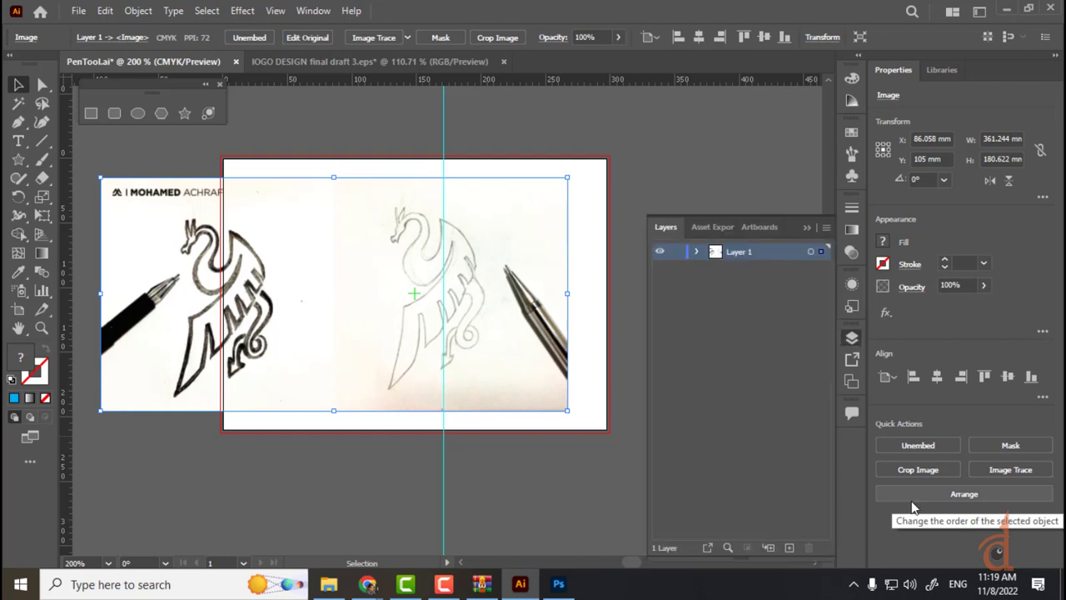
key("F7")
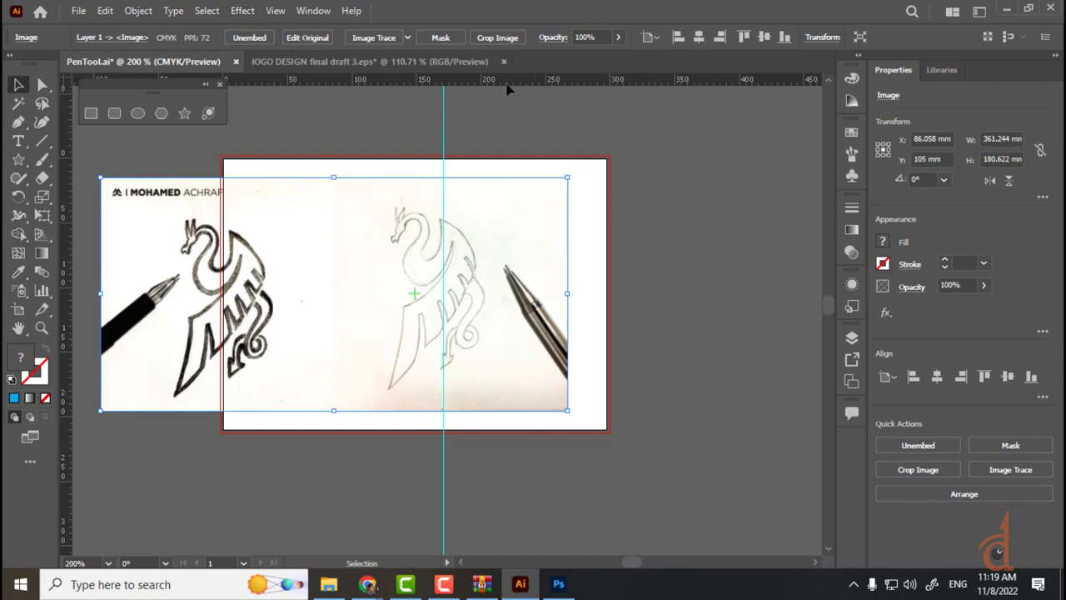
left_click(312, 10)
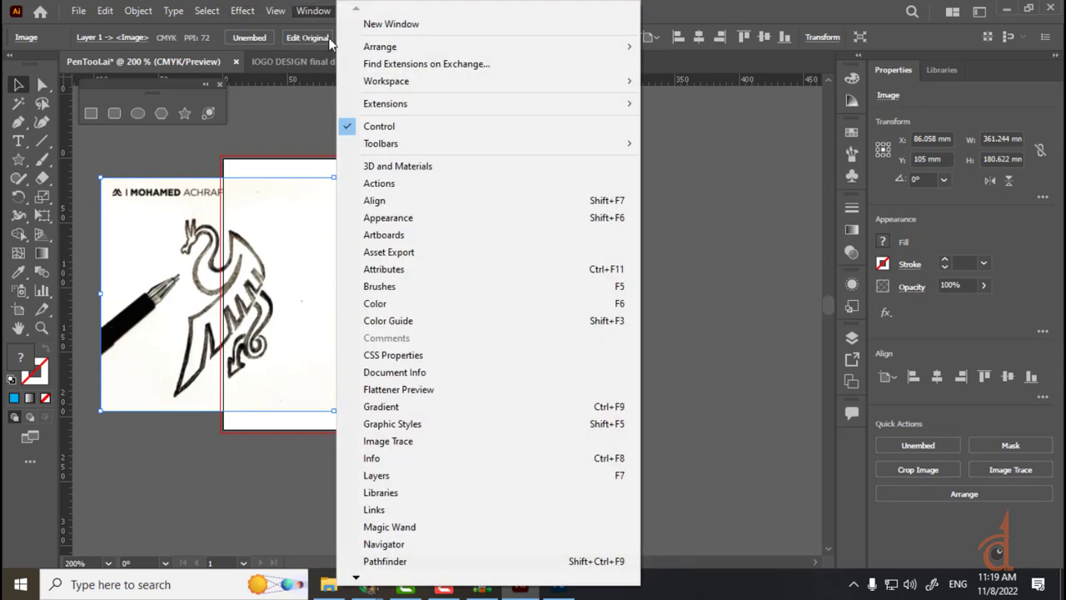
left_click(377, 476)
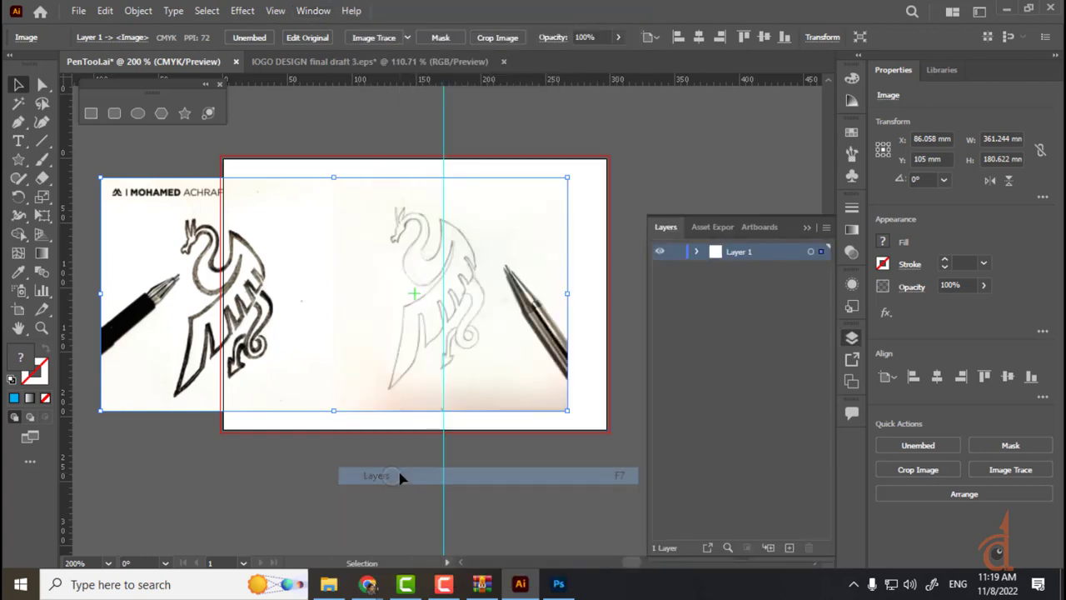
double_click(742, 251)
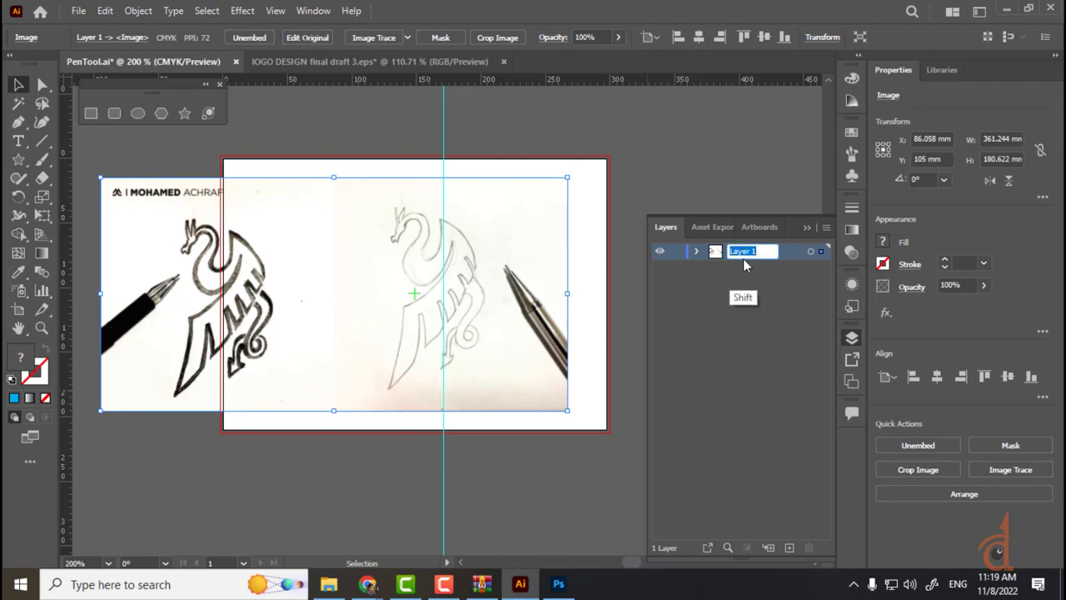
type("RE")
type("FF")
key("Return")
- Lock and hide the REF layer, and add a new layer above it
left_click(676, 251)
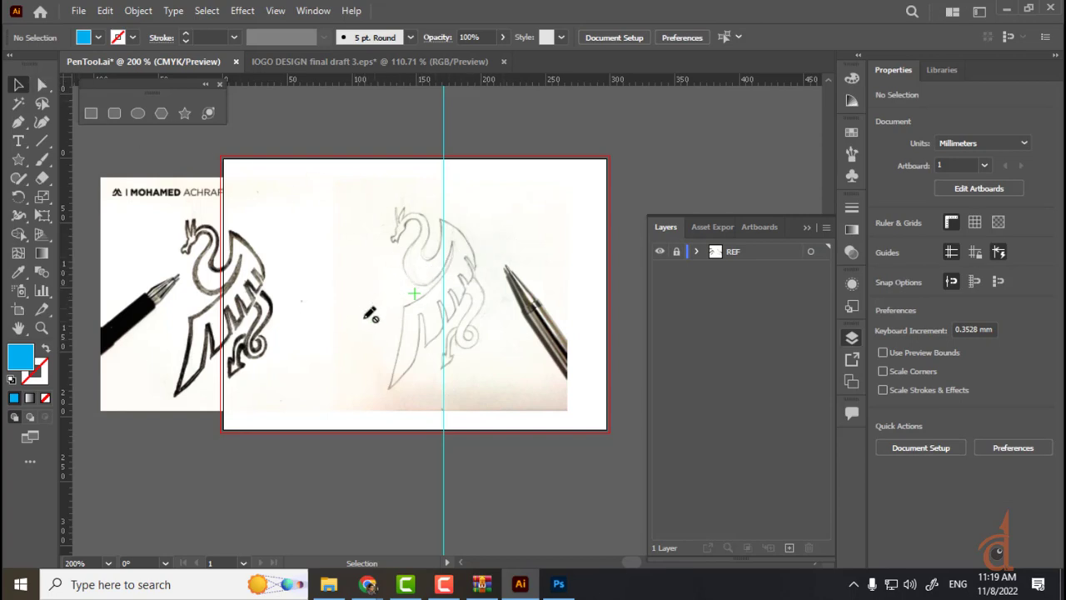
left_click(789, 547)
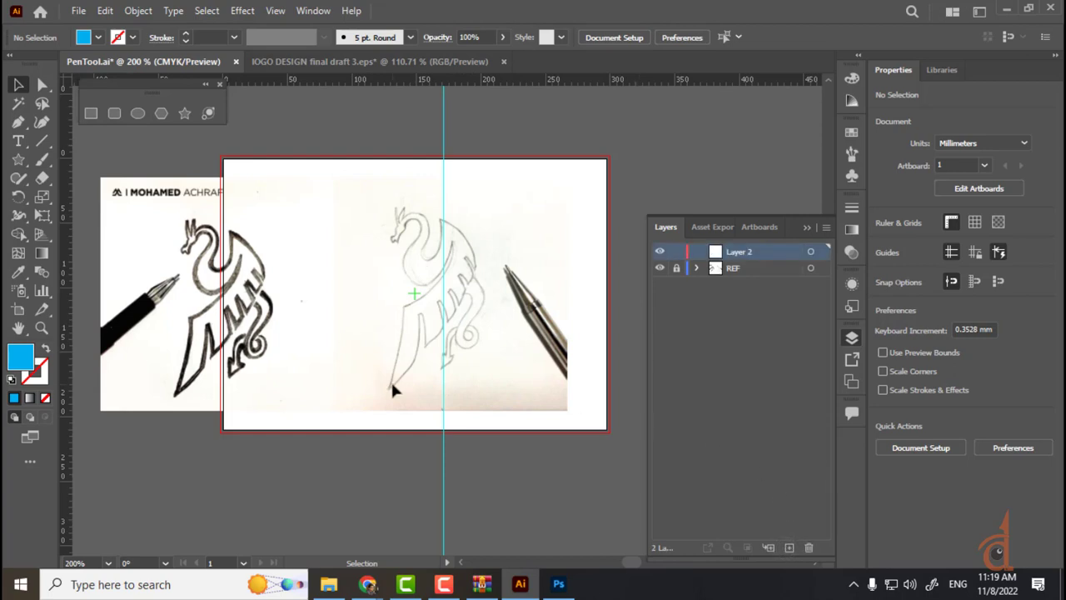
left_click(661, 267)
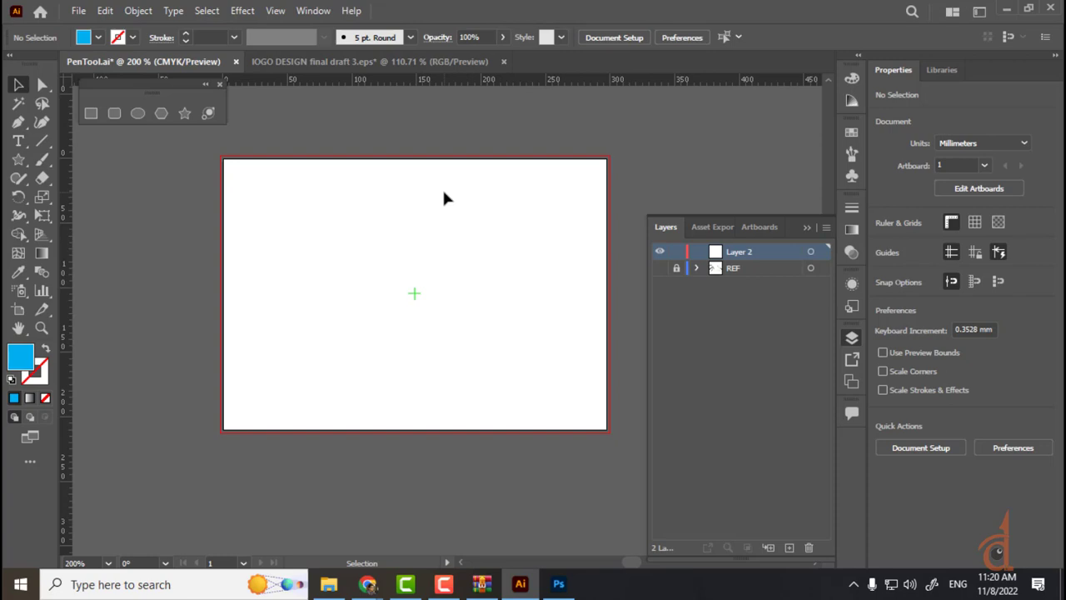
- Detach the Pen tool group as a floating palette in place of the shape tools palette, and pick the Curvature tool
left_click(18, 123)
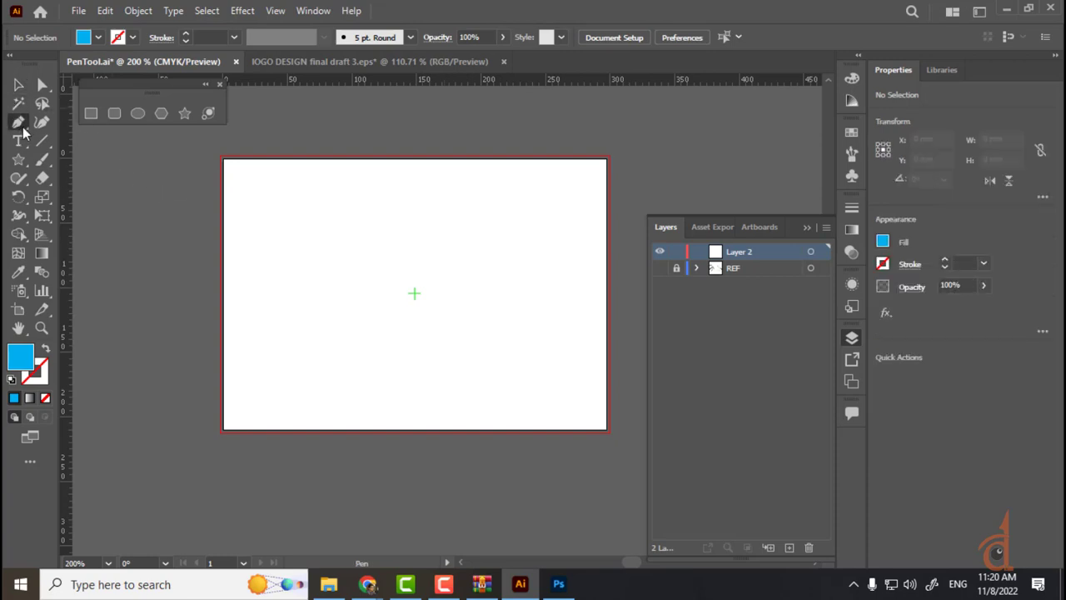
left_click(20, 129)
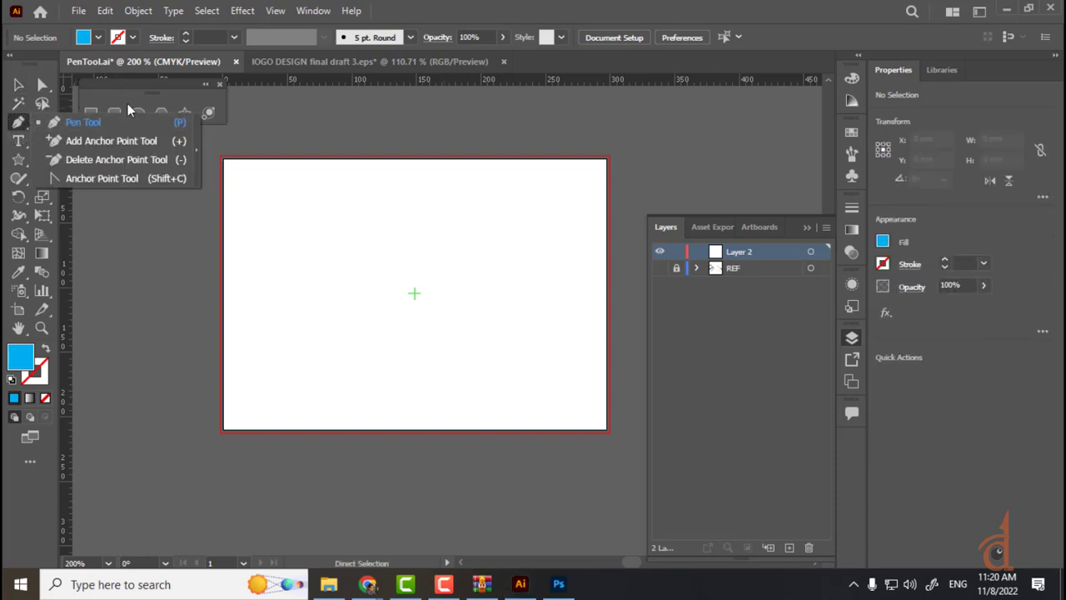
left_click(199, 154)
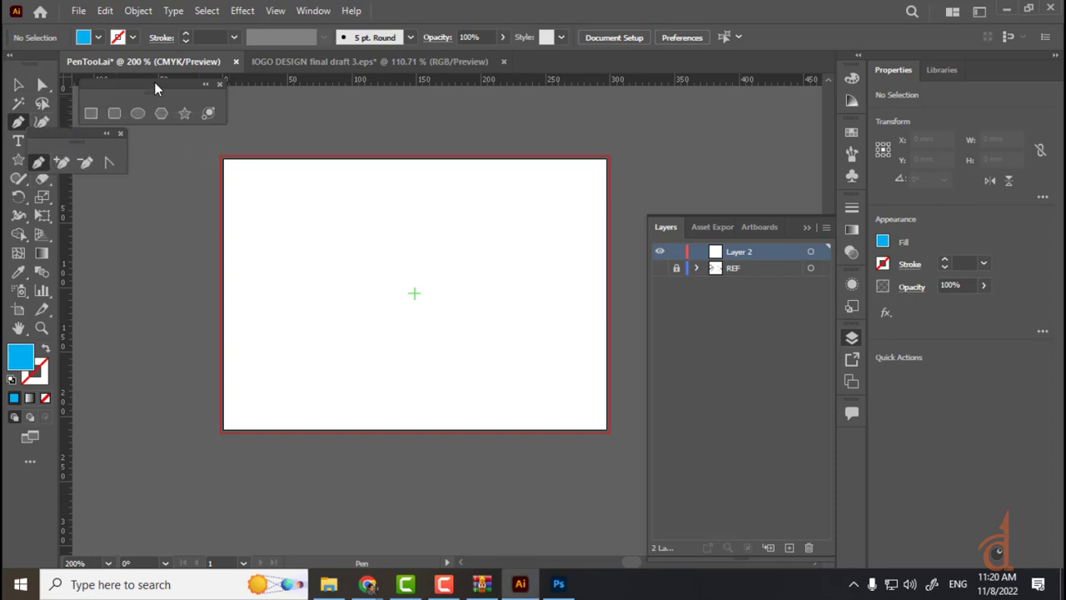
left_click(221, 84)
left_click_drag(83, 135, 140, 103)
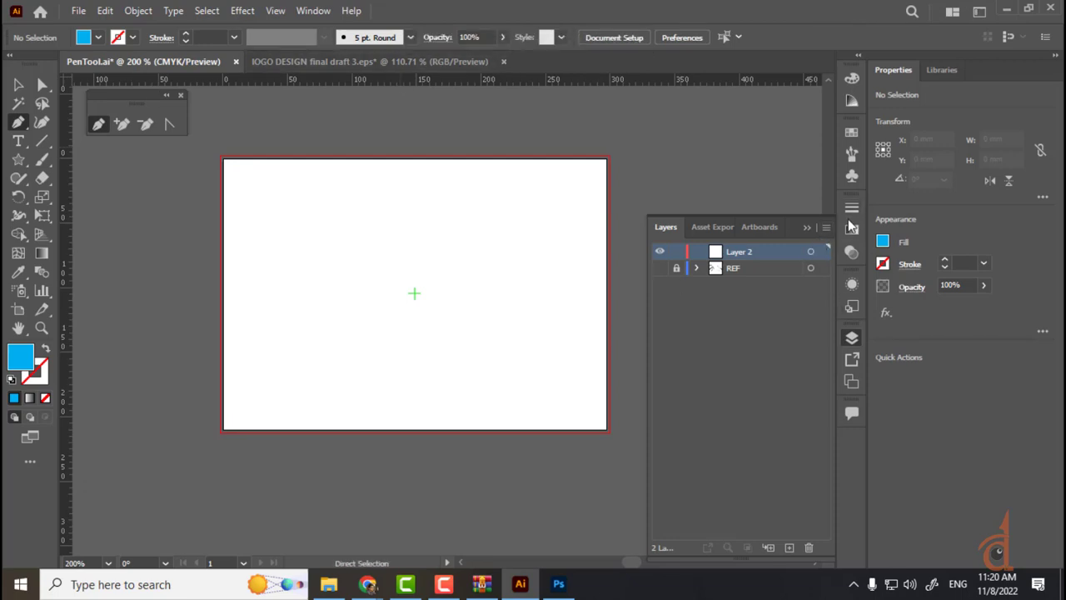
left_click(41, 125)
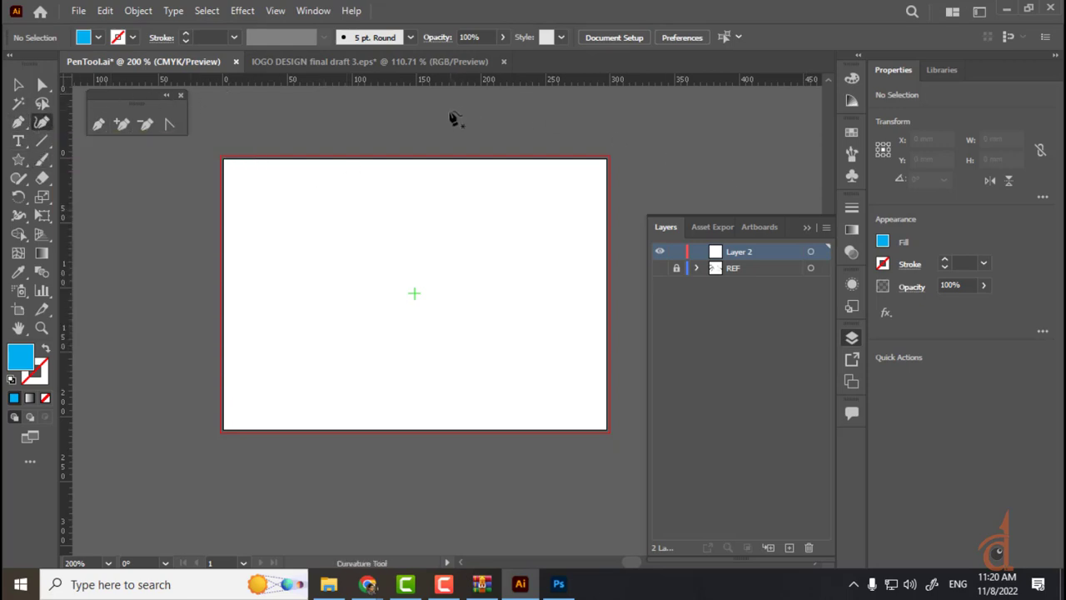
- Switch to Photoshop and draw an open three-point arc above the eye sketch's left end with the Curvature Pen tool
left_click(558, 584)
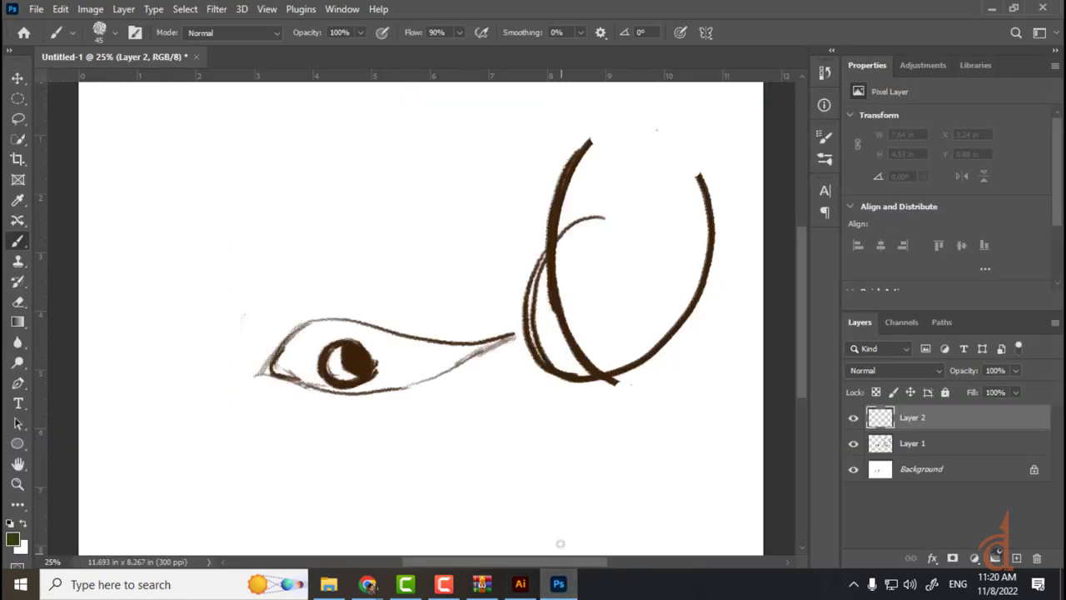
left_click(19, 383)
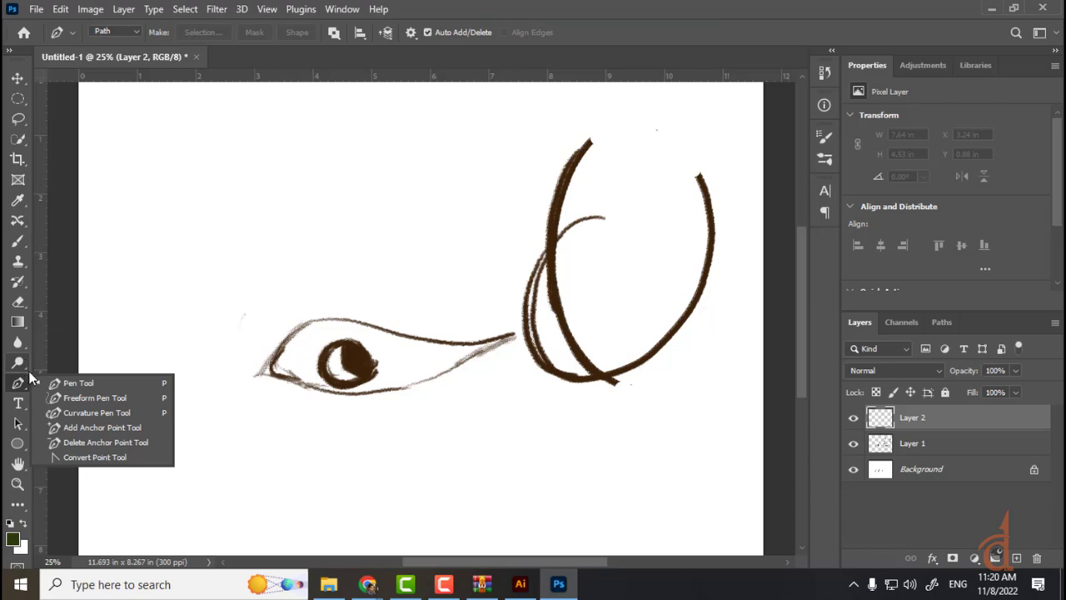
left_click(80, 414)
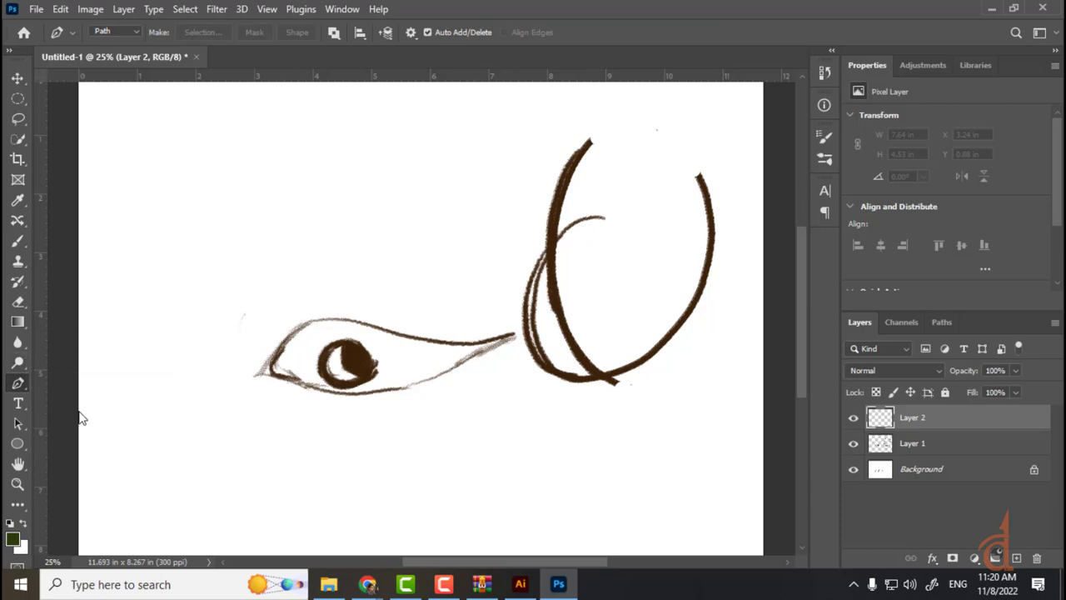
left_click(105, 252)
left_click(174, 190)
left_click(213, 289)
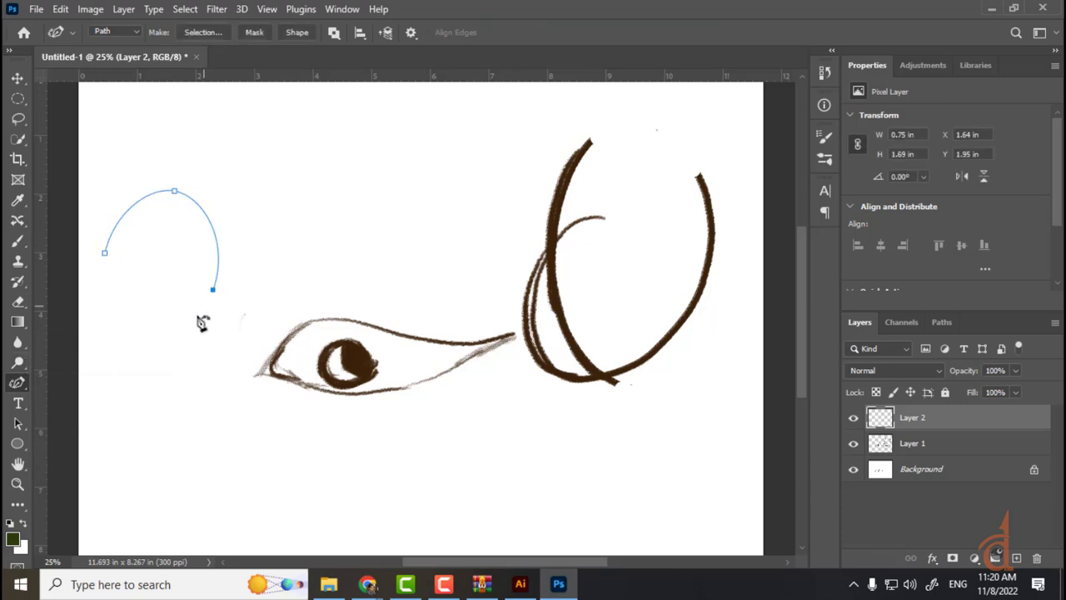
left_click(17, 77)
- Switch back to Illustrator, collapse the layer list and move the floating Pen tool palette clear of the artboard
left_click(518, 585)
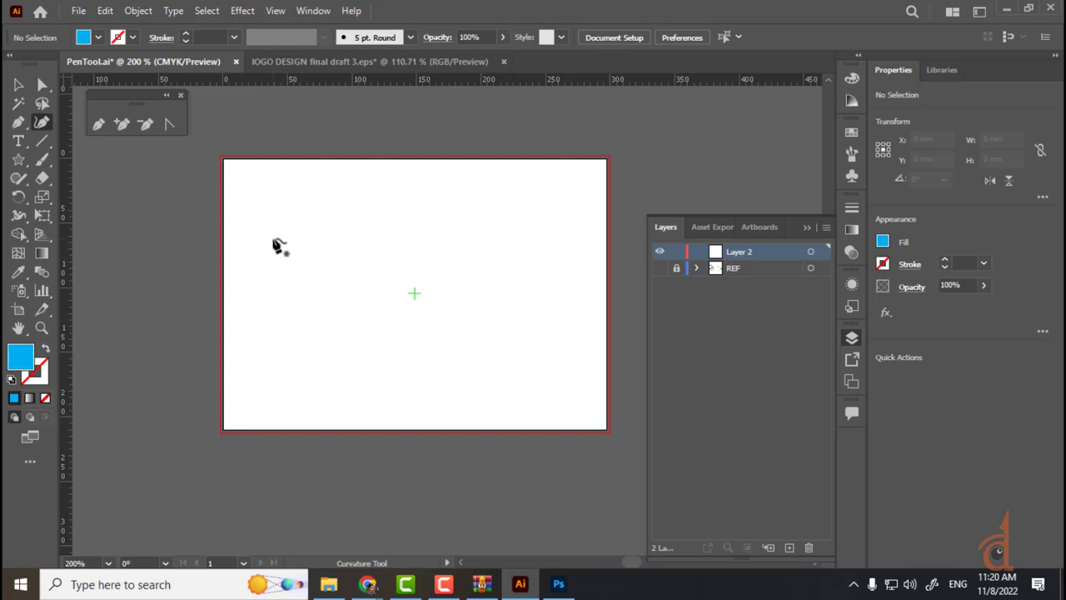
key("ctrl+plus")
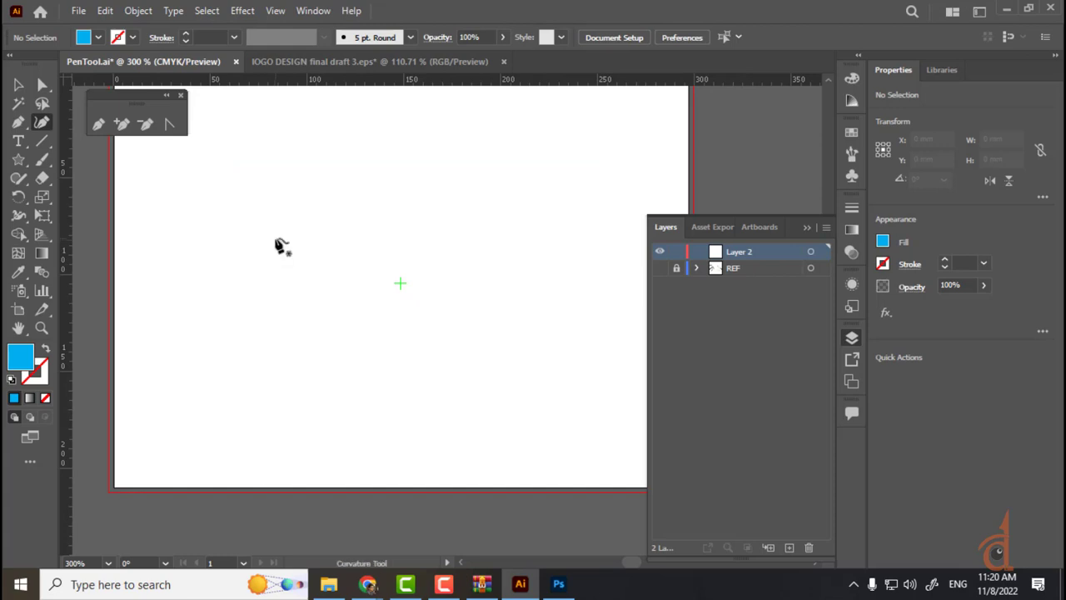
key("ctrl+minus")
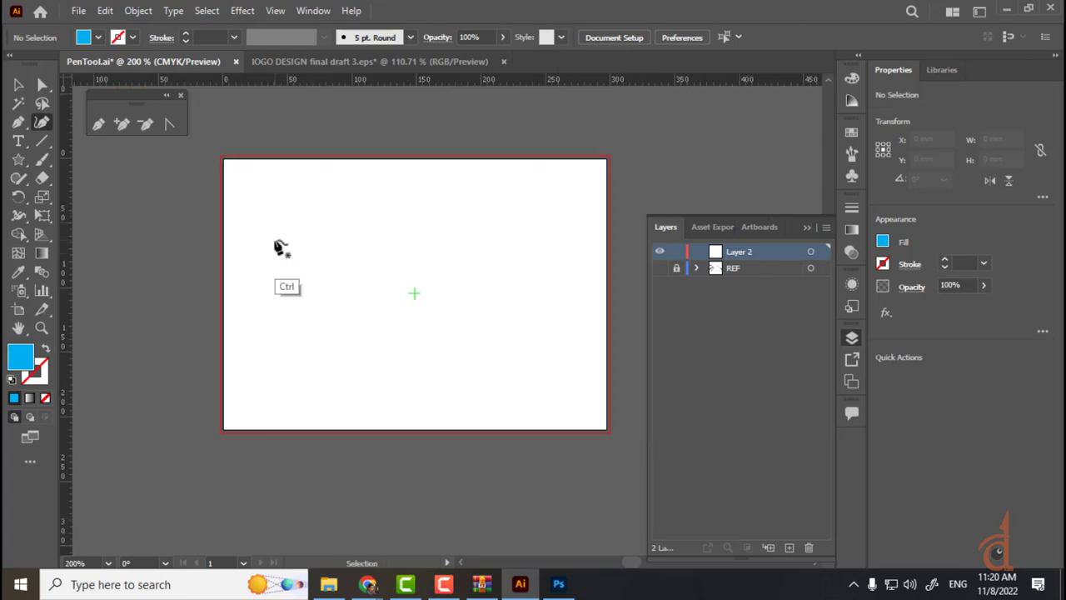
left_click(806, 228)
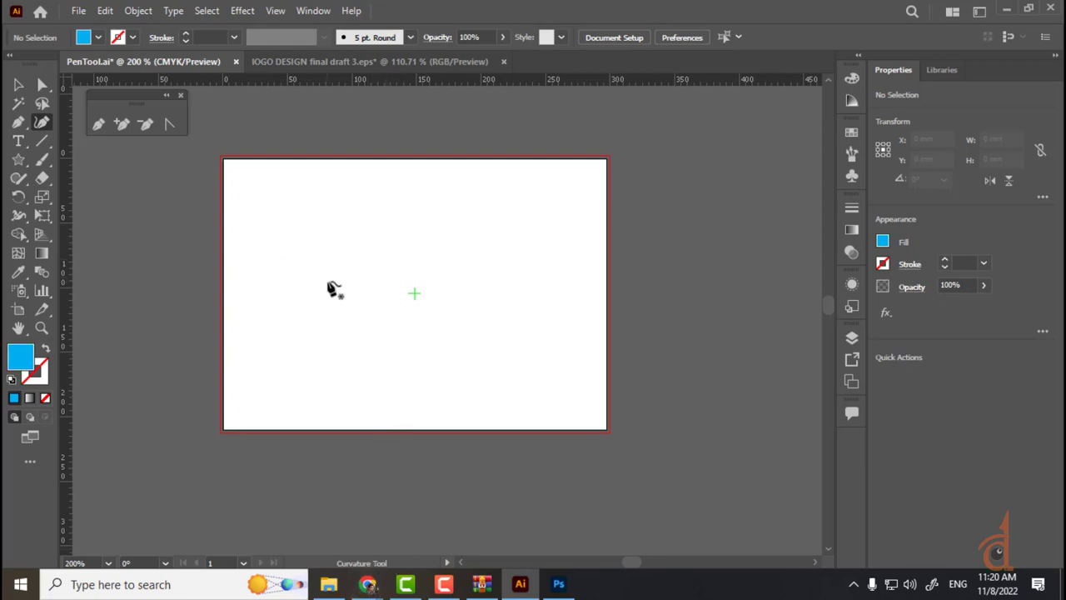
key("ctrl+plus")
left_click_drag(397, 183, 441, 230)
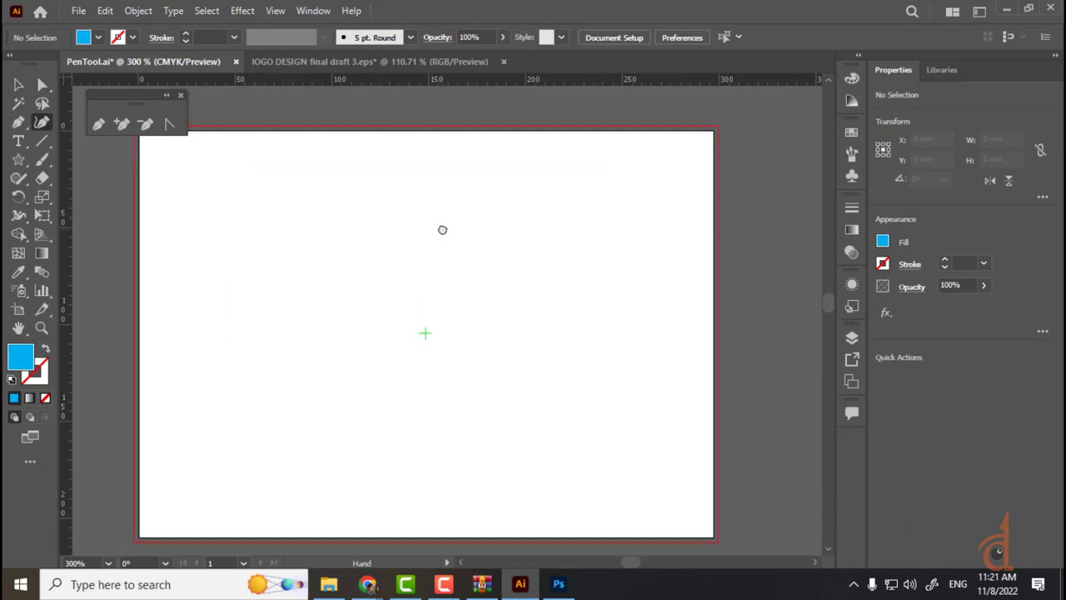
left_click_drag(125, 98, 966, 104)
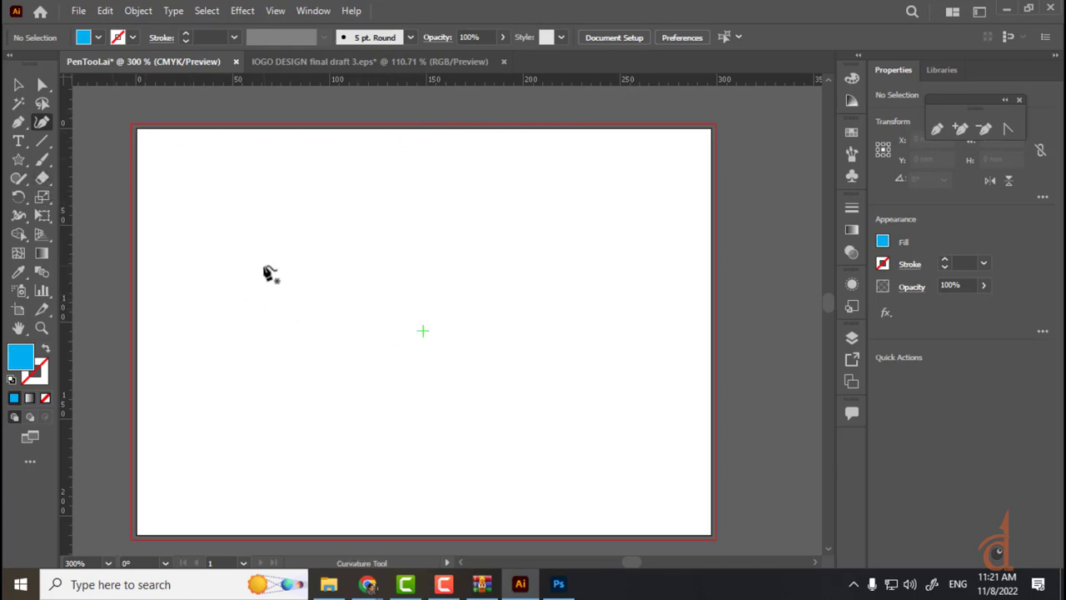
left_click(286, 307)
left_click(380, 223)
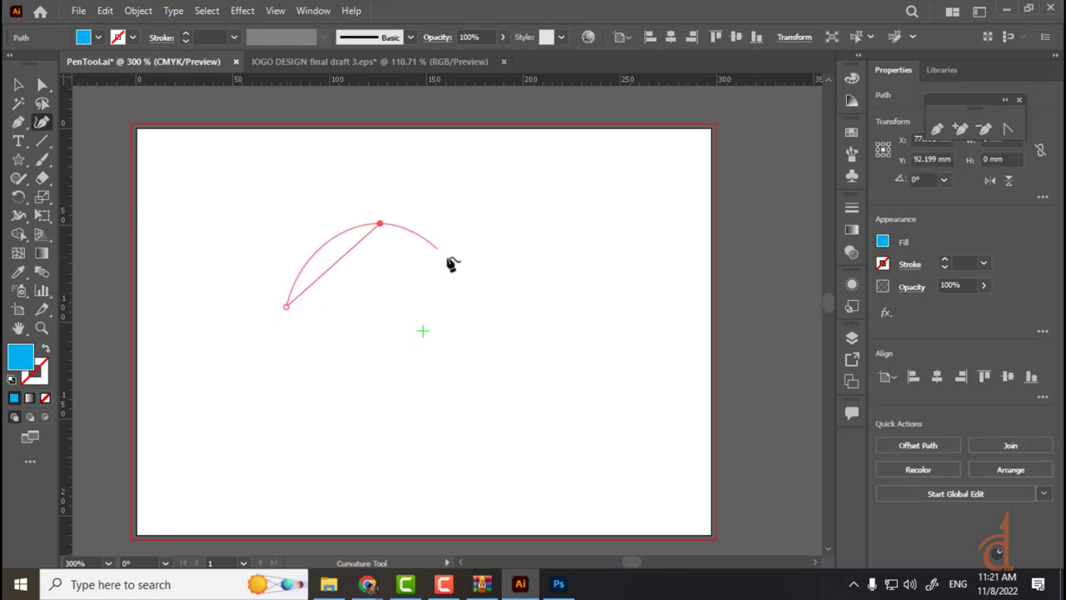
left_click(451, 340)
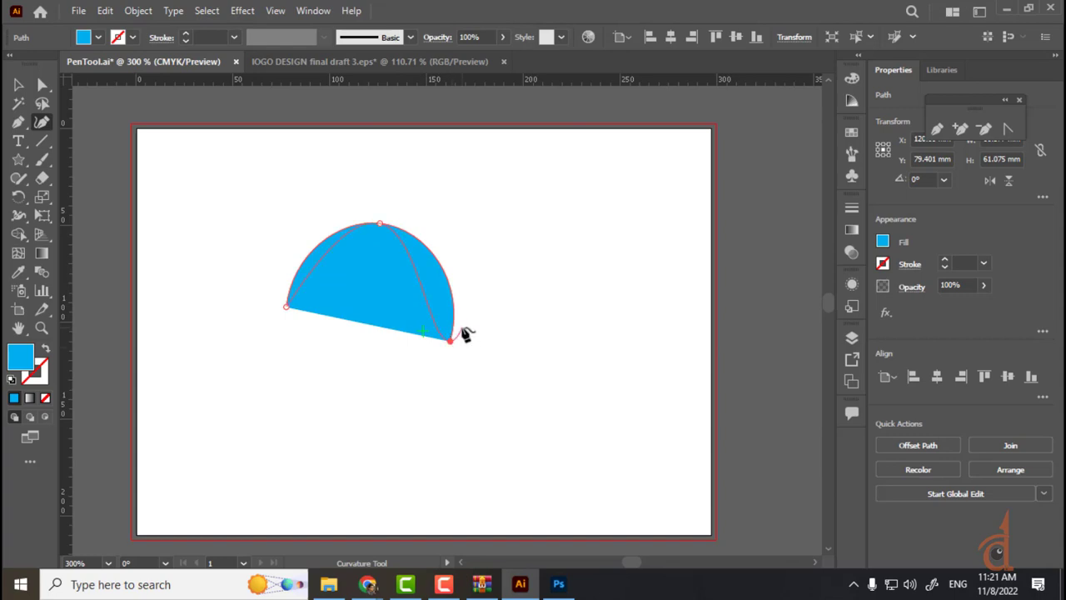
key("ctrl+z")
key("ctrl+z")
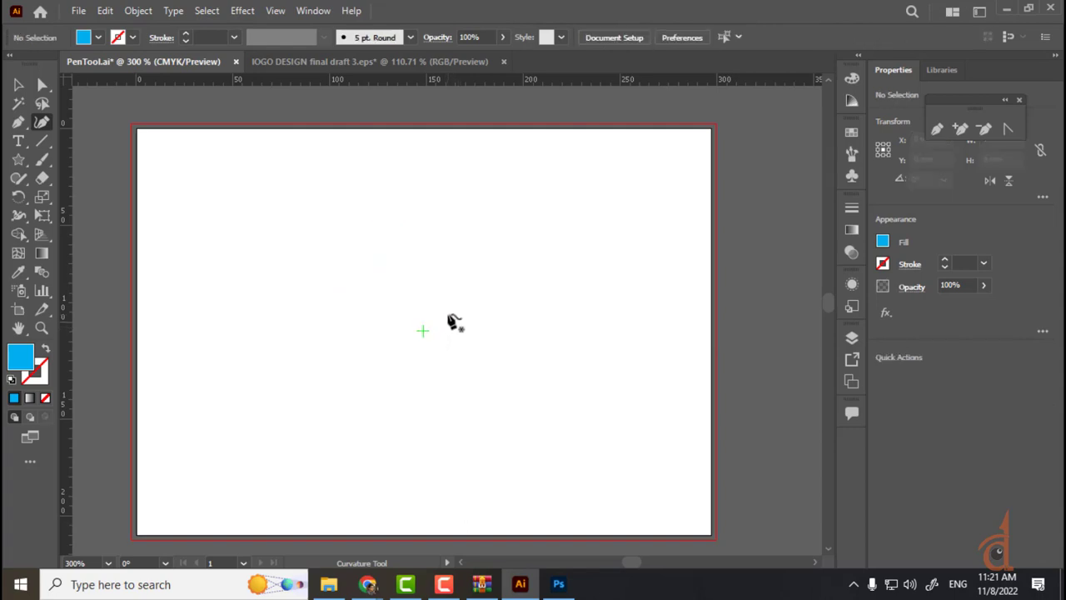
- Draw a closed, rounded three-point shape about 48 mm tall in the artboard's upper left with the Curvature tool, smoothing its start point
left_click(257, 258)
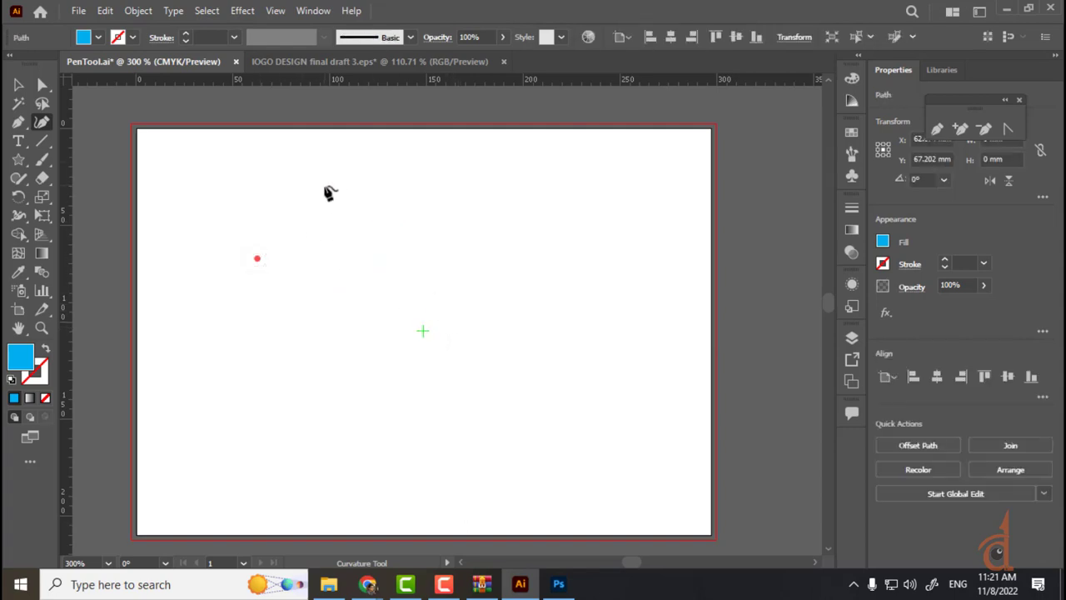
left_click(320, 195)
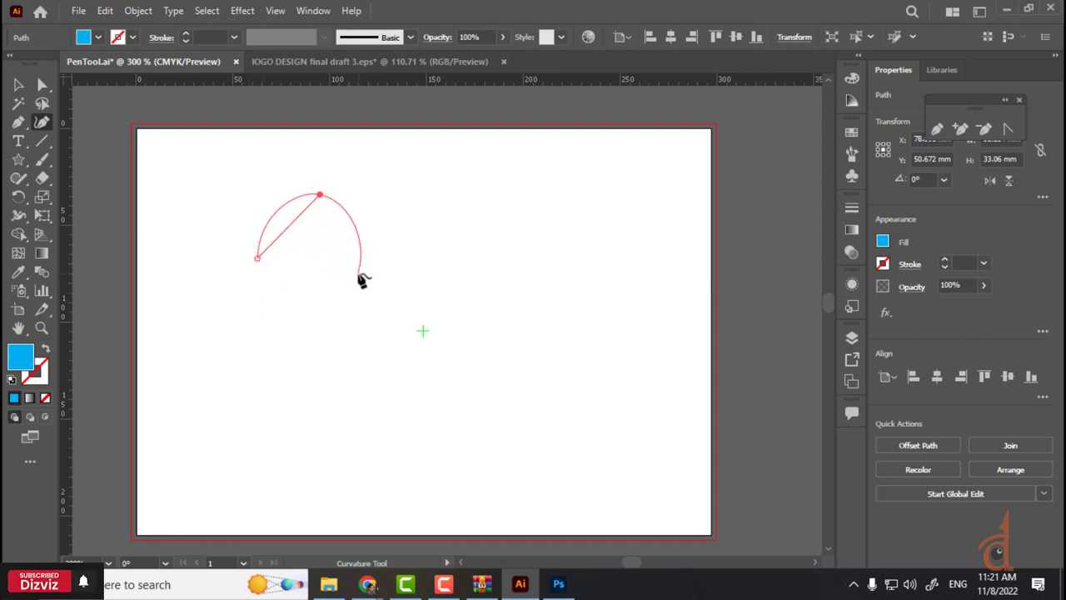
left_click(355, 274)
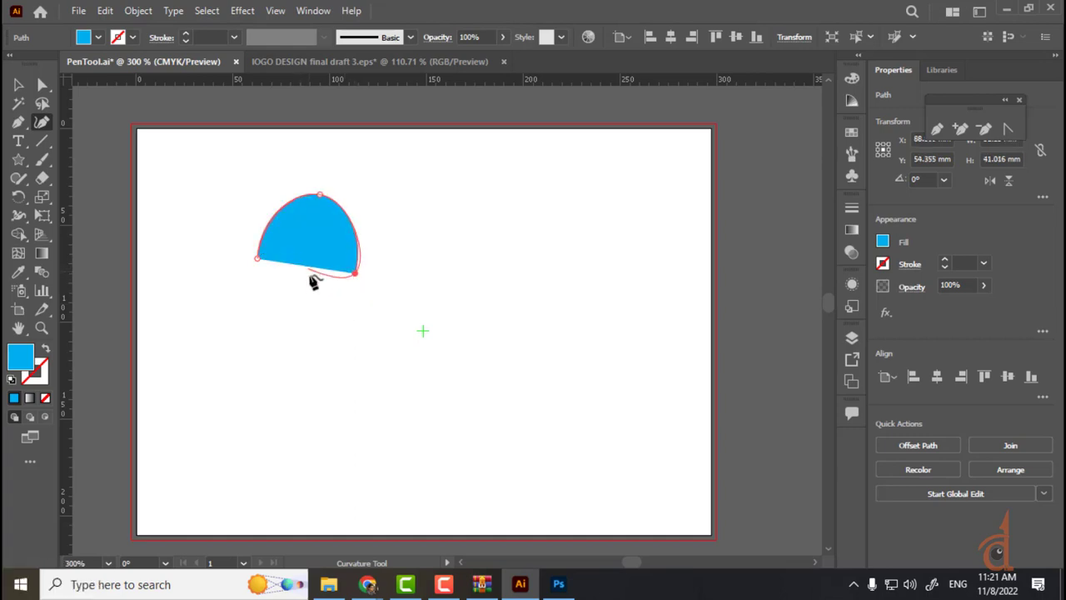
left_click(258, 262)
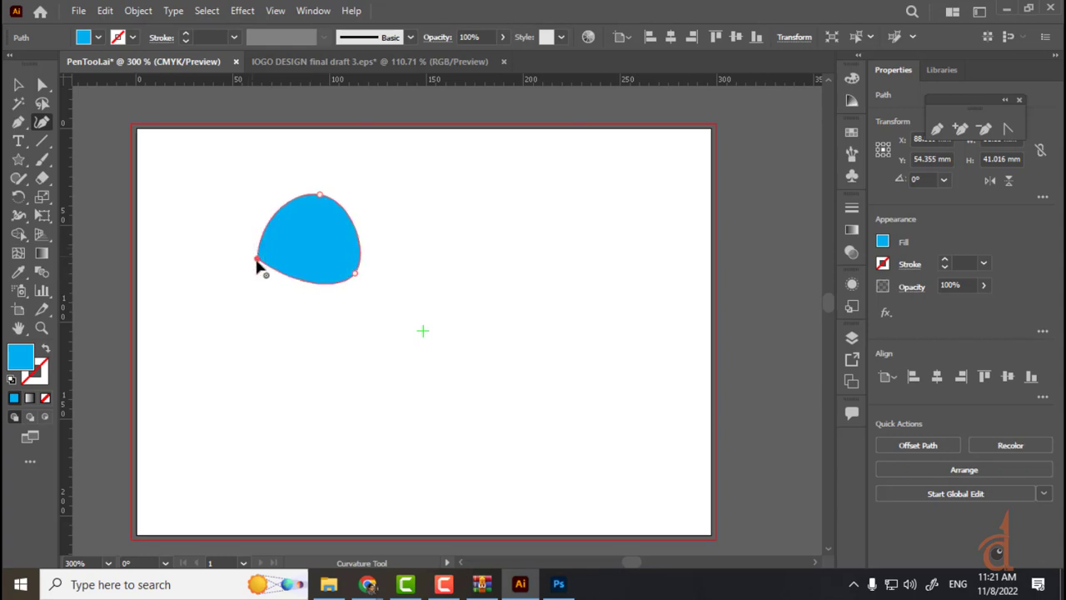
left_click_drag(258, 263, 260, 263)
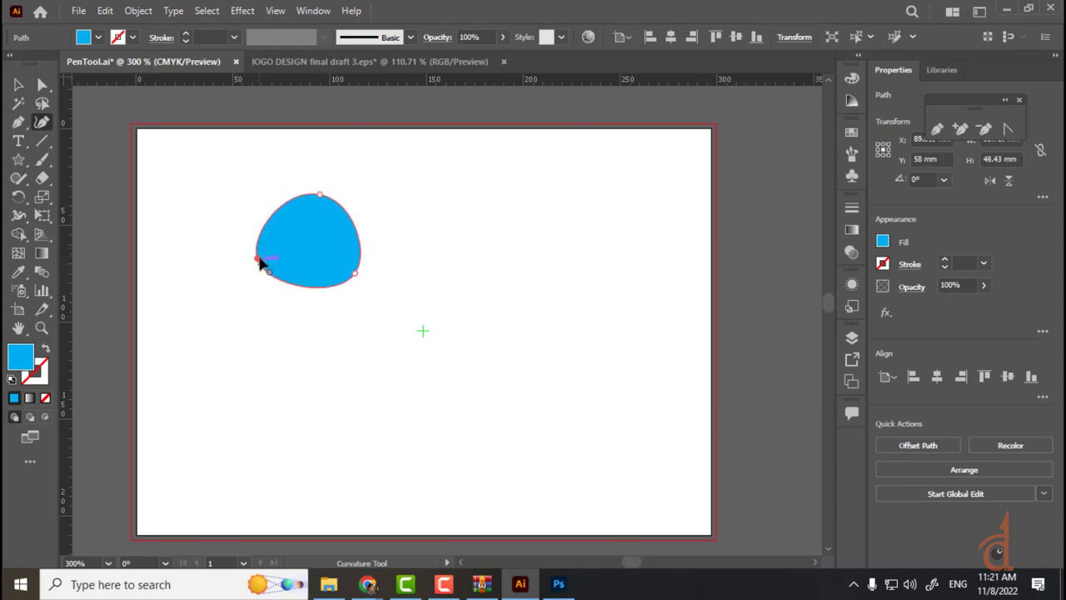
- Move the rounded blue shape to the upper-right area of the artboard
left_click(18, 84)
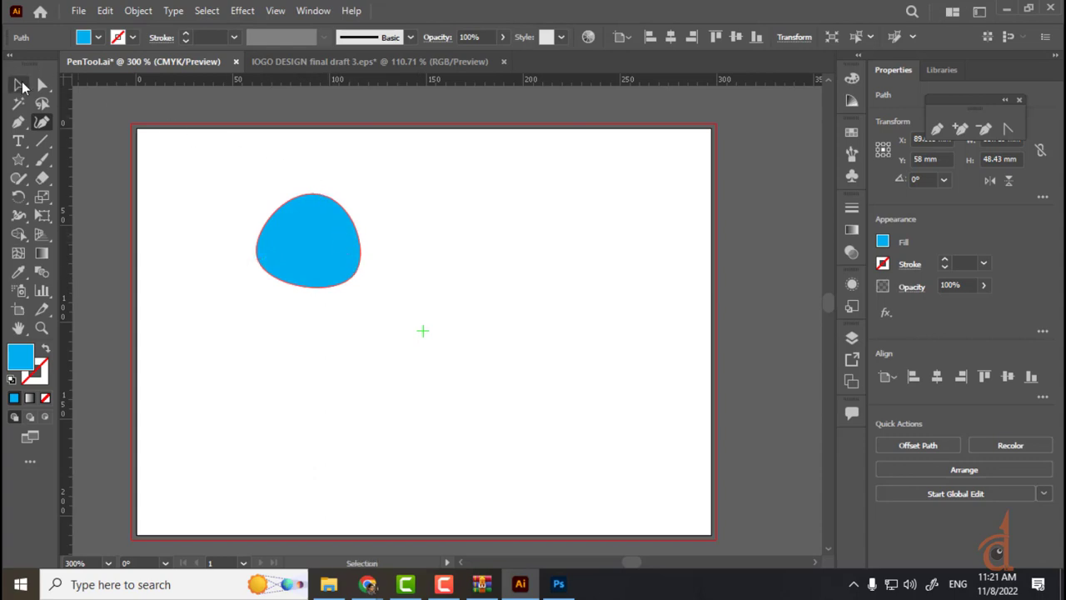
left_click_drag(289, 239, 541, 223)
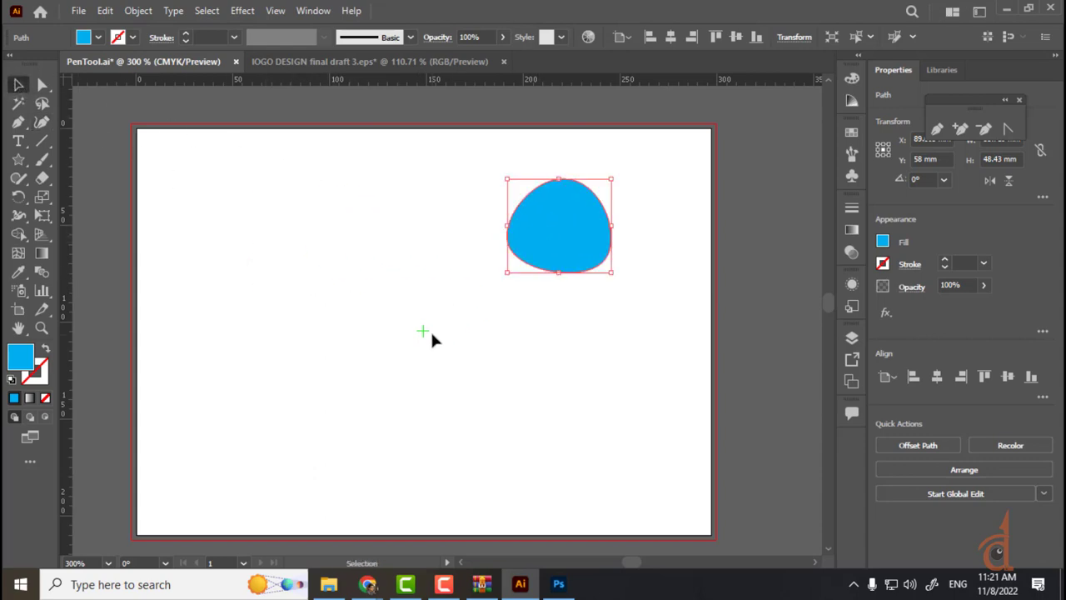
left_click(371, 374)
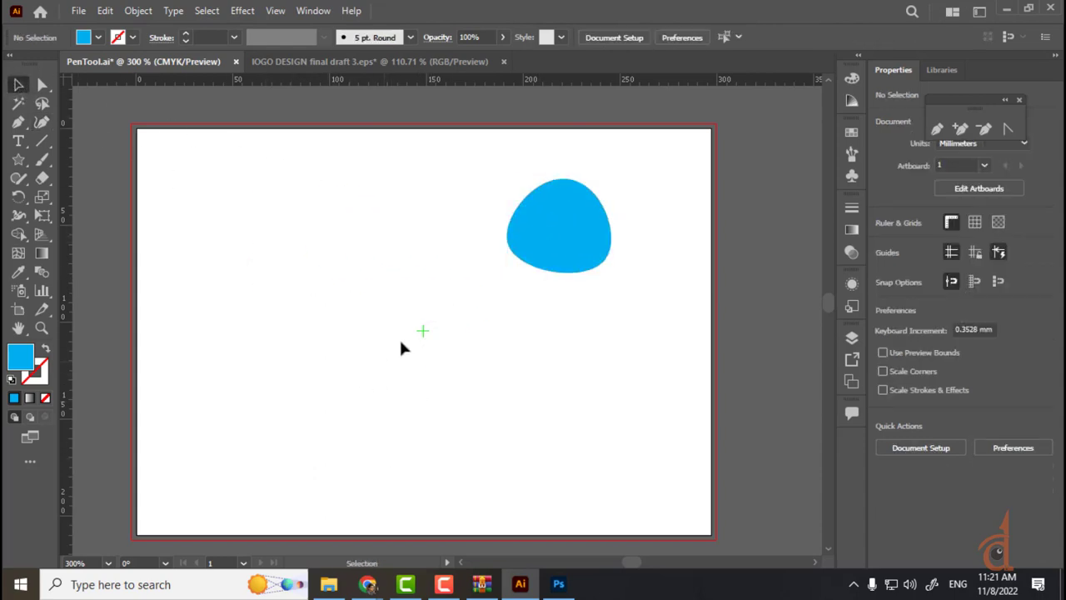
left_click_drag(541, 241, 532, 259)
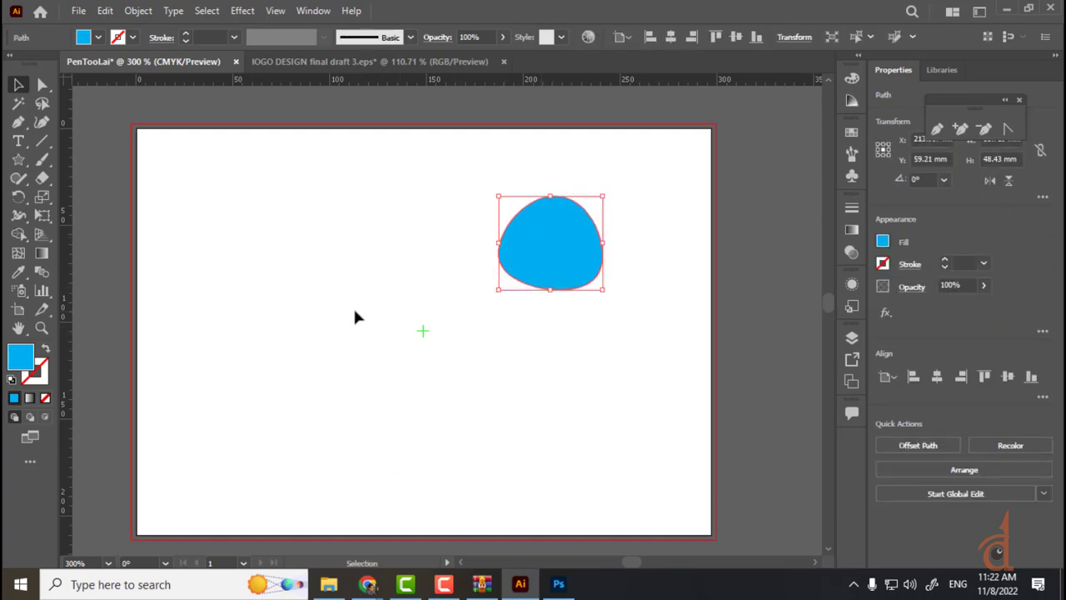
- Draw a closed triangle about 46 mm tall in the artboard's upper left with the Curvature tool, using corner points
left_click(45, 123)
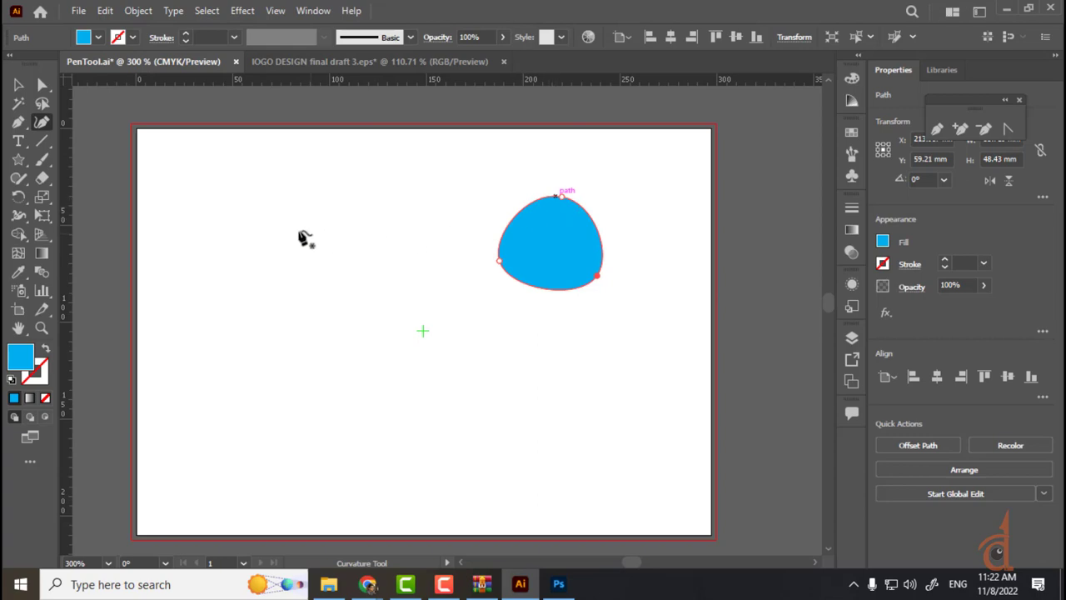
left_click(238, 236)
left_click(292, 162)
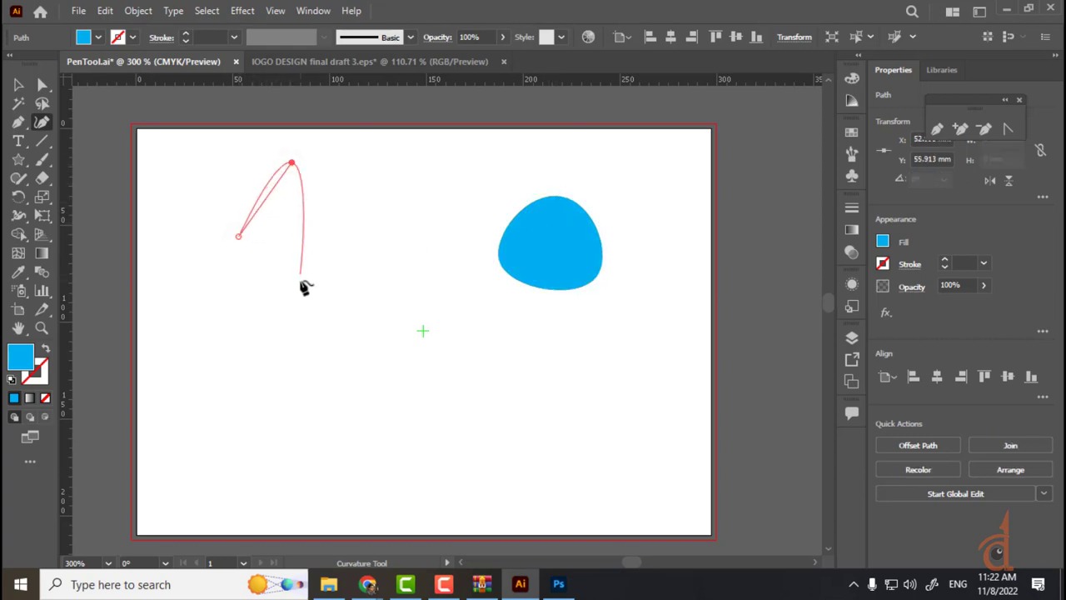
left_click(299, 269)
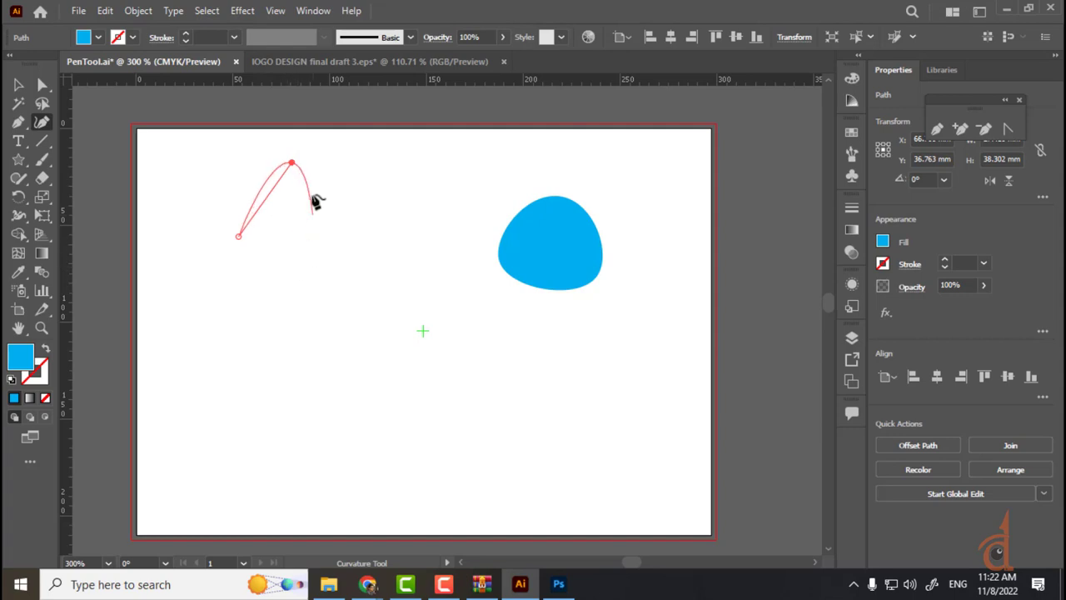
double_click(292, 163)
left_click(314, 253)
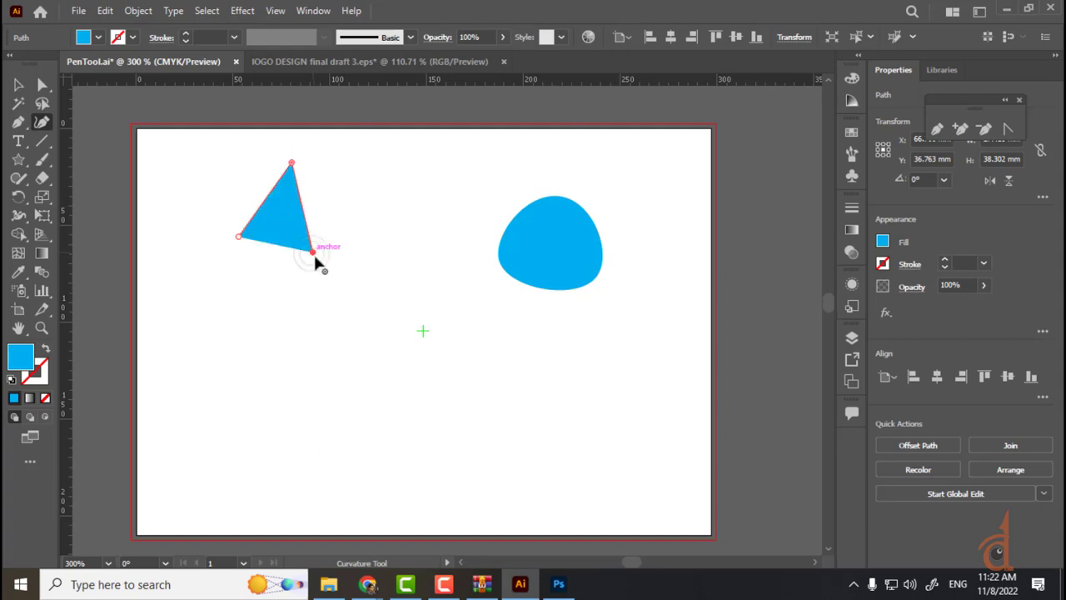
left_click(239, 238)
double_click(239, 238)
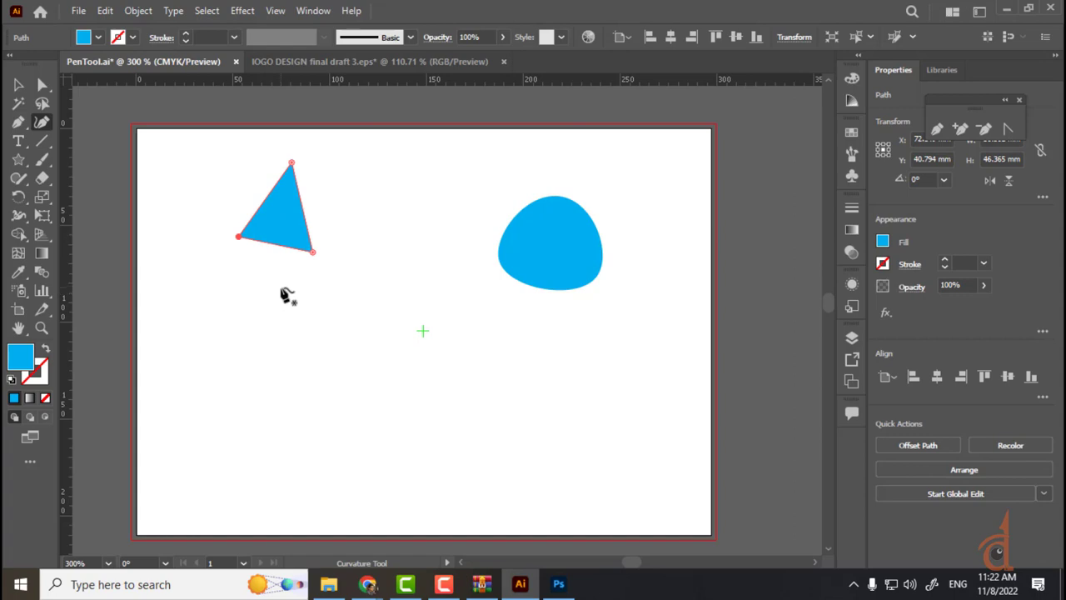
- Smooth the triangle's top anchor, then add a point on its right edge and pull it inward to make that edge concave
double_click(291, 163)
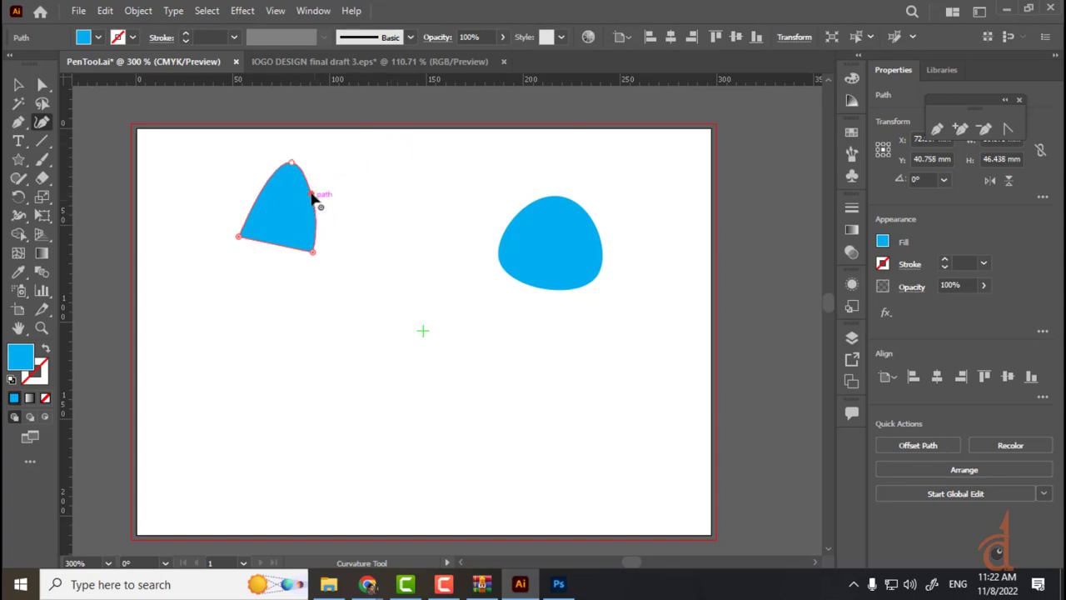
left_click_drag(313, 198, 419, 155)
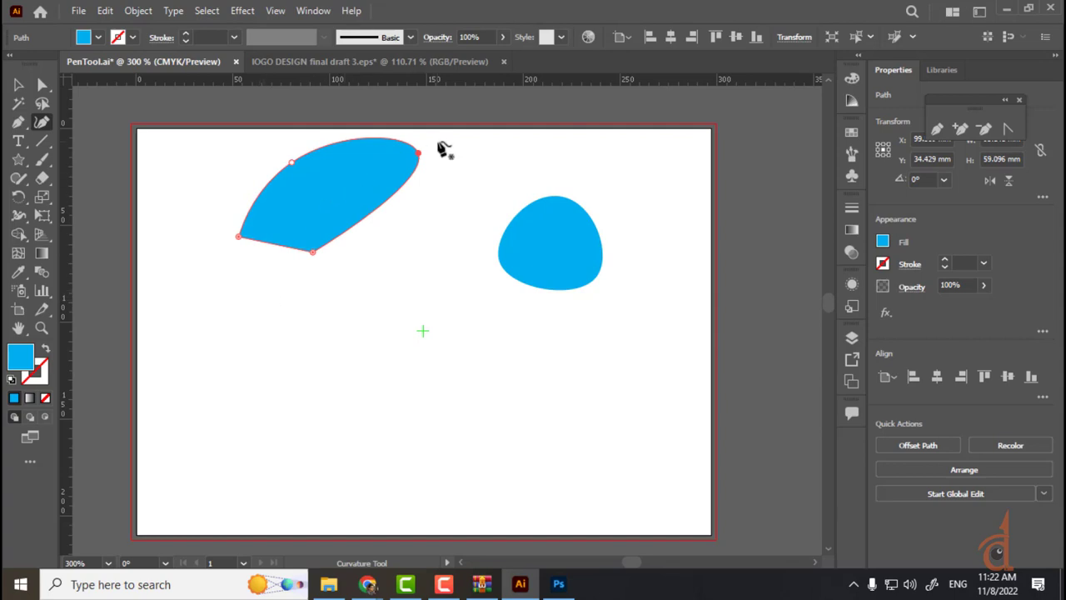
left_click_drag(418, 155, 277, 219)
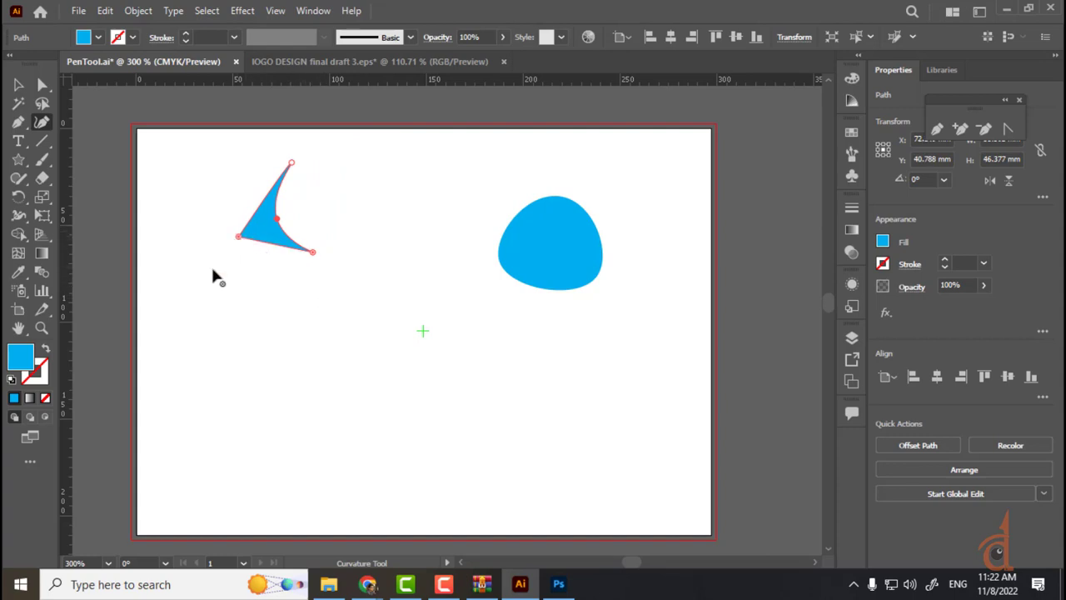
- Stretch the concave triangle to about 168 mm tall by moving its lower corners and curve point down, and make its top anchor a corner
left_click_drag(239, 237, 176, 324)
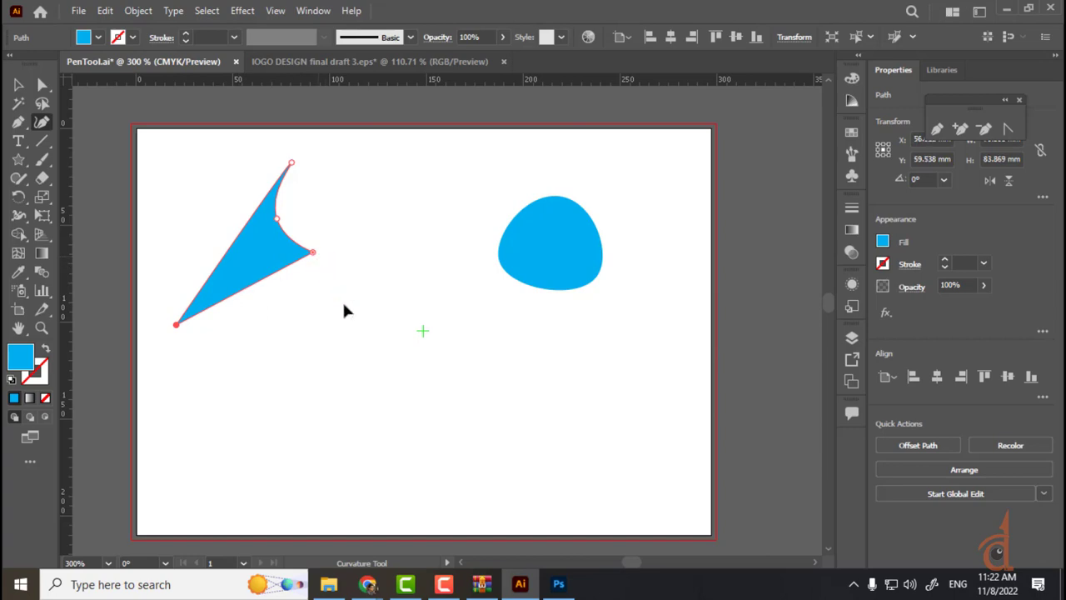
left_click_drag(312, 251, 530, 482)
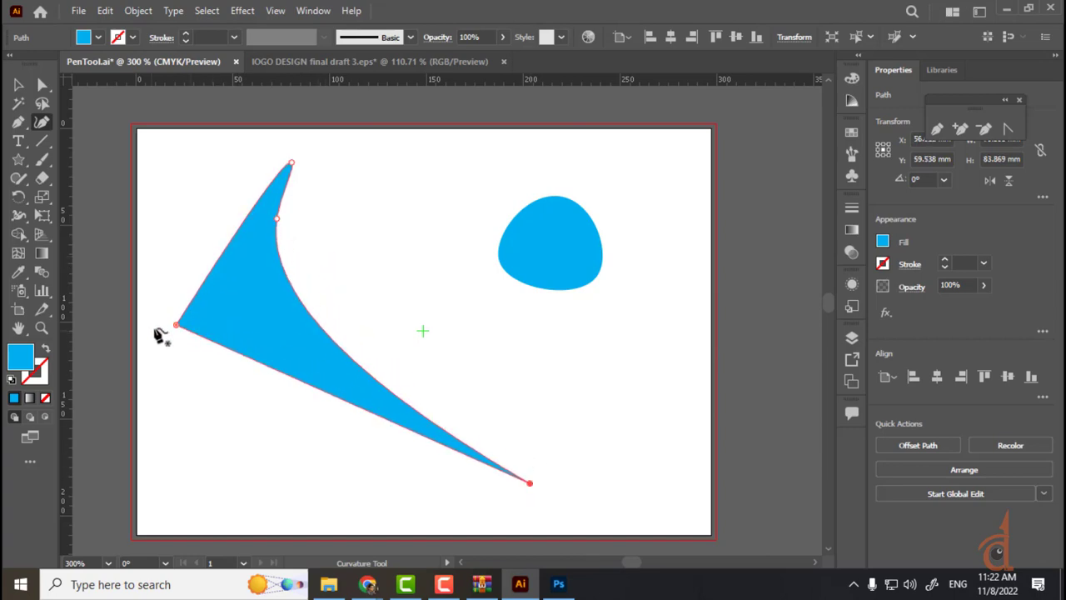
left_click_drag(176, 325, 158, 483)
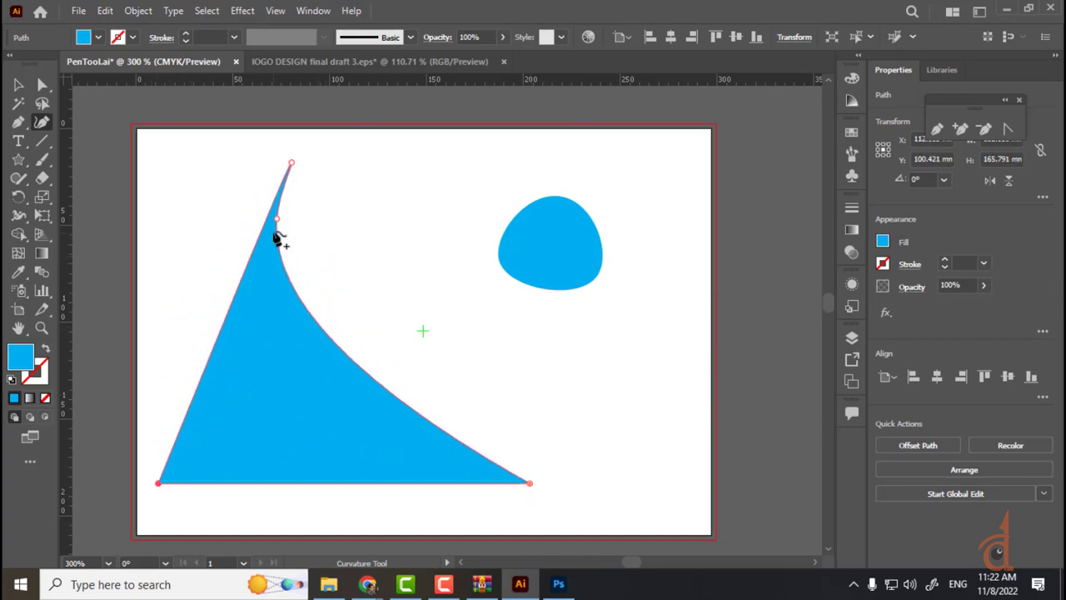
left_click_drag(277, 219, 316, 406)
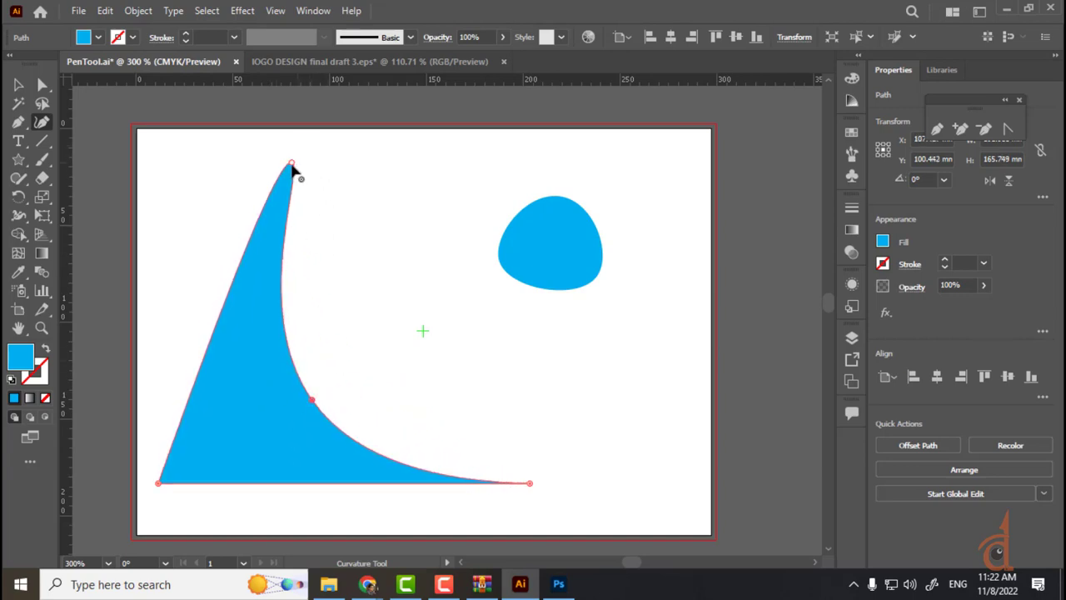
left_click_drag(290, 166, 292, 163)
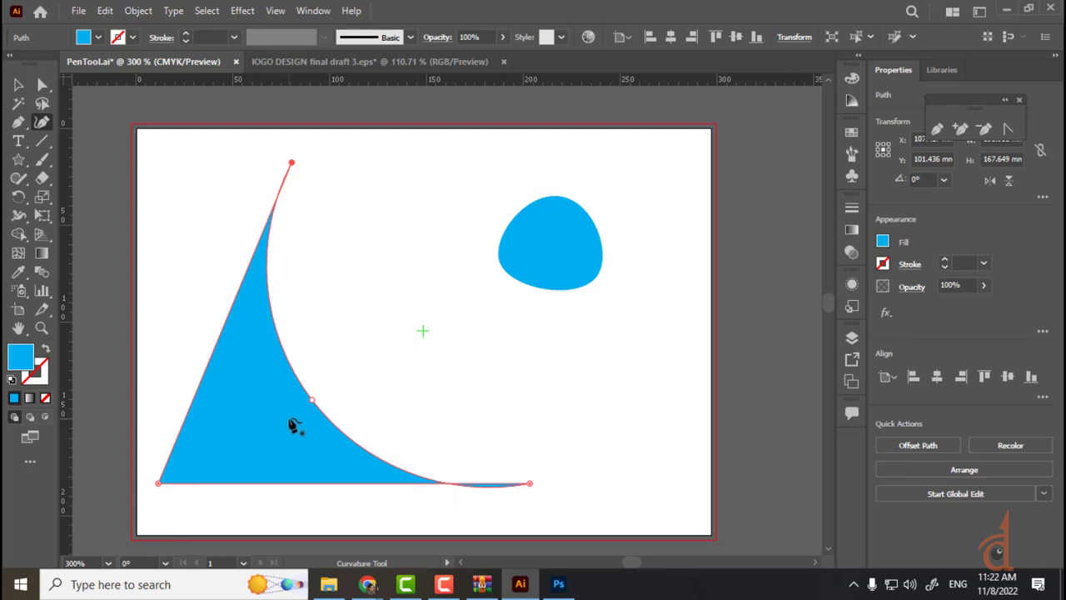
- Make the concave triangle's lower-right anchor a corner and pull its curve point outward to the upper right so the edge bulges
double_click(530, 484)
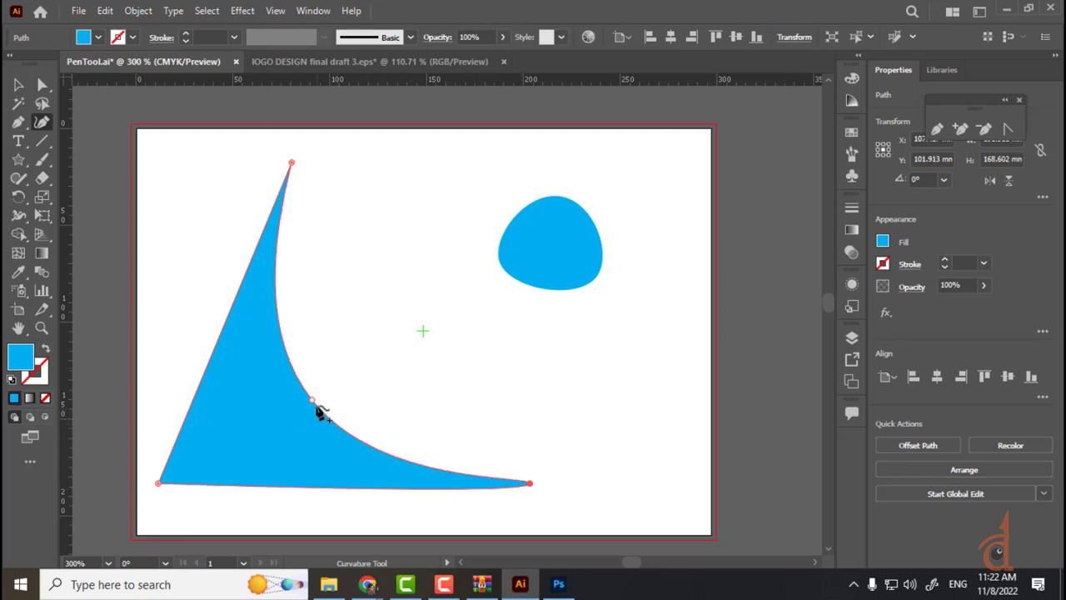
left_click_drag(313, 401, 337, 392)
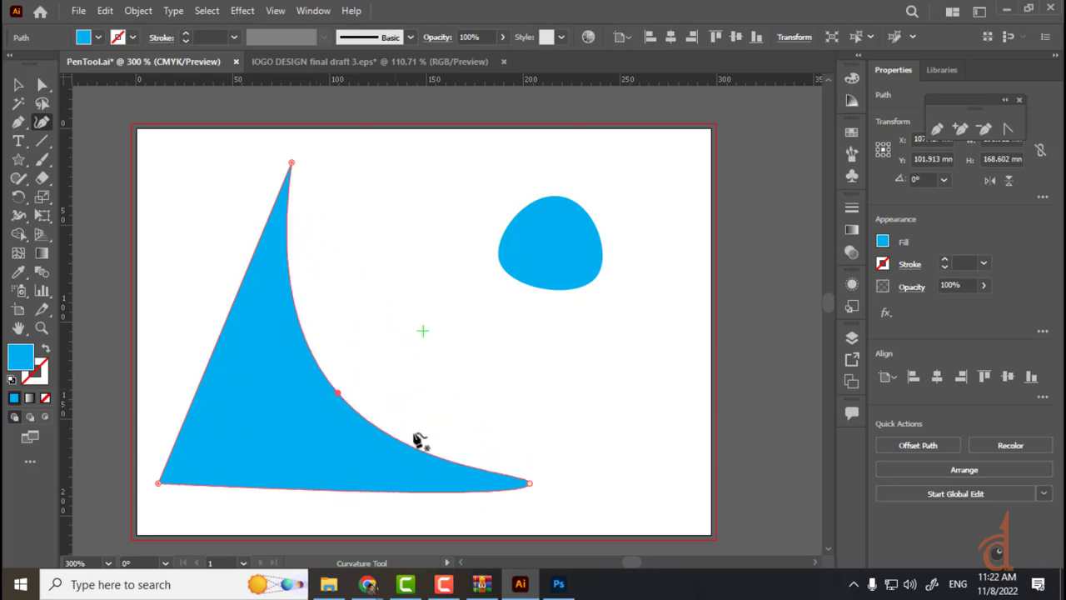
double_click(526, 484)
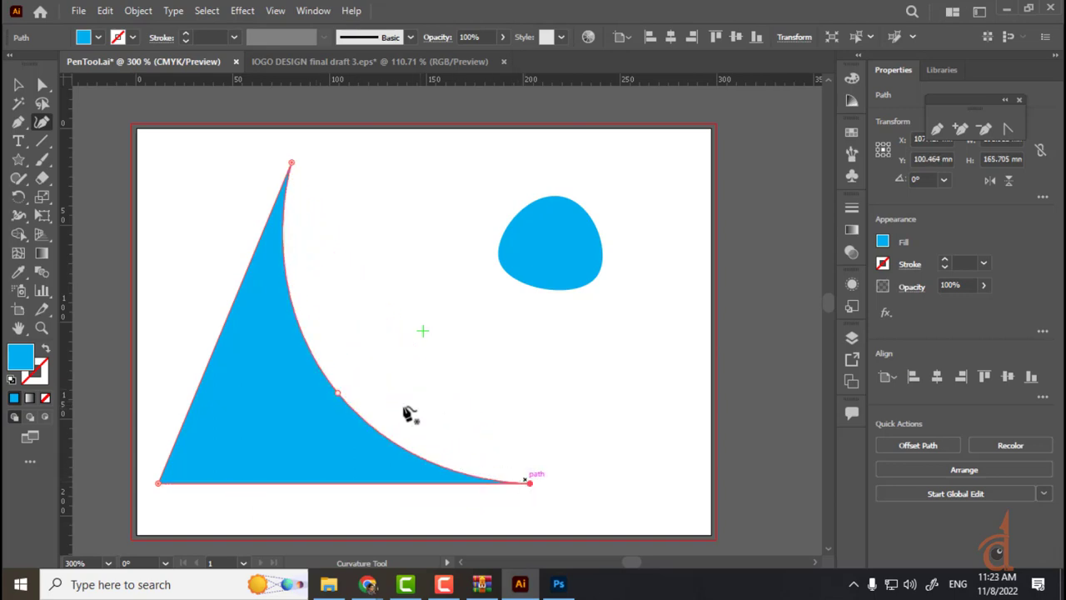
left_click_drag(338, 394, 561, 245)
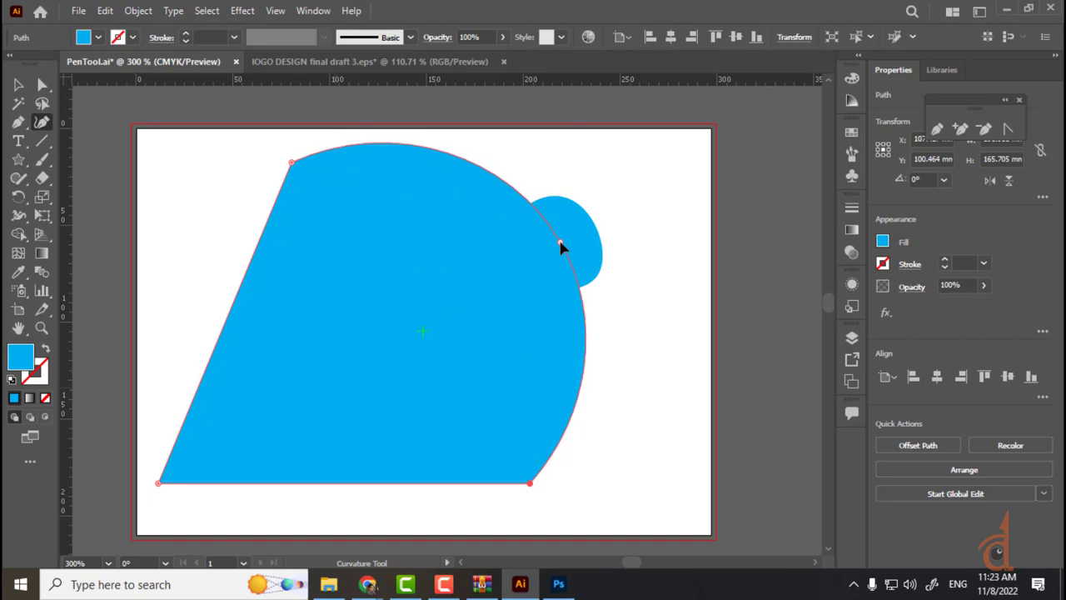
- Add points to round off the large shape's lower-left tip, and pull its top and lower-right corners inward to form a teardrop
left_click(170, 483)
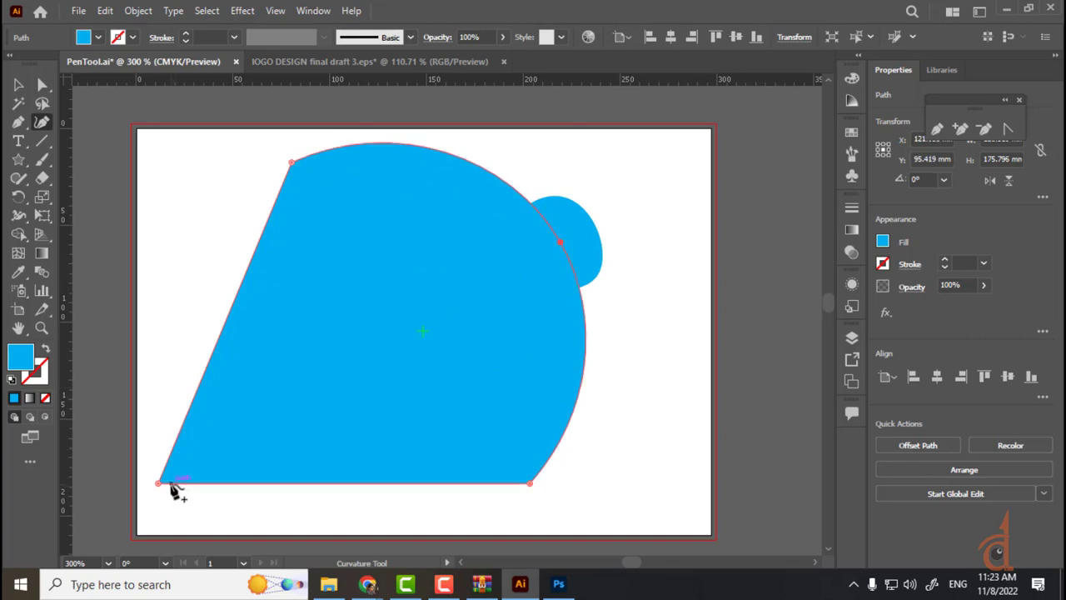
left_click_drag(169, 489, 166, 495)
double_click(167, 496)
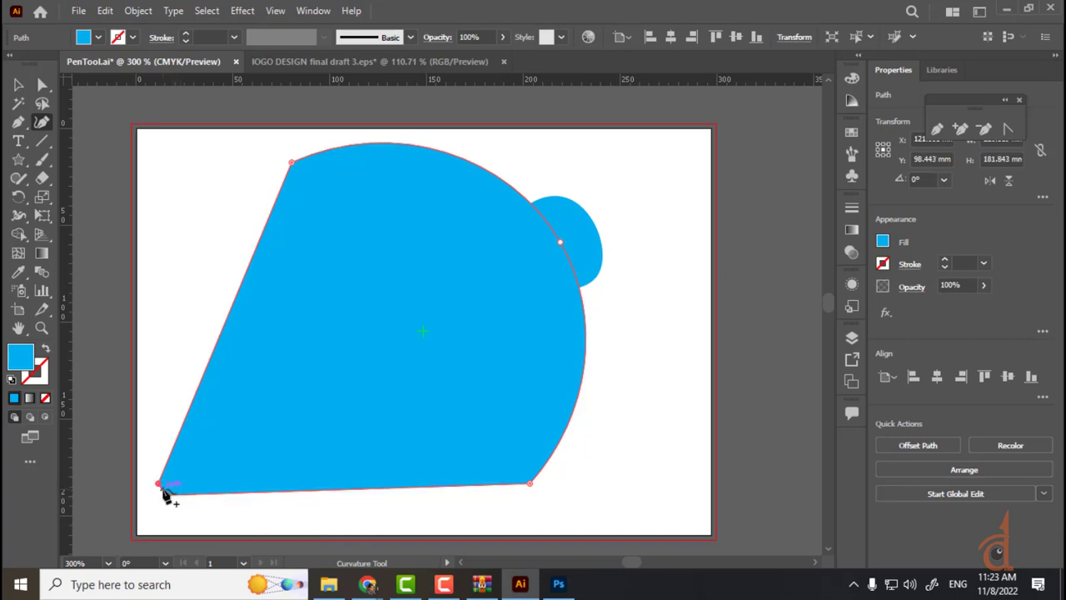
left_click(160, 491)
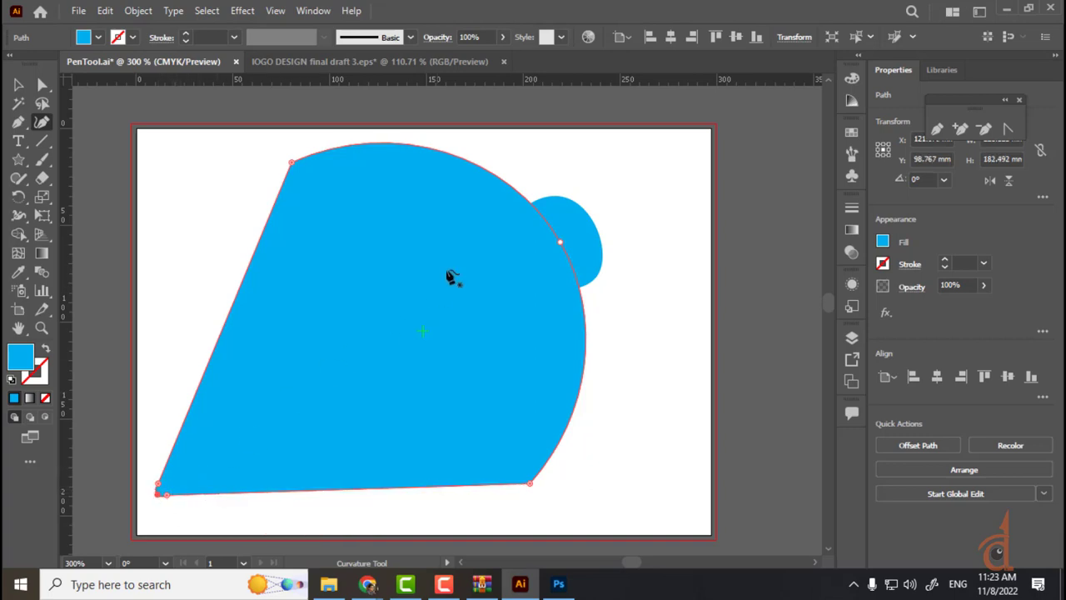
left_click_drag(292, 164, 353, 240)
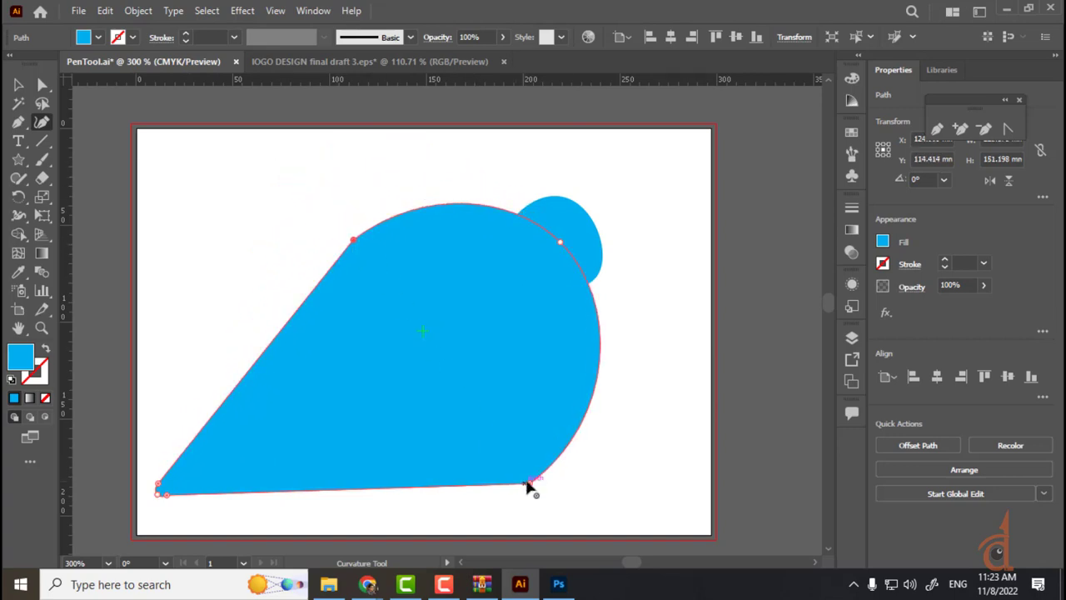
left_click_drag(520, 466, 496, 426)
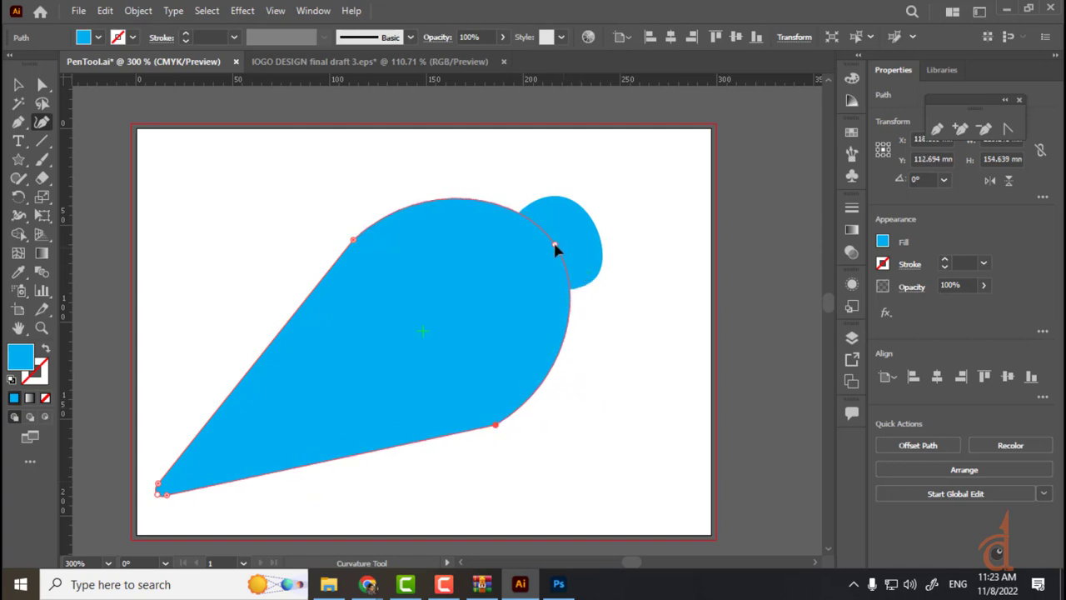
- Move the small rounded shape clear of the teardrop, onto the artboard's right edge
left_click(19, 84)
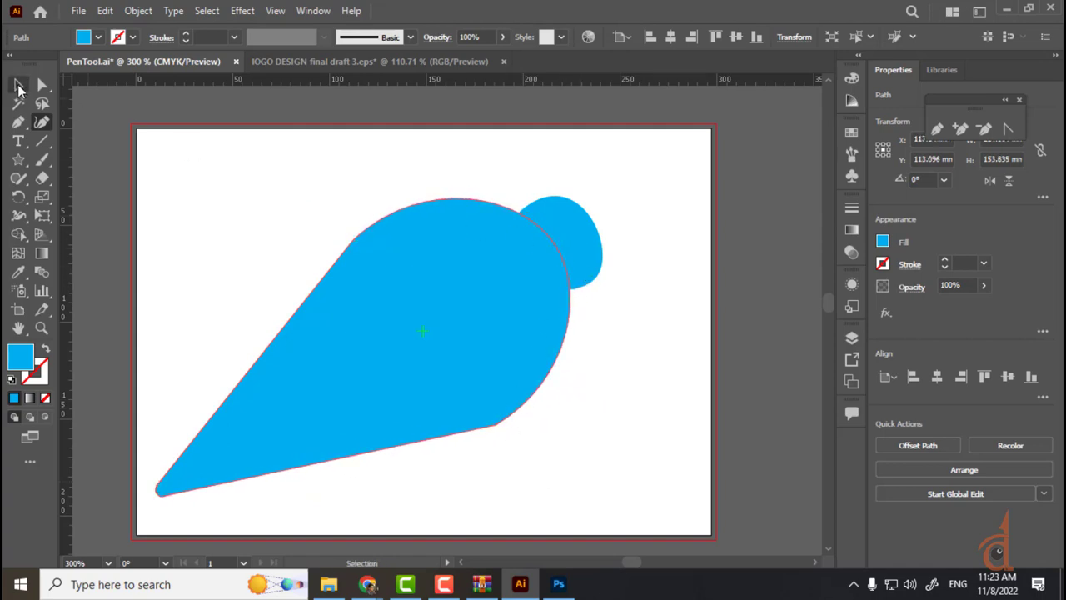
left_click(578, 195)
left_click(517, 227)
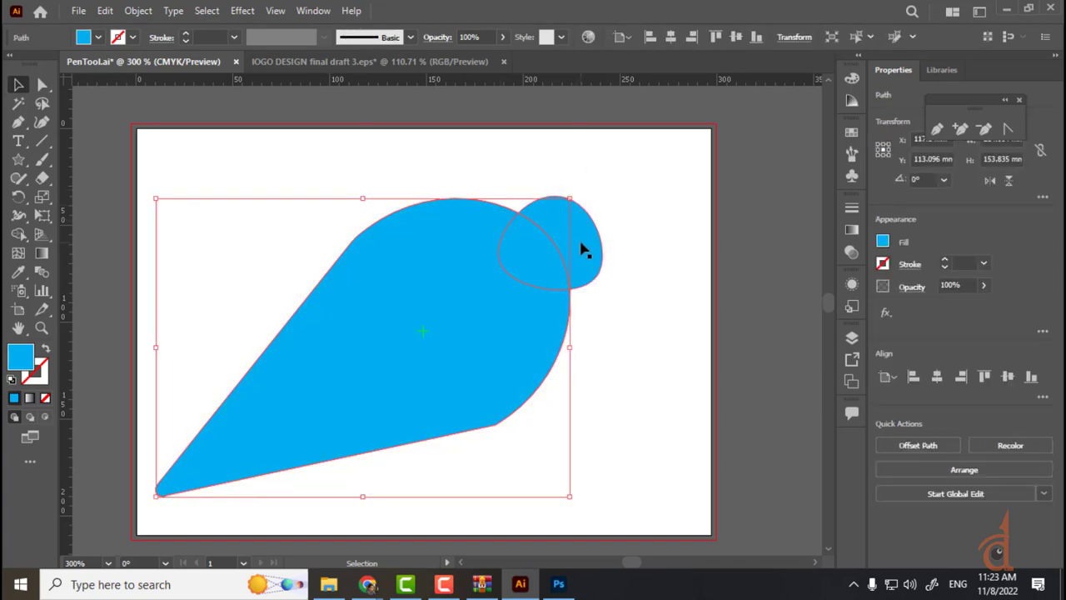
left_click_drag(582, 248, 763, 219)
left_click(553, 223)
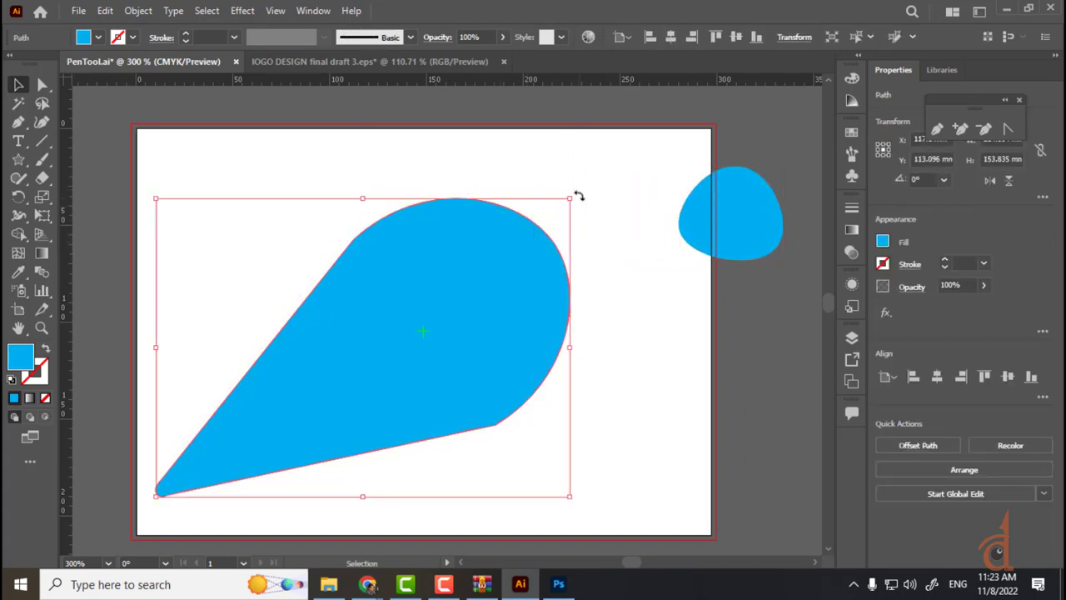
- Rotate the teardrop by about 57° so its tip points down, and scale it to about 181 mm tall within the artboard
left_click_drag(578, 194, 375, 140)
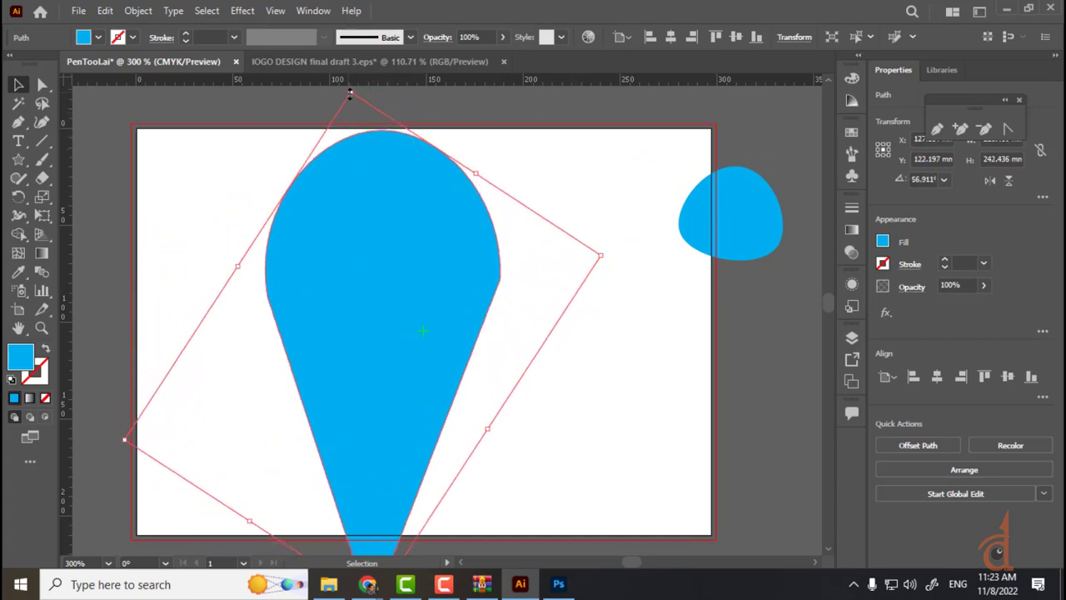
left_click_drag(350, 94, 348, 172)
left_click_drag(404, 286, 420, 210)
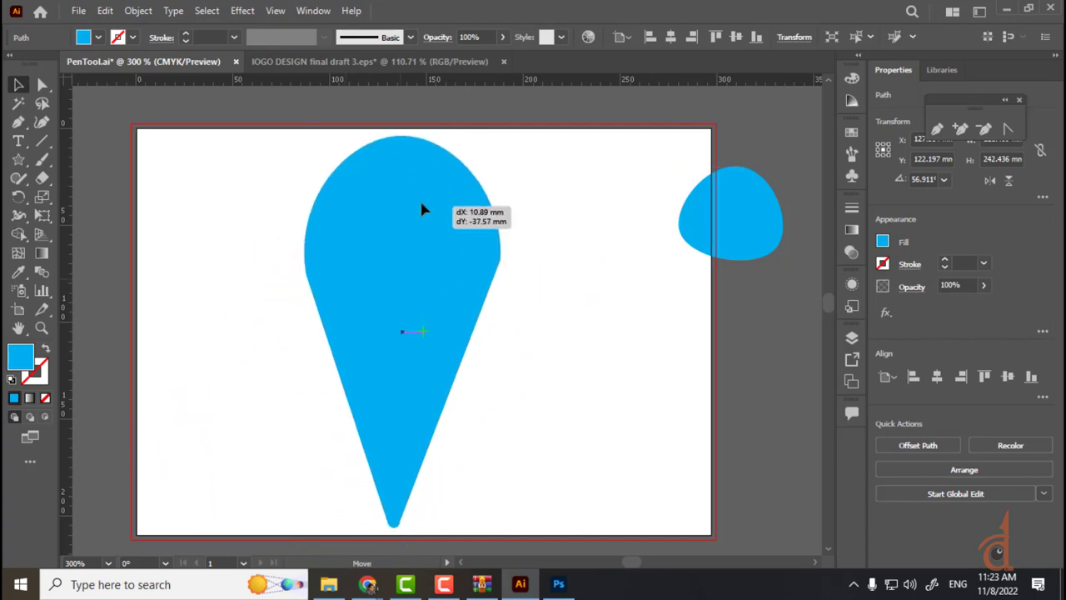
left_click_drag(375, 107, 375, 147)
left_click(533, 200)
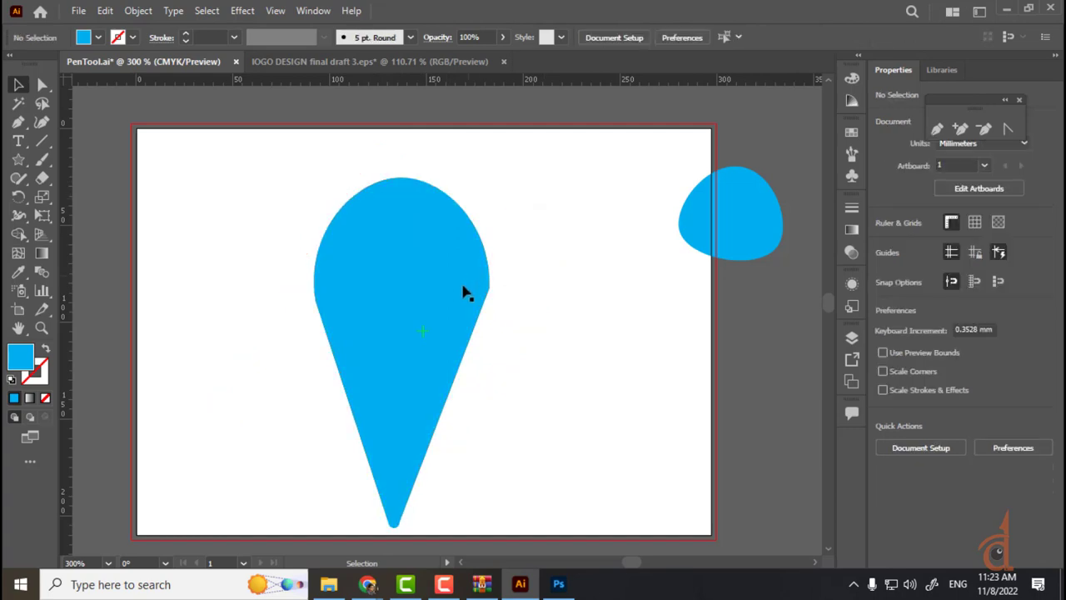
left_click(456, 373)
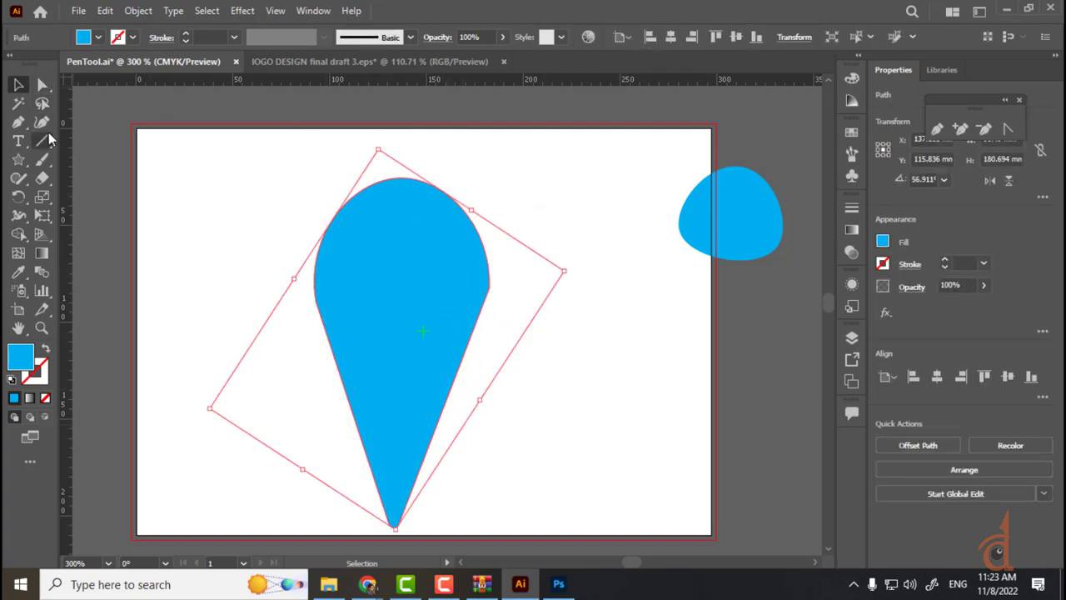
left_click_drag(343, 251, 351, 246)
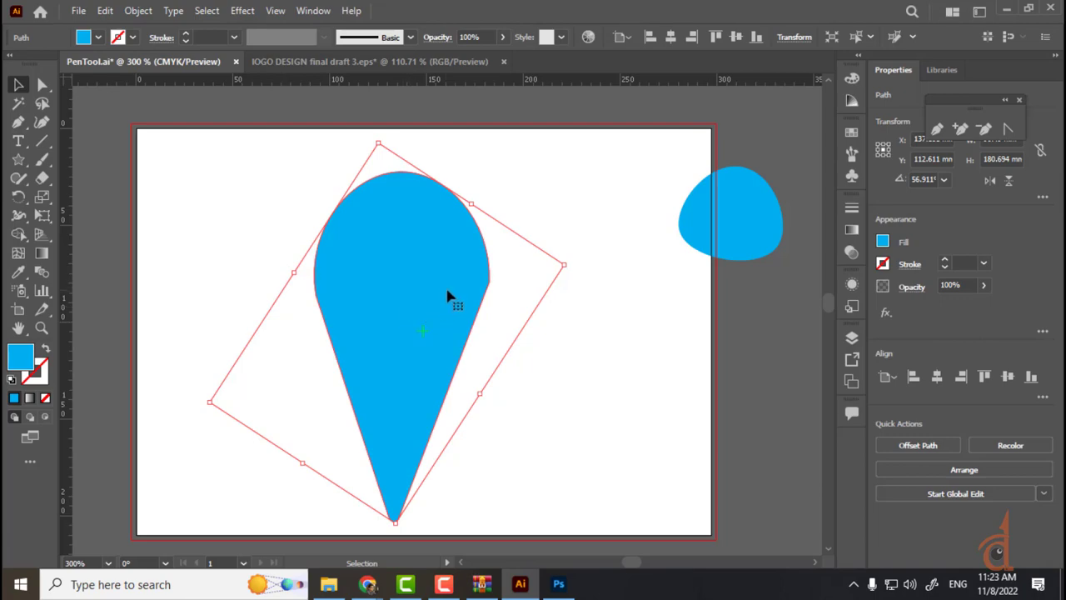
- Switch to Chrome to view the dragon logo sketch in the image results, and return to Illustrator
mouse_move(368, 584)
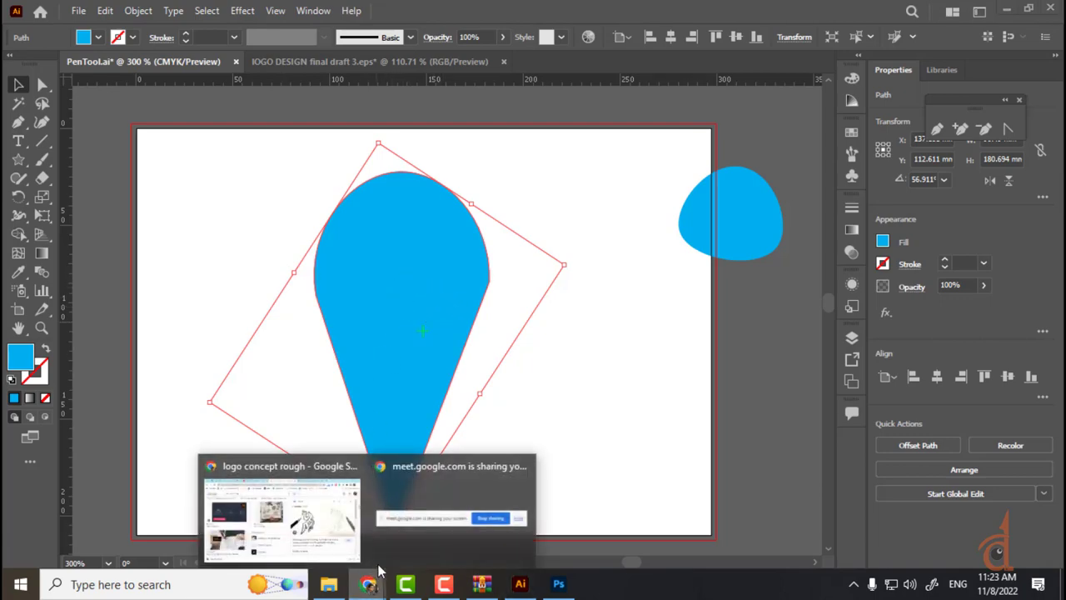
left_click(336, 514)
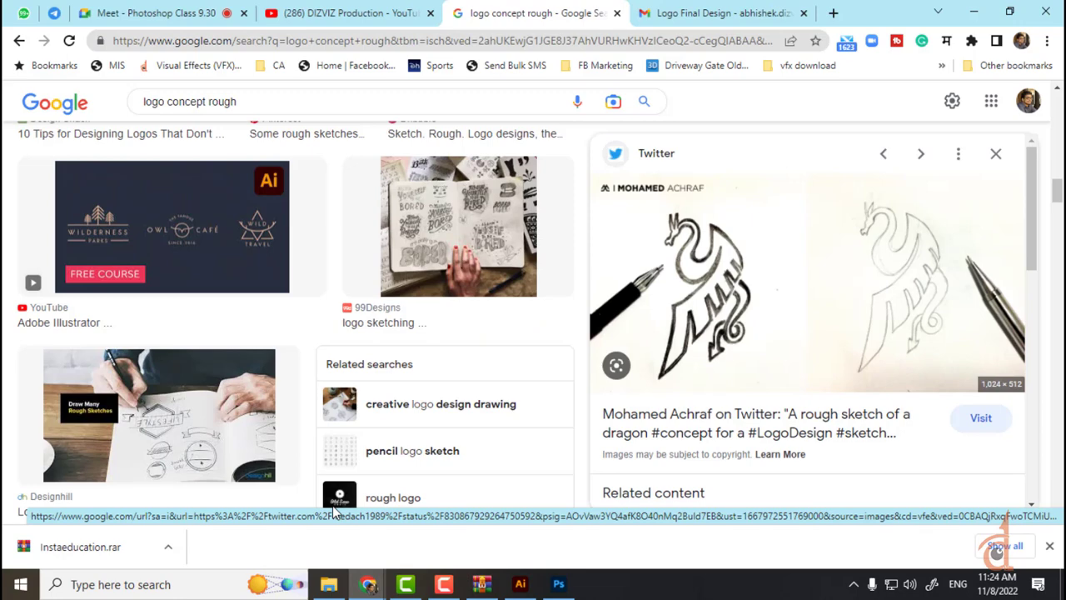
left_click(527, 588)
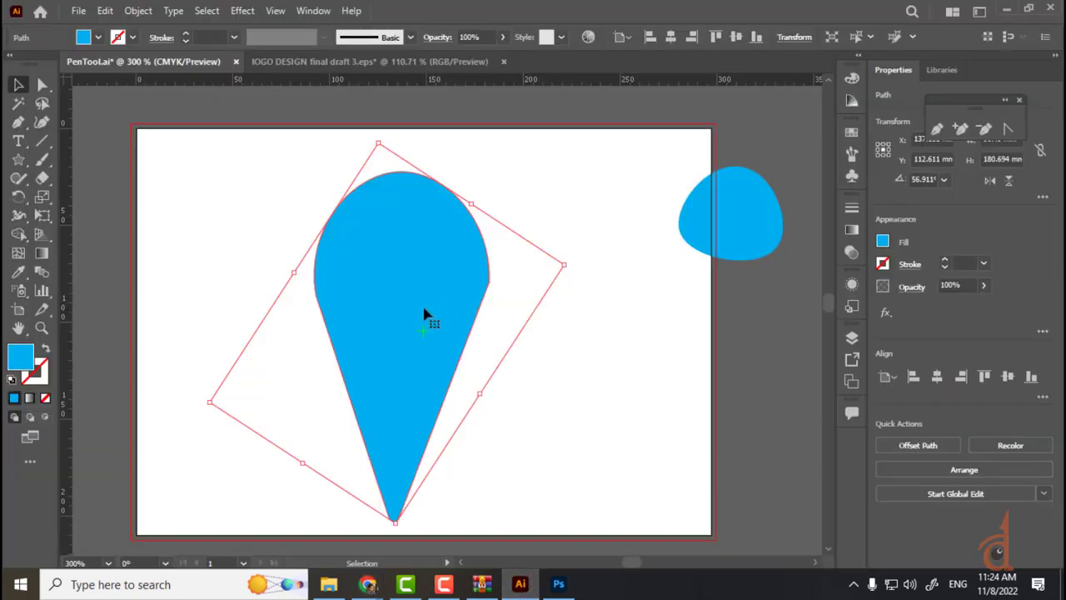
- Move the teardrop past the artboard's right edge and draw a closed four-point rounded shape about 103 mm tall with the Curvature tool
left_click_drag(426, 315, 794, 325)
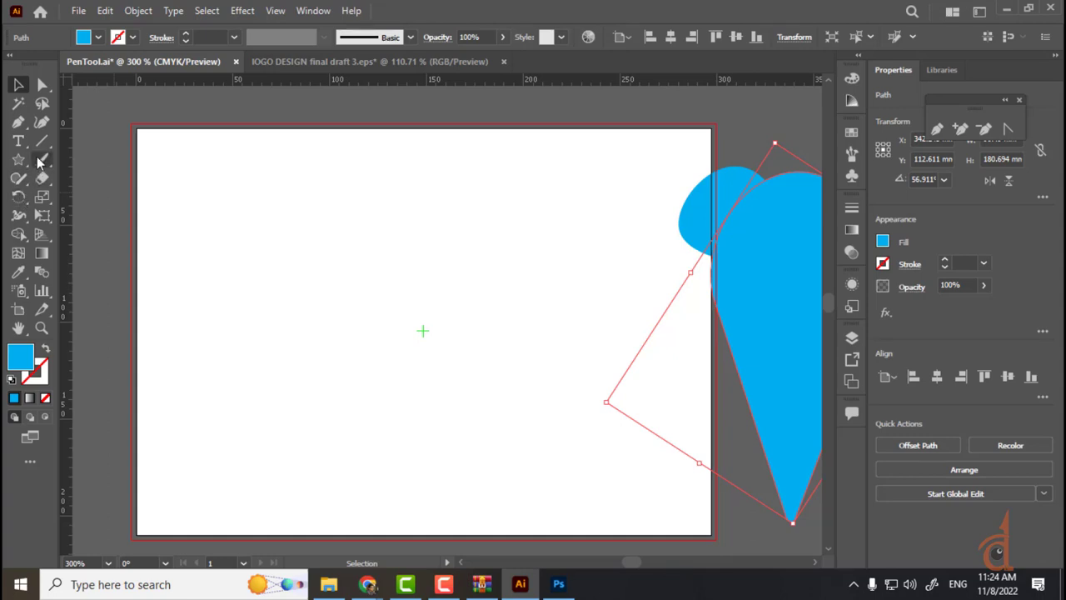
left_click(41, 123)
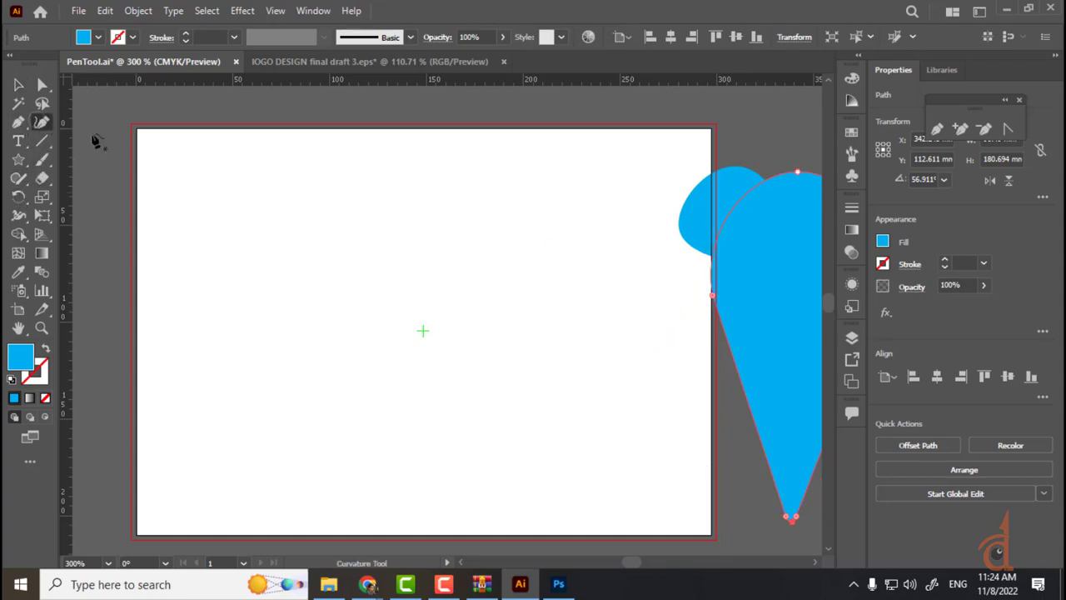
left_click(321, 218)
left_click(440, 182)
left_click(472, 342)
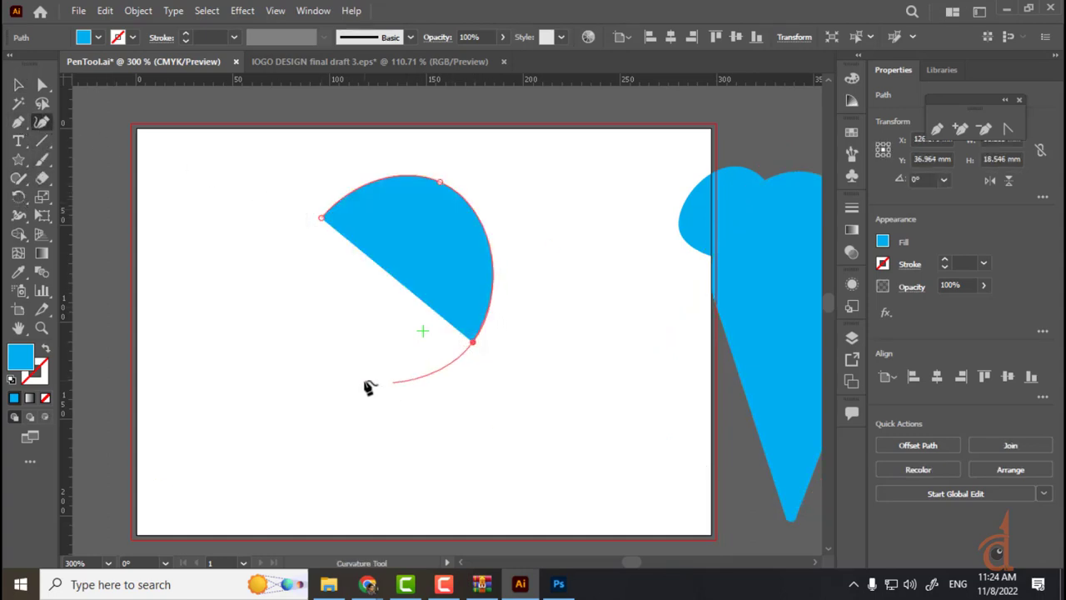
left_click(307, 334)
left_click(322, 218)
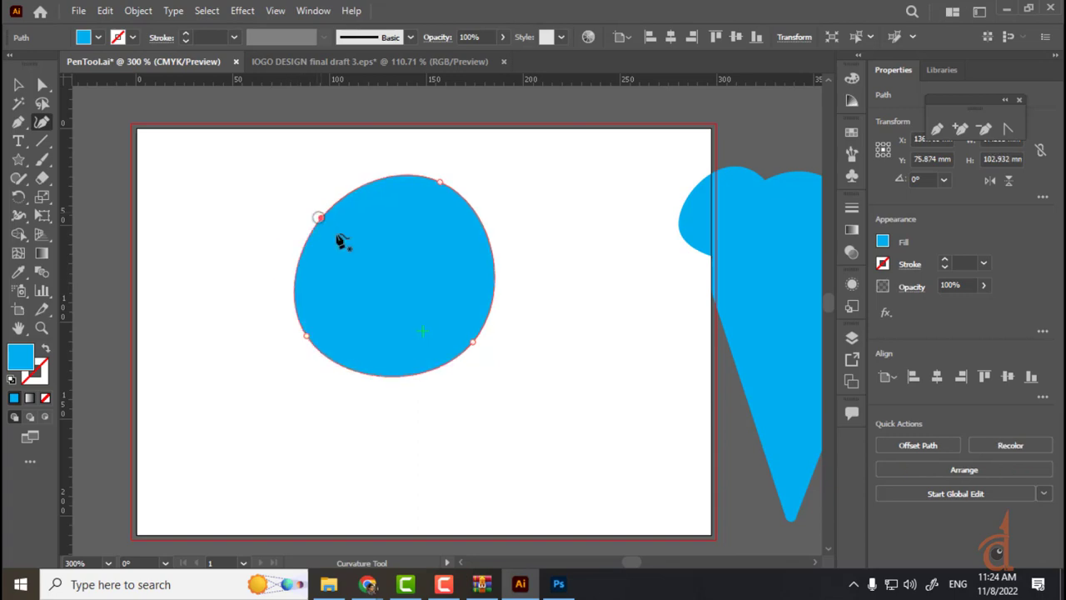
- Adjust the four anchors of the new rounded shape to make it a near circle about 113 mm tall
left_click_drag(316, 217, 304, 202)
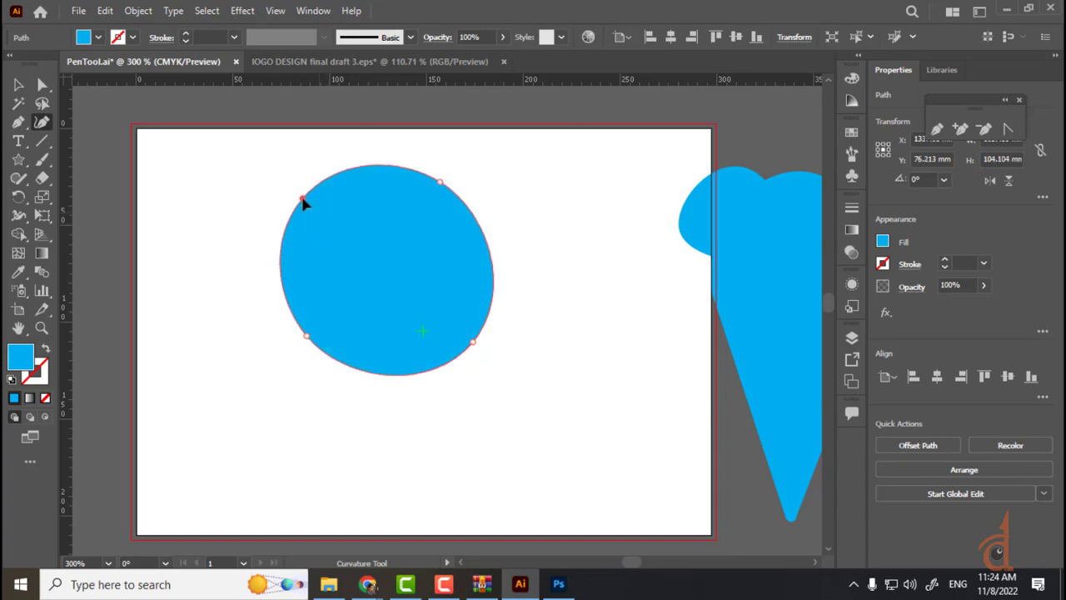
left_click(444, 178)
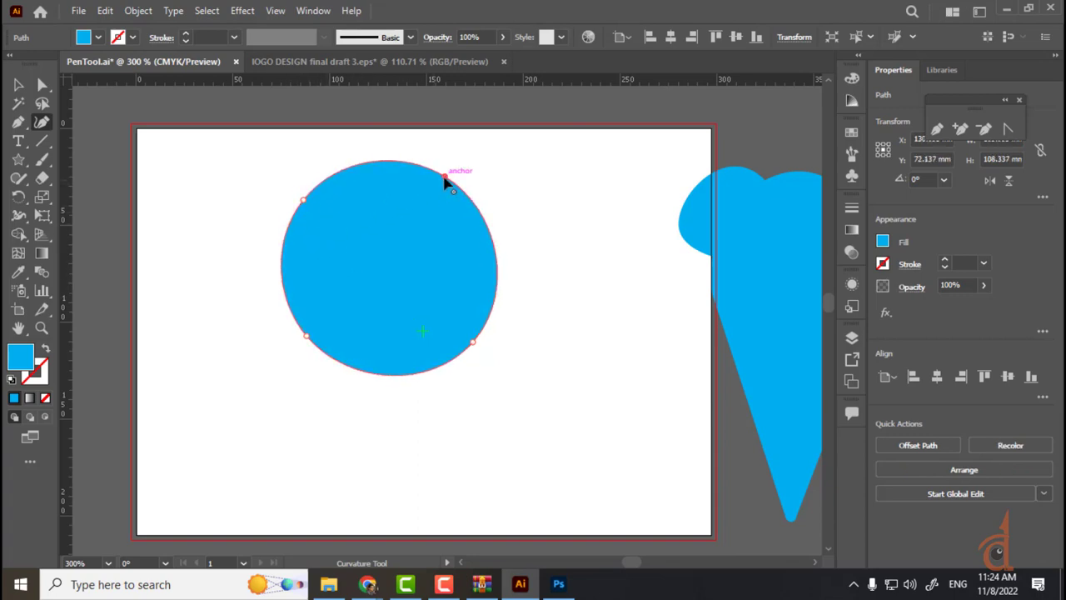
left_click(476, 337)
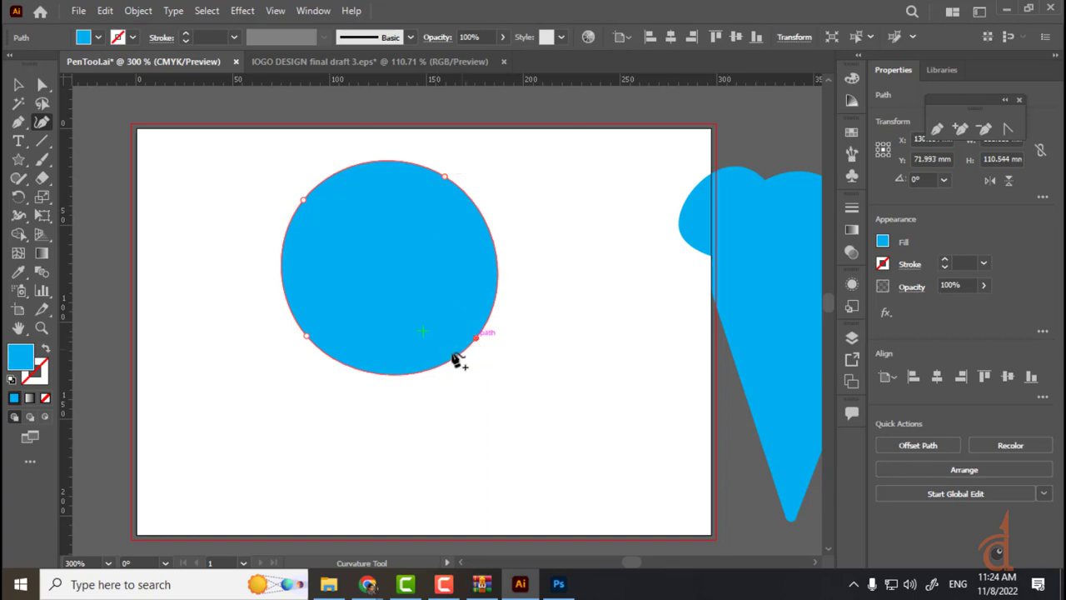
left_click_drag(305, 334, 297, 342)
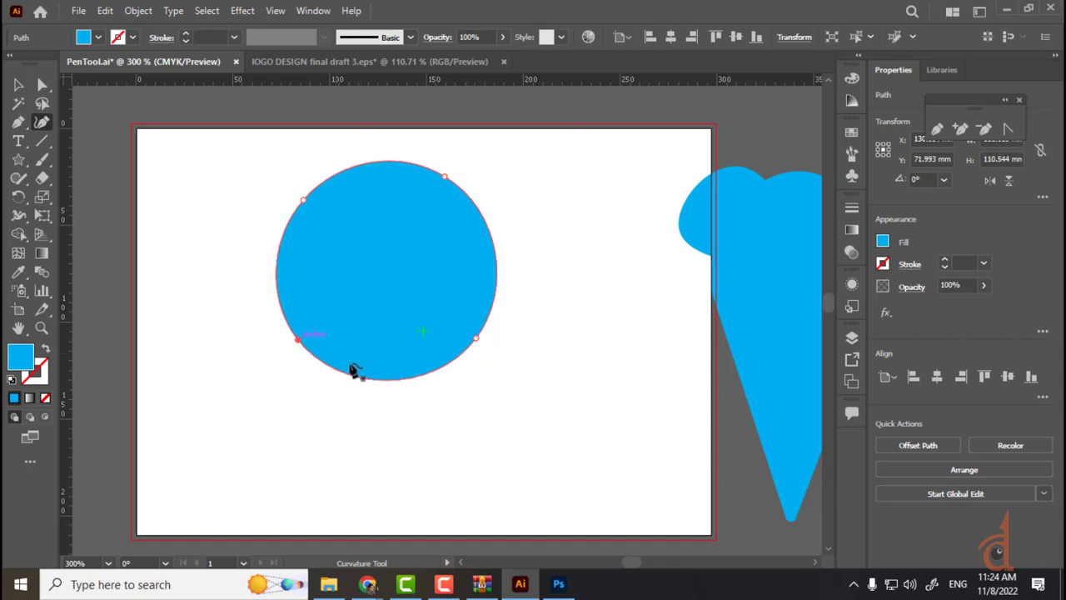
left_click(478, 338)
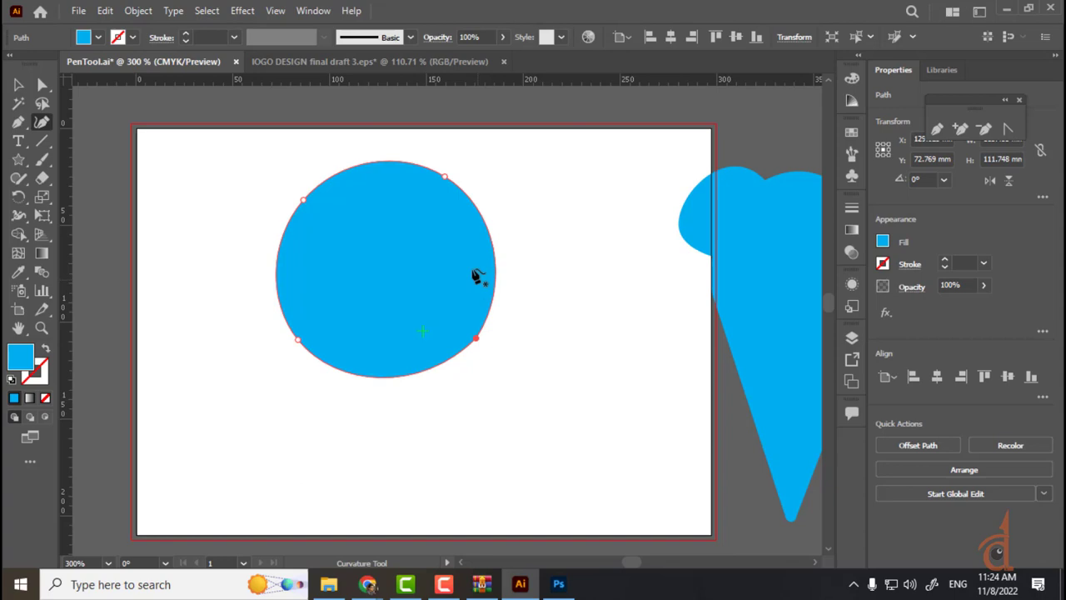
double_click(476, 338)
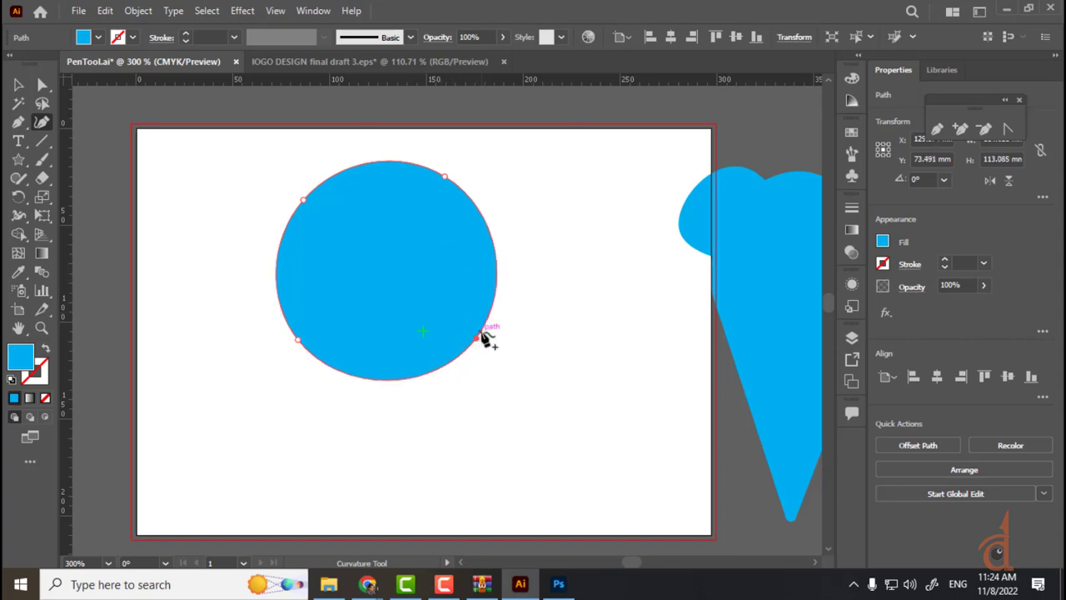
- Convert the circle's four anchors to corner points, forming a straight-sided quadrilateral about 84 mm tall, and select it with the Selection tool
left_click(445, 177)
double_click(304, 201)
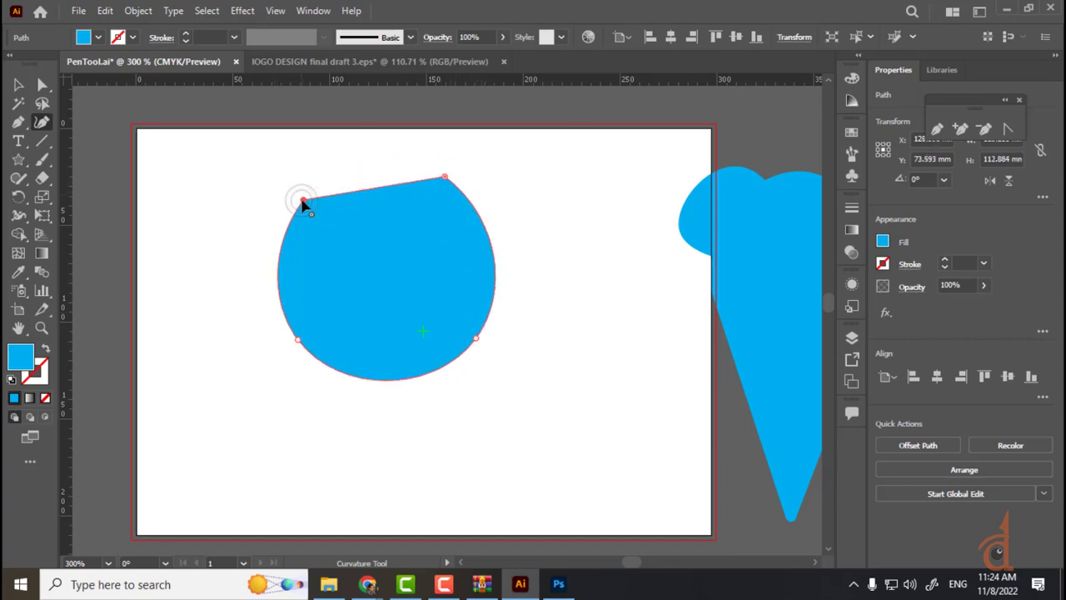
double_click(298, 340)
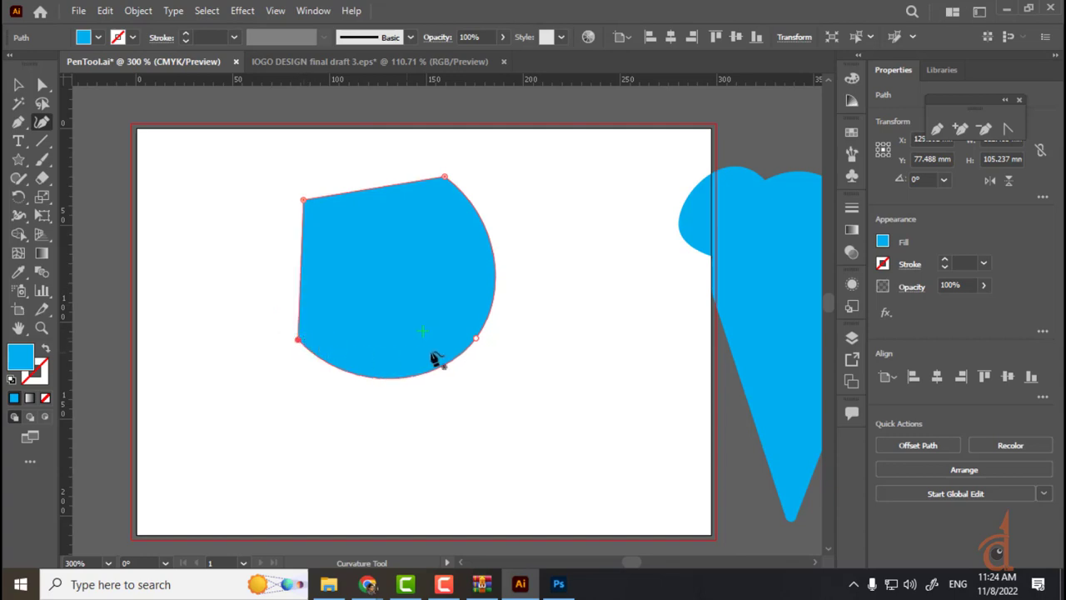
double_click(475, 339)
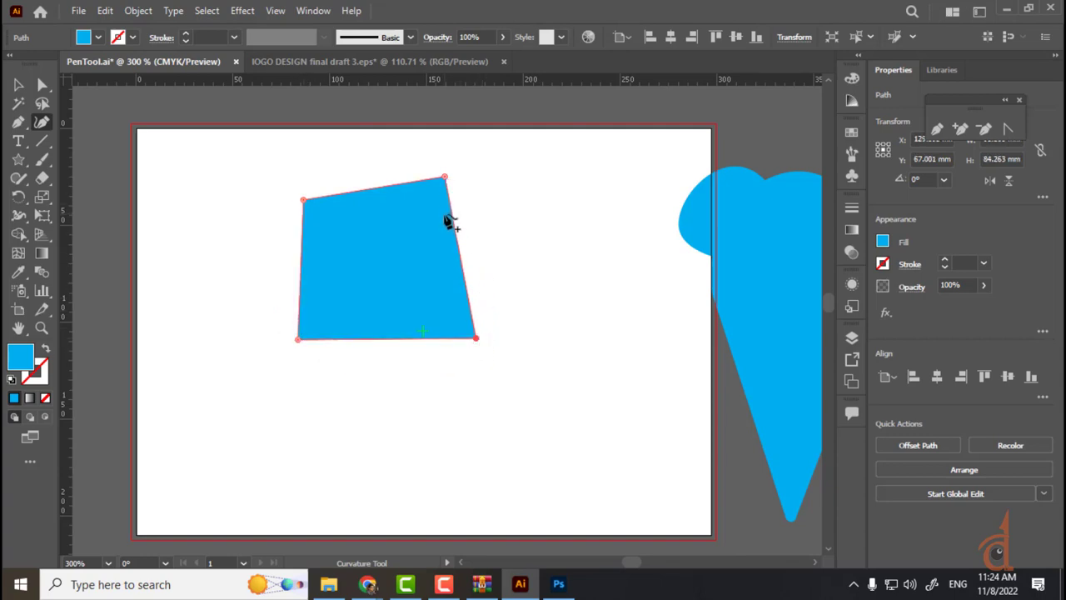
key("v")
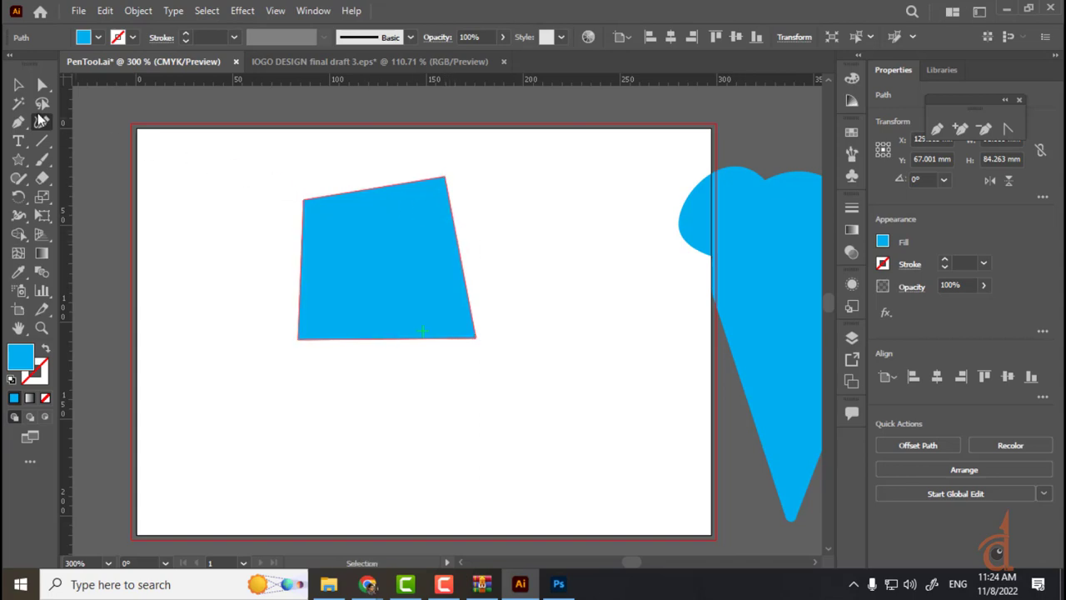
left_click(308, 213)
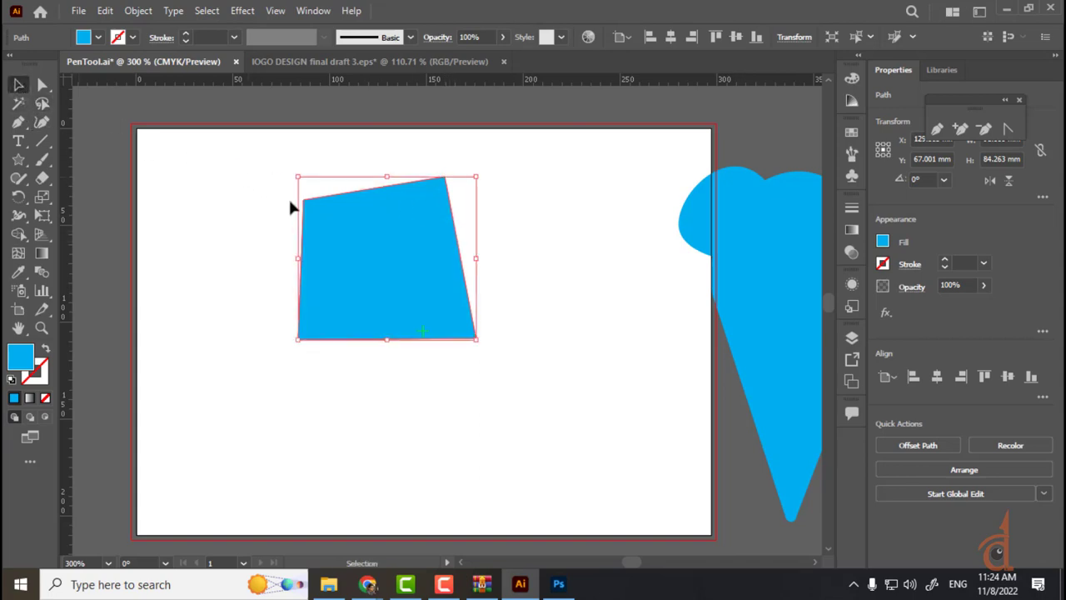
- Move the quadrilateral closer to the artboard's left edge, hide Layer 2, show the REF layer and add a new layer above REF
left_click_drag(362, 247, 273, 244)
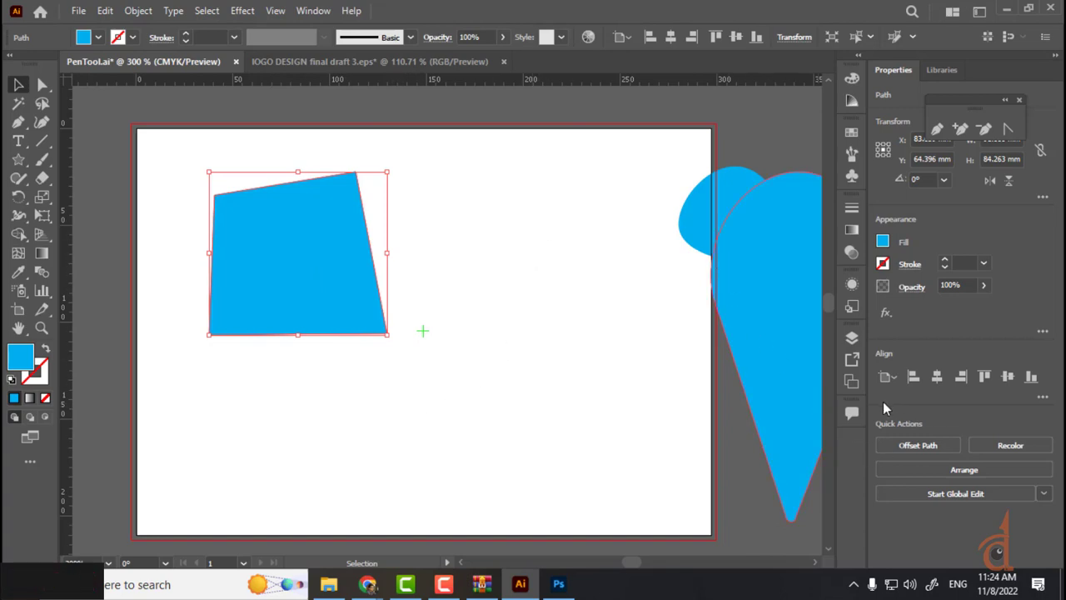
key("F7")
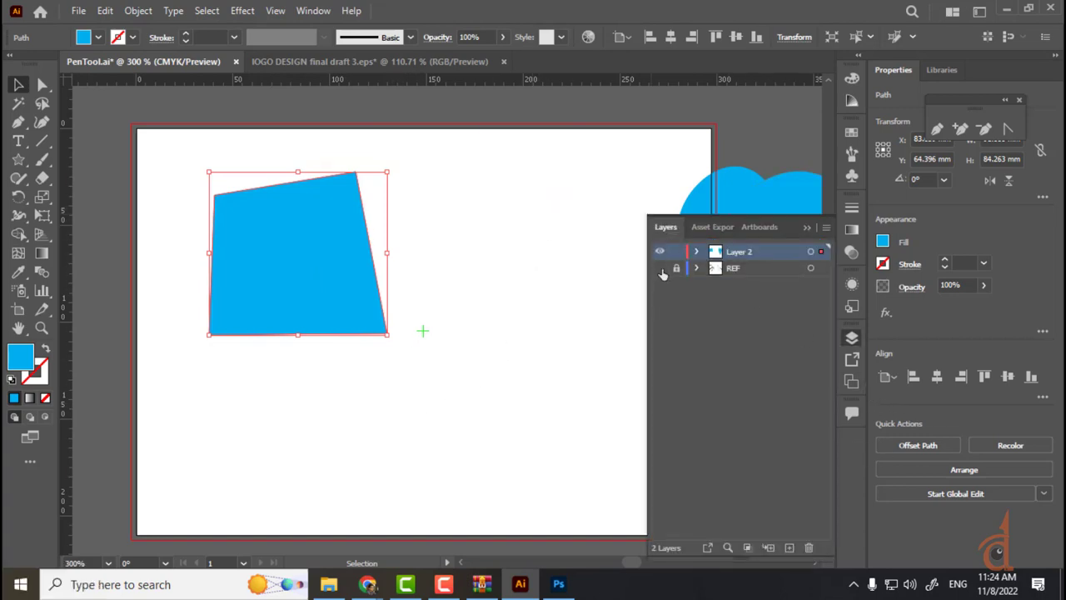
left_click(660, 268)
left_click(660, 251)
left_click(741, 270)
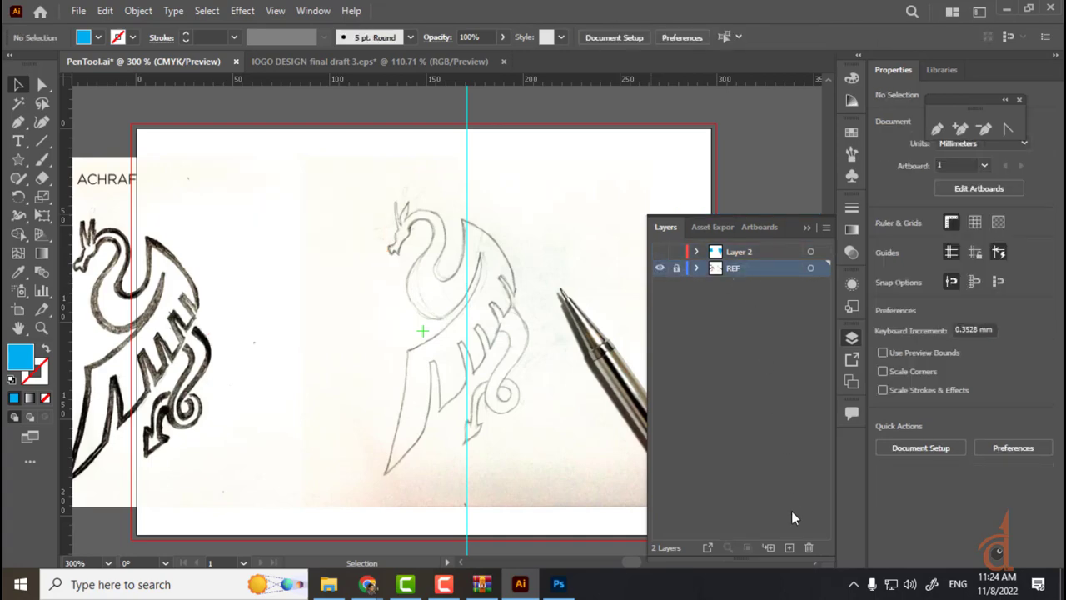
left_click(790, 547)
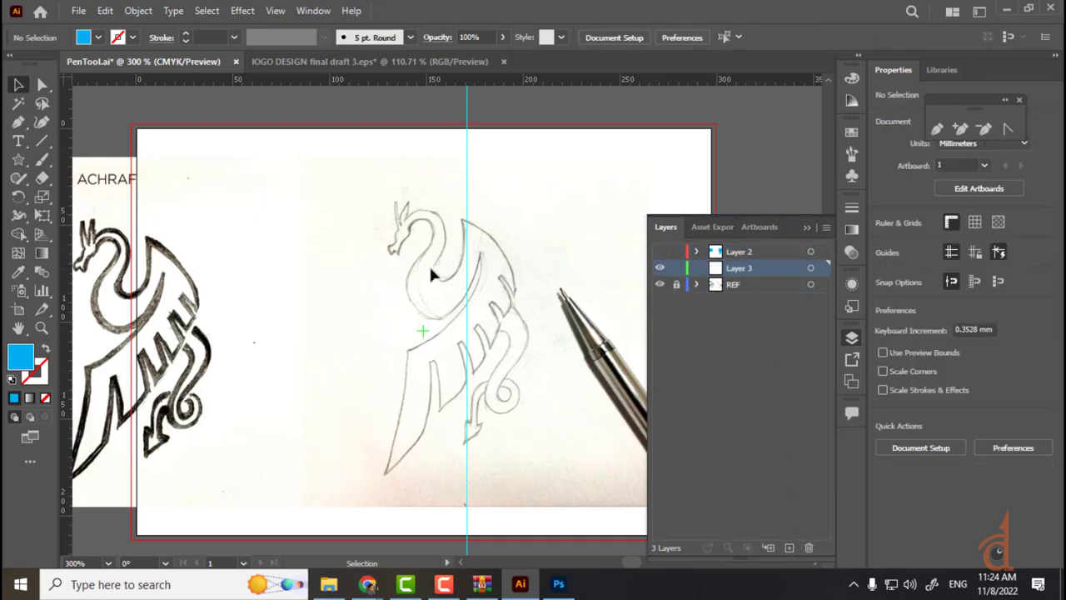
- Trace the inner arch of the dragon's neck from the jaw to the throat with four Curvature tool points, about 16 mm tall
scroll(429, 264, "up", 2)
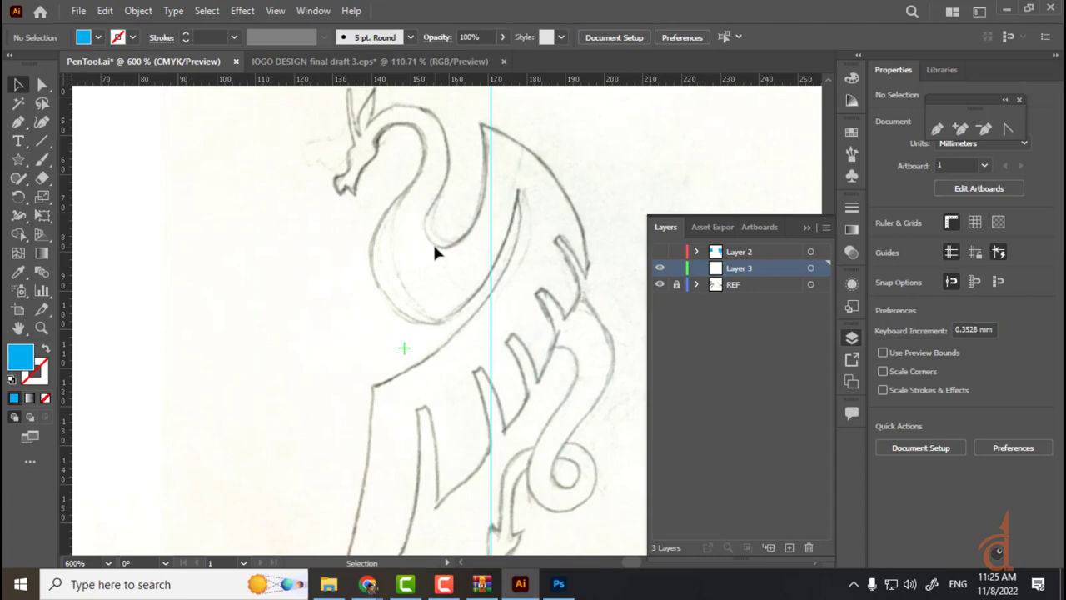
left_click_drag(432, 241, 380, 290)
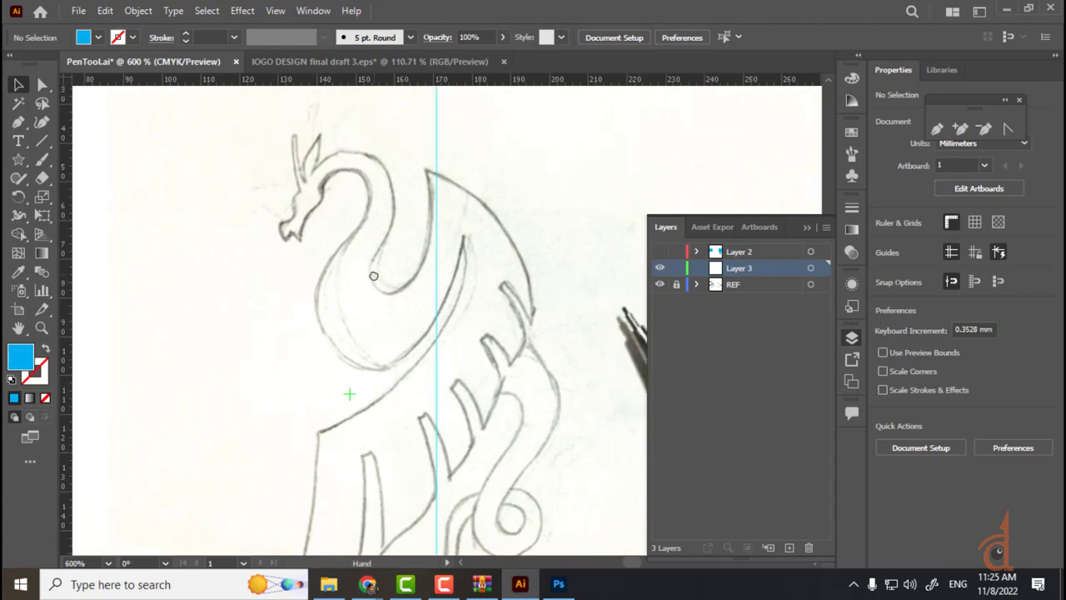
left_click(43, 122)
scroll(309, 245, "up", 1)
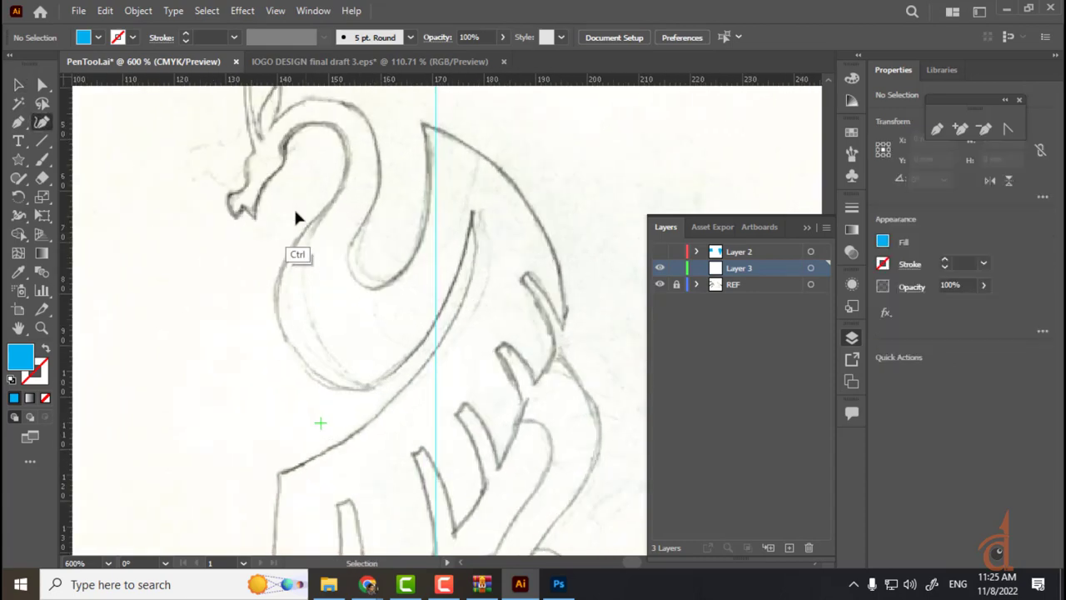
scroll(298, 175, "up", 1)
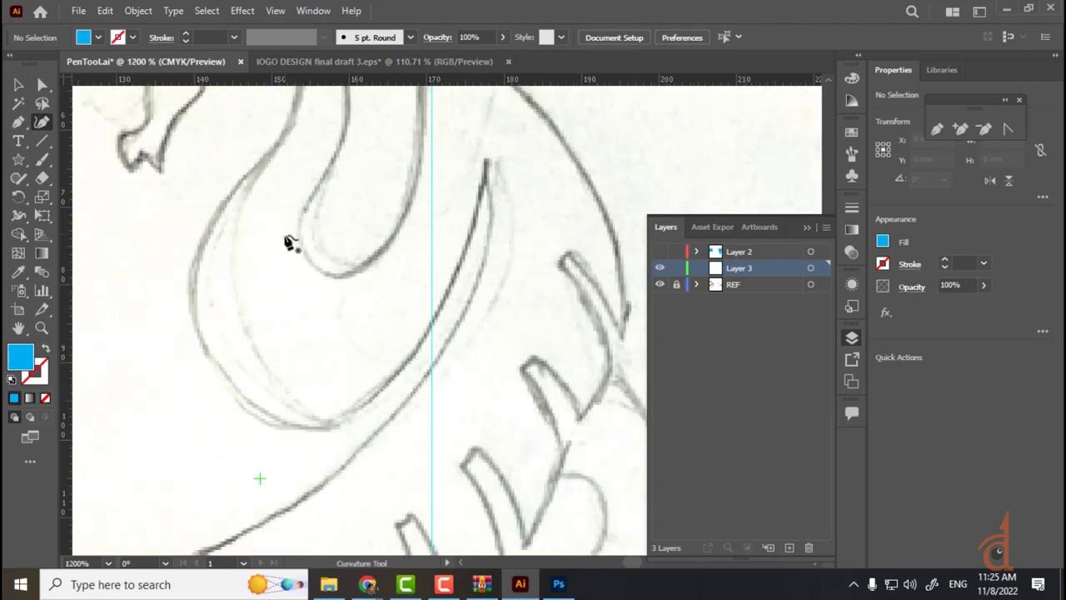
left_click_drag(288, 241, 337, 382)
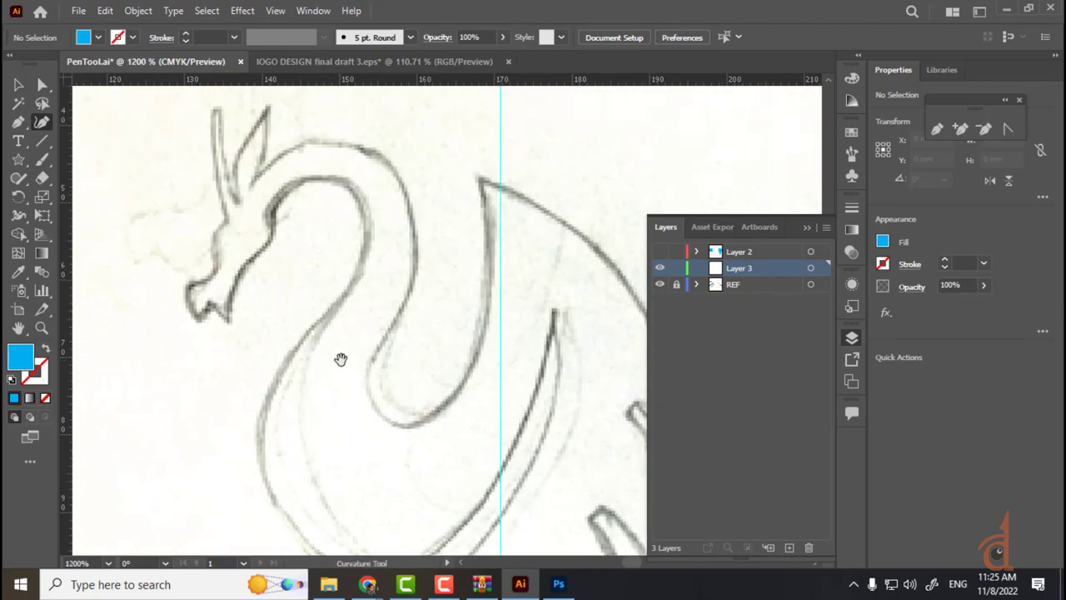
left_click(273, 226)
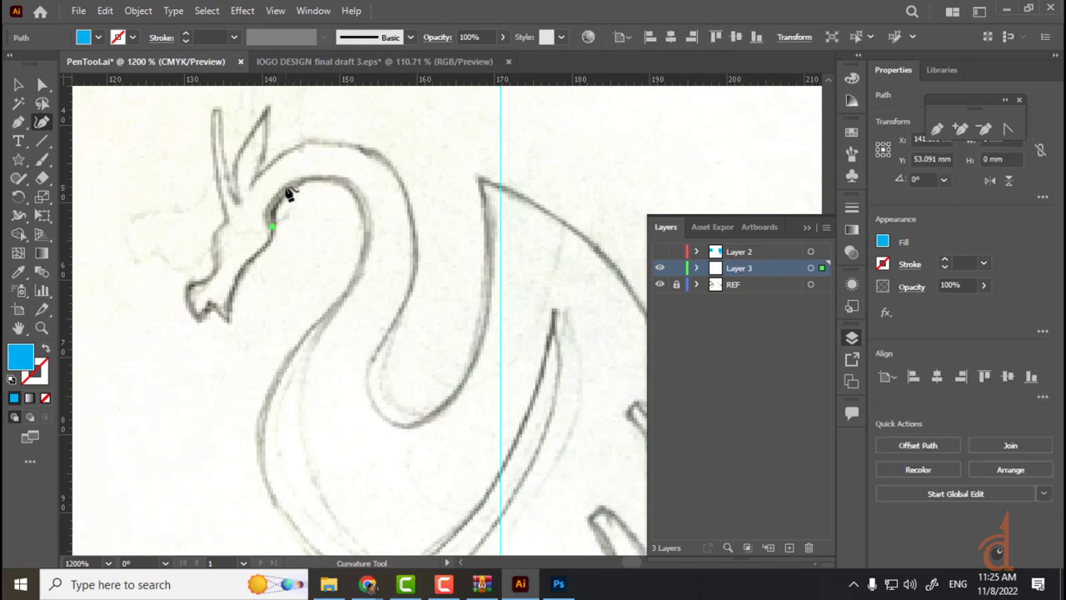
left_click(291, 182)
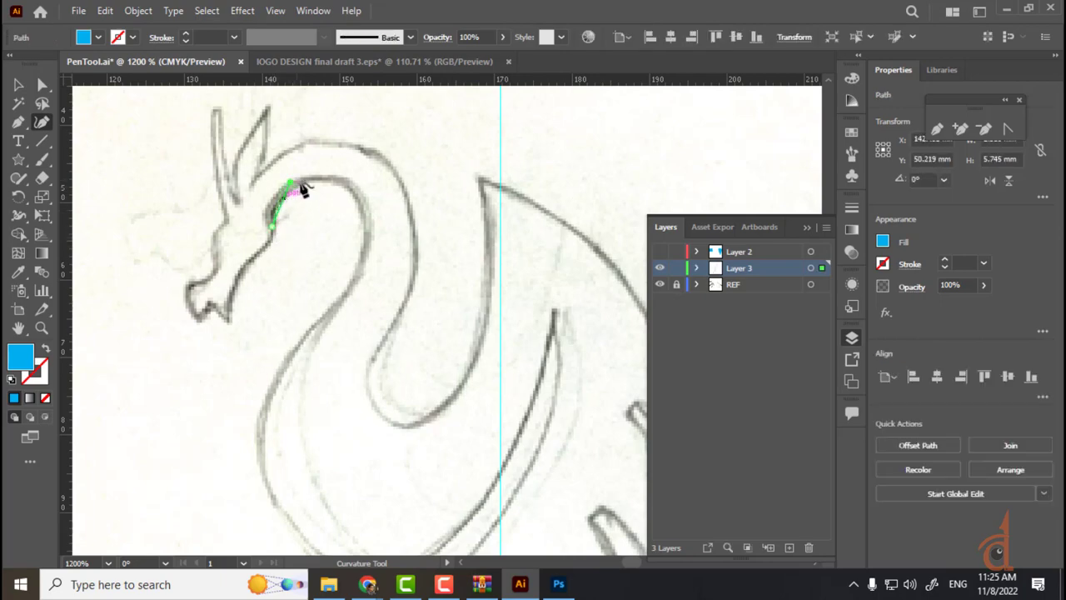
left_click(348, 183)
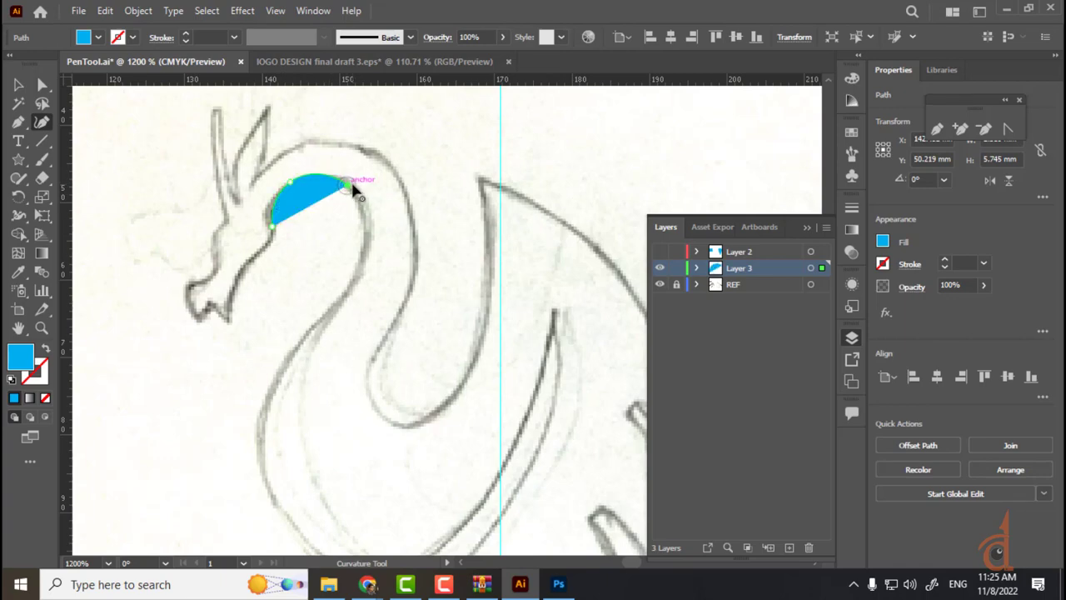
left_click(339, 305)
- Continue the path around the dragon's chest and up to the pointed tip beneath the wing, extending it to about 52 mm tall
left_click_drag(328, 353, 360, 243)
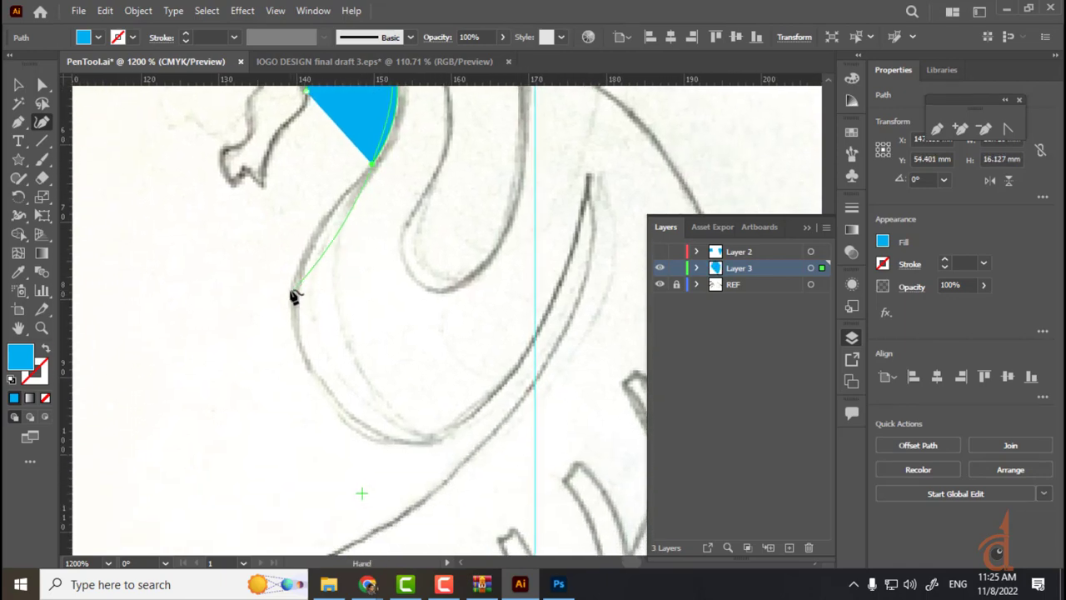
left_click(344, 194)
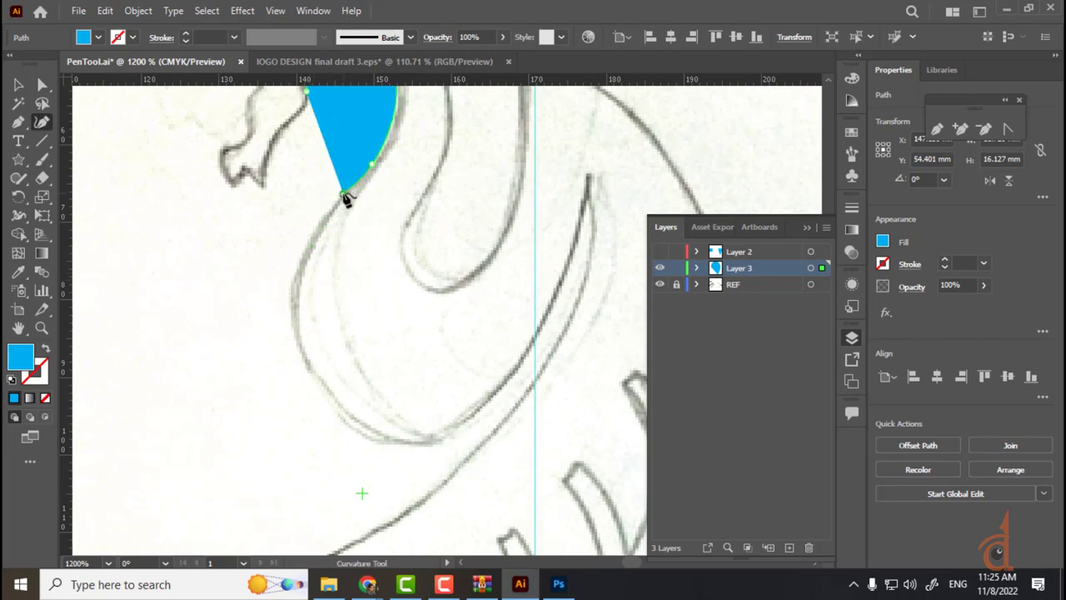
left_click(301, 260)
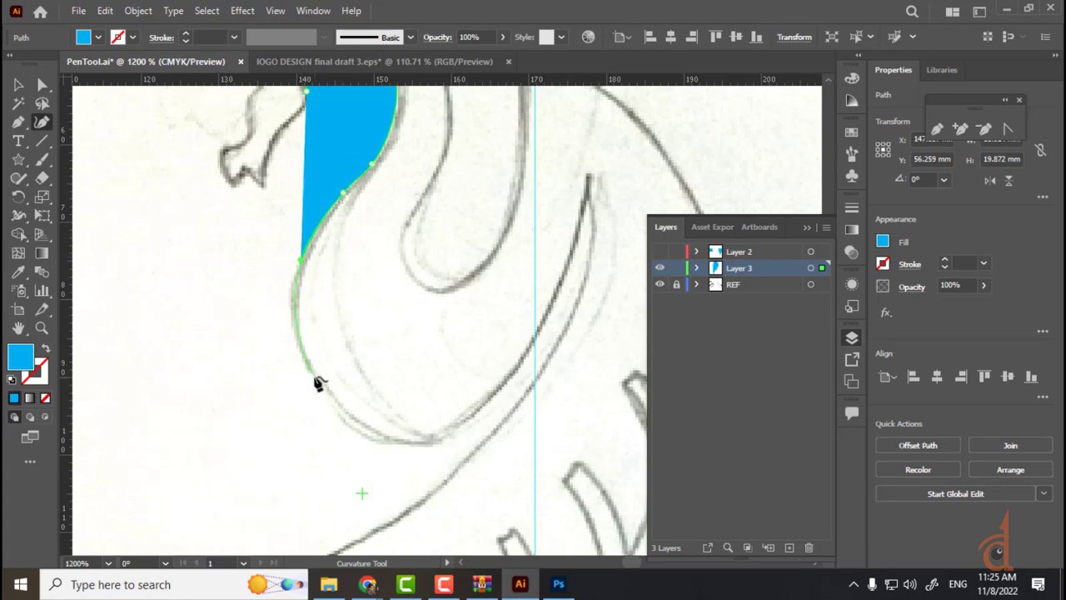
left_click(425, 443)
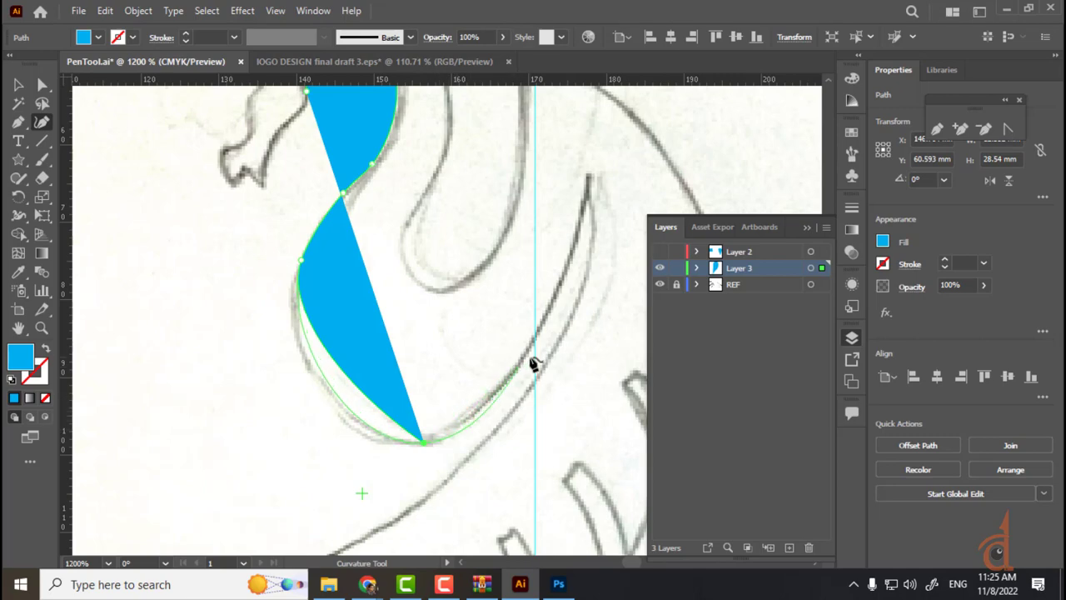
left_click(589, 176)
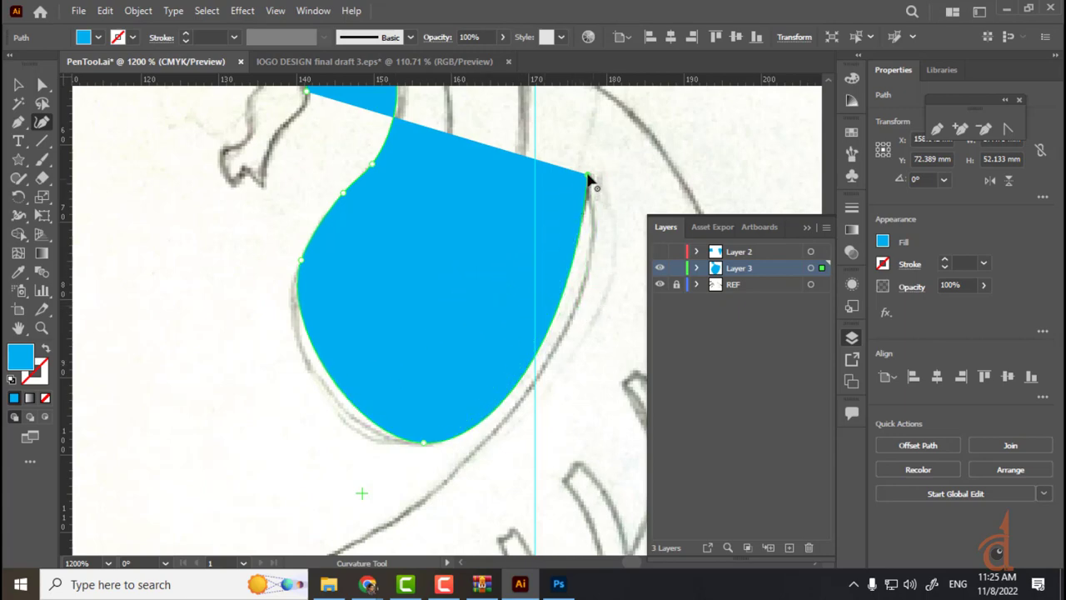
- Trace back from the pointed tip along the body's lower curve to the large wing's outer corner, reaching about 68 mm in path height
left_click(539, 372)
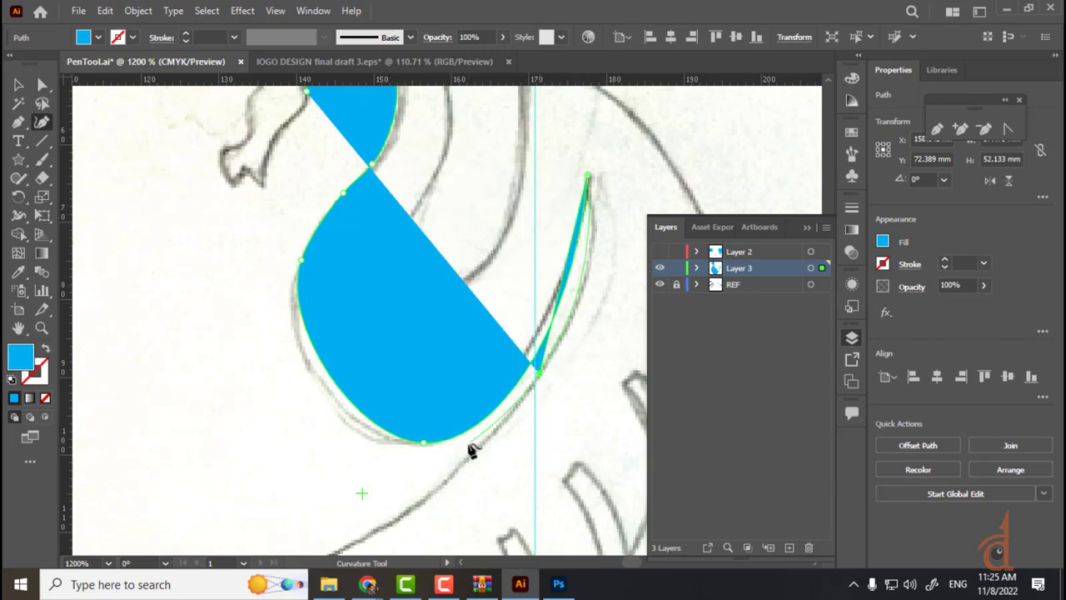
left_click(411, 512)
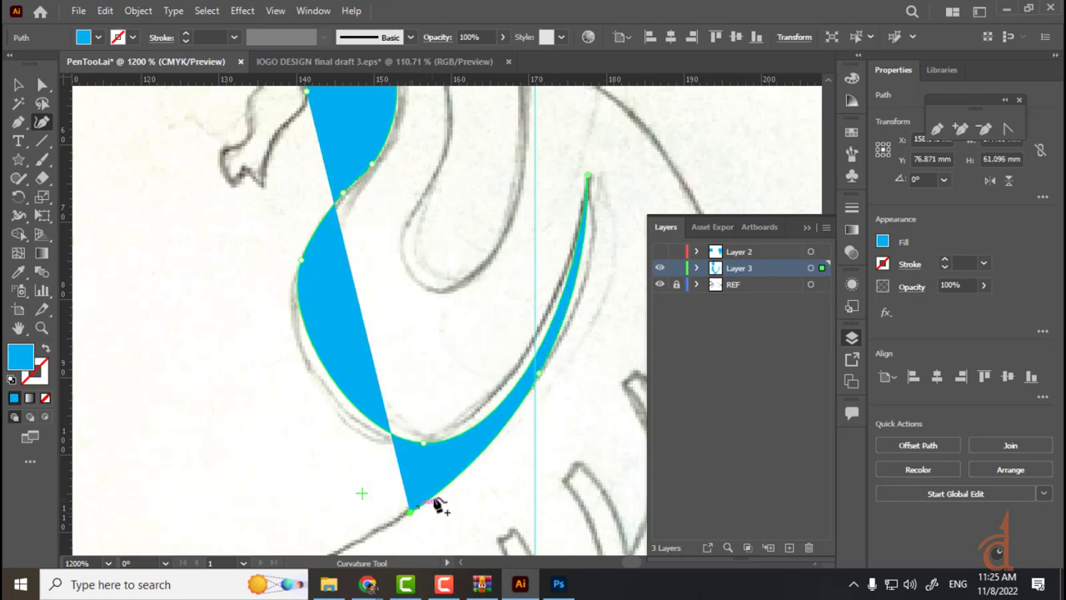
left_click_drag(450, 492, 538, 216)
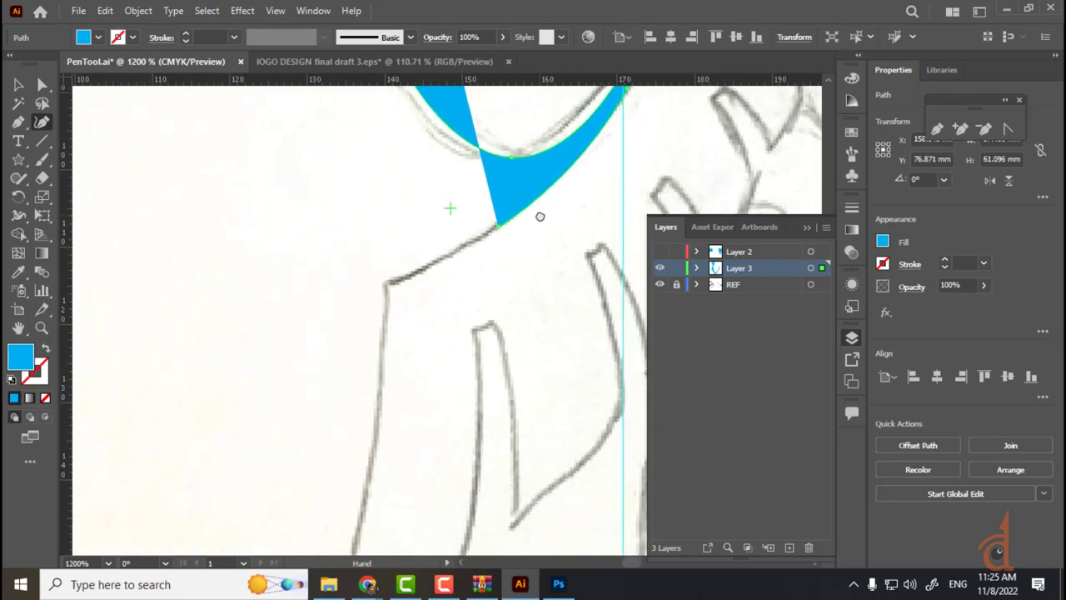
left_click(385, 284)
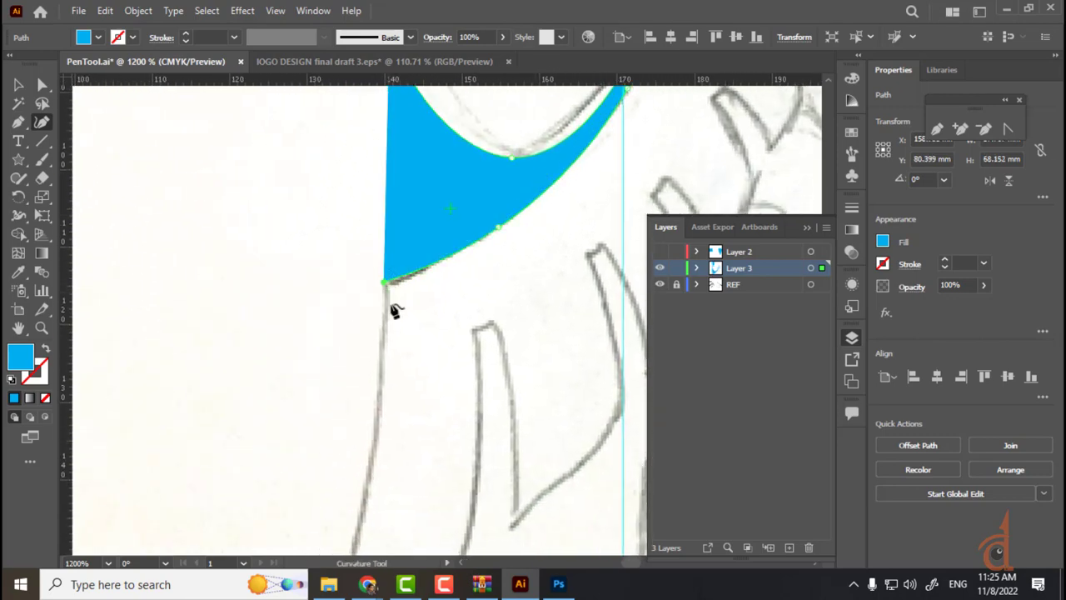
- Extend the path straight down to the wing's lowest tip and back up to the bend on its inner edge, about 132 mm tall overall
left_click_drag(400, 429, 441, 152)
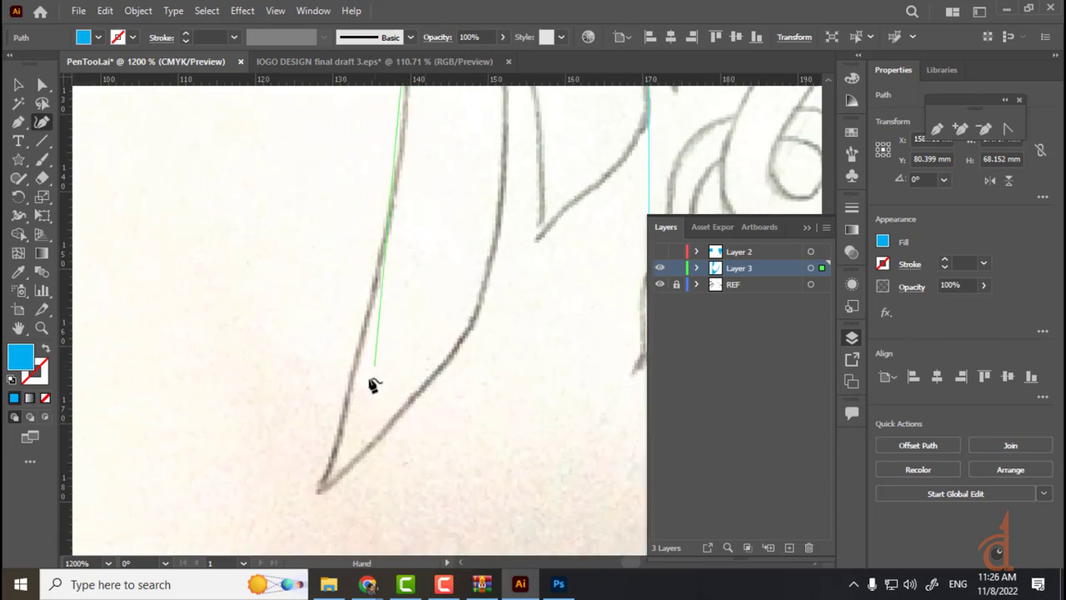
left_click(322, 486)
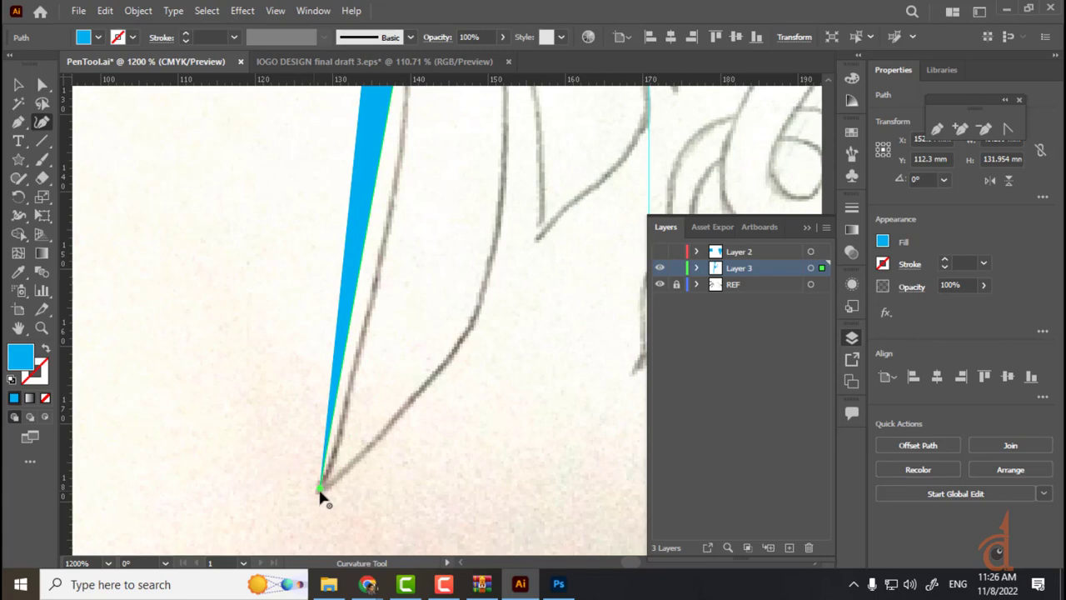
left_click(471, 324)
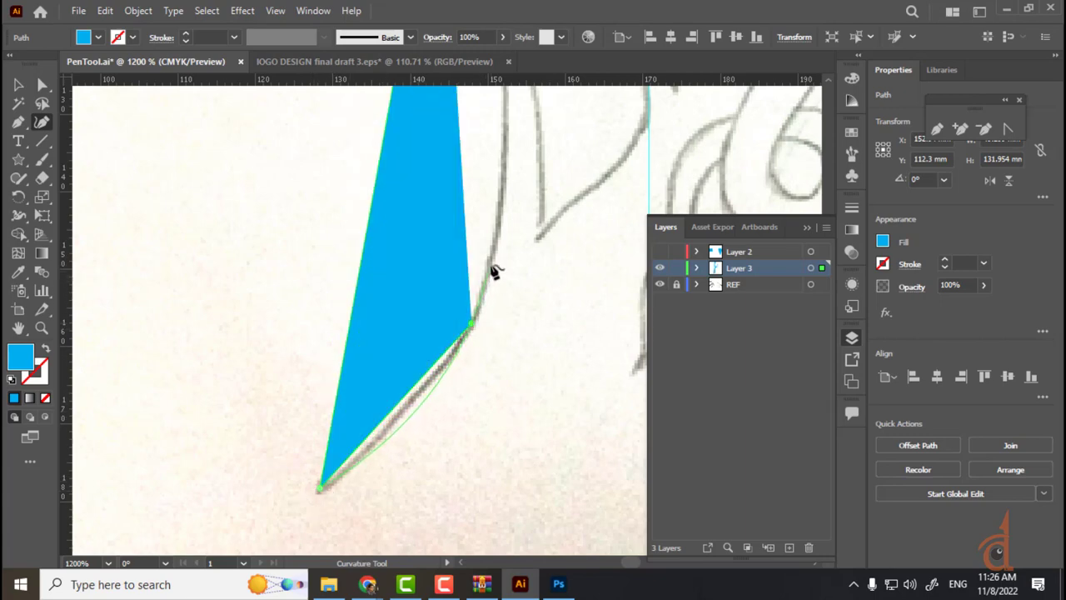
- Trace the first notch between the wing feathers down to its lower point, and bow its second side outward to match the sketch
left_click_drag(519, 214, 488, 409)
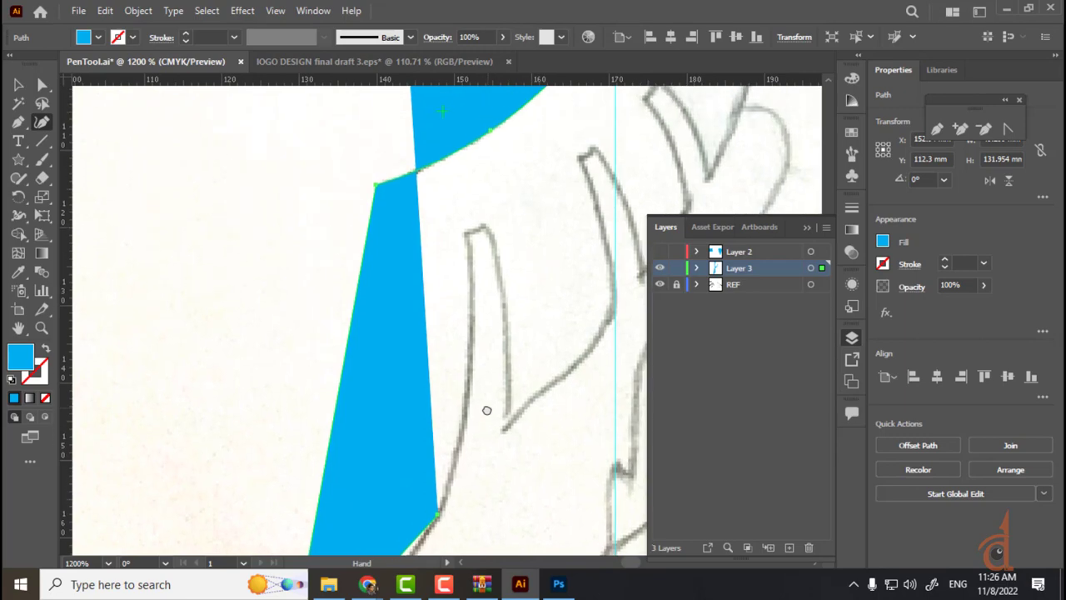
left_click(468, 234)
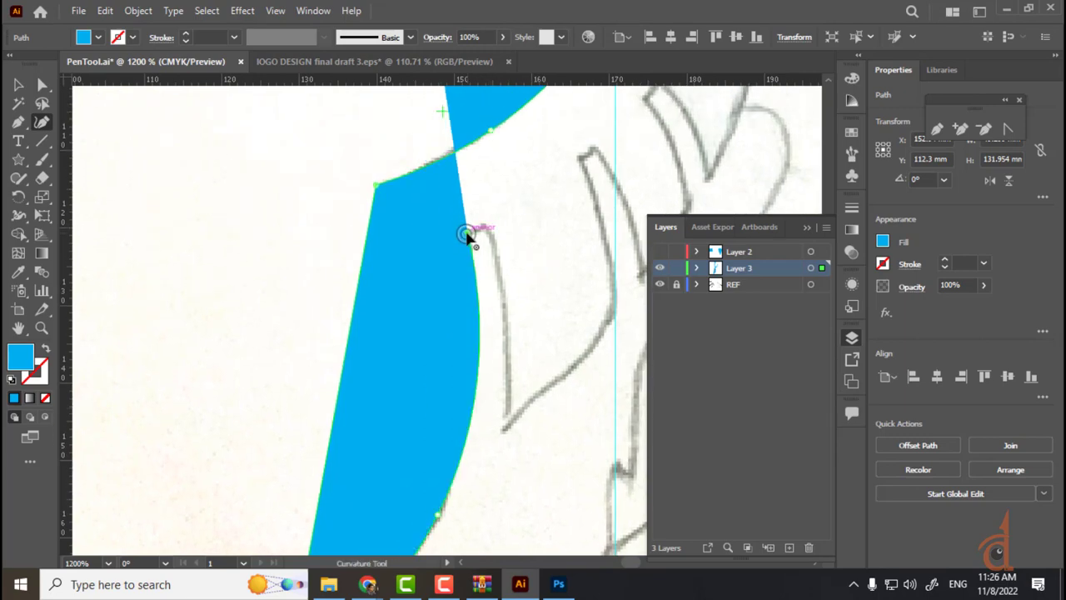
left_click(486, 226)
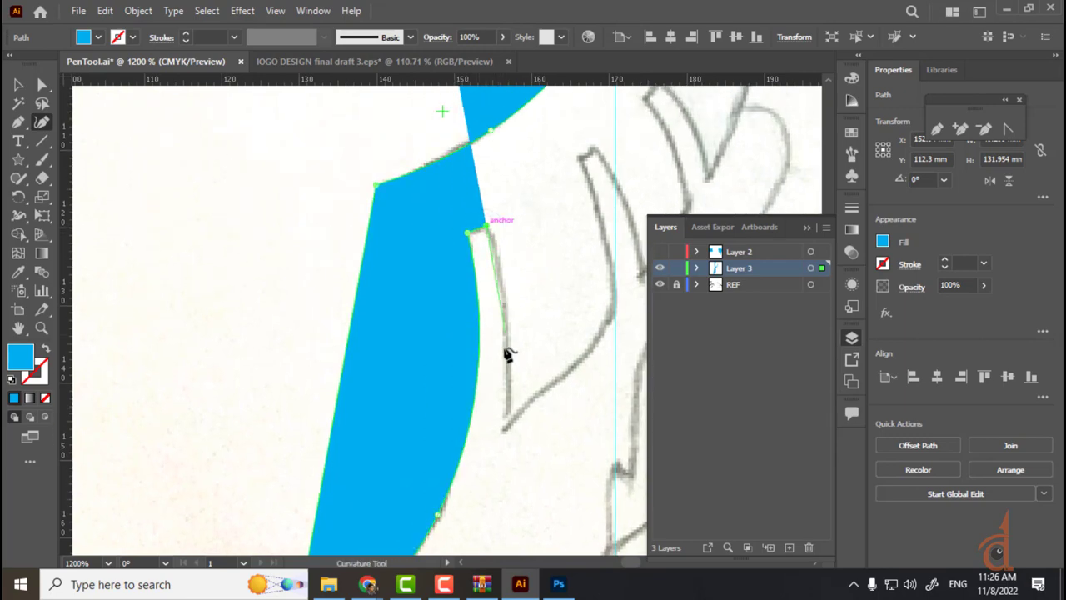
left_click(505, 424)
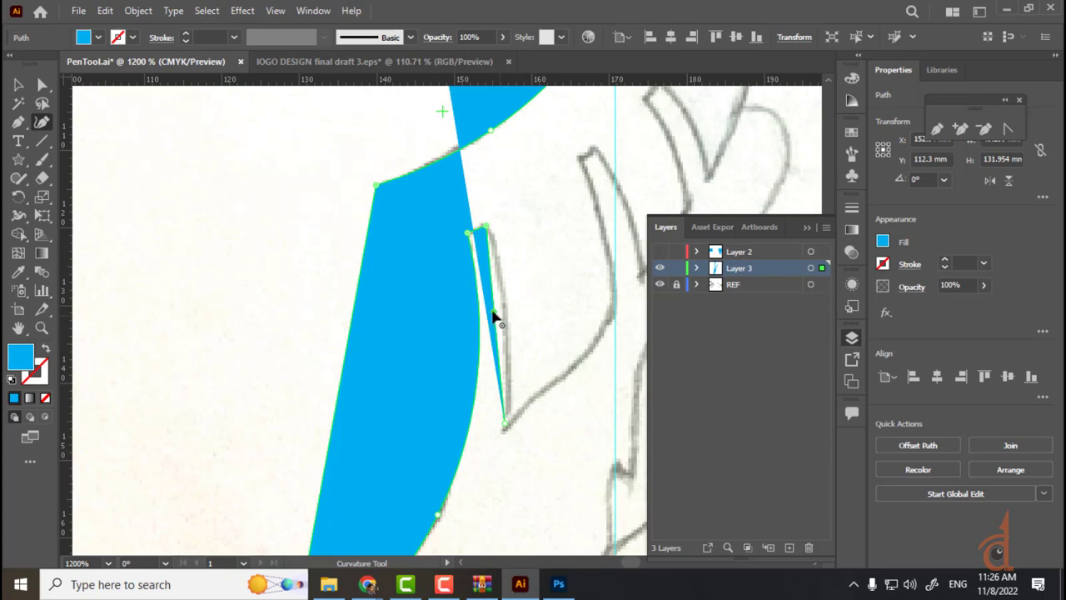
left_click_drag(493, 316, 505, 317)
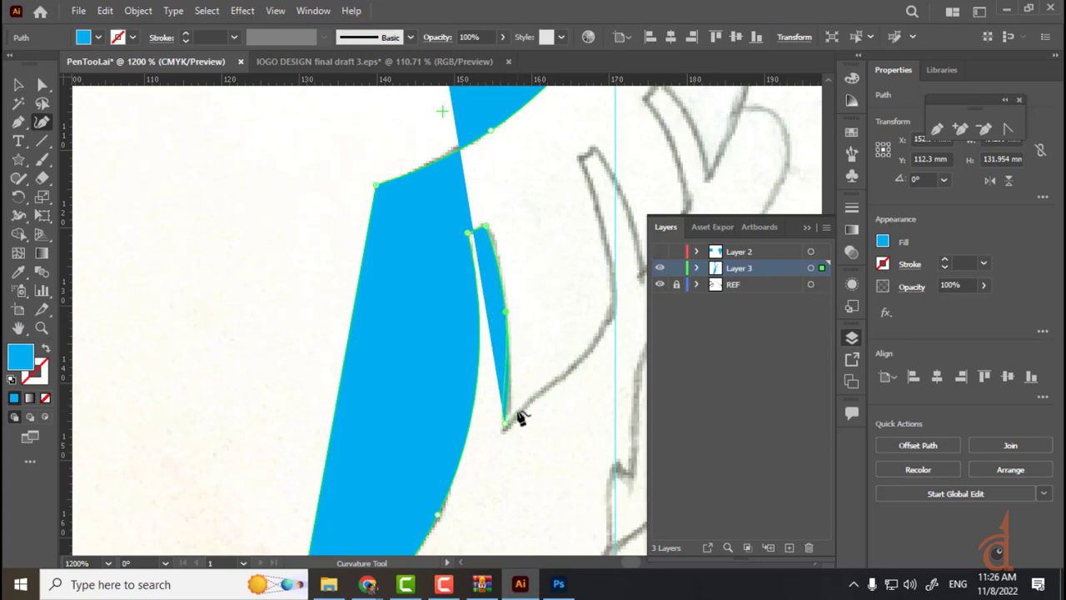
- Refine the body curve by adding anchors on the chest and near the pointed tip and adjusting the lowest chest anchor to the sketch
left_click_drag(517, 186, 463, 417)
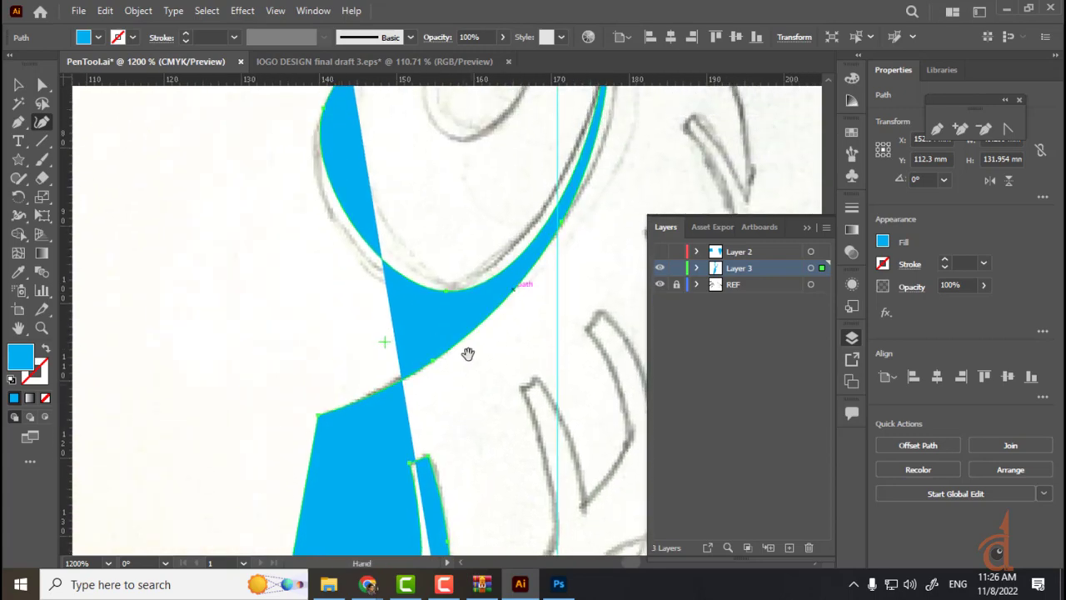
left_click_drag(466, 226, 369, 350)
left_click(373, 339)
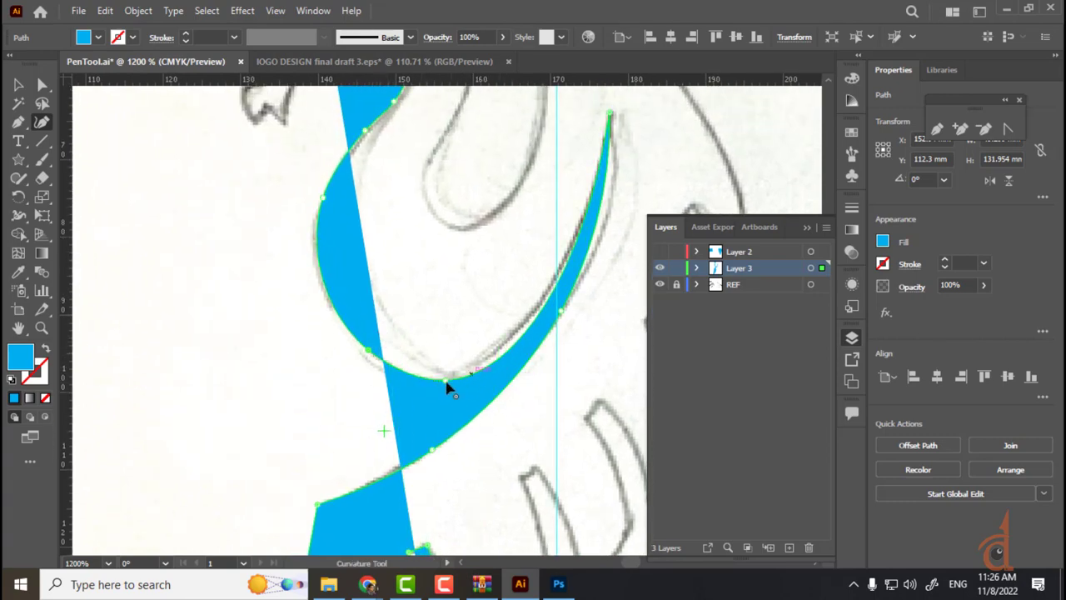
left_click_drag(448, 378, 448, 373)
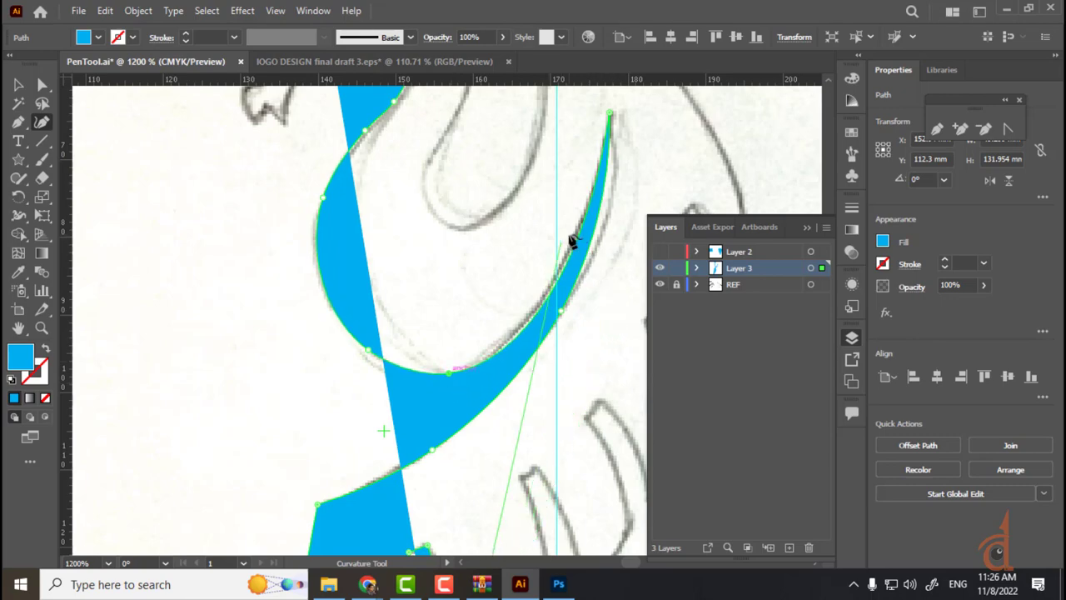
left_click(598, 215)
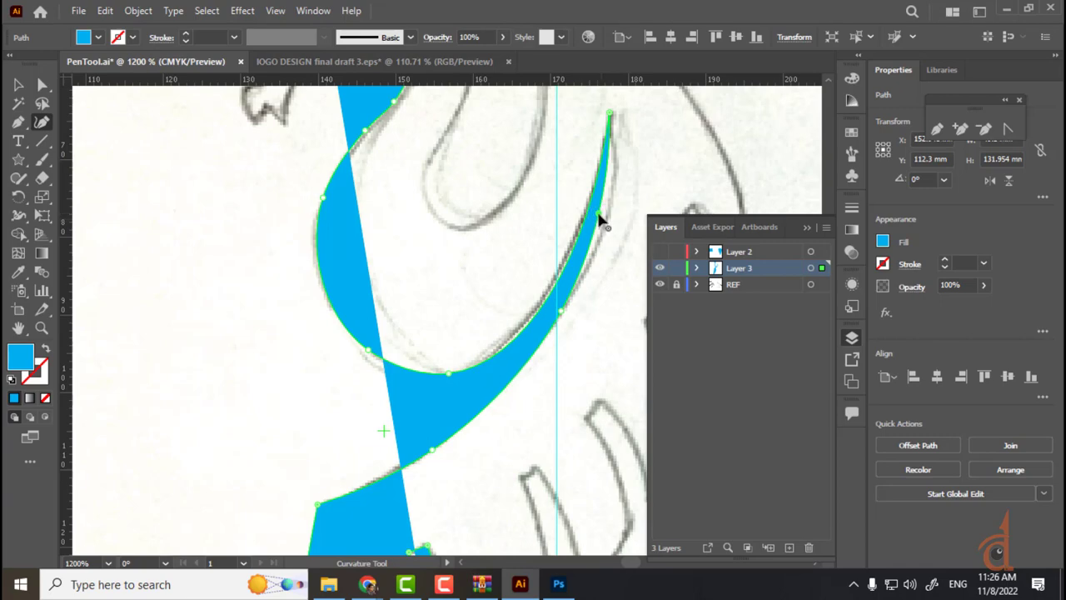
left_click_drag(600, 214, 606, 216)
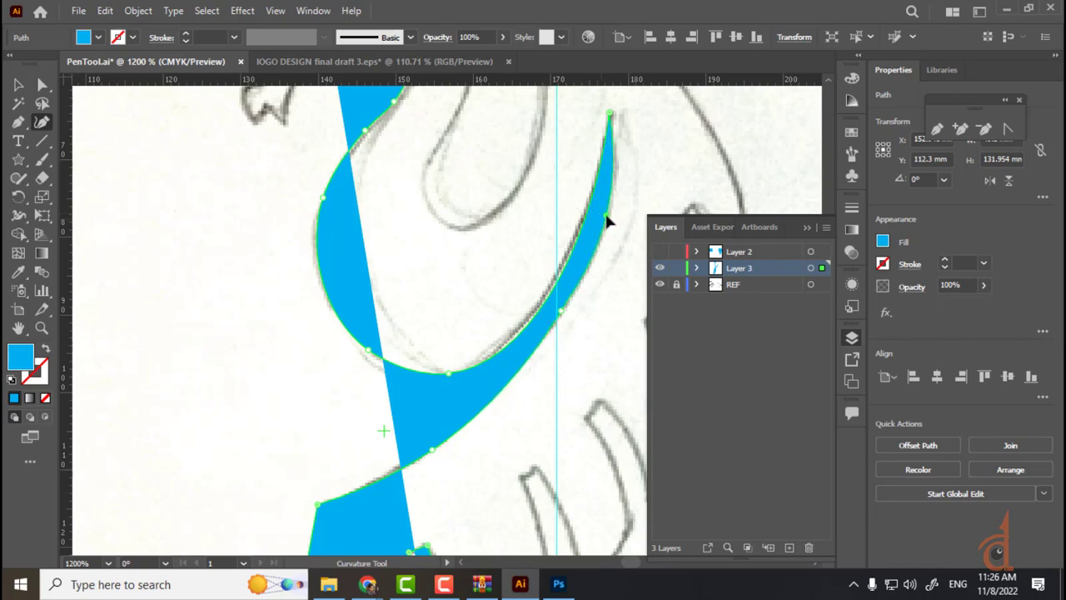
scroll(469, 258, "up", 4)
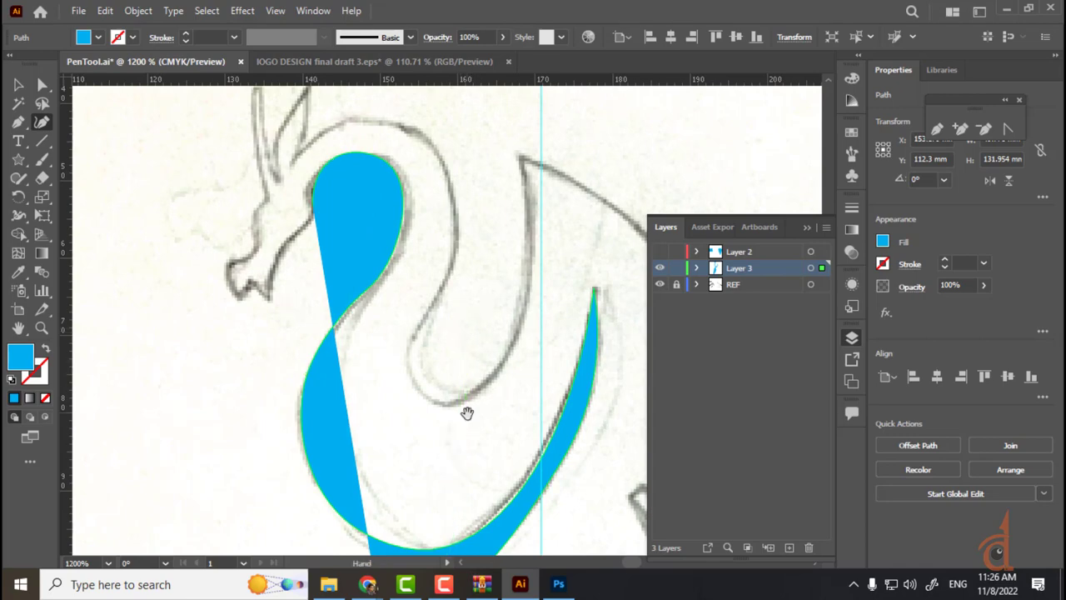
- Trace from the first notch's lower point along the second feather's outer bend and up to the second notch's inner end
left_click_drag(467, 412, 420, 165)
left_click_drag(452, 397, 489, 161)
scroll(457, 325, "down", 3)
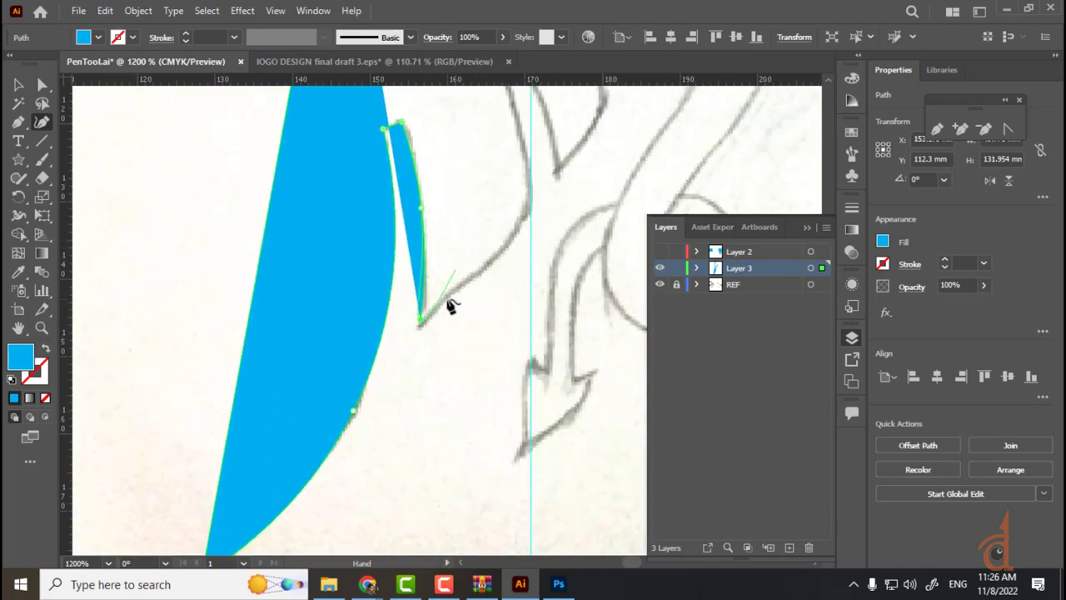
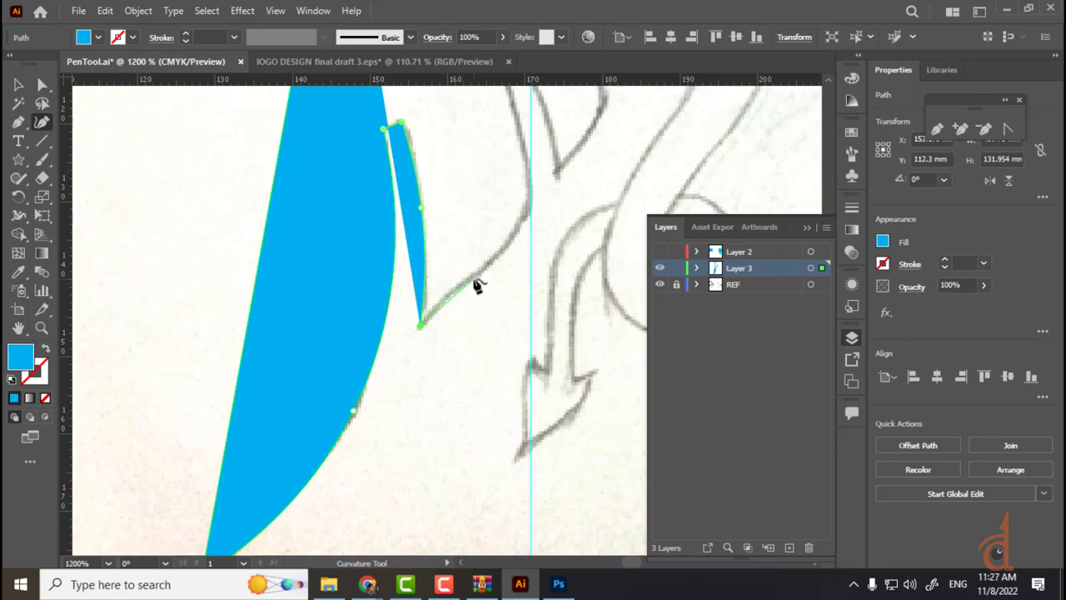
left_click(530, 203)
key("space")
left_click_drag(554, 159, 560, 299)
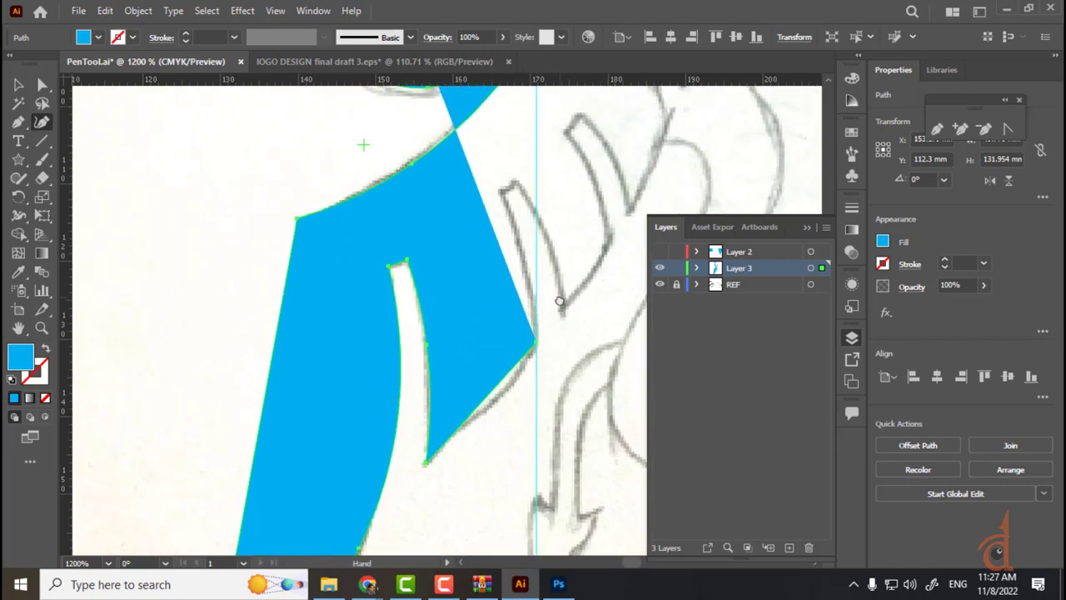
left_click(505, 195)
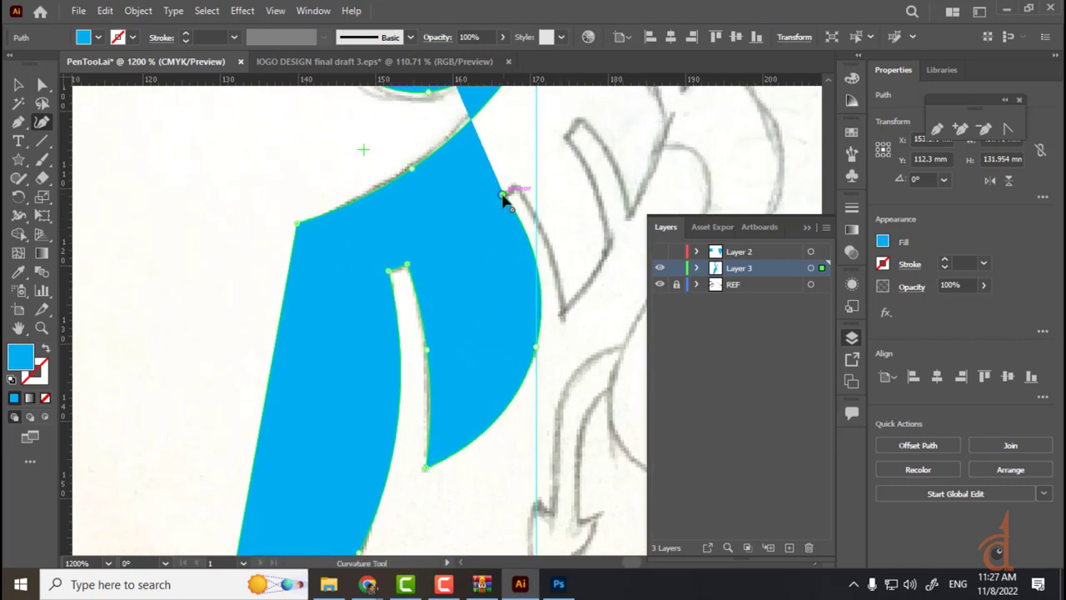
- Trace the second notch across its end and down to its point, bow its outer side, and extend the path to the next feather's bend
left_click(514, 186)
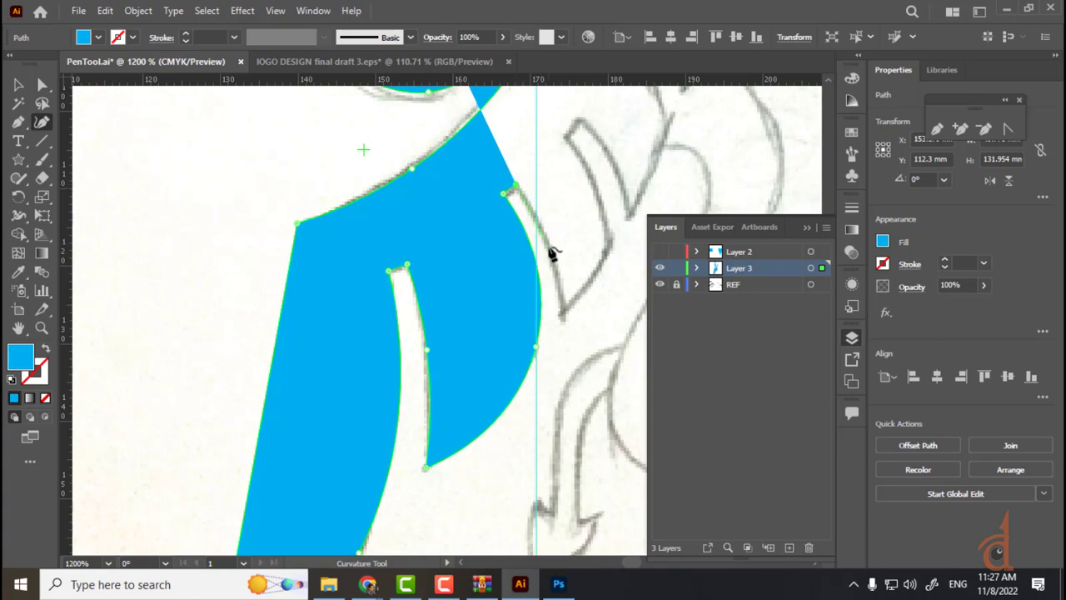
left_click(563, 310)
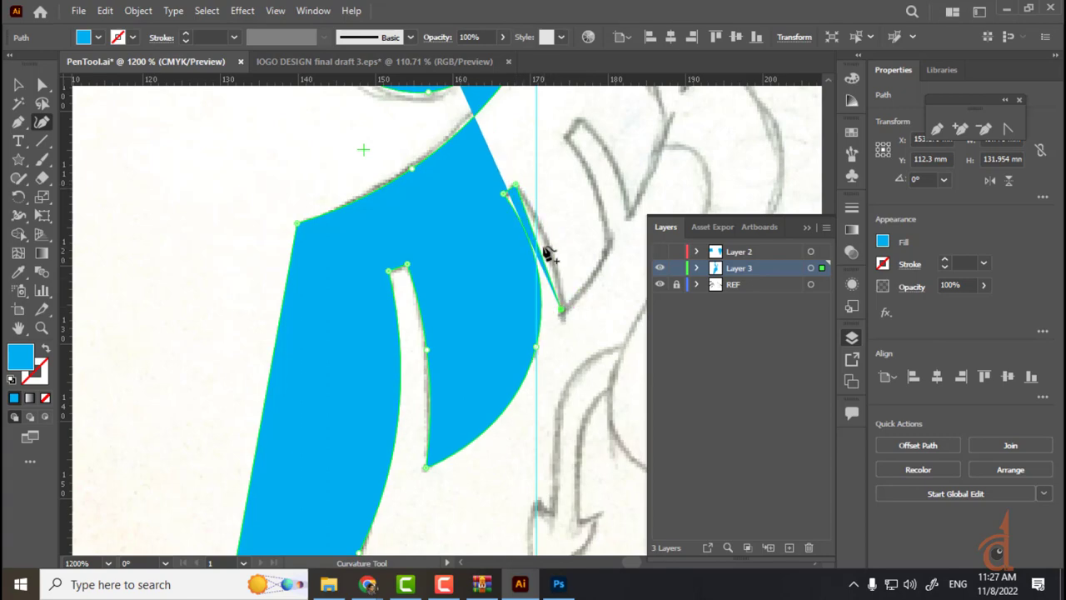
left_click_drag(540, 247, 548, 241)
left_click(609, 243)
- Trace the third notch between the feathers, extend the path to the following feather's bend, and bow the notch's outer side to match the sketch
left_click_drag(621, 256, 574, 308)
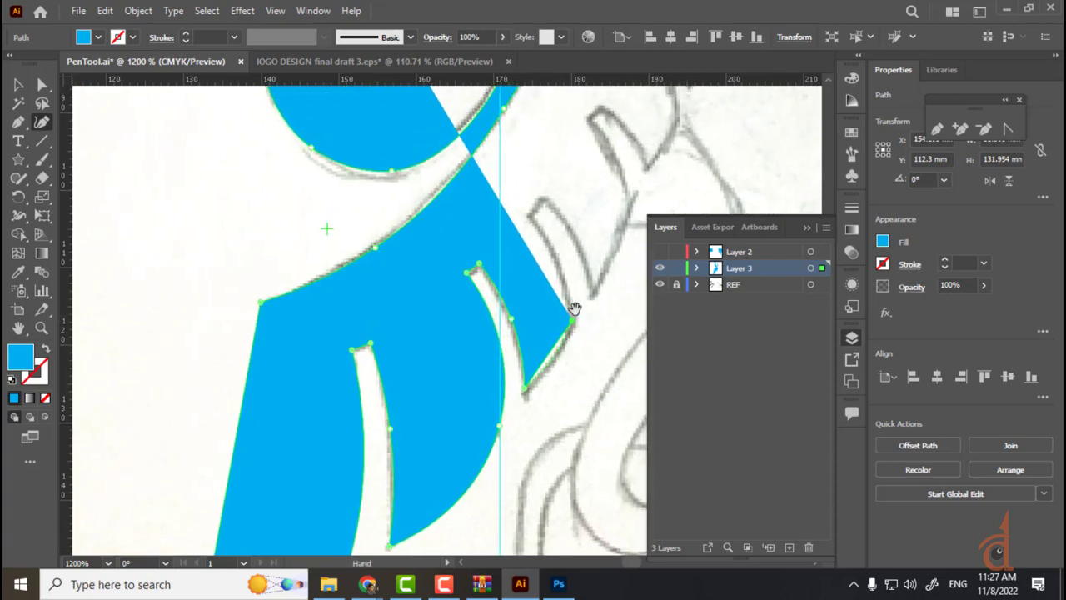
left_click(531, 217)
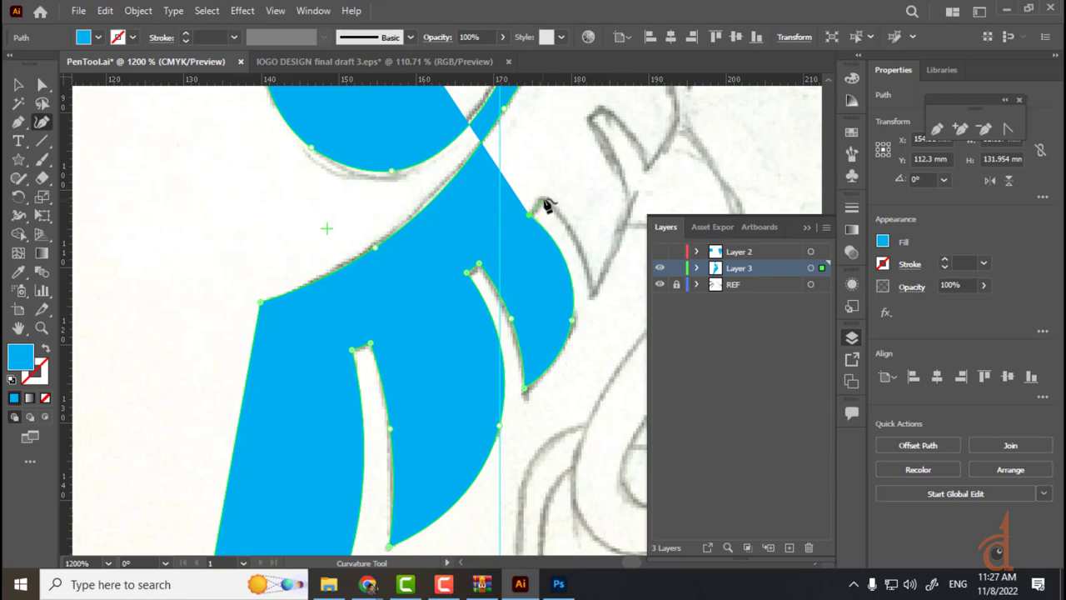
left_click(543, 199)
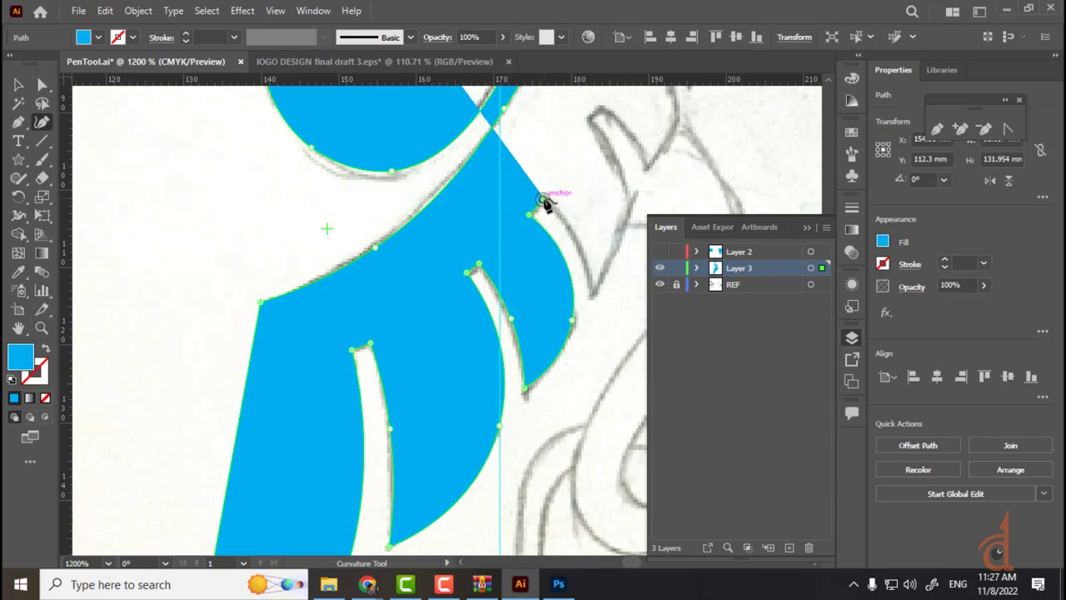
left_click(590, 293)
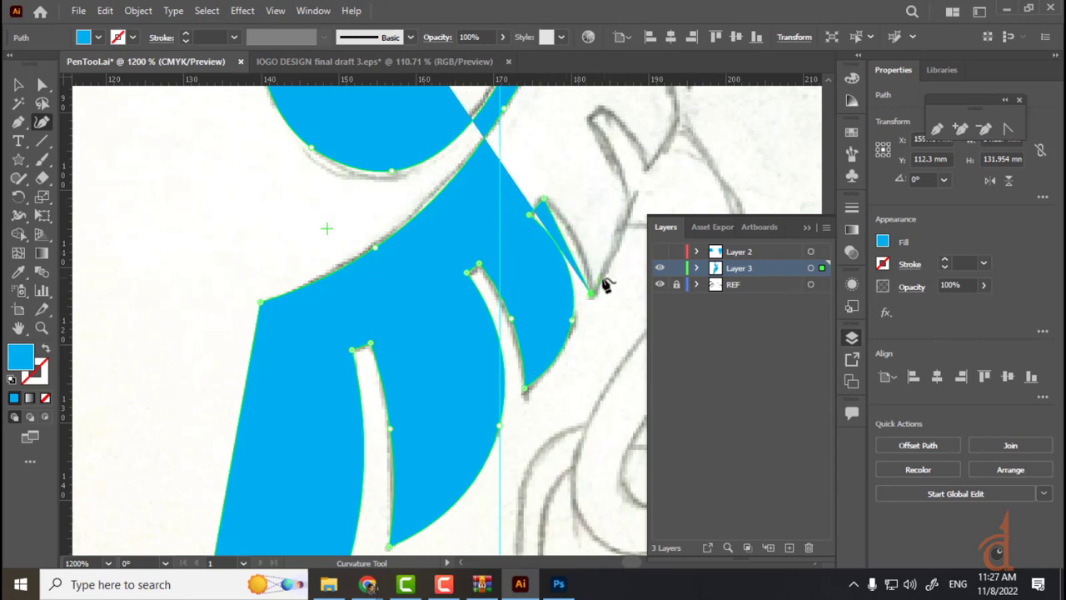
left_click_drag(608, 251, 552, 311)
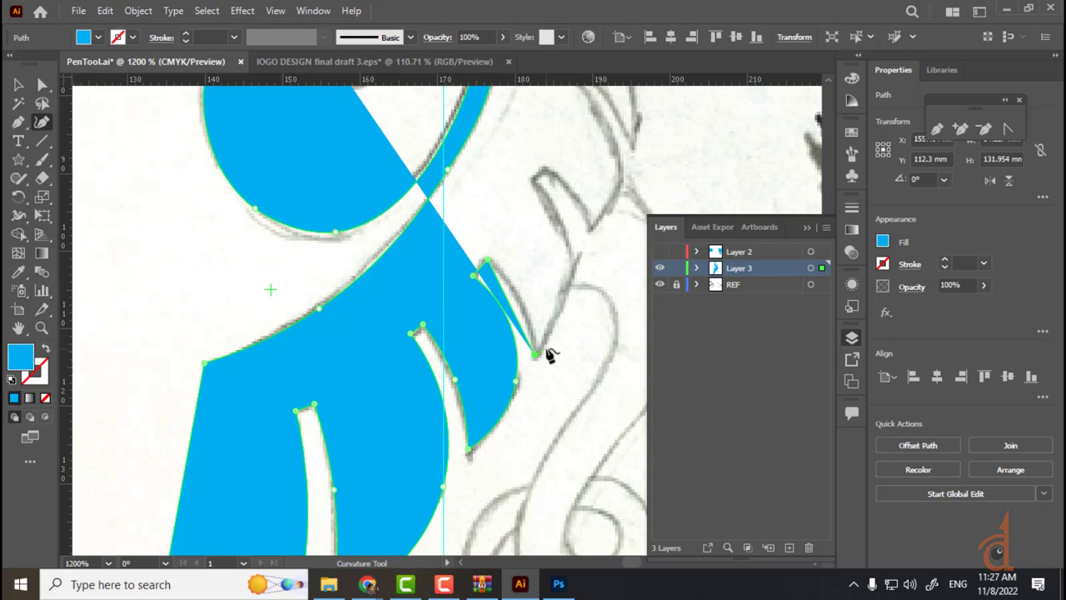
left_click(574, 262)
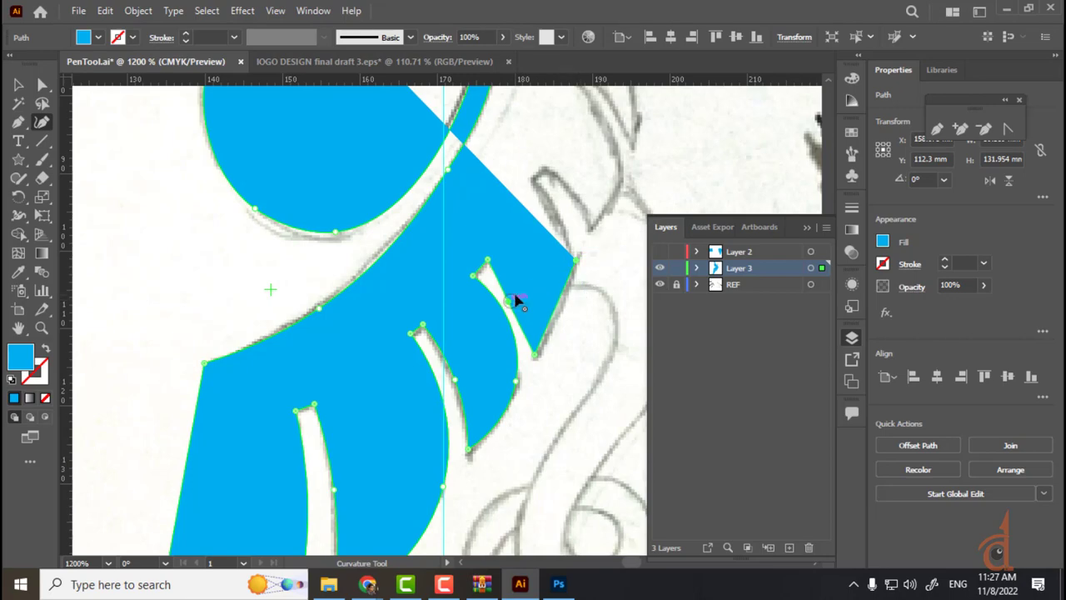
left_click_drag(510, 307, 518, 298)
- Trace the fourth notch, curving its inner side to the sketch, and extend the path to the uppermost feather bend
left_click(534, 177)
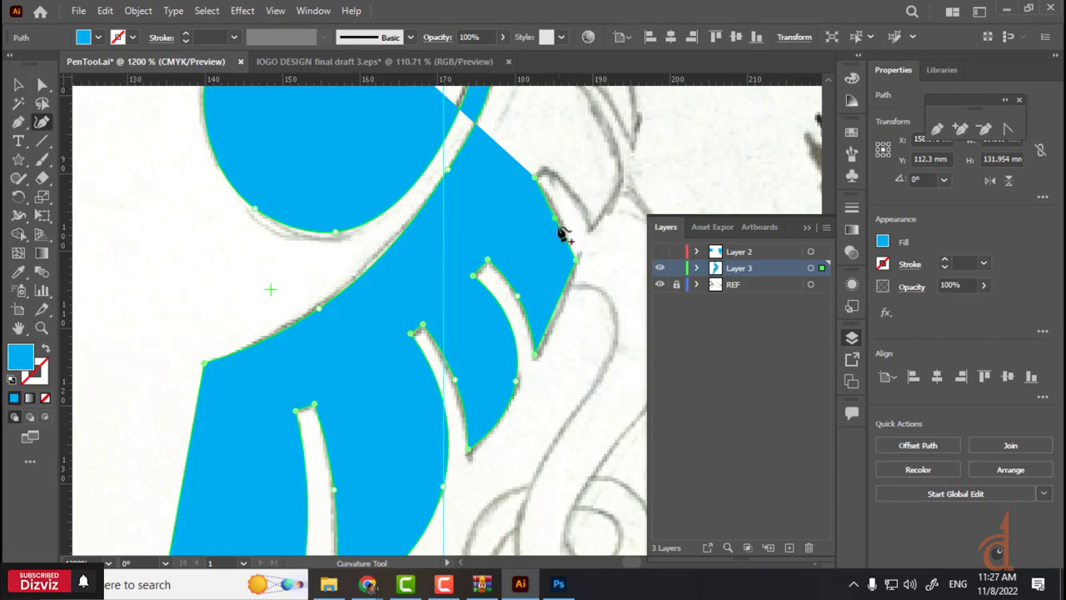
left_click(558, 212)
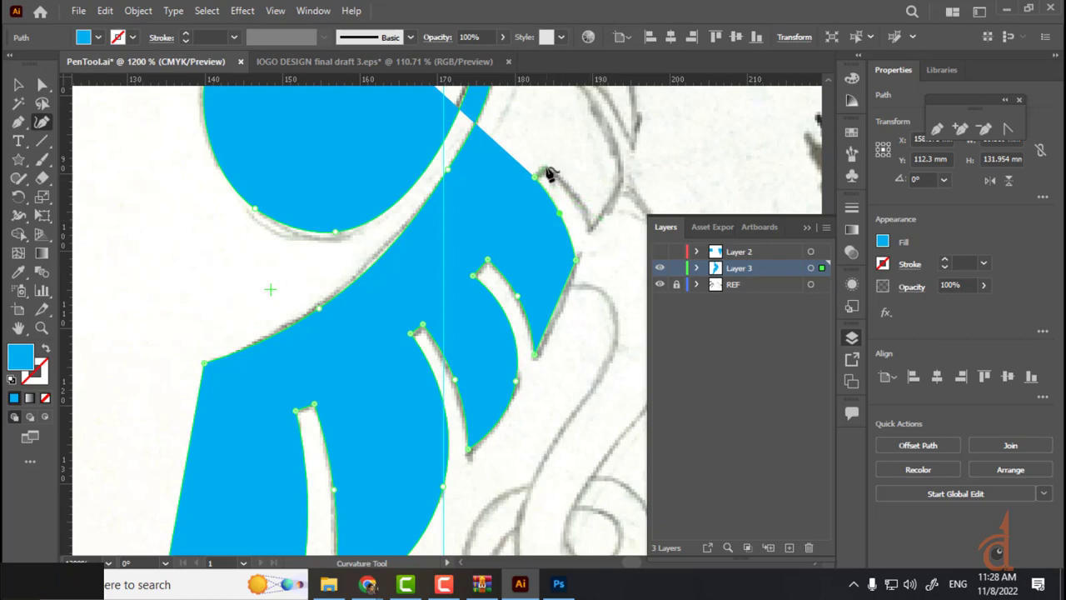
left_click_drag(547, 174, 550, 167)
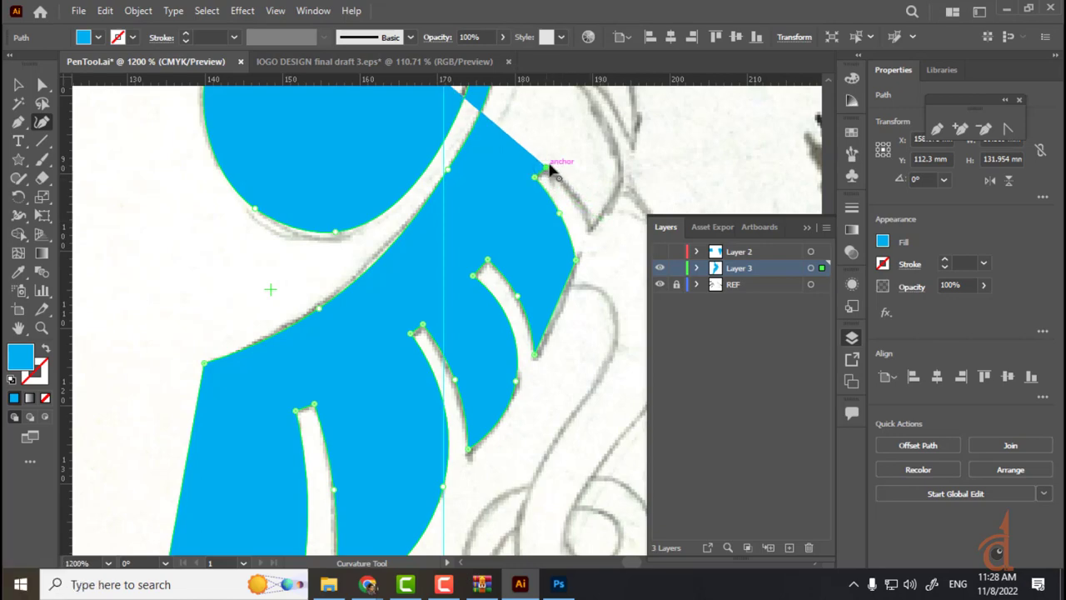
left_click(591, 227)
left_click(622, 186)
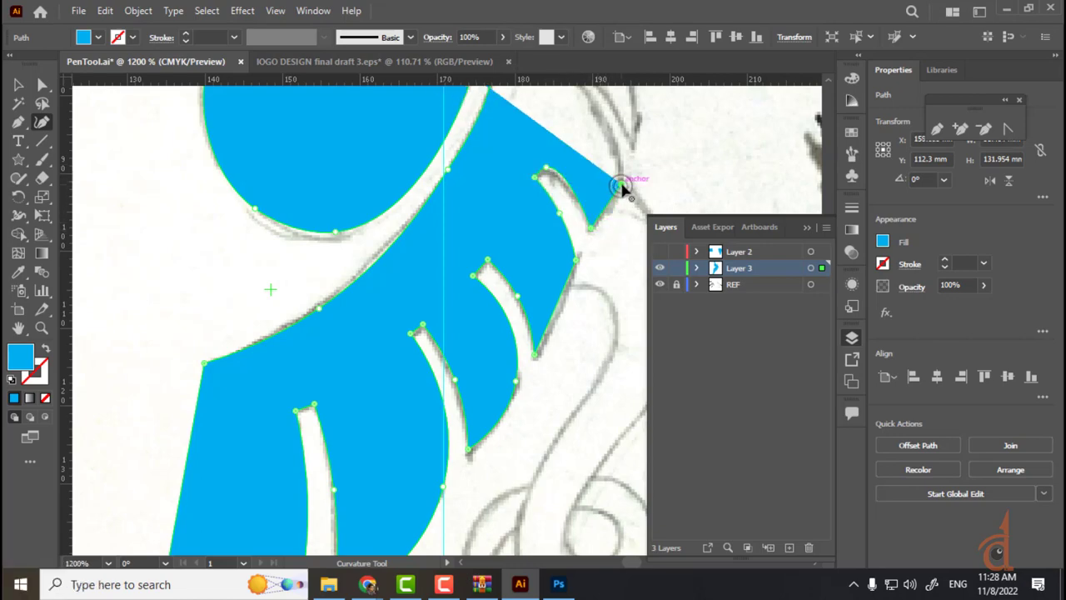
- Trace the uppermost notch down to the wing's outer tip, smooth the feather bend beside it, and curve its inner side to the sketch
left_click_drag(648, 156, 583, 281)
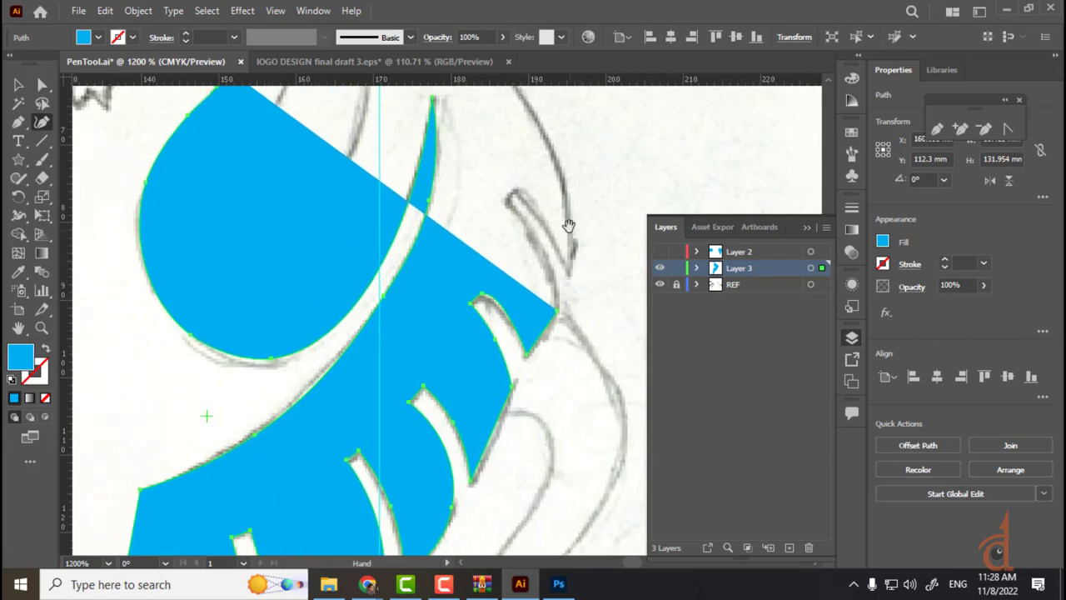
left_click(512, 201)
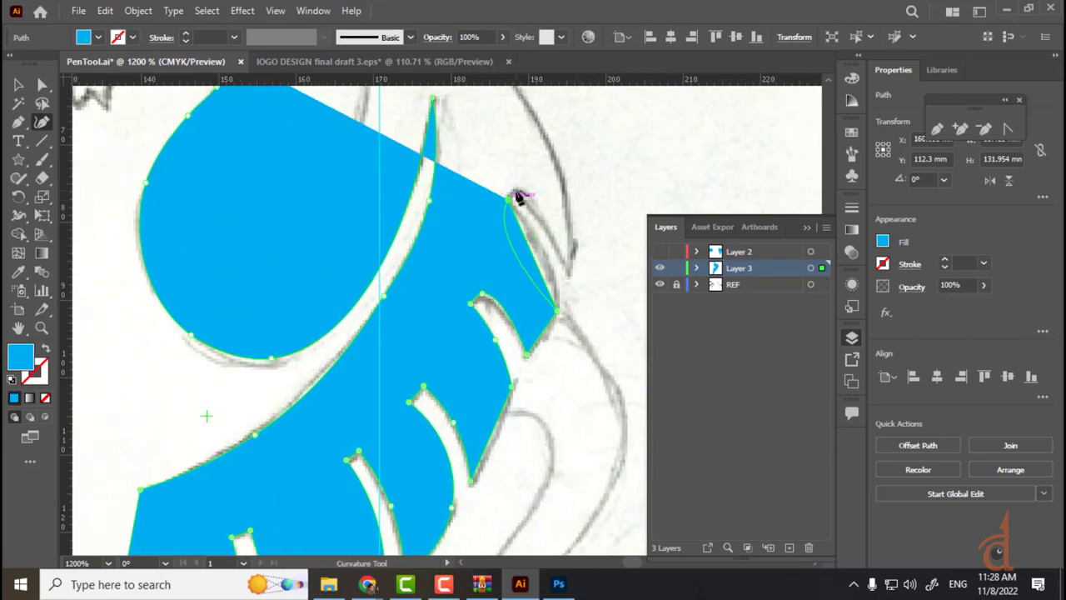
left_click(516, 193)
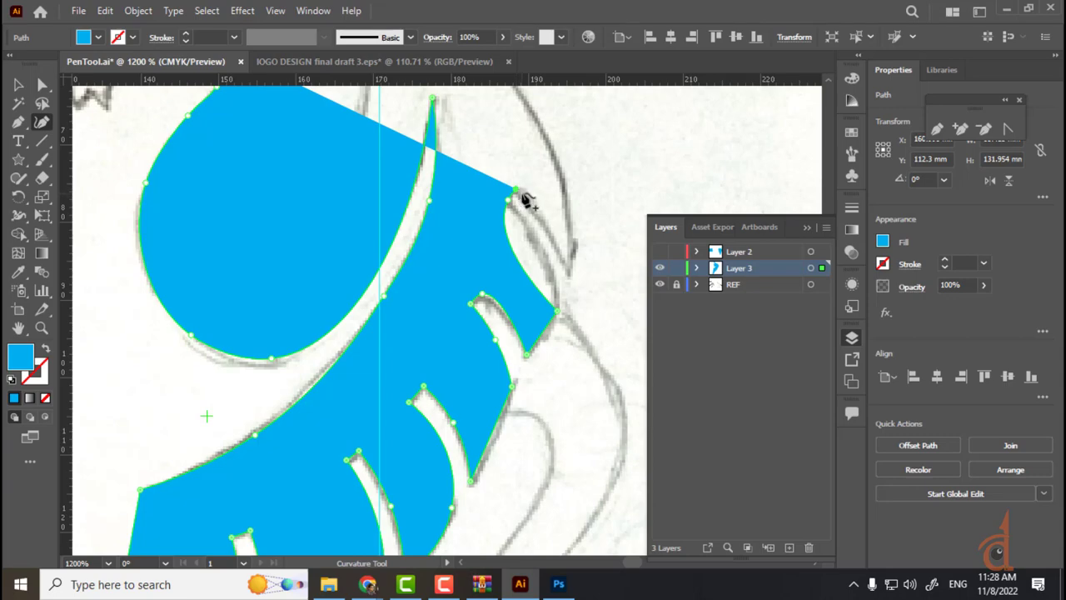
left_click(570, 274)
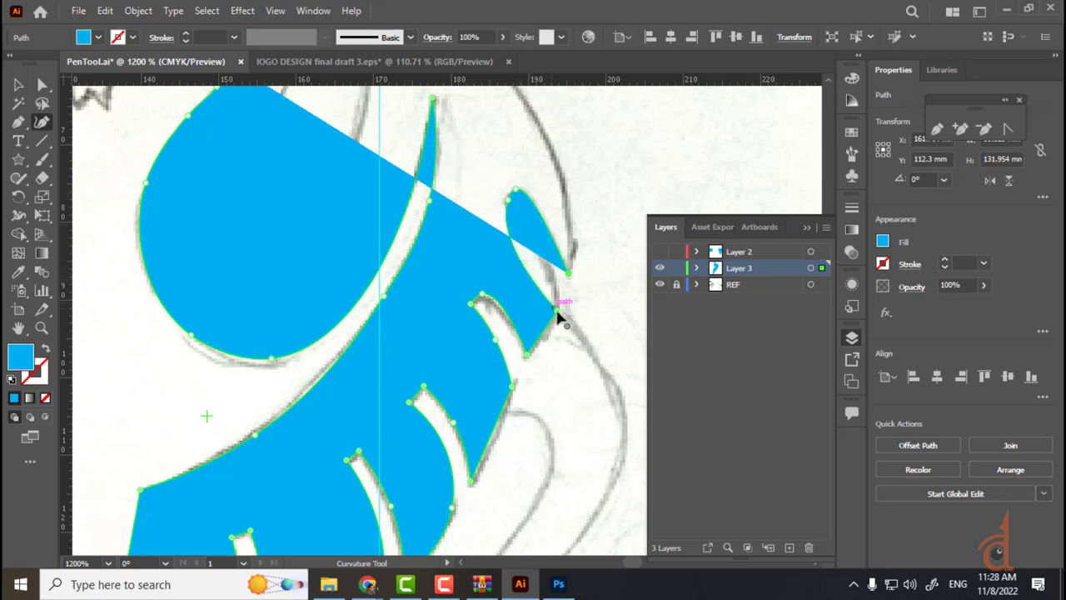
double_click(559, 311)
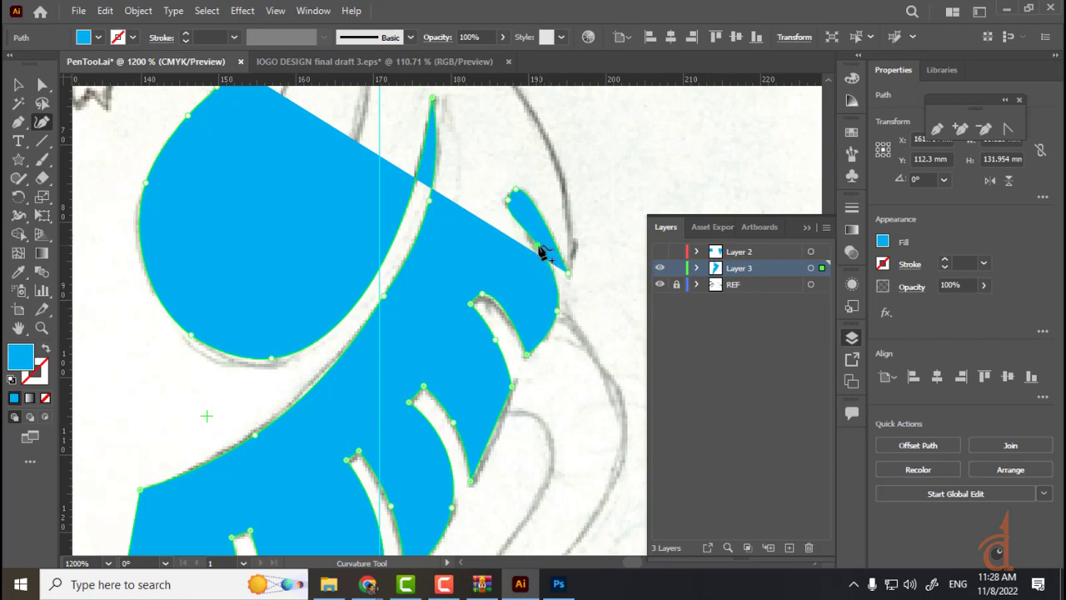
left_click(572, 281)
- Compare the traced feathers with the sketch around the wing and tail by hiding Layer 3 and showing it again
scroll(595, 261, "up", 5)
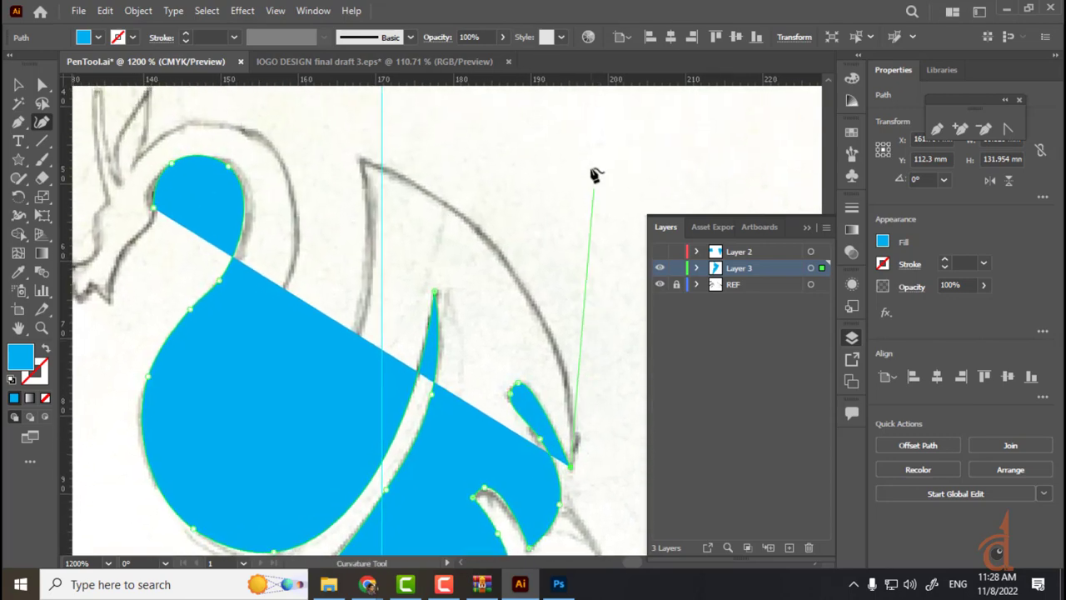
left_click_drag(576, 309, 467, 2)
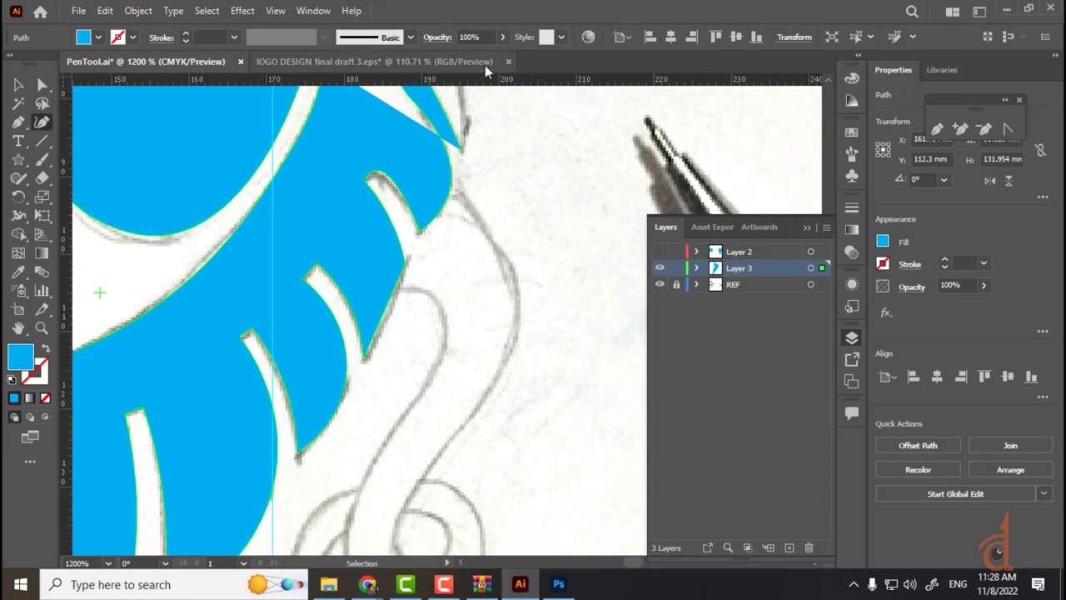
left_click_drag(506, 297, 514, 326)
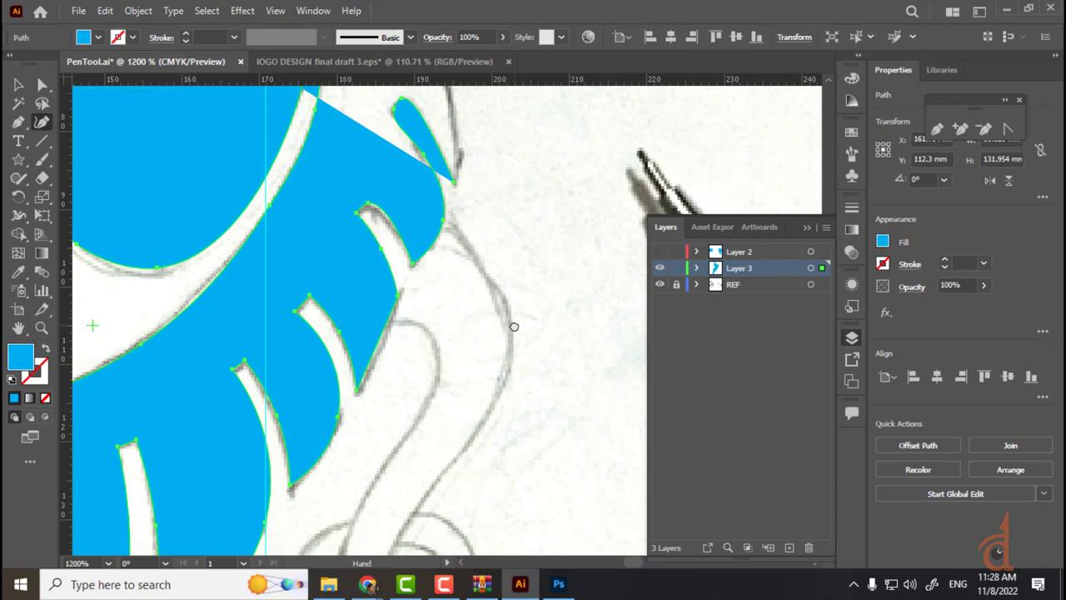
left_click_drag(513, 325, 517, 300)
left_click(659, 268)
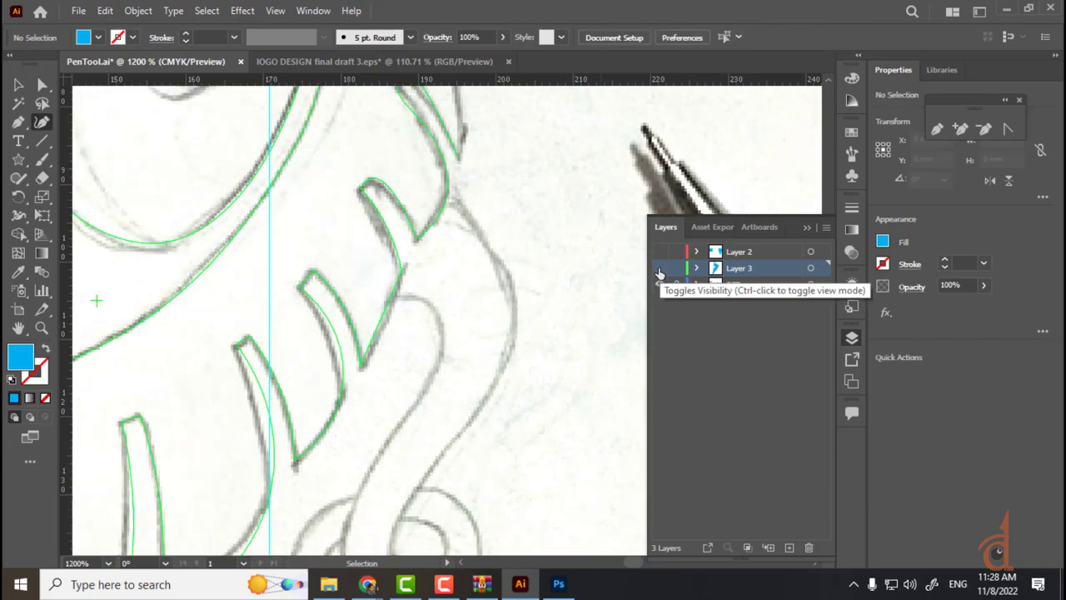
left_click(659, 268)
- Resume the path at the wing's outer tip, extend it to the wing's upper point, and bend the outer edge to the sketch
left_click_drag(530, 186, 521, 378)
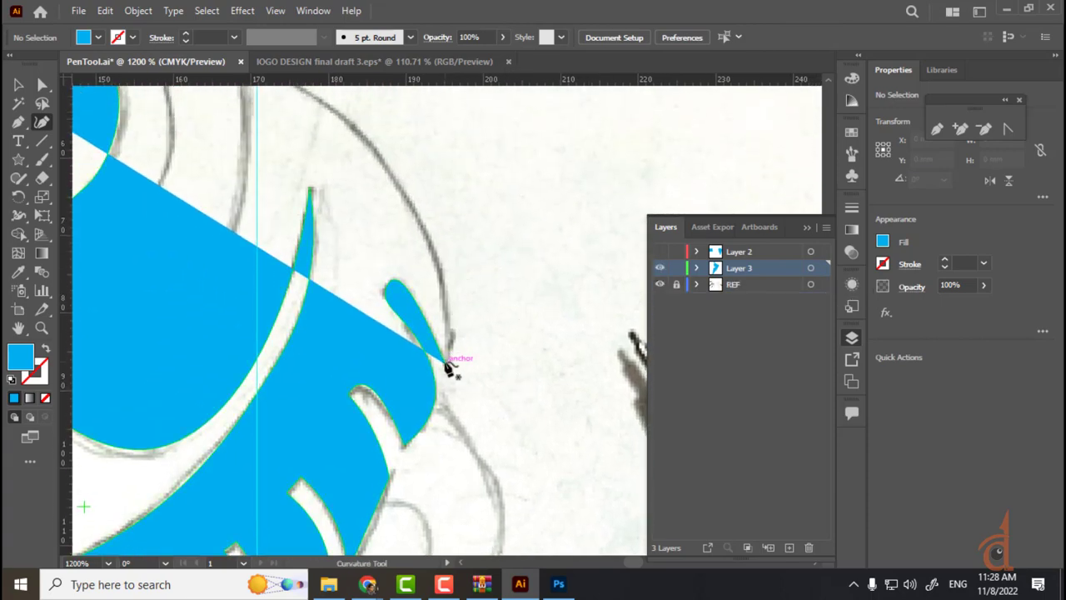
left_click(447, 362)
left_click_drag(448, 194, 459, 252)
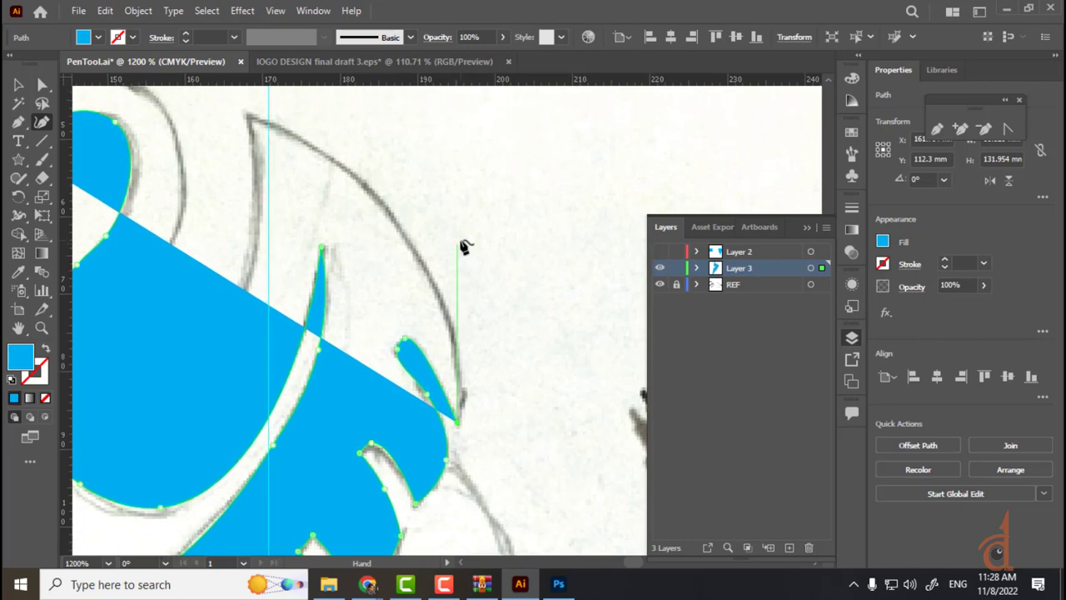
left_click_drag(431, 195, 483, 245)
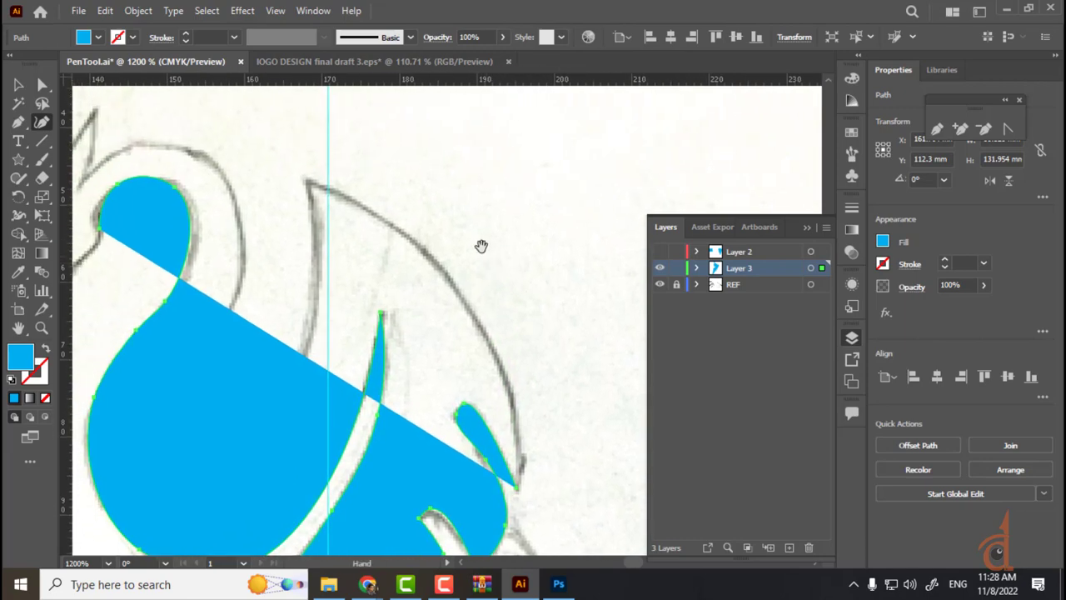
left_click(309, 182)
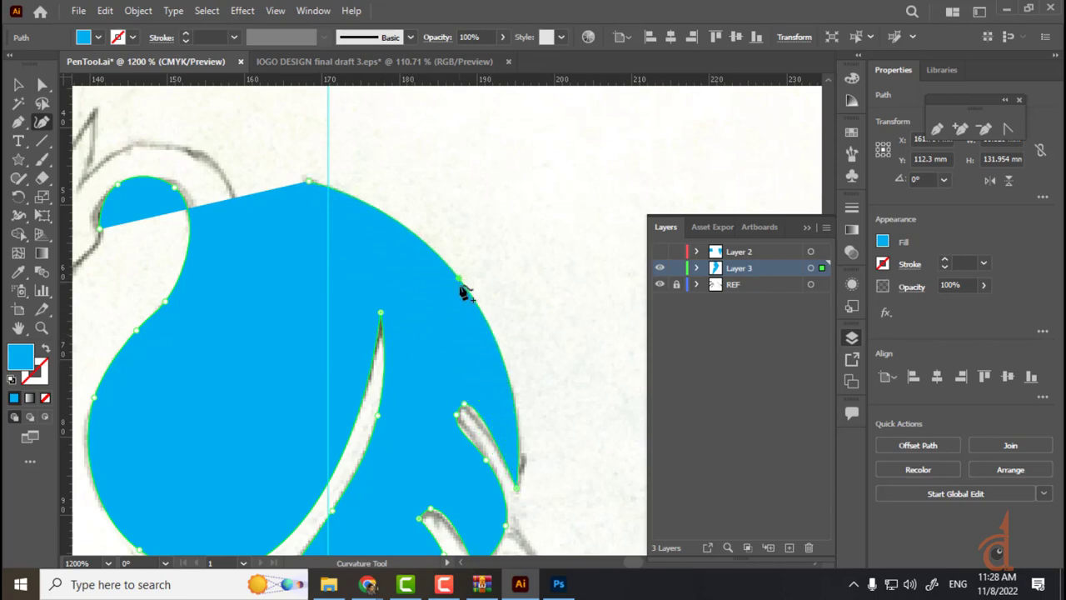
left_click(461, 291)
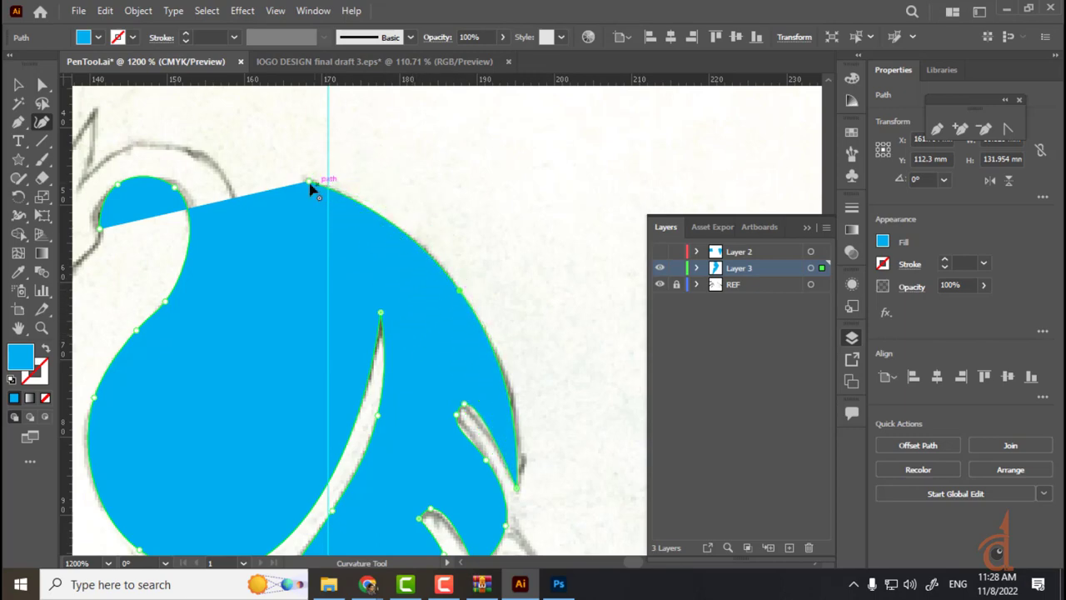
left_click_drag(407, 267, 475, 191)
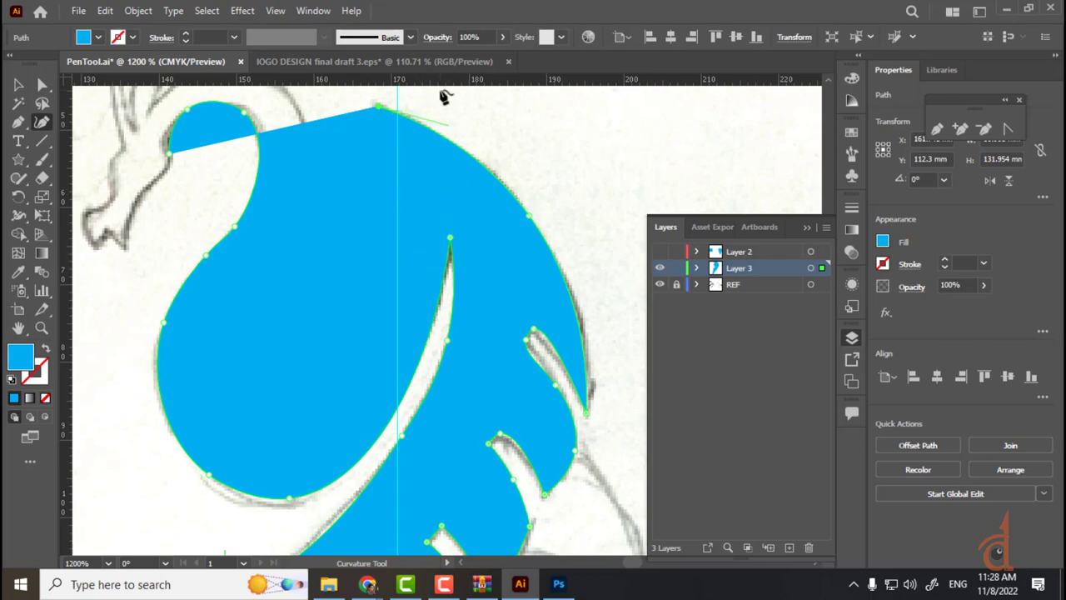
left_click(443, 95, "ctrl")
left_click(503, 41)
mouse_move(500, 57)
left_mouse_down()
mouse_move(462, 59)
mouse_move(527, 63)
left_mouse_up()
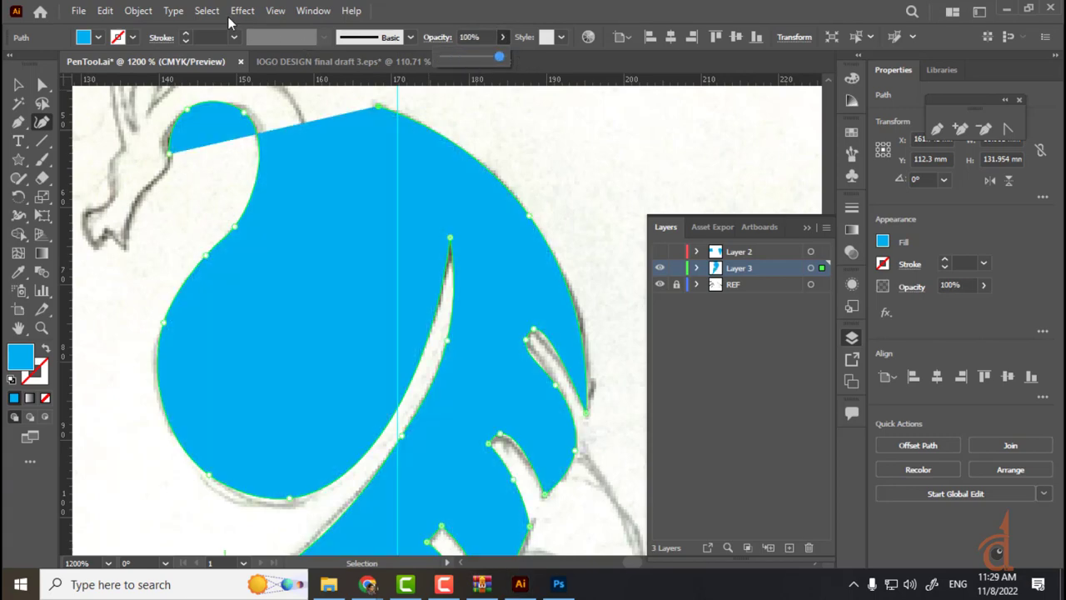
- Give the traced path a black stroke and remove its blue fill so the sketch shows through
left_click(131, 41)
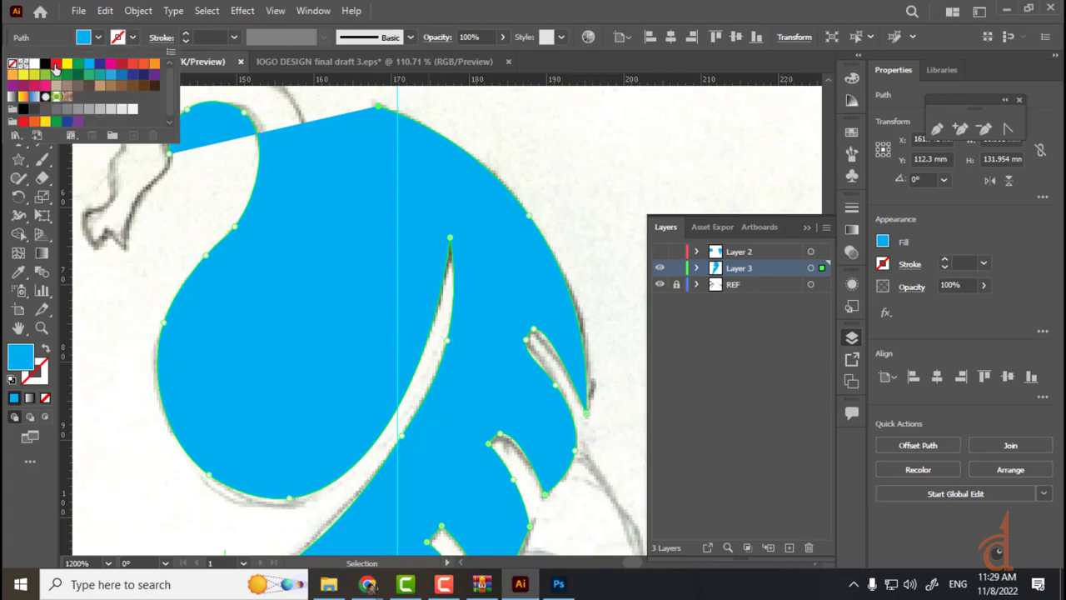
left_click(47, 65)
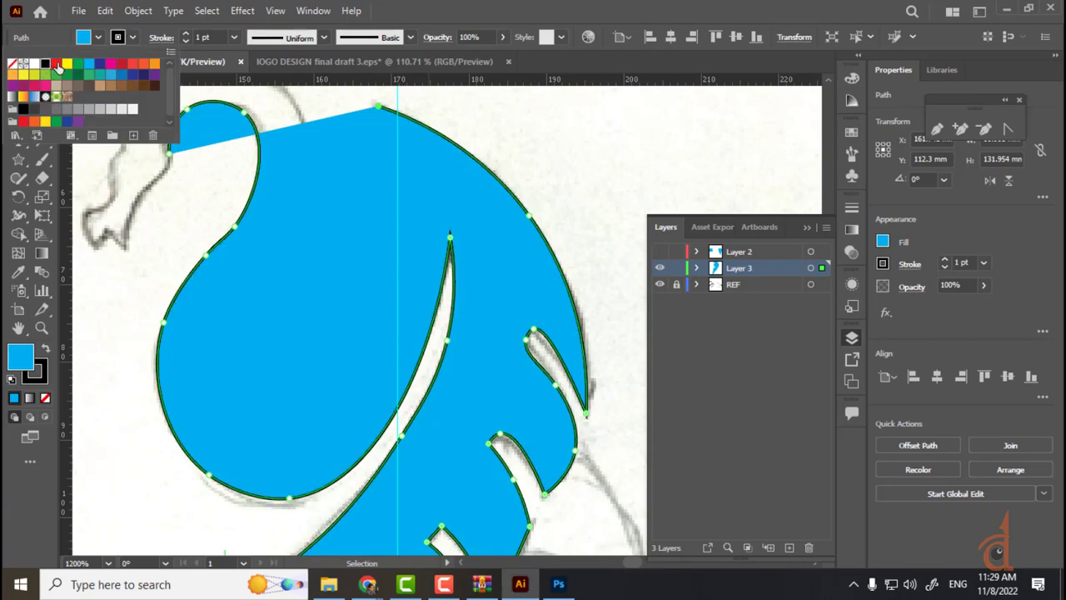
left_click(98, 37)
left_click(98, 38)
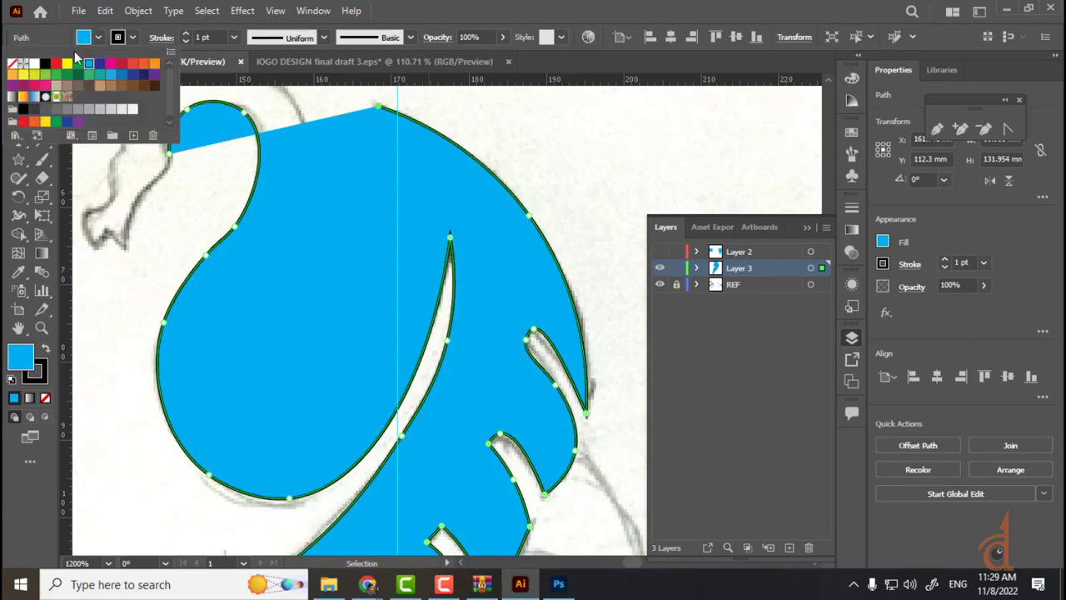
left_click(13, 64)
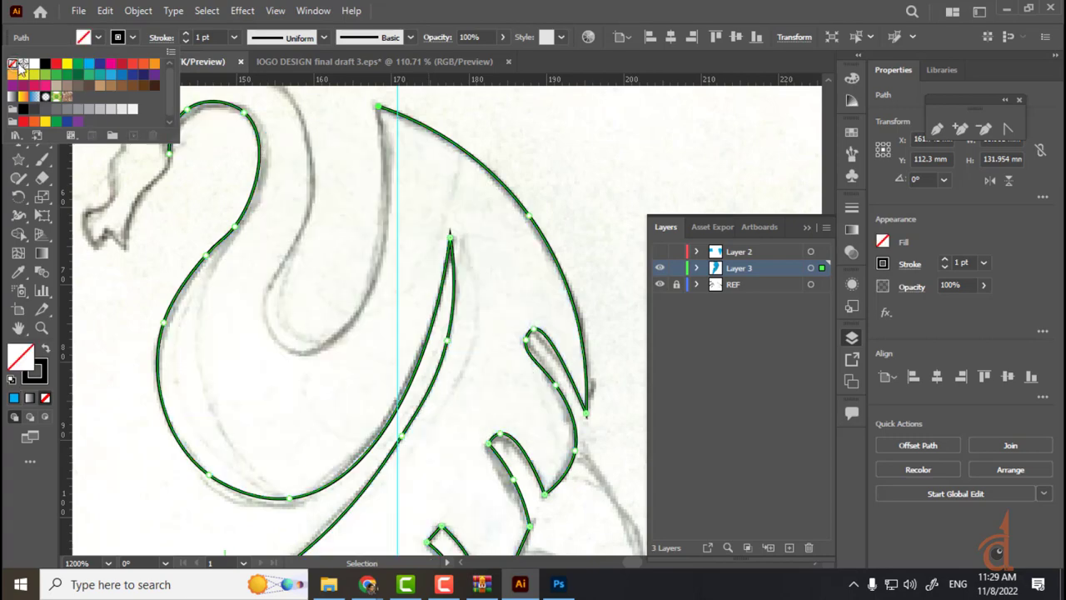
- Resume the path at the wing's upper point, extend it via the neck base and upper neck to the head, bend the neck's crest, and end the path
left_click(380, 111)
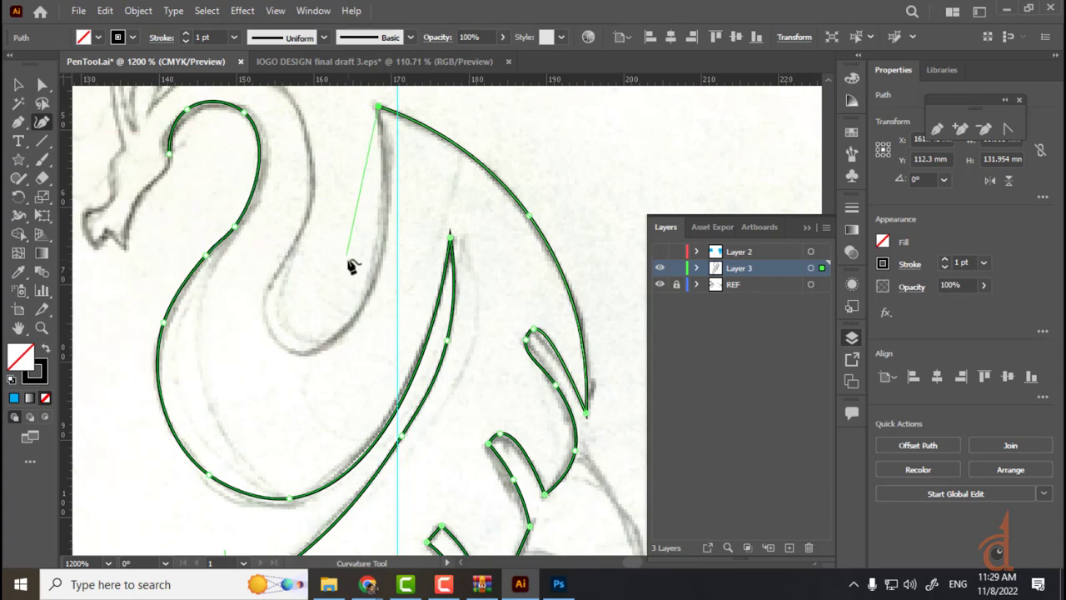
left_click_drag(362, 267, 418, 332)
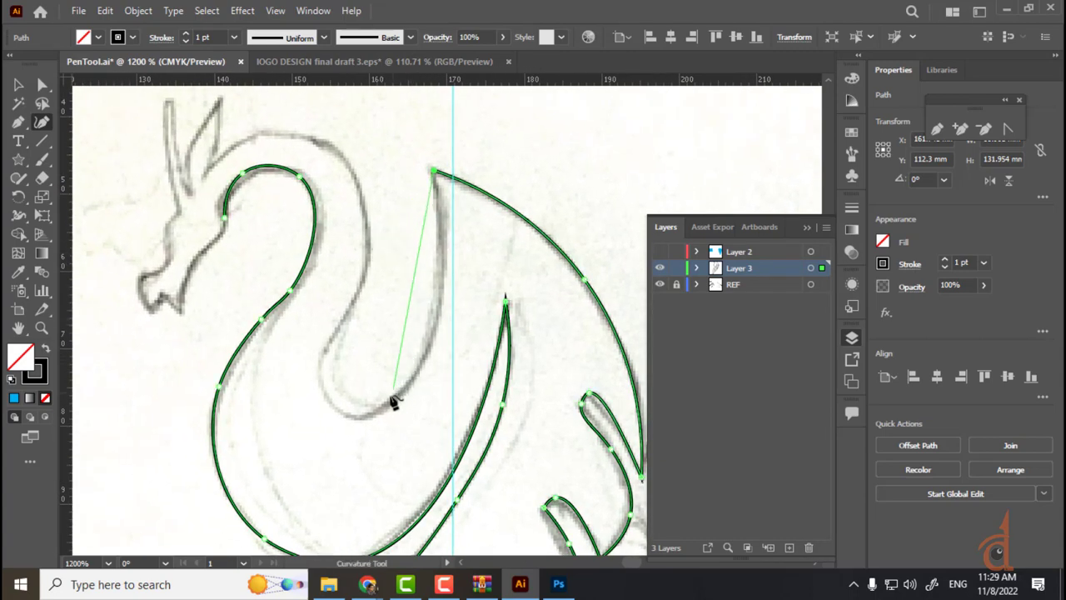
left_click(344, 412)
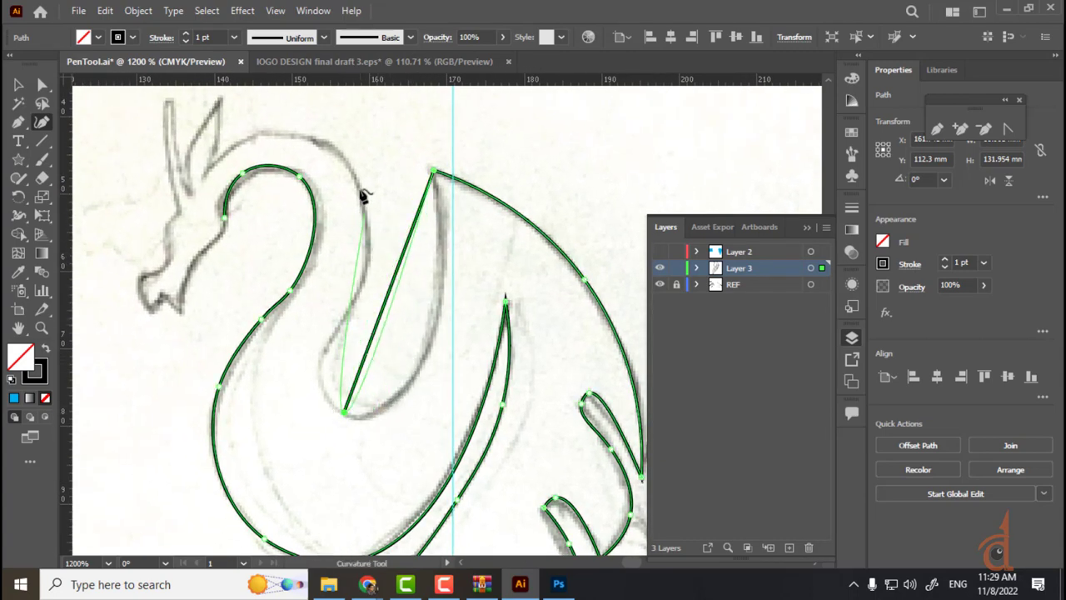
left_click(331, 146)
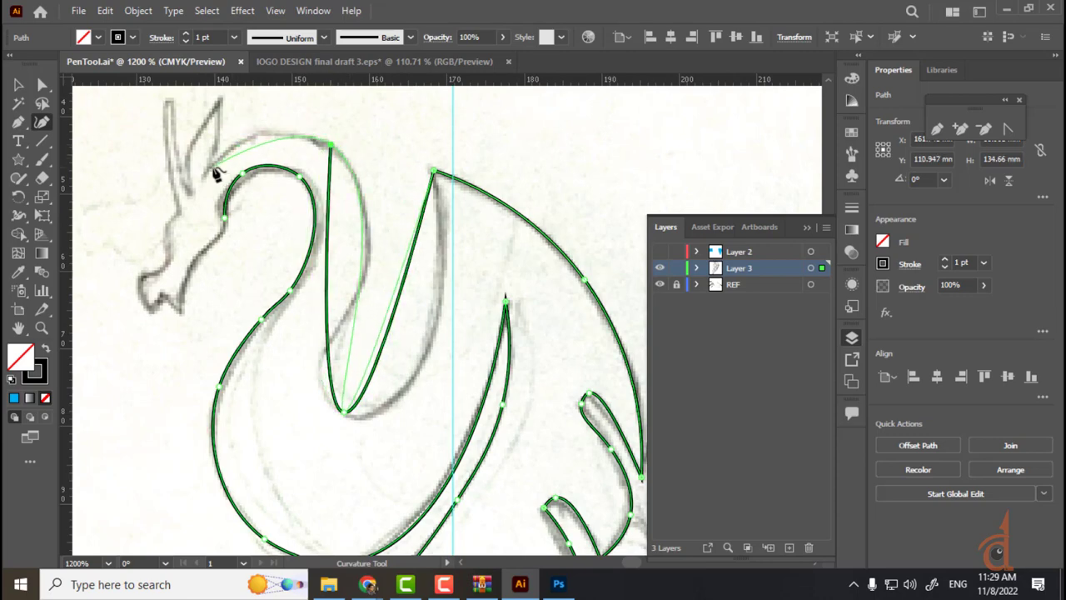
left_click(209, 179)
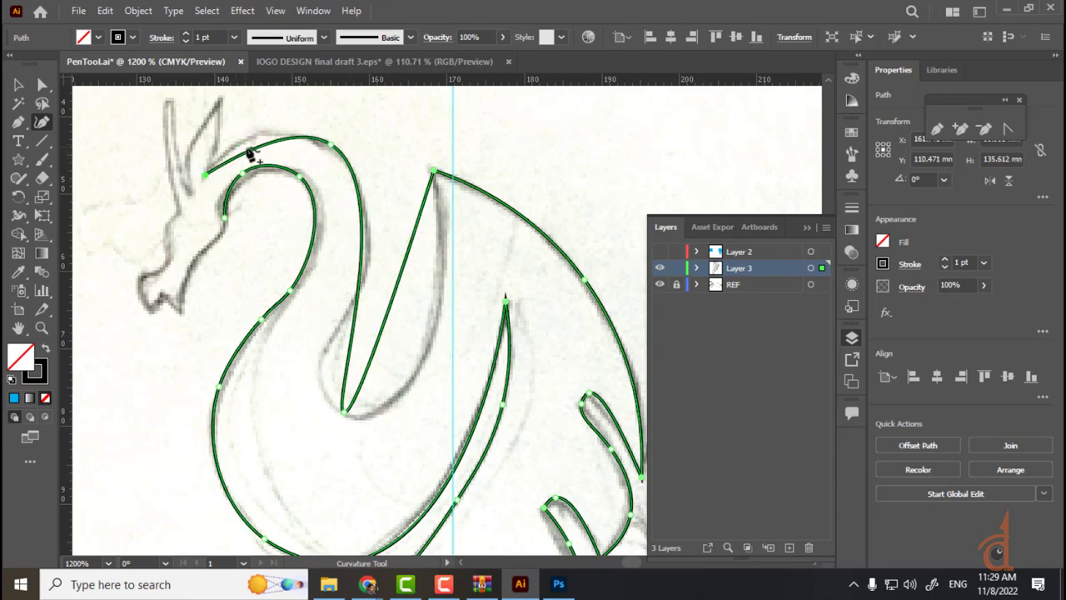
left_click_drag(255, 154, 254, 140)
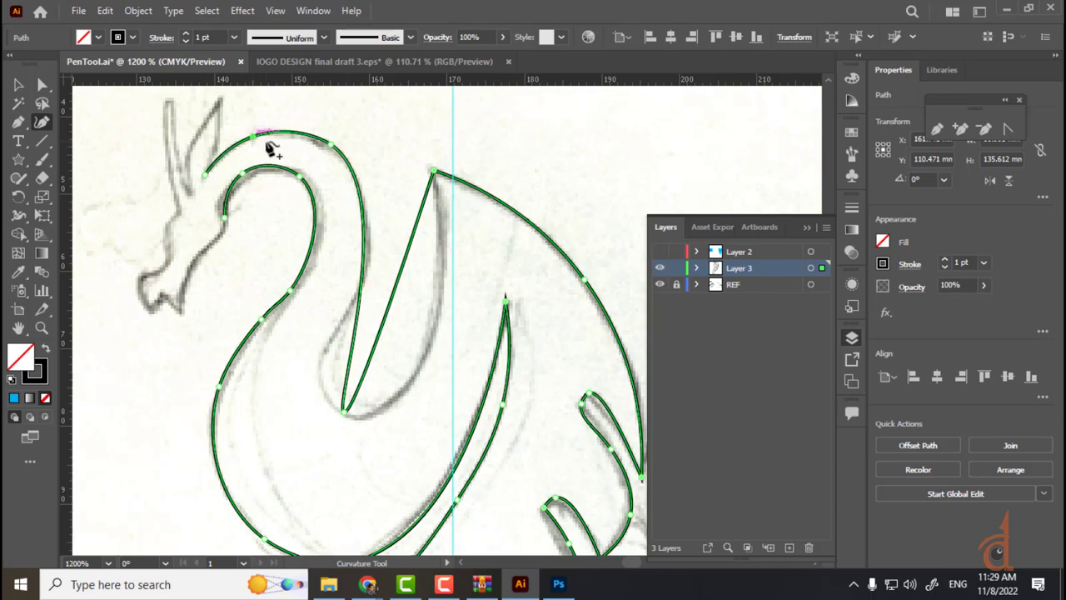
key("Escape")
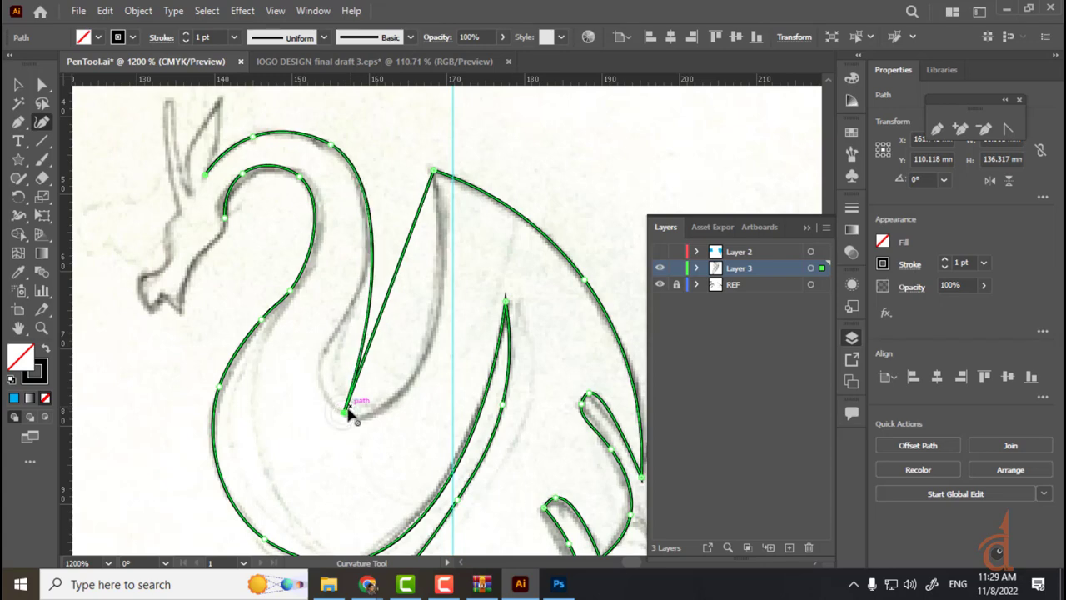
- Bend the wing's straight front edge and the back of the neck to follow the sketch toward the neck base
left_click_drag(387, 298, 406, 405)
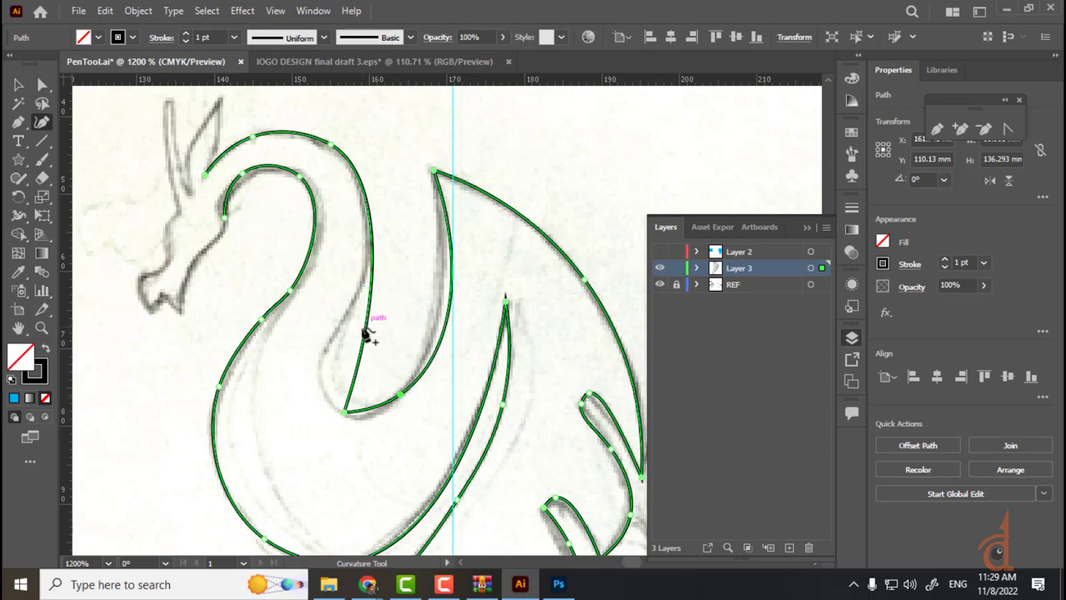
left_click(363, 354)
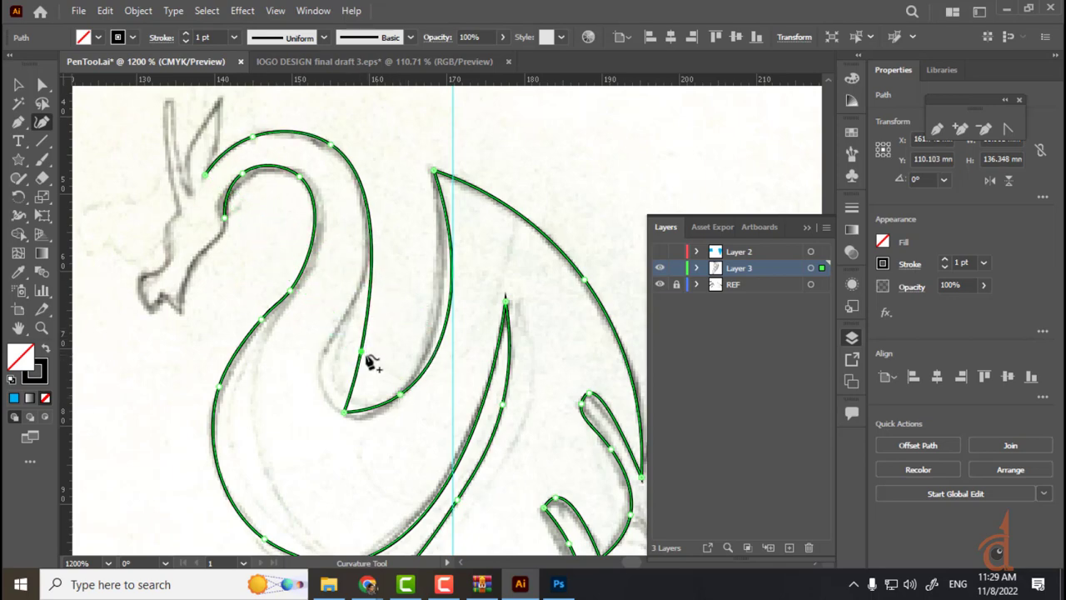
left_click_drag(359, 355, 370, 278)
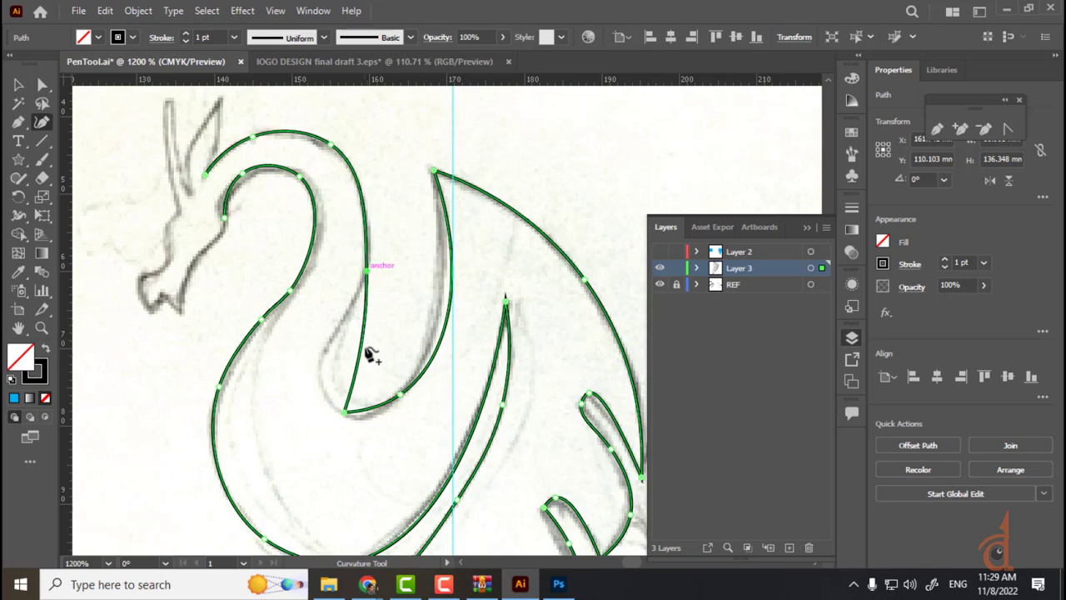
left_click(362, 350)
left_click_drag(360, 354, 324, 356)
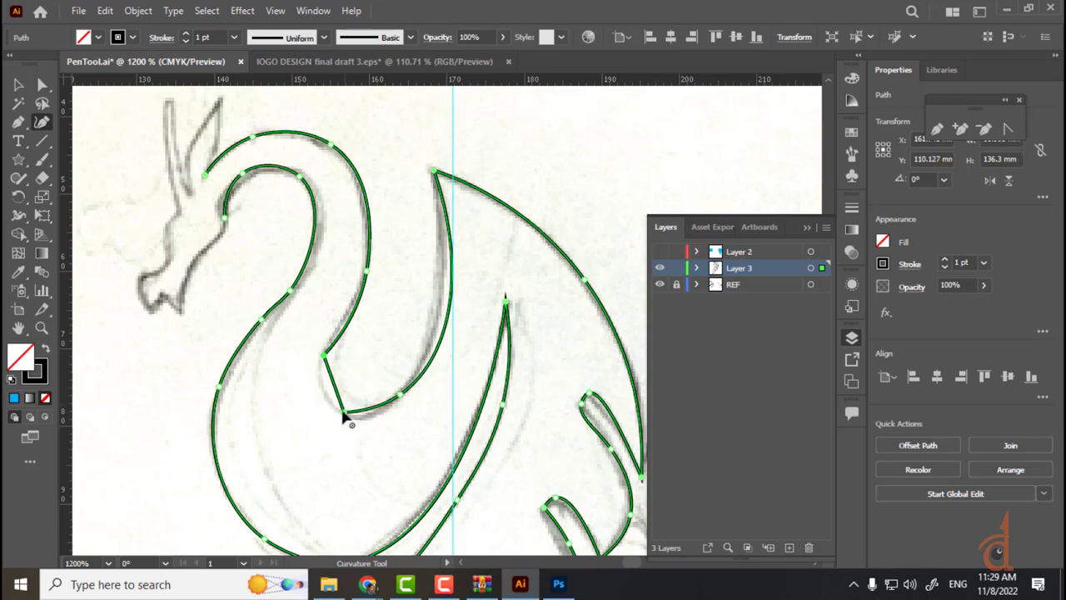
- Convert the two corner points at the neck base to smooth points and align the curve with the sketch
double_click(344, 414)
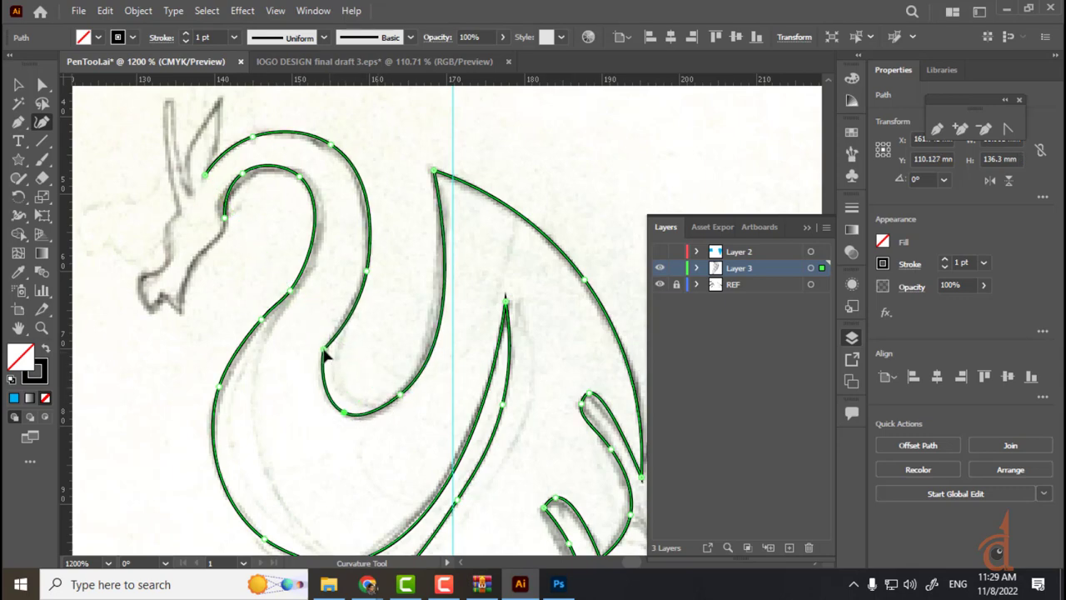
double_click(326, 352)
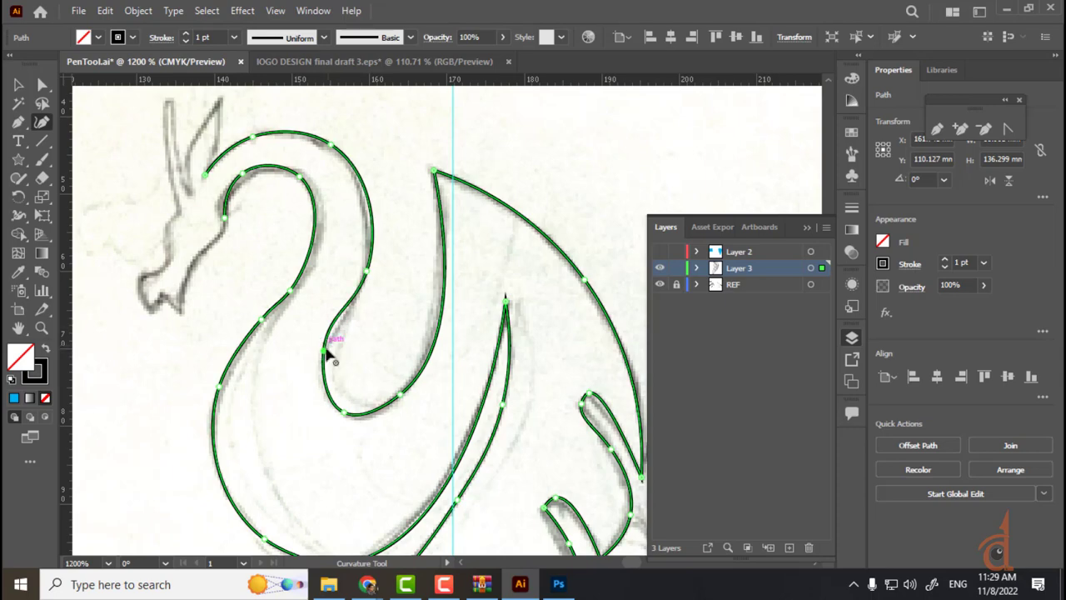
left_click_drag(326, 353, 329, 356)
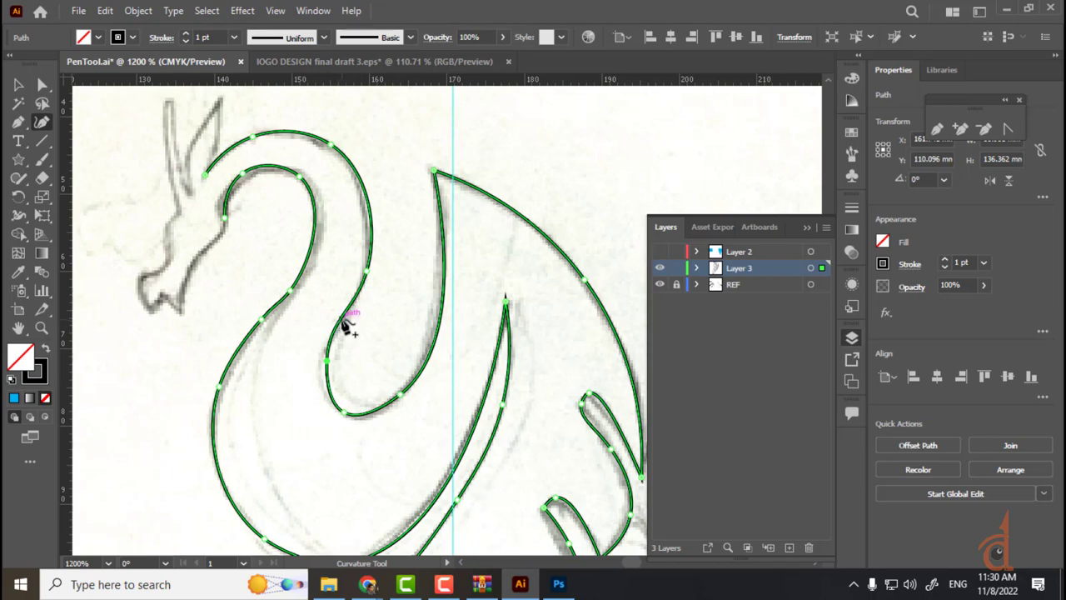
left_click_drag(326, 361, 322, 377)
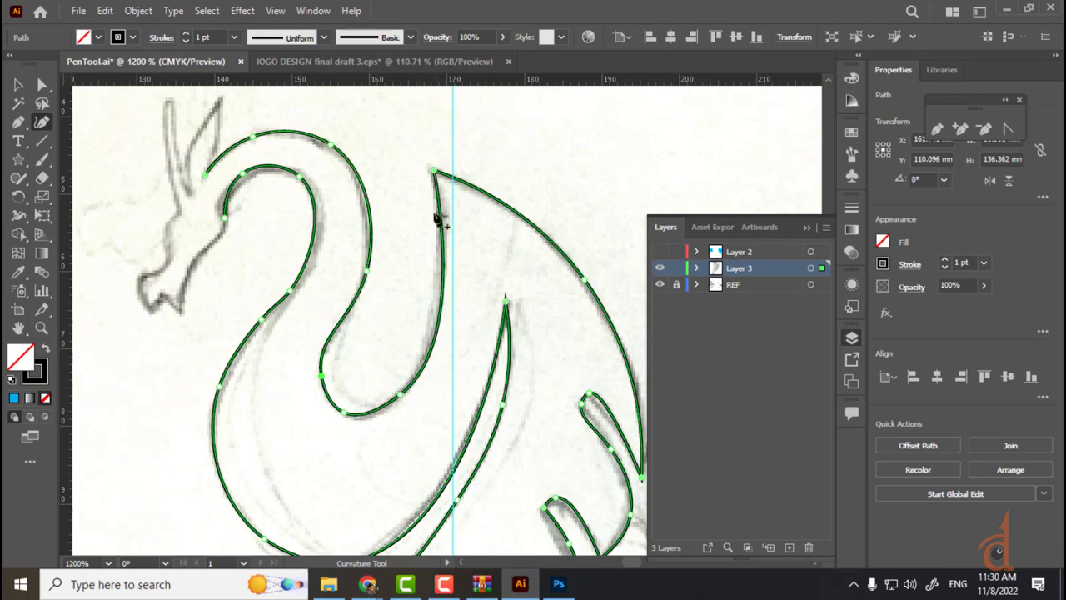
- Adjust the anchor on the body's long lower edge and curve the lowest feather's straight outer edge to the sketch
left_click_drag(528, 300, 532, 153)
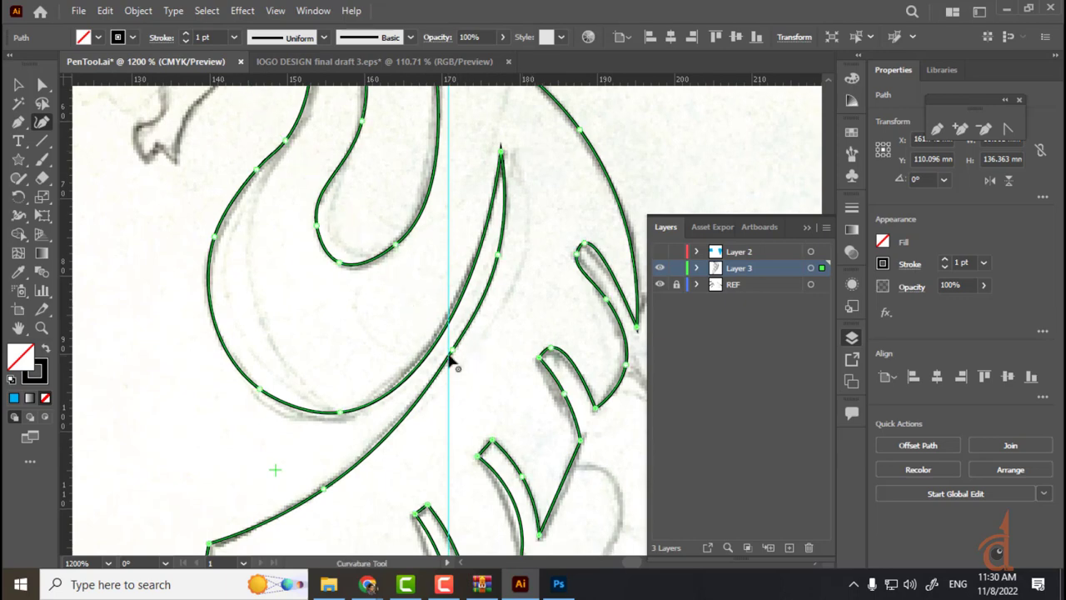
left_click_drag(450, 354, 450, 356)
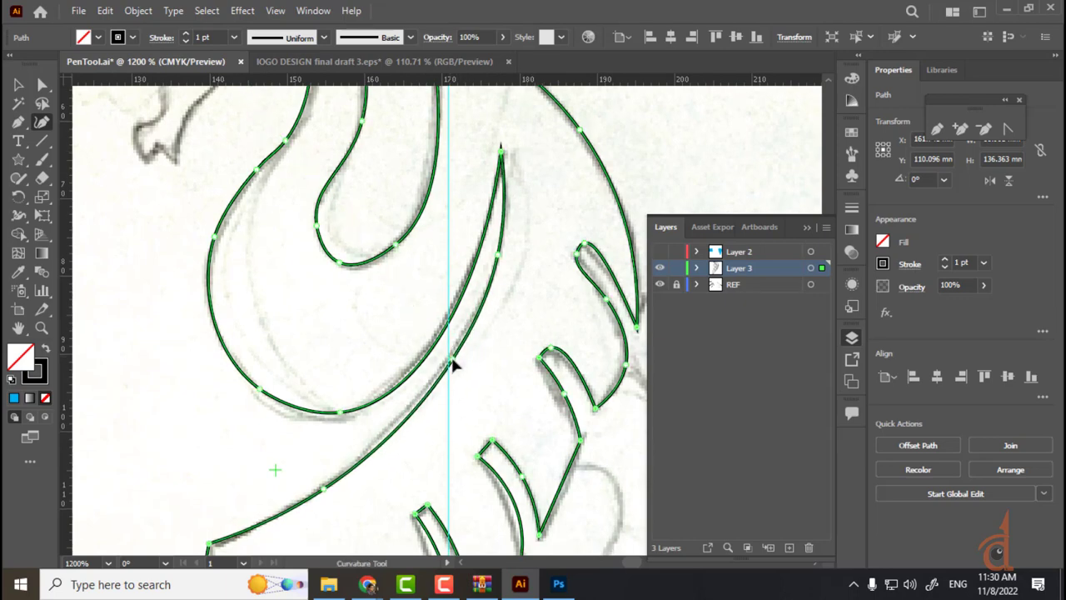
key("space")
left_click_drag(419, 419, 453, 314)
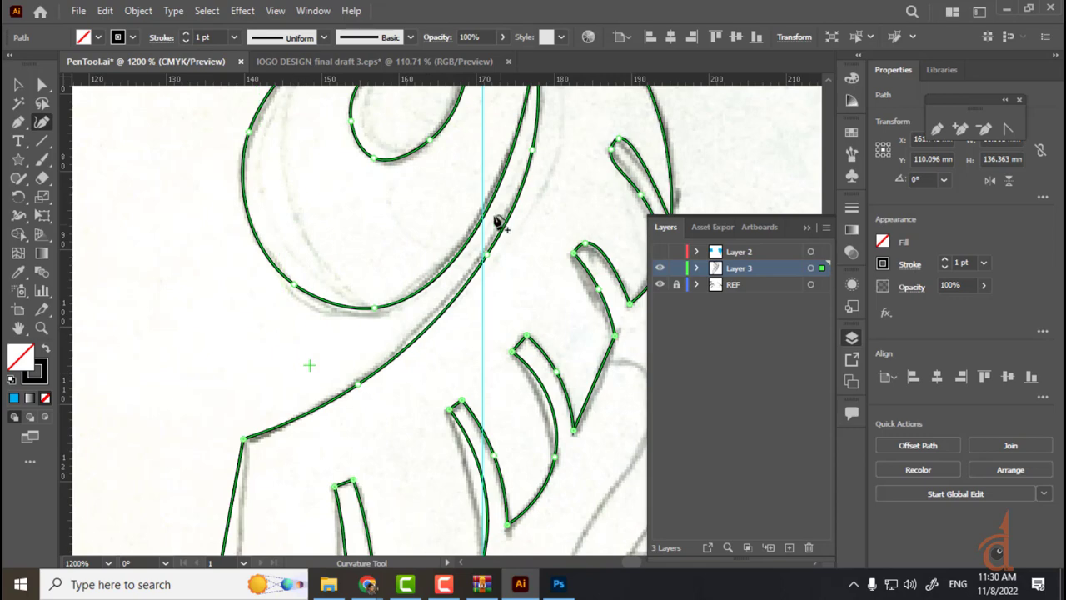
key("space")
left_click_drag(345, 392, 404, 76)
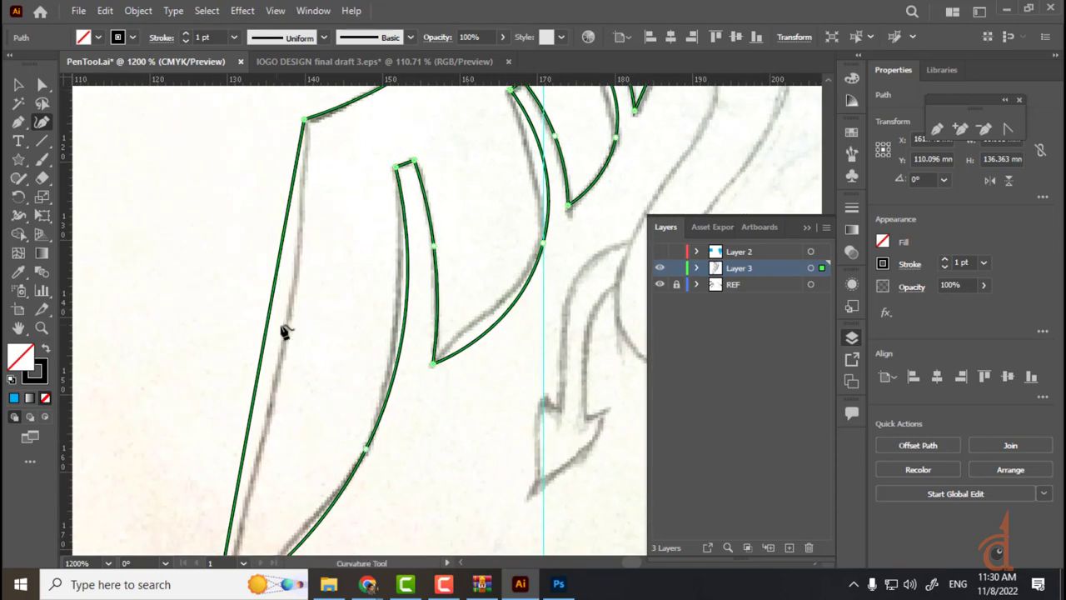
left_click(274, 340)
left_click_drag(280, 344, 285, 349)
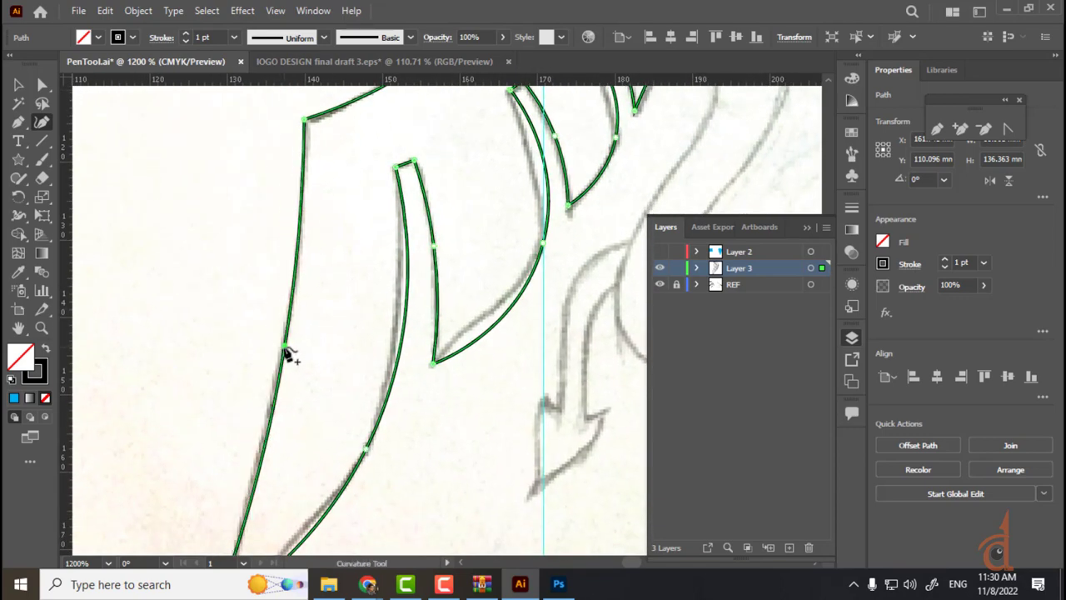
- Pull the inner side of the lowest feather's curve onto the sketch line with an added anchor
key("space")
mouse_move(395, 389)
left_mouse_down()
mouse_move(403, 283)
mouse_move(392, 381)
left_mouse_up()
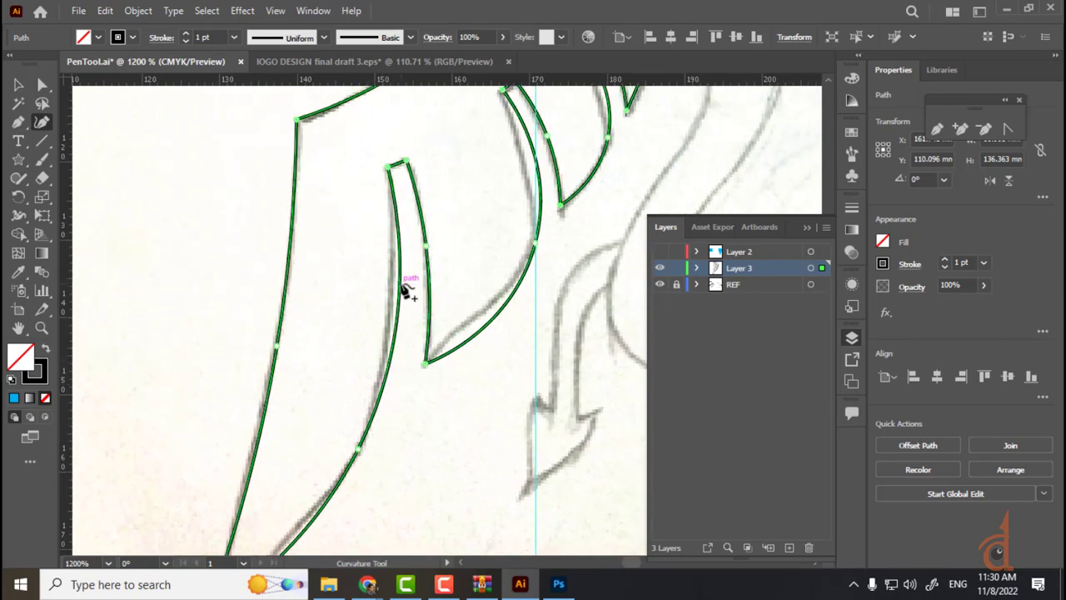
left_click_drag(403, 289, 391, 291)
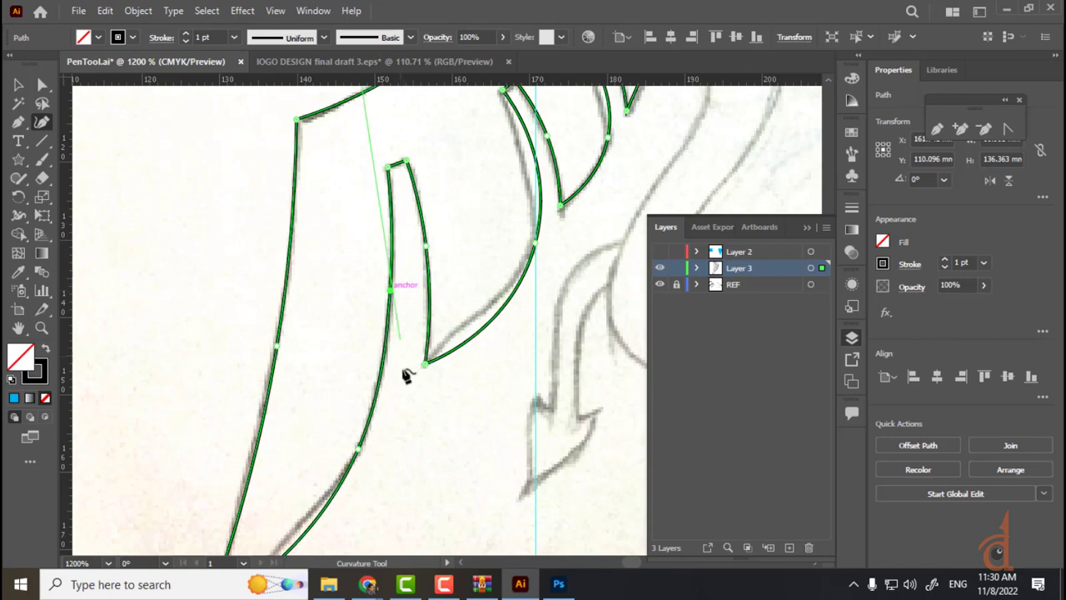
left_click_drag(408, 374, 388, 402)
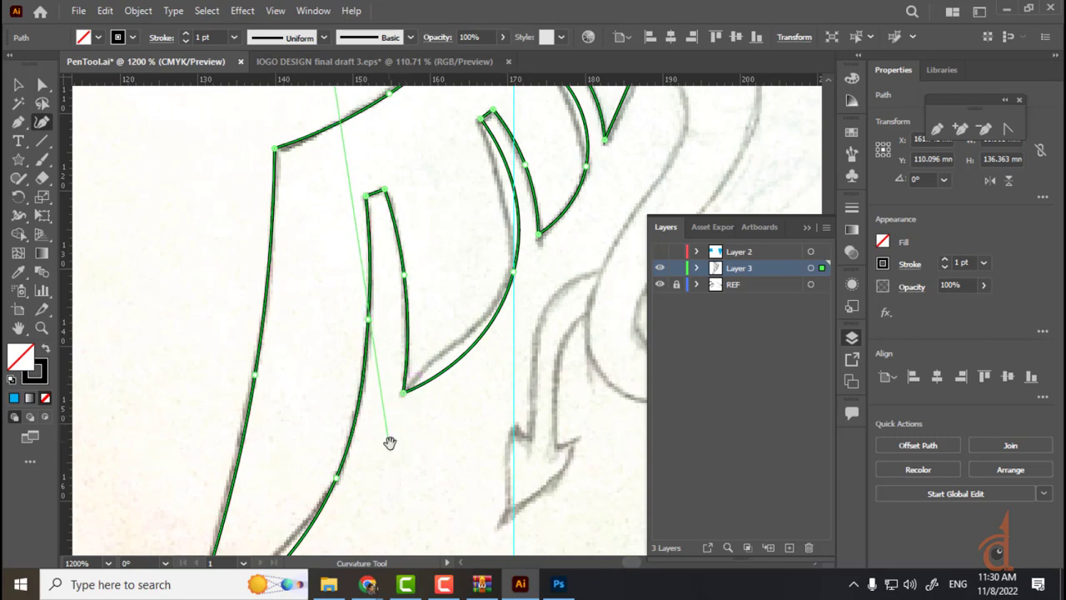
left_click_drag(390, 443, 443, 319)
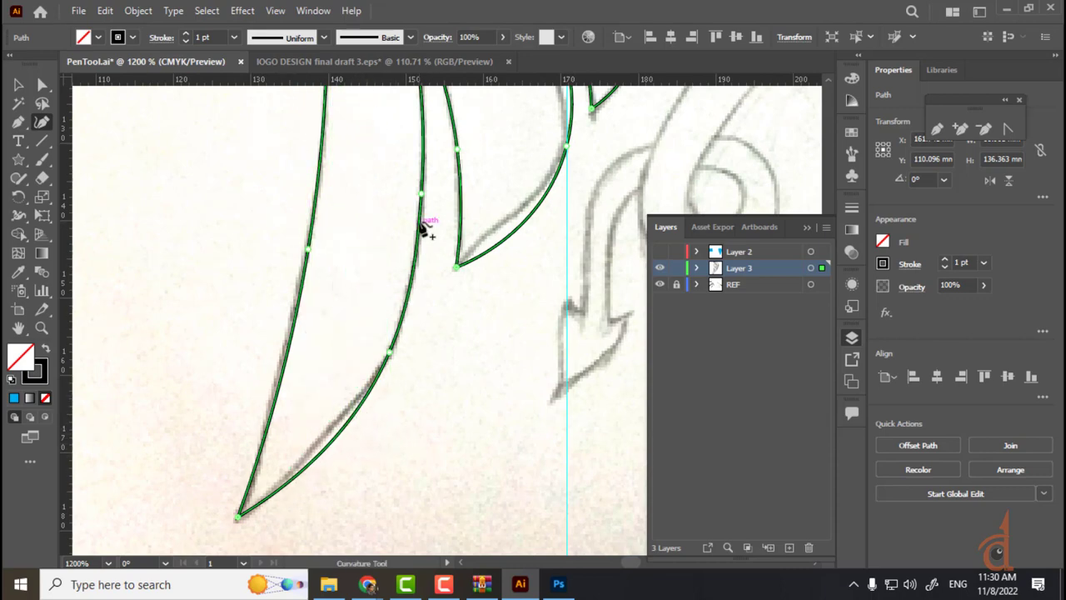
- Convert the second-lowest feather's bend to a corner and add anchors on both sides of it to match the sketch
left_click_drag(389, 263, 324, 418)
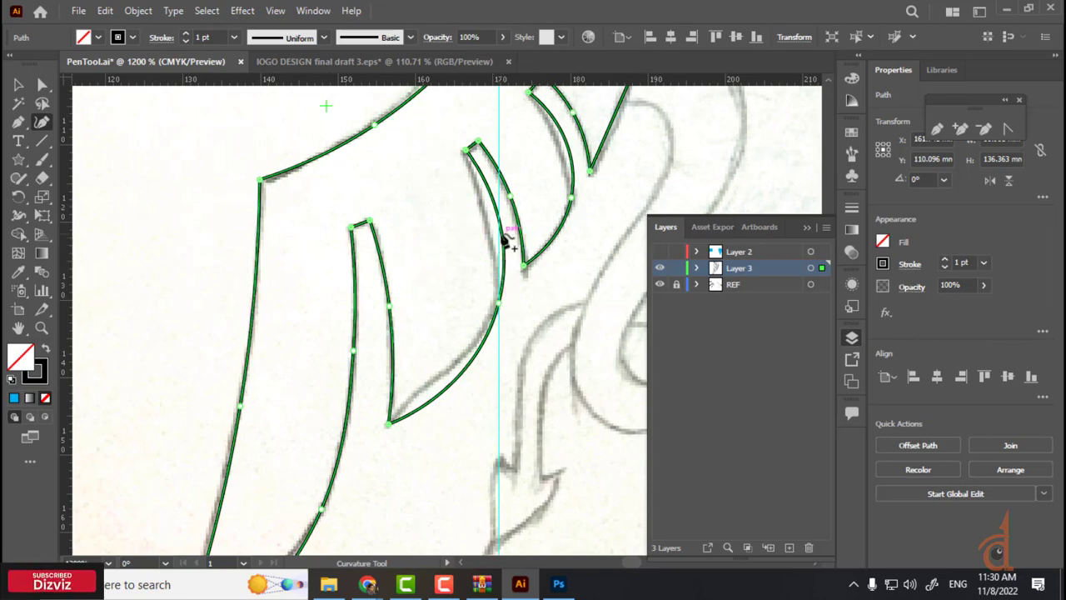
double_click(498, 303)
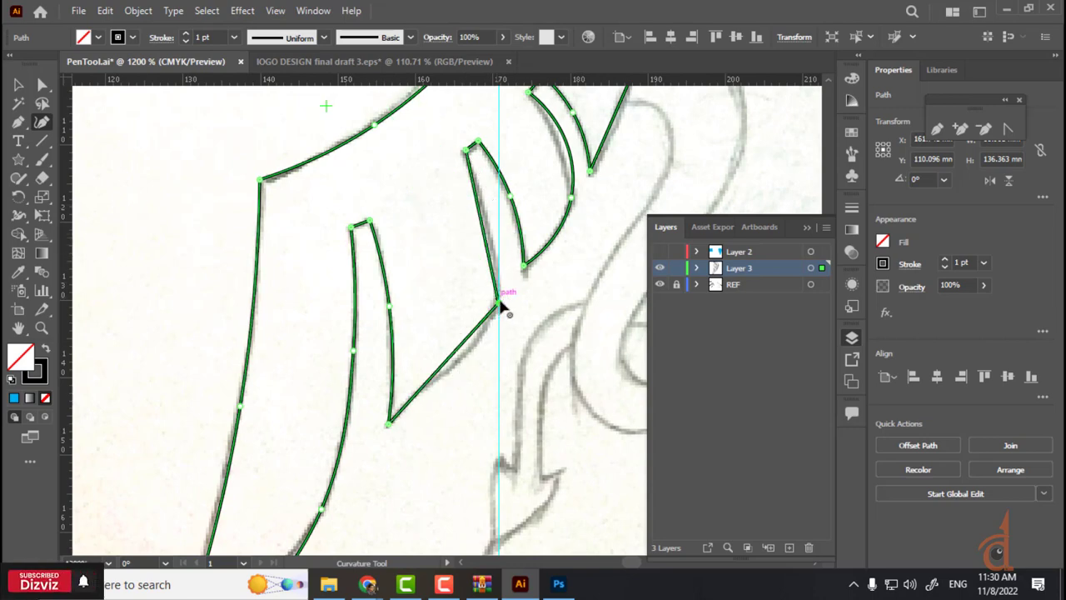
left_click(490, 234)
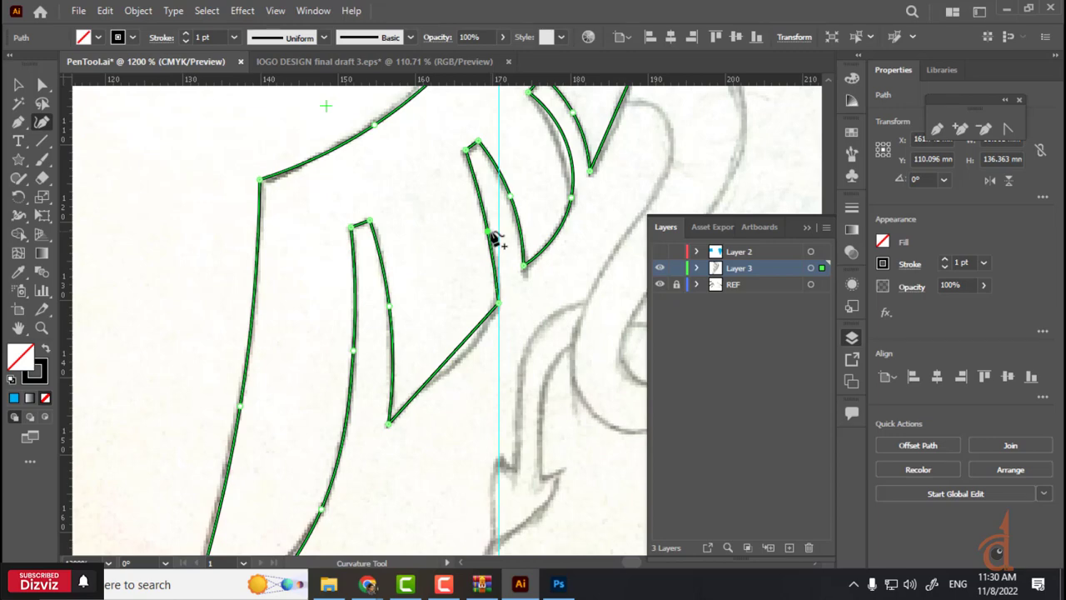
left_click_drag(490, 234, 493, 235)
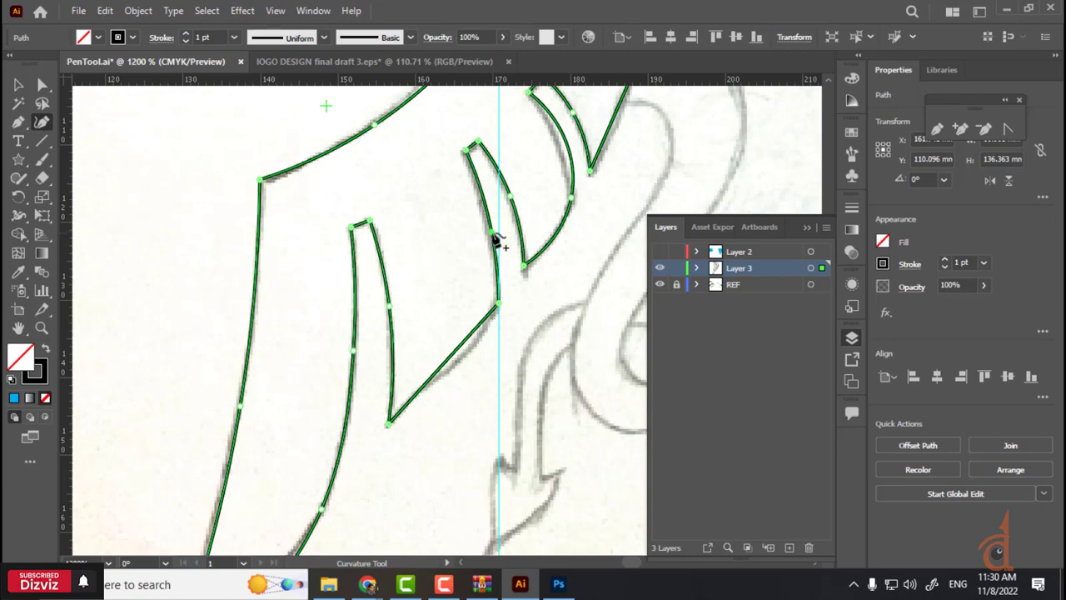
left_click(462, 361)
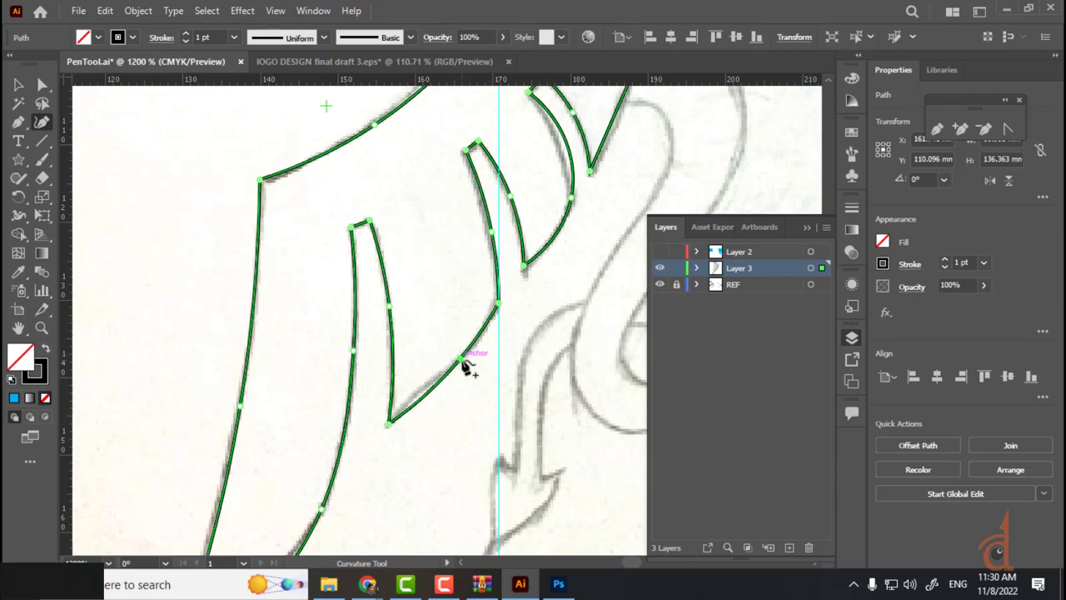
left_click(422, 391)
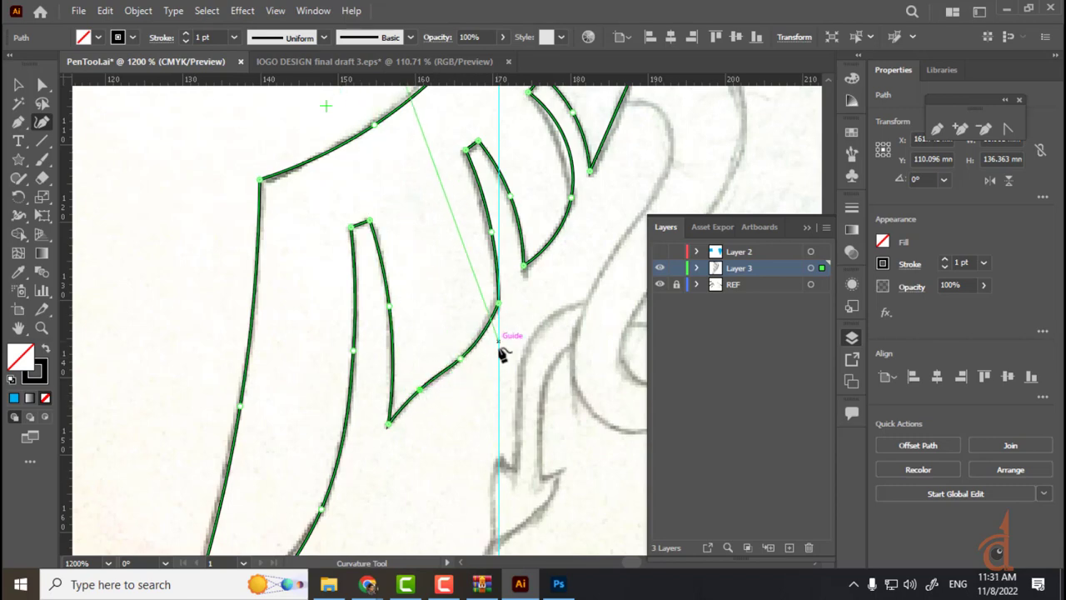
left_click_drag(548, 261, 421, 383)
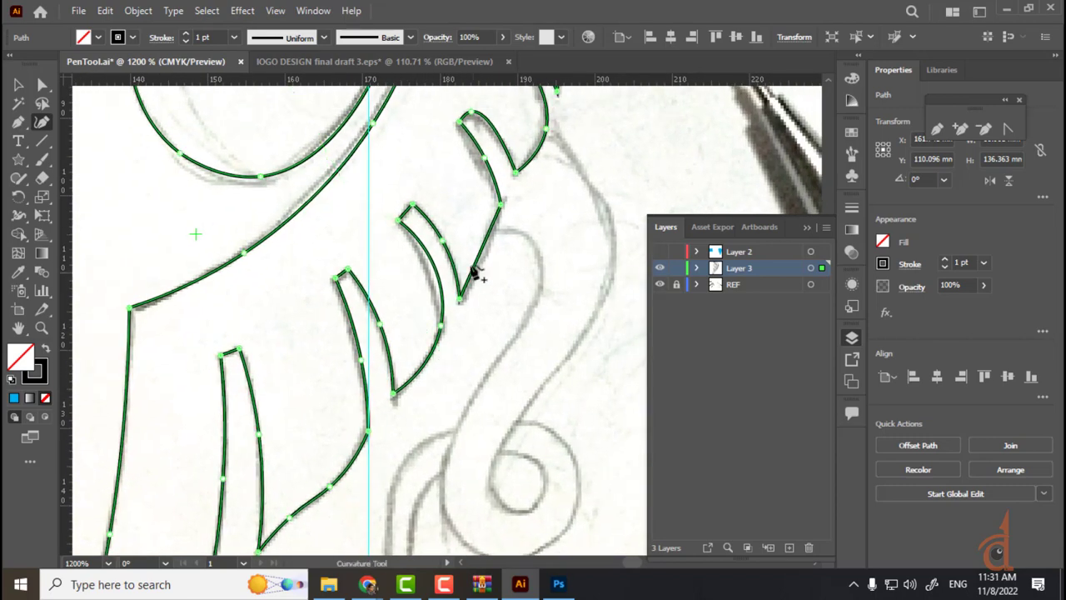
- Pull the middle feather's inner edge onto the sketch with an added anchor and curve the next feather's straight outer edge
left_click(439, 281)
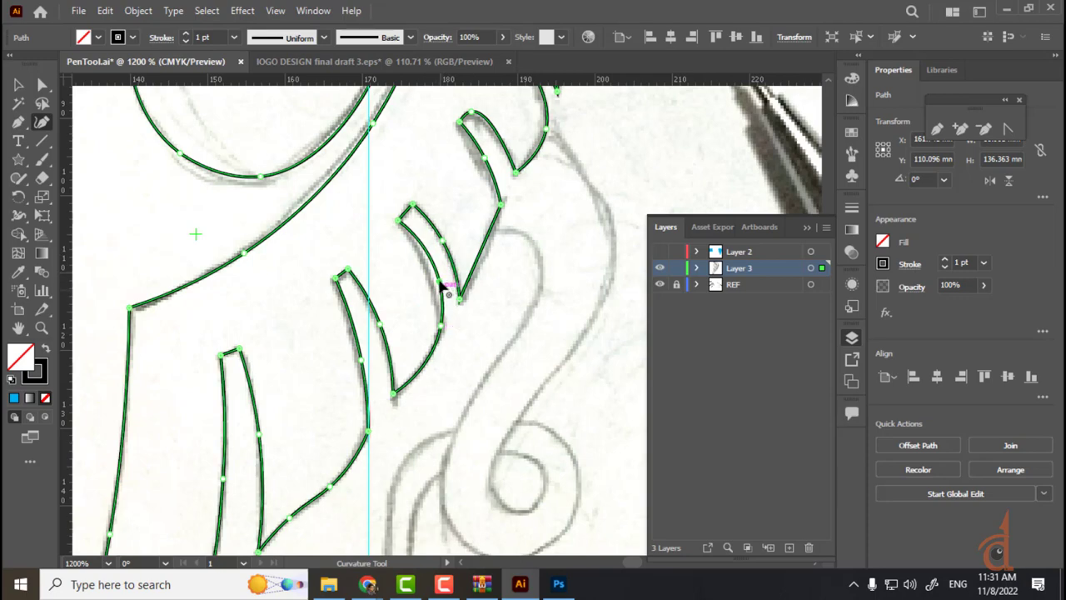
left_click_drag(439, 283, 434, 291)
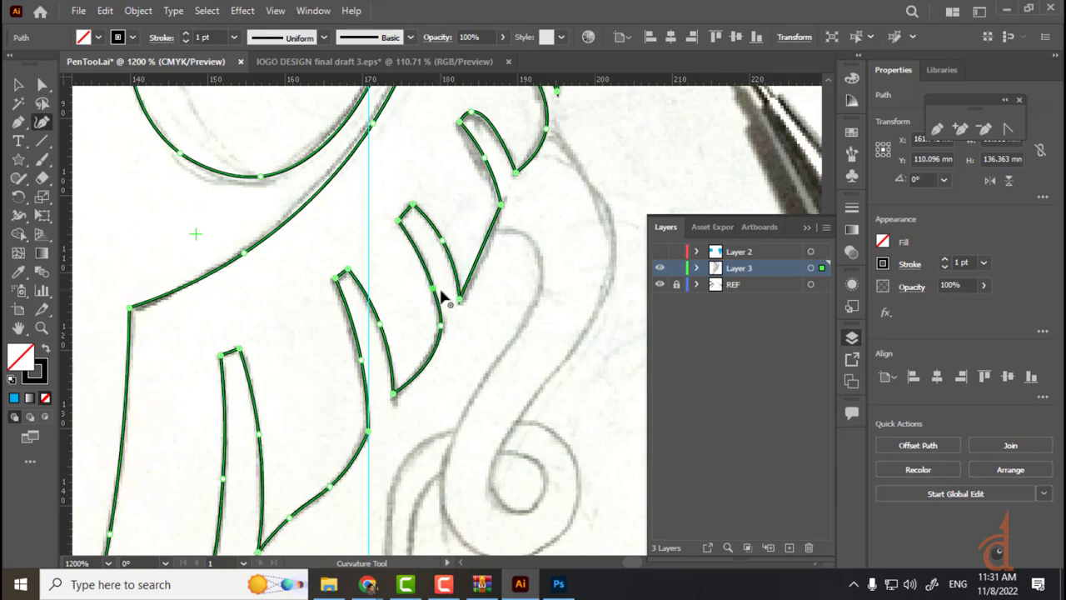
left_click(483, 257)
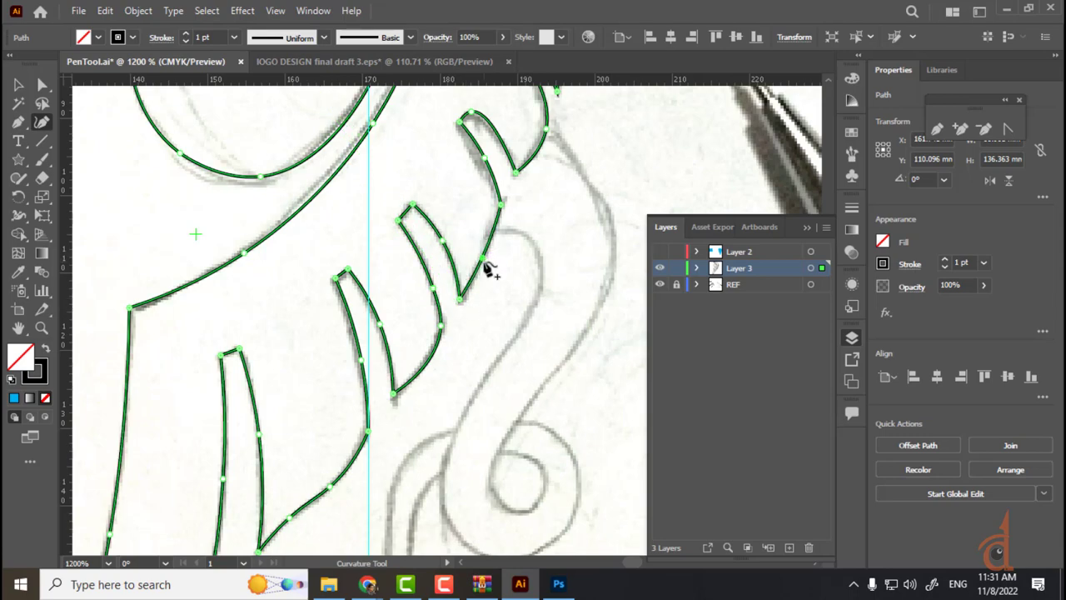
- Continue the path from the back of the neck around the dragon's rear horn, matching both sides to the sketch and ending at its base
scroll(516, 271, "up", 3)
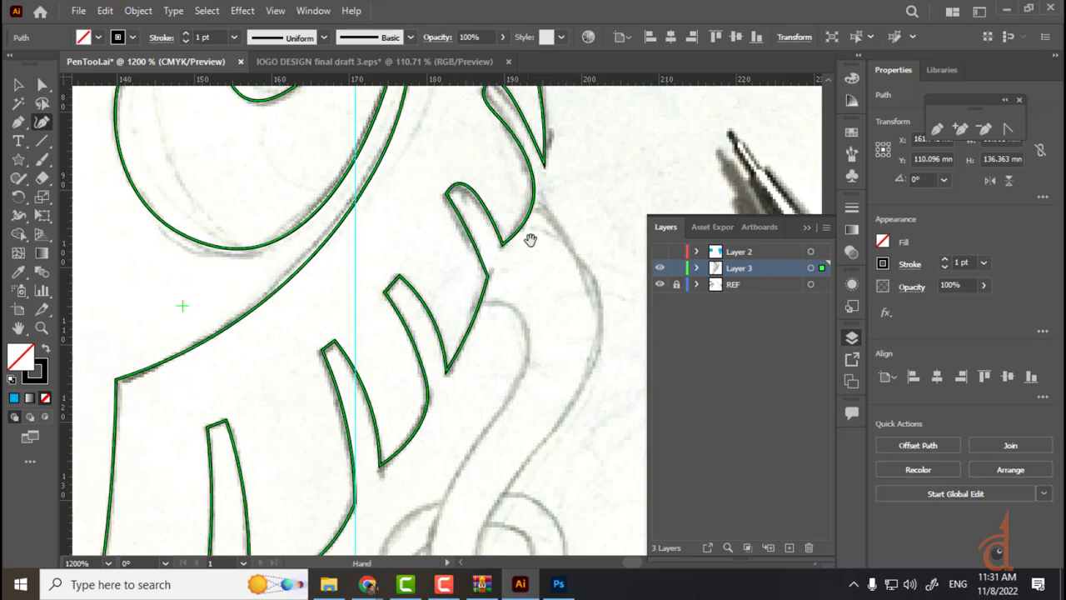
scroll(528, 238, "up", 4)
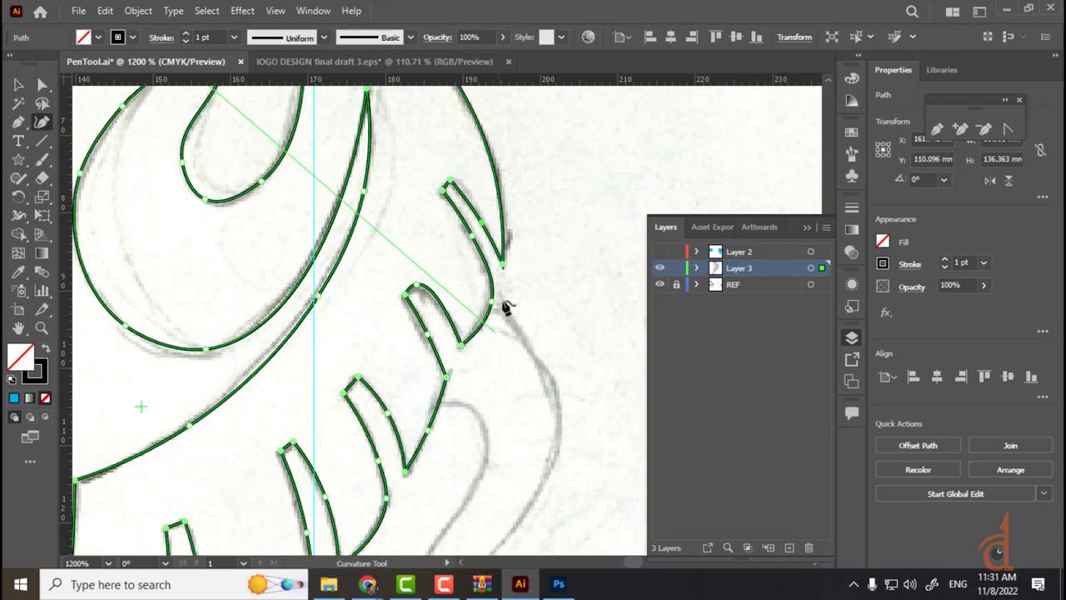
left_click_drag(525, 224, 594, 331)
left_click_drag(265, 231, 466, 339)
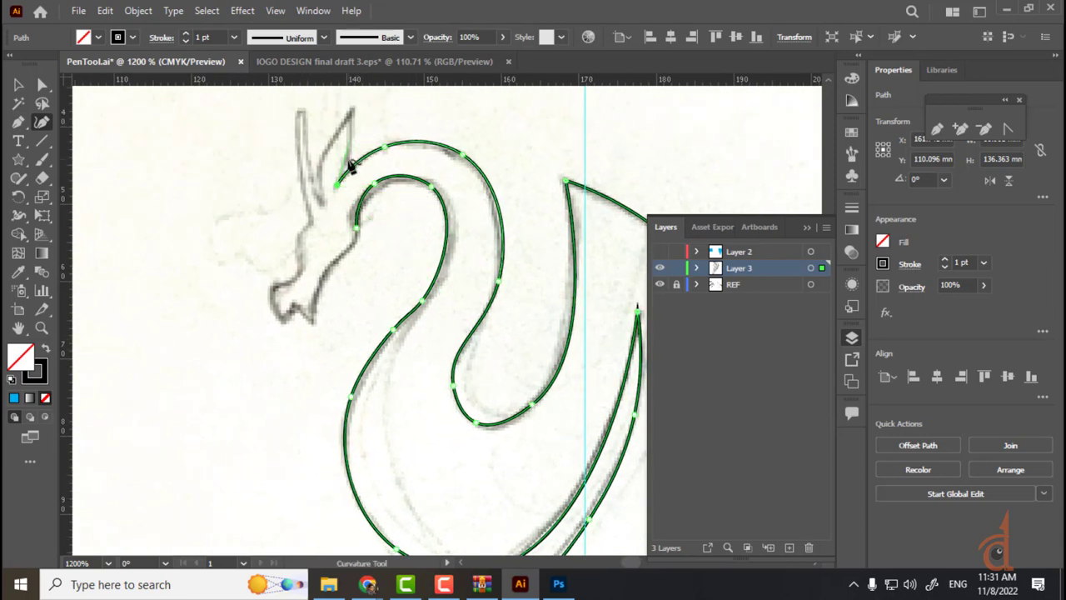
left_click(354, 109)
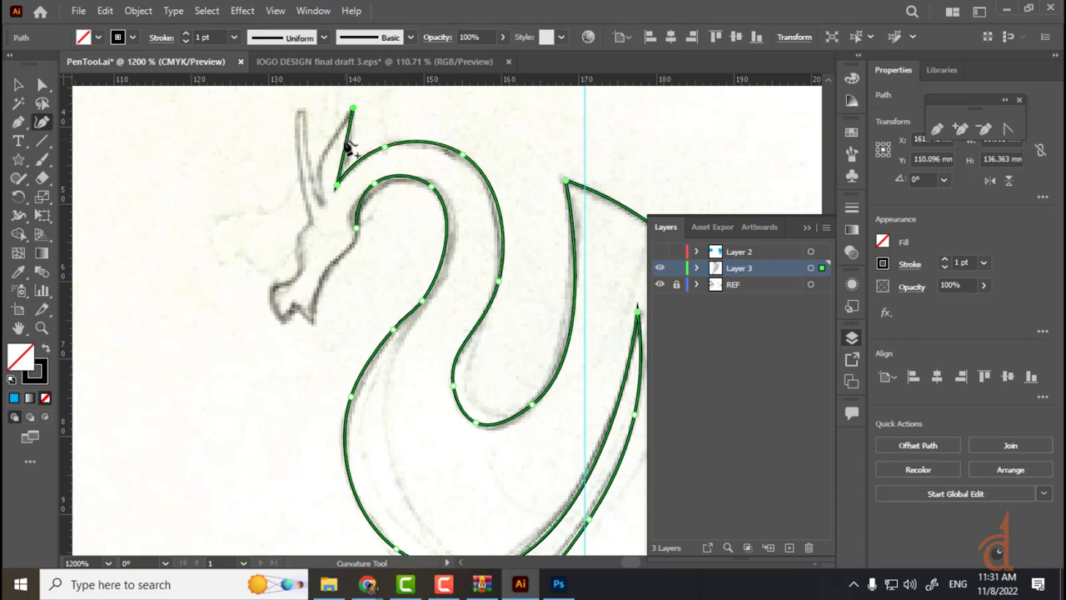
left_click(324, 201)
left_click(323, 156)
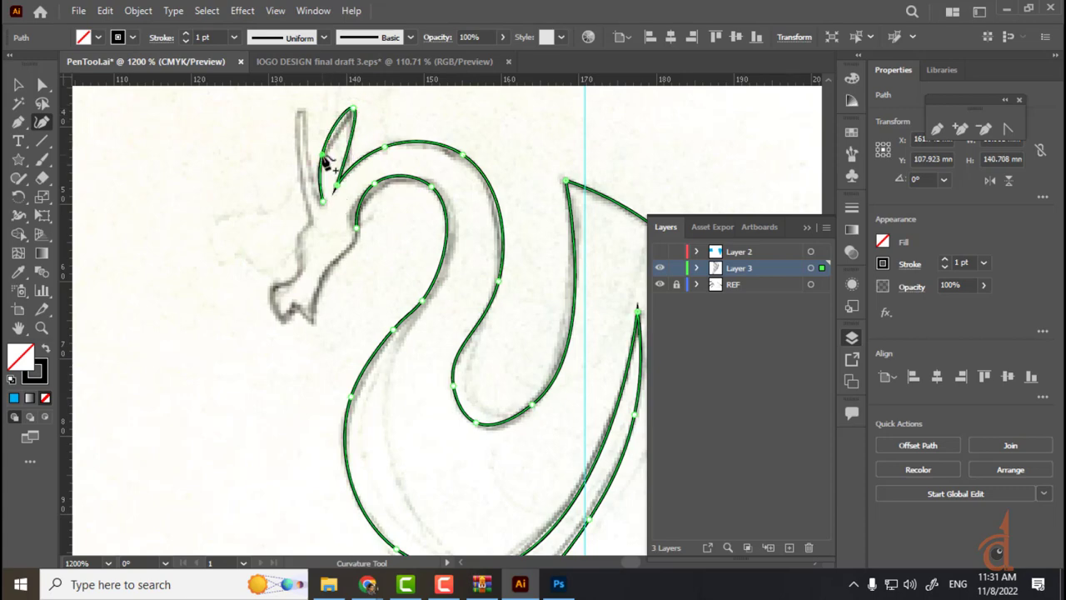
left_click(353, 109)
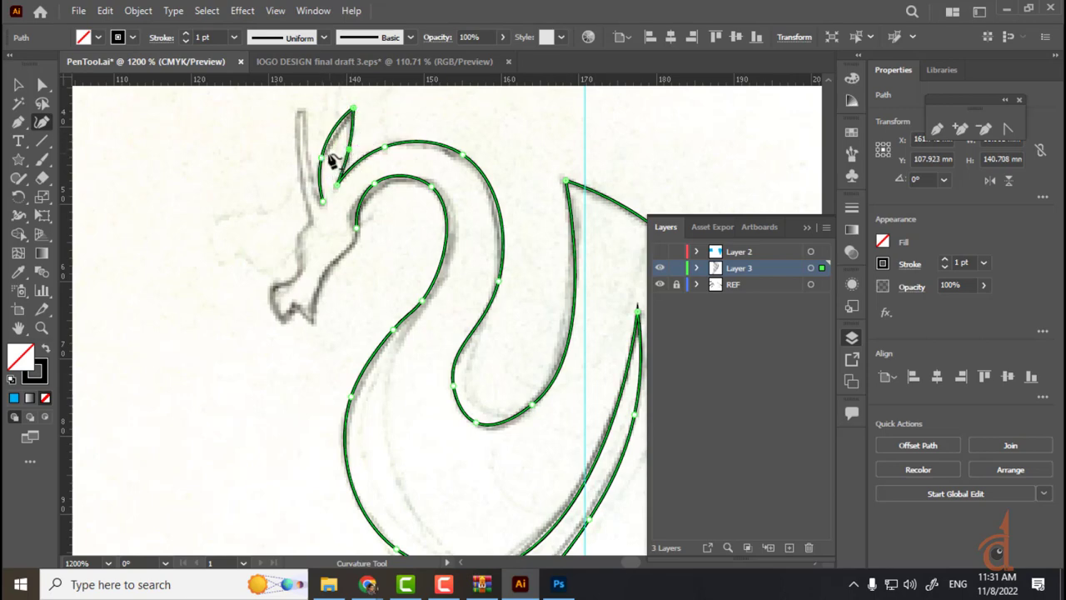
right_click(324, 160)
left_click(333, 134)
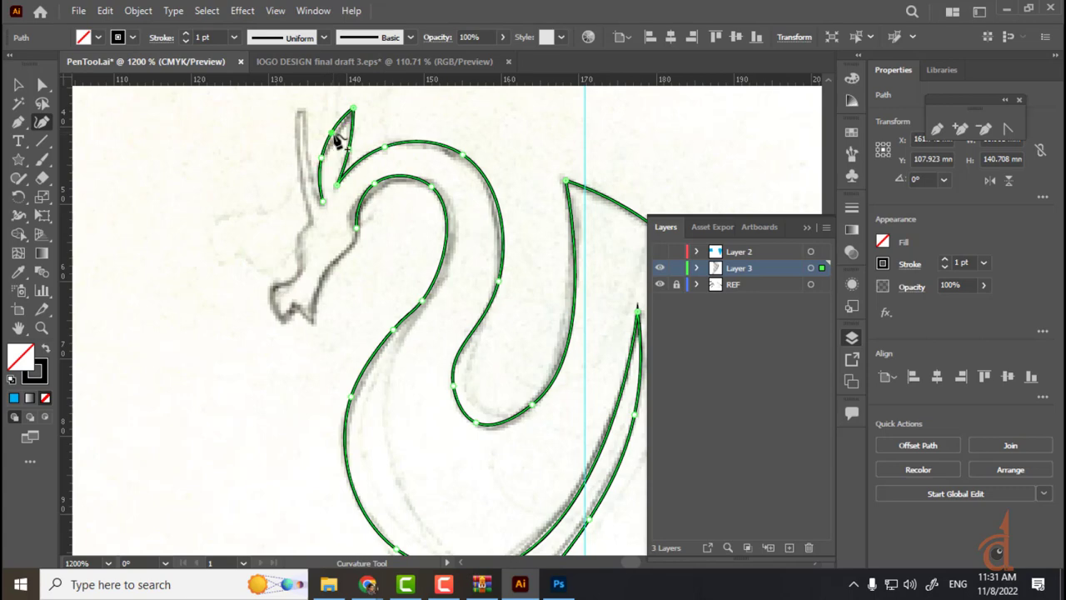
left_click(323, 202)
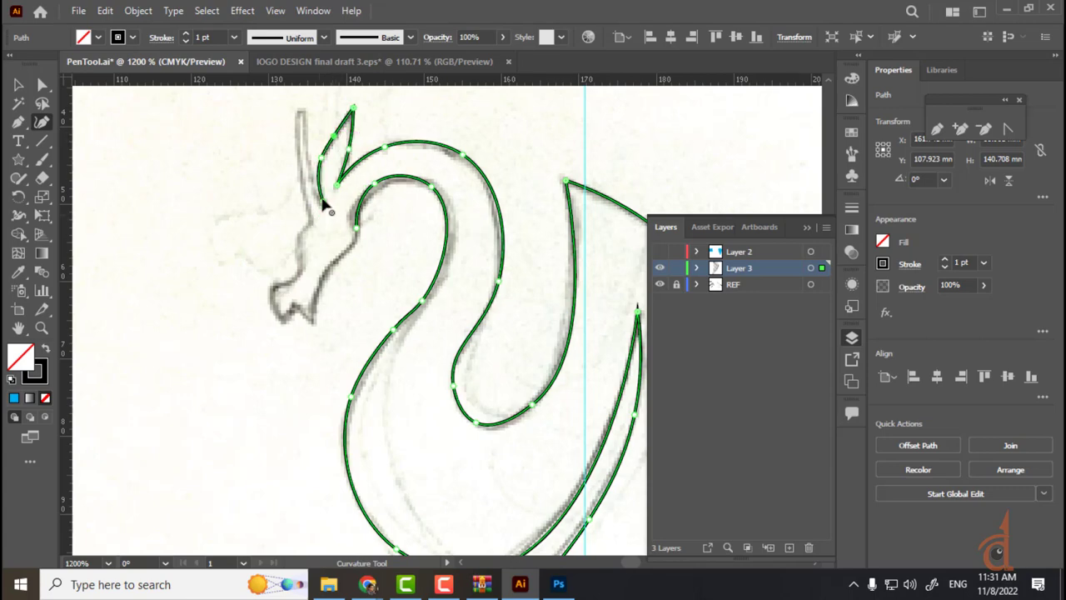
- Trace the narrow front horn with a flat corner tip and bring its front side down to the forehead
left_click(302, 110)
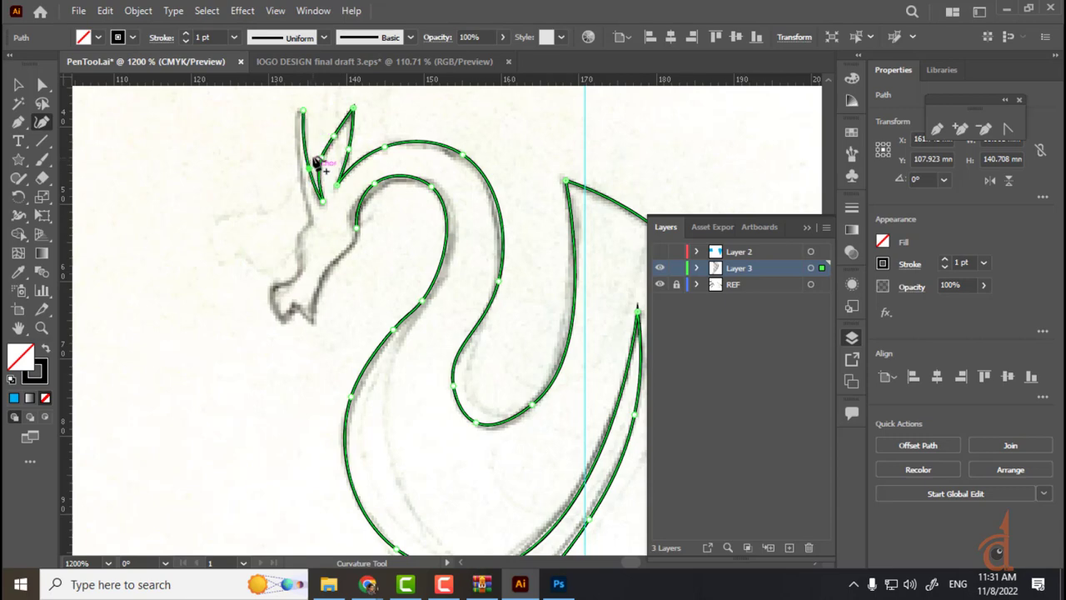
left_click(302, 112)
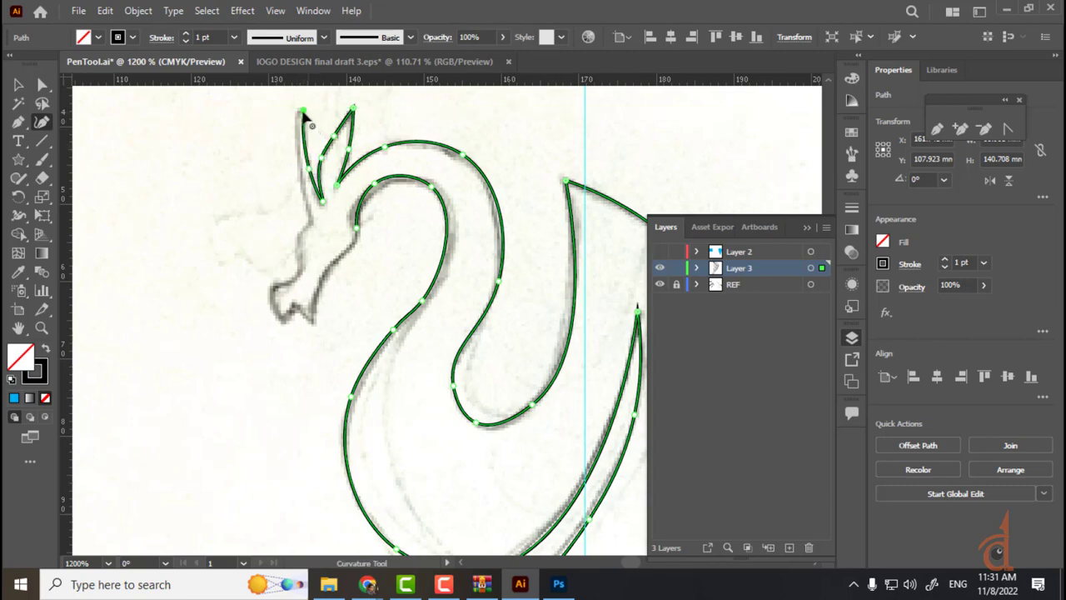
mouse_move(308, 112)
left_mouse_down()
mouse_move(298, 101)
mouse_move(289, 111)
left_mouse_up()
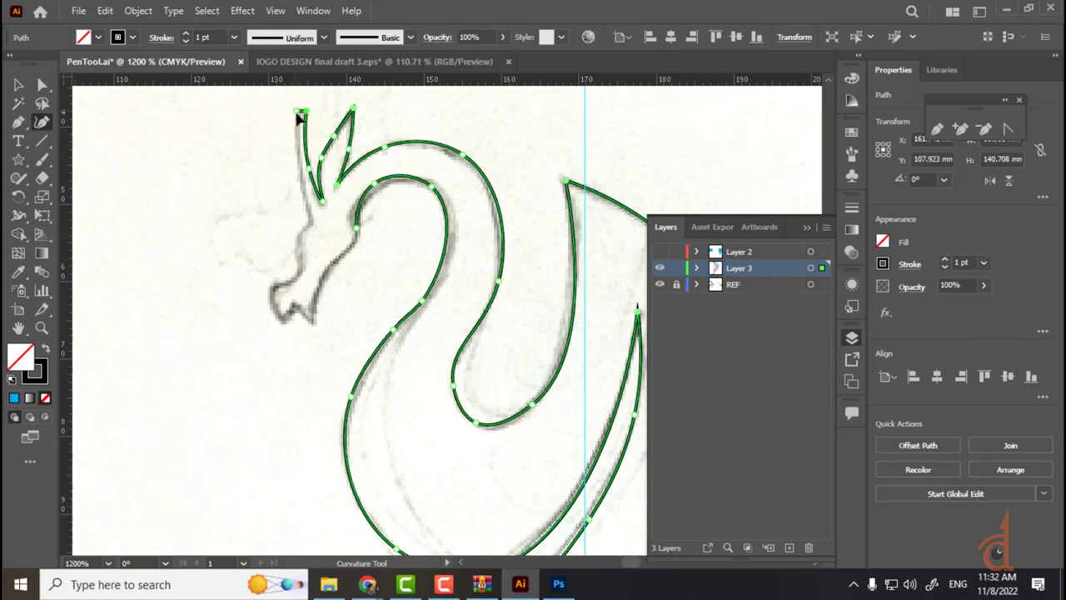
left_click(309, 220)
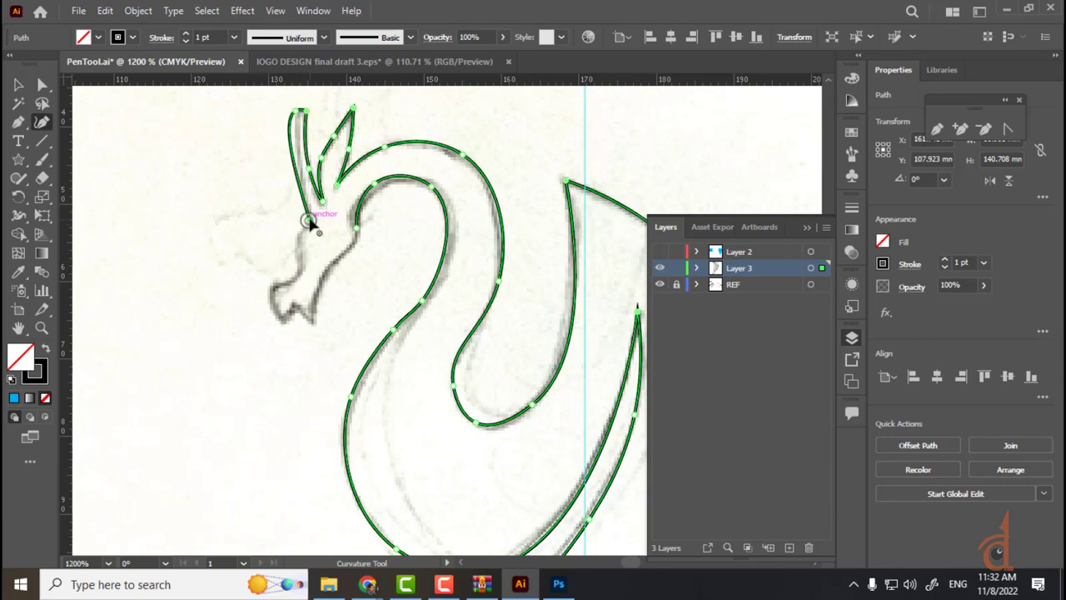
double_click(297, 113)
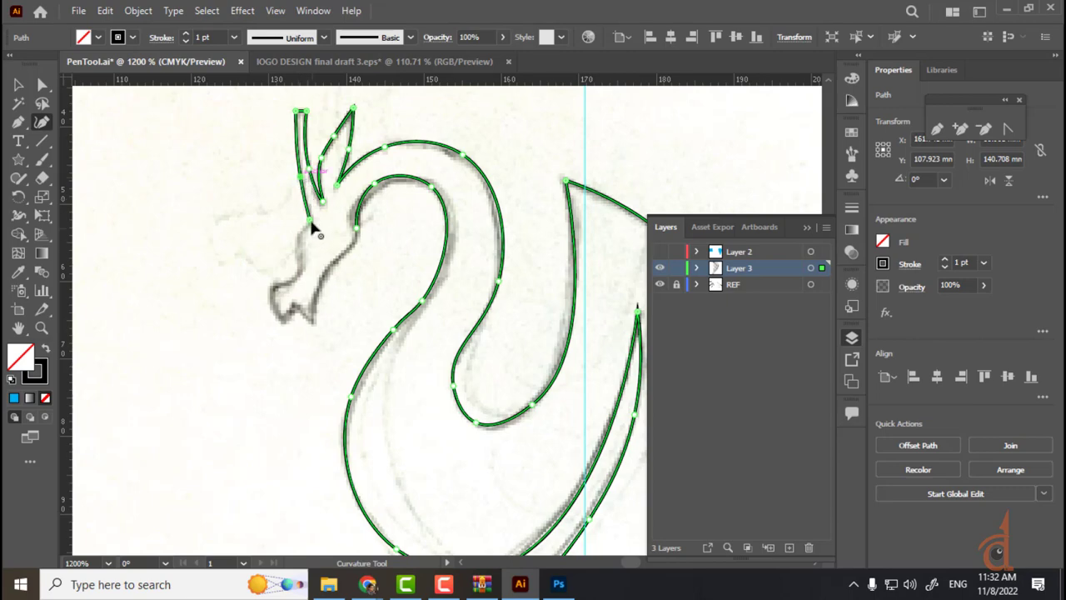
- Trace the dragon's forehead and the upper edge of the snout, curving the brow to the sketch
left_click(298, 272)
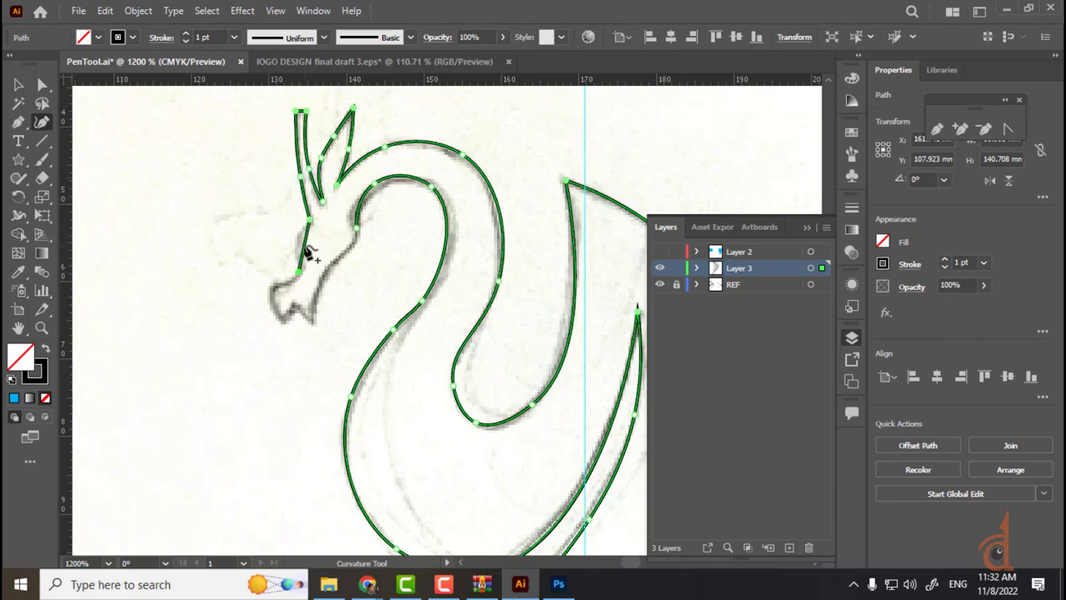
left_click_drag(303, 243, 298, 237)
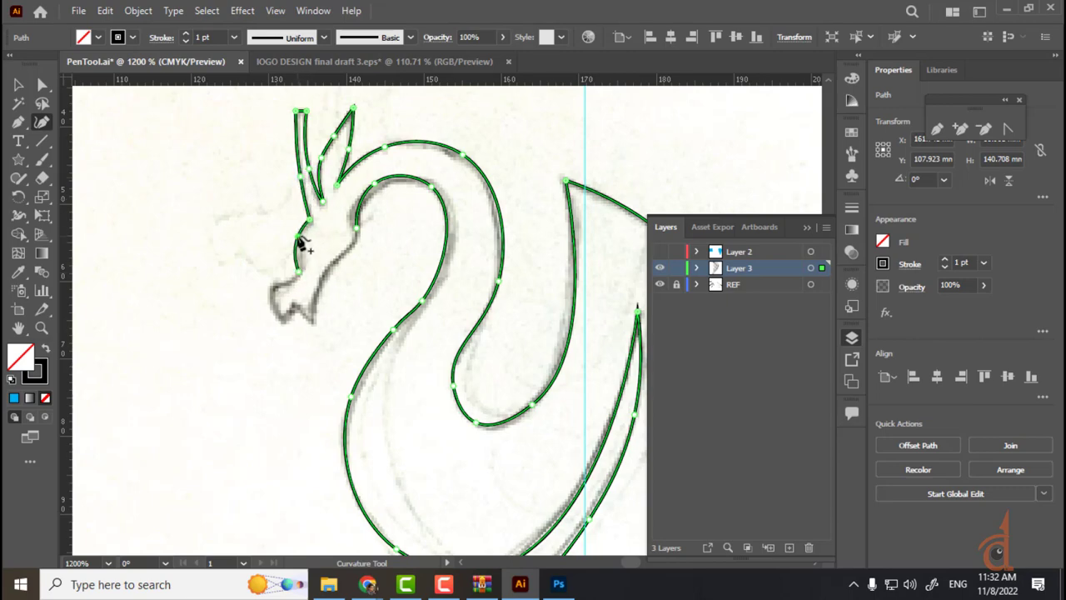
left_click(279, 286)
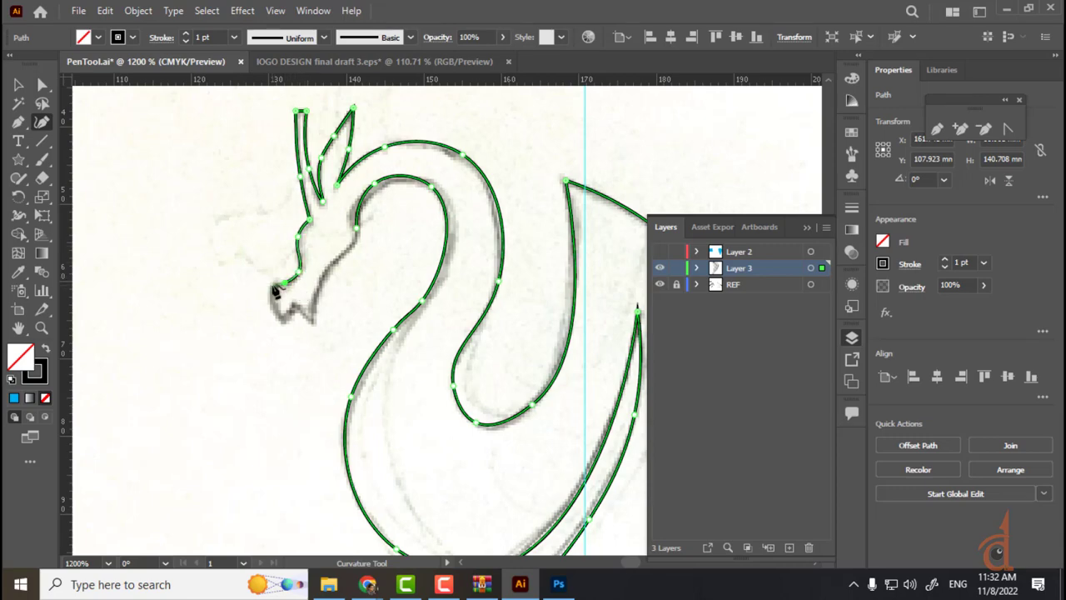
- Trace the front of the snout, the mouth notch and the lower jaw, closing the path at the throat
left_click(279, 317)
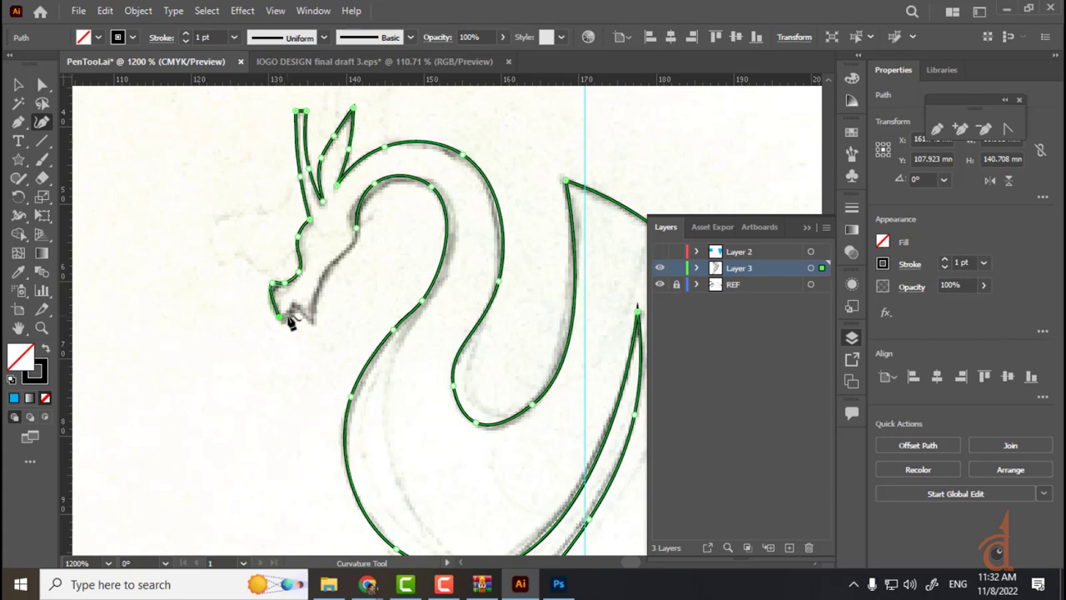
left_click(295, 302)
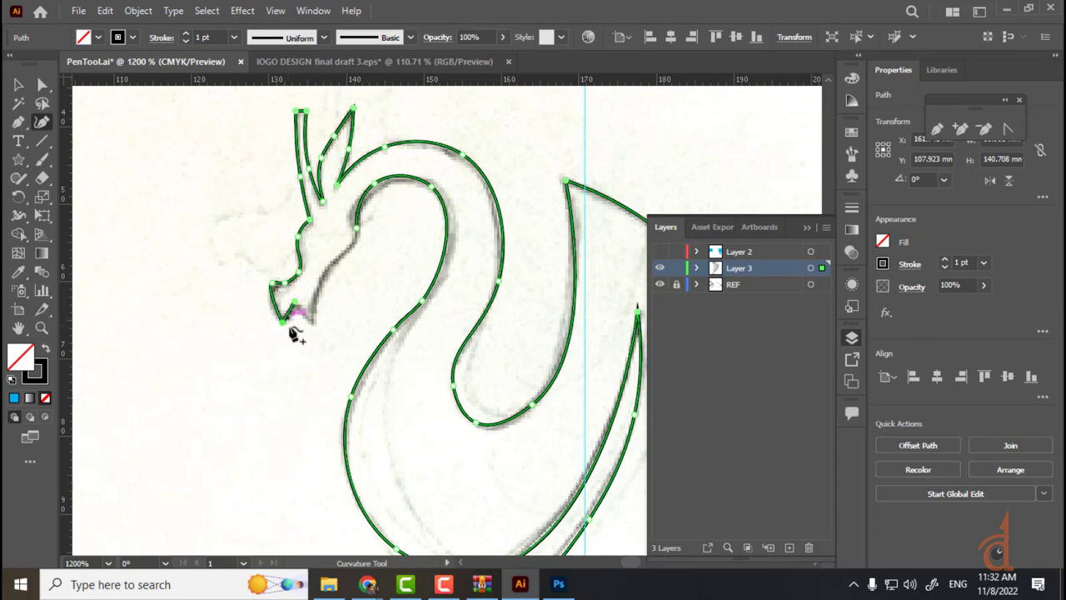
left_click(313, 320)
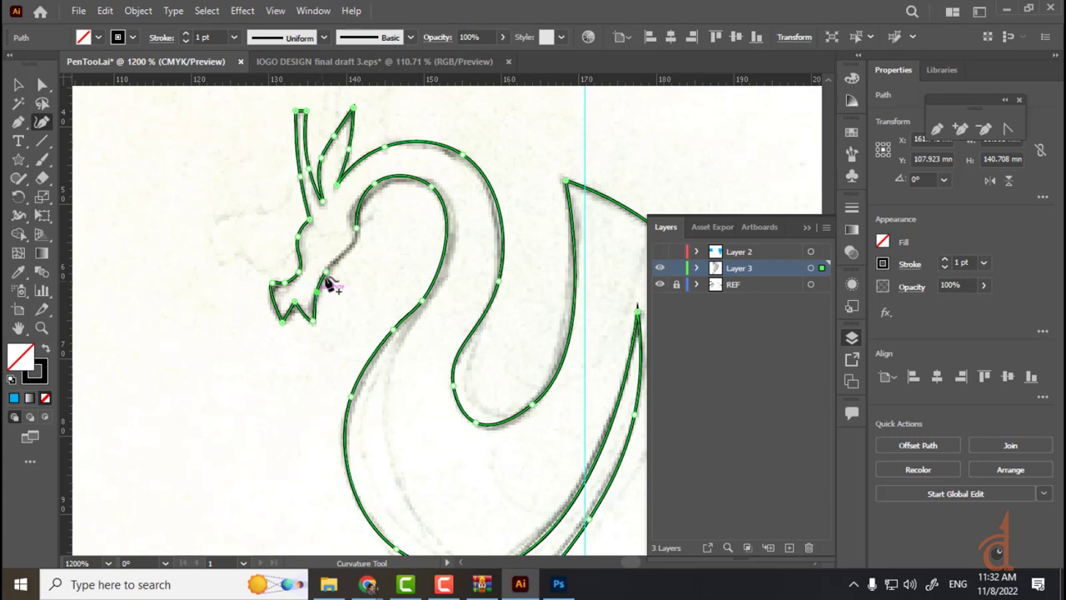
left_click(358, 231)
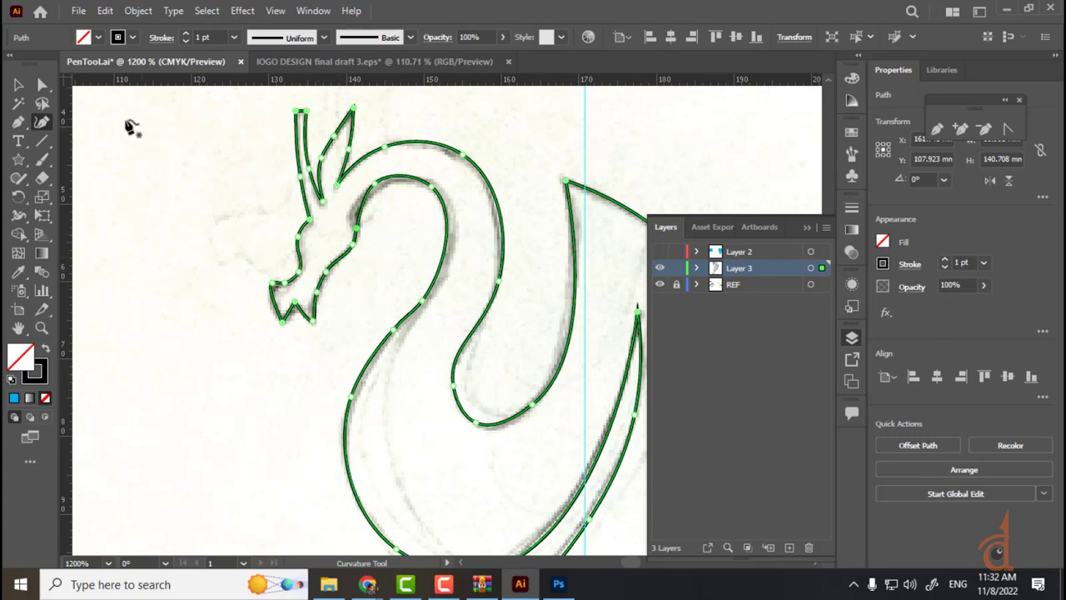
- Deselect the finished dragon outline with the Selection tool and hide the REF layer
left_click(18, 84)
scroll(402, 366, "down", 3)
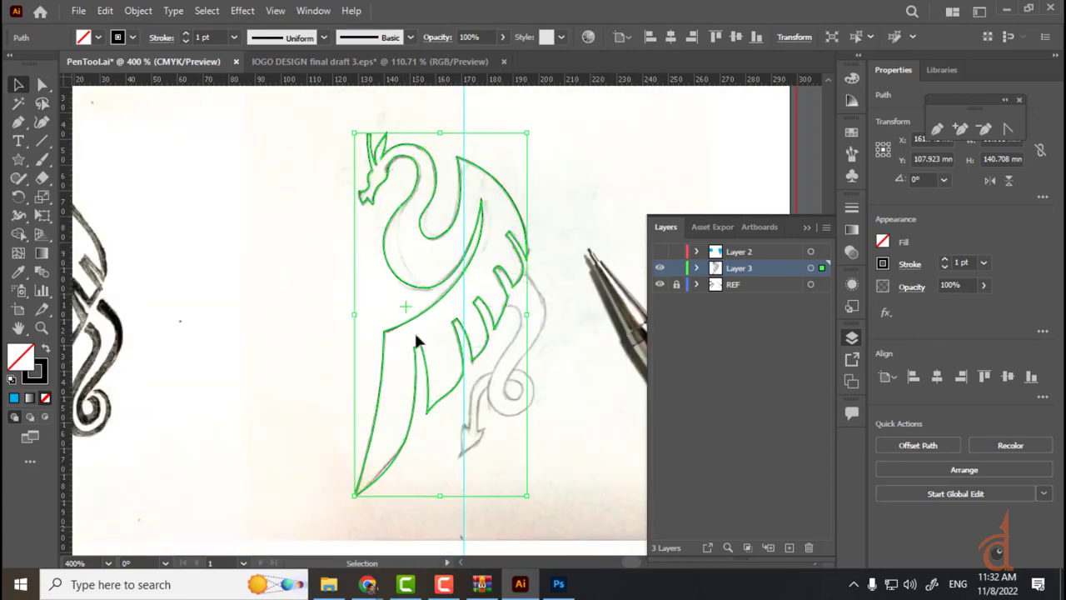
left_click(594, 226)
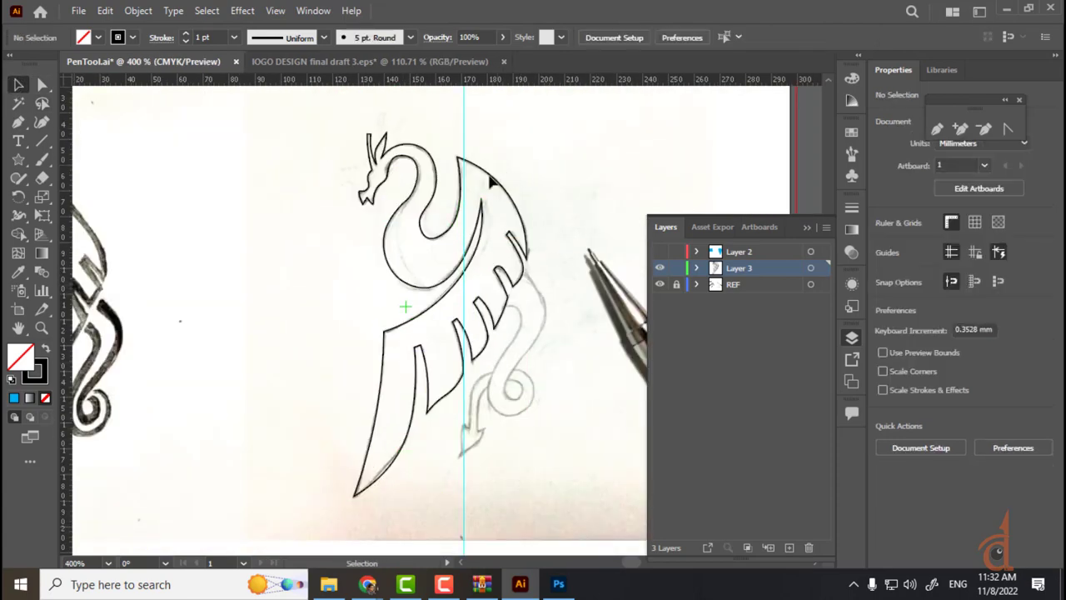
left_click(660, 285)
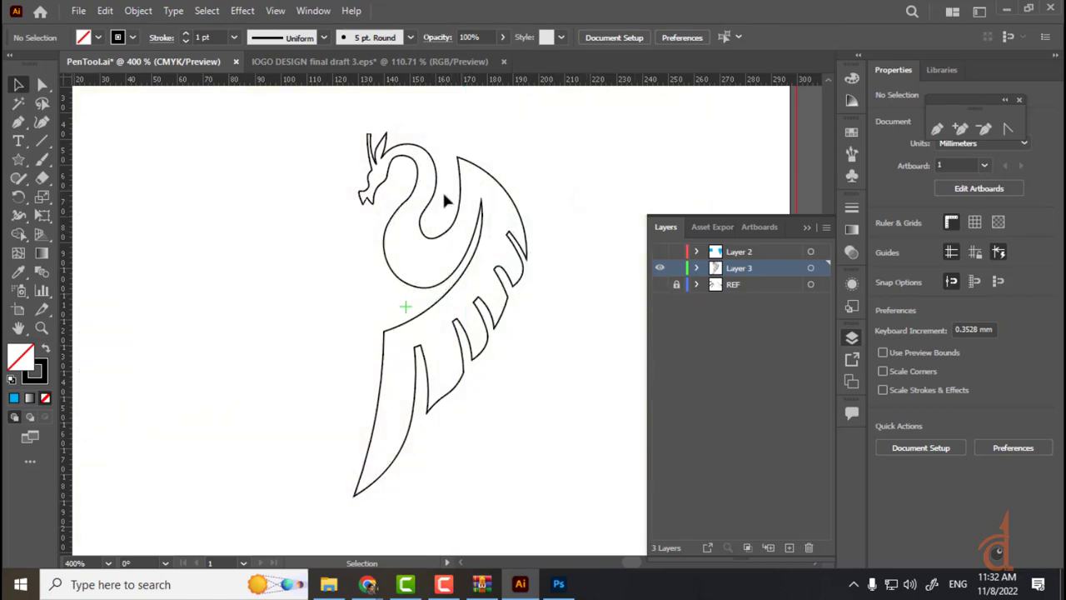
- Try to choose a brown fill swatch for the dragon outline
left_click(97, 38)
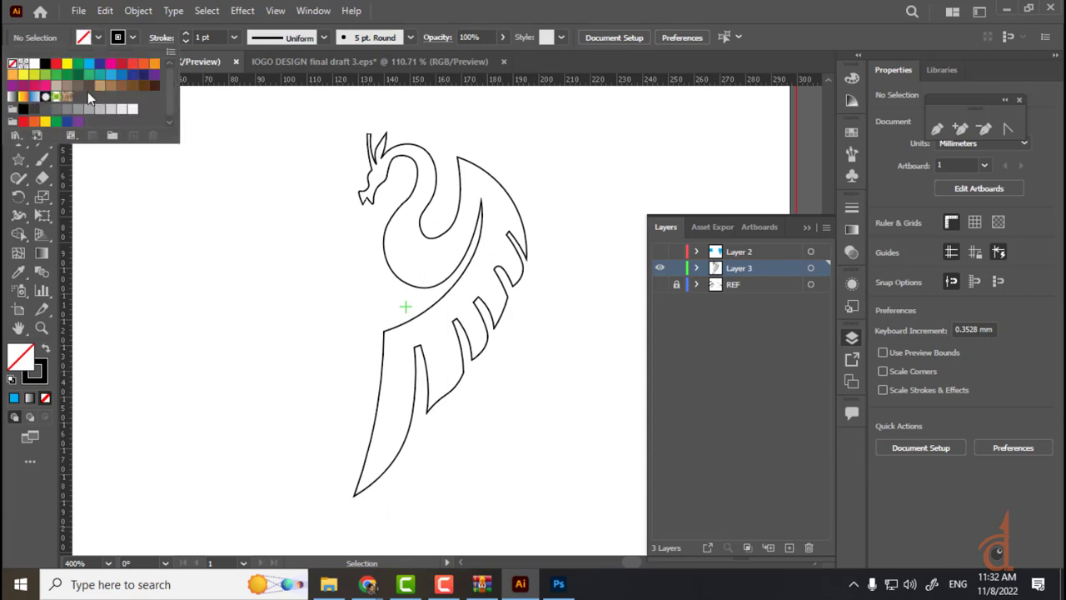
left_click(120, 84)
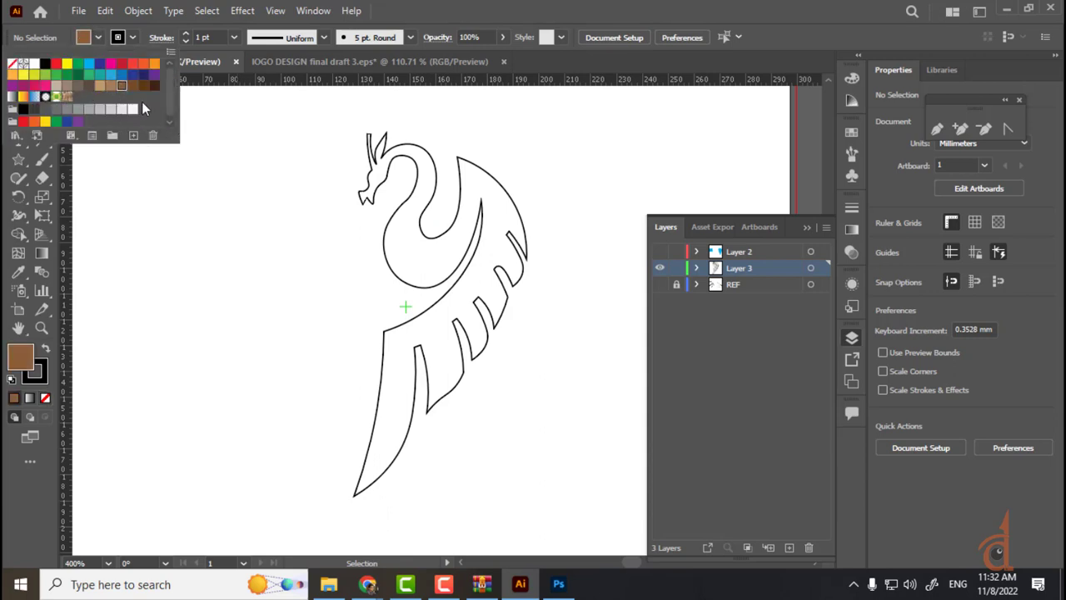
left_click(134, 85)
left_click(384, 155)
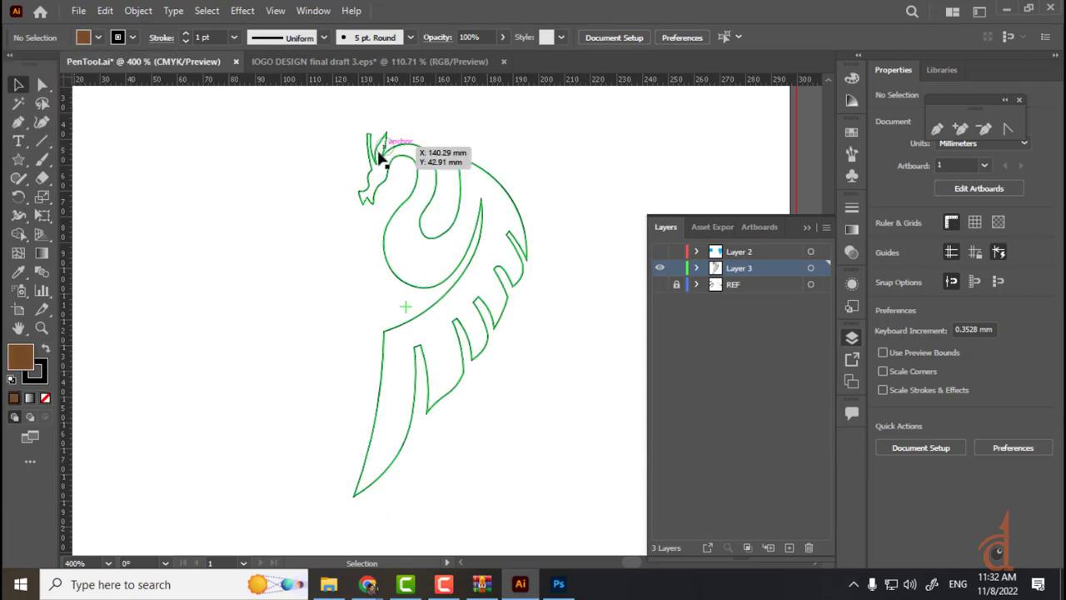
left_click(97, 38)
left_click(212, 176)
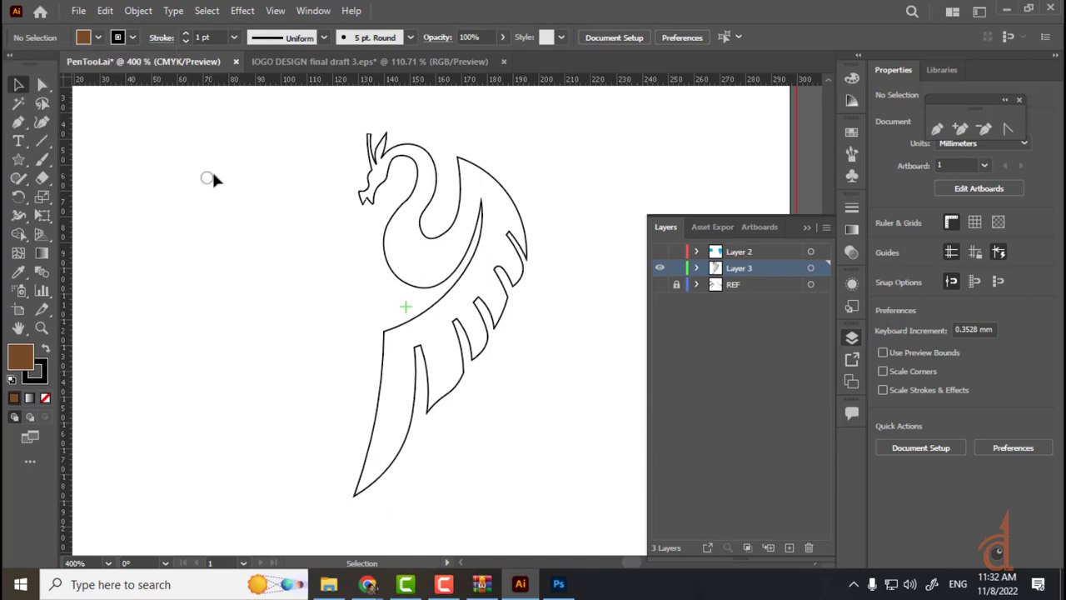
- Fill the closed dragon outline with the brown swatch and deselect it
left_click(382, 144)
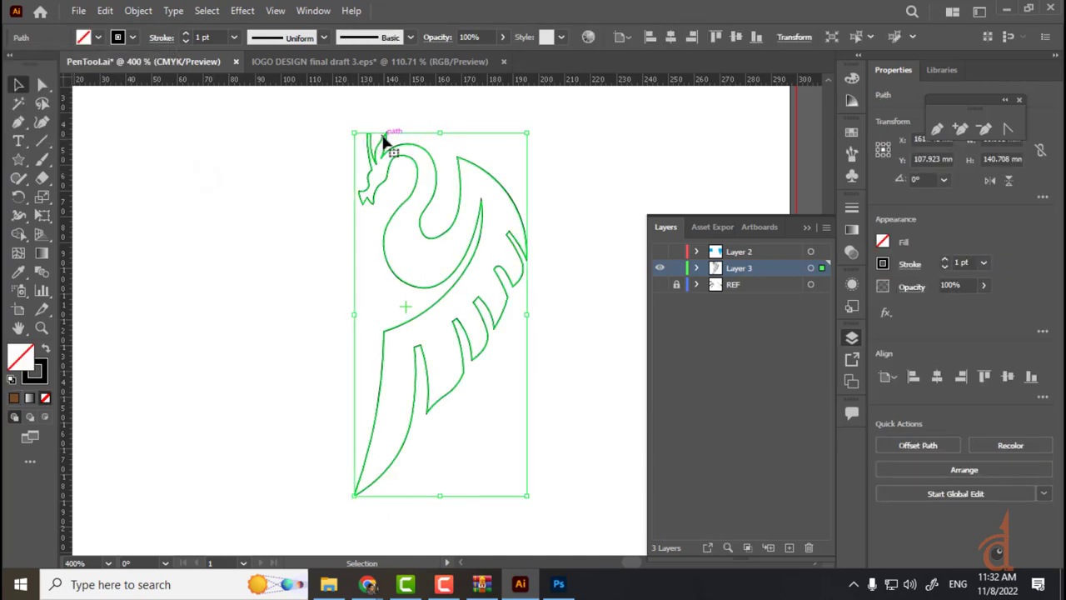
left_click(98, 39)
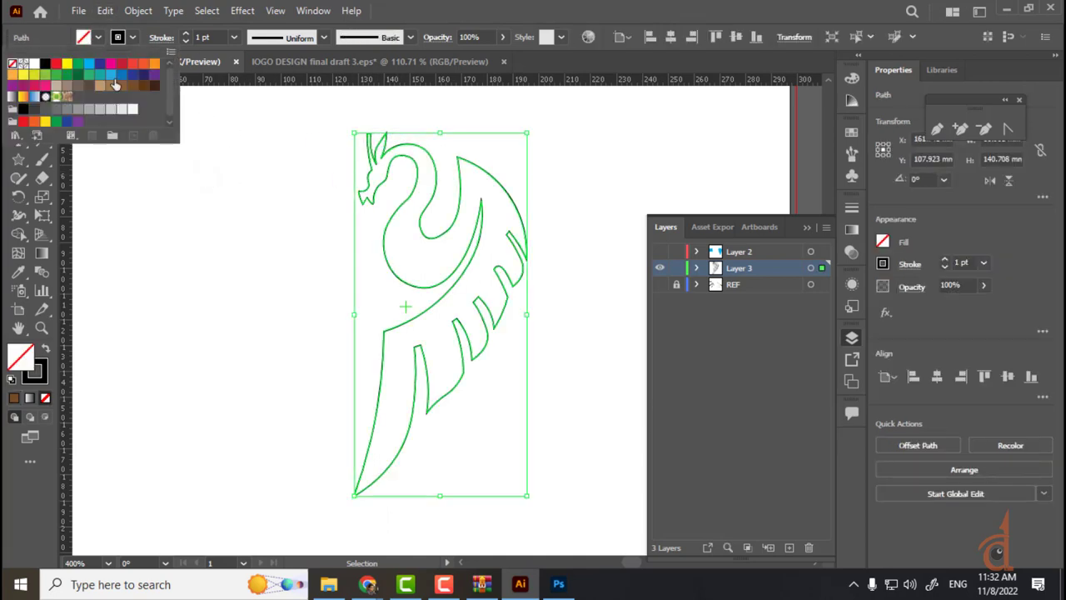
left_click(134, 88)
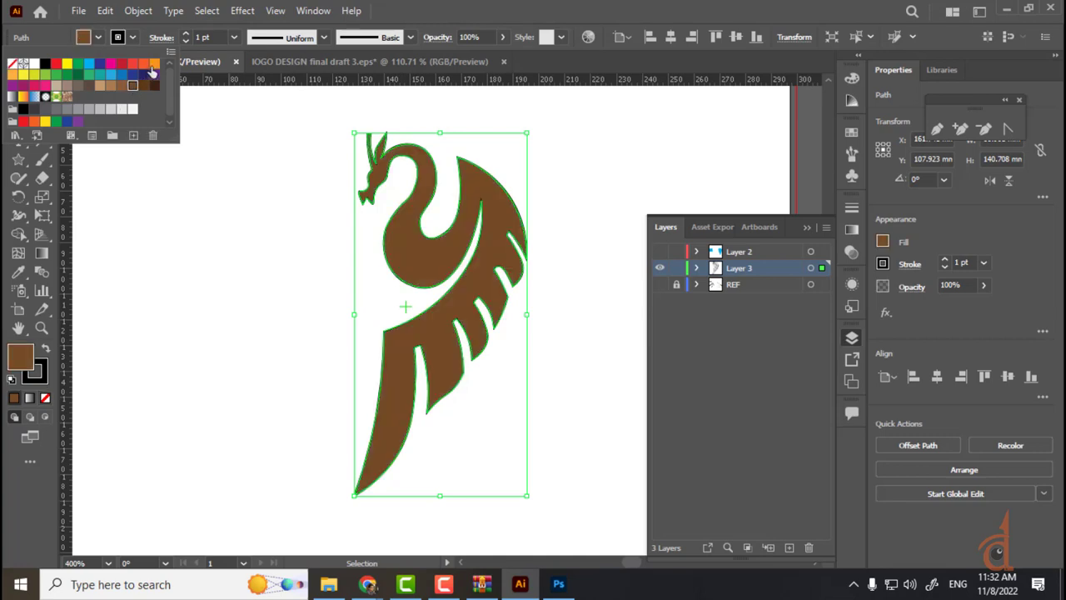
left_click(620, 158)
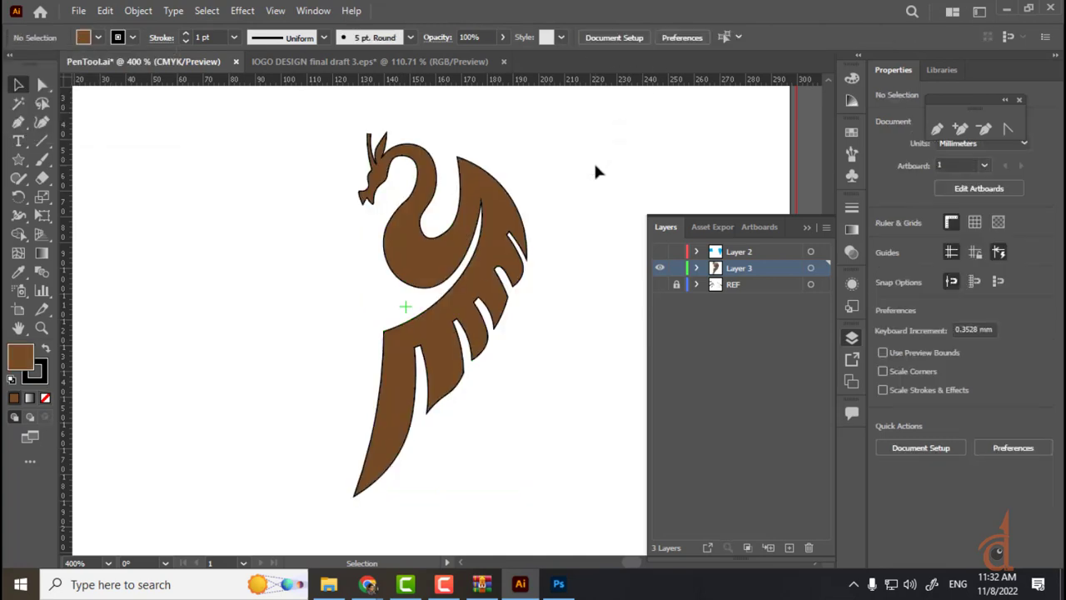
- Remove the stroke from the brown dragon shape by setting it to None, and deselect the shape
left_click(405, 271)
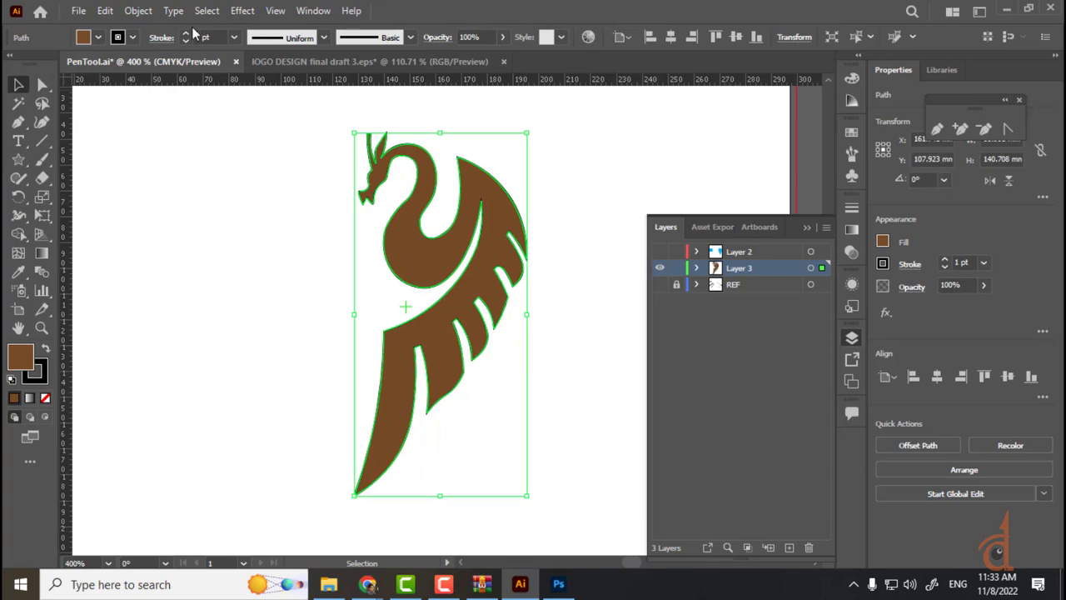
left_click(132, 37)
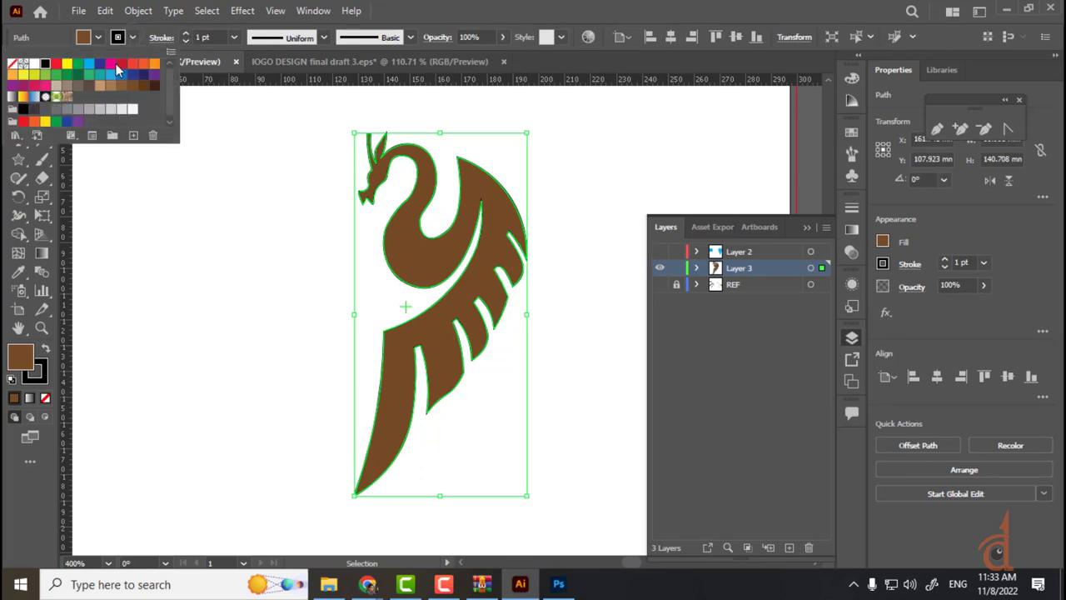
left_click(13, 63)
left_click(549, 131)
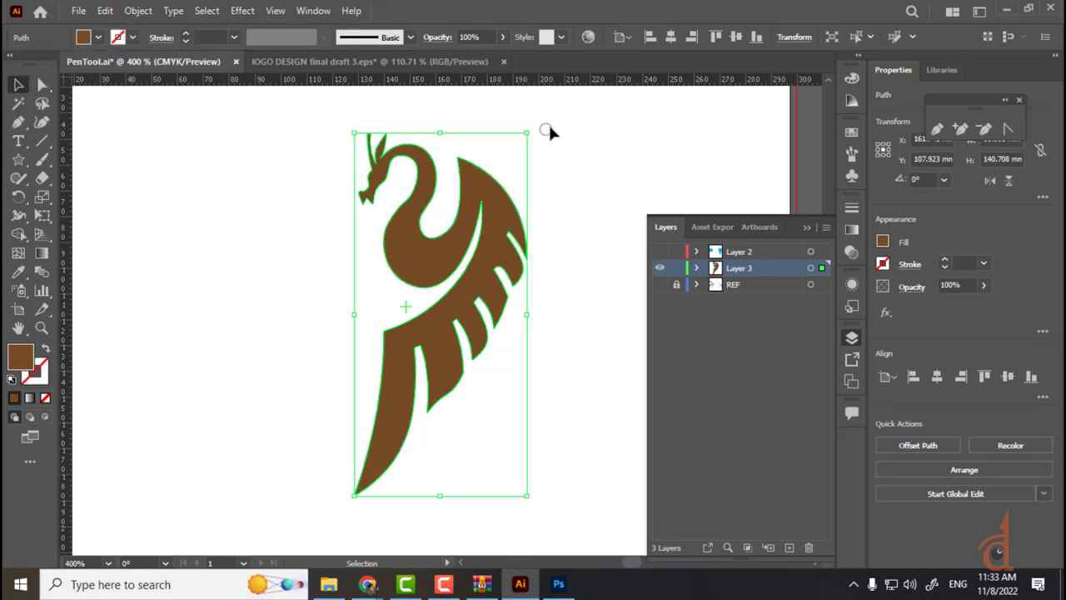
left_click(557, 140)
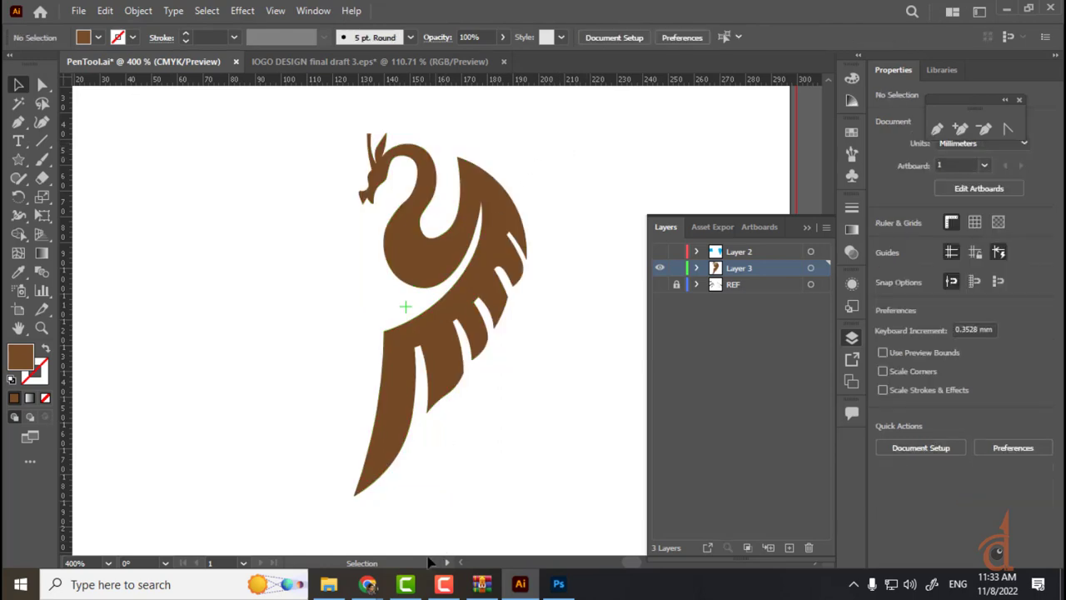
- Switch to the Google Meet call in Chrome, review the participants list, and return to Illustrator
mouse_move(367, 584)
left_click(275, 534)
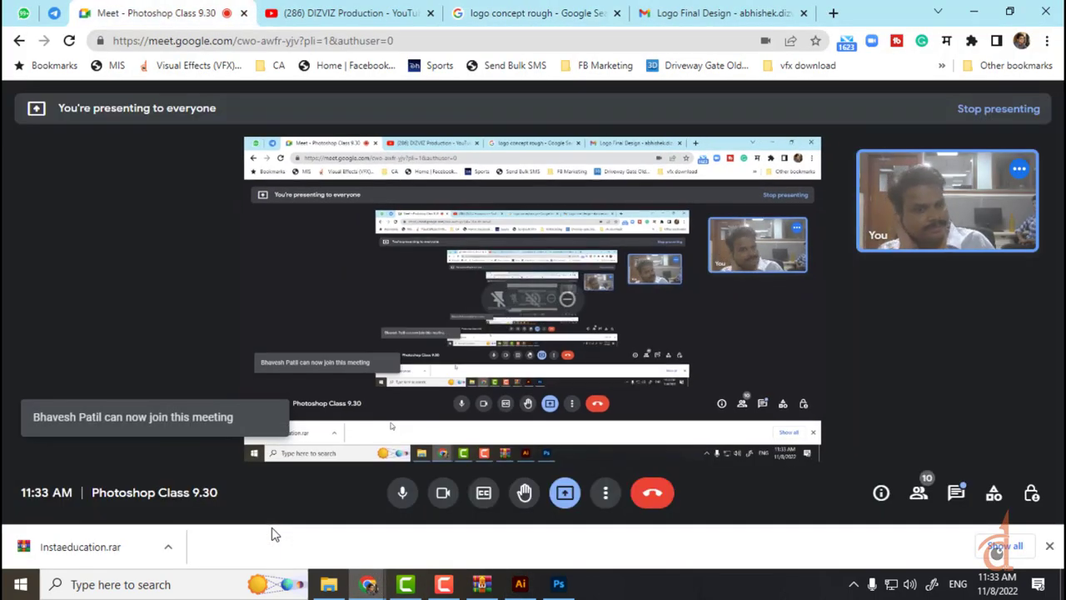
left_click(919, 492)
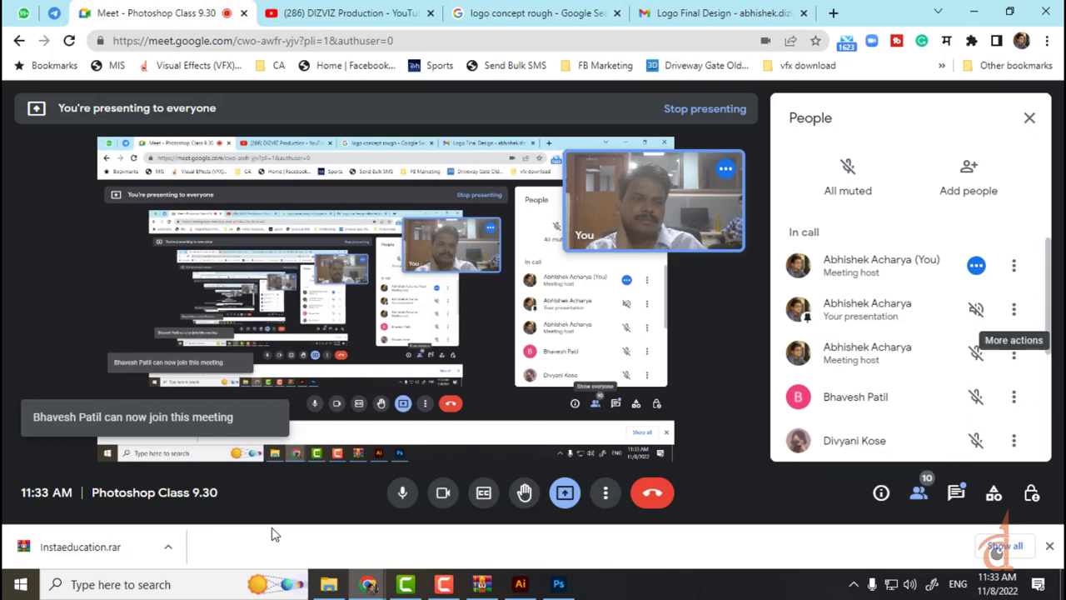
scroll(917, 337, "down", 3)
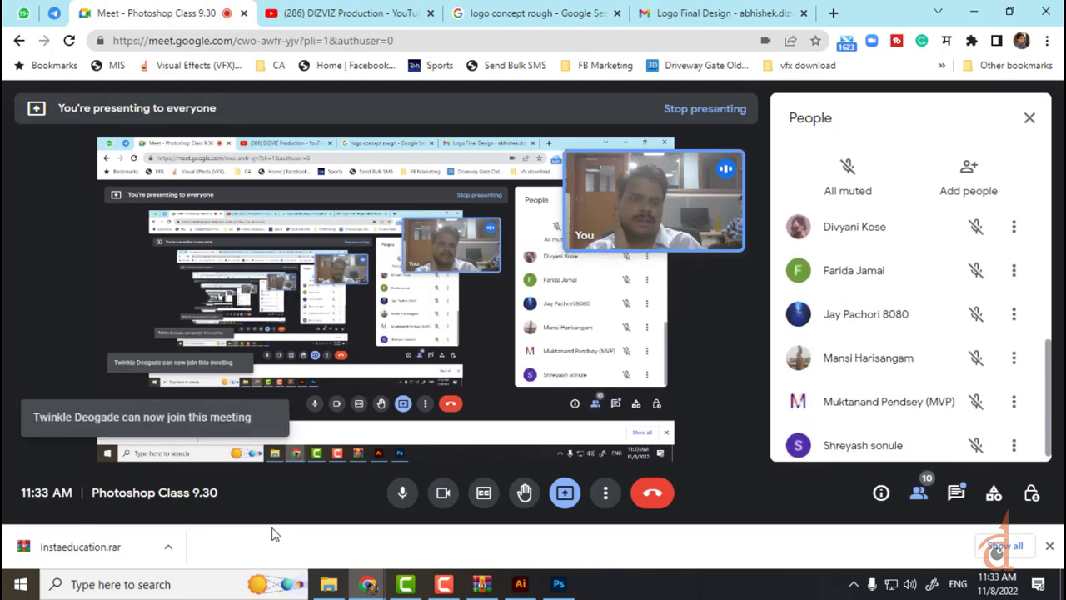
scroll(916, 337, "up", 3)
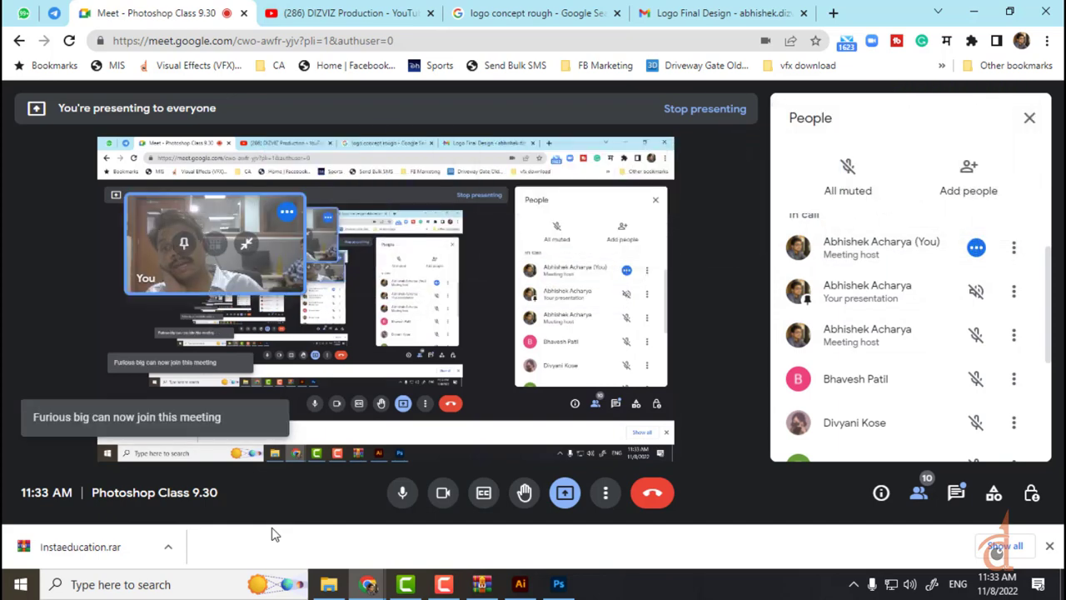
left_click(520, 584)
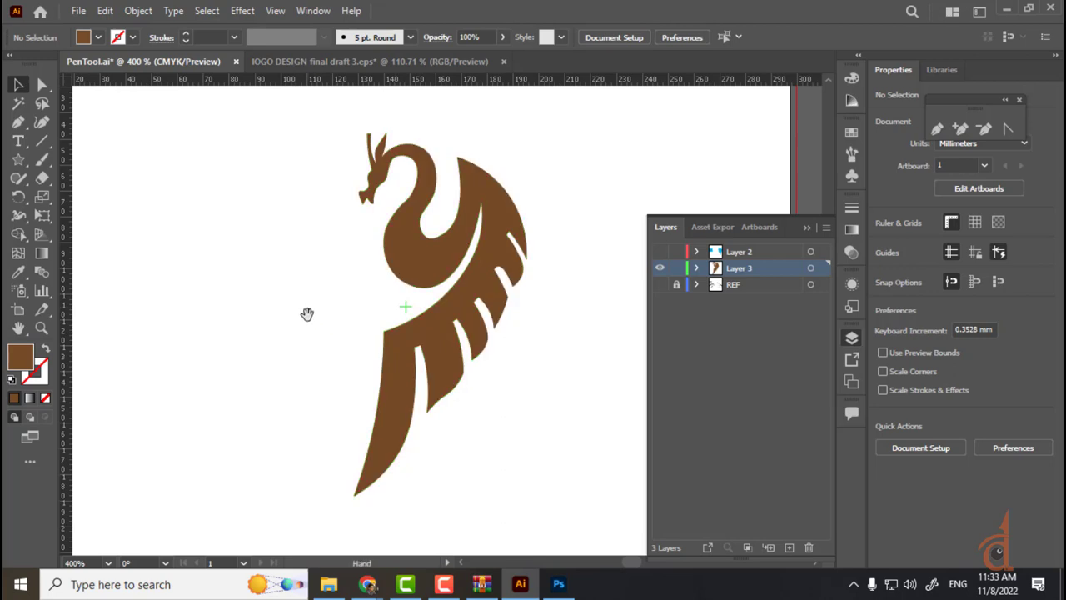
- Reshape the inner curve of the dragon's neck with the Curvature tool by moving its two anchor points up and outward
left_click_drag(305, 311, 451, 286)
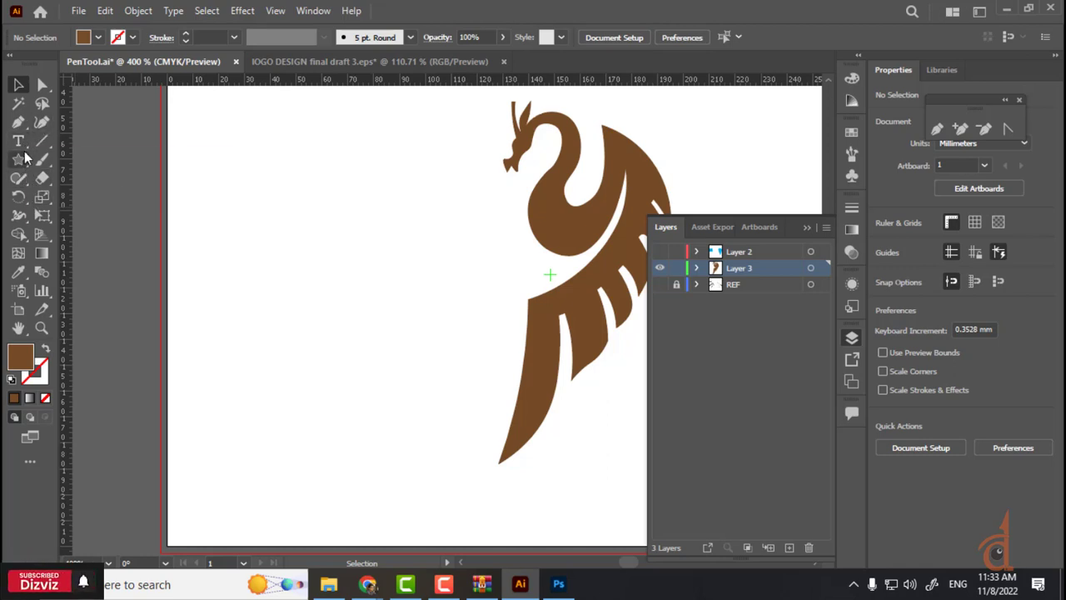
left_click(550, 207)
key("ctrl+equal")
key("ctrl+equal")
key("ctrl+equal")
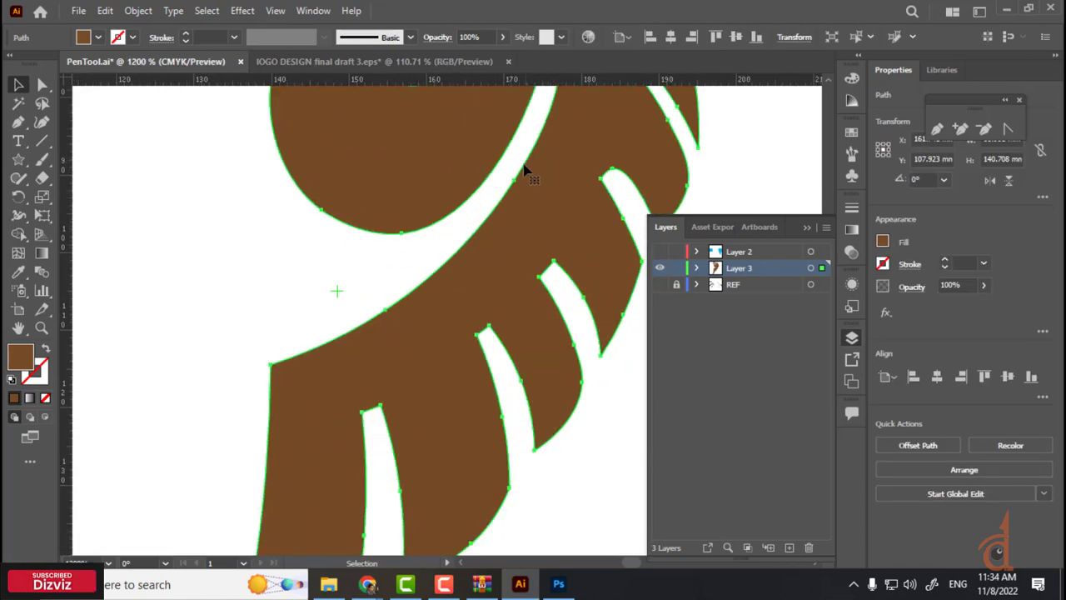
left_click_drag(423, 156, 430, 393)
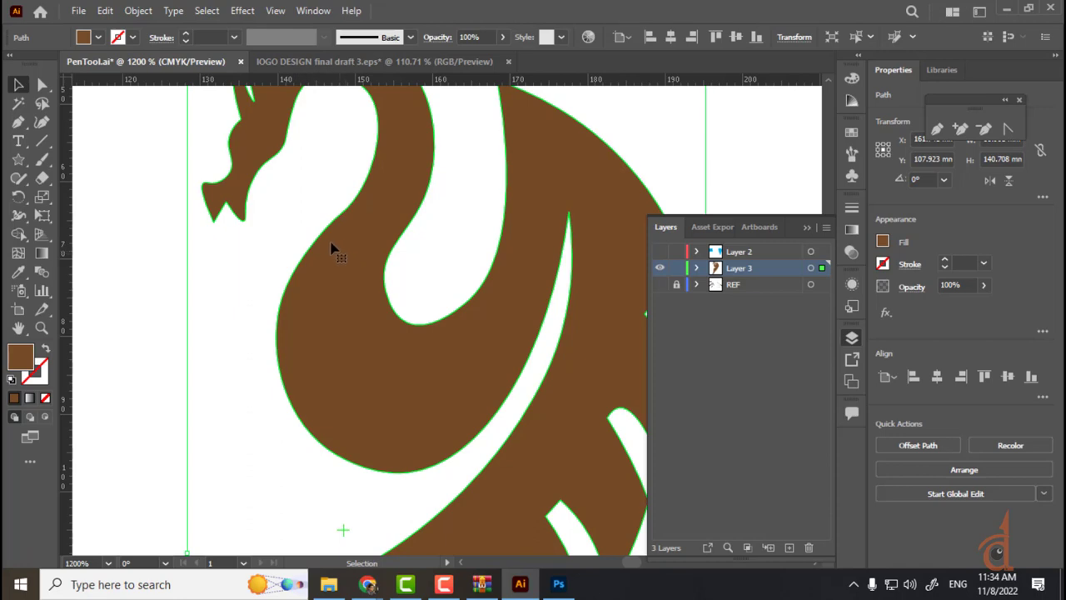
left_click(43, 123)
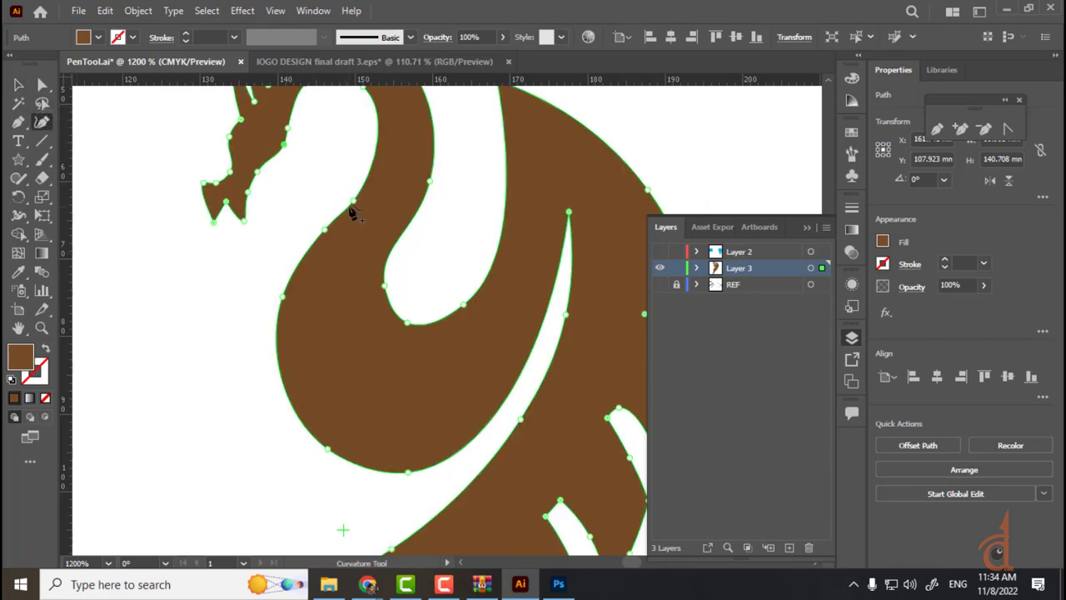
left_click_drag(356, 199, 379, 148)
scroll(353, 305, "up", 2)
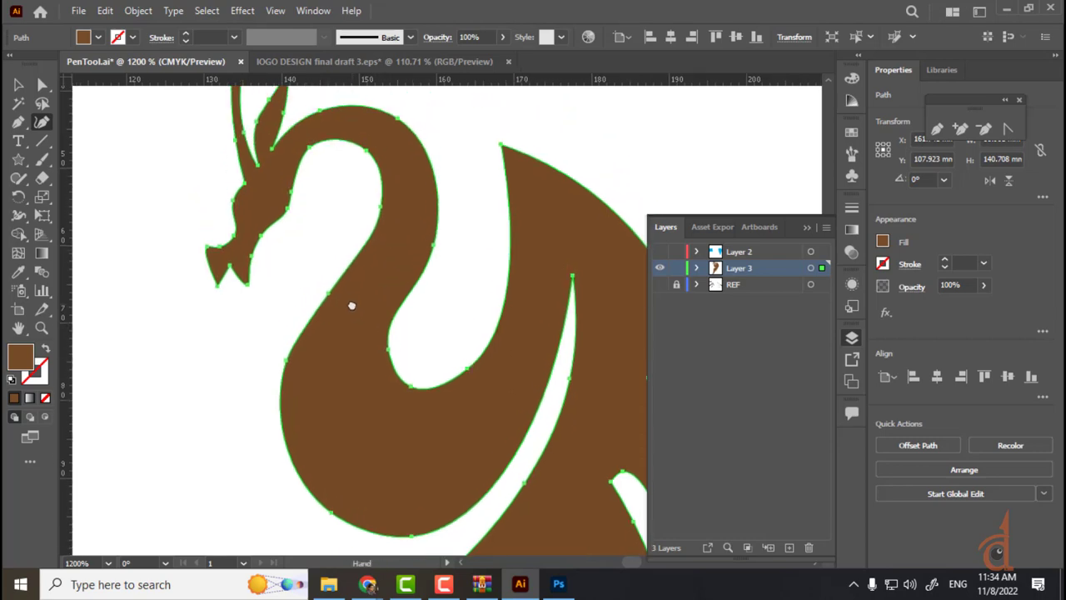
mouse_move(330, 291)
left_mouse_down()
mouse_move(340, 303)
mouse_move(312, 283)
mouse_move(310, 293)
left_mouse_up()
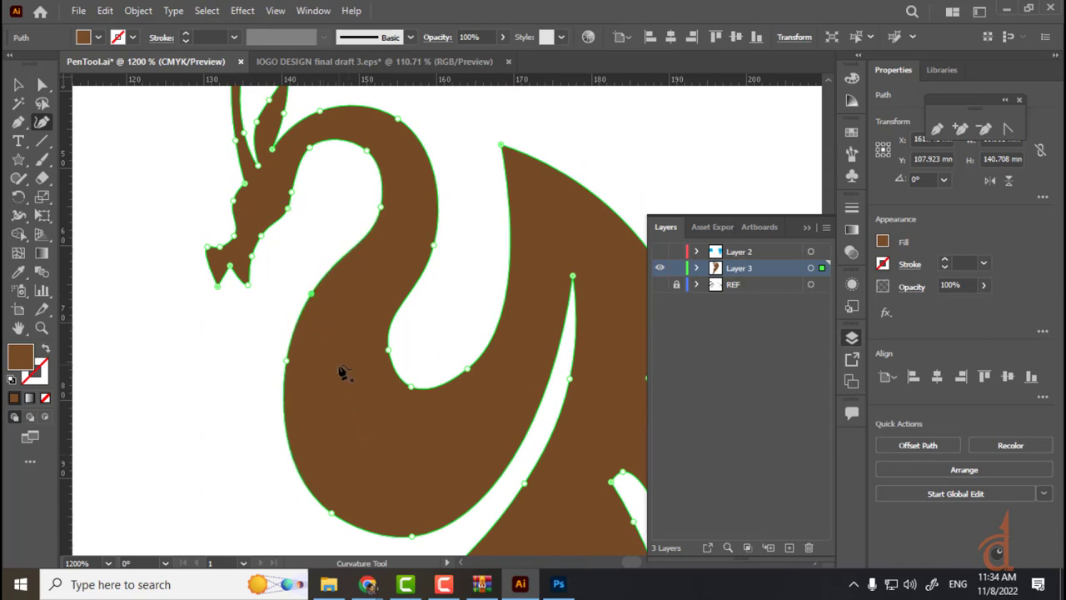
- Round the outer edge of the third wing feather from the top by pushing its anchor outward and deleting the corner anchor above it
left_click_drag(462, 383, 317, 283)
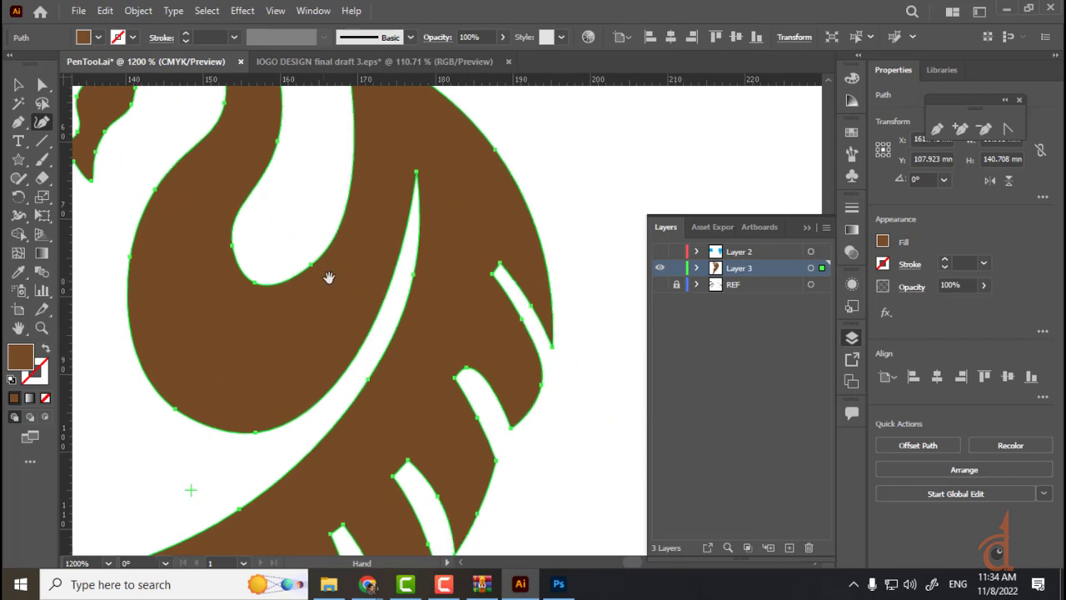
left_click_drag(389, 391, 419, 236)
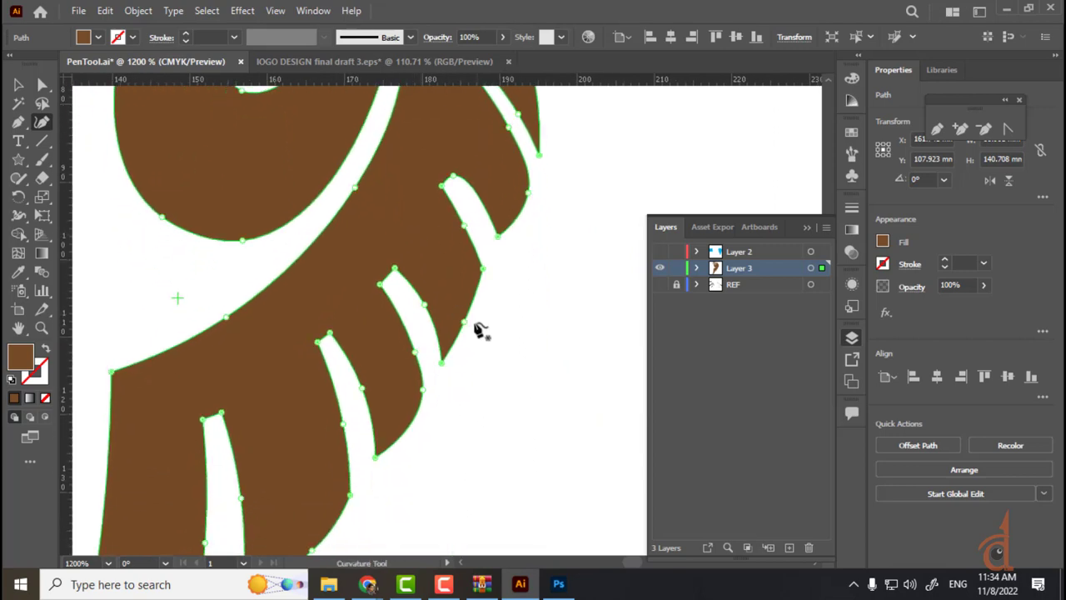
left_click_drag(465, 324, 487, 309)
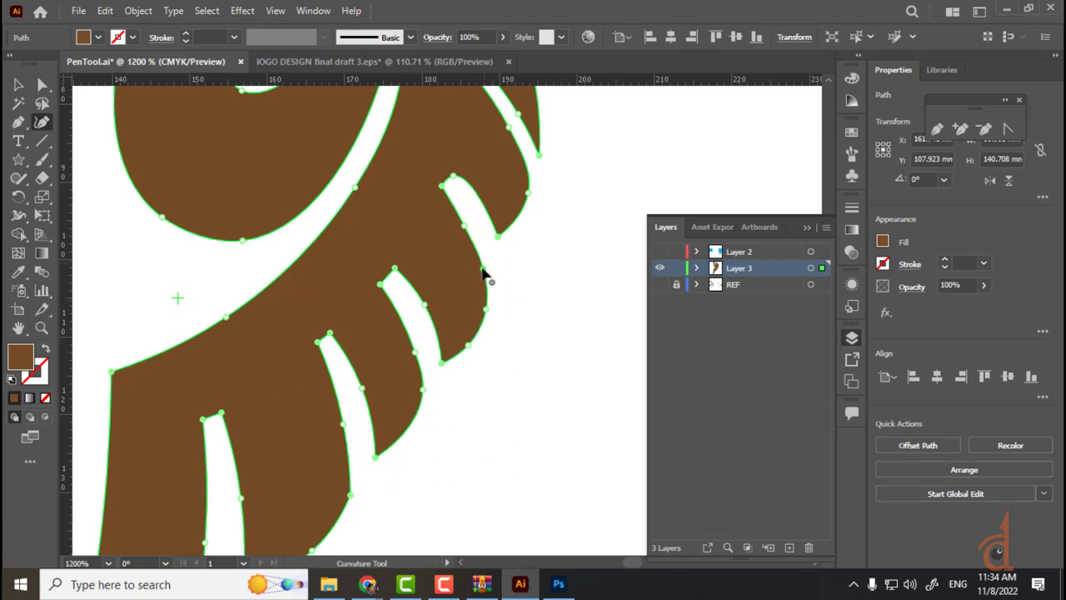
left_click_drag(525, 254, 498, 265)
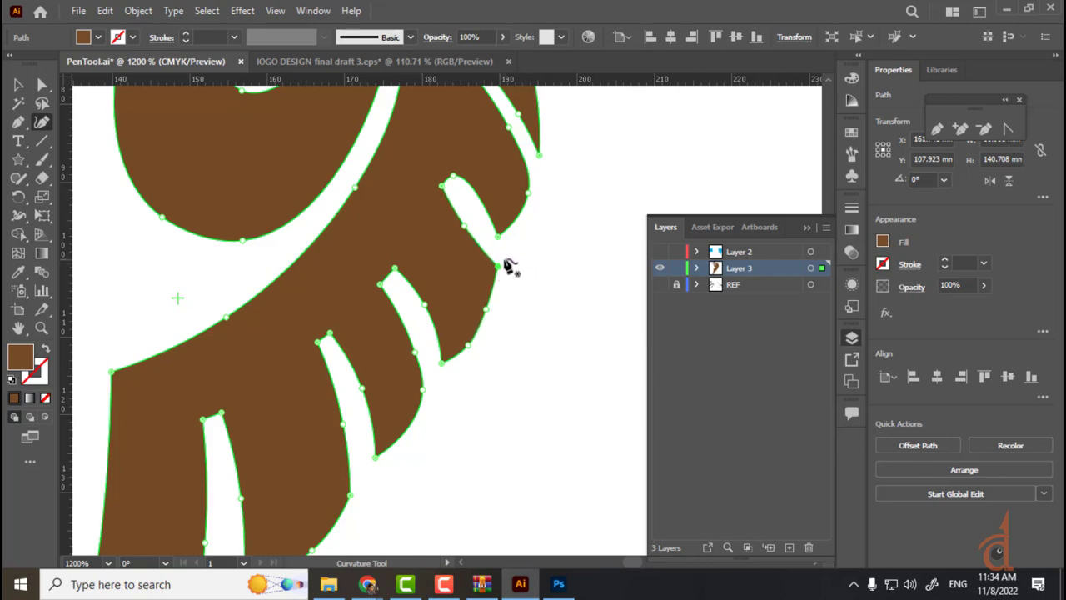
key("Delete")
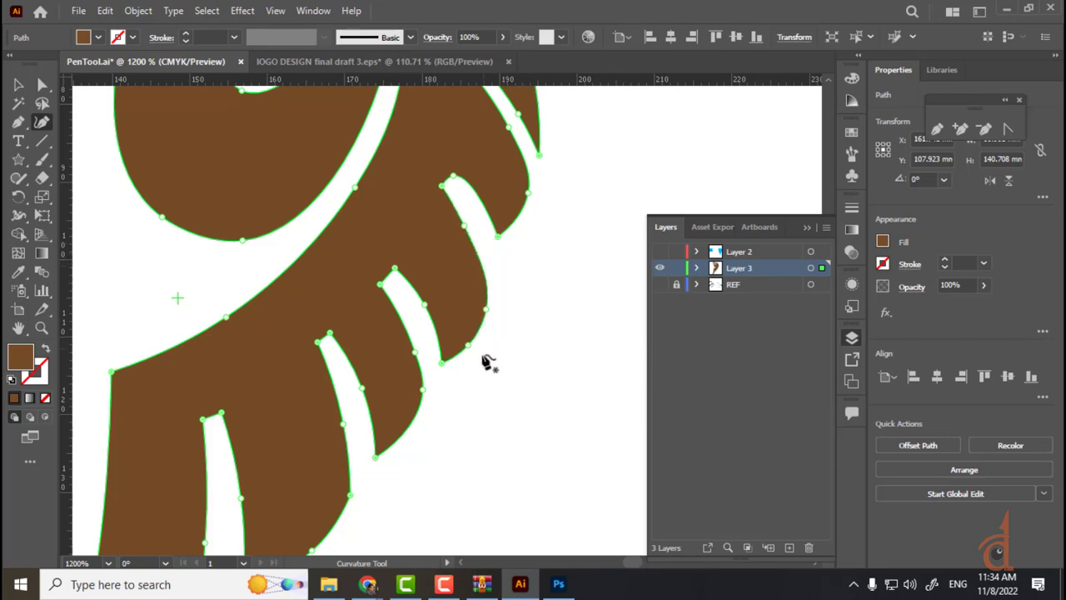
scroll(489, 362, "down", 2)
left_click(508, 345)
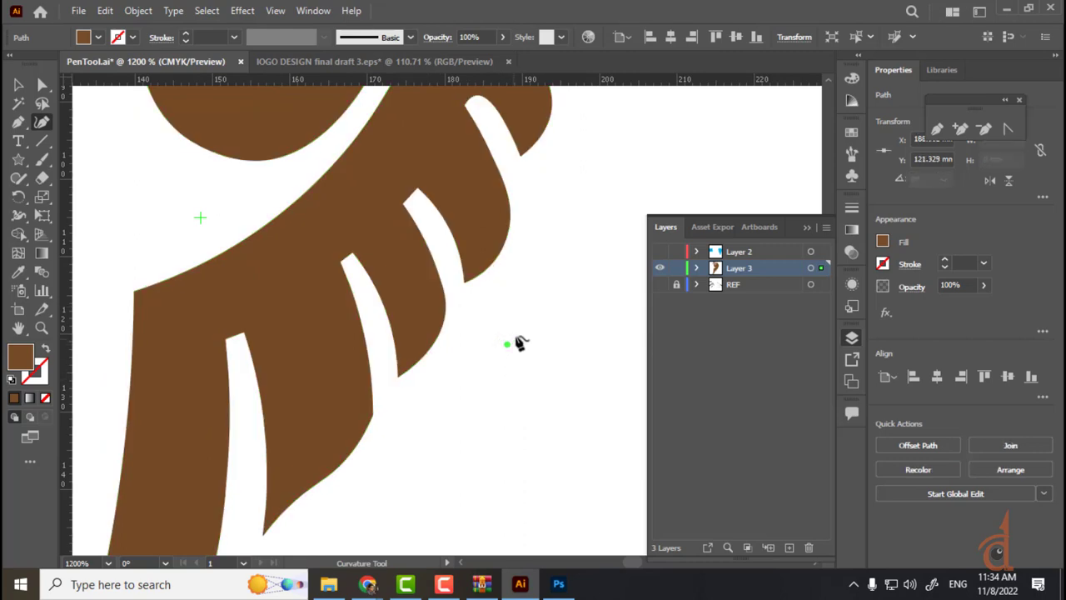
key("space")
left_click_drag(539, 284, 505, 400)
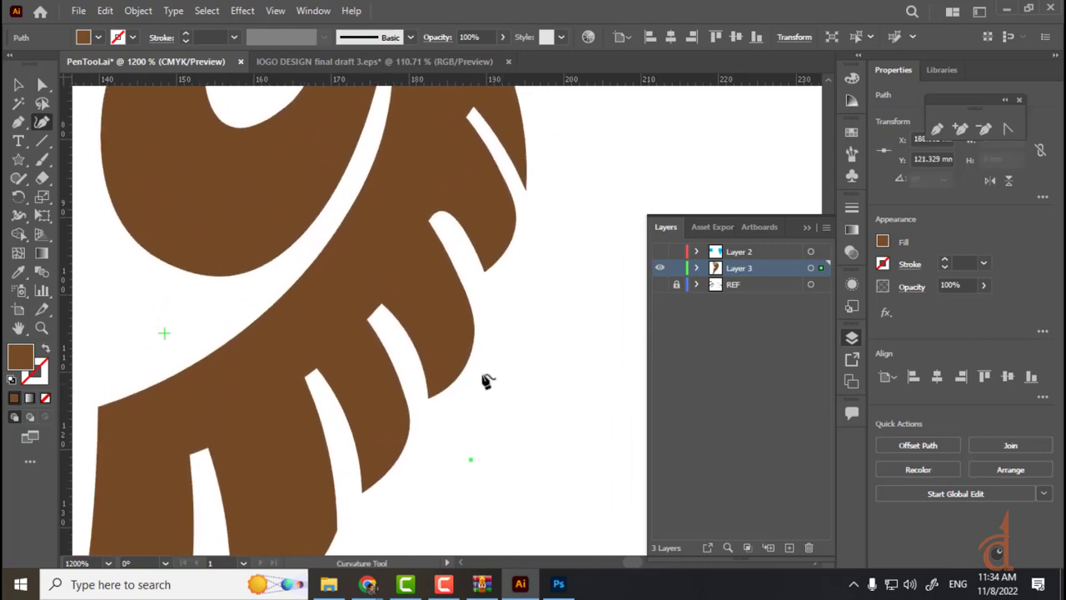
left_click(443, 187)
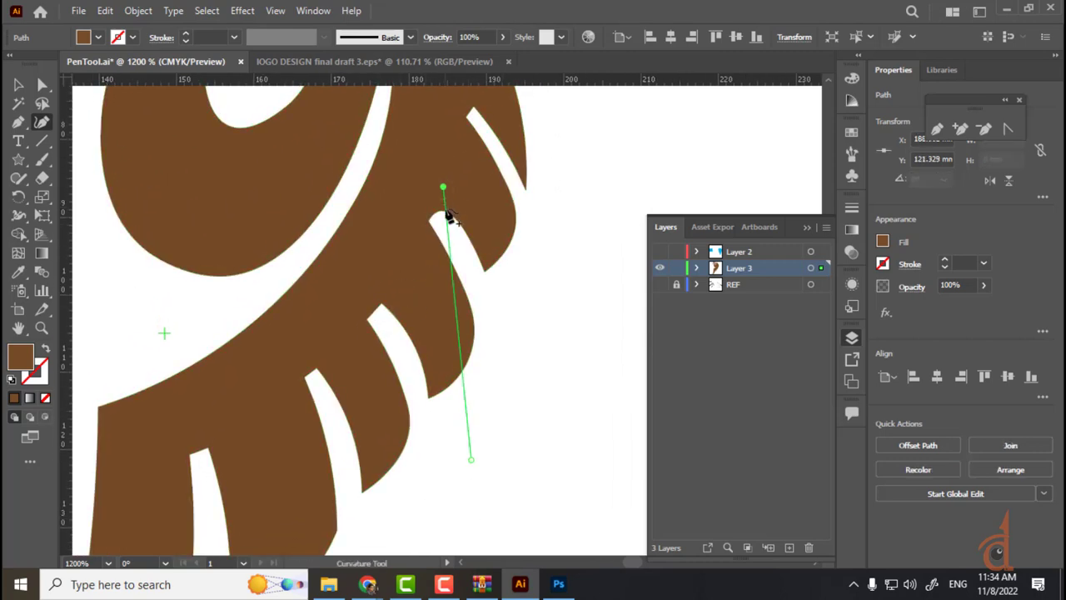
key("ctrl+z")
left_click(27, 86)
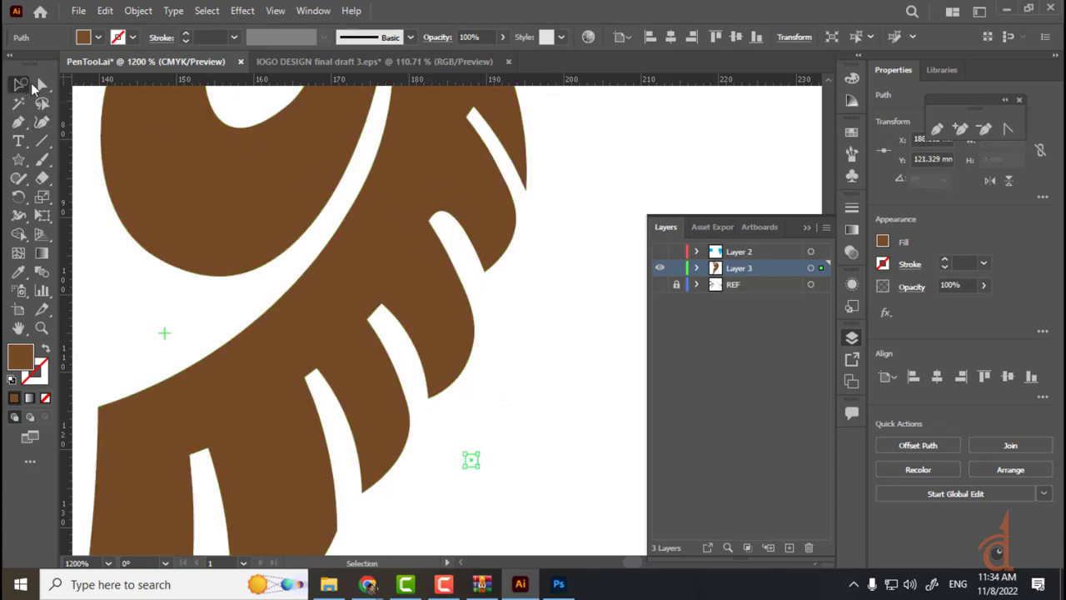
left_click(501, 292)
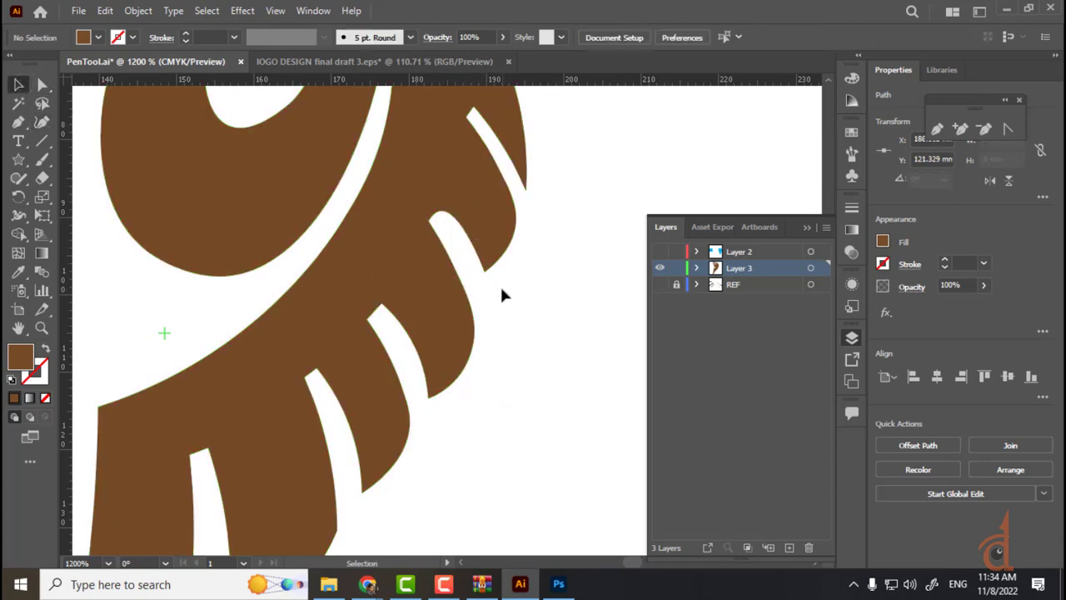
- Reselect the dragon, curve the second feather's underside by moving its middle anchor up with the Curvature tool, and deselect the shape
left_click(493, 209)
left_click(42, 122)
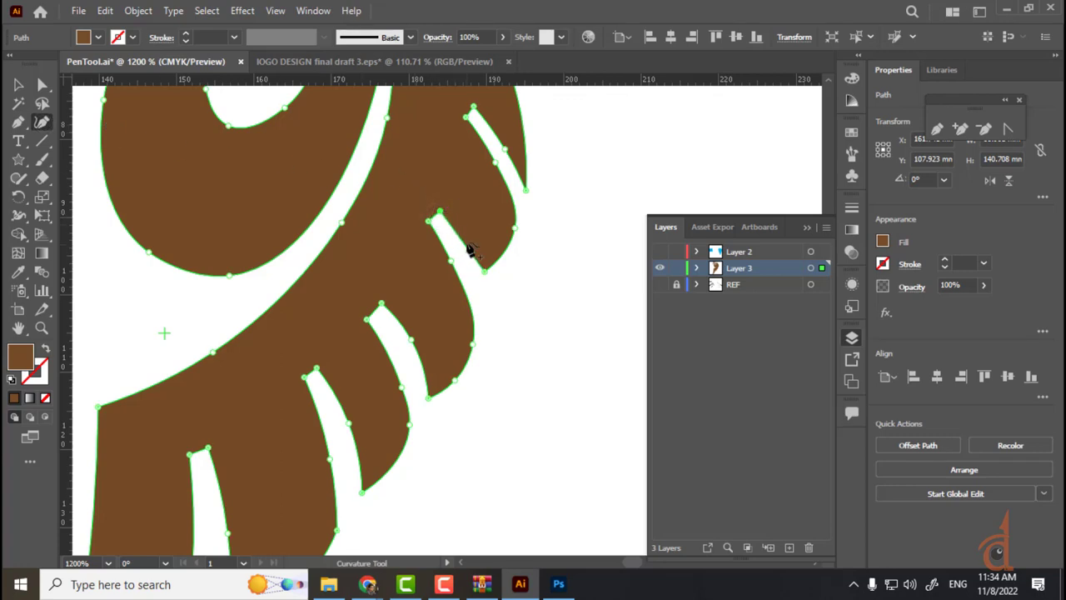
left_click_drag(465, 247, 463, 226)
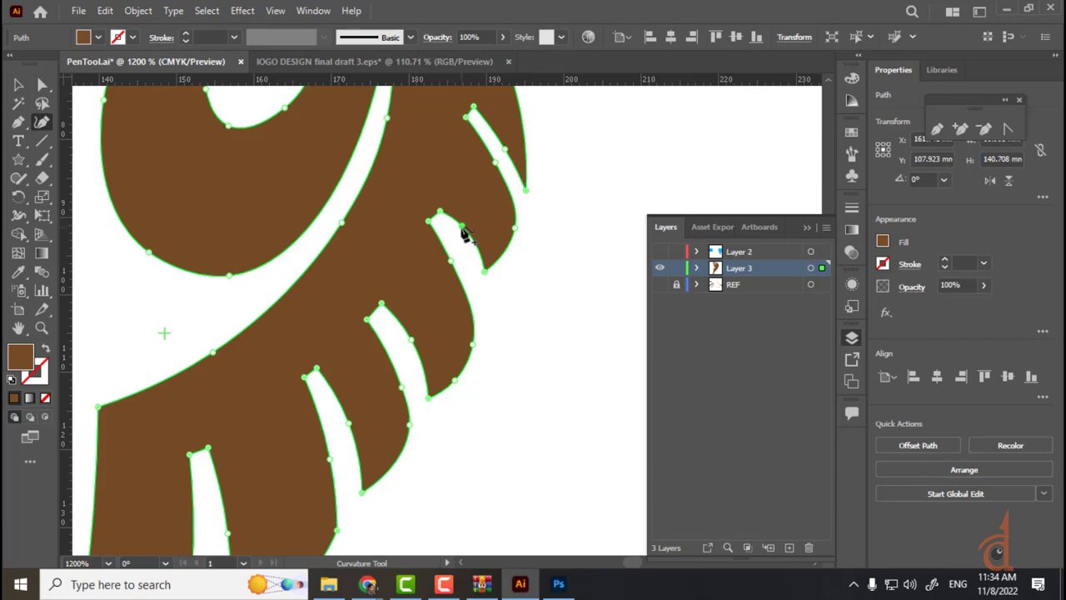
key("v")
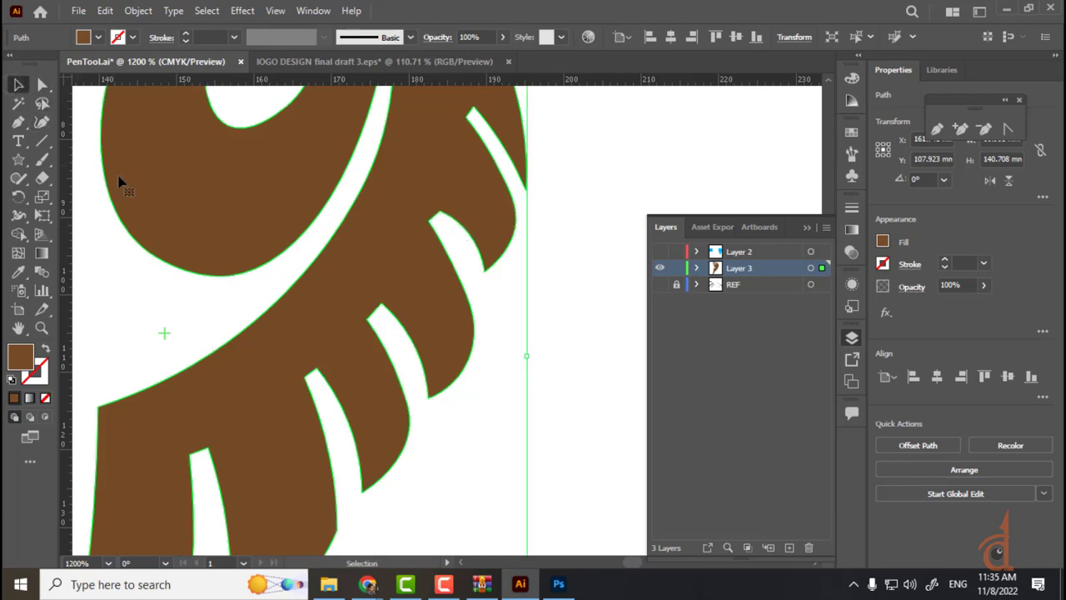
key("ctrl+minus")
key("ctrl+minus")
key("ctrl+minus")
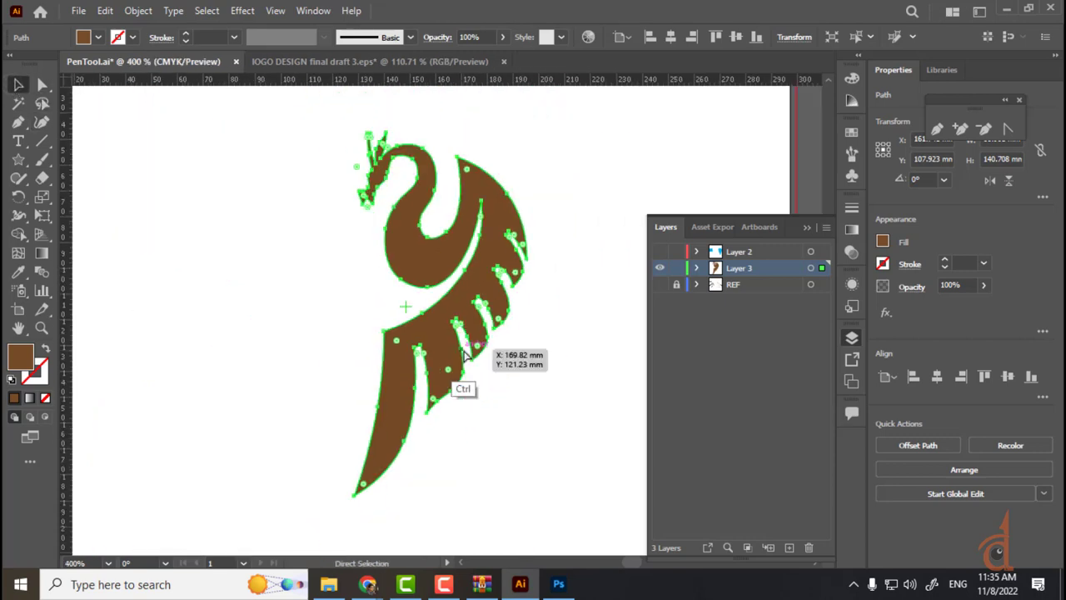
left_click(562, 203)
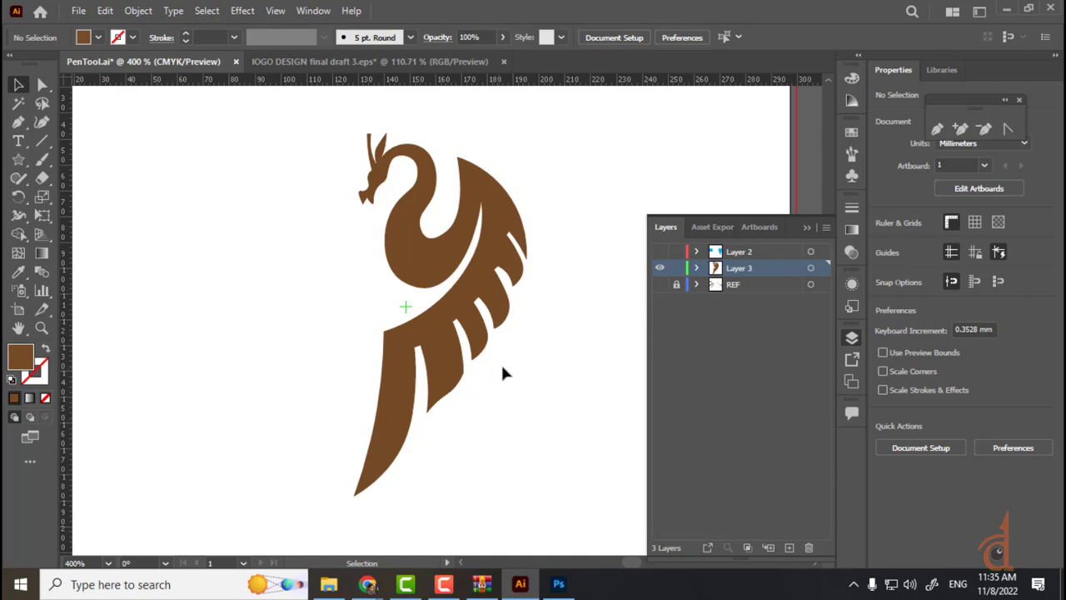
- Show the REF sketch and hide Layer 3, and add a new layer above it with the Curvature tool ready at the tail
left_click(661, 285)
left_click(661, 267, "ctrl")
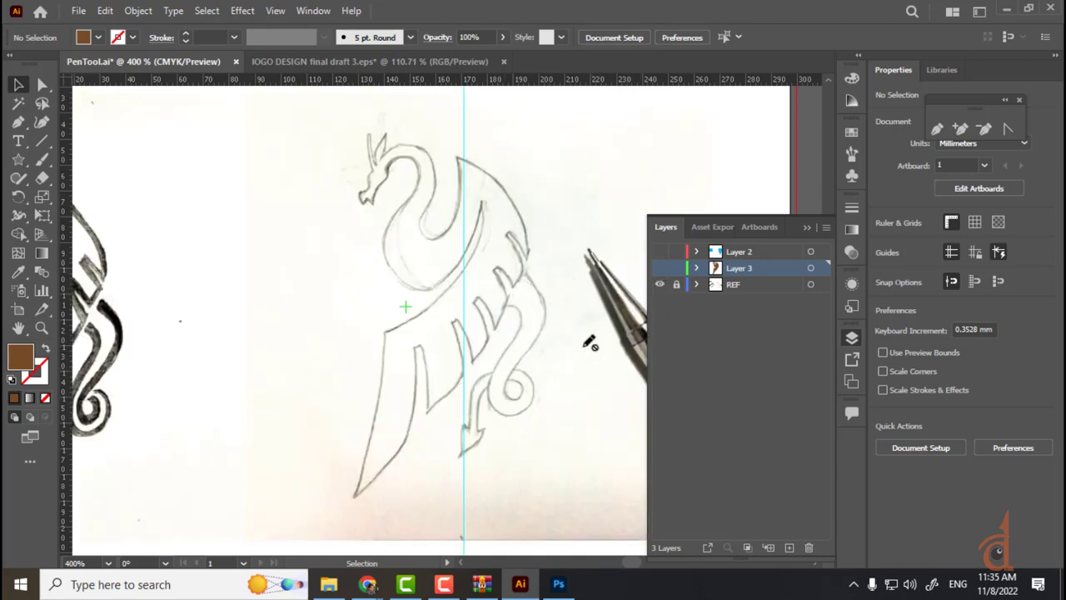
left_click_drag(561, 315, 495, 275)
key("ctrl+plus")
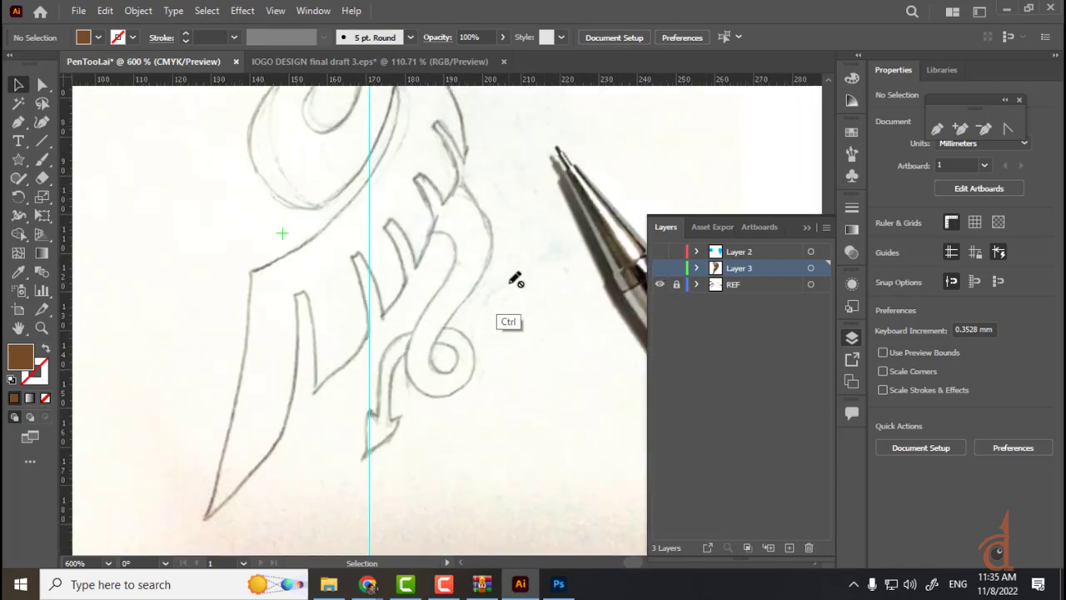
key("ctrl+plus")
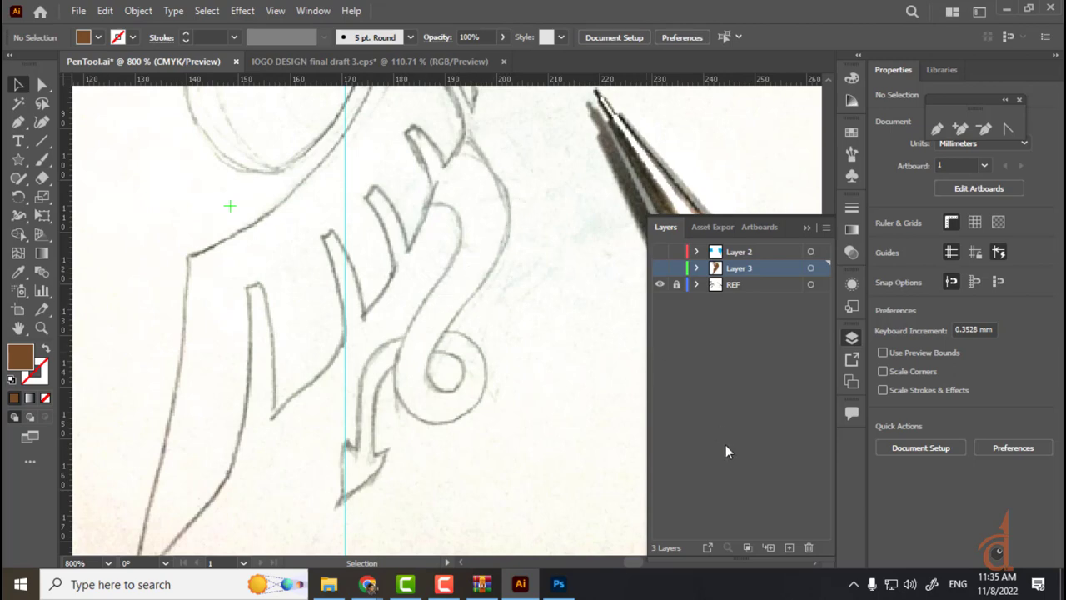
left_click(789, 547)
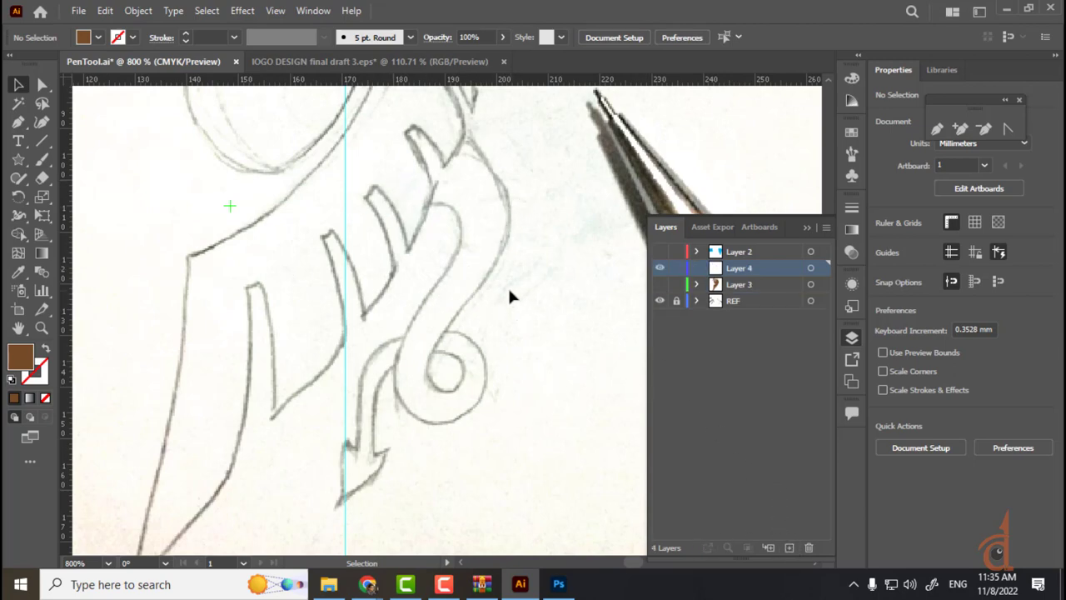
left_click(42, 123)
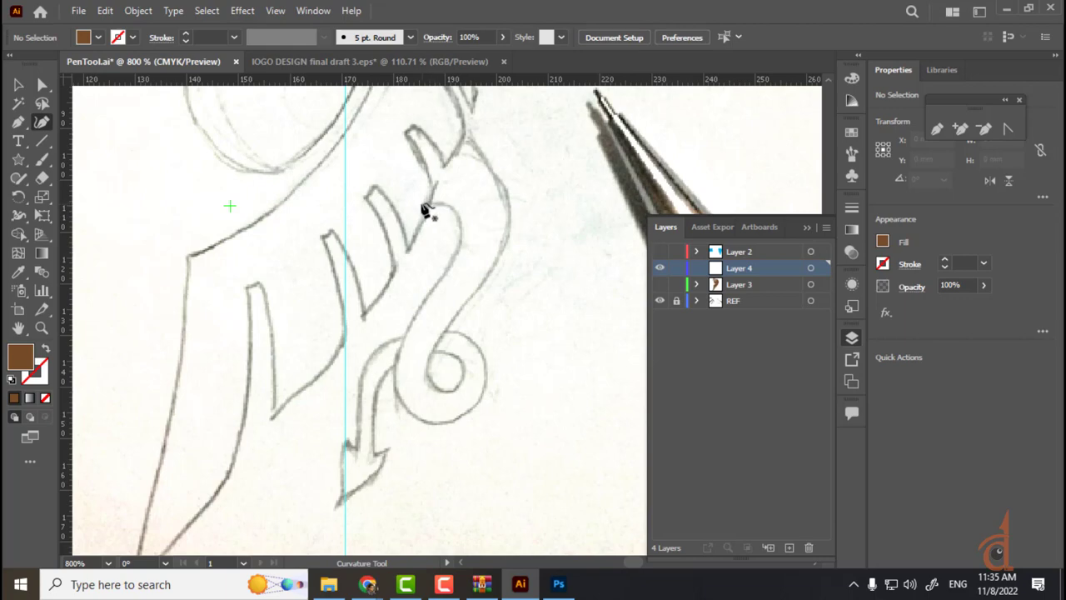
- Trace the tail from its base beneath the wing down its inner edge and around the outside of the coil with the Curvature tool
left_click(414, 200)
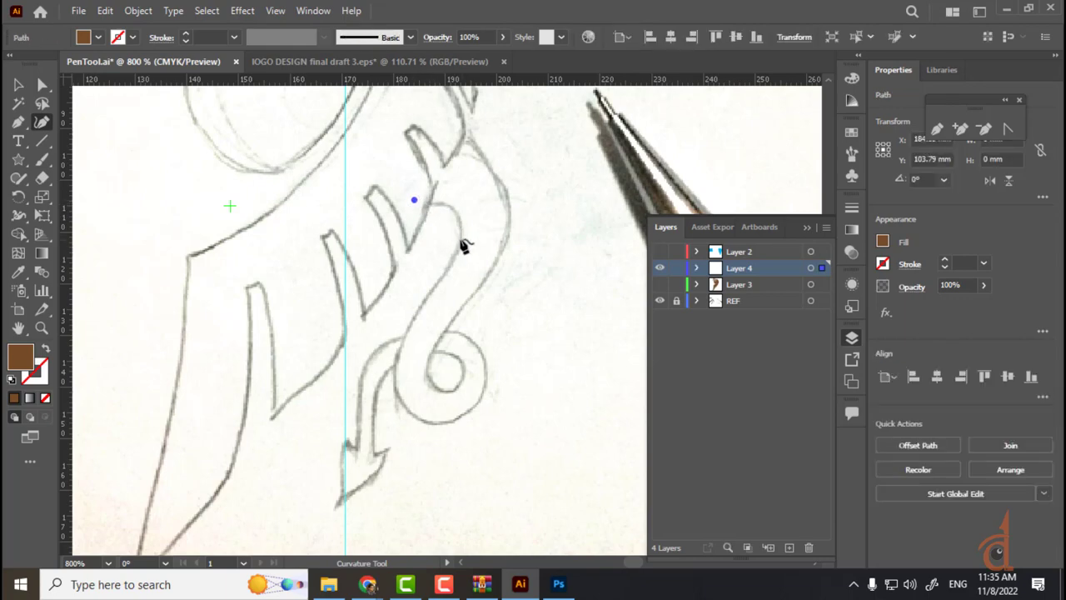
left_click(456, 213)
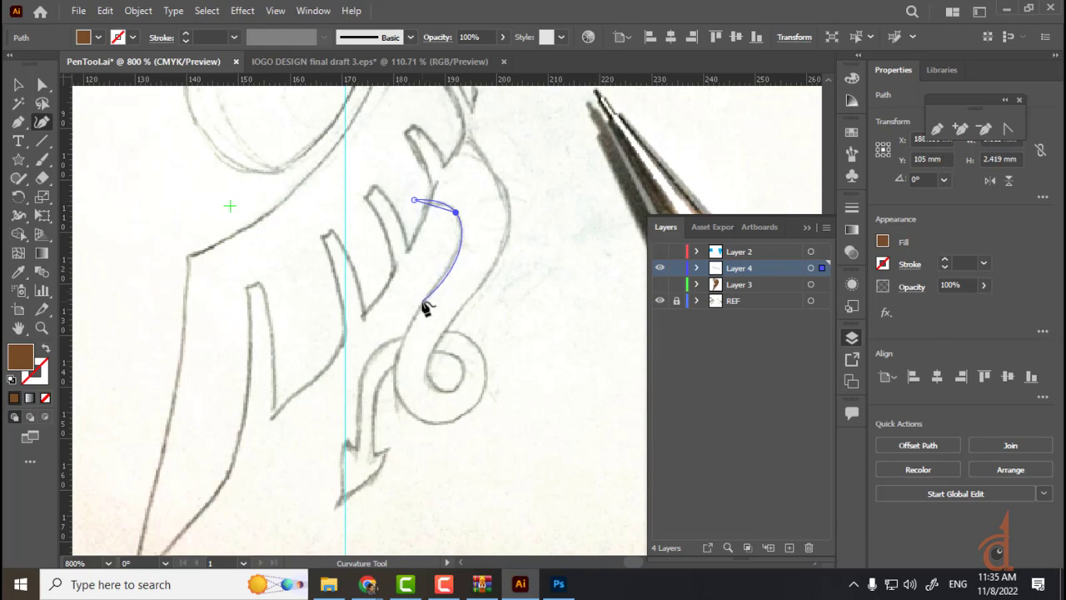
left_click(423, 303)
left_click(395, 385)
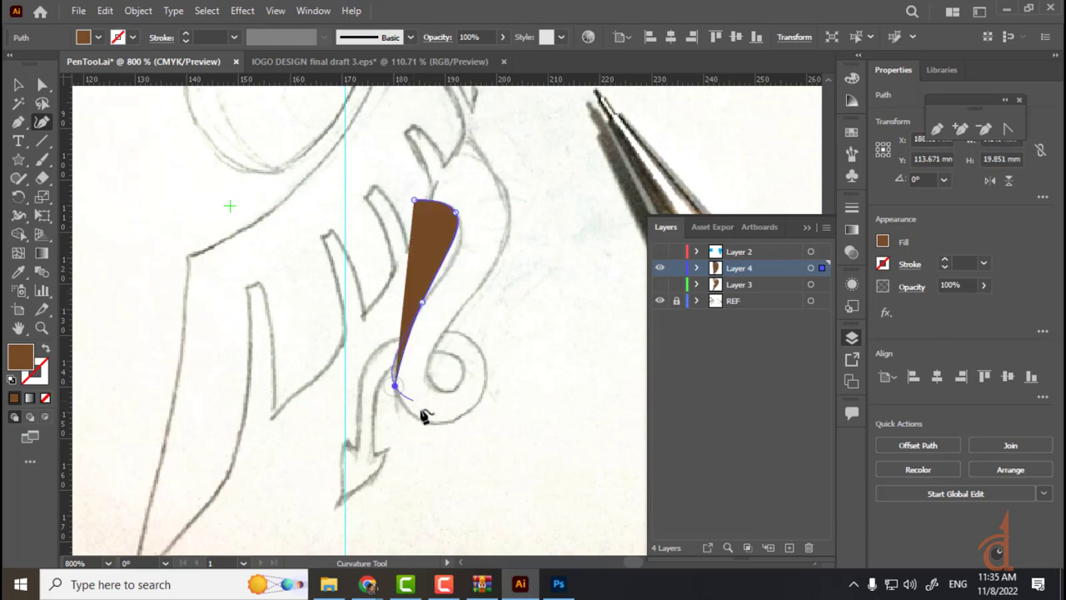
left_click(432, 424)
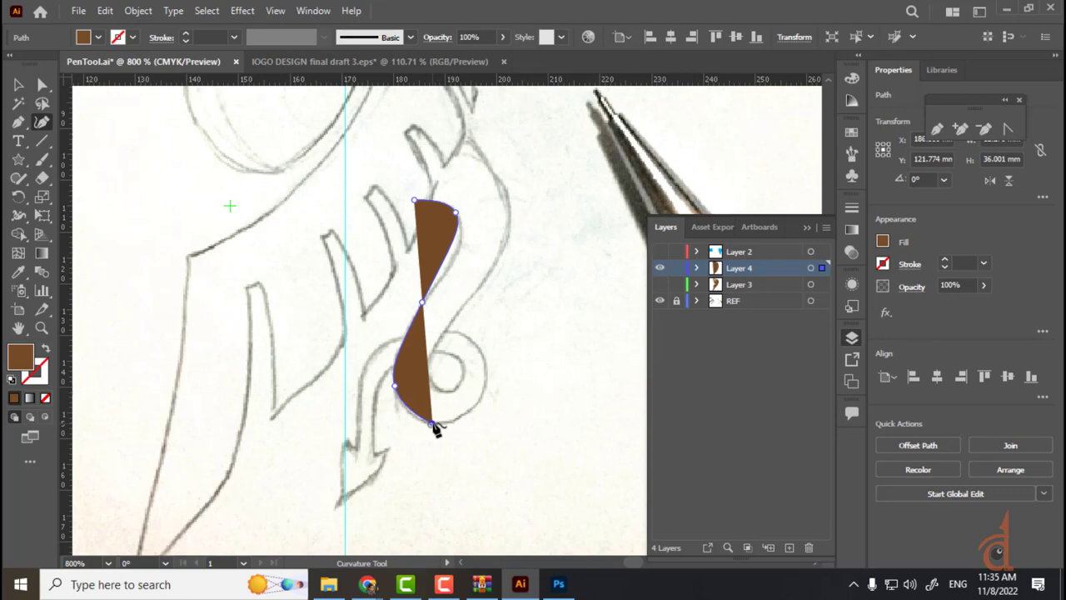
left_click(484, 392)
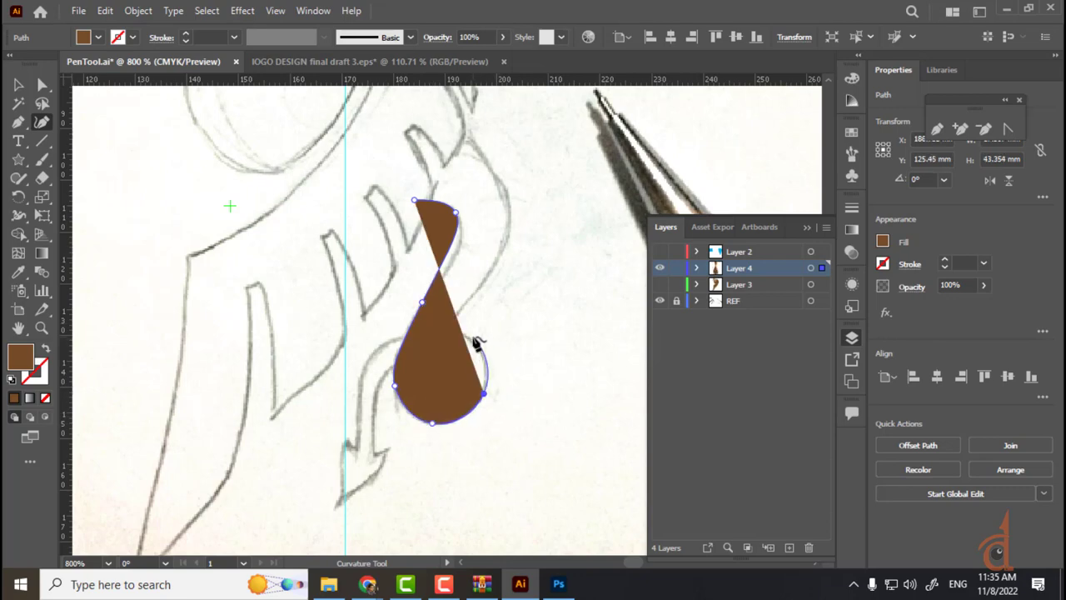
left_click(478, 342)
left_click(469, 306, "ctrl")
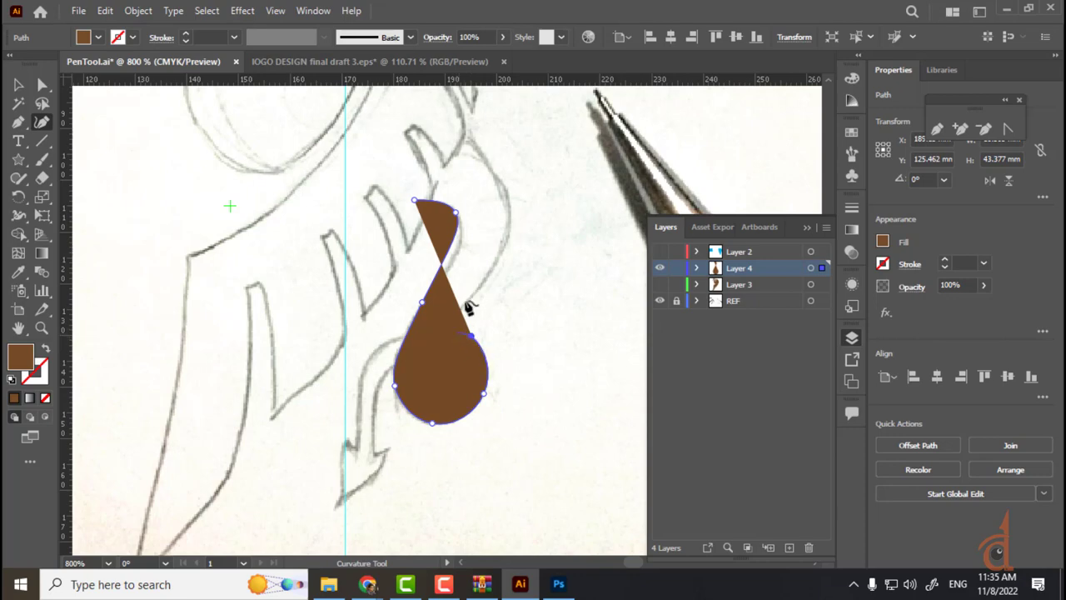
- Remove the tail path's fill and give it a 0.25 pt black stroke
left_click(98, 37)
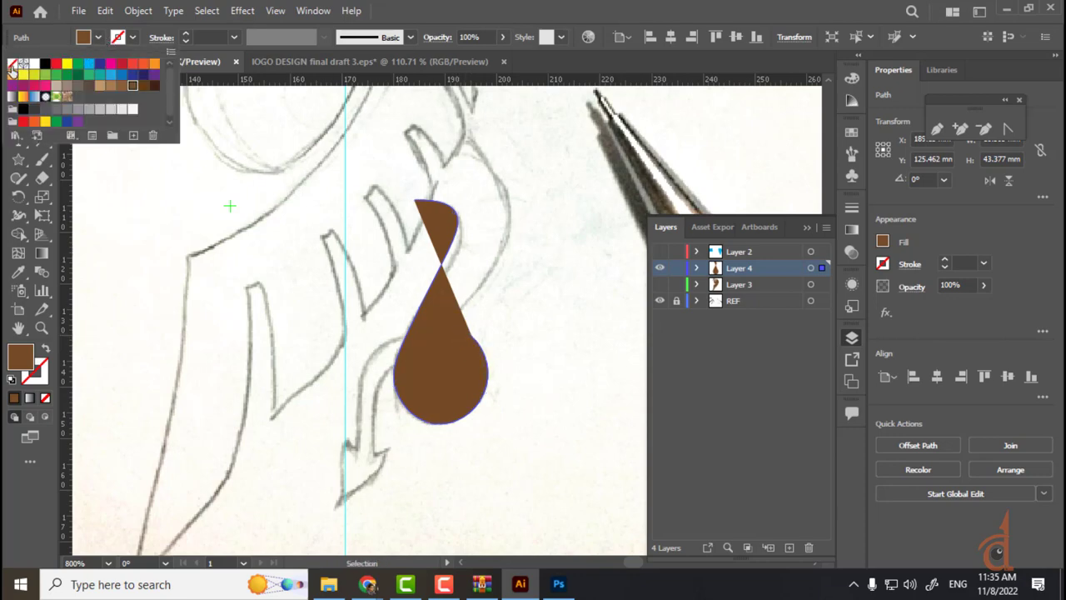
left_click(13, 65)
left_click(185, 34)
left_click(185, 34)
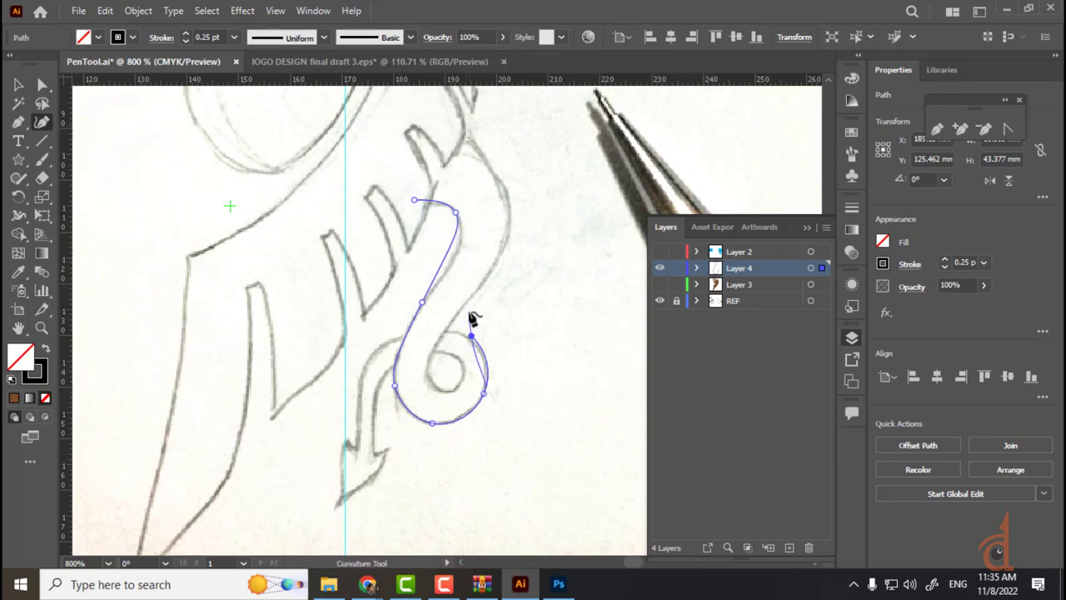
- Add an anchor to fit the tail's upper inner curve, and continue the outline from the coil to the arrowhead's near notch
left_click(452, 256)
left_click_drag(452, 256, 454, 257)
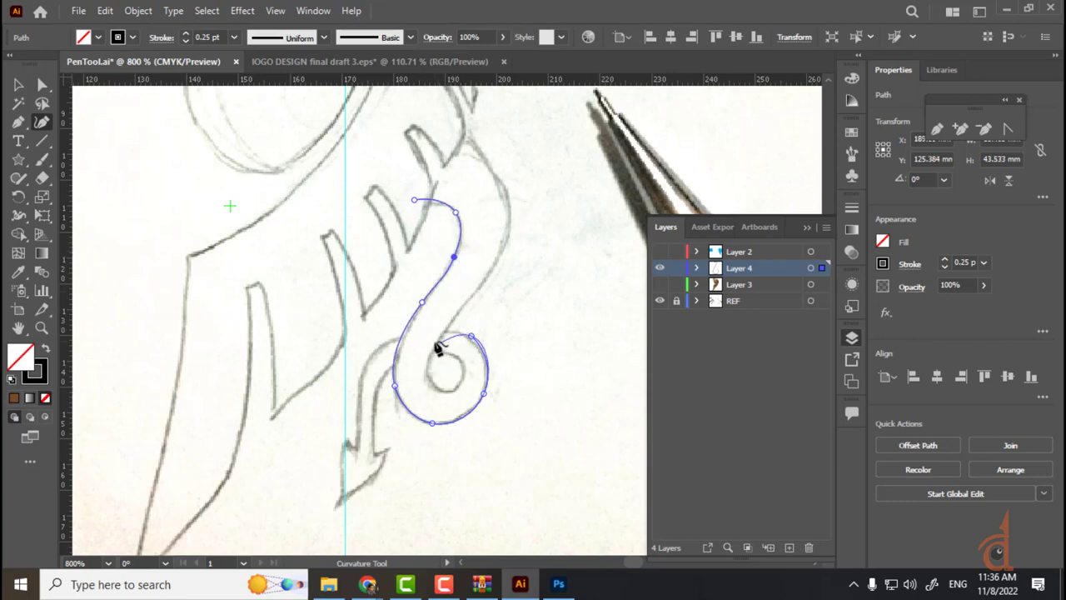
left_click(363, 367)
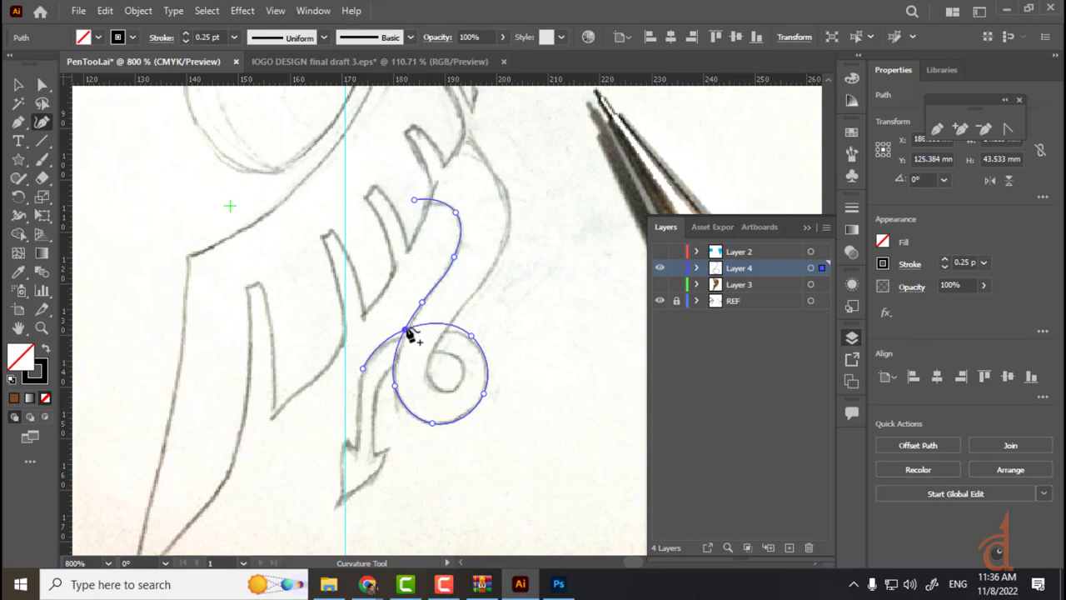
left_click(353, 447)
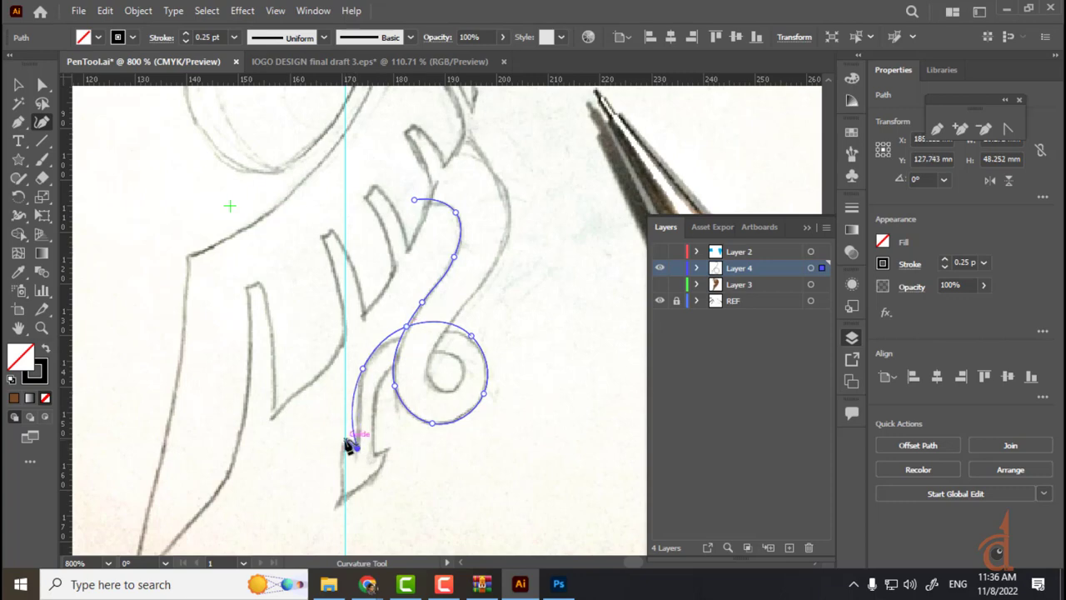
- Trace the tail's arrowhead through its tip, curved lower edge and far barb to the second notch, fitting the anchors to the sketch
left_click(338, 504)
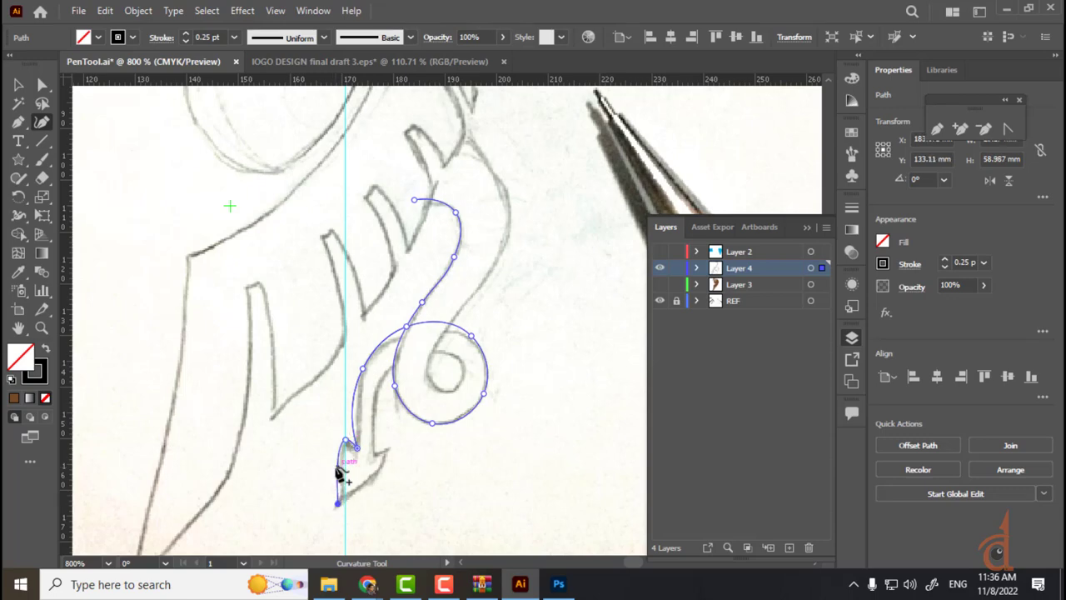
left_click(345, 469)
left_click(338, 505)
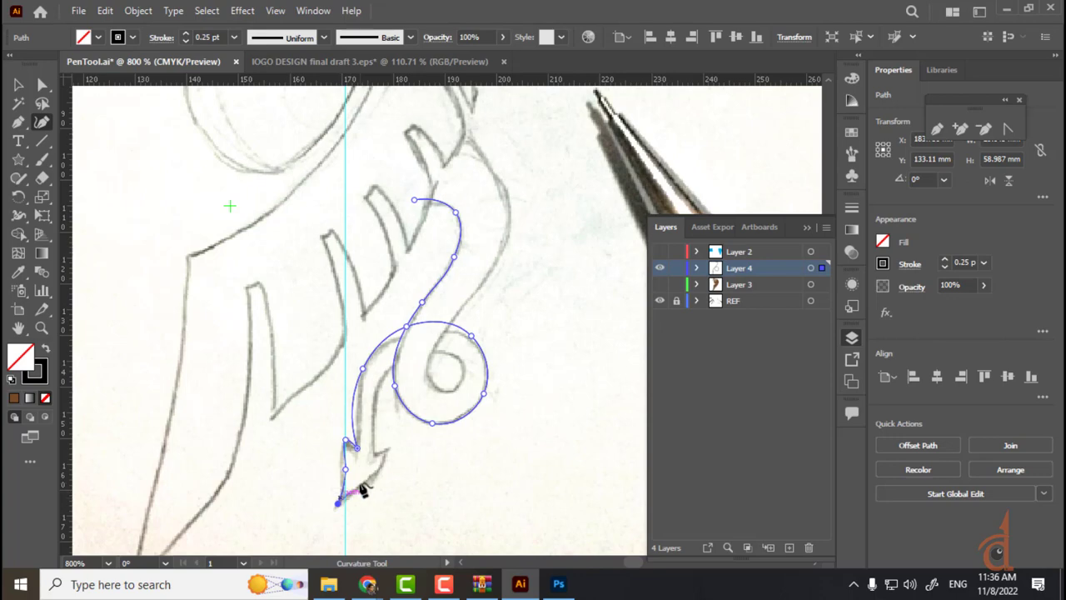
left_click(386, 449)
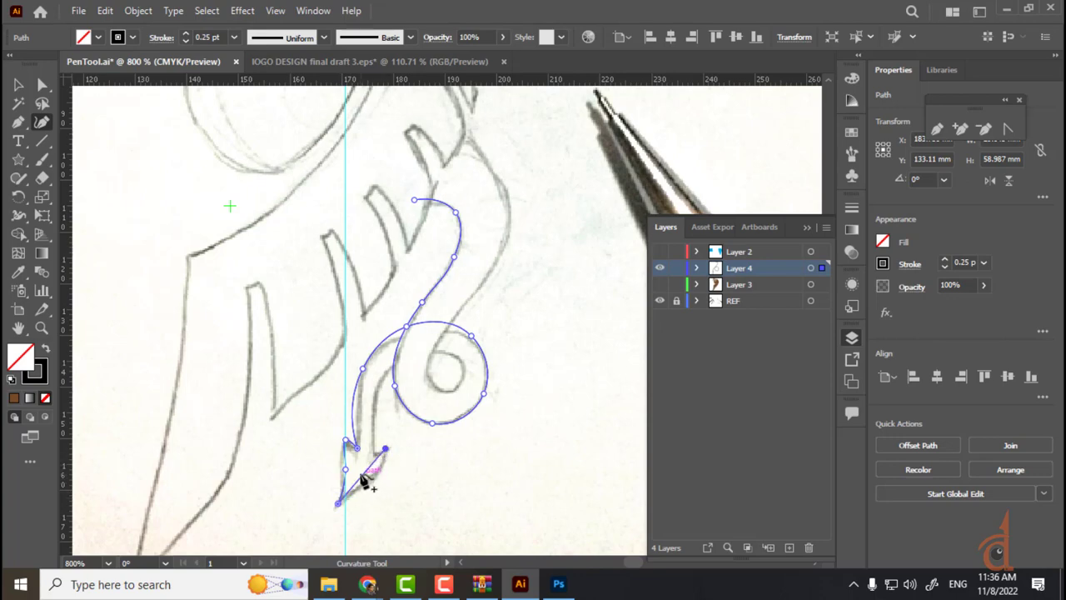
left_click(363, 474)
left_click_drag(364, 475, 375, 484)
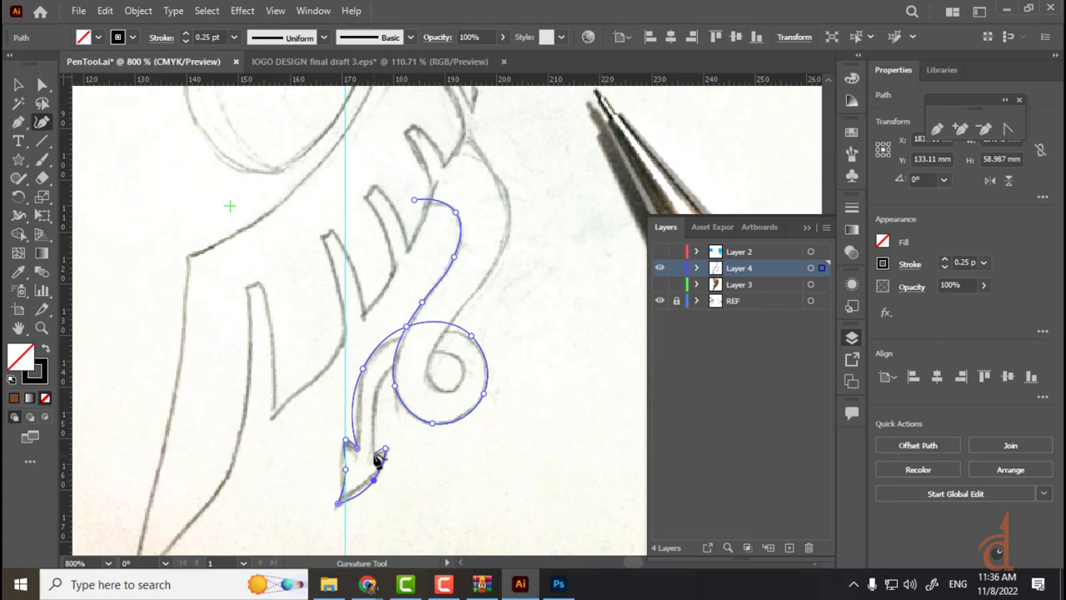
left_click(374, 454)
left_click(386, 449)
left_click_drag(389, 452, 390, 454)
- Trace the other edge of the tail from the arrowhead up and around the coil's inner loop, adjusting the loop's anchors to the sketch
left_click(384, 375)
left_click(373, 403)
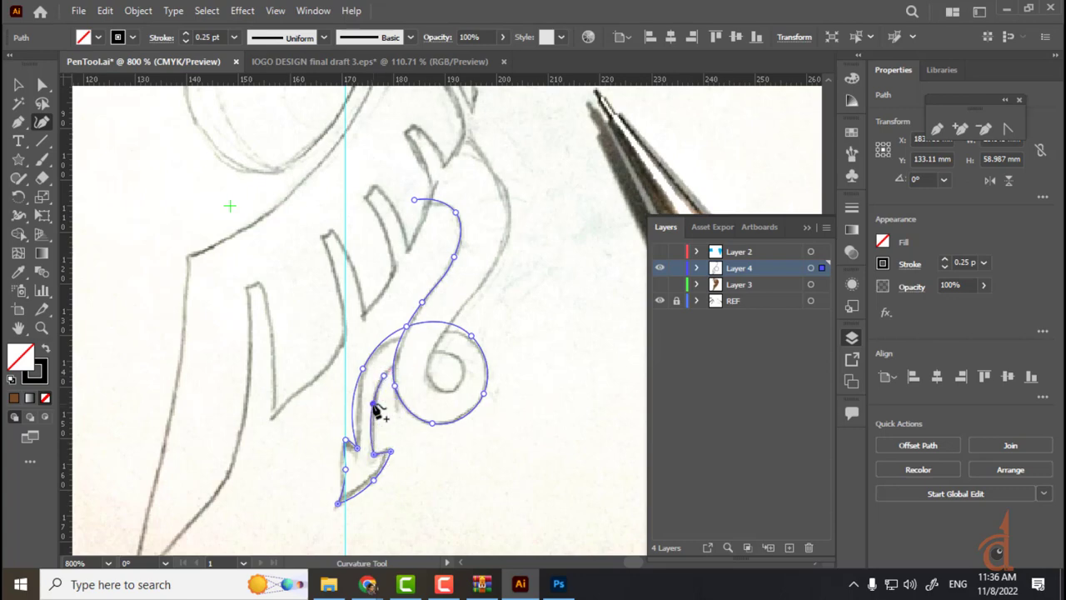
left_click(448, 353)
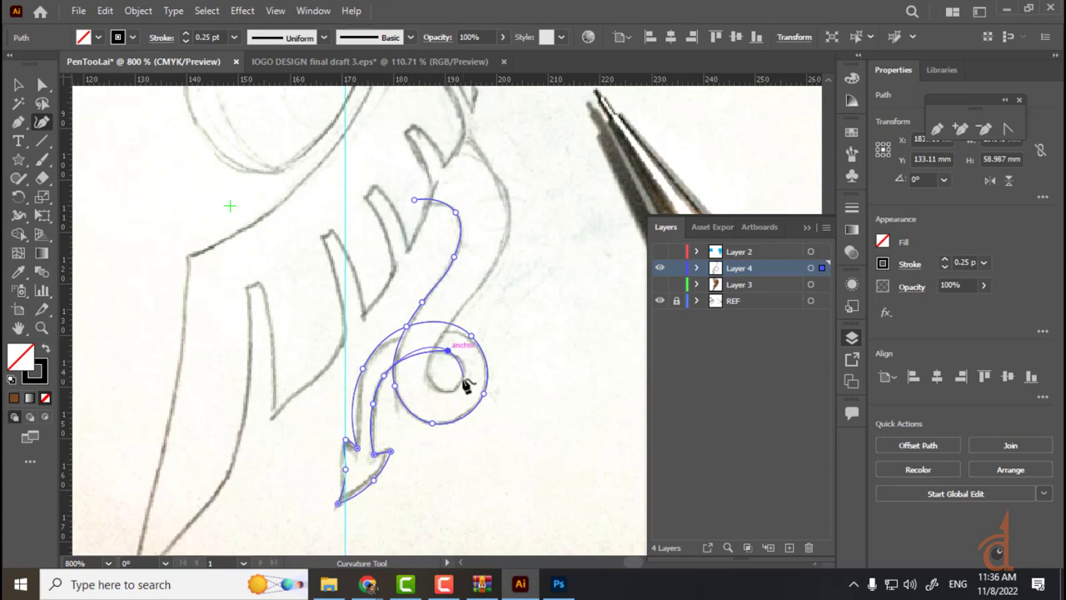
left_click(459, 382)
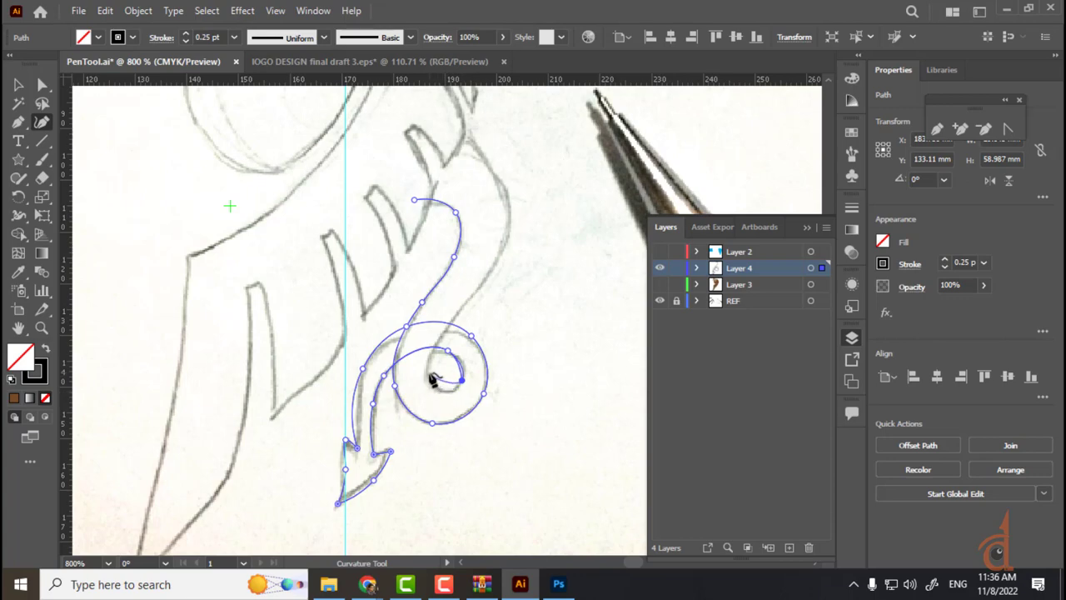
left_click(429, 368)
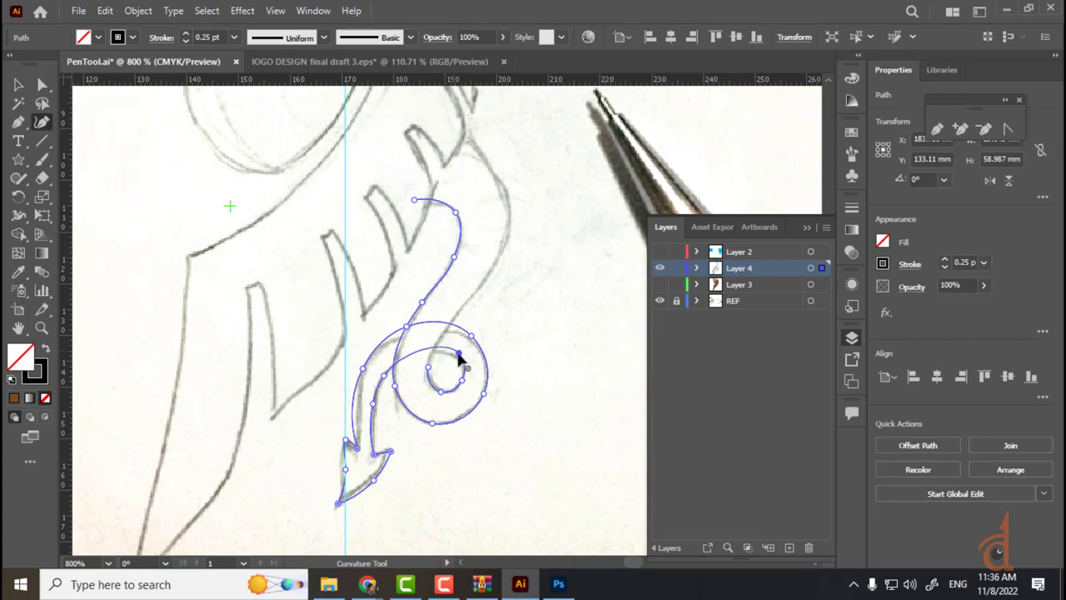
right_click(464, 381)
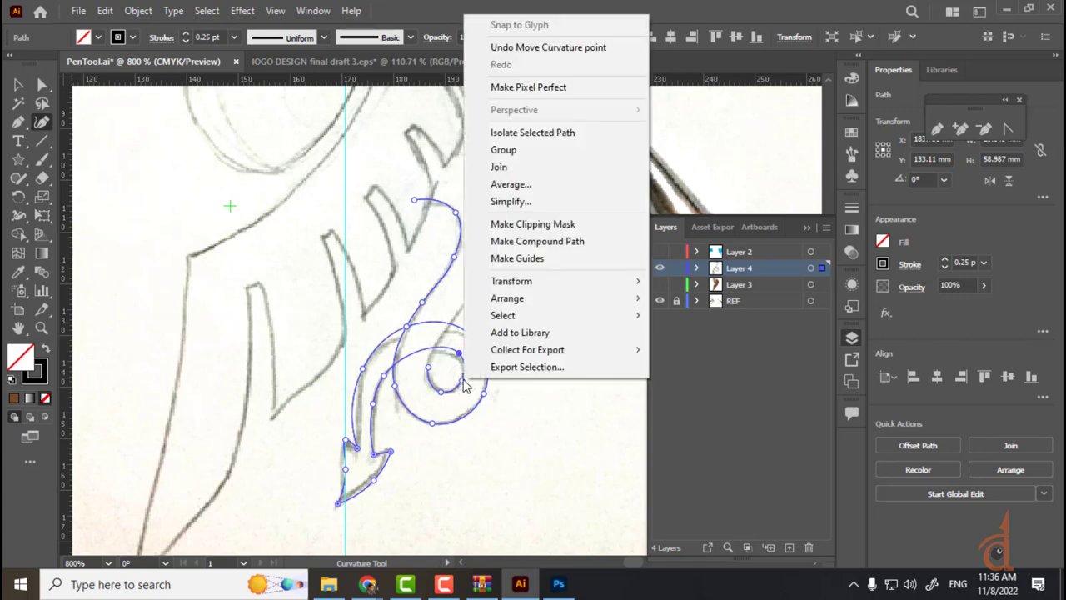
key("Escape")
left_click(465, 384)
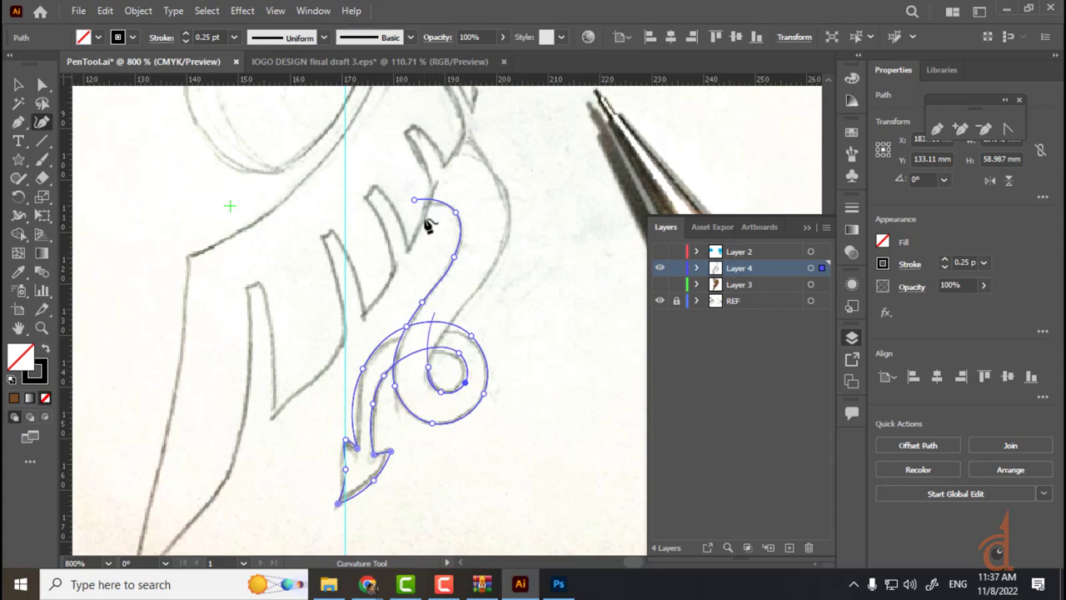
- Trace the tail's outer edge up to the wing, close the path at its start, and make the two end anchors corners
left_click(503, 247)
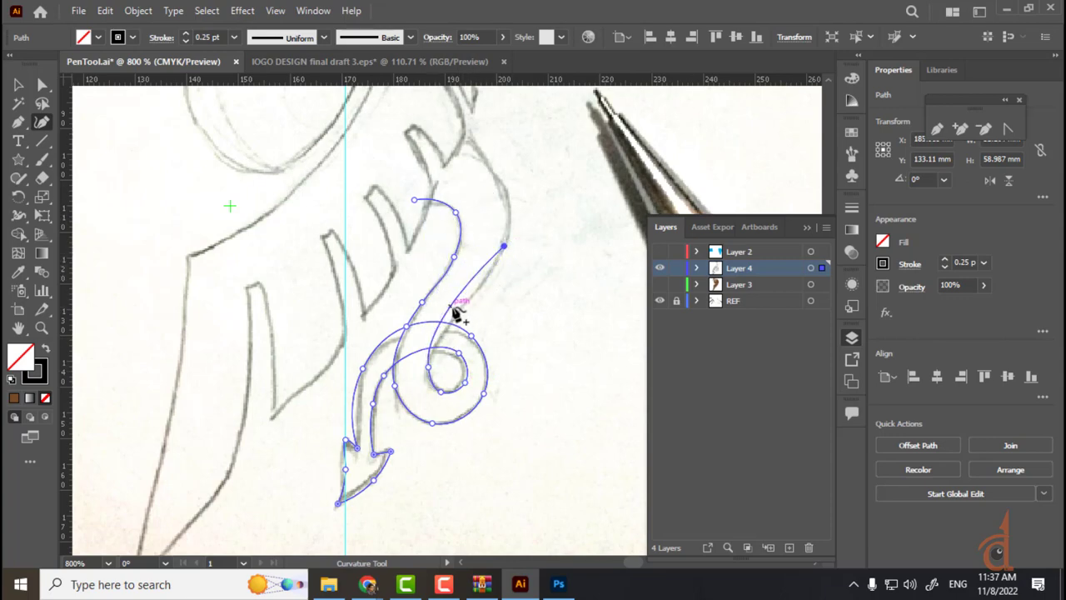
left_click(463, 309)
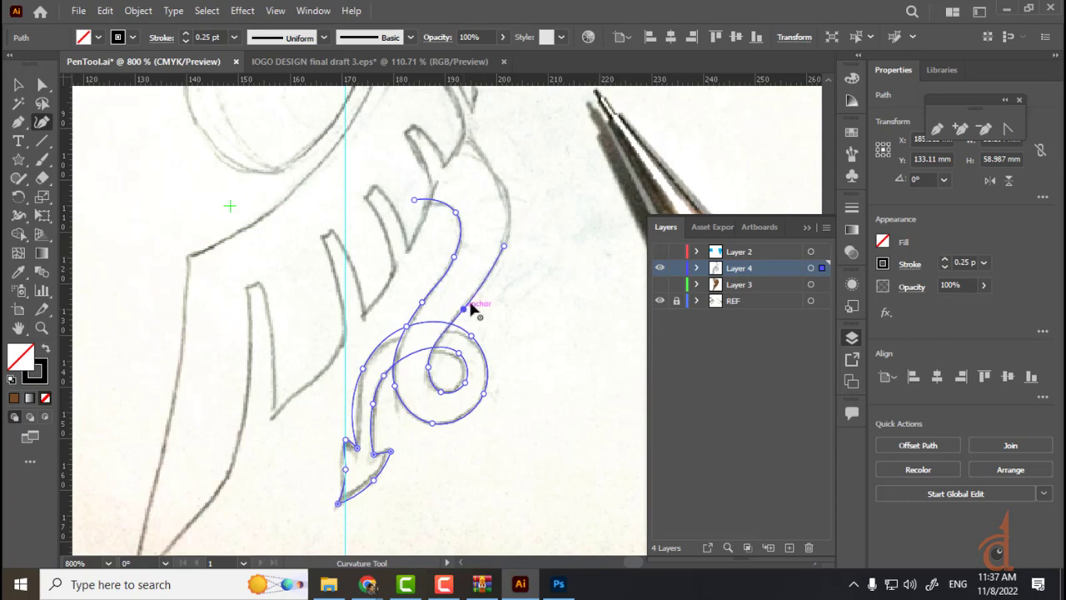
left_click_drag(528, 257, 528, 336)
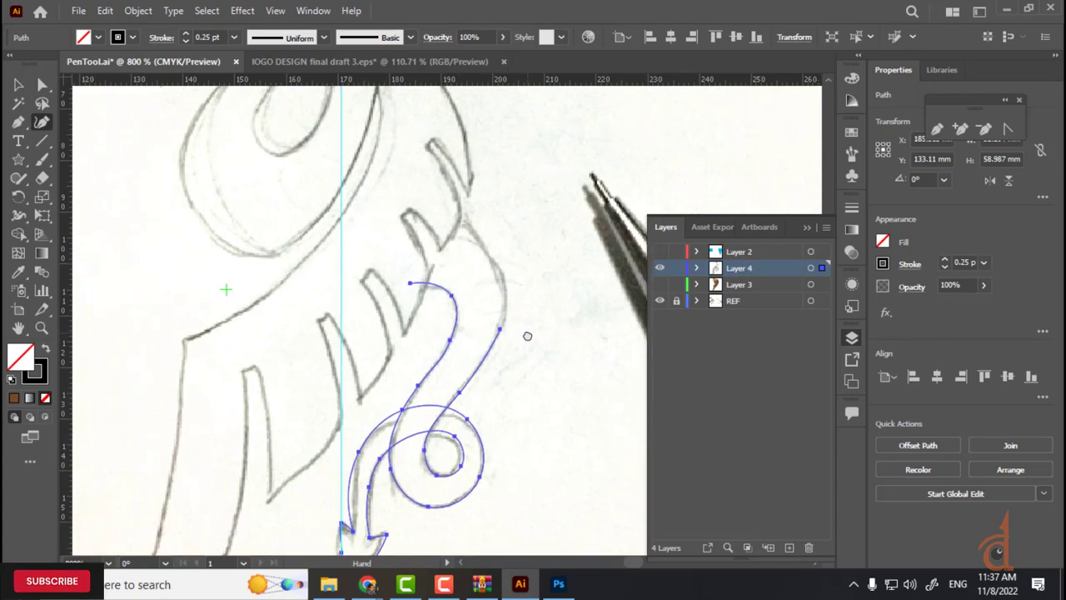
left_click(502, 270)
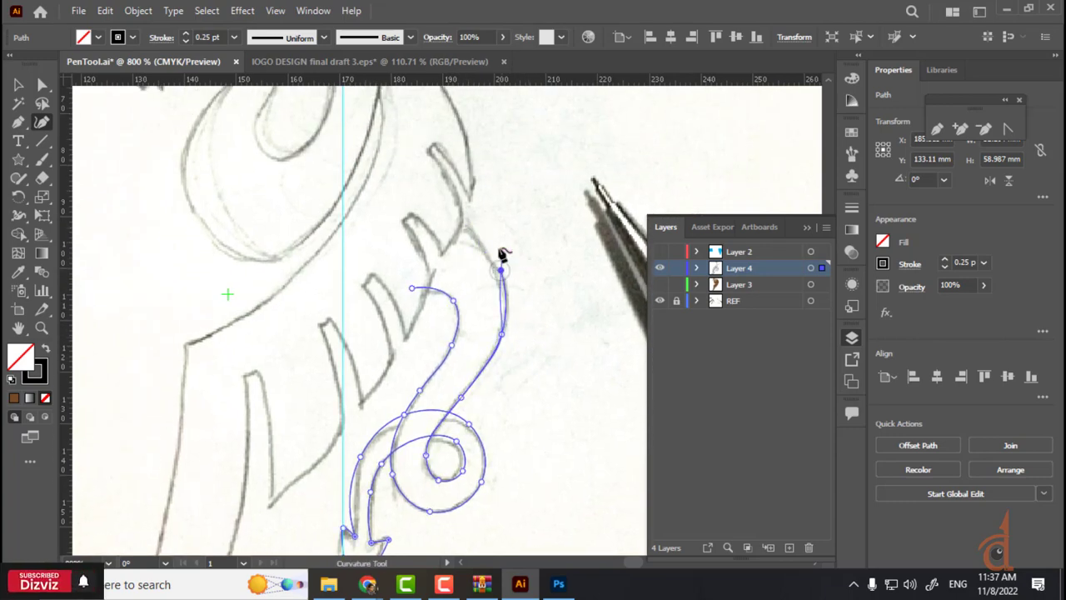
left_click(432, 202)
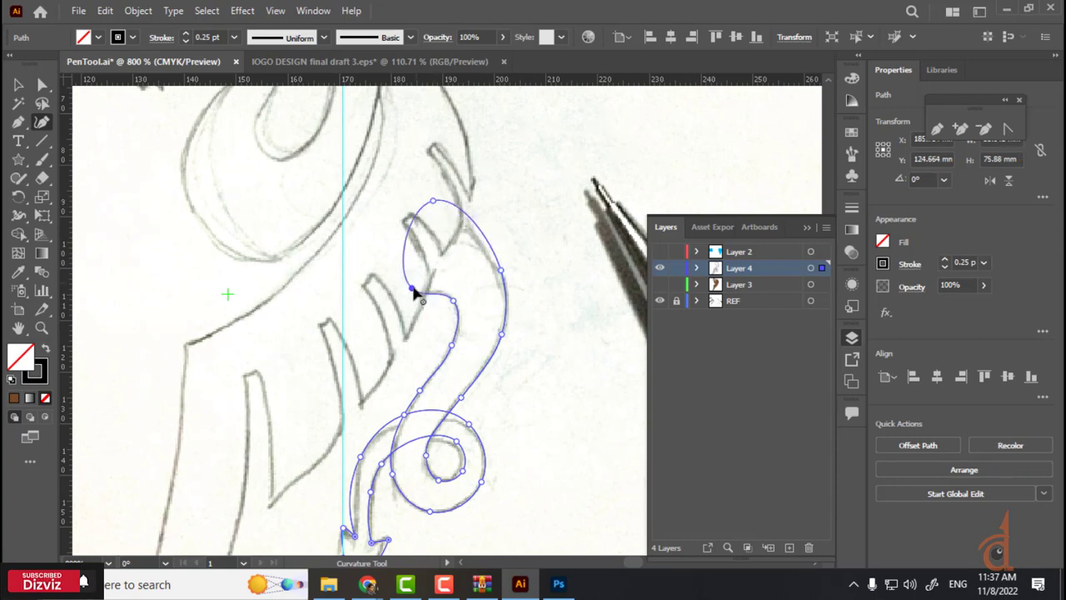
left_click(414, 289)
double_click(433, 202)
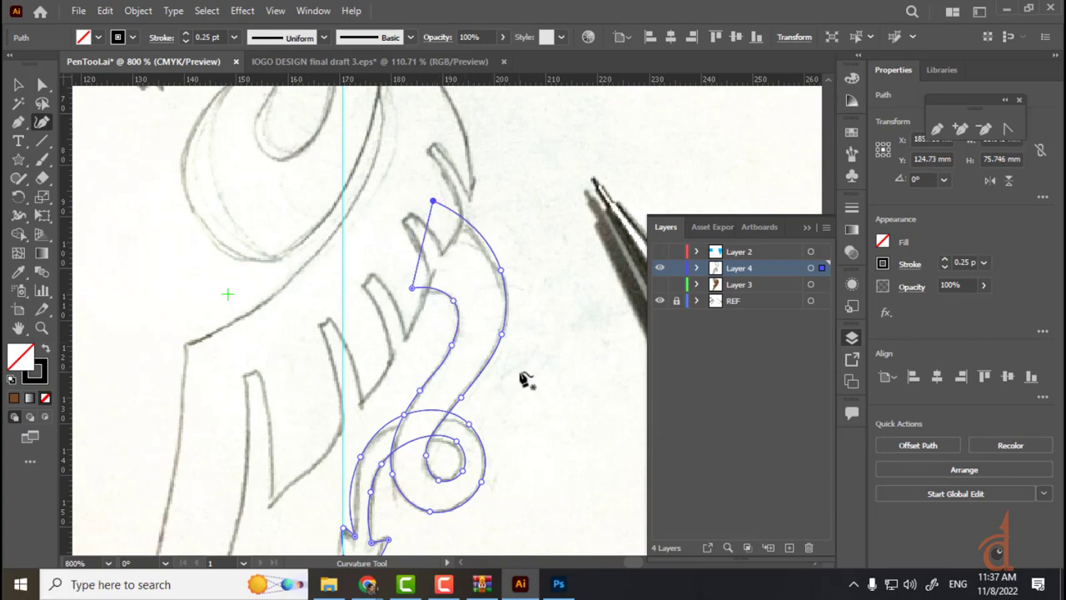
- Refine the tail's upper inner curve by moving its middle anchor slightly up and outward to match the sketch
left_click_drag(528, 379, 534, 295)
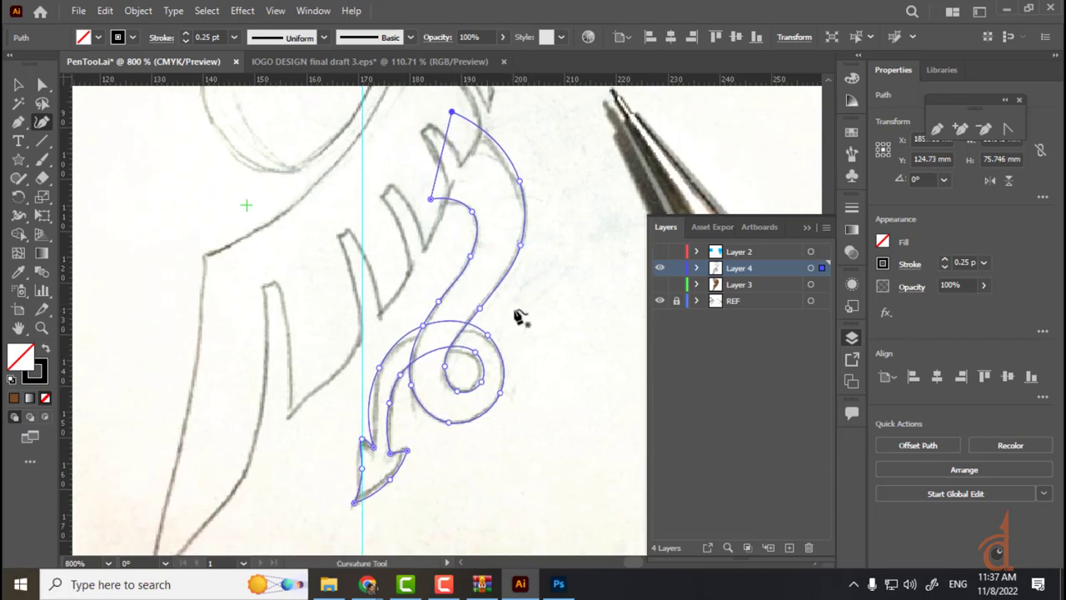
key("v")
key("ctrl+plus")
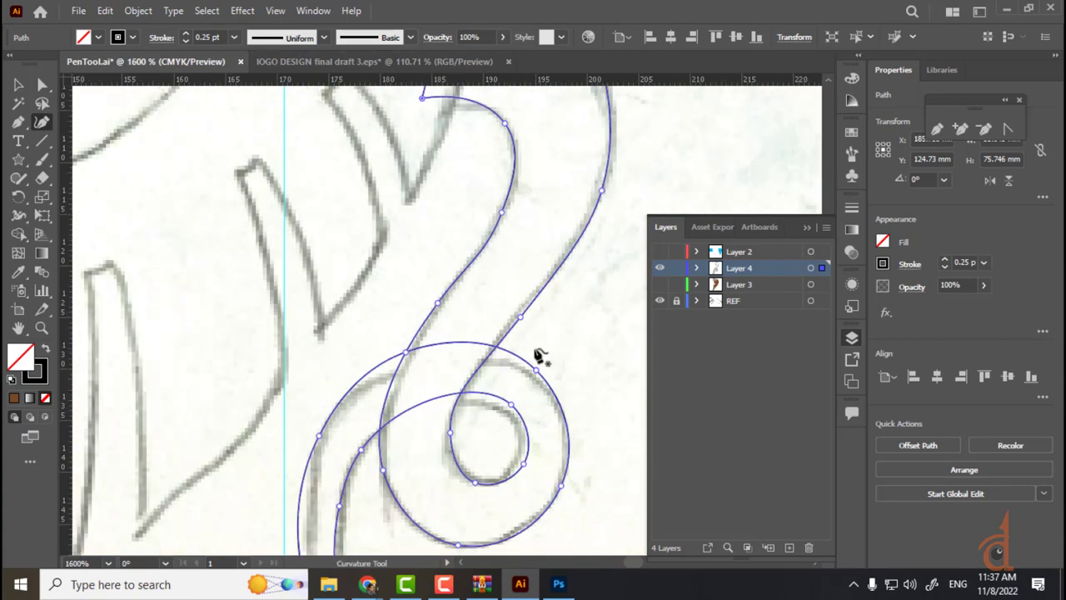
left_click_drag(503, 215, 508, 204)
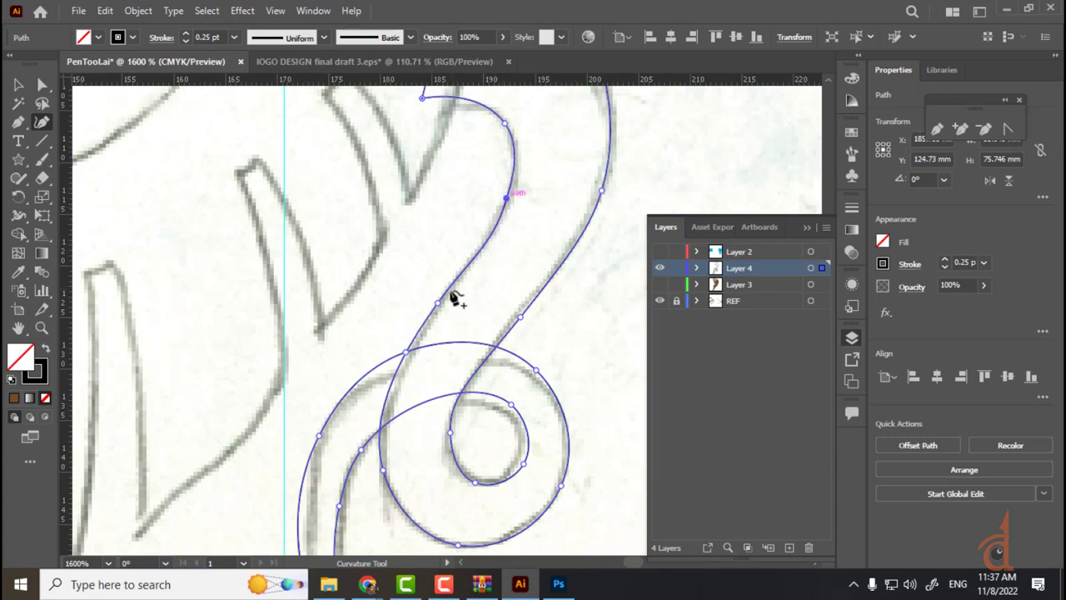
left_click_drag(453, 309, 438, 218)
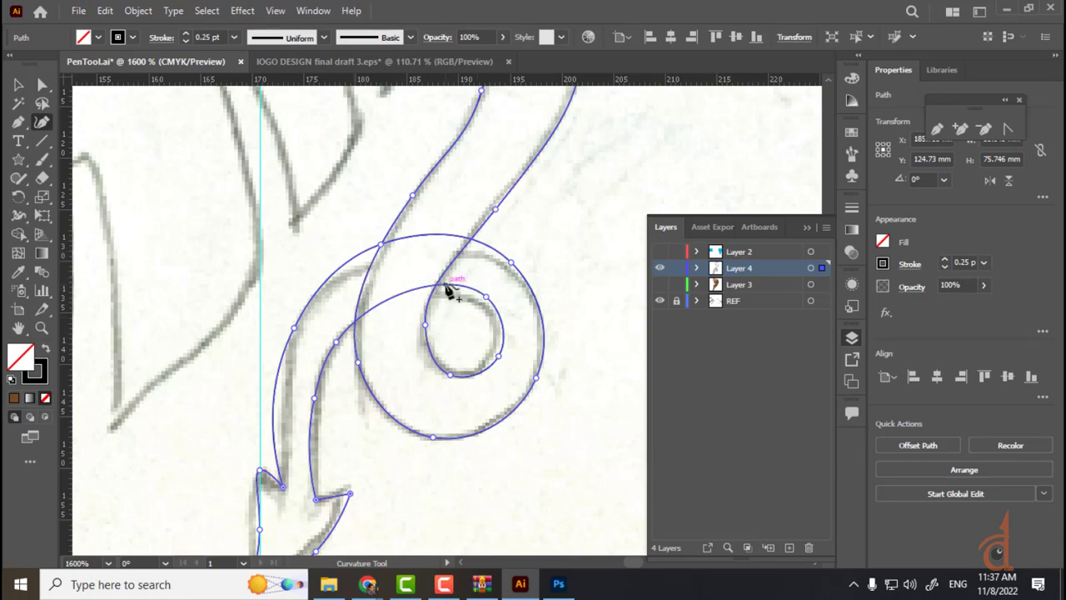
- Fill the closed tail shape with the darkest brown swatch
key("v")
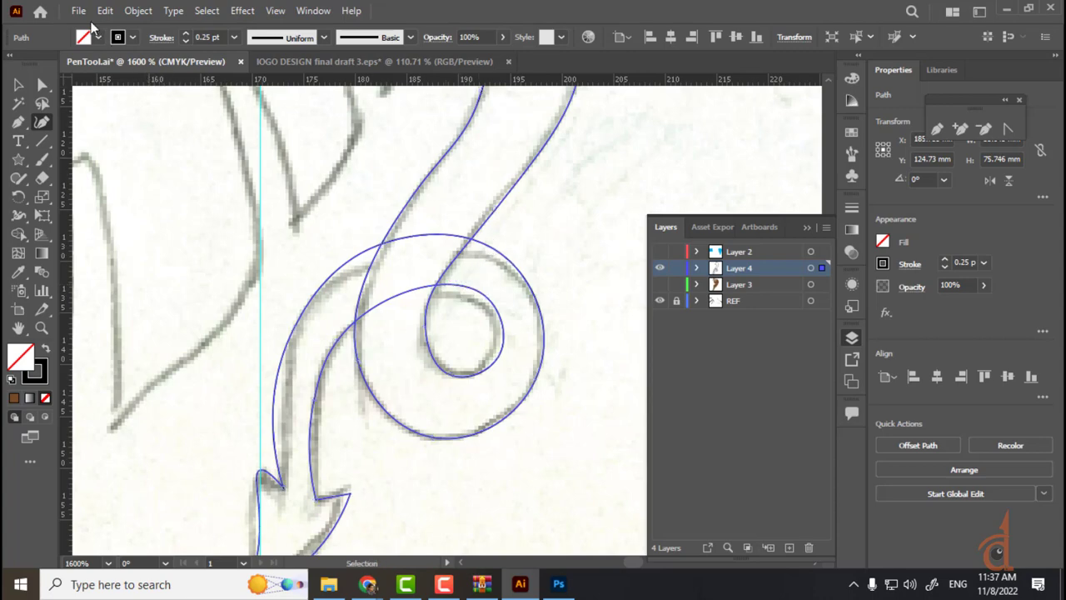
left_click(99, 36)
left_click(145, 88)
left_click(155, 87)
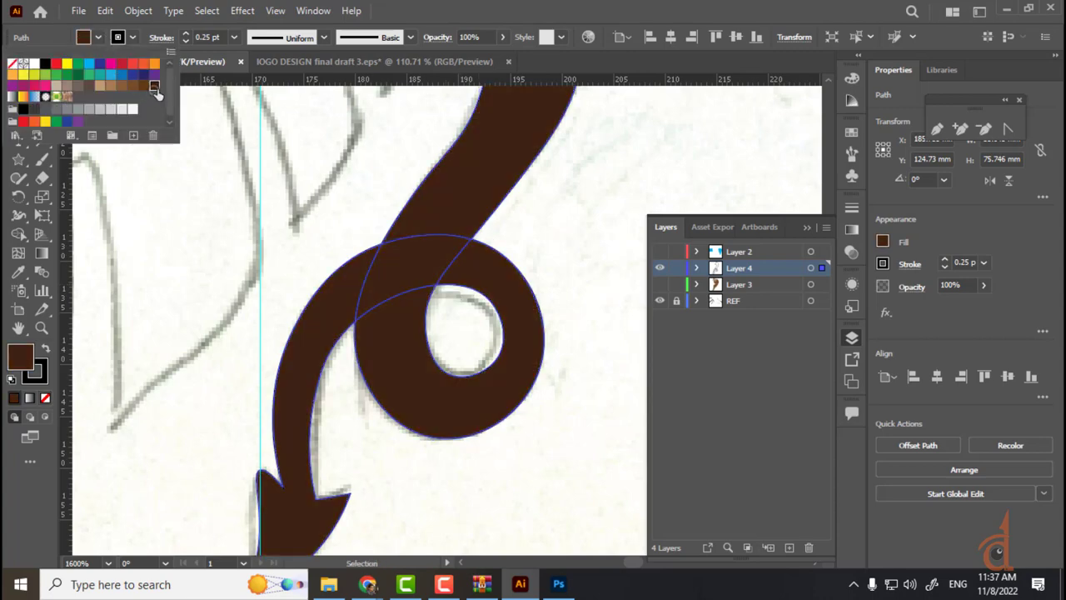
- Show Layer 3 and move it above Layer 4 to place the tail behind the wing
left_click(664, 286)
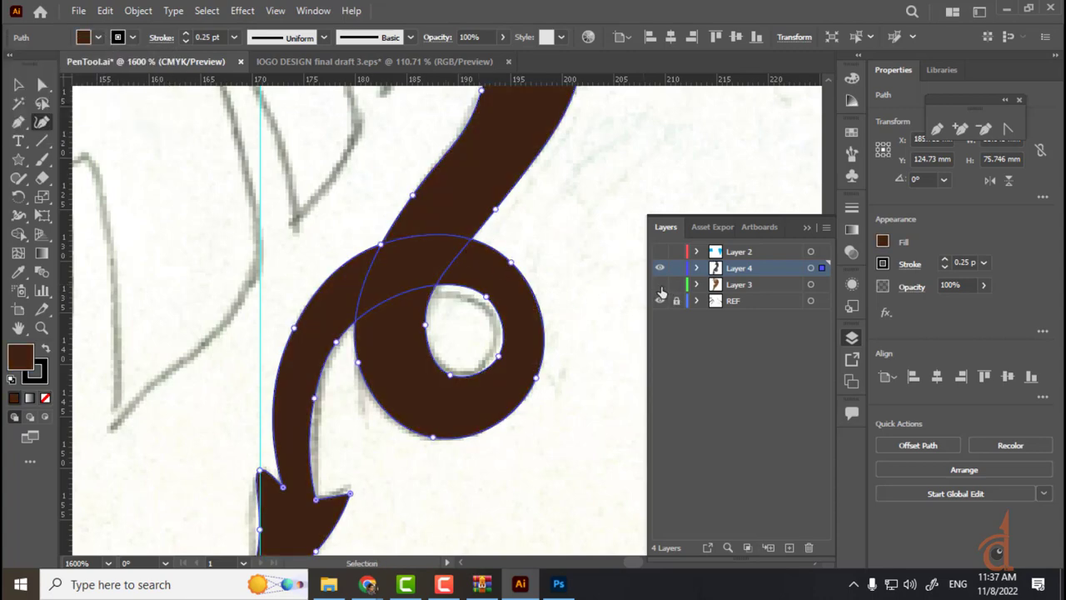
left_click(660, 284)
key("ctrl+minus")
key("ctrl+minus")
key("ctrl+minus")
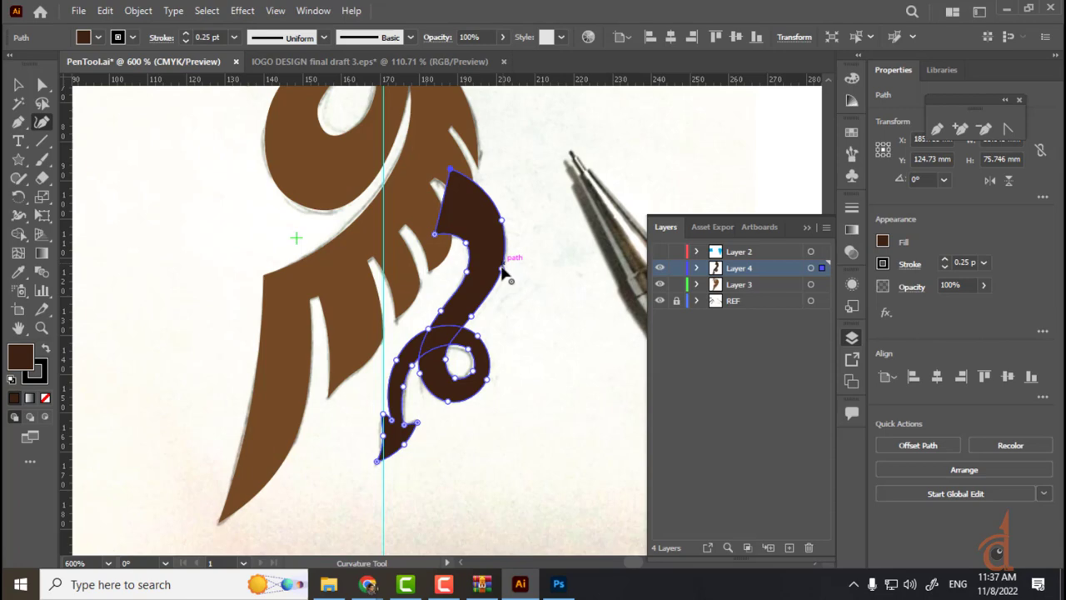
left_click(731, 288)
left_click_drag(744, 289, 736, 268)
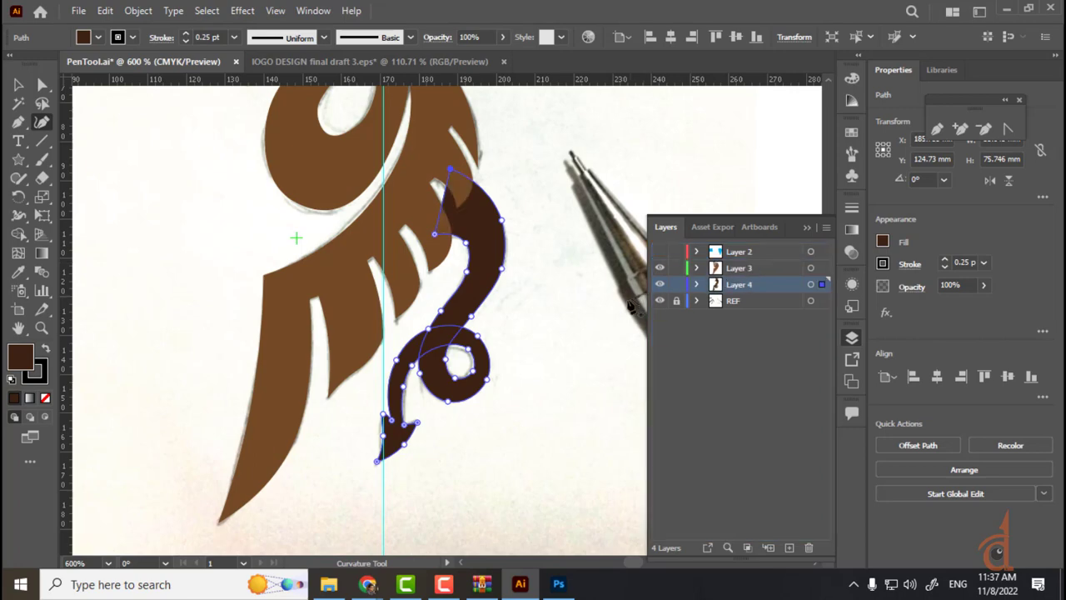
left_click(567, 317)
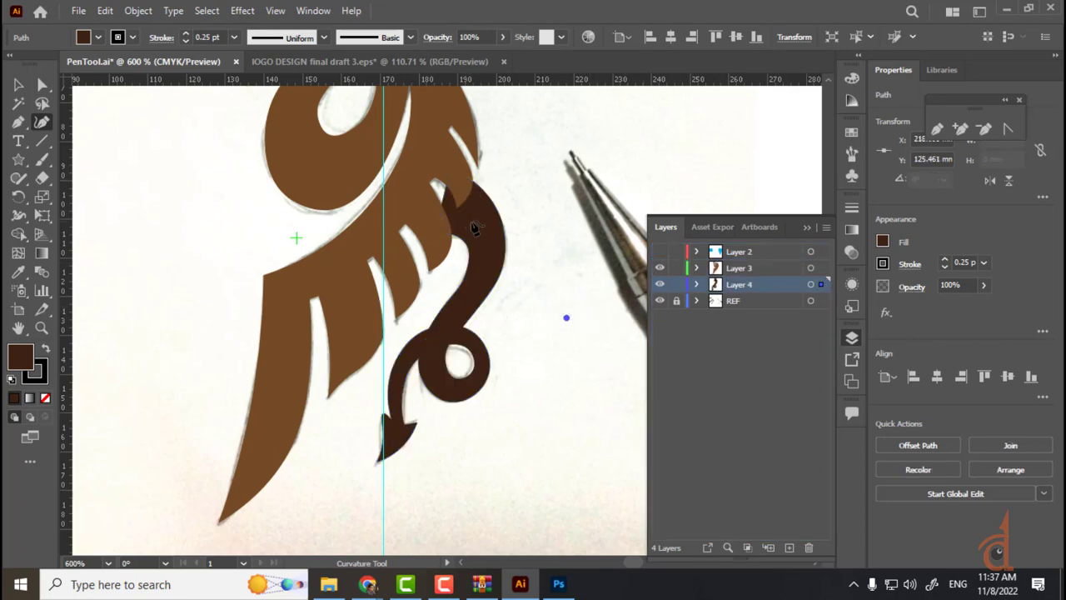
- Select the dark brown tail shape and add a curve point to its upper end under the wing with the Curvature tool
left_click(17, 85)
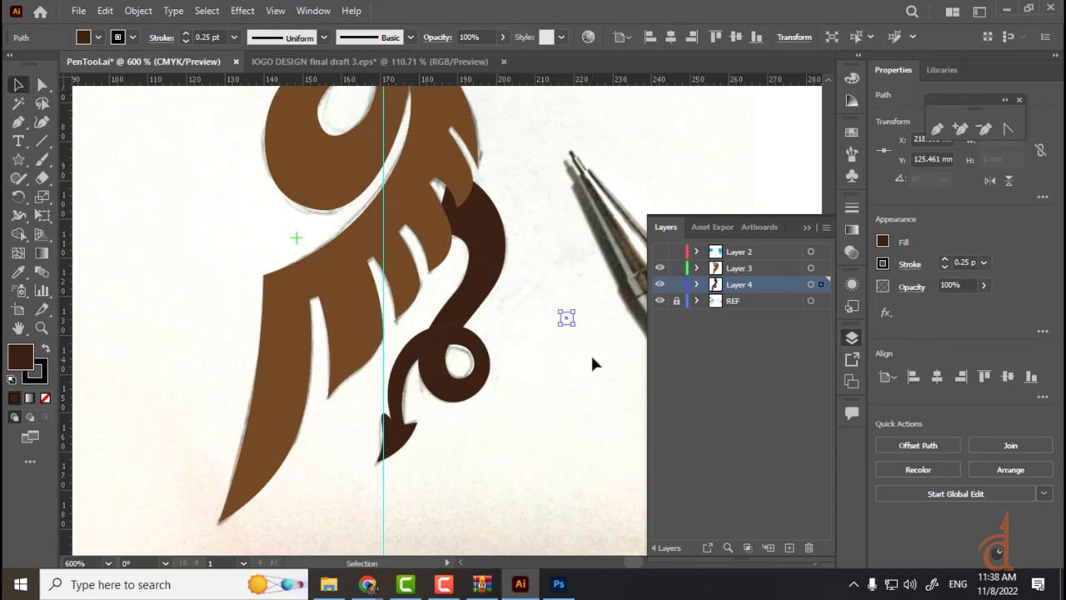
left_click(591, 353)
left_click(503, 243)
key("Right")
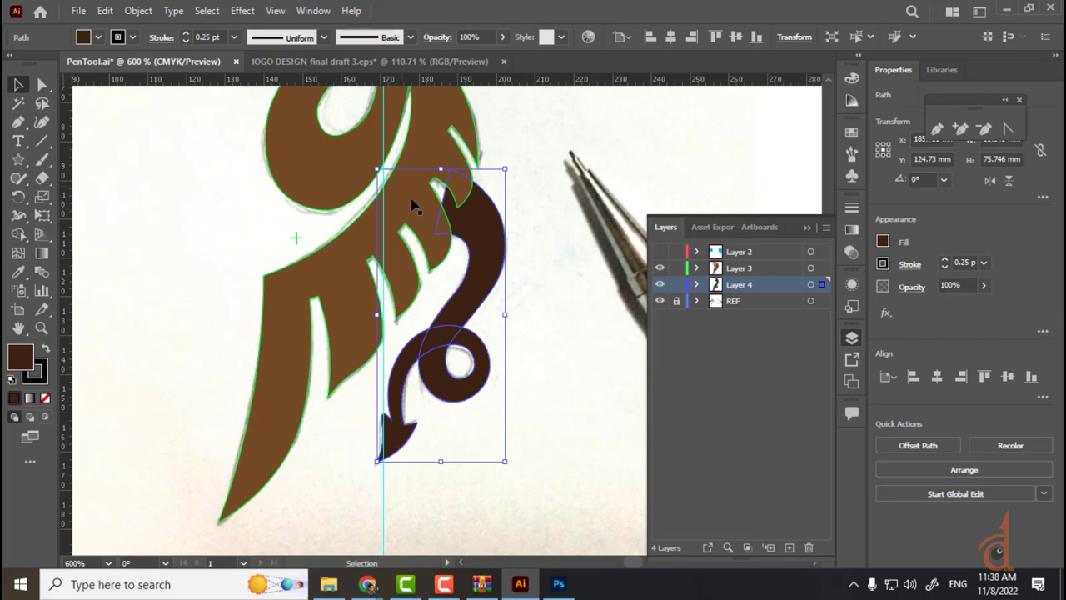
left_click(42, 121)
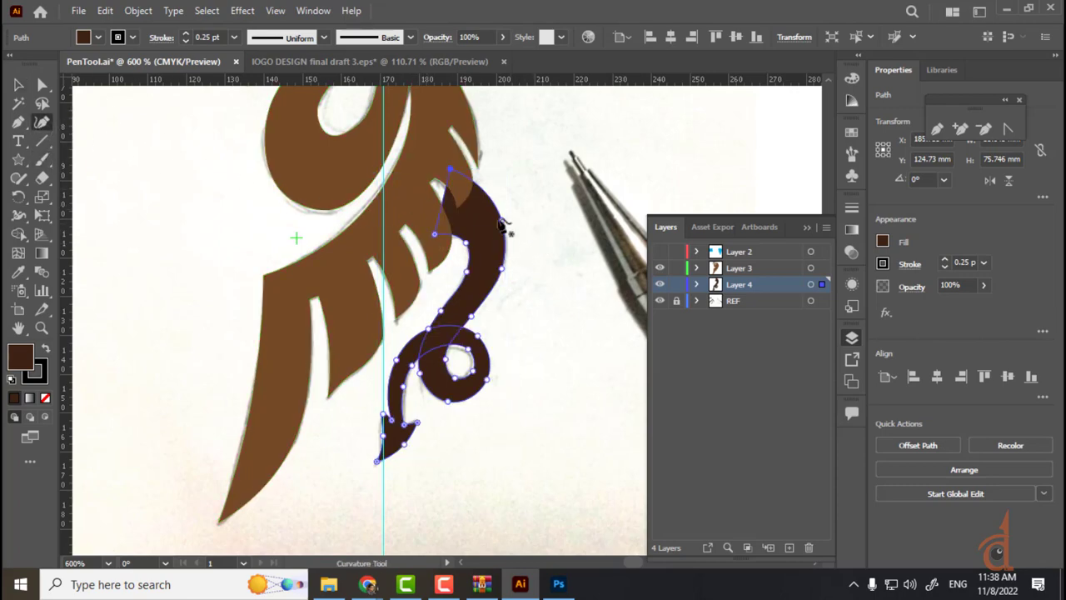
left_click_drag(448, 203, 418, 177)
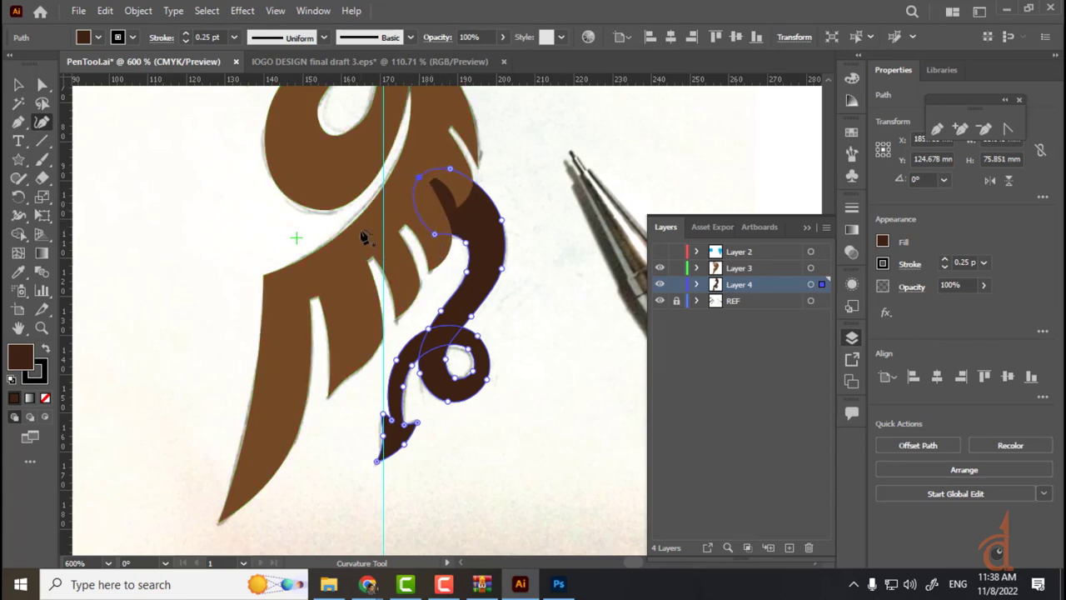
left_click(18, 84)
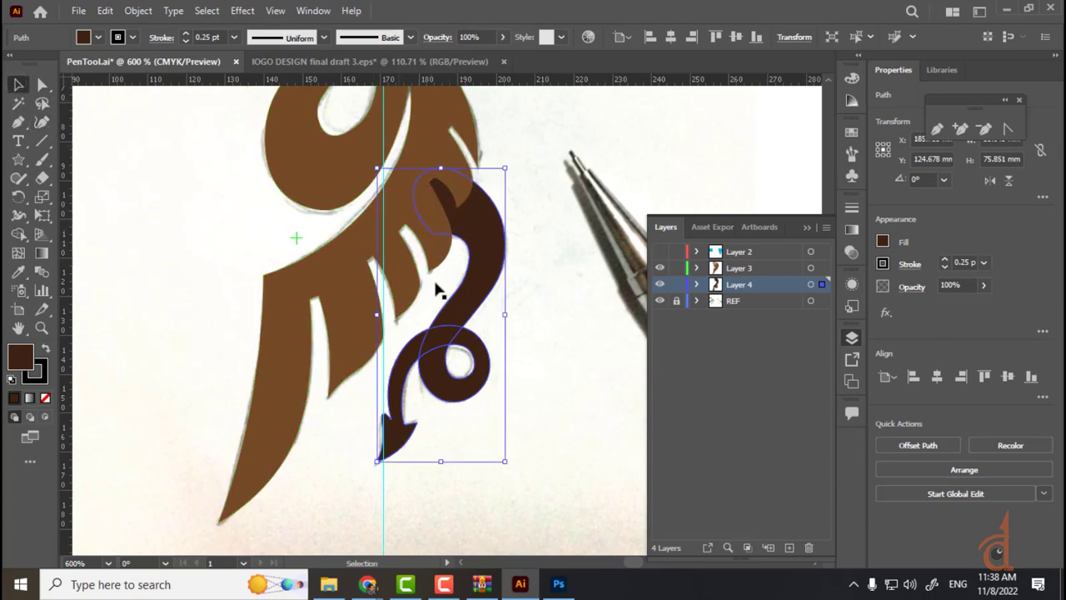
left_click(574, 321)
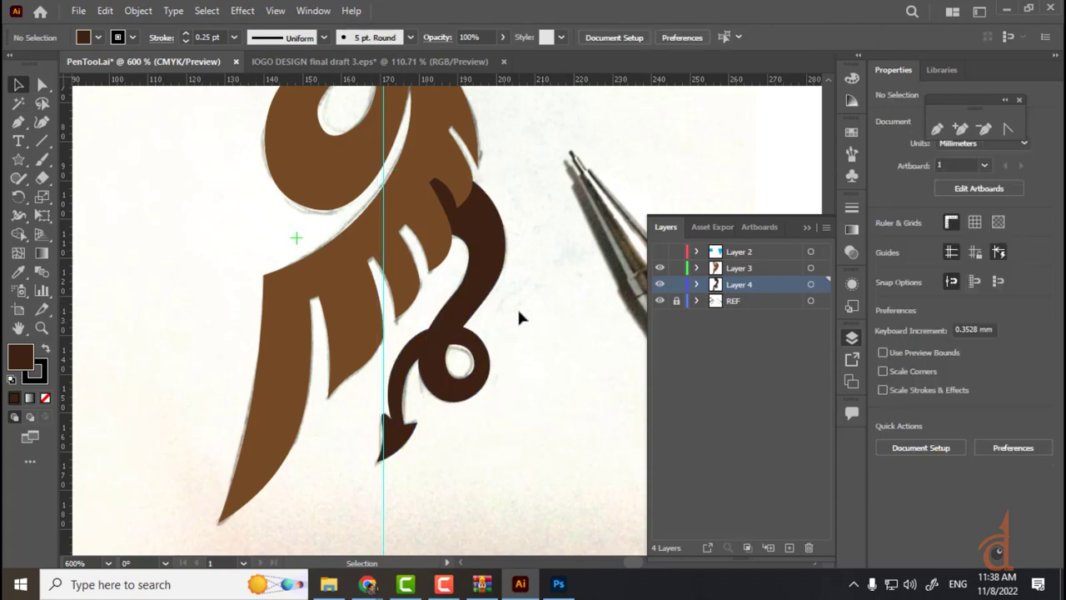
- Apply the body's lighter brown fill and lack of stroke to the tail shape with the Eyedropper
left_click(479, 296)
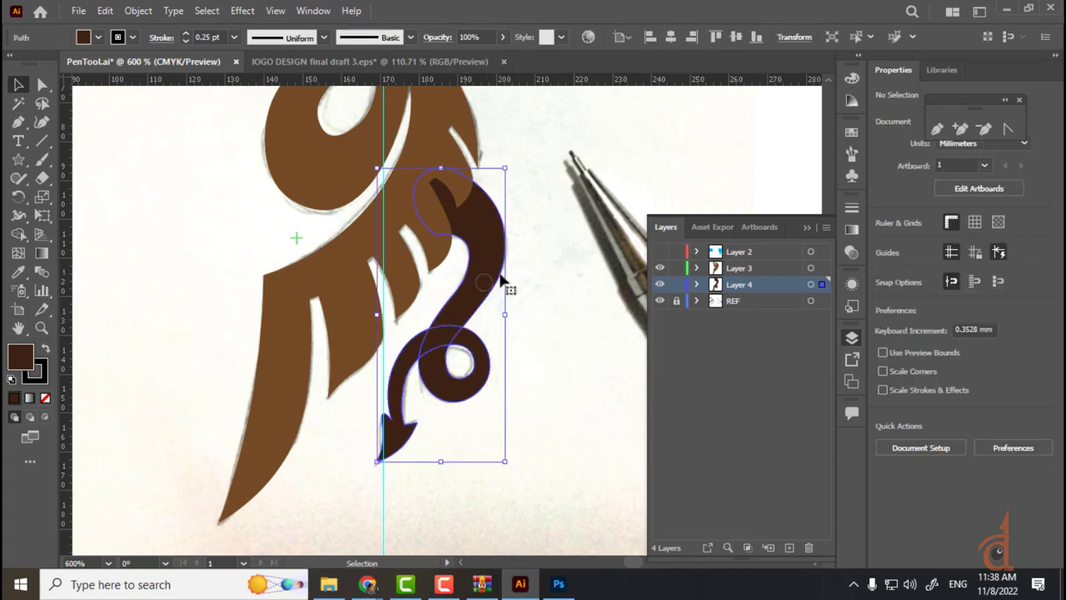
left_click(18, 272)
left_click(297, 147)
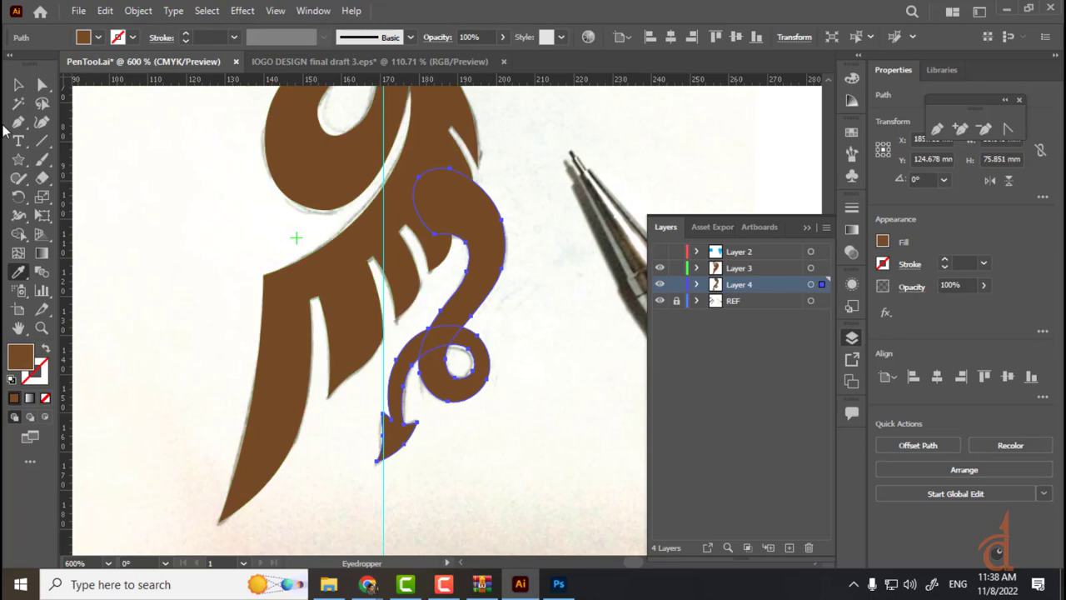
left_click(18, 84)
left_click(581, 330)
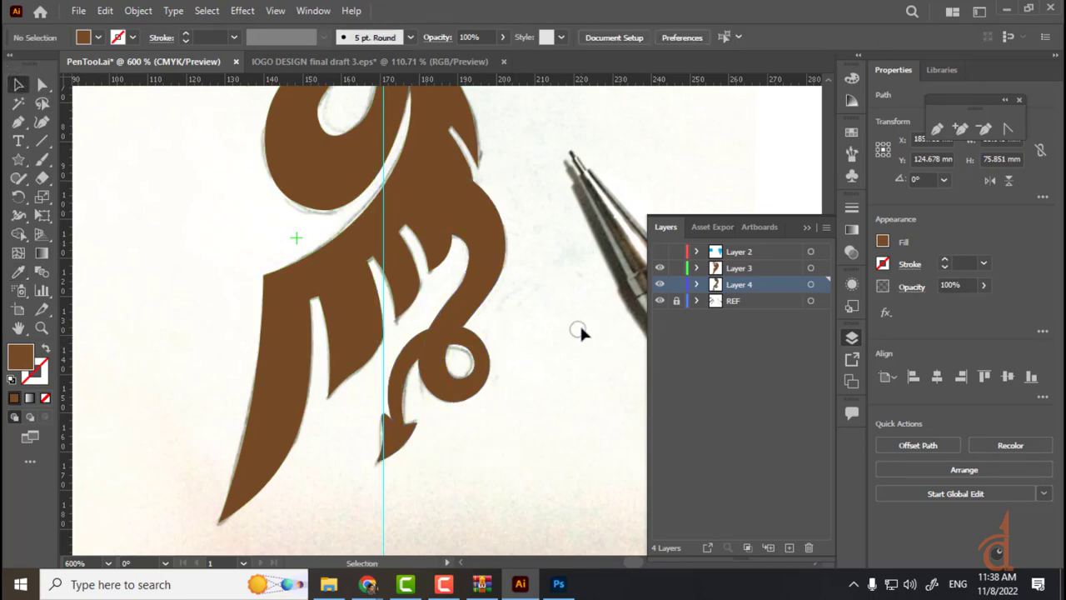
- Move the selected tail path from Layer 4 to Layer 3
key("ctrl+minus")
key("ctrl+minus")
key("ctrl+minus")
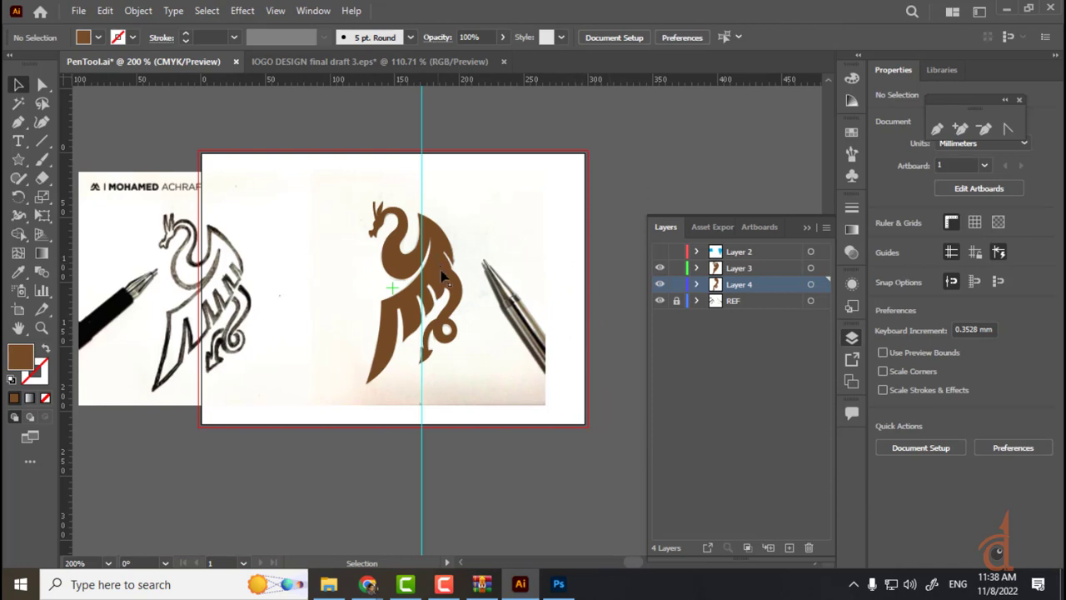
left_click(454, 307)
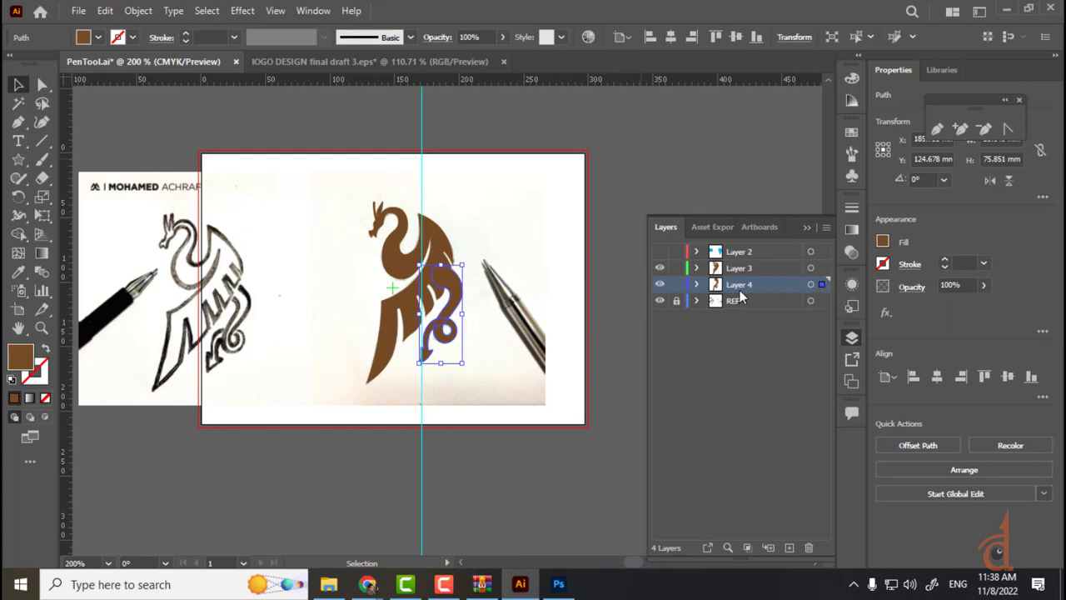
left_click(493, 371)
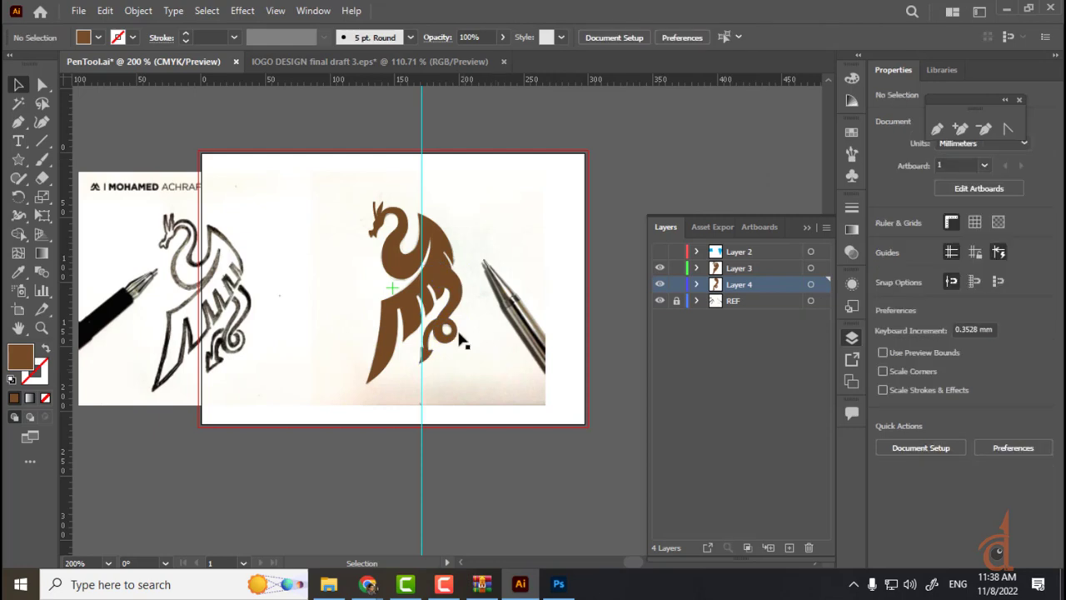
left_click(443, 330)
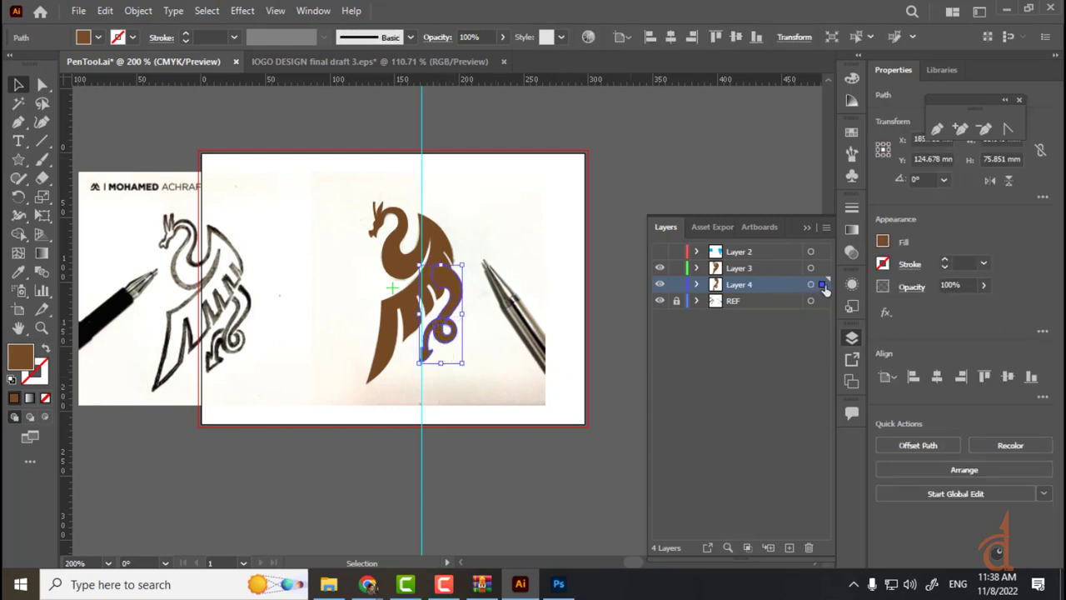
left_click_drag(824, 286, 823, 269)
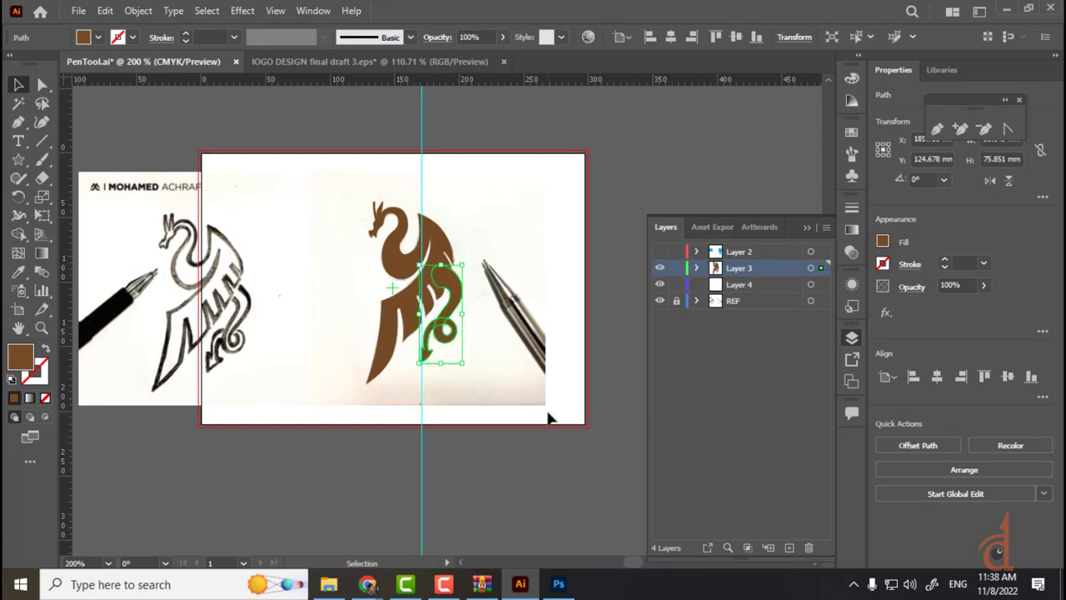
- Change Layer 3's selection colour to Orange and check it by selecting the tail and body paths
left_click(476, 373)
left_click(396, 308)
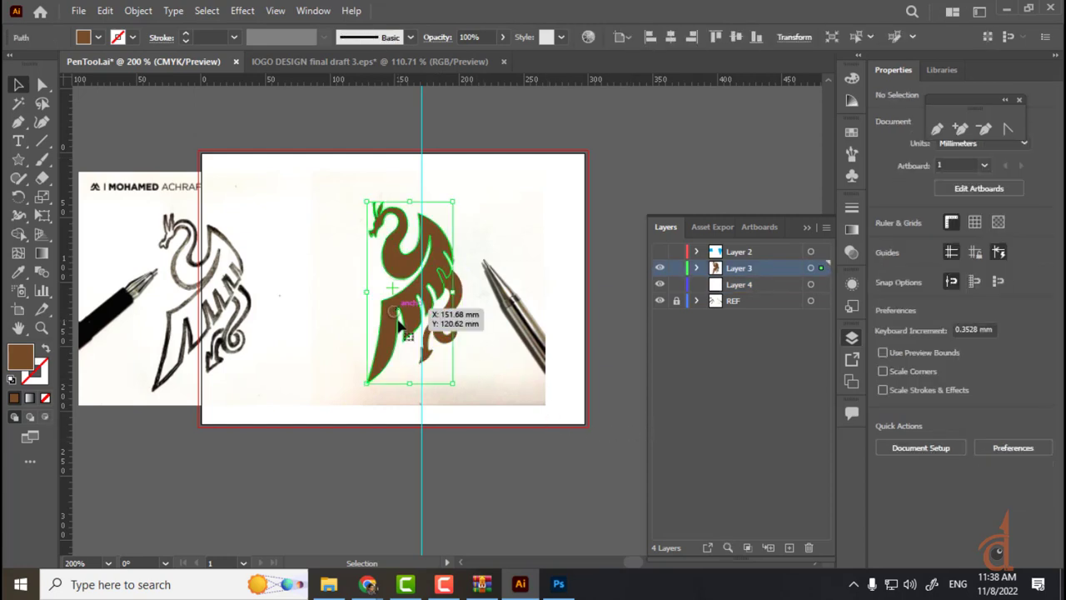
left_click(457, 335)
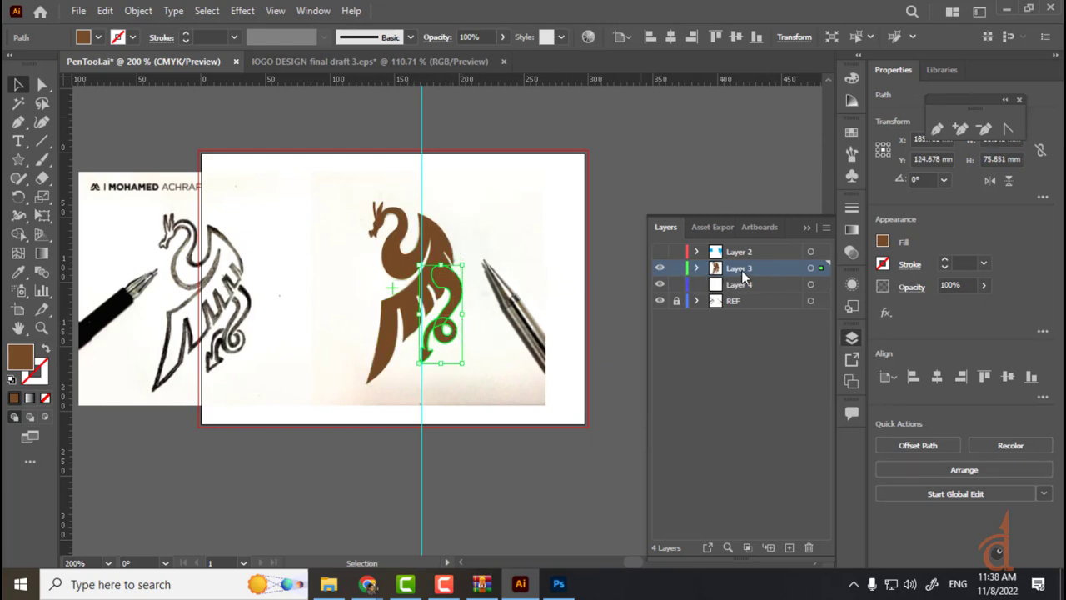
double_click(781, 267)
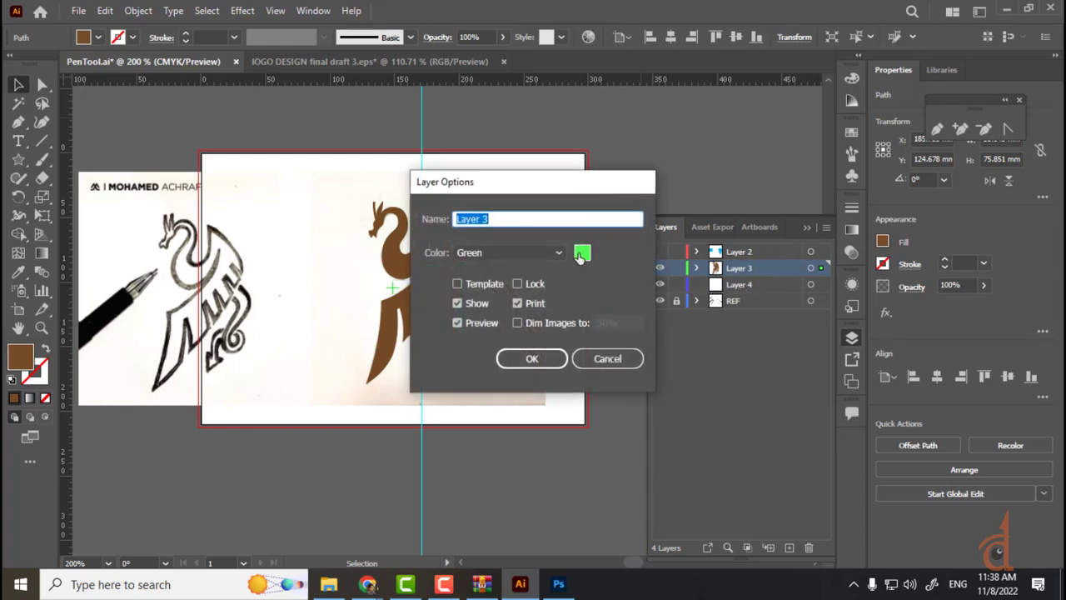
left_click(539, 253)
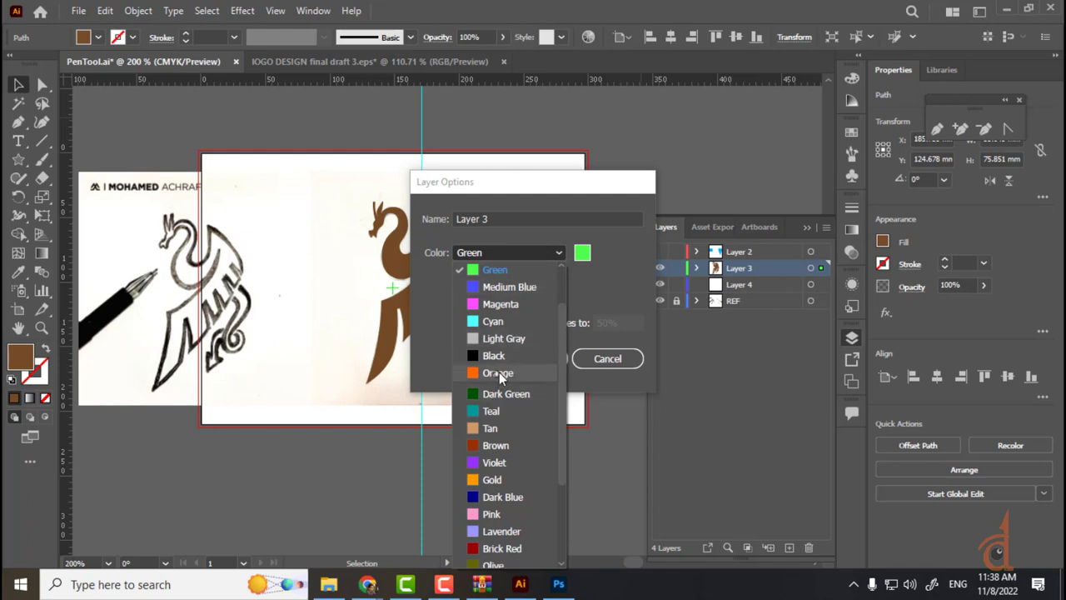
left_click(499, 373)
left_click(544, 359)
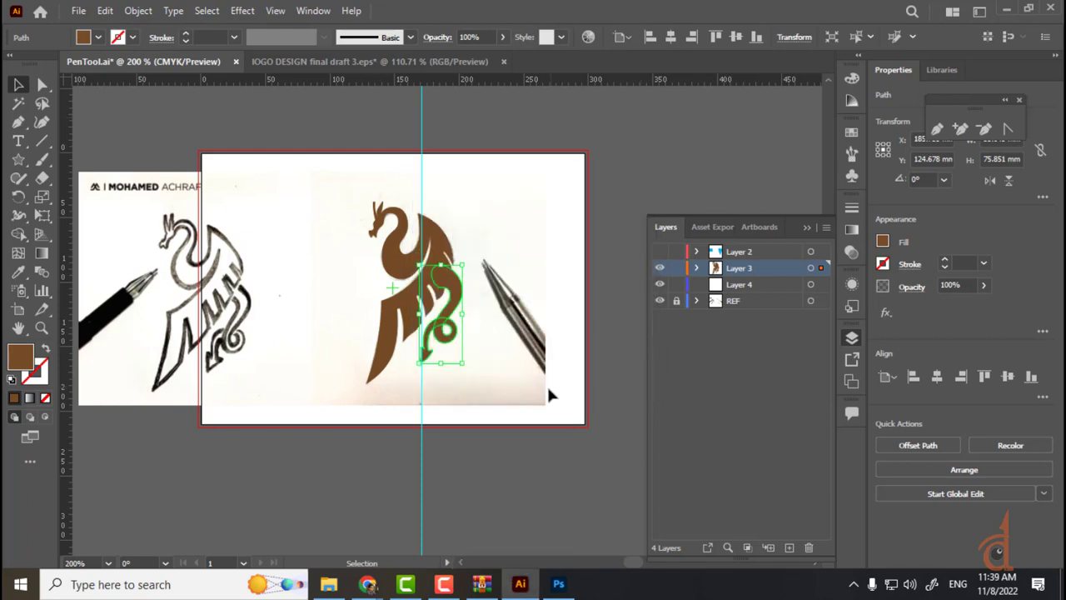
left_click(522, 449)
left_click(454, 325)
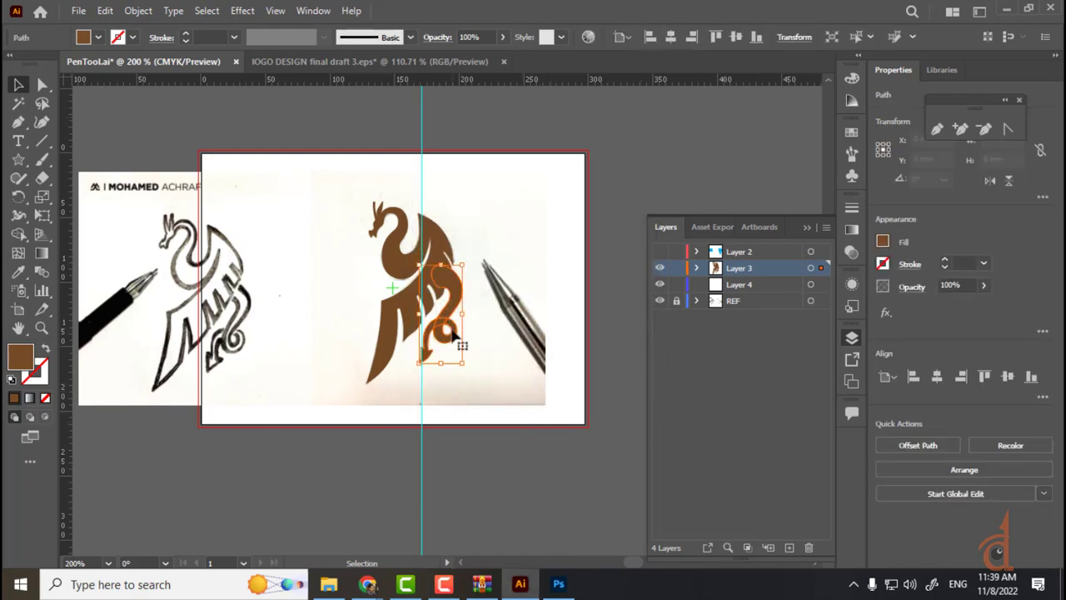
left_click(400, 312)
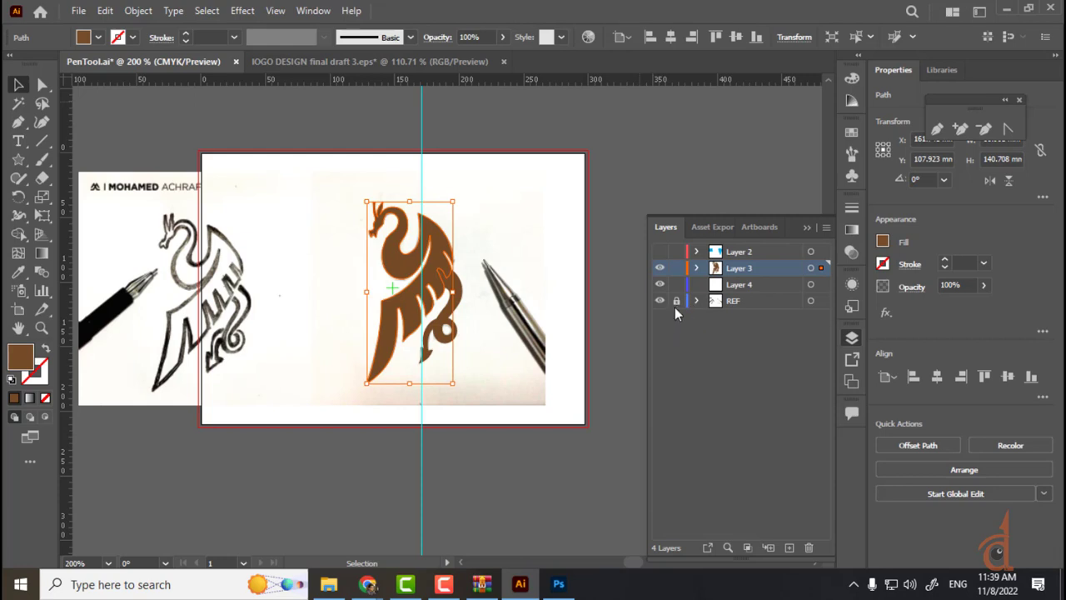
left_click(509, 376)
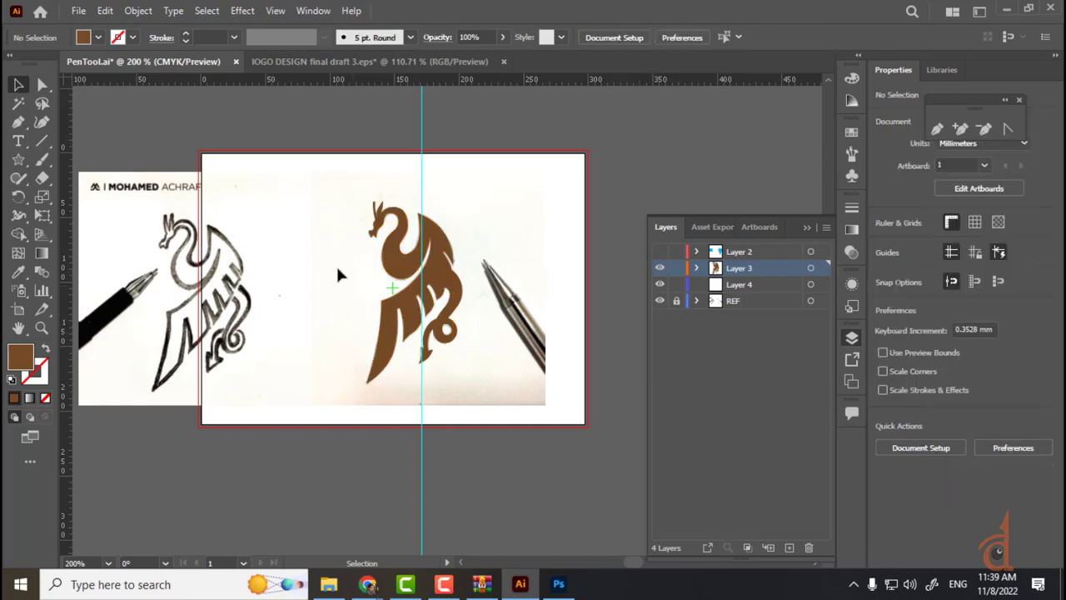
- Switch to Chrome and look through the related logo sketches in the "logo concept rough" image results
mouse_move(367, 584)
left_click(306, 520)
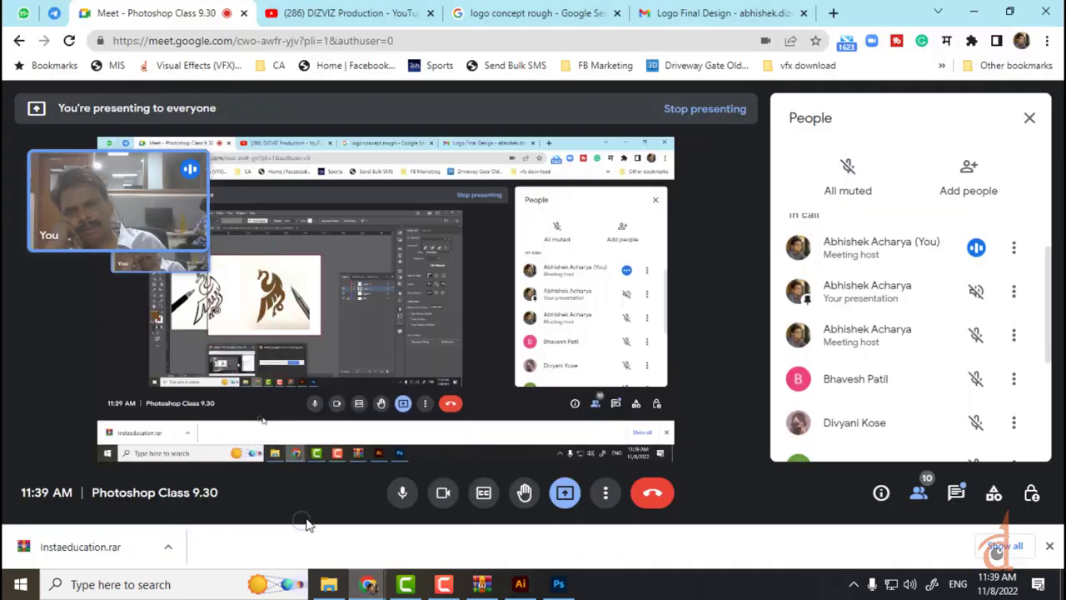
key("ctrl+Tab")
key("ctrl+Tab")
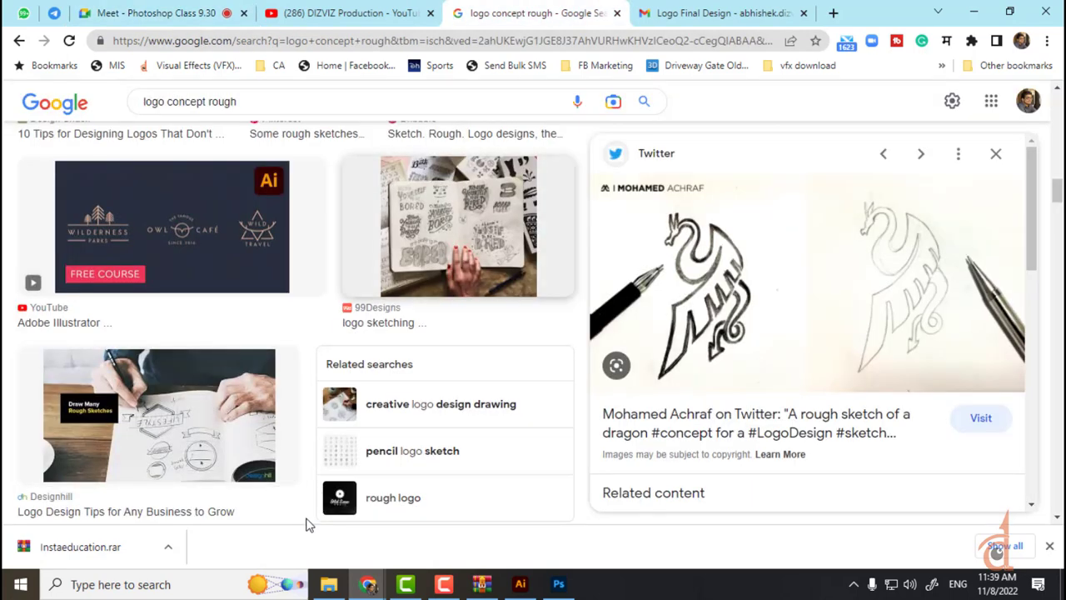
key("Page_Down")
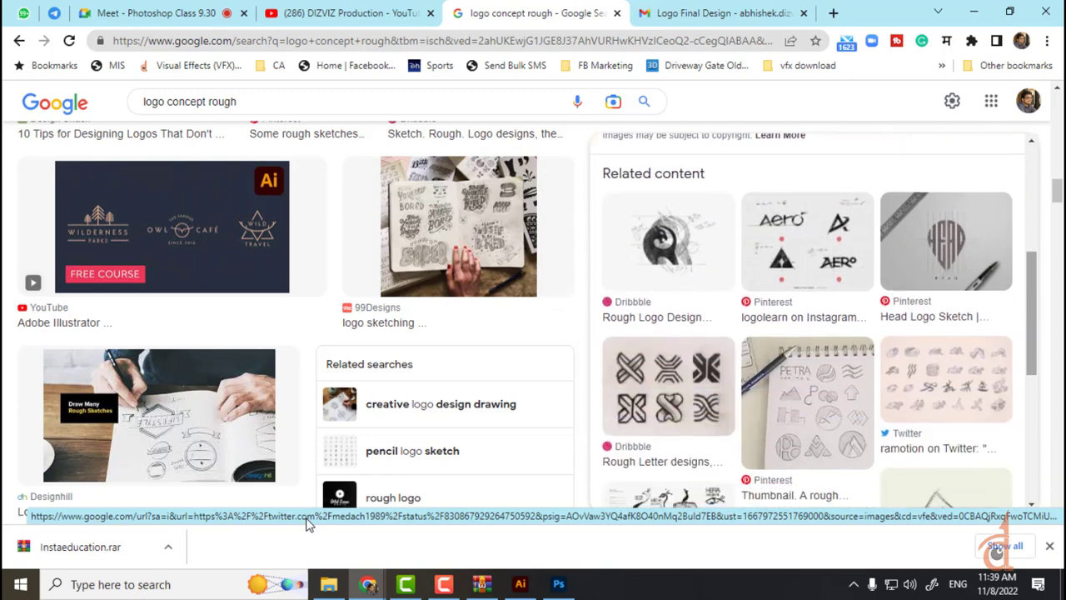
key("Down")
key("Down")
key("Down")
key("Down")
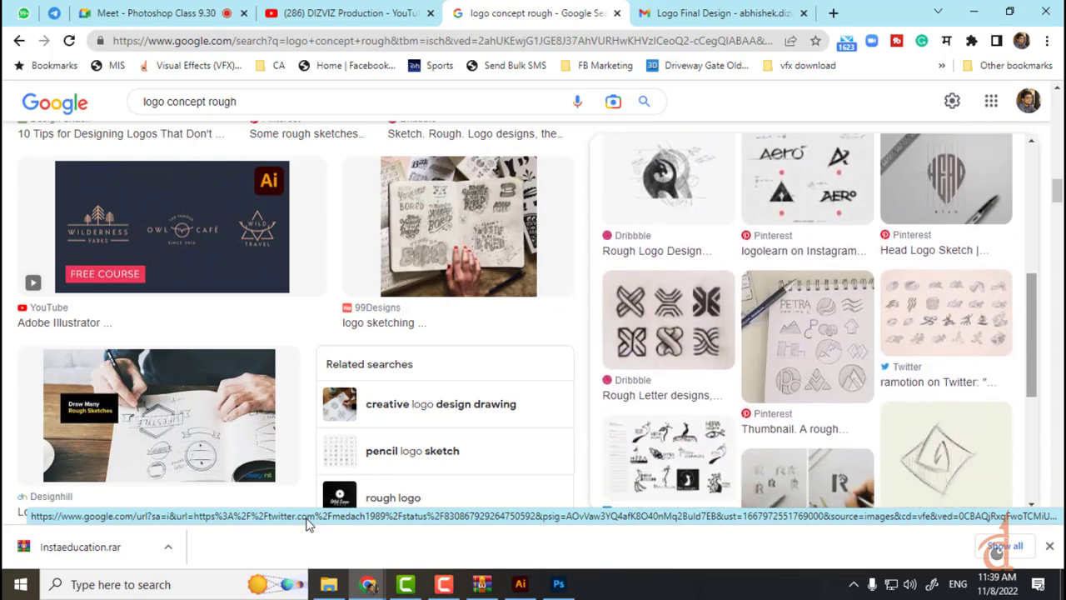
scroll(808, 321, "up", 1)
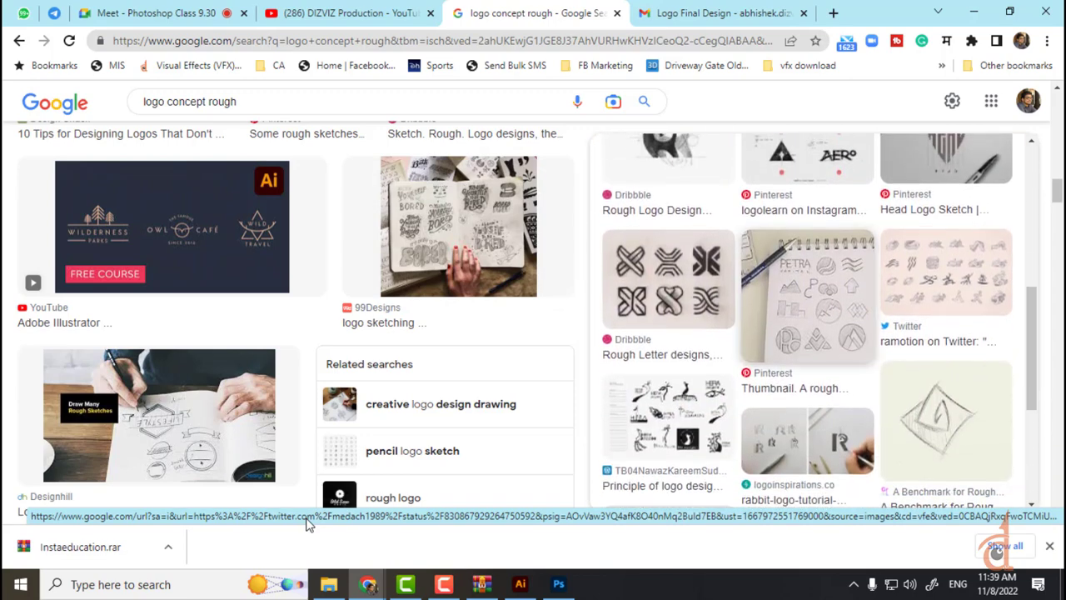
left_click(237, 102)
triple_click(236, 102)
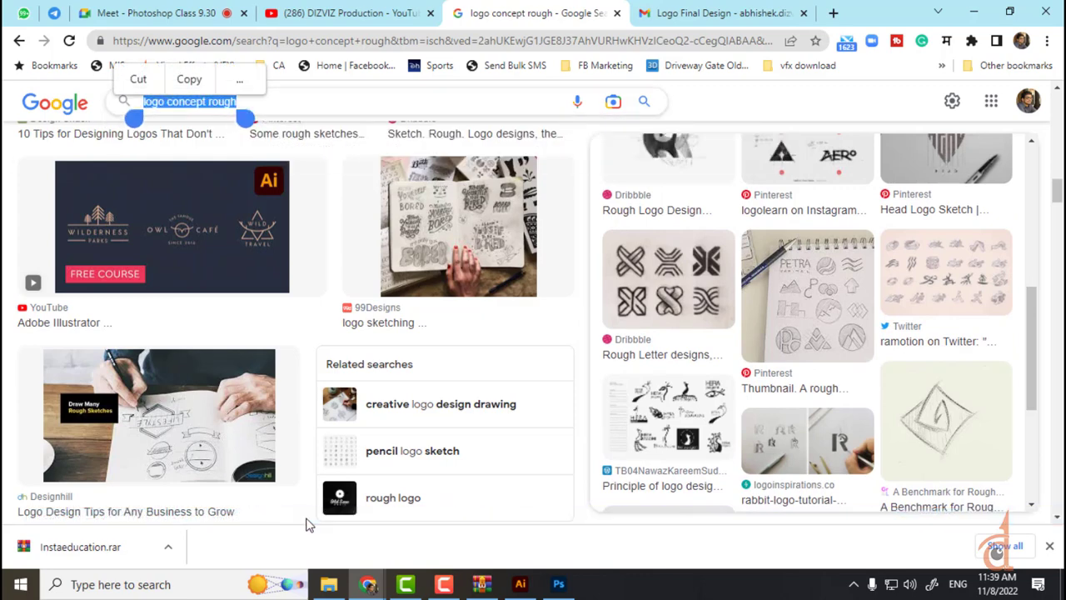
- Open the preview of the Aero logo sketches from Pinterest and copy the image
left_click(808, 160)
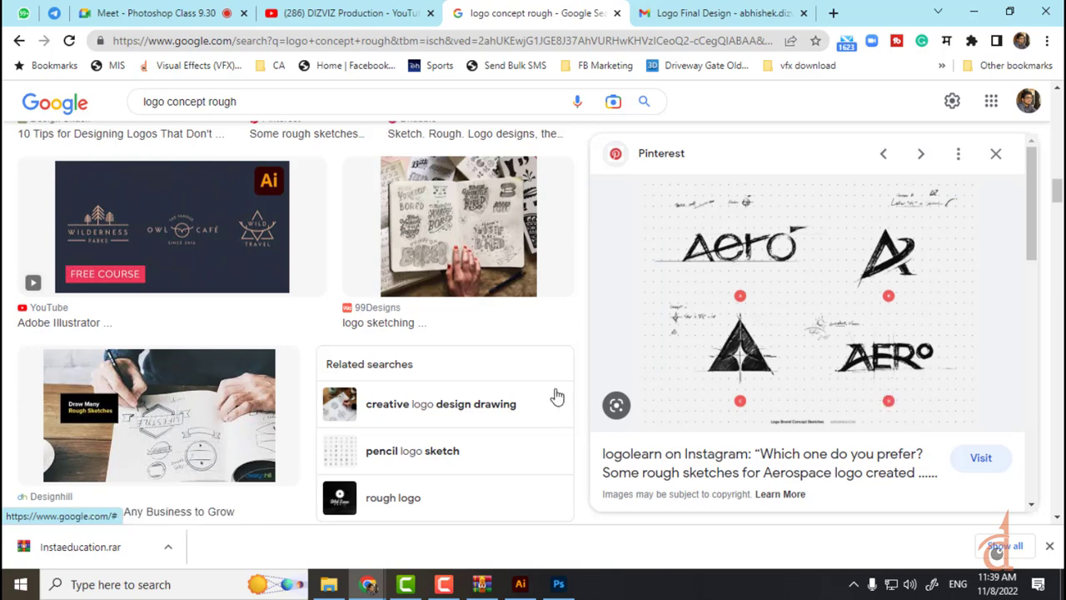
right_click(781, 247)
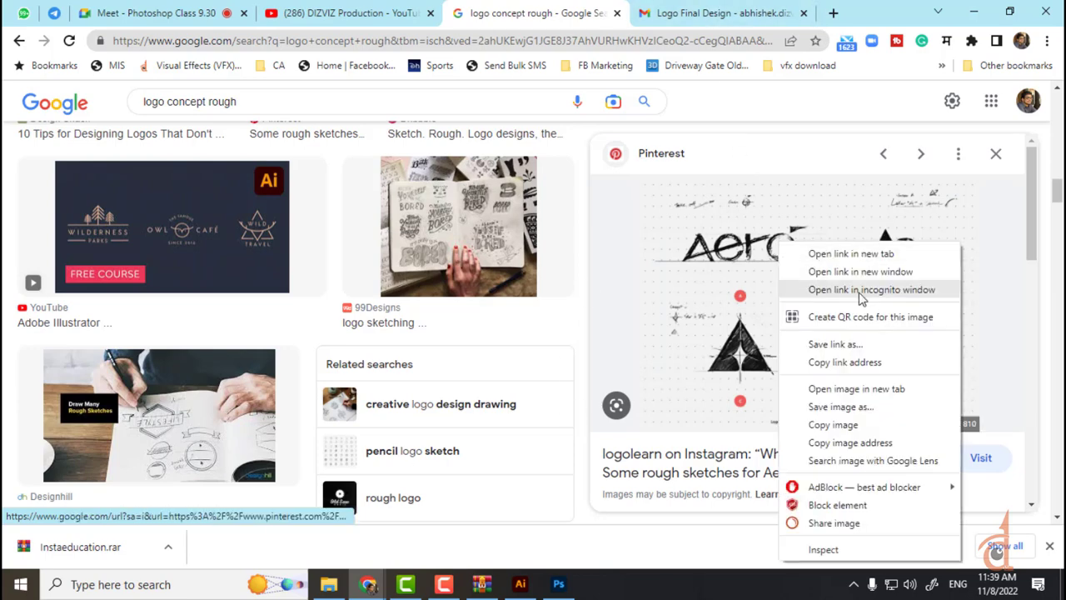
left_click(854, 423)
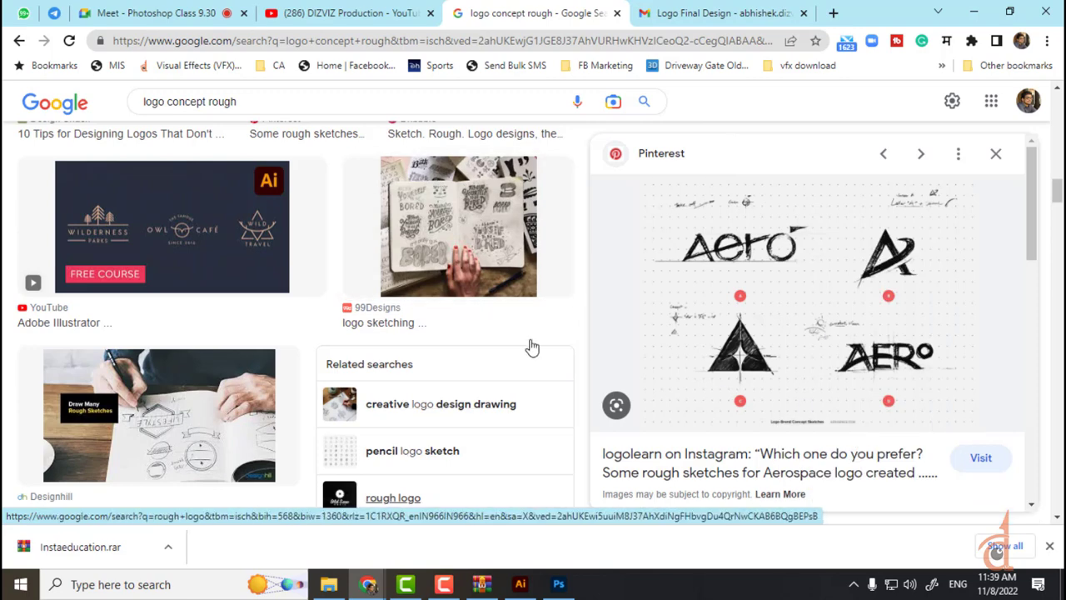
- Switch to Illustrator, add a second A4 landscape artboard beside Mera Style, and move it slightly away to X about 304 mm
left_click(520, 584)
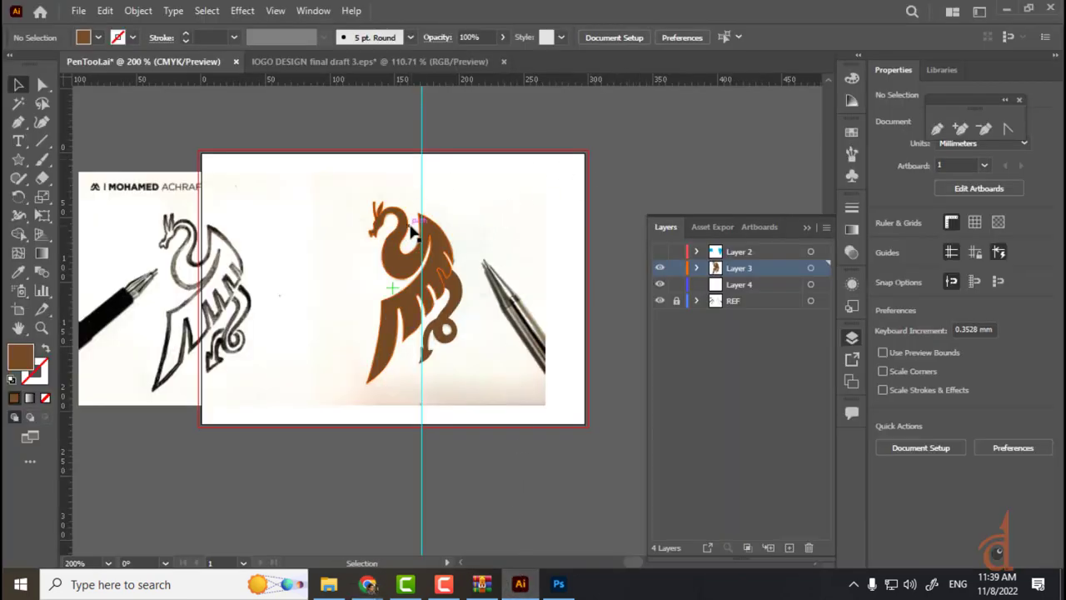
key("ctrl+minus")
key("ctrl+minus")
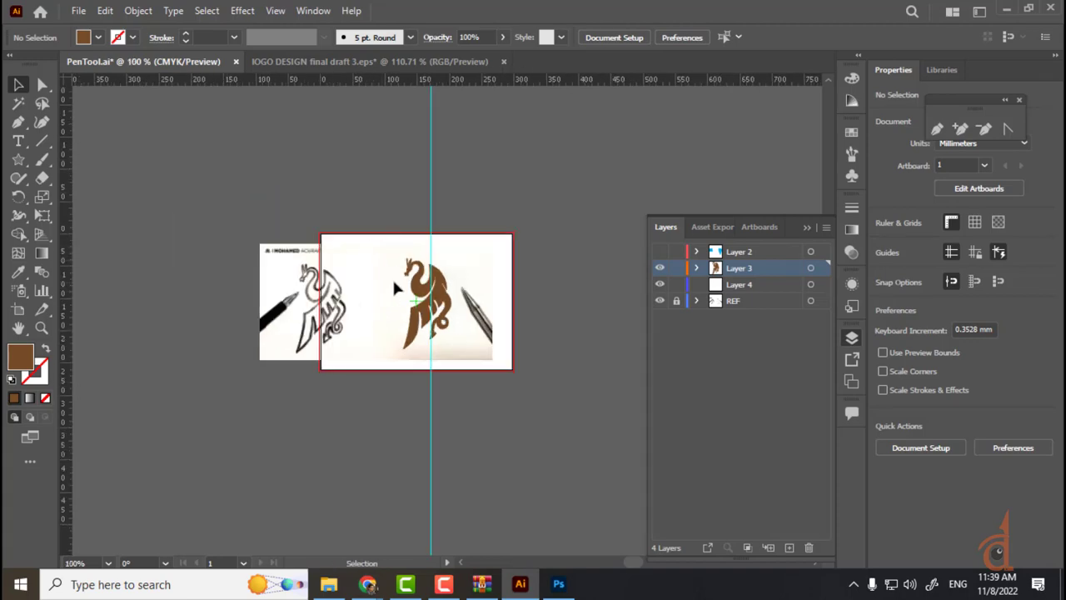
left_click_drag(534, 279, 319, 245)
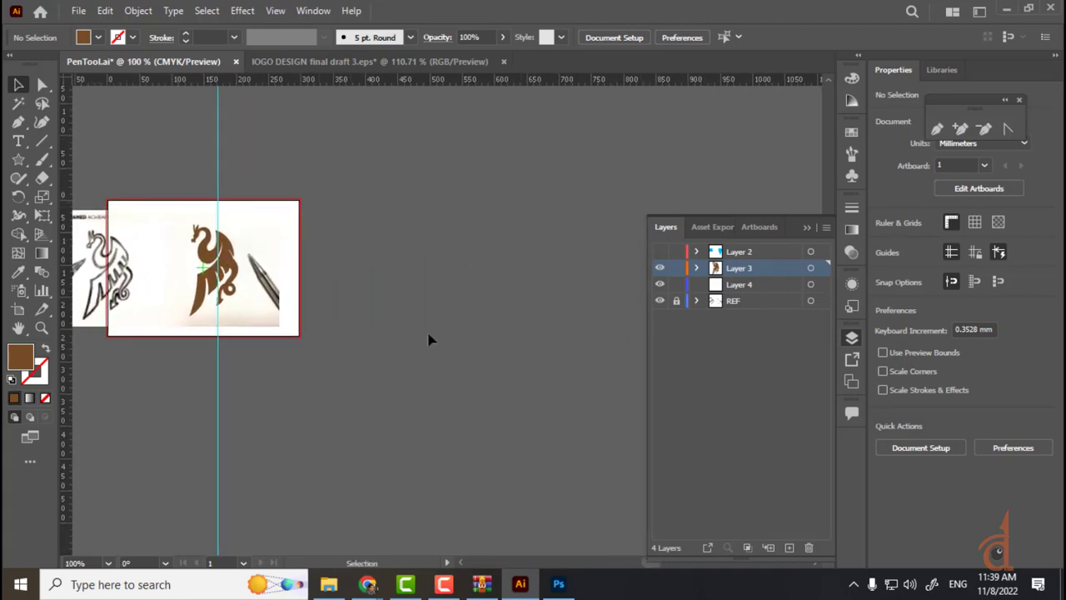
left_click(18, 310)
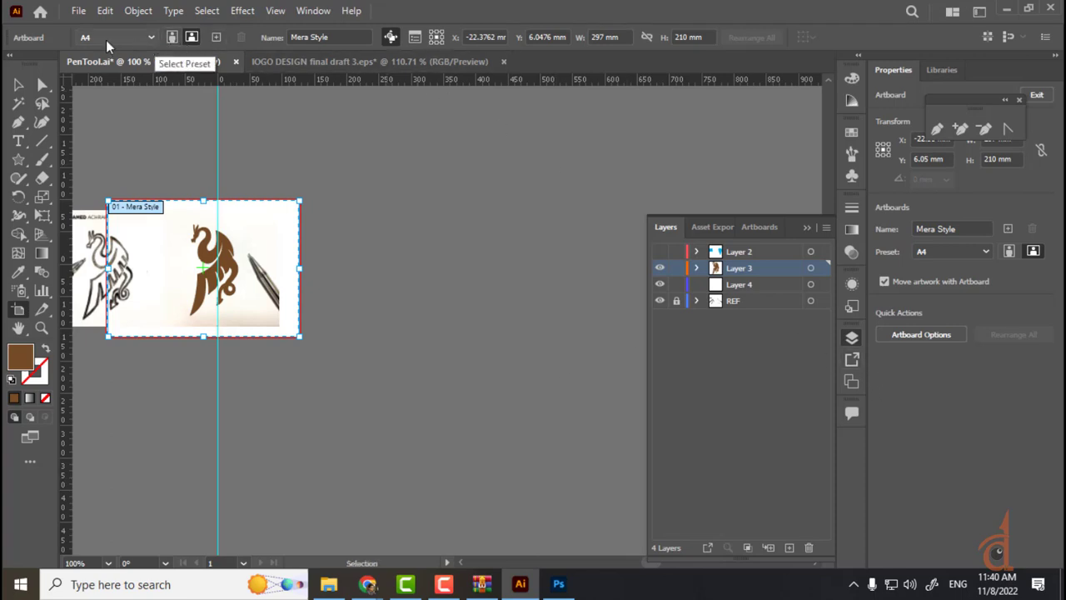
left_click(216, 36)
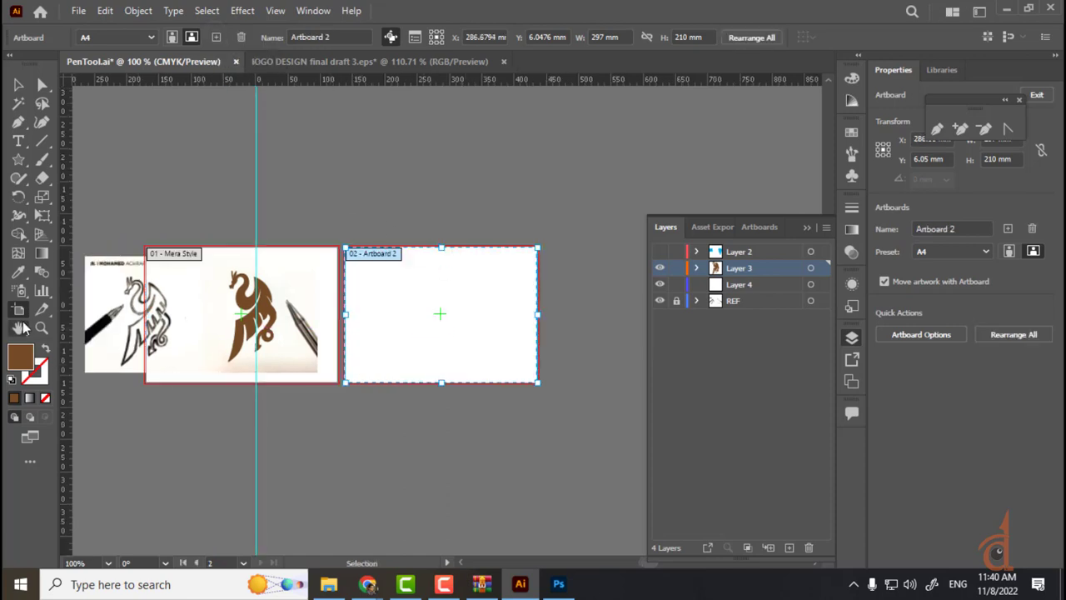
left_click_drag(422, 262, 399, 296)
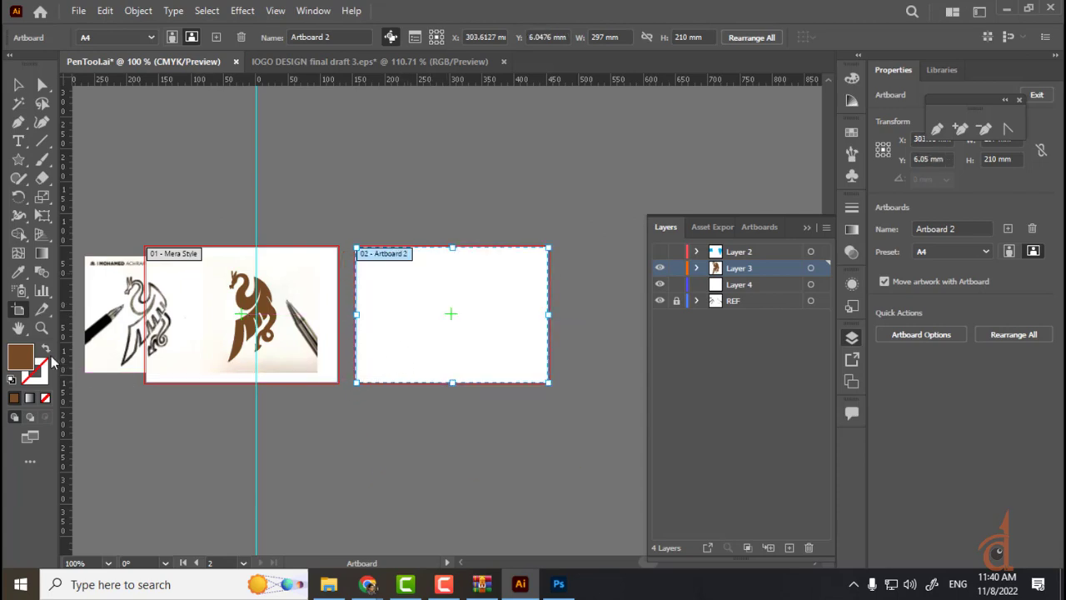
- Browse the artboard size presets, try portrait orientation on Artboard 2 and return it to landscape
left_click(20, 310)
left_click(104, 36)
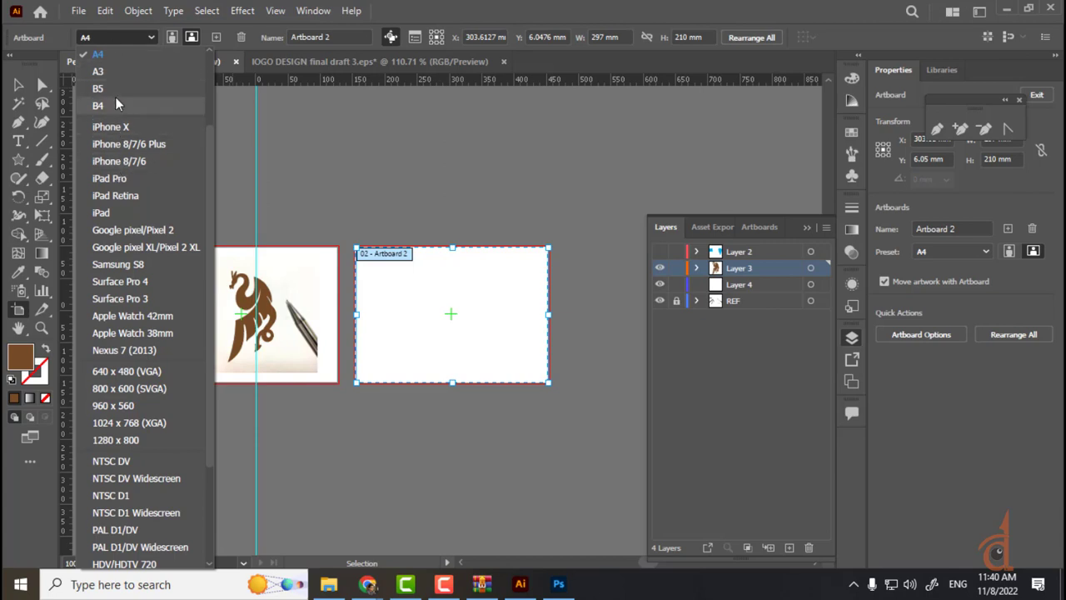
left_click(615, 21)
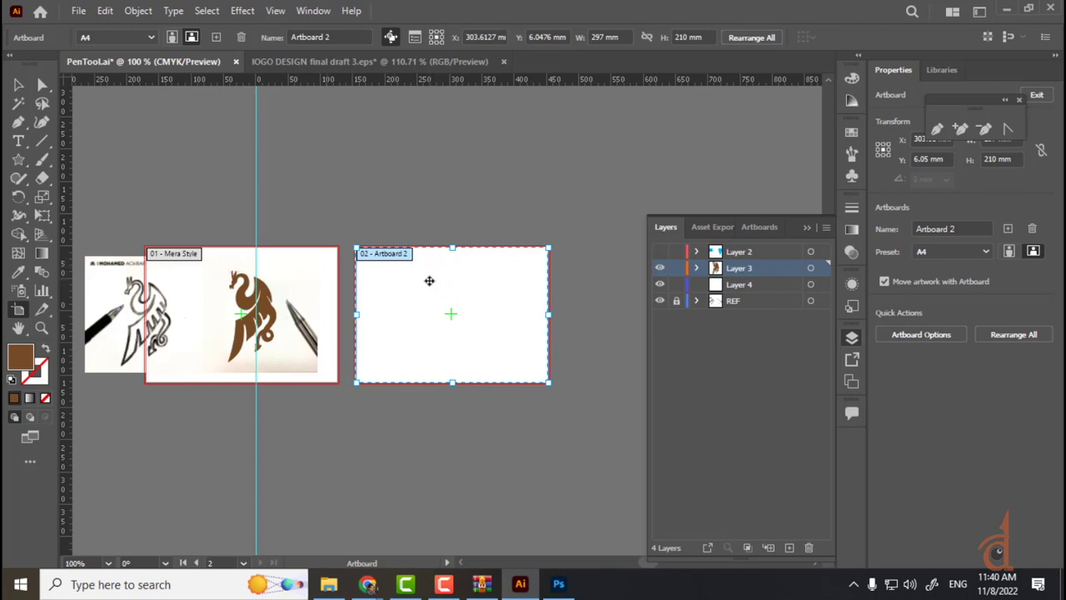
left_click(171, 36)
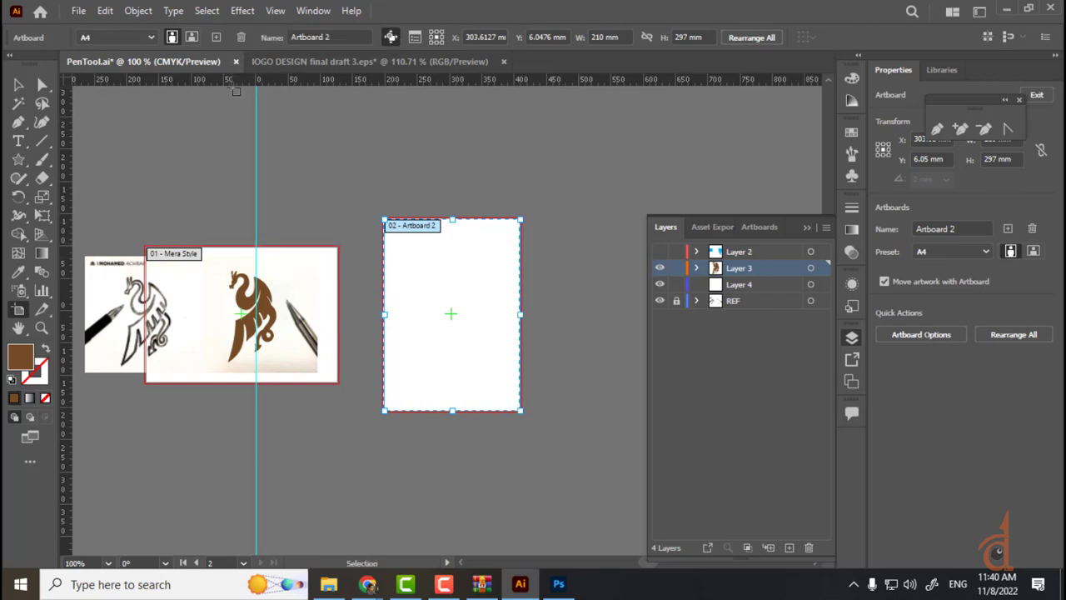
left_click(191, 36)
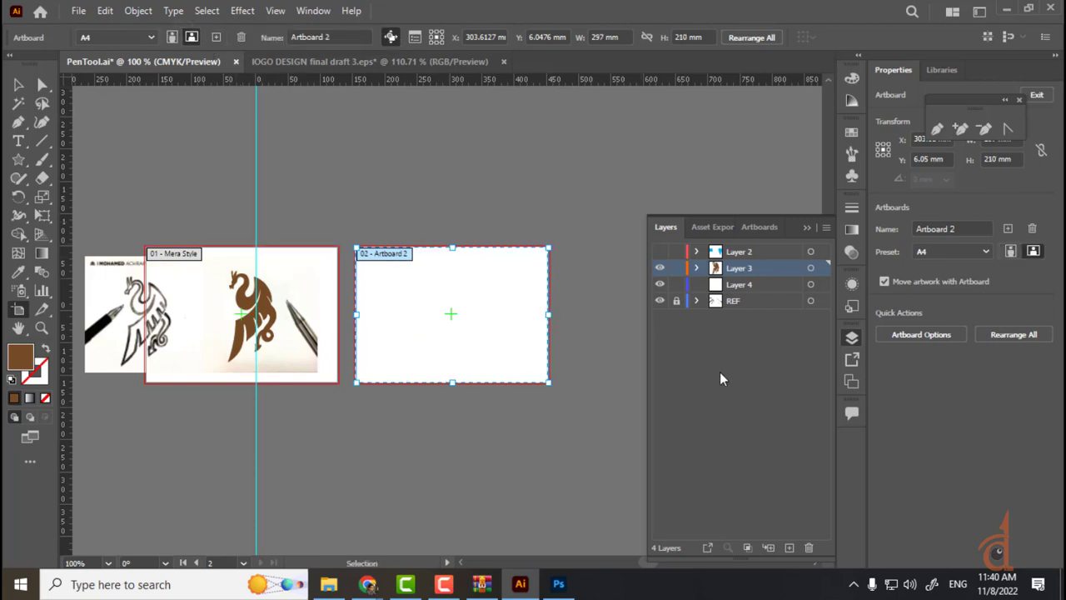
- Add a new layer above Layer 3 and rename Layer 3 as "Concept 1"
left_click(789, 548)
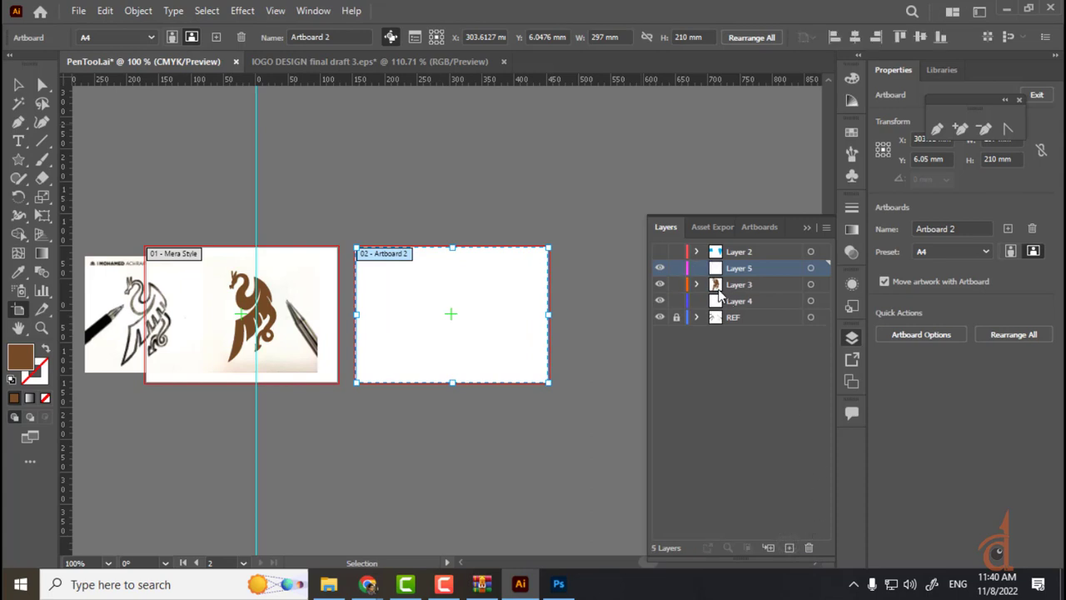
left_click(721, 286)
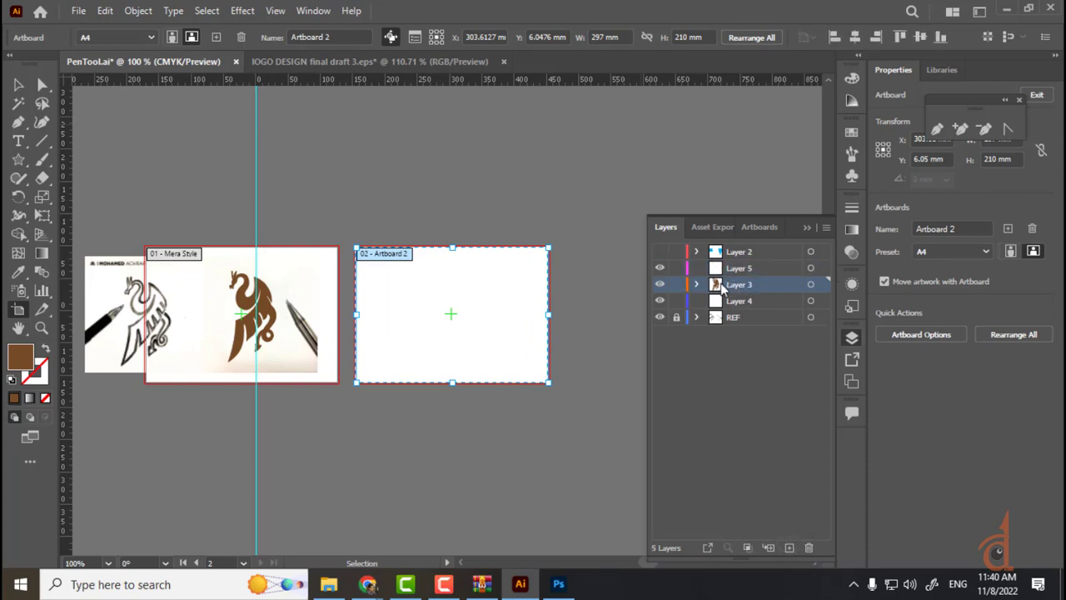
double_click(721, 285)
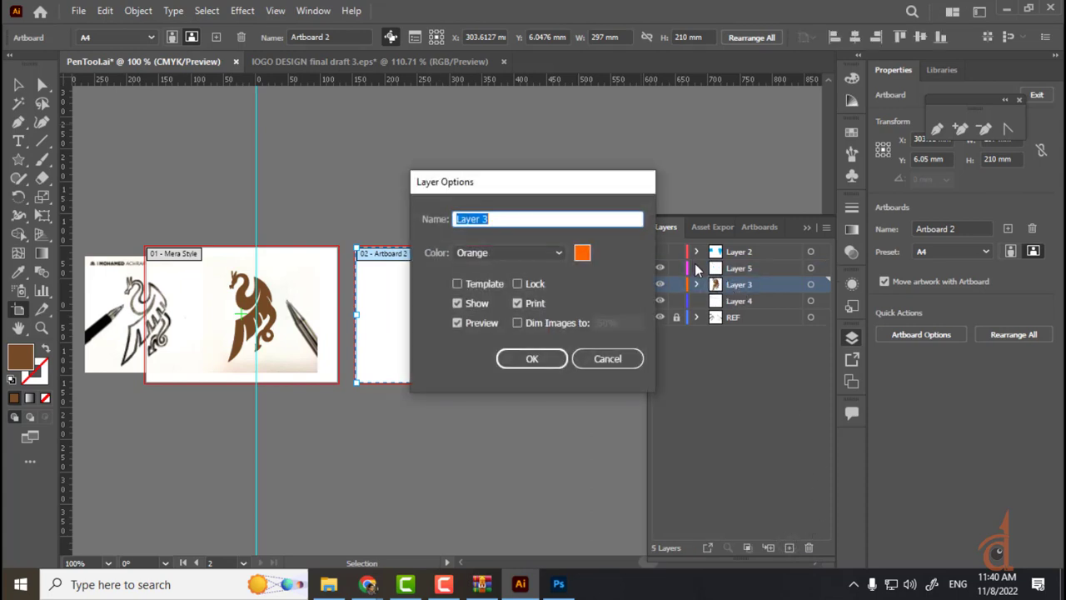
type("C")
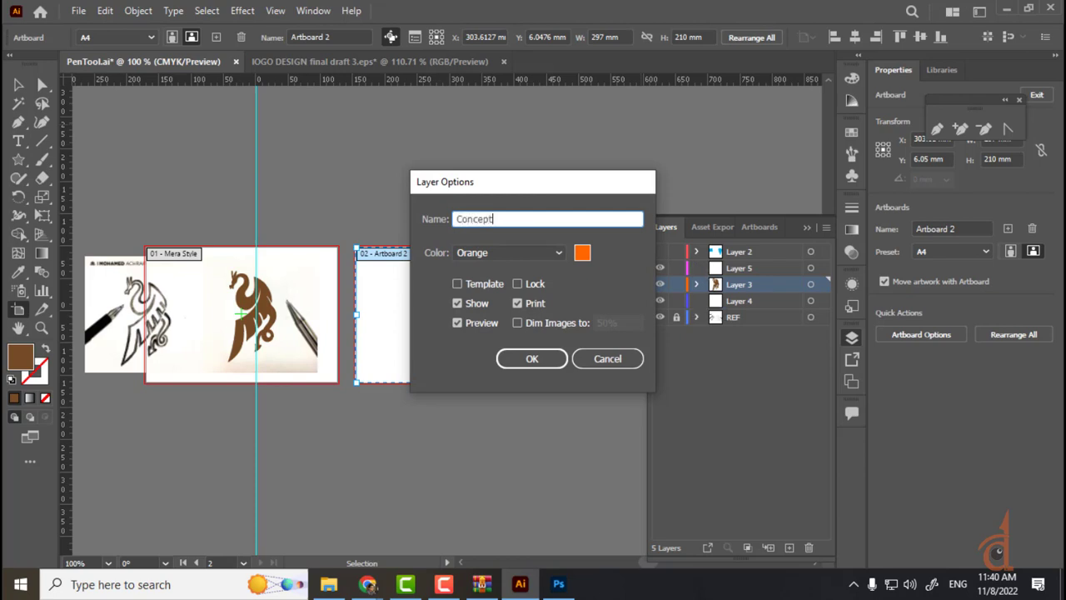
type("oncept ")
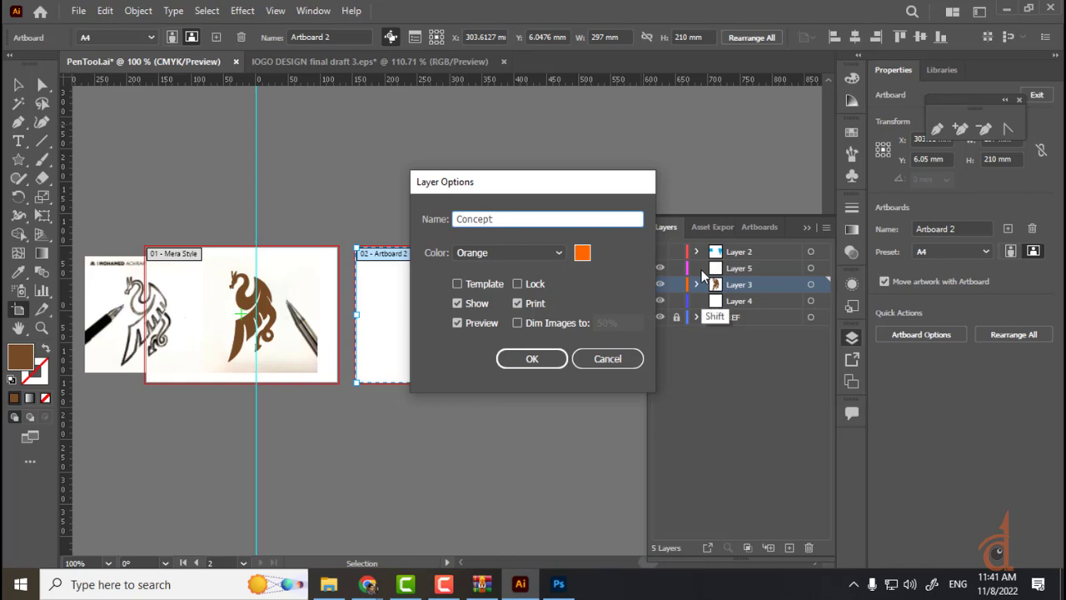
type("1")
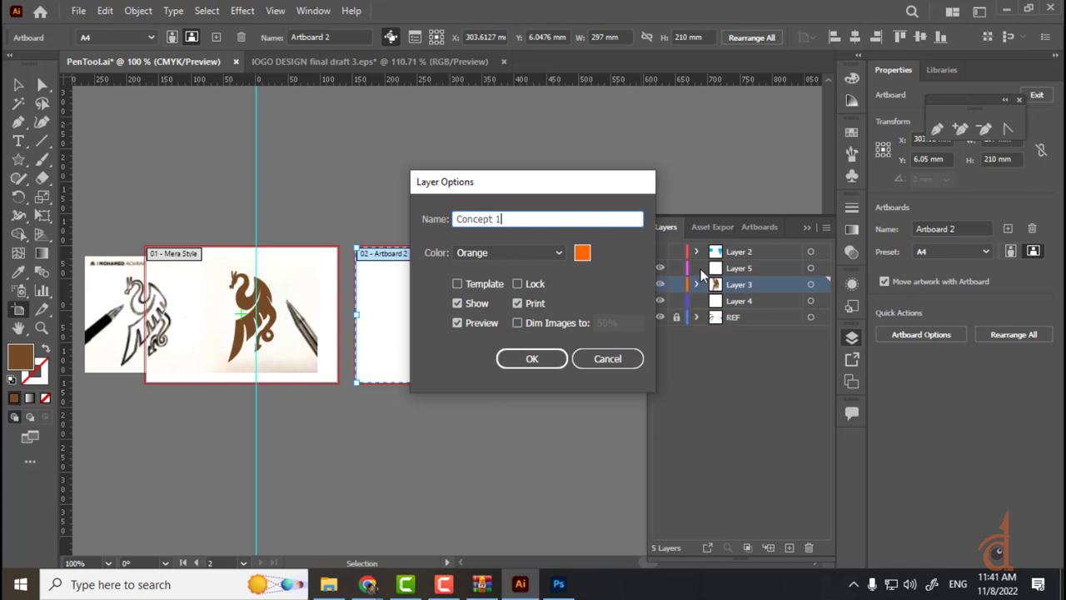
left_click(533, 359)
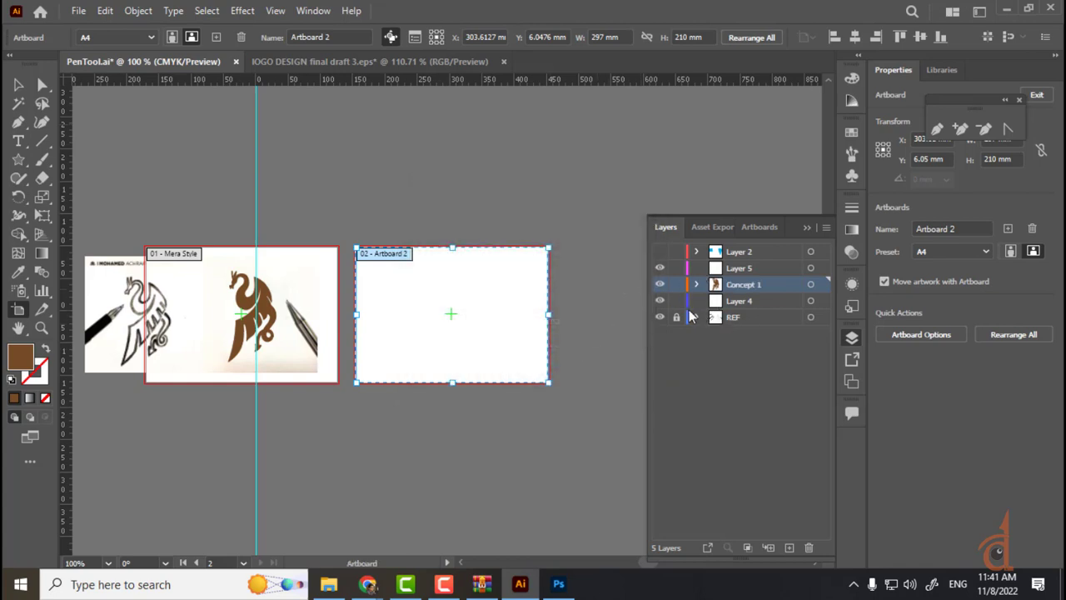
- Lock the Concept 1 layer and leave artboard editing with Layer 5 as the active layer
left_click(660, 302)
left_click(679, 285)
left_click(739, 272)
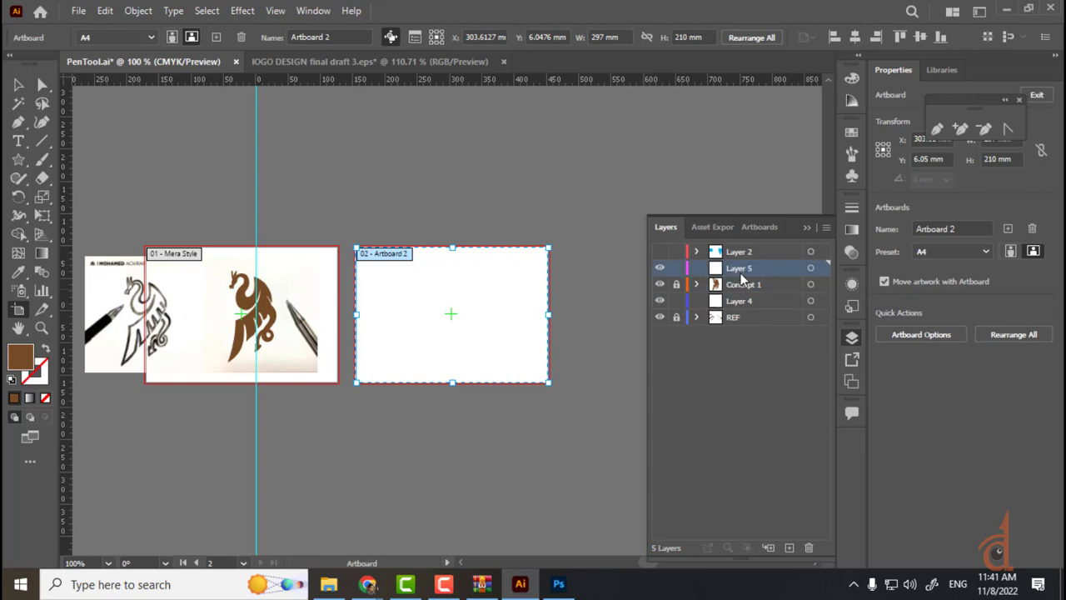
left_click(660, 270)
double_click(737, 268)
left_click(19, 84)
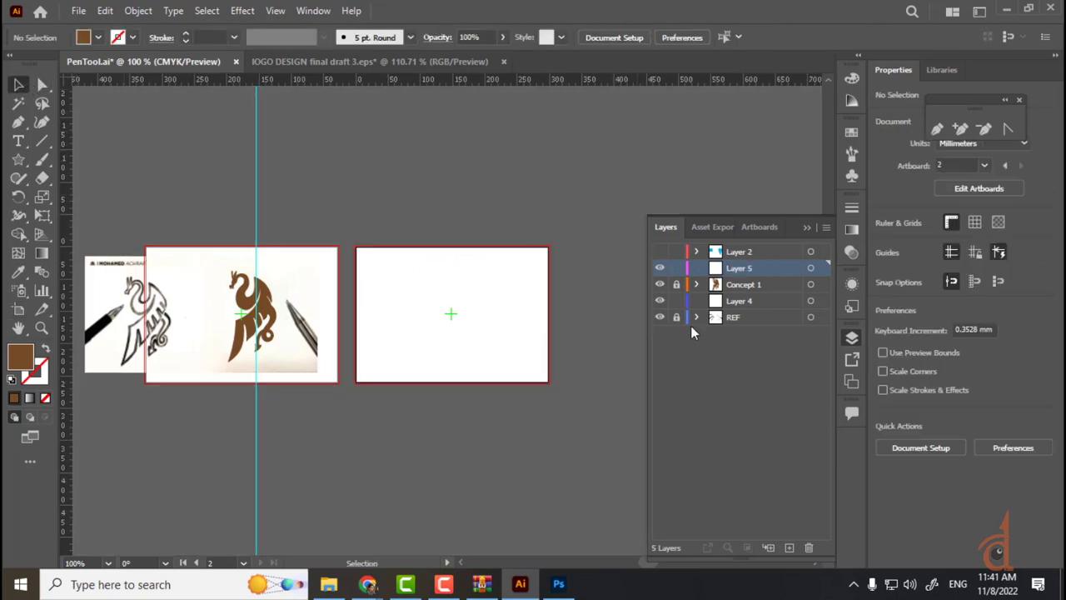
- Unlock the REF layer and paste the copied Aero logo sketches image onto it
left_click(741, 319)
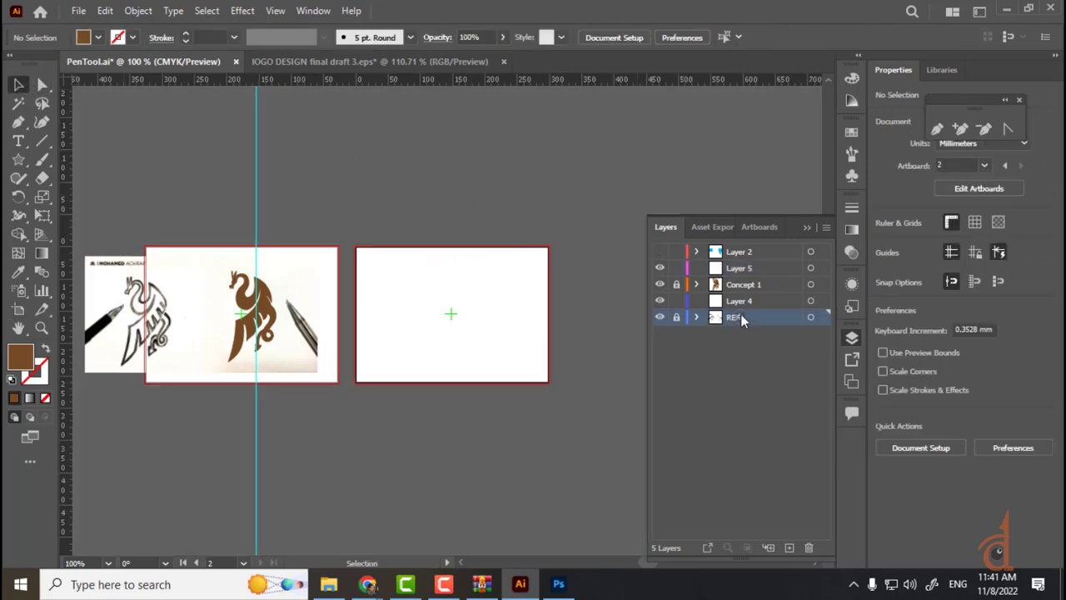
left_click(677, 301)
left_click(677, 318)
left_click(678, 307)
key("ctrl+v")
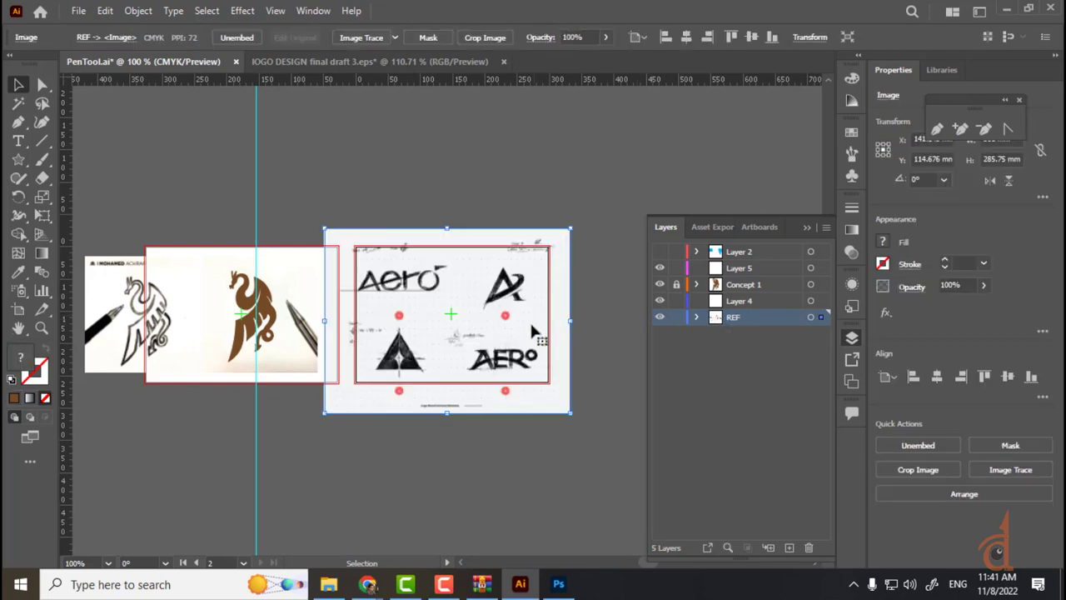
- Shrink the pasted Aero image to about 241 mm high, centred over Artboard 2, and lock the REF layer
left_click_drag(450, 323, 472, 325)
left_click_drag(591, 411, 549, 384)
left_click_drag(466, 291, 470, 306)
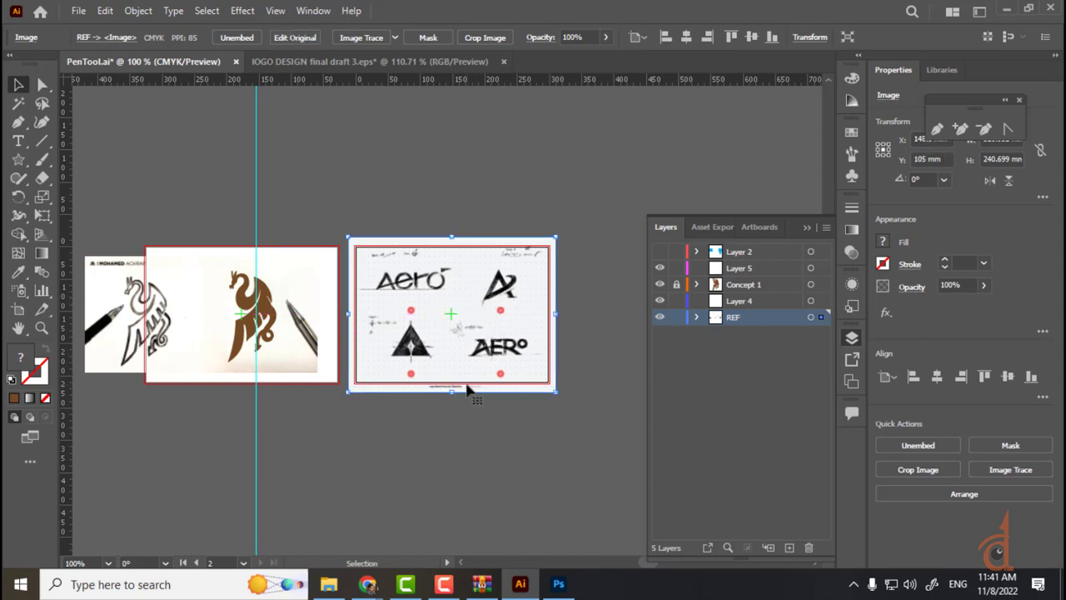
left_click(675, 317)
left_click_drag(471, 282, 525, 326)
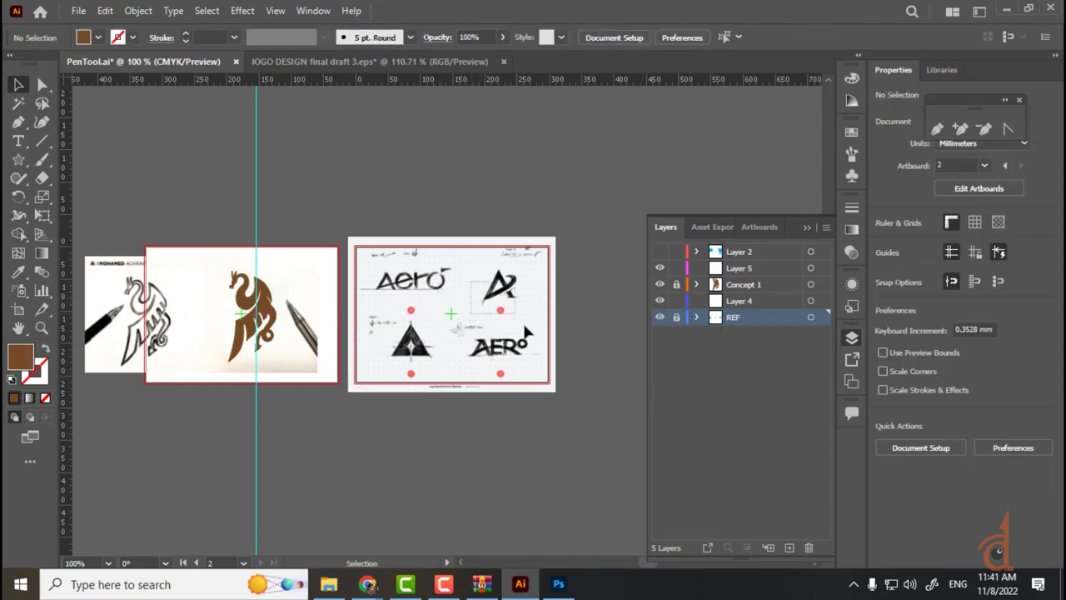
- On Layer 5, draw a closed brown three-point shape over the lower-left part of triangle sketch C with the Curvature tool
key("ctrl+=")
key("ctrl+=")
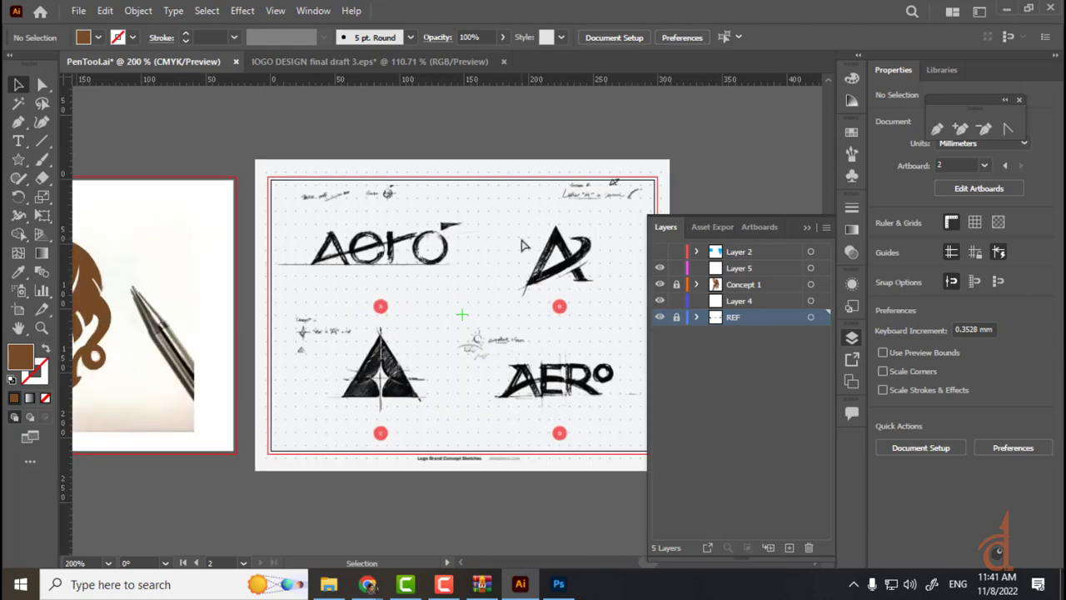
left_click(748, 274)
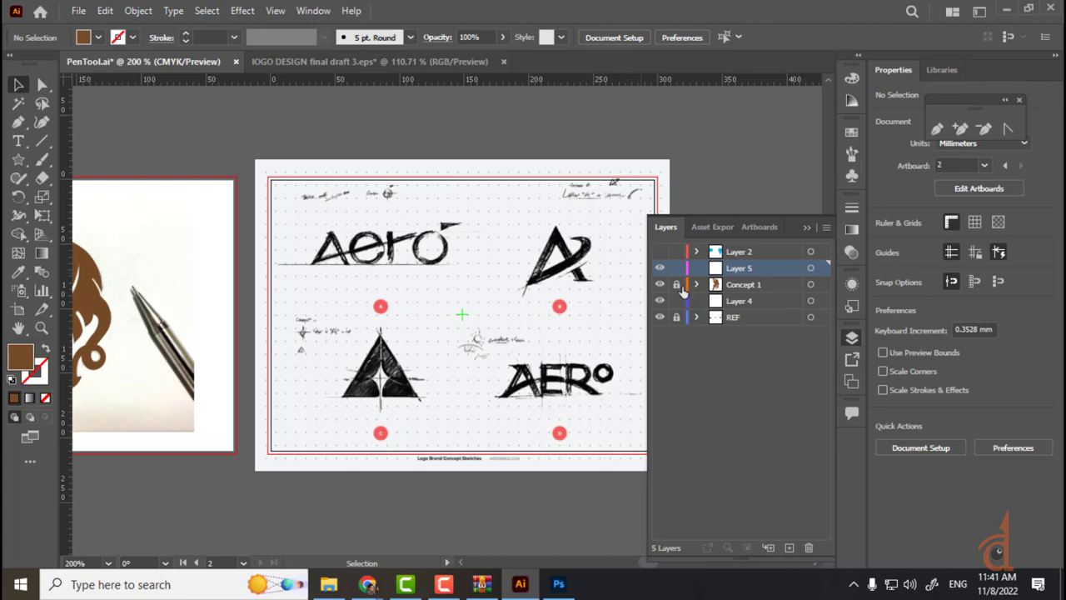
left_click_drag(477, 249, 434, 269)
key("ctrl+=")
left_click_drag(312, 310, 359, 318)
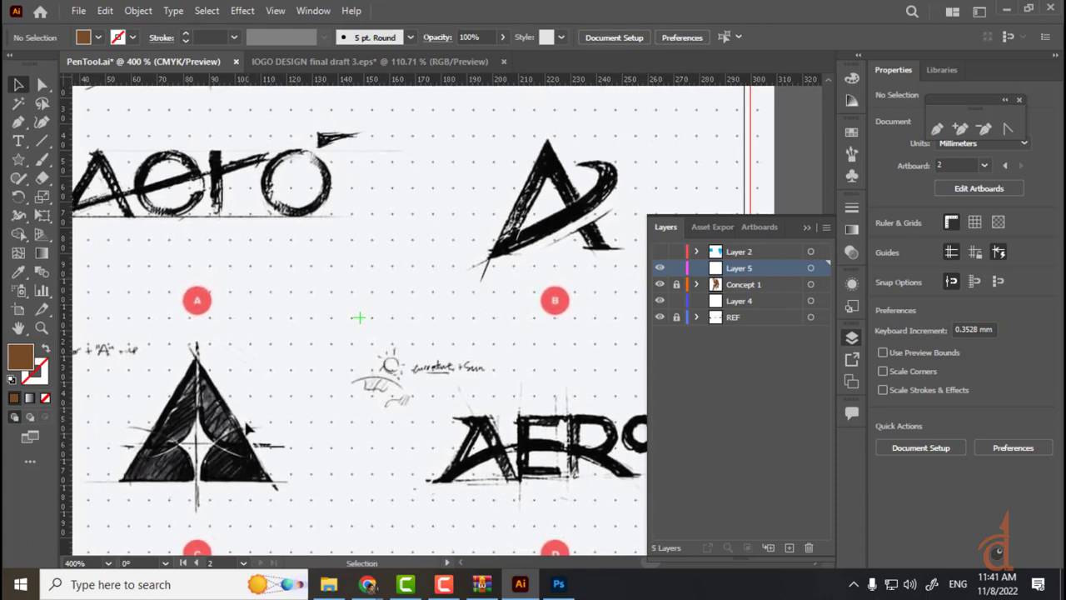
scroll(283, 437, "down", 3)
scroll(284, 436, "left", 3)
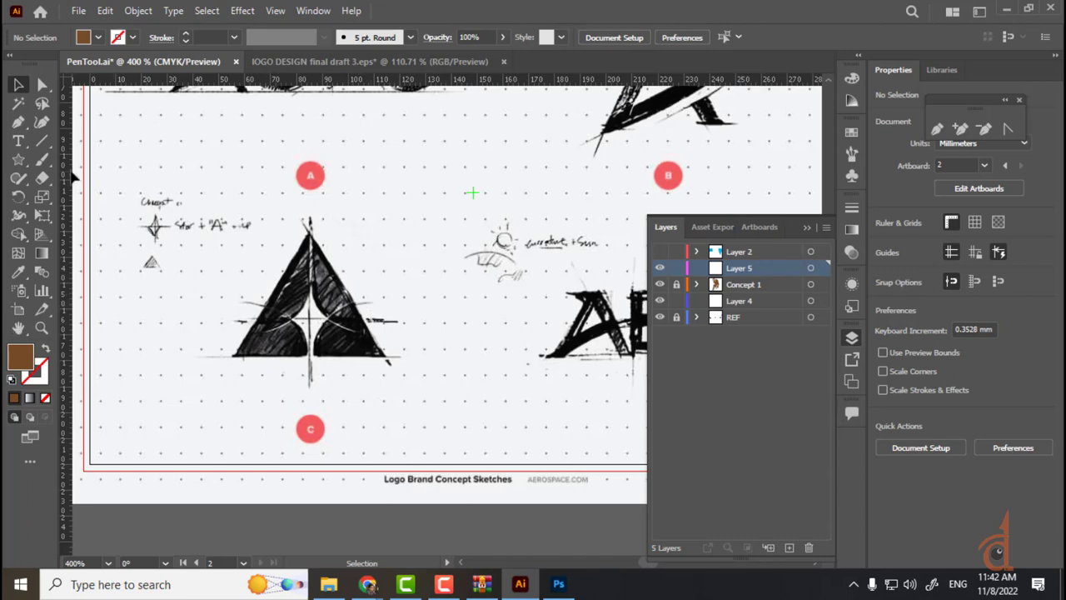
left_click(42, 122)
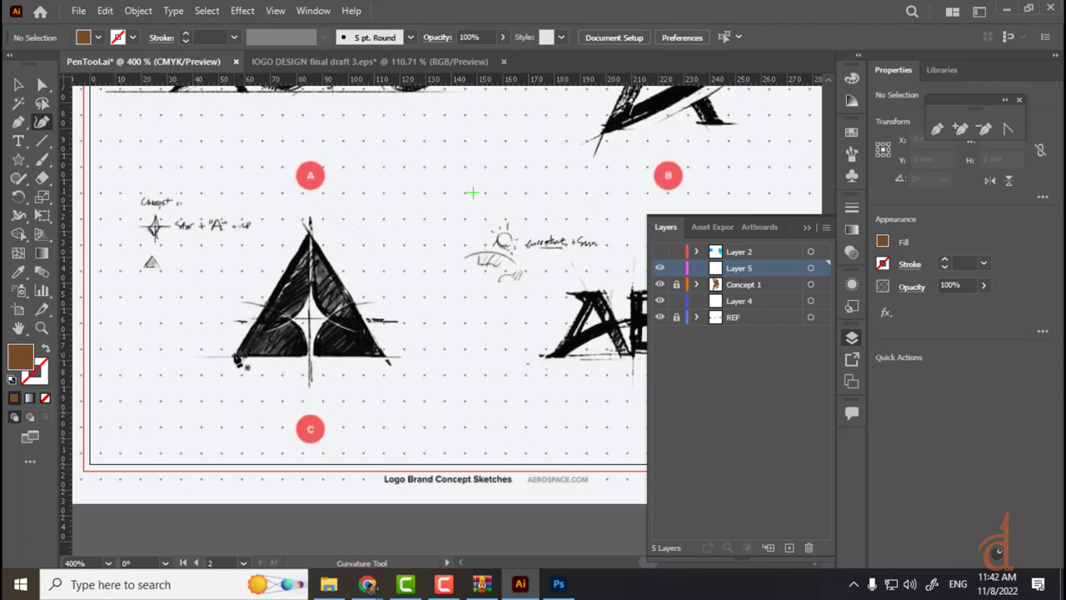
left_click(233, 354)
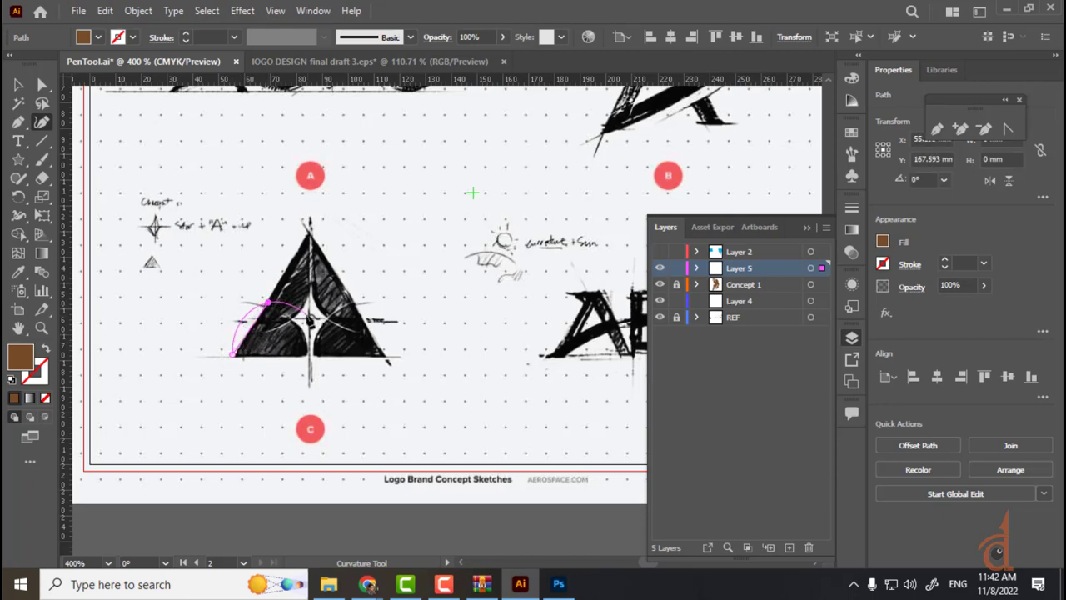
left_click(268, 302)
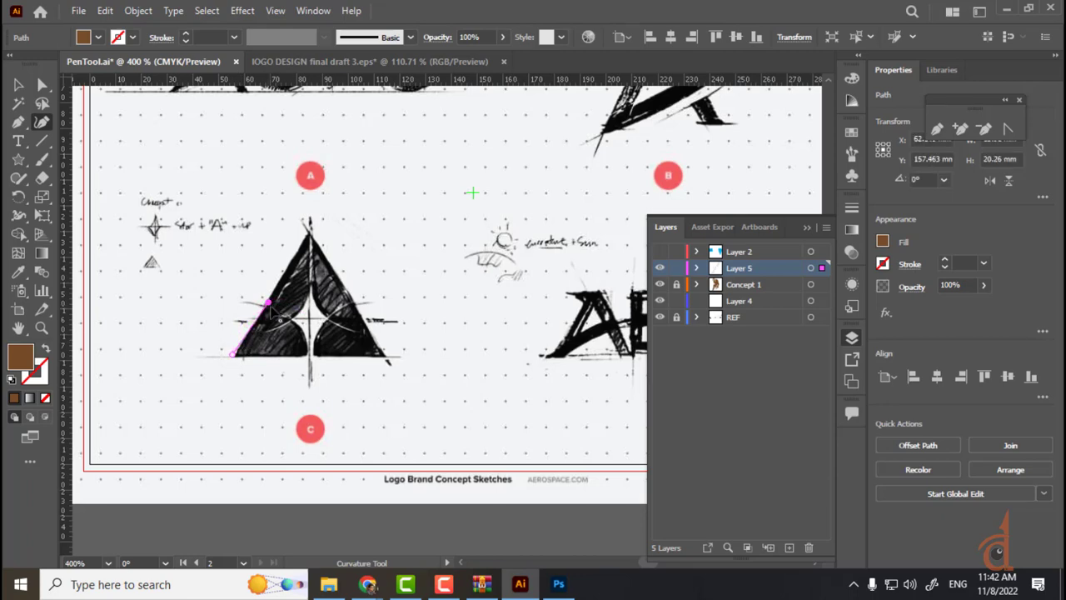
left_click(310, 355)
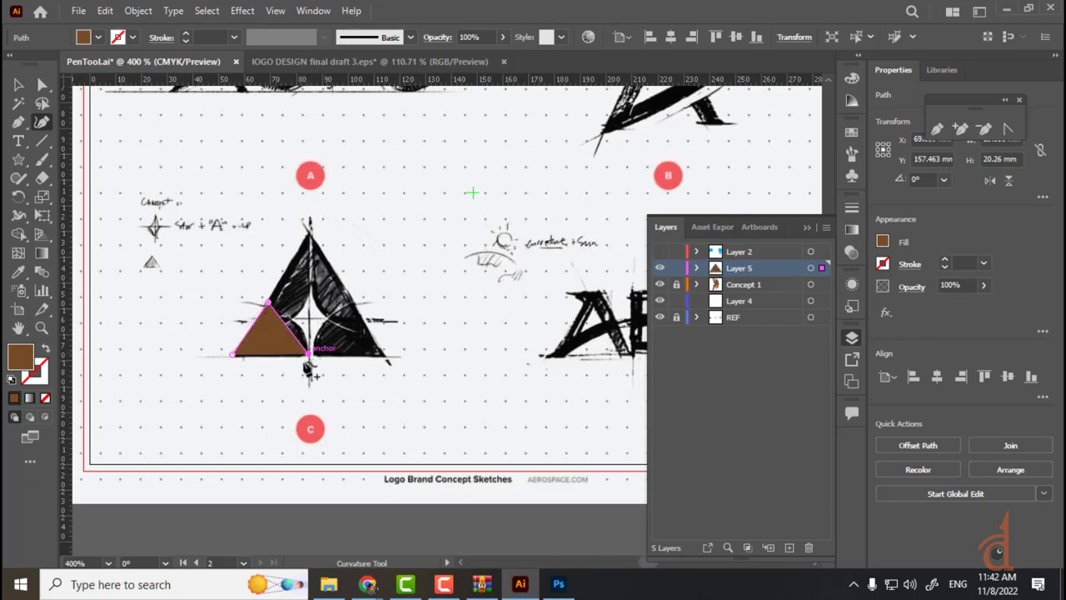
left_click(232, 356)
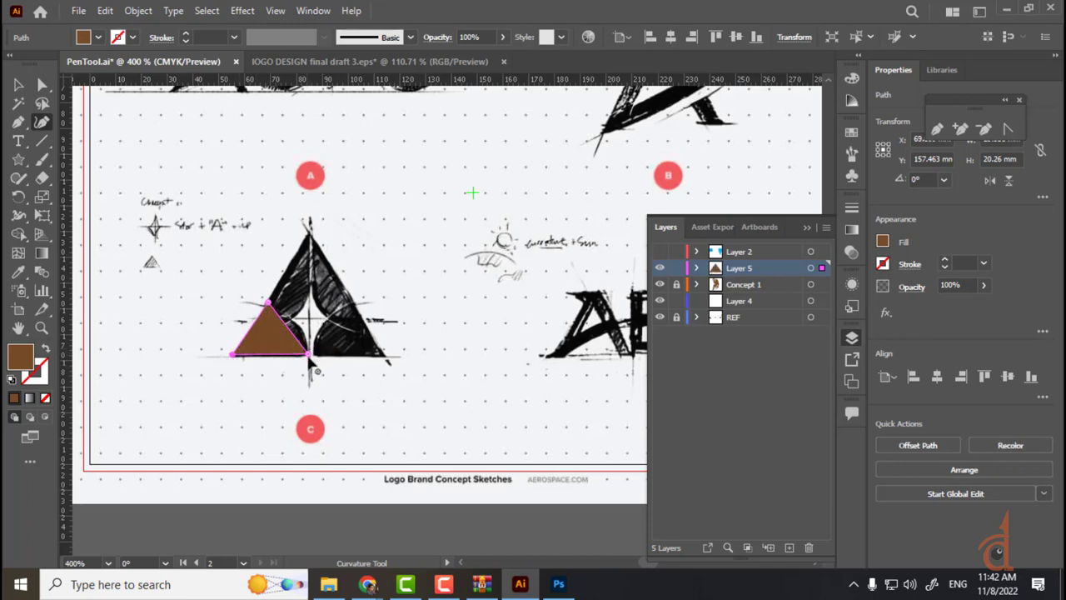
- Lower the brown shape's inner bottom corner slightly and bow its slanted inner edge outward to follow the sketched curve
left_click_drag(309, 356, 309, 358)
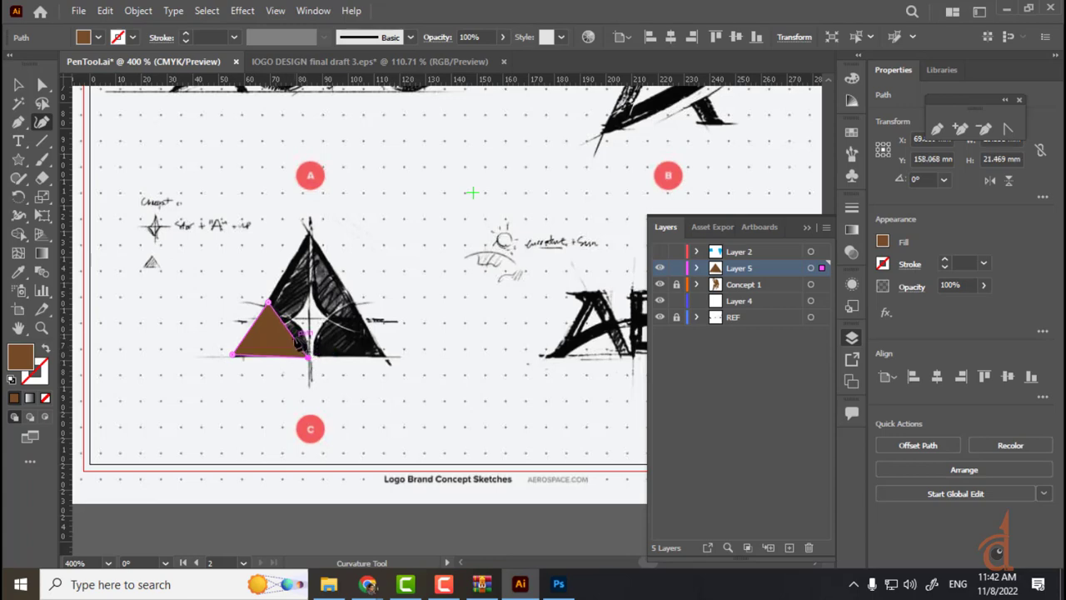
left_click_drag(289, 332, 302, 327)
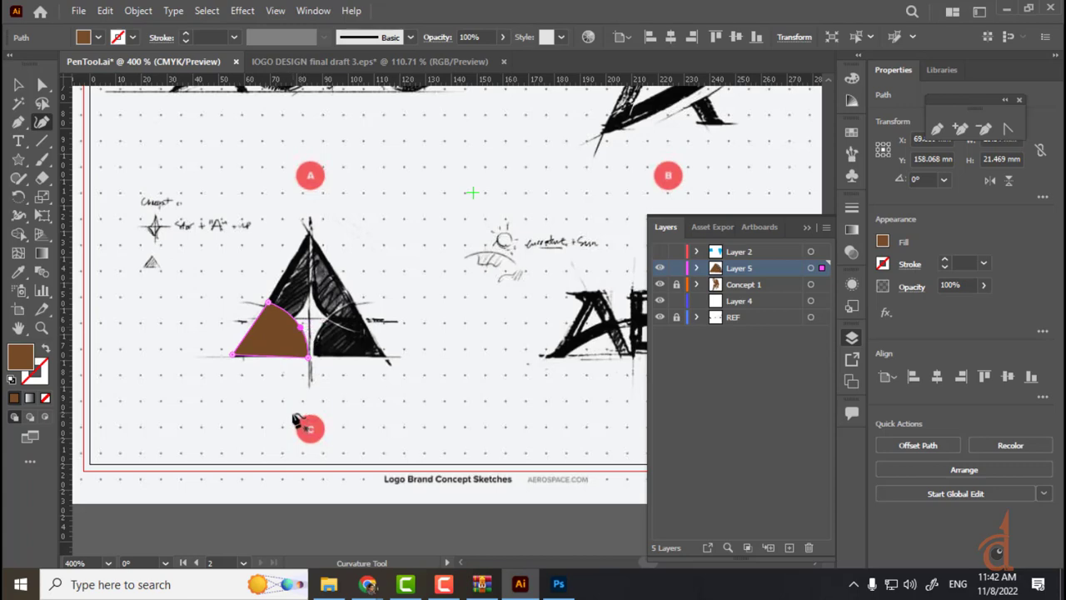
left_click(18, 85)
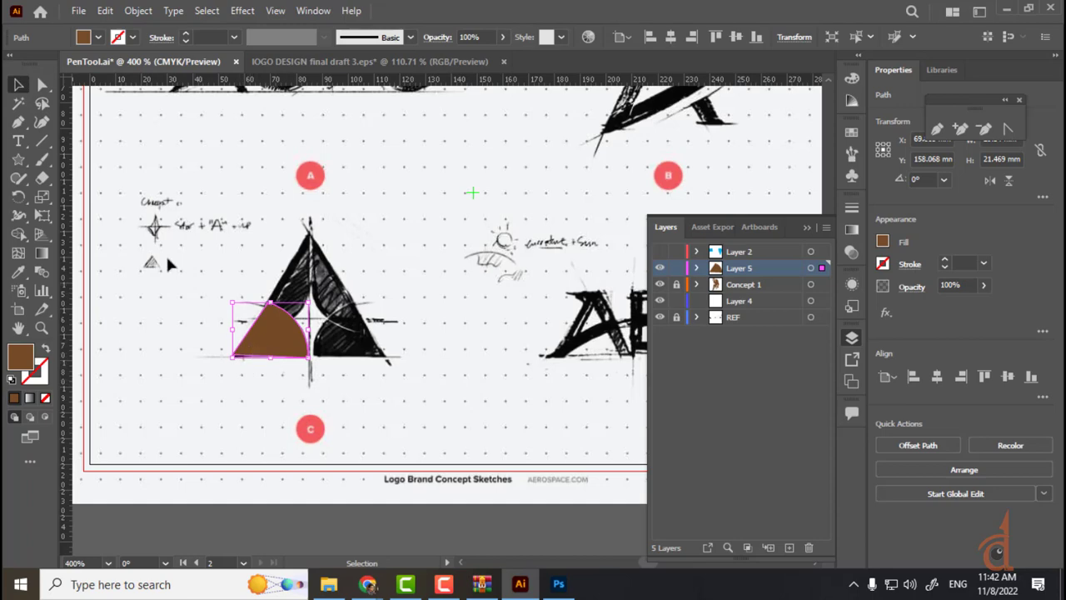
- Deselect the brown shape and place a horizontal ruler guide along the base of triangle sketch C
left_click(41, 122)
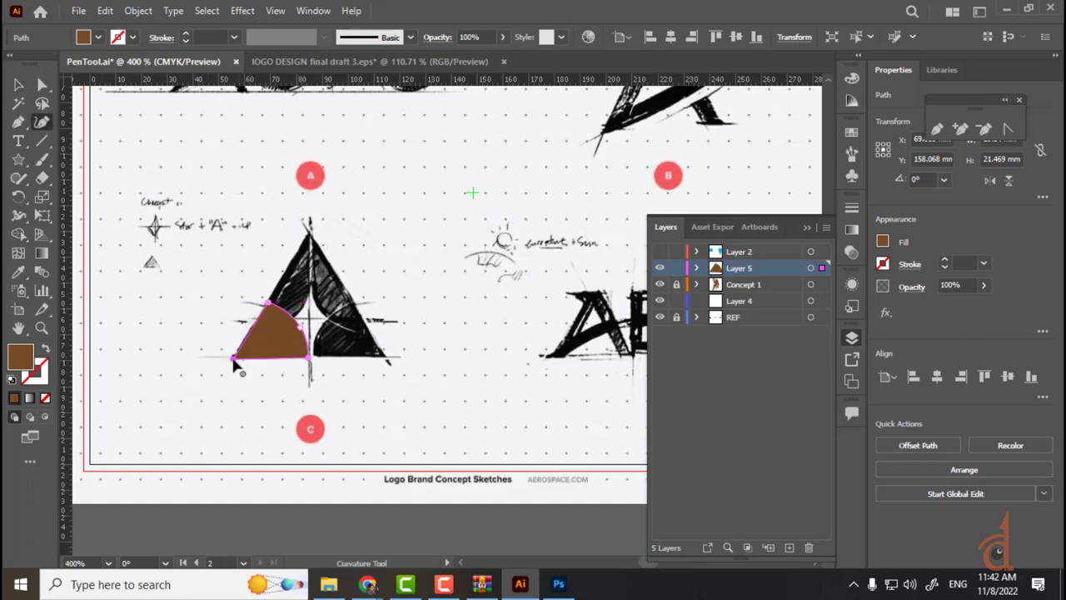
left_click(287, 229, "ctrl")
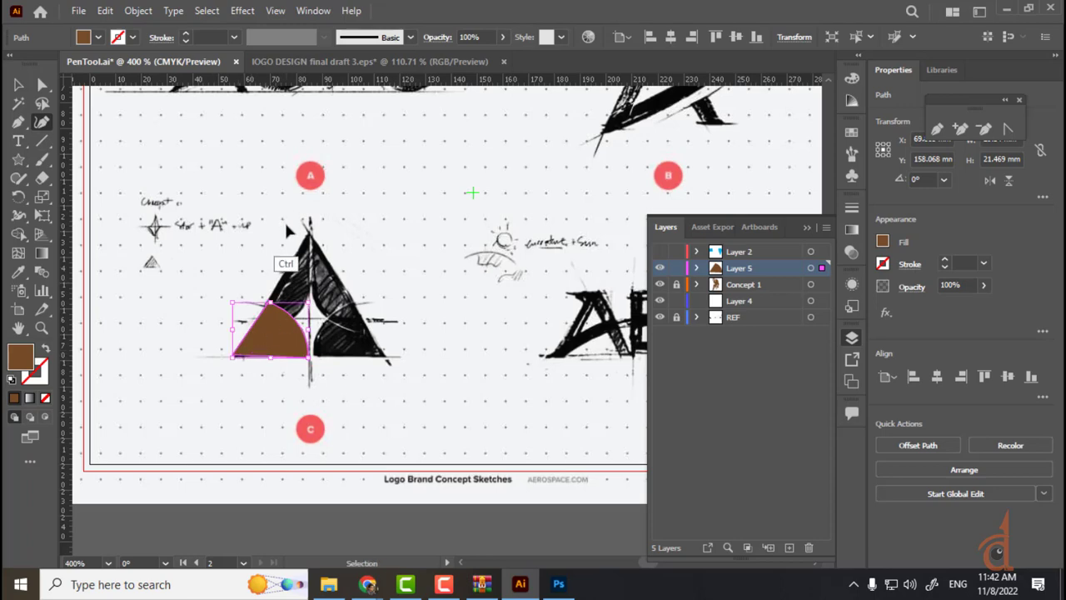
left_click_drag(320, 80, 324, 361)
left_click(323, 360)
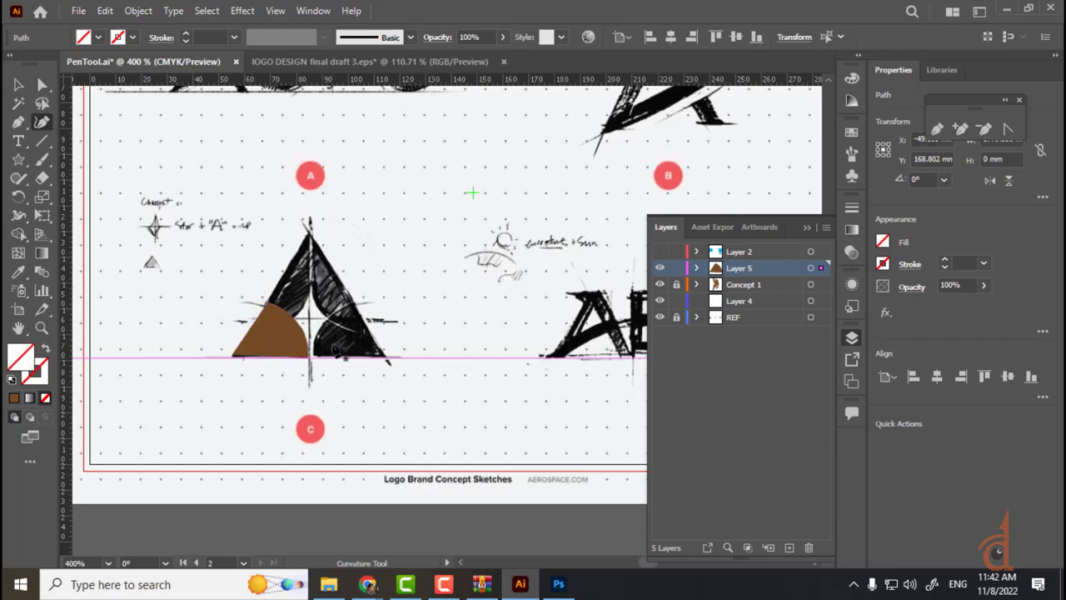
- Lower the brown shape's outer bottom corner onto the horizontal guide with the Curvature tool so its base is level
key("ctrl+plus")
key("ctrl+plus")
key("ctrl+plus")
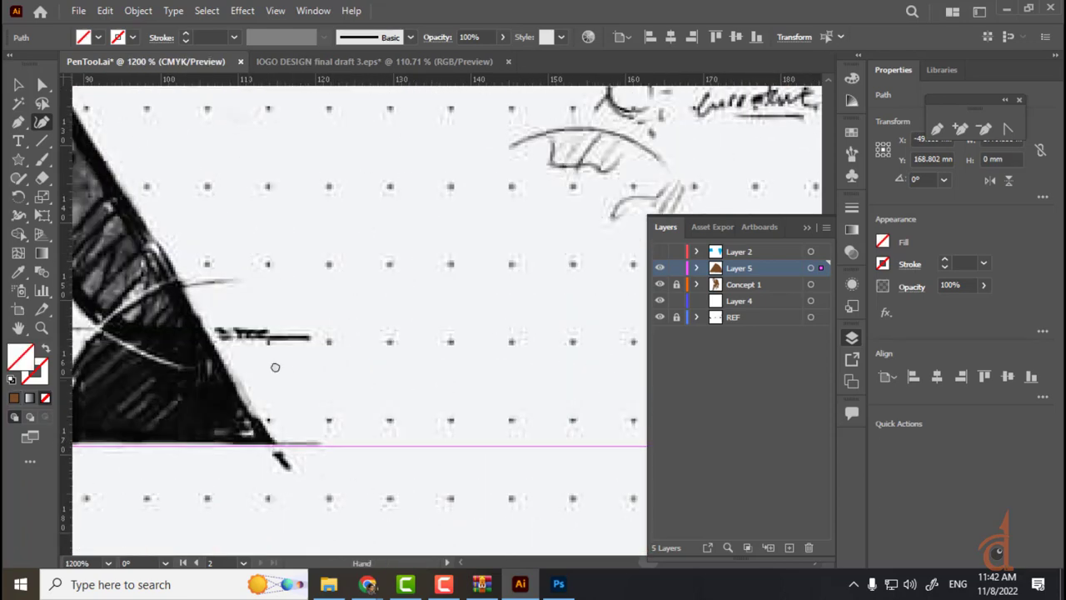
mouse_move(274, 366)
left_mouse_down()
mouse_move(524, 276)
mouse_move(631, 301)
left_mouse_up()
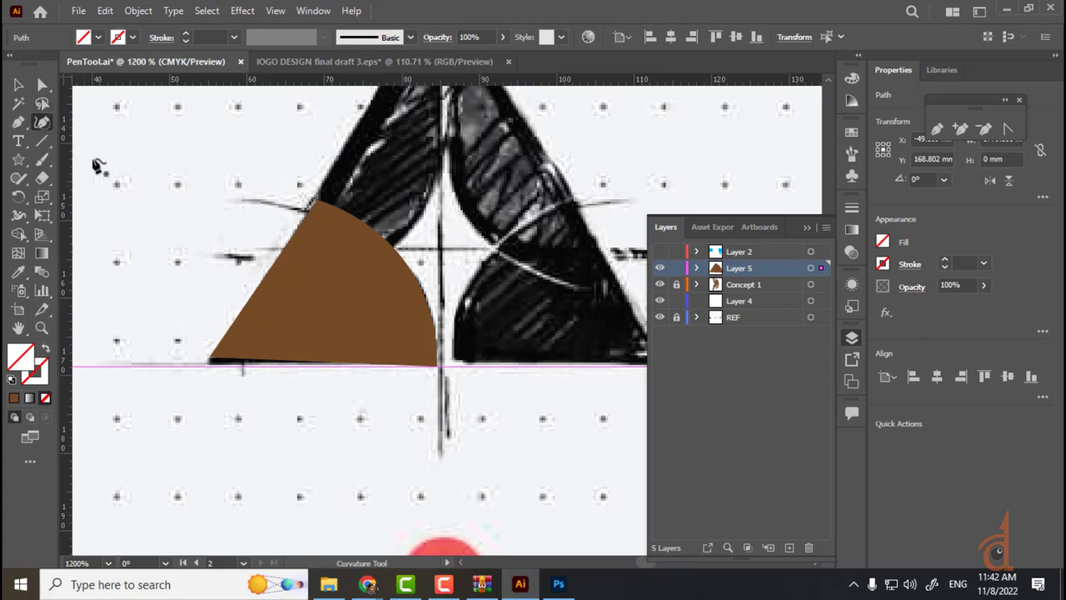
left_click(226, 353, "ctrl")
left_click(242, 358, "ctrl")
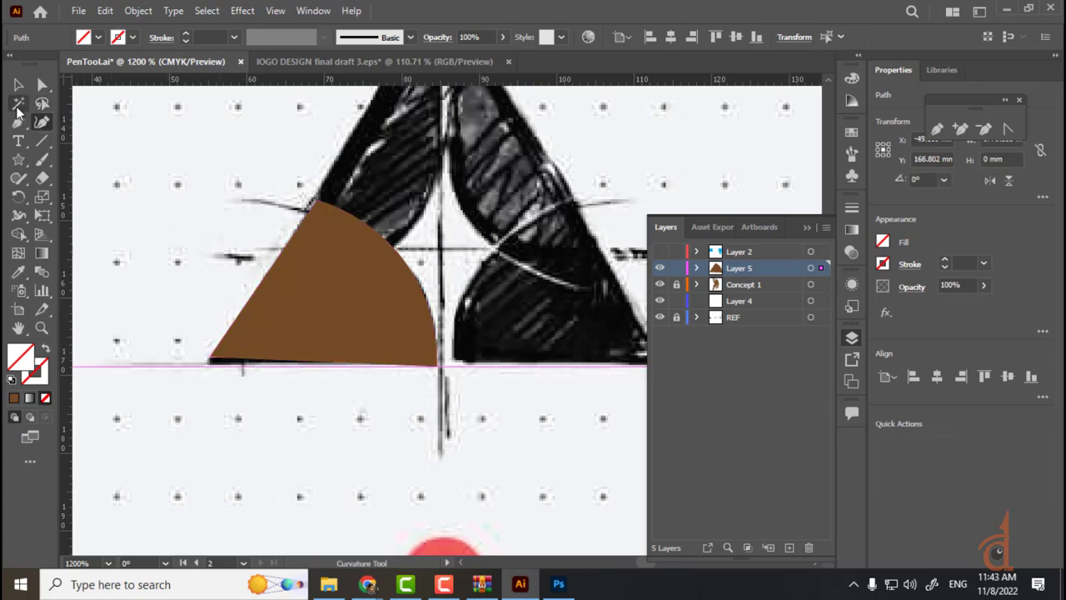
left_click(24, 90)
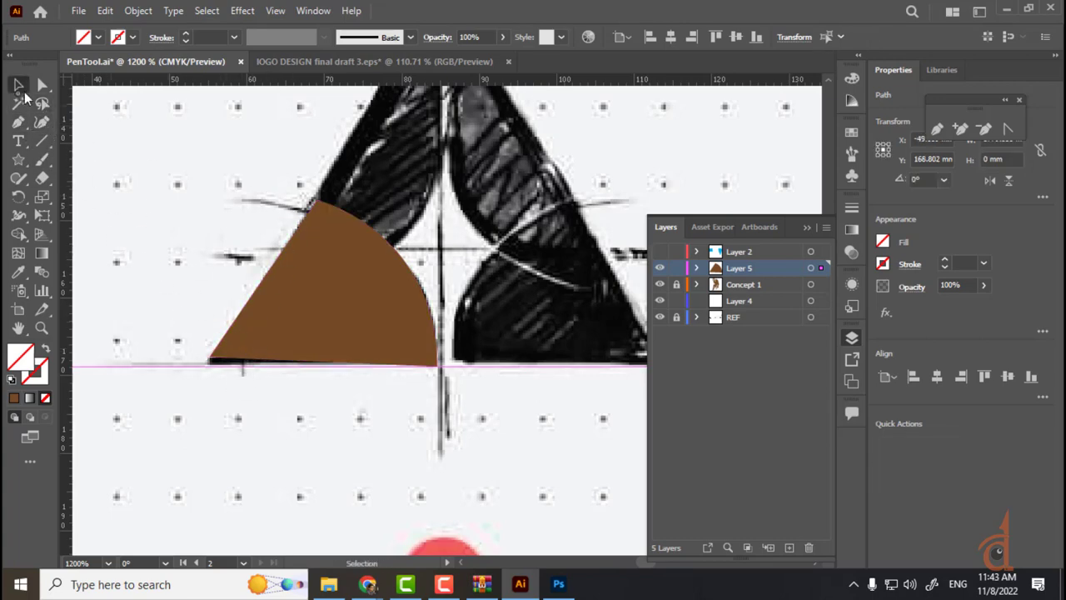
left_click(305, 292)
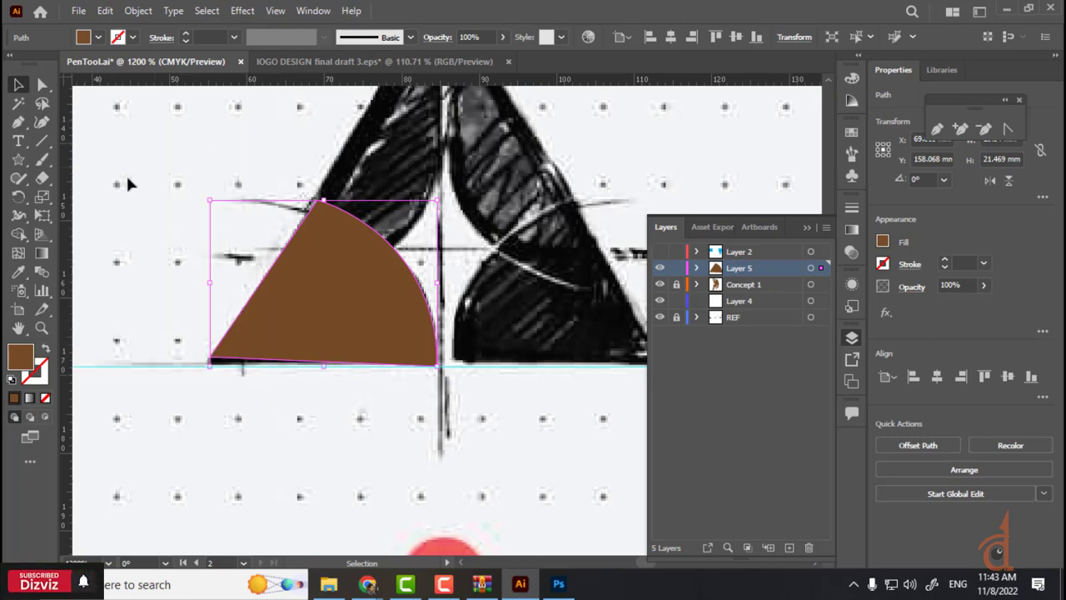
left_click(41, 122)
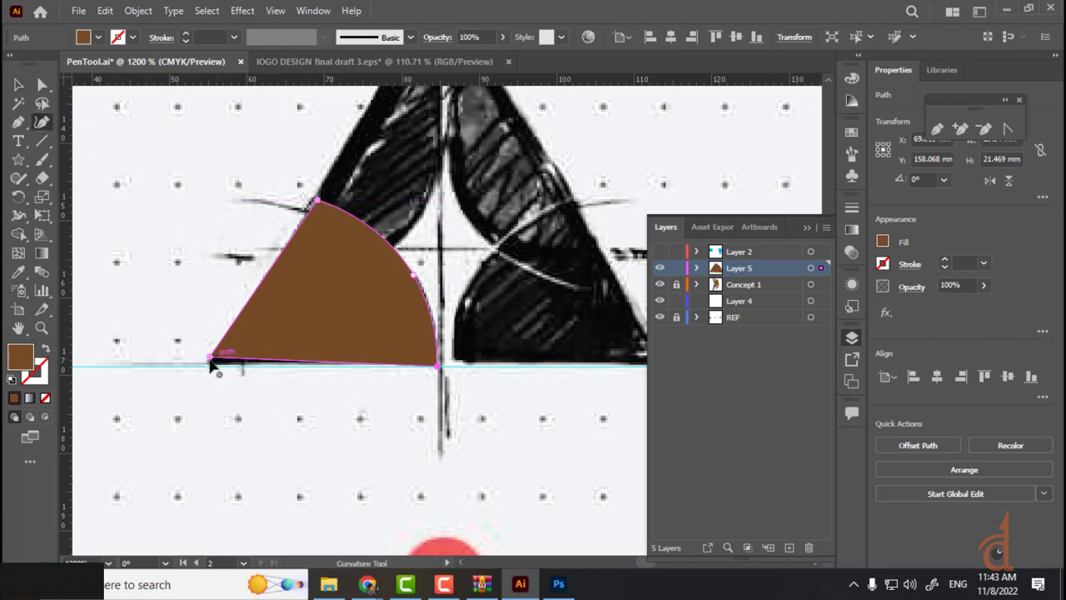
left_click_drag(209, 359, 210, 364)
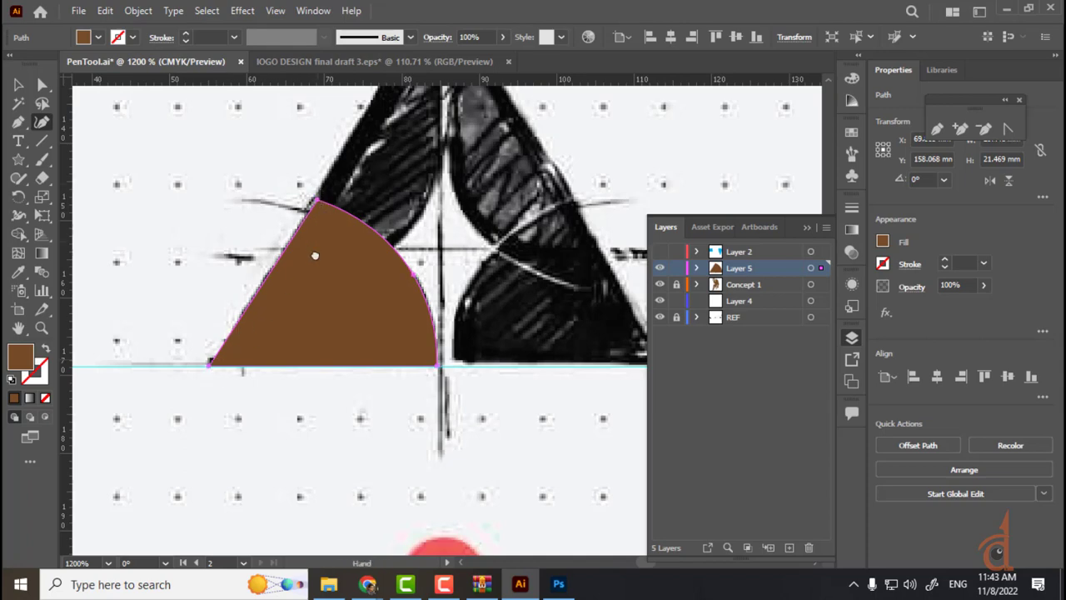
left_click_drag(316, 250, 316, 304)
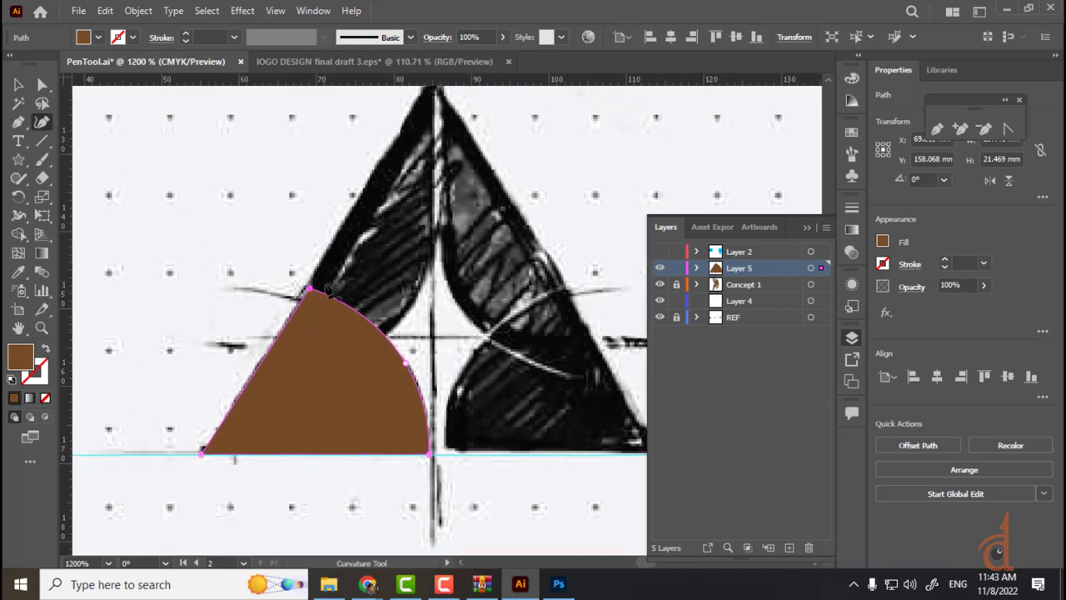
left_click(17, 84)
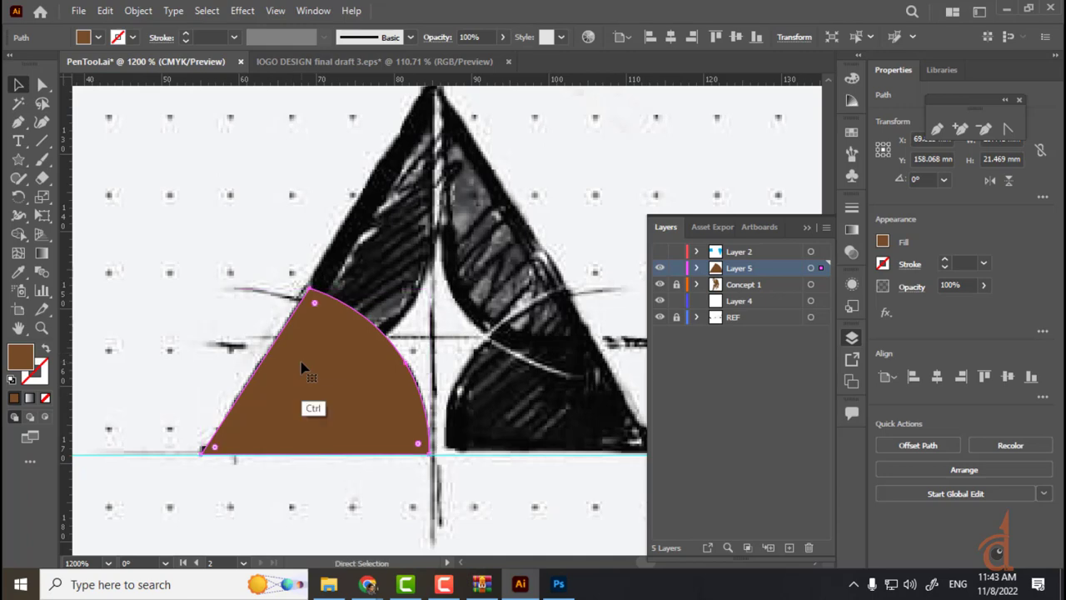
- Draw a three-sided polygon about 48 mm high with the Polygon tool and place it over triangle sketch C, base on the guide
key("ctrl+minus")
key("ctrl+minus")
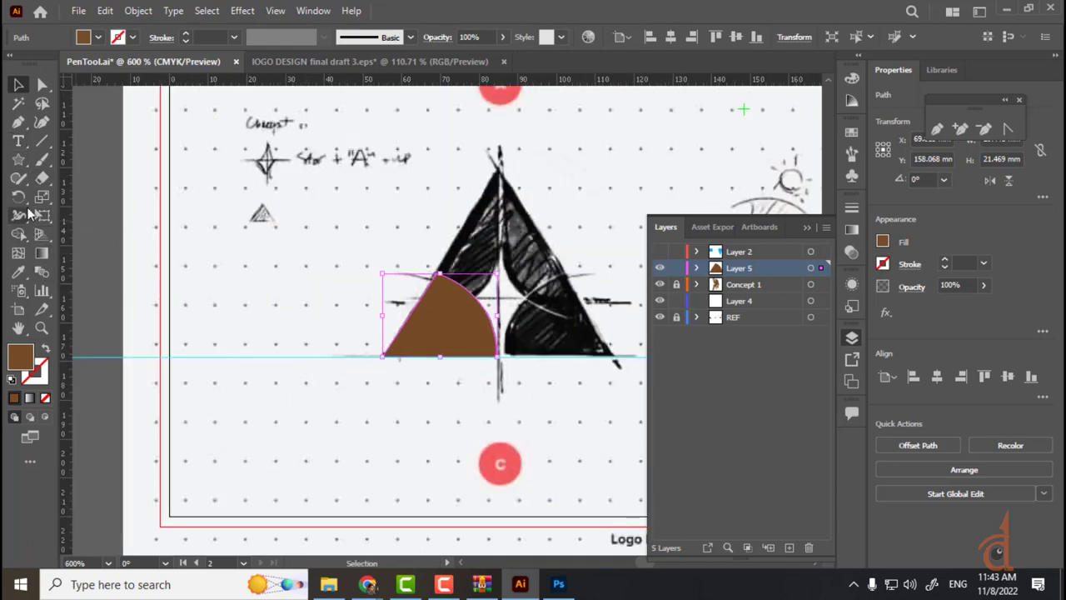
left_click(20, 160)
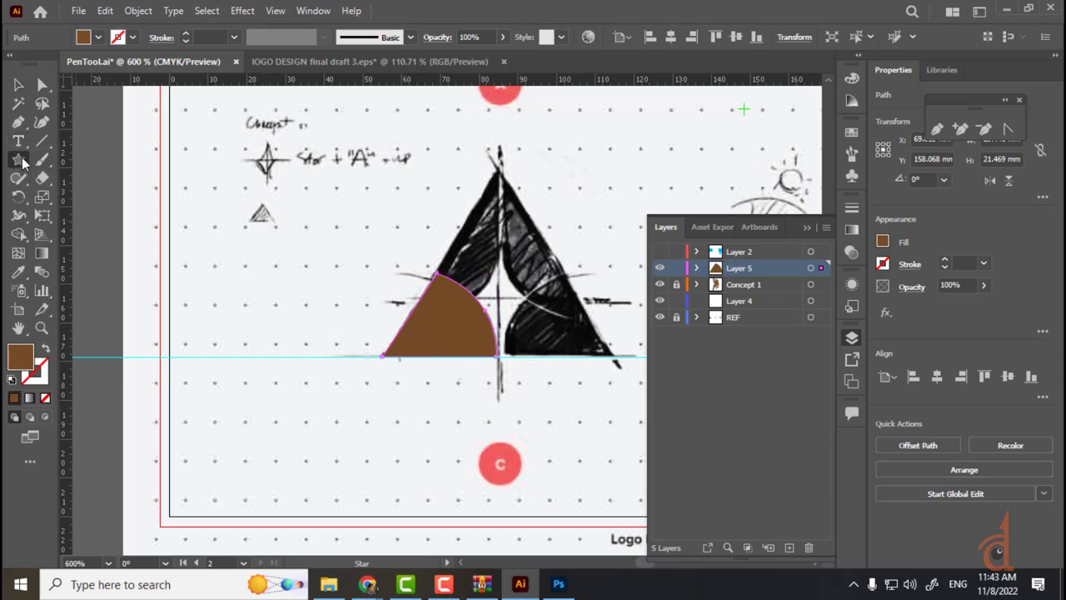
left_click(21, 161)
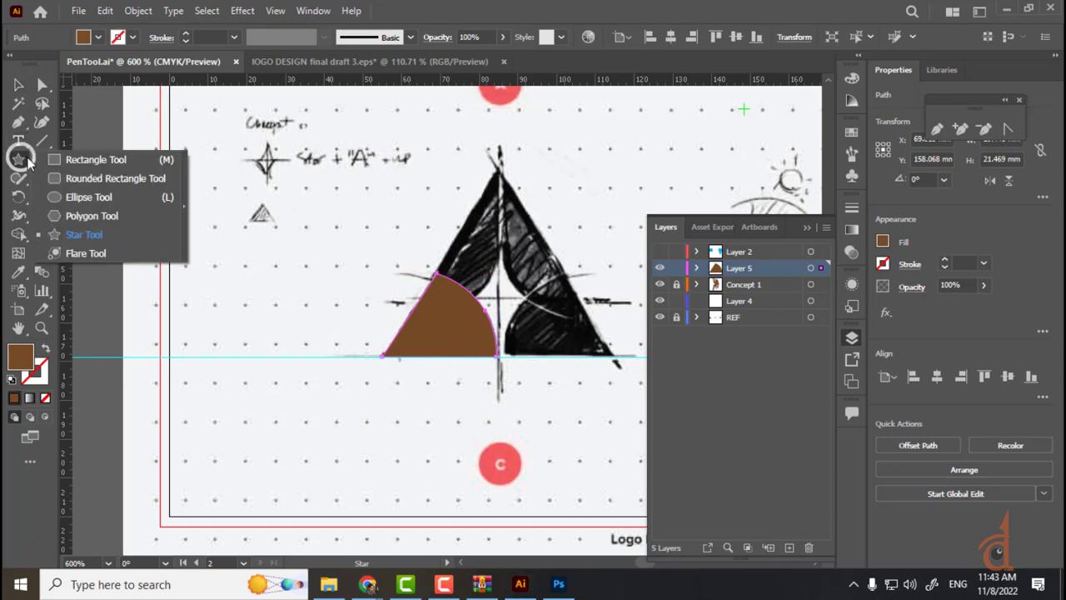
left_click(88, 217)
left_click_drag(178, 215, 285, 272)
key("Down")
key("Down")
key("Down")
key("Down")
key("v")
left_click_drag(248, 241, 572, 312)
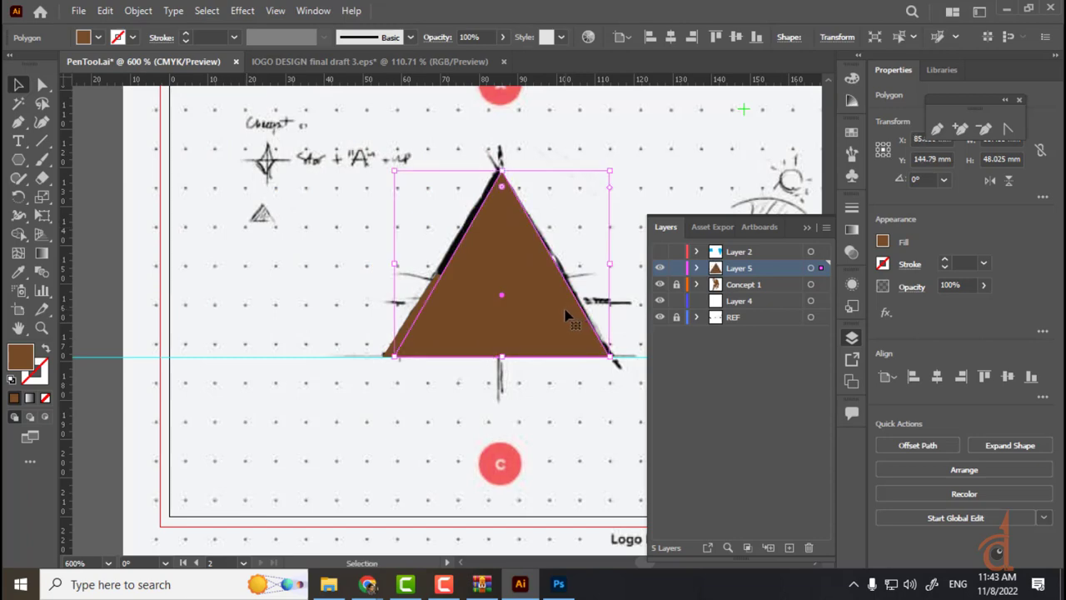
- Nudge the brown triangle to the left corner of sketch C and enlarge it to about 51 mm high to cover the sketched outline
key("Left")
key("Left")
key("Left")
key("Left")
key("Left")
key("Left")
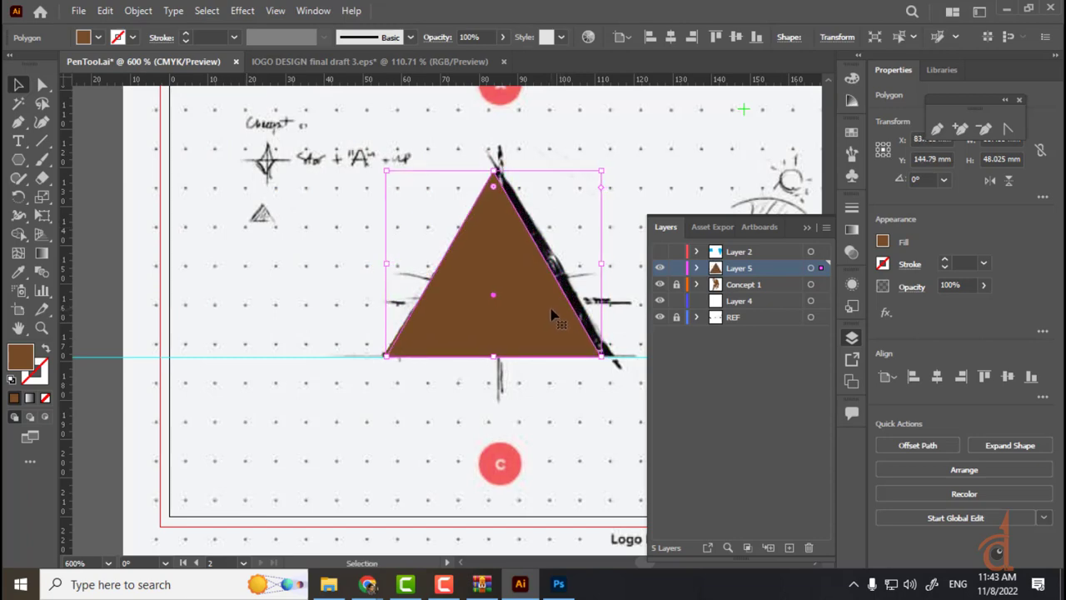
left_click_drag(600, 171, 624, 162)
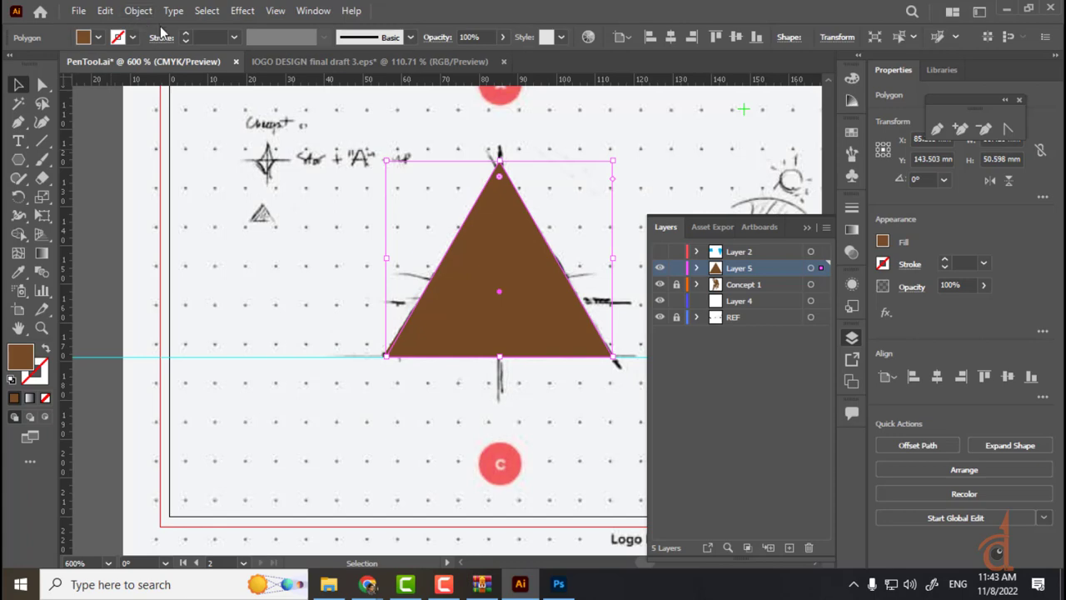
- Remove the triangle's fill and give it an orange 4 pt stroke
left_click(185, 33)
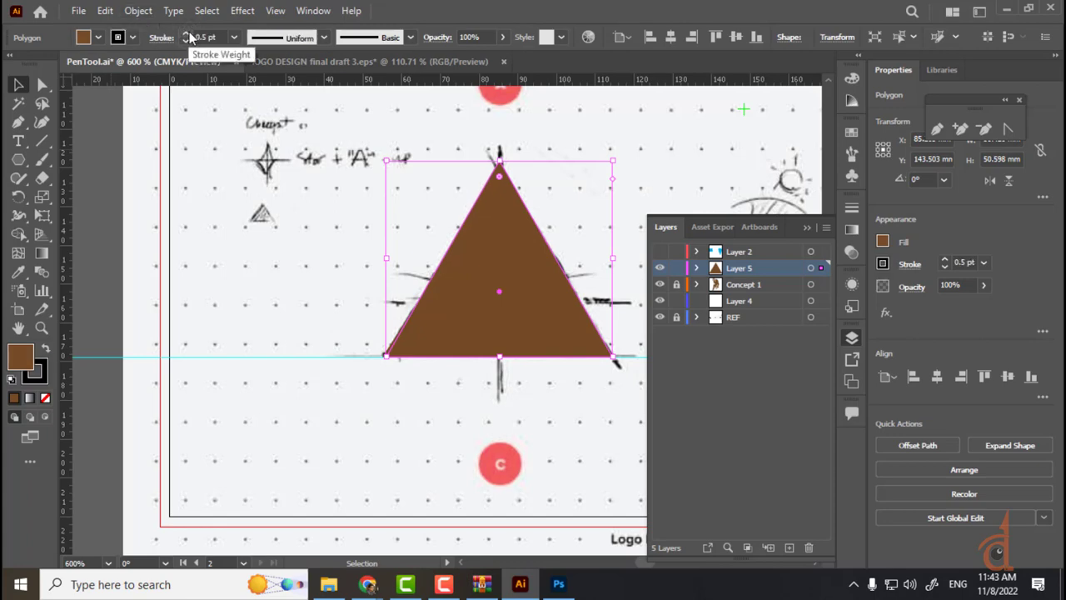
left_click(102, 37)
left_click(15, 63)
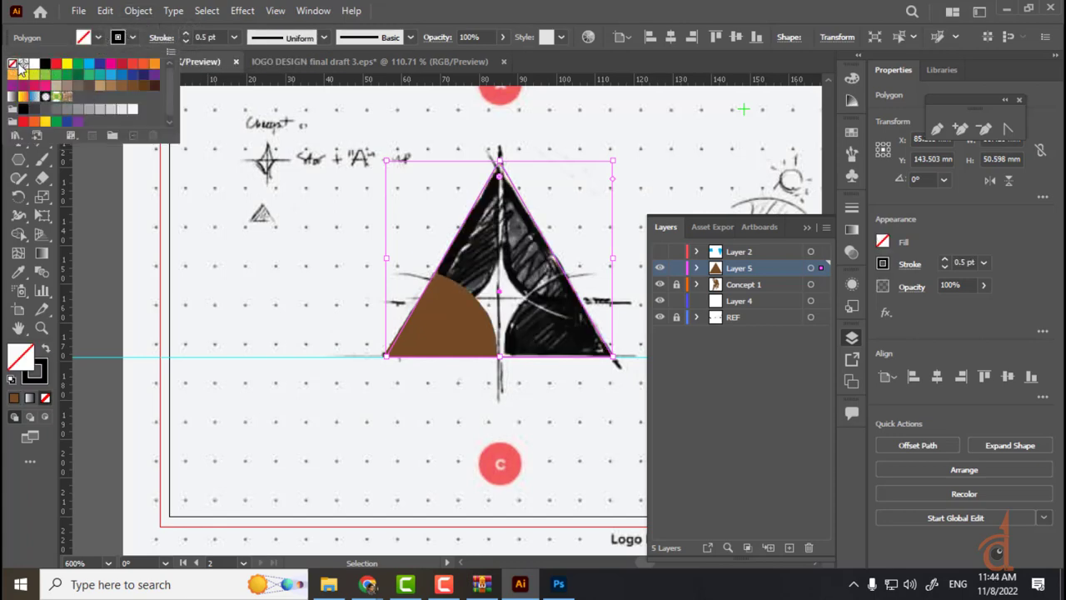
left_click(131, 39)
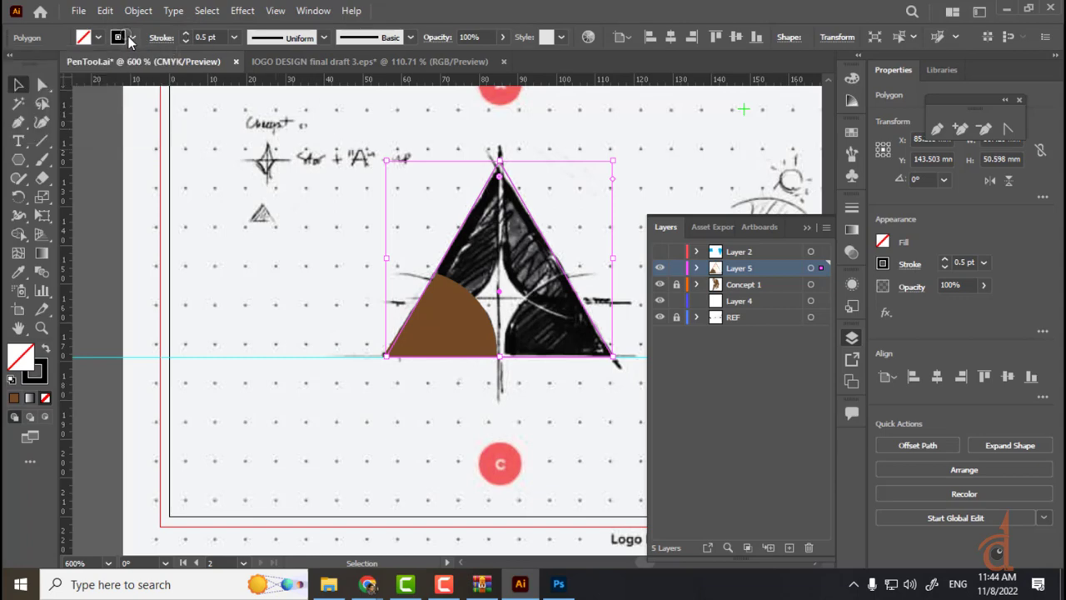
left_click(131, 38)
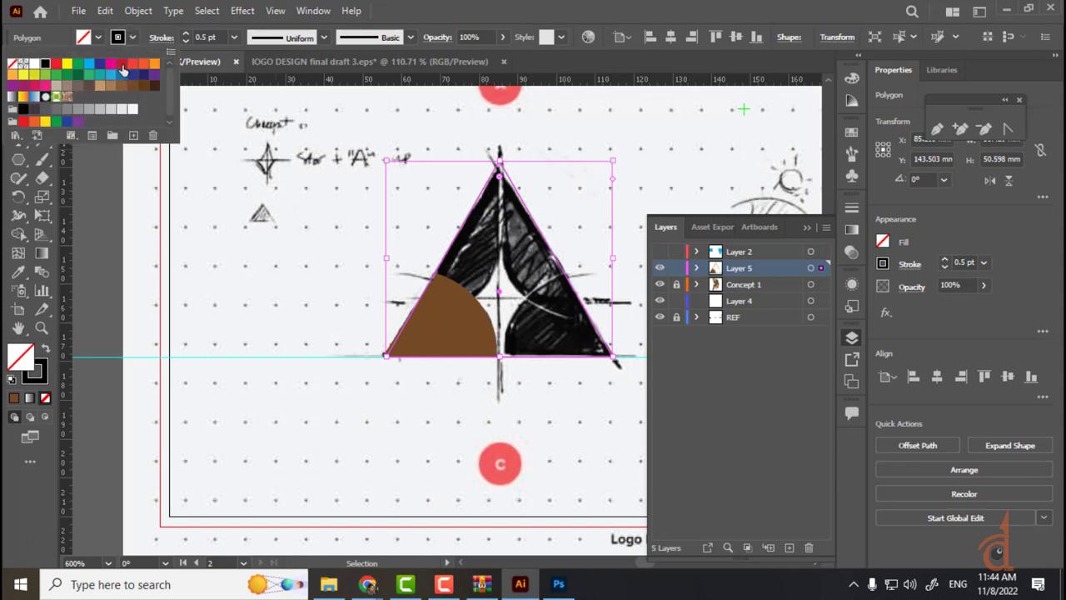
left_click(154, 64)
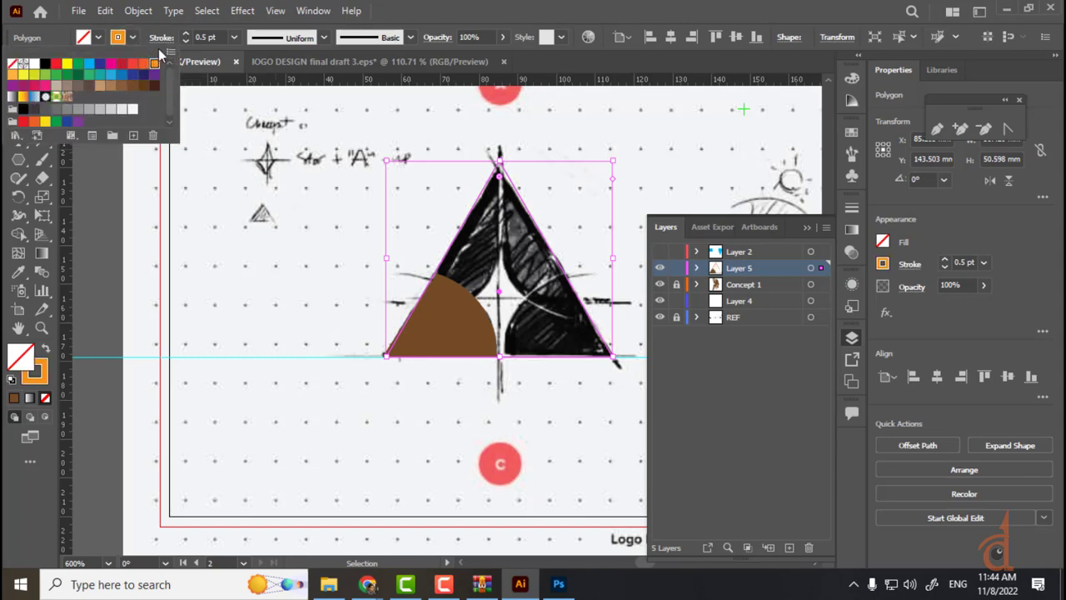
left_click(189, 33)
left_click(186, 33)
left_click(186, 33)
left_click(186, 33)
left_click(186, 34)
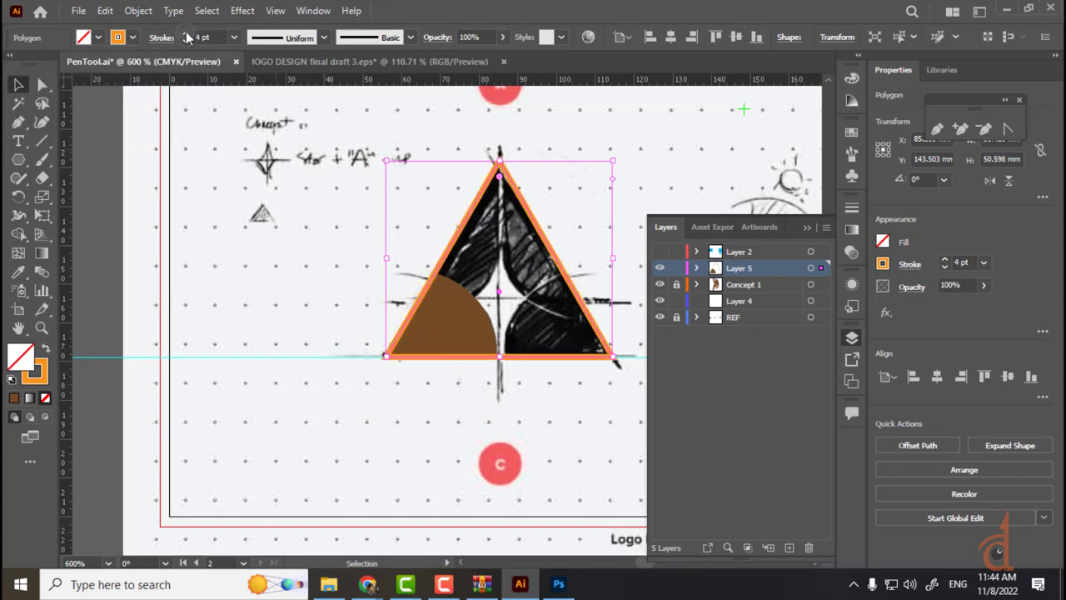
- Recolour the triangle's stroke dark blue, reduce it to 3 pt, and deselect the triangle
left_click(132, 37)
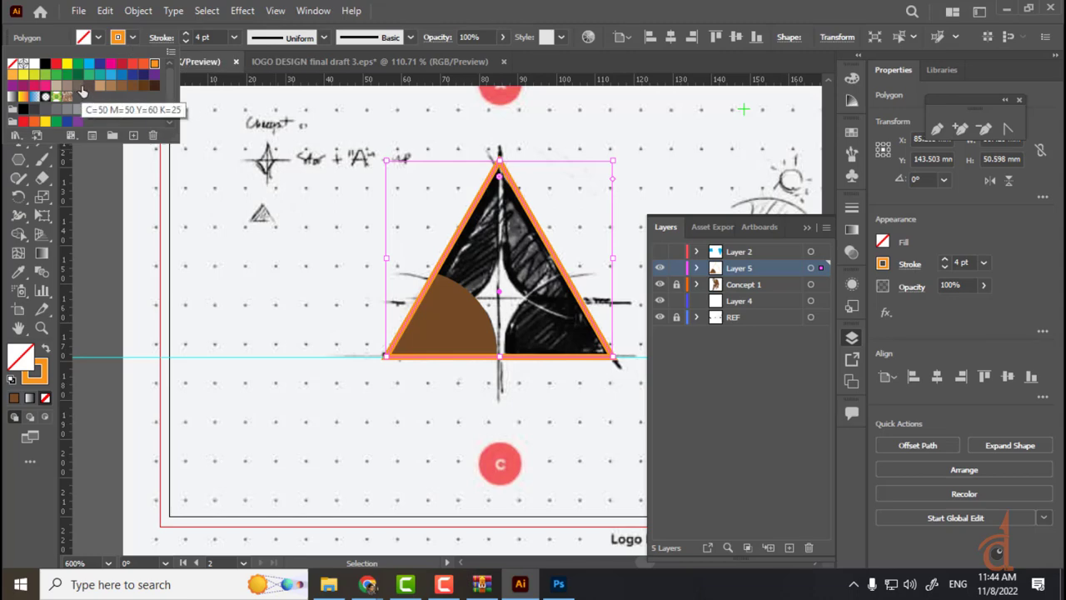
left_click(133, 74)
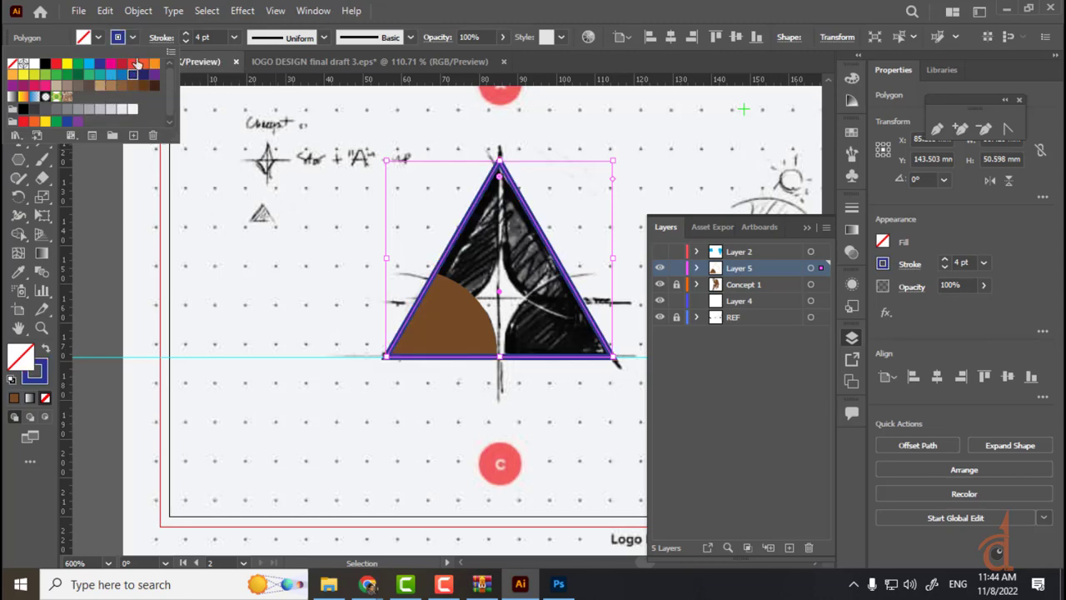
left_click(185, 40)
left_click(187, 40)
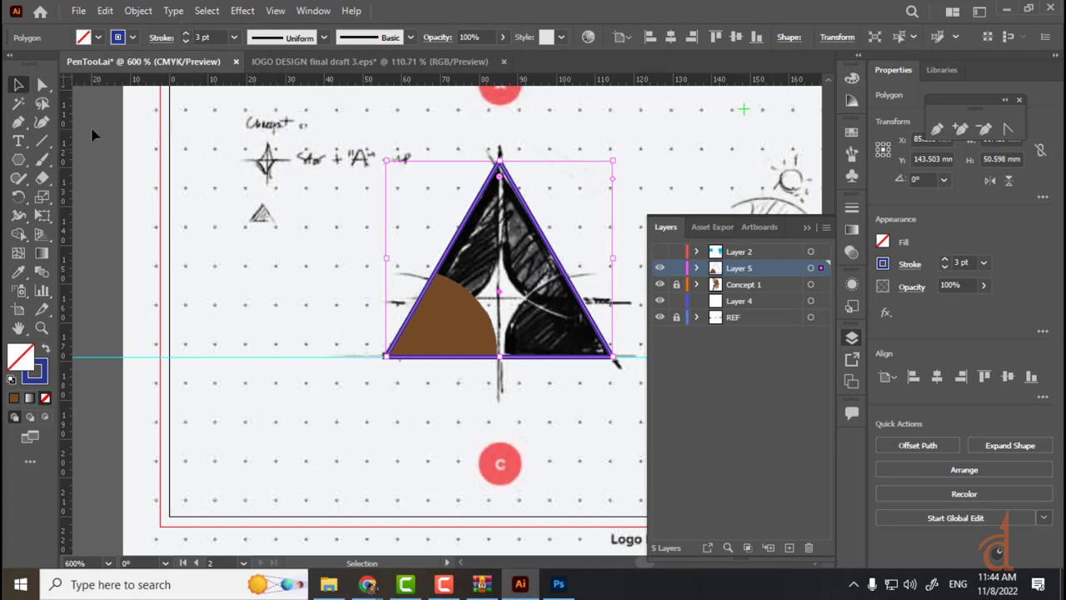
left_click(185, 208)
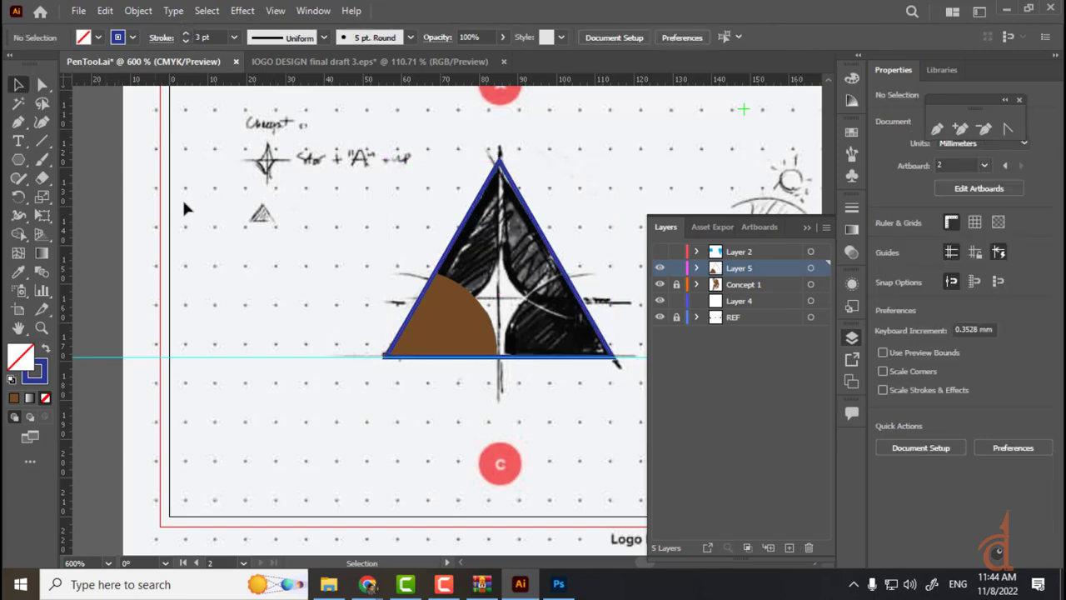
- Move the brown shape's top corner and outer bottom corner onto the blue triangle outline with the Curvature tool
left_click(475, 330)
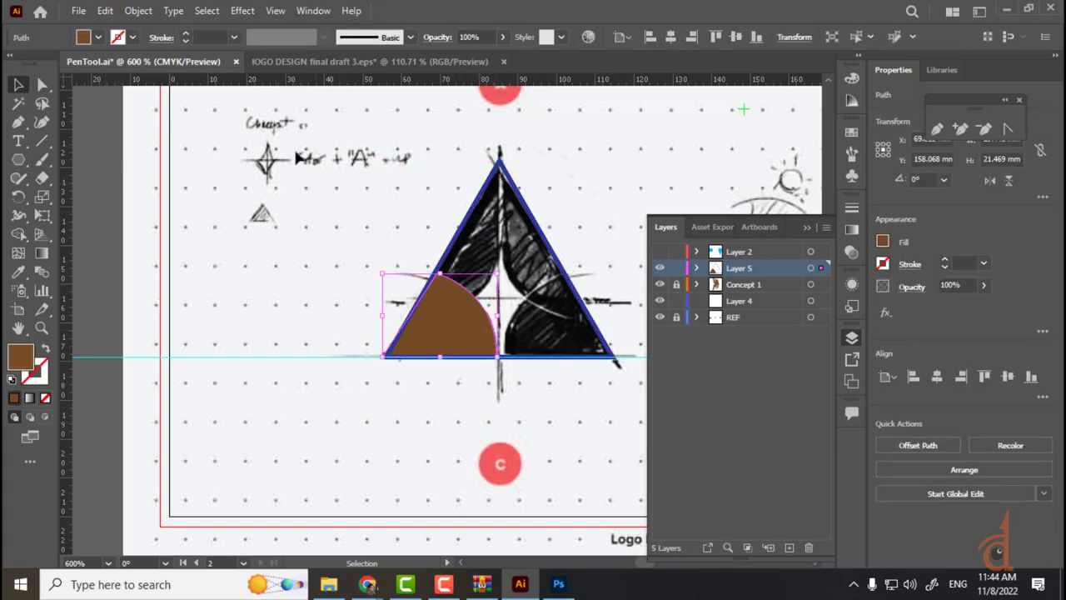
left_click(43, 124)
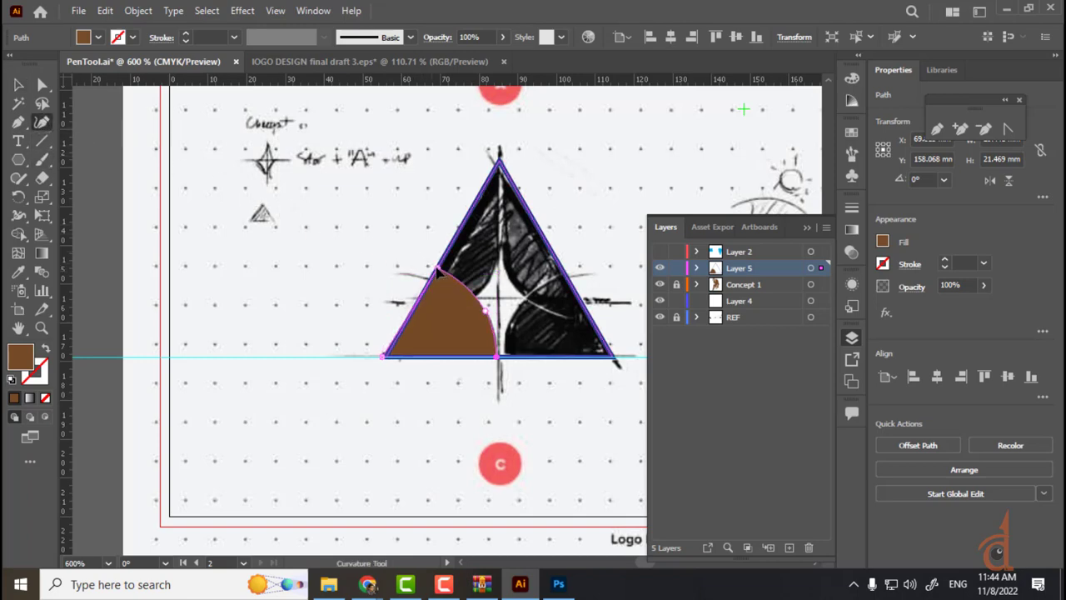
left_click_drag(437, 269, 438, 268)
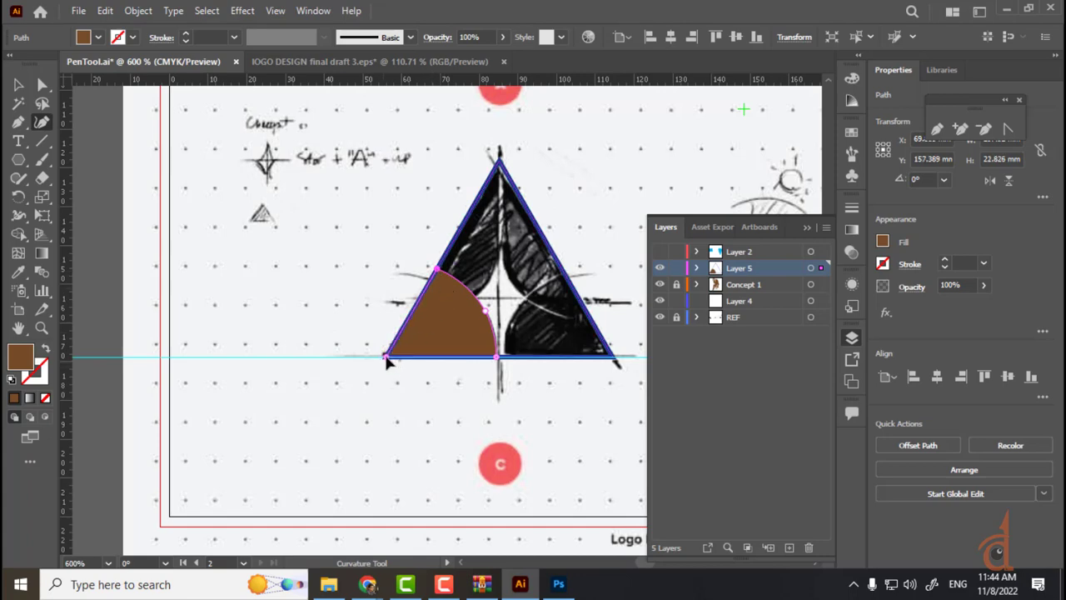
left_click_drag(387, 358, 388, 358)
right_click(498, 358)
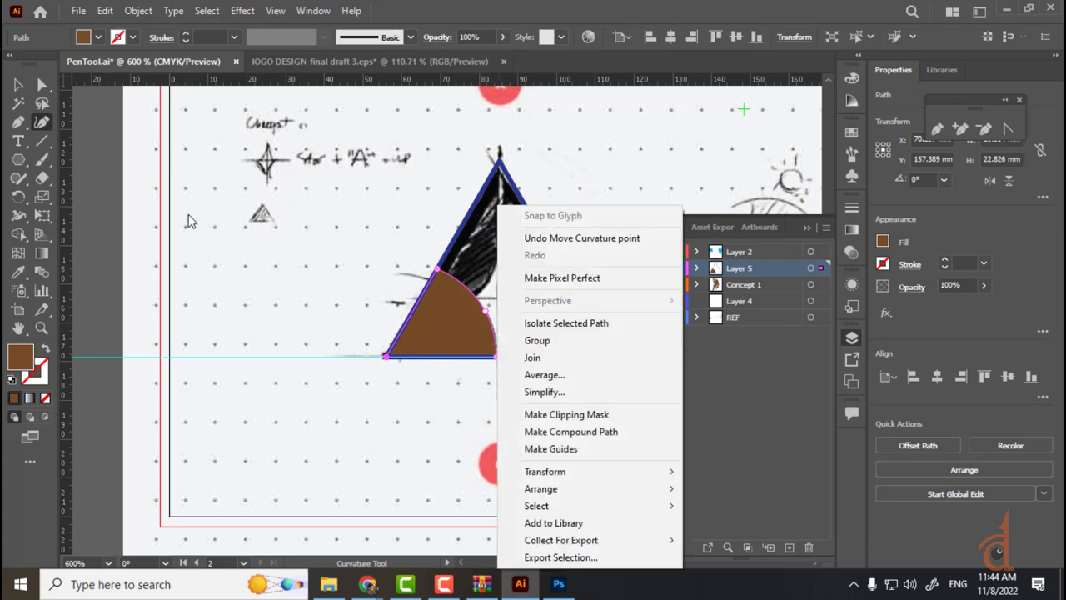
left_click(18, 87)
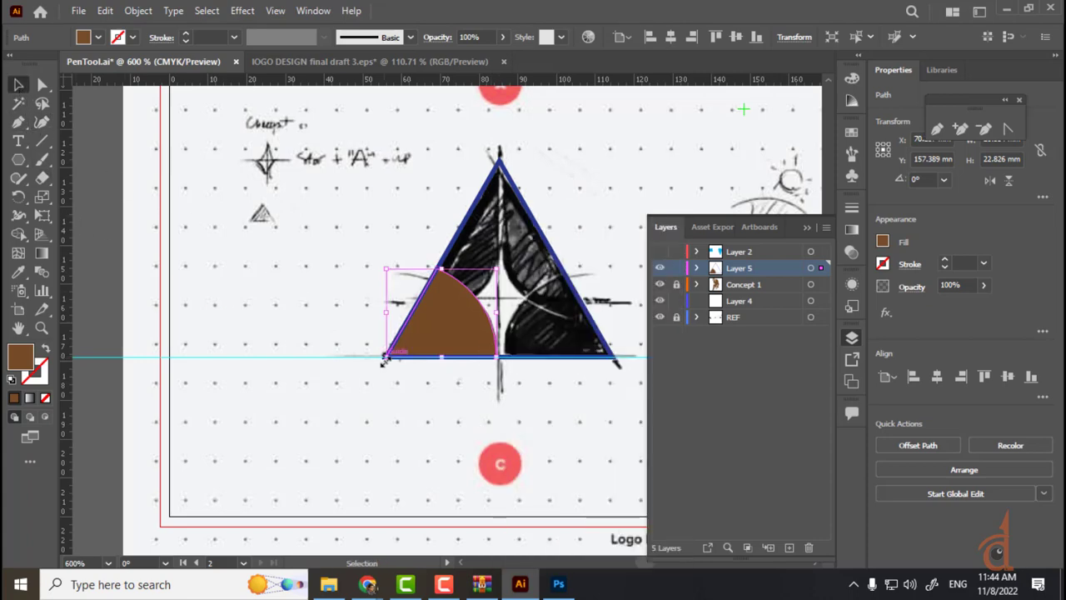
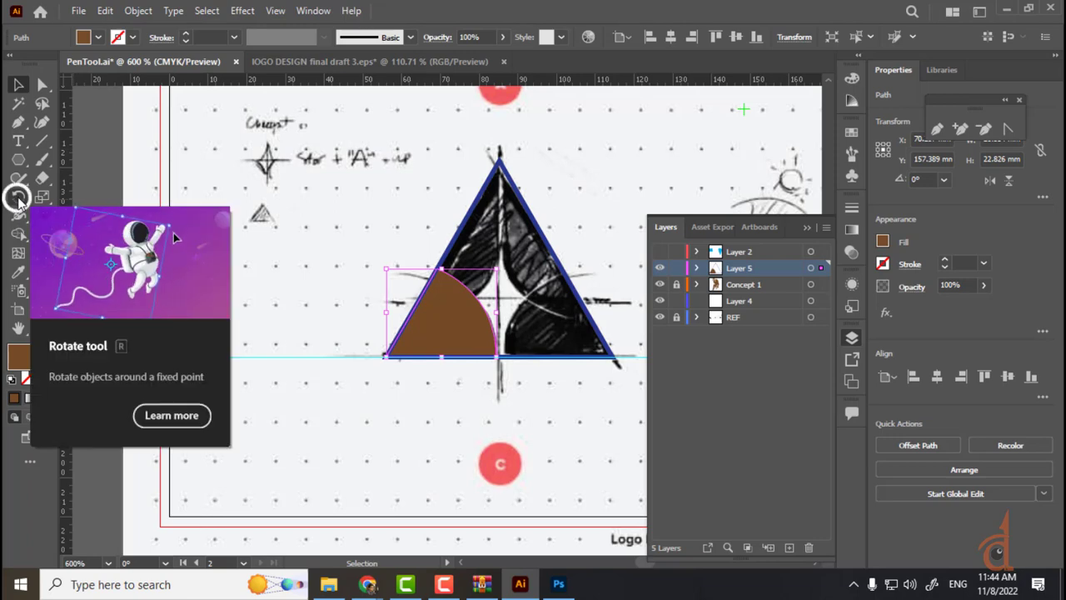
- Try to reflect the brown shape about its lower inner corner with the Reflect tool
left_click(18, 198)
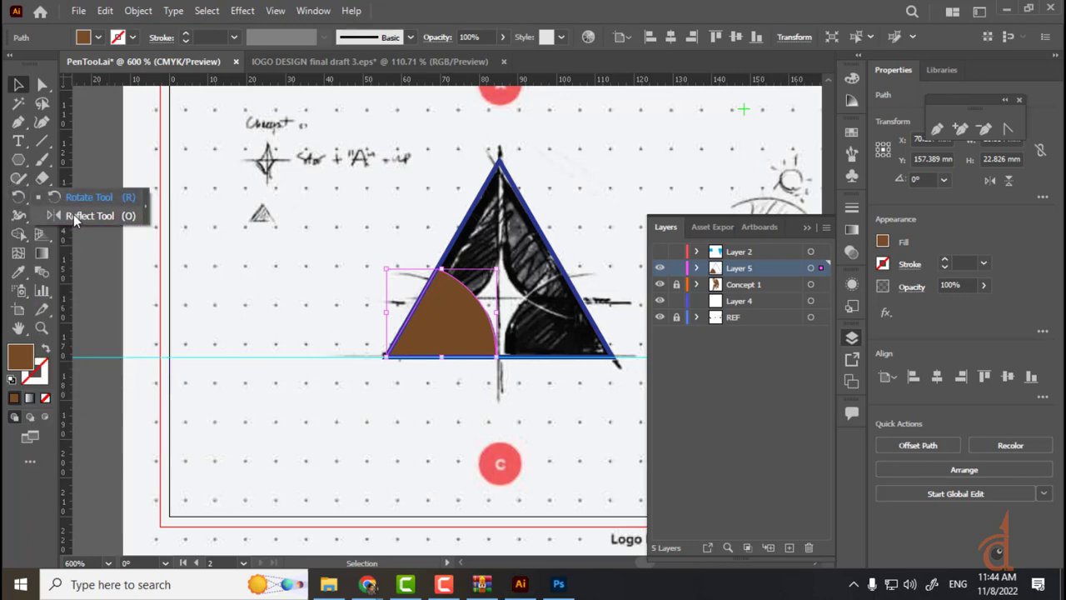
left_click(74, 214)
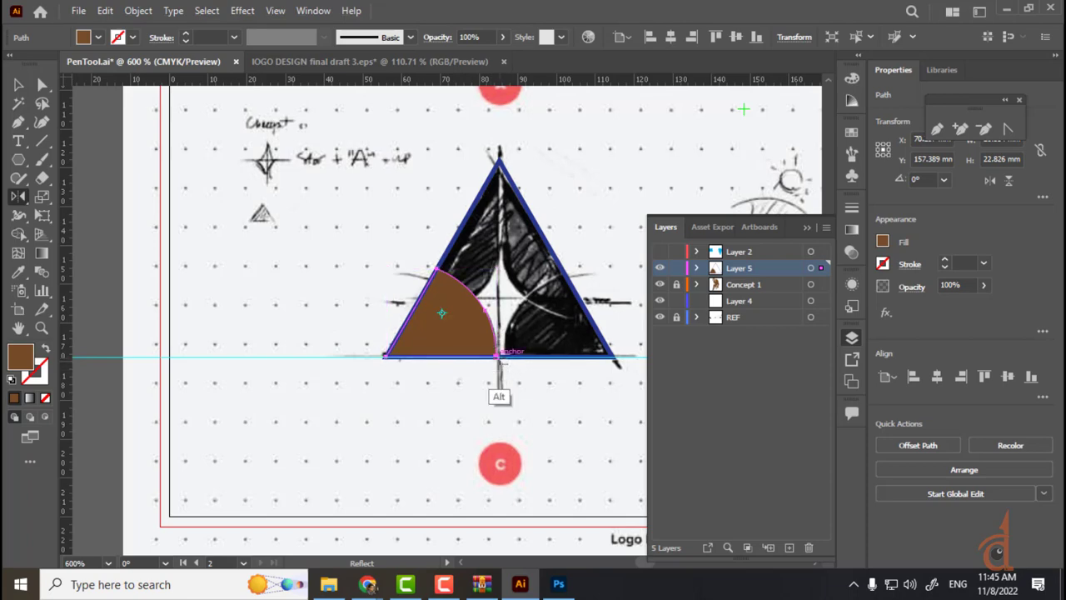
left_click(499, 356, "alt")
left_click(443, 581)
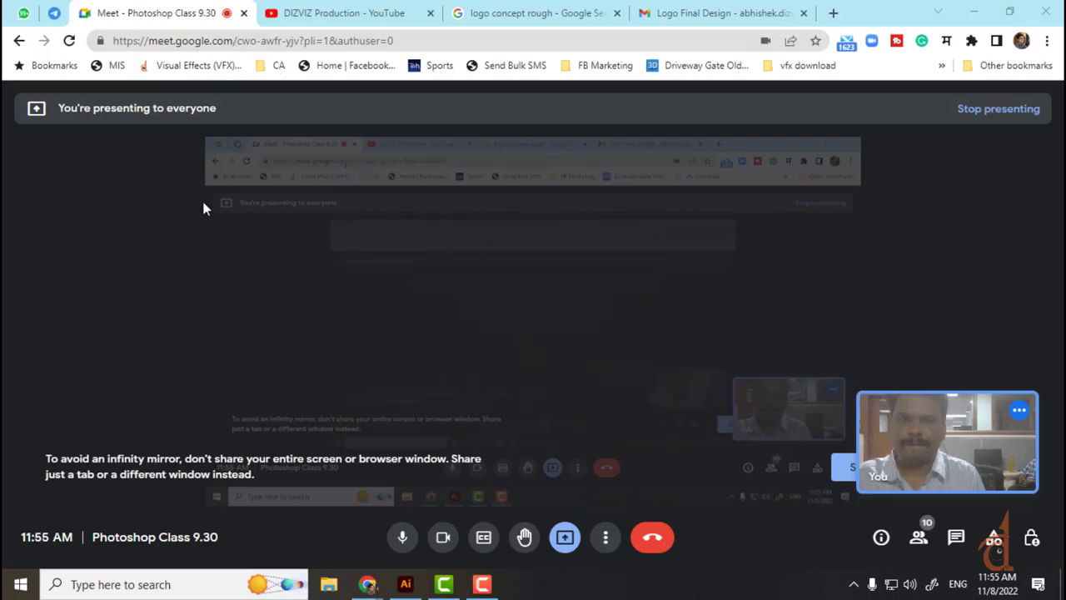
- Switch to Illustrator, move the brown triangle to sketch C's left corner and enlarge it to about 60 by 52 mm
left_click(406, 584)
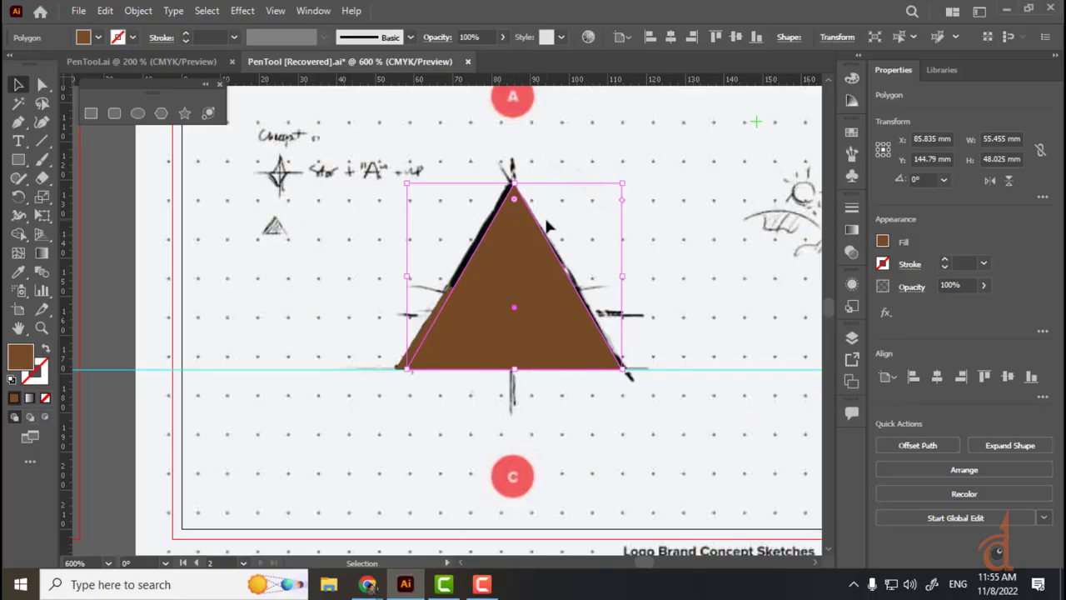
mouse_move(547, 225)
left_mouse_down()
mouse_move(537, 221)
mouse_move(543, 139)
mouse_move(554, 235)
mouse_move(531, 237)
left_mouse_up()
key("a")
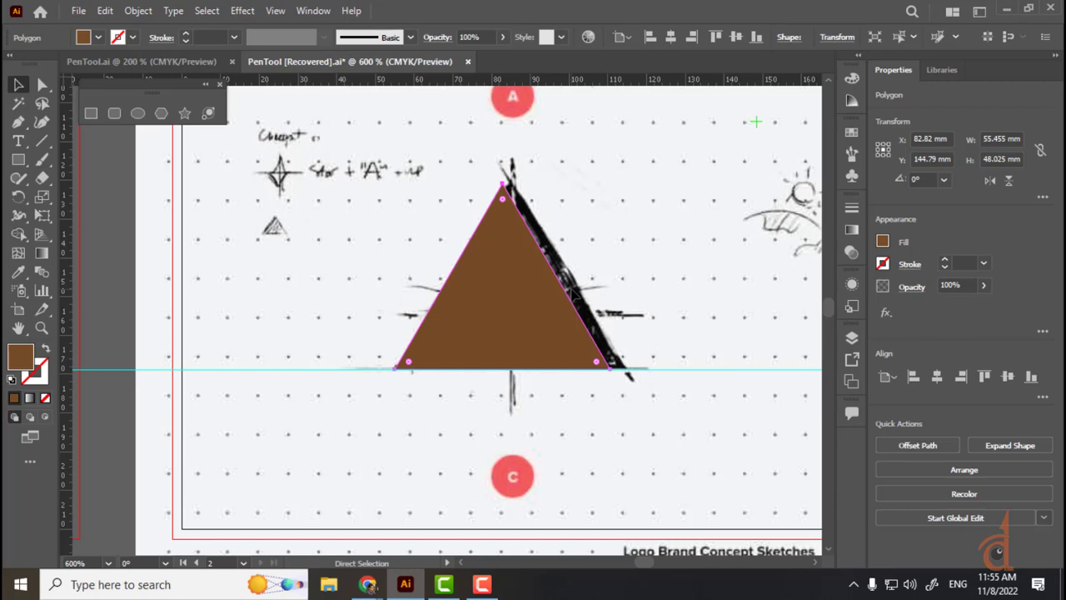
key("v")
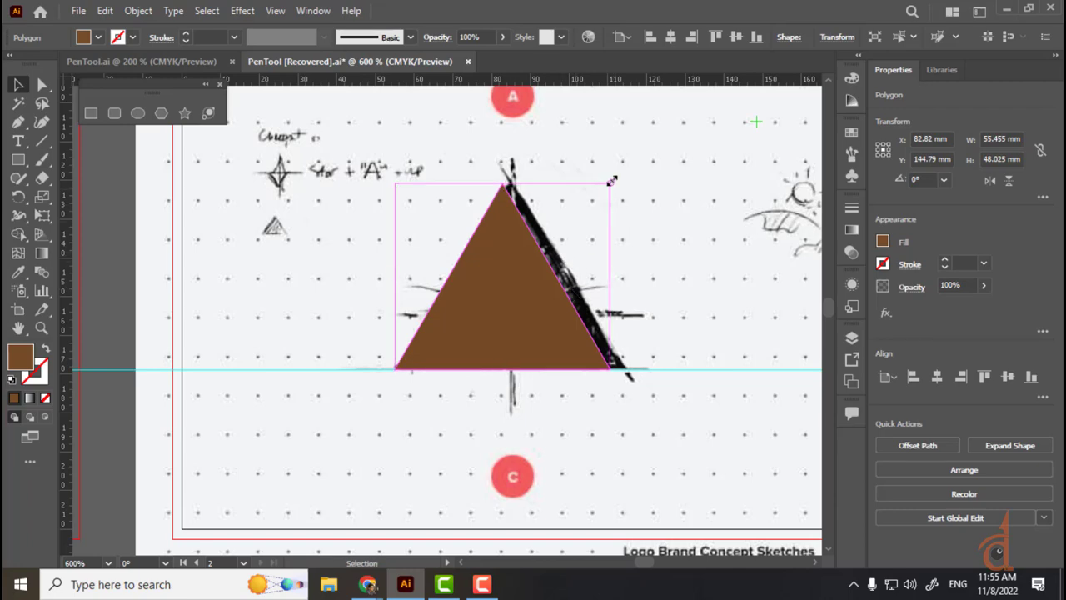
left_click_drag(612, 182, 628, 168)
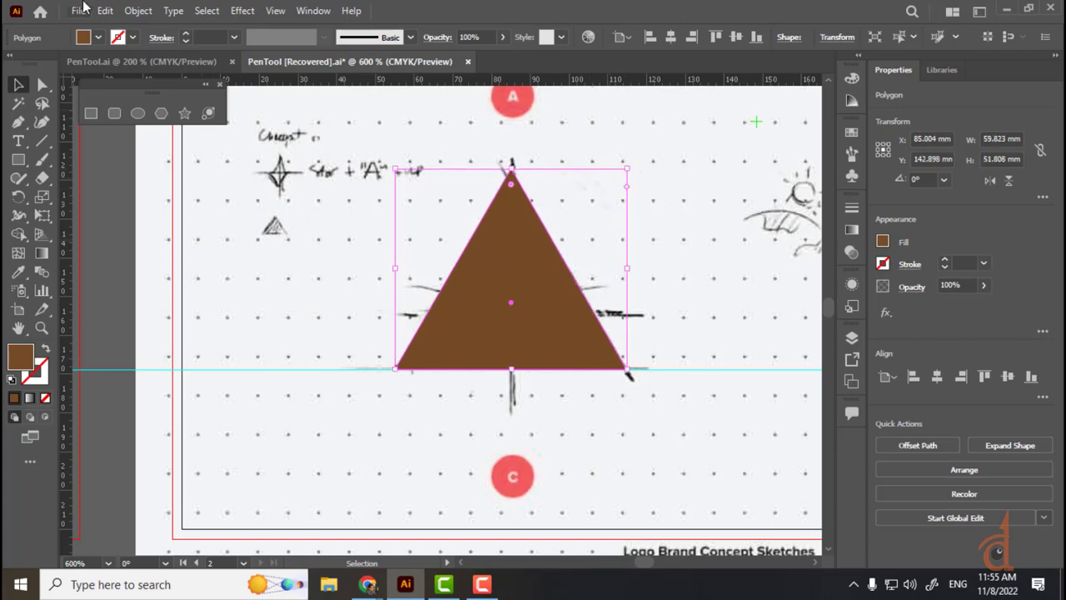
- Add a 0.5 pt stroke to the triangle, then try to return the document to CPU preview and deselect the triangle
left_click(185, 36)
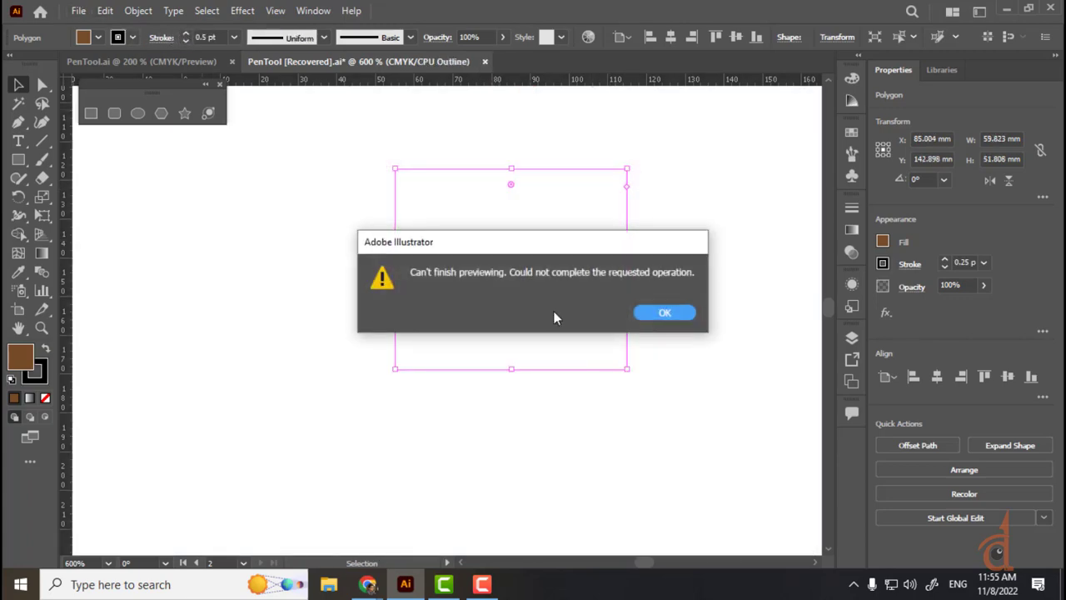
left_click(664, 313)
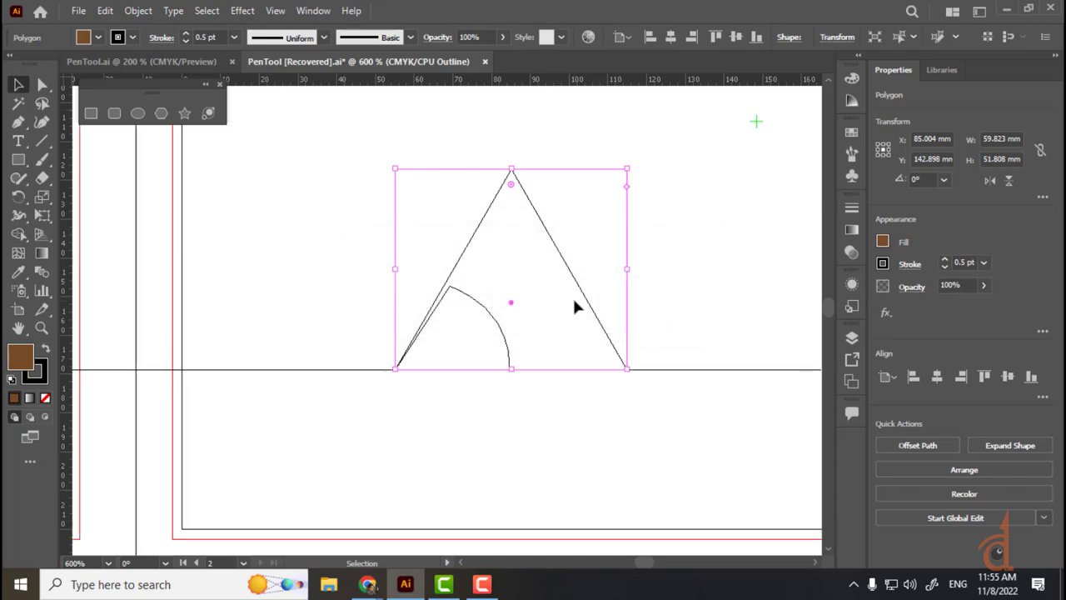
left_click(275, 11)
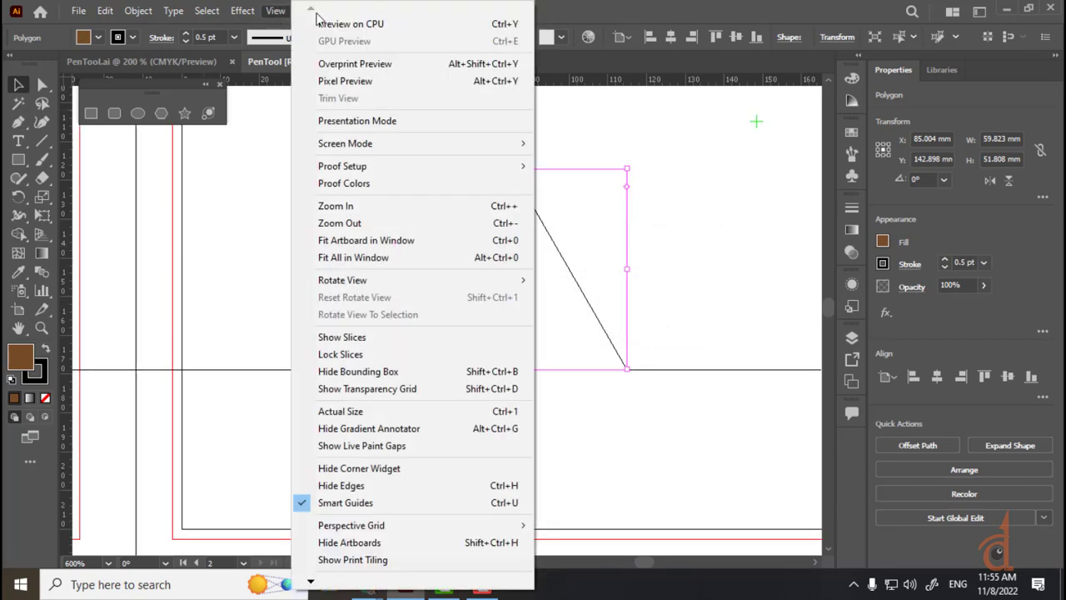
left_click(321, 23)
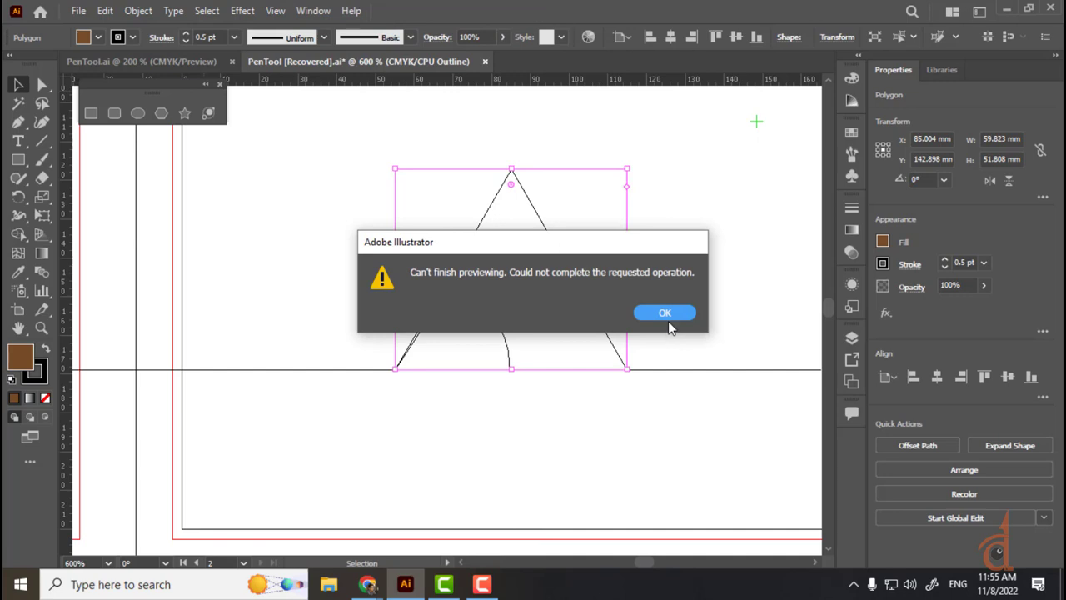
left_click(667, 317)
left_click(295, 197)
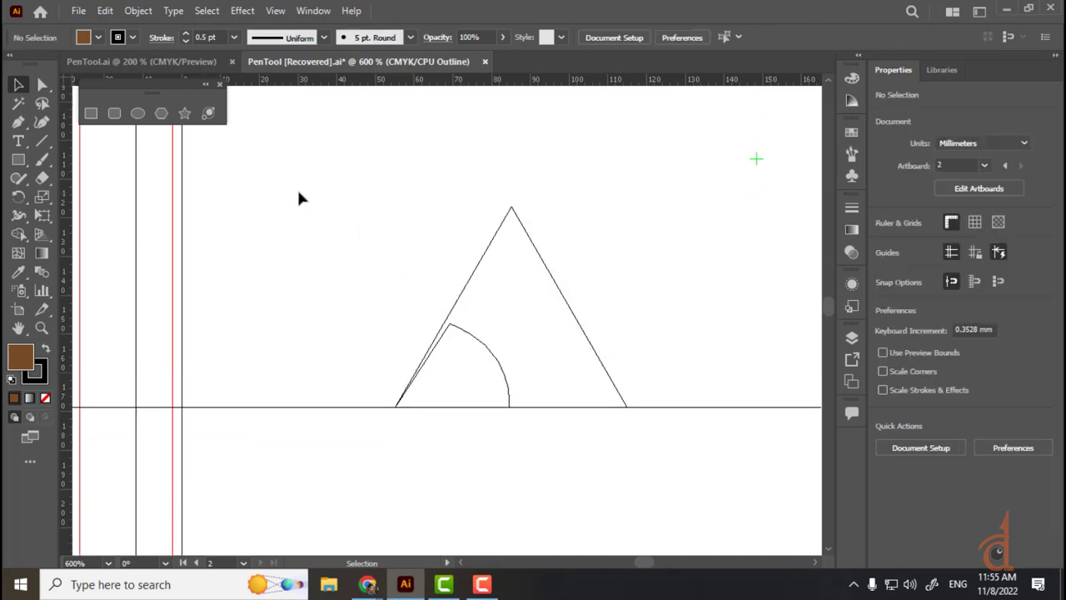
- Try to restore the artwork display with Overprint Preview and Pixel Preview
left_click(313, 12)
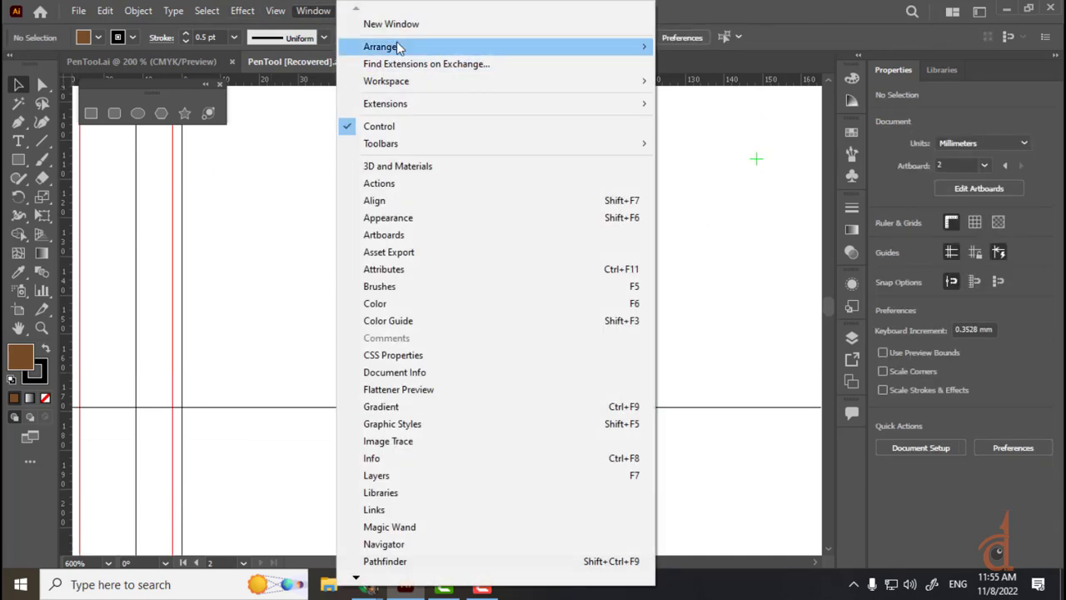
mouse_move(269, 15)
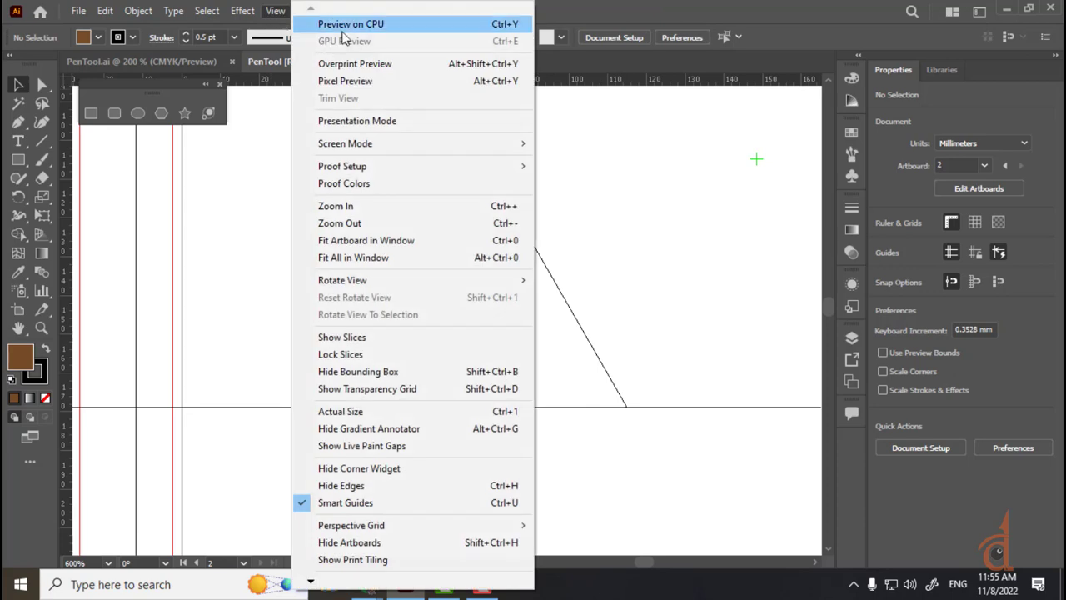
left_click(351, 65)
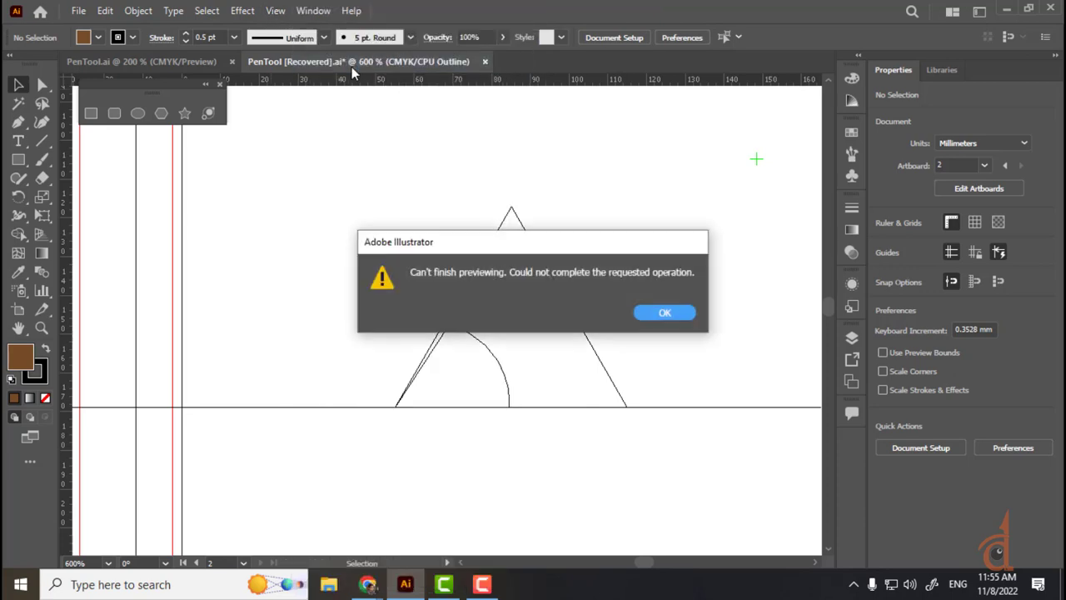
left_click(653, 314)
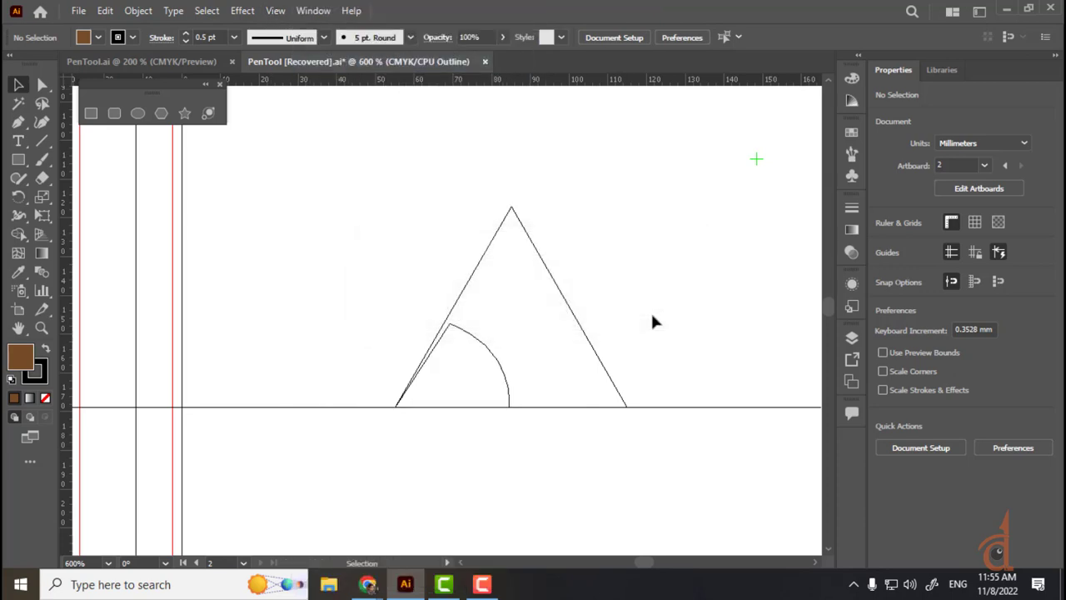
left_click(275, 11)
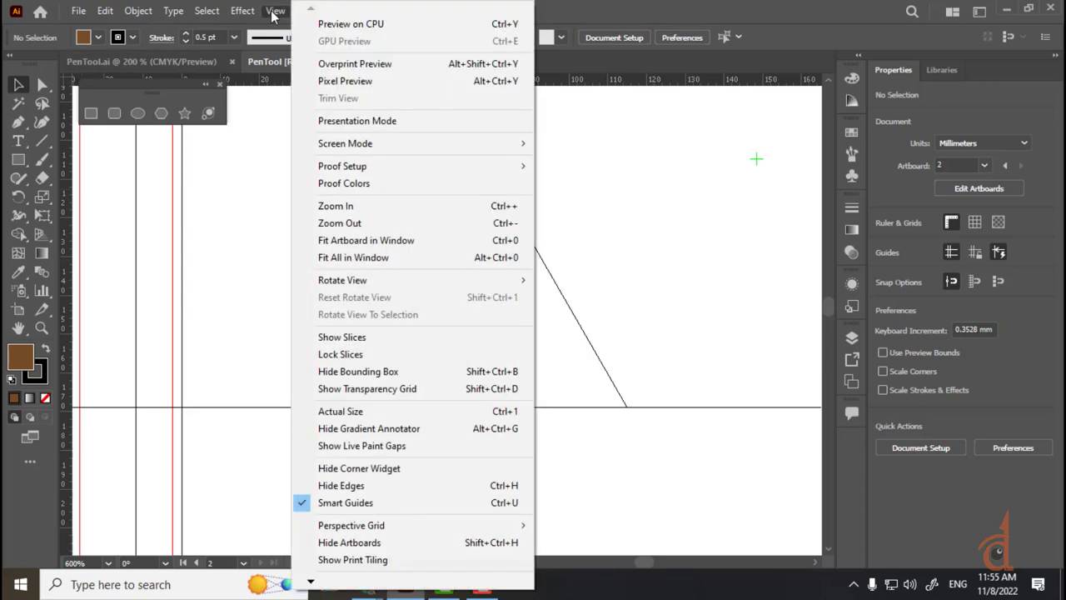
left_click(327, 83)
left_click(660, 312)
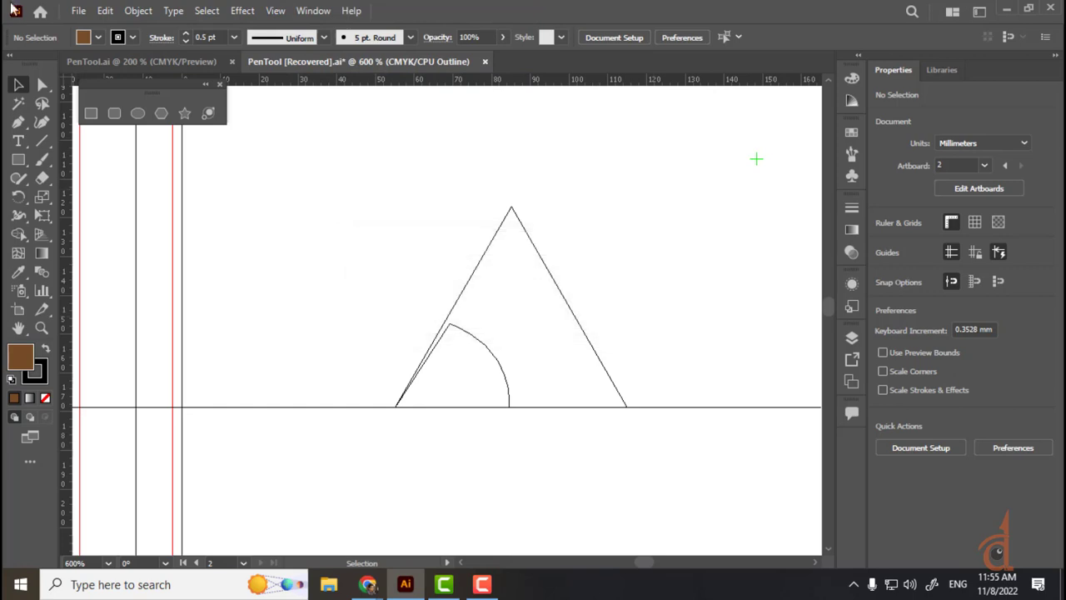
- Close the recovered document without saving and open PenTool.ai from the recent files
left_click(485, 62)
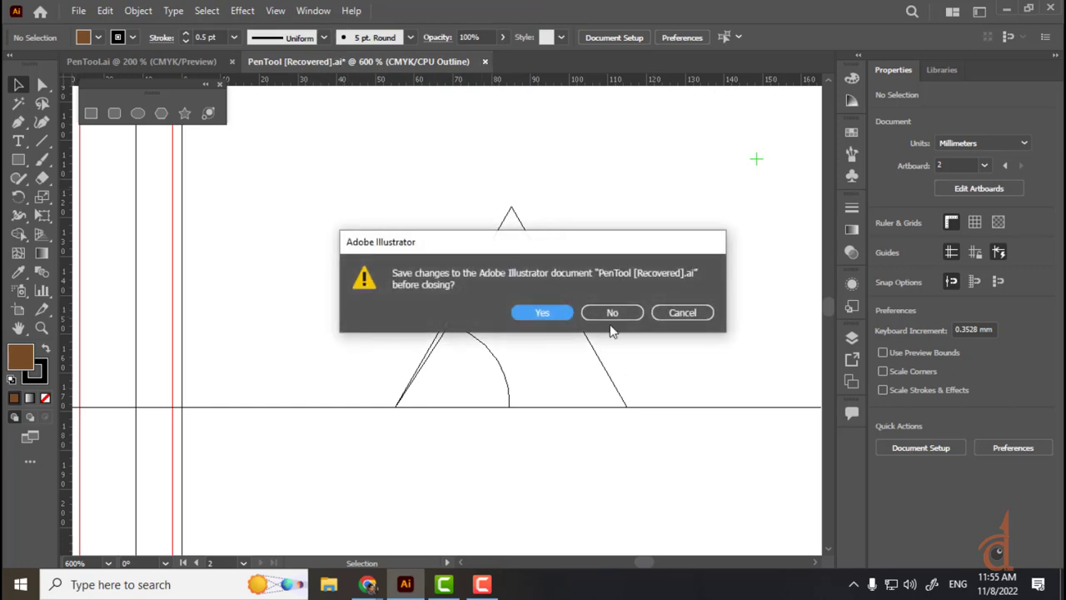
left_click(613, 313)
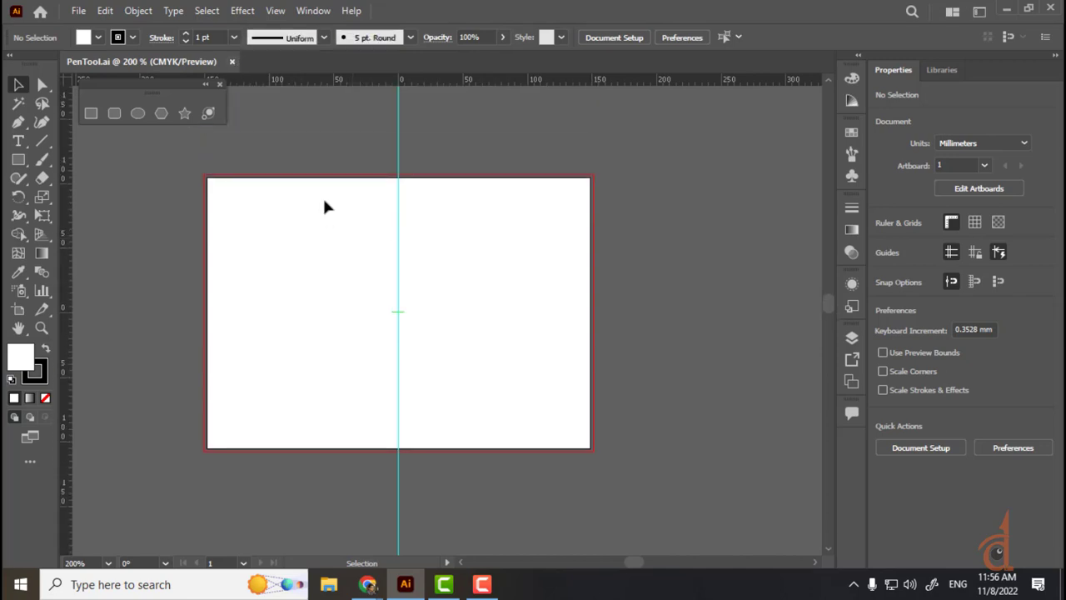
left_click(79, 11)
mouse_move(125, 80)
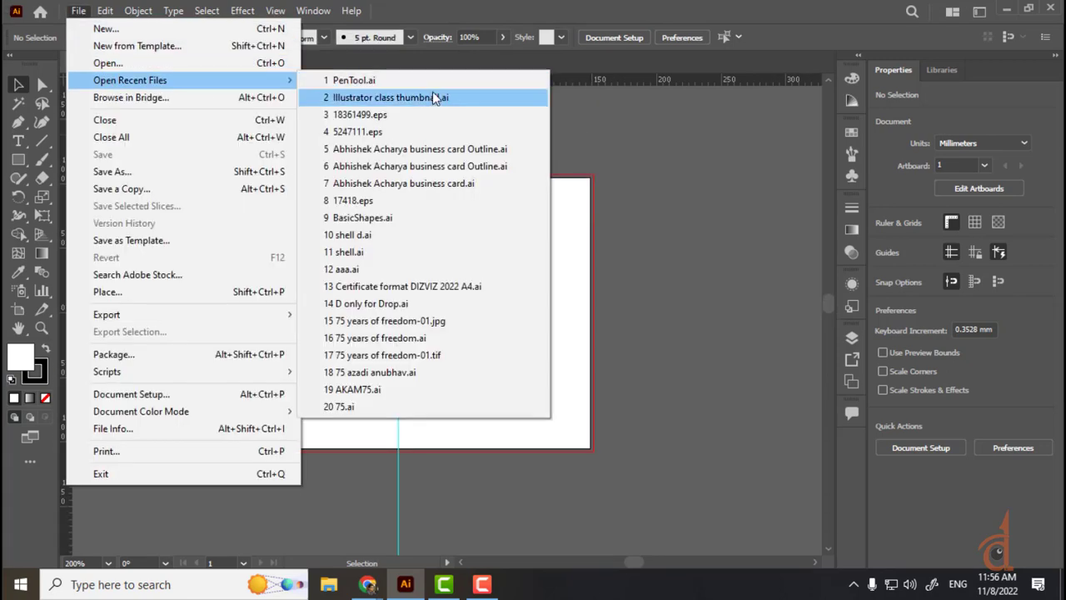
left_click(392, 83)
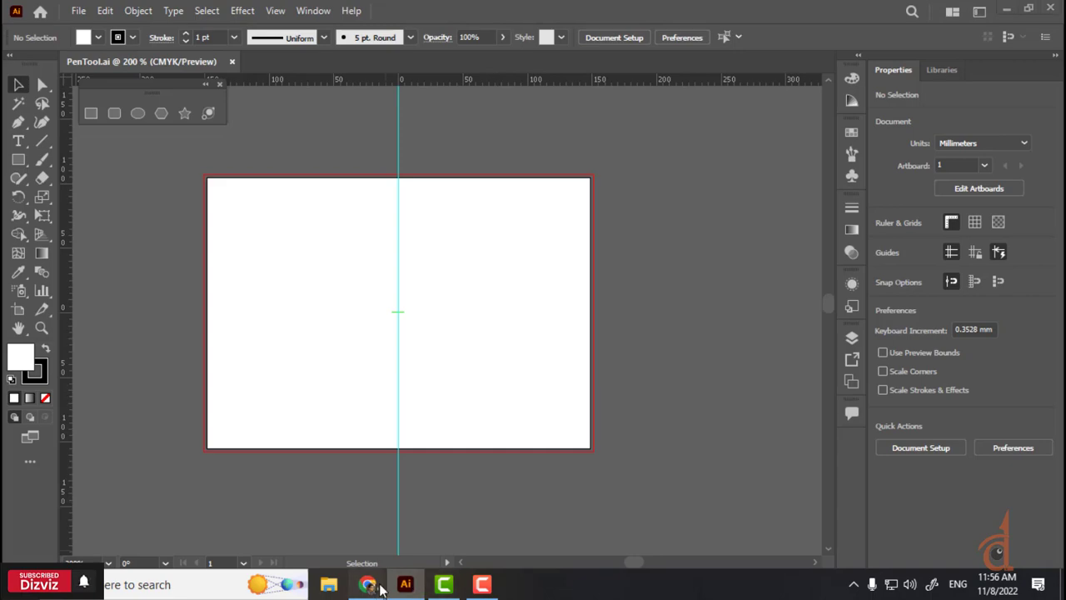
- Copy the Aero logo sketch image from the "logo concept rough" results in Chrome and return to Illustrator
mouse_move(379, 589)
left_click(284, 534)
left_click(585, 12)
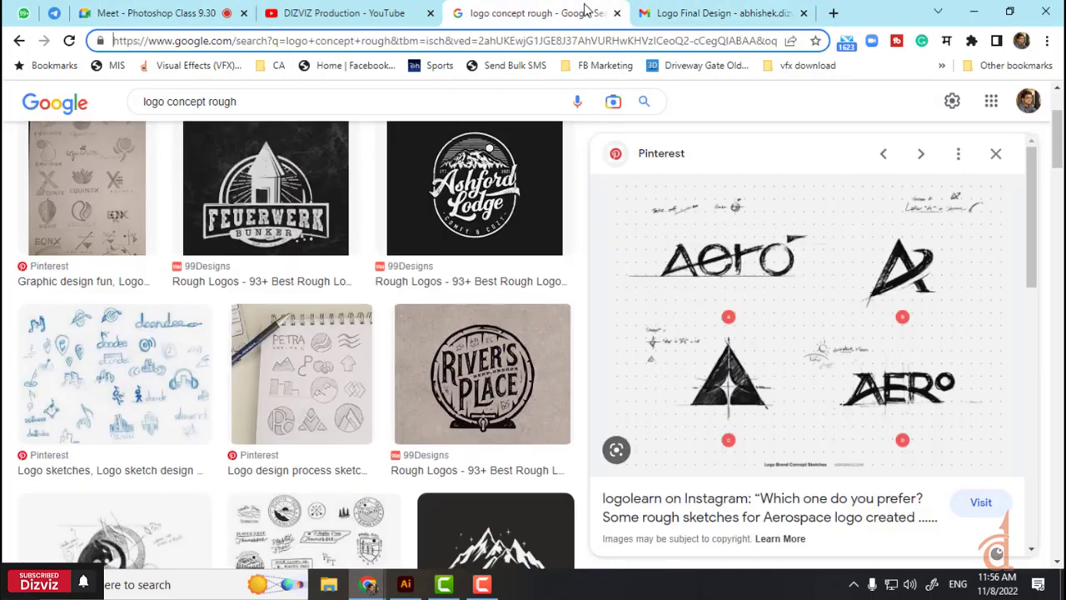
right_click(787, 320)
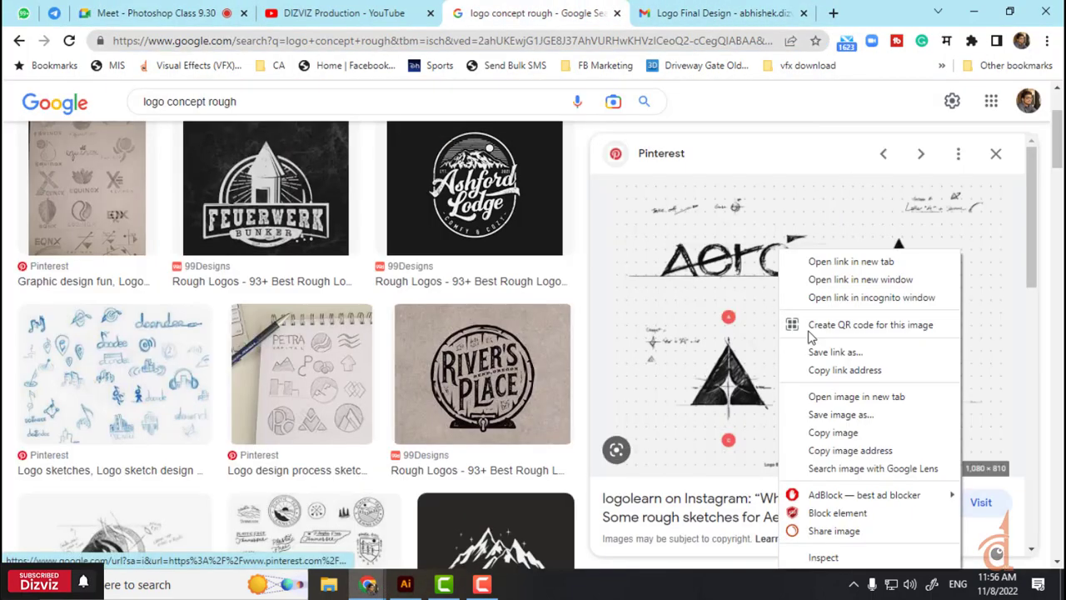
left_click(833, 433)
left_click(406, 584)
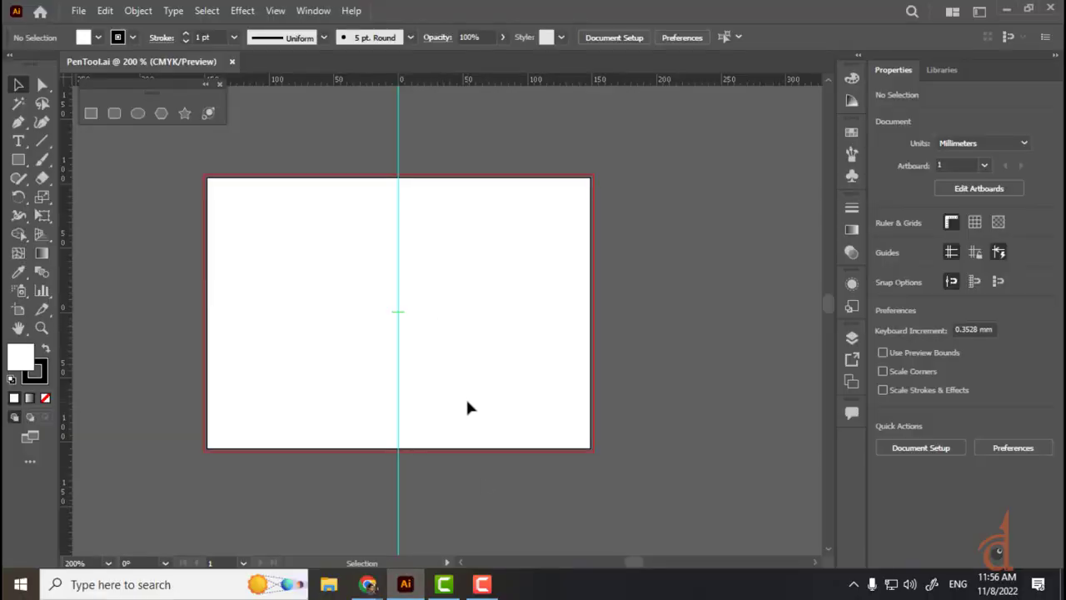
- Copy the Aero sketch image again in Chrome, and return to Illustrator to display the layers of PenTool.ai
mouse_move(369, 584)
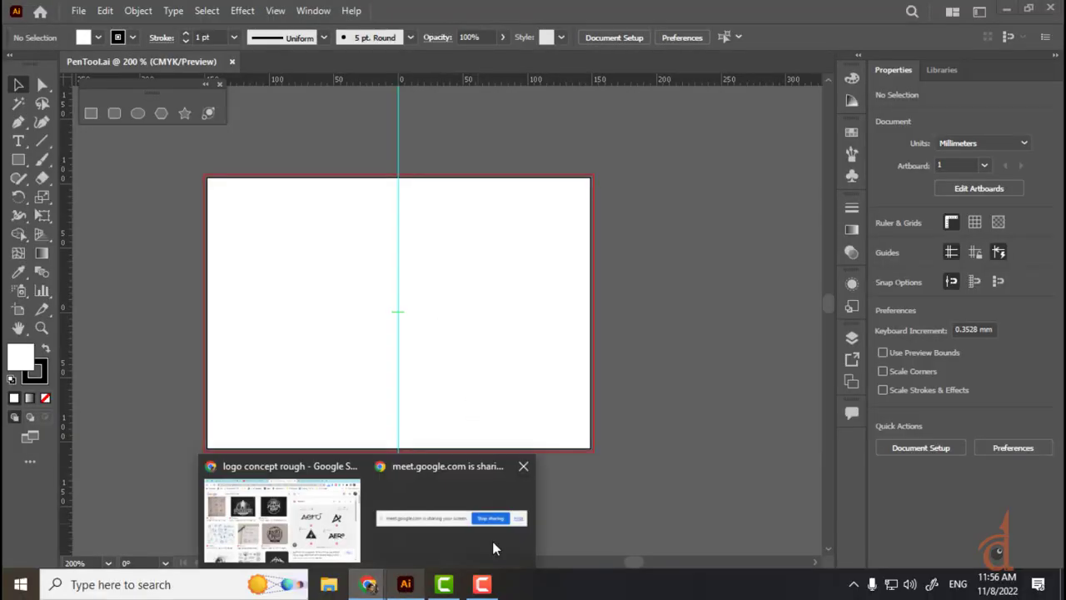
left_click(284, 516)
right_click(838, 414)
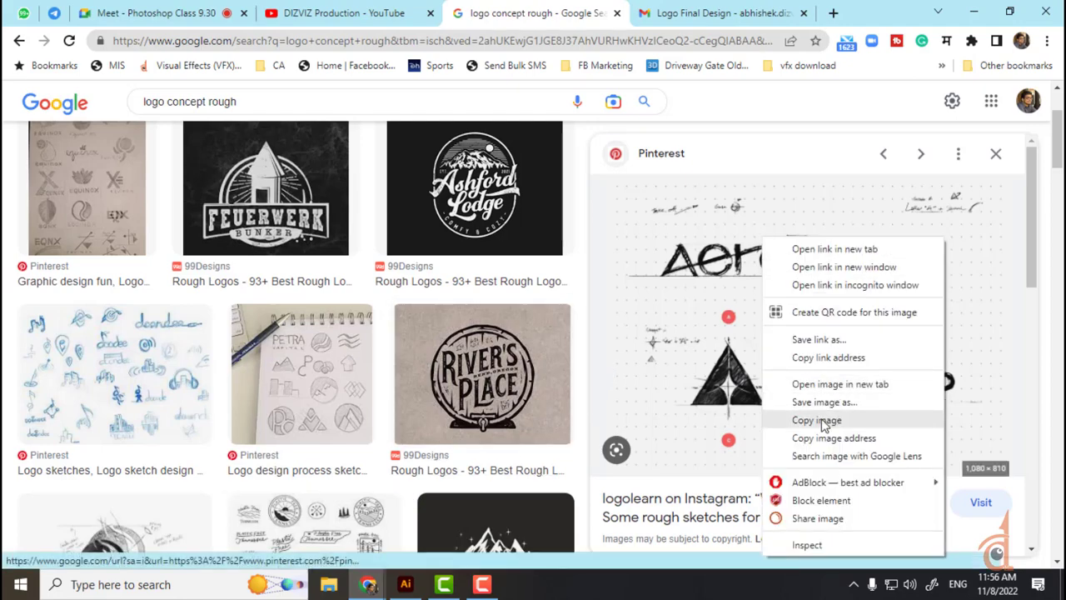
left_click(837, 419)
left_click(405, 584)
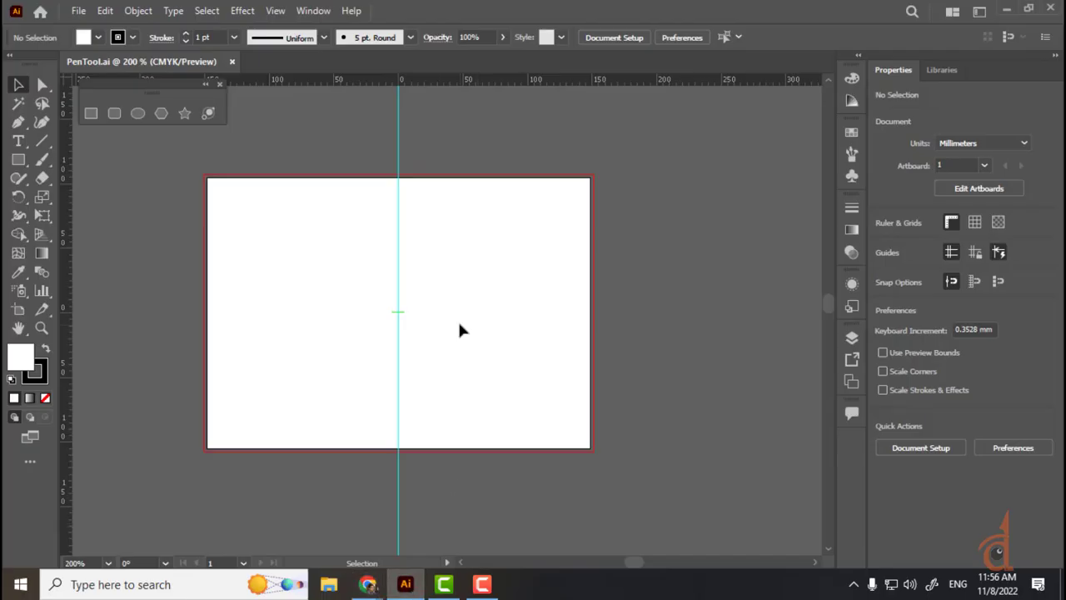
key("ctrl+plus")
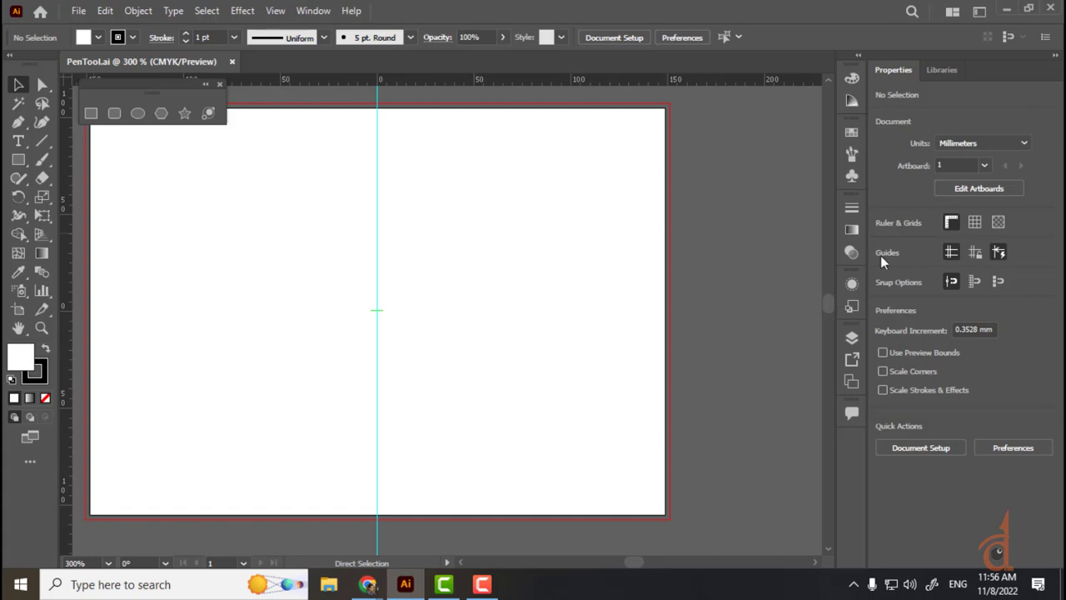
left_click(852, 337)
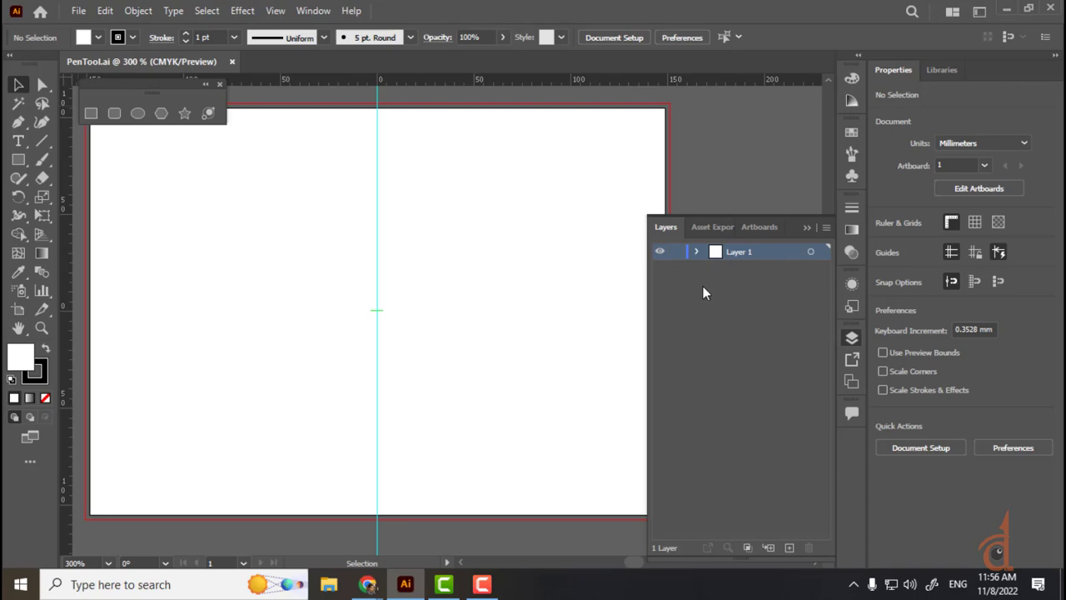
- Recopy the Aero sketch image from Chrome and try to paste it into PenTool.ai
mouse_move(367, 584)
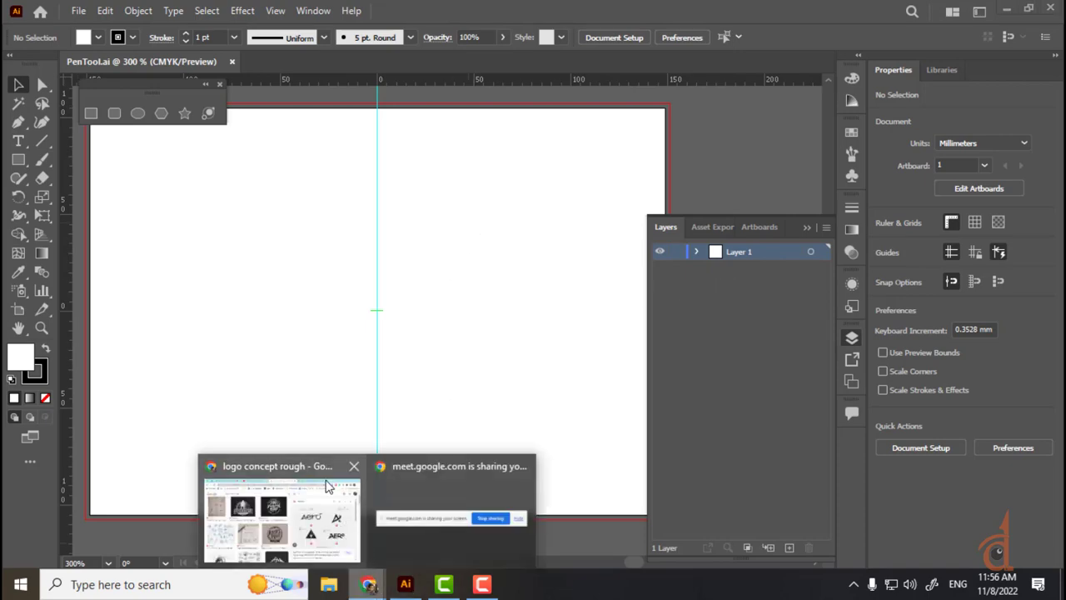
left_click(267, 512)
right_click(788, 286)
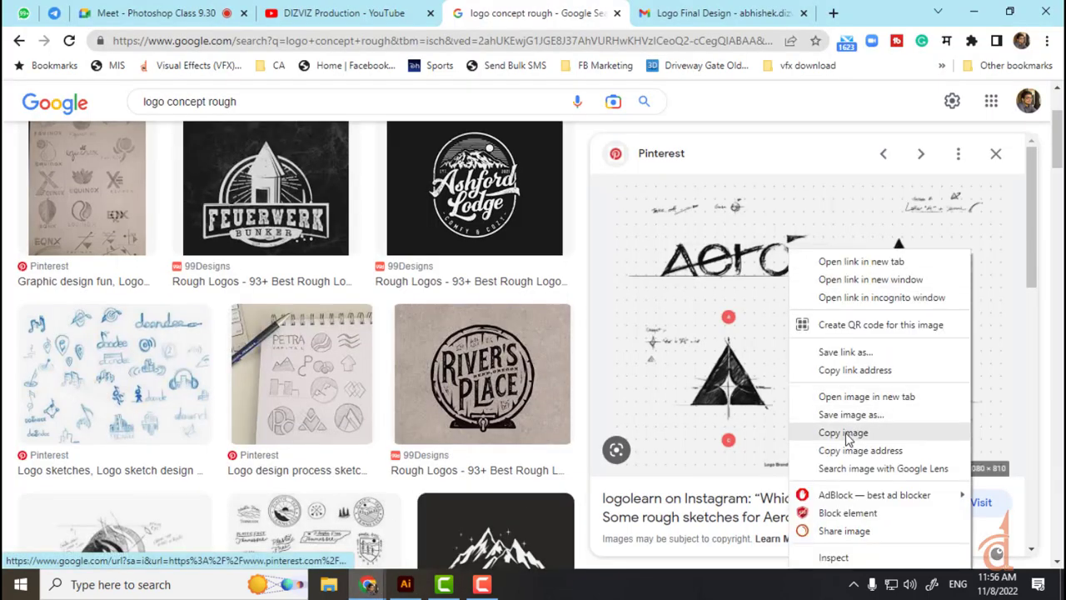
left_click(837, 432)
left_click(406, 584)
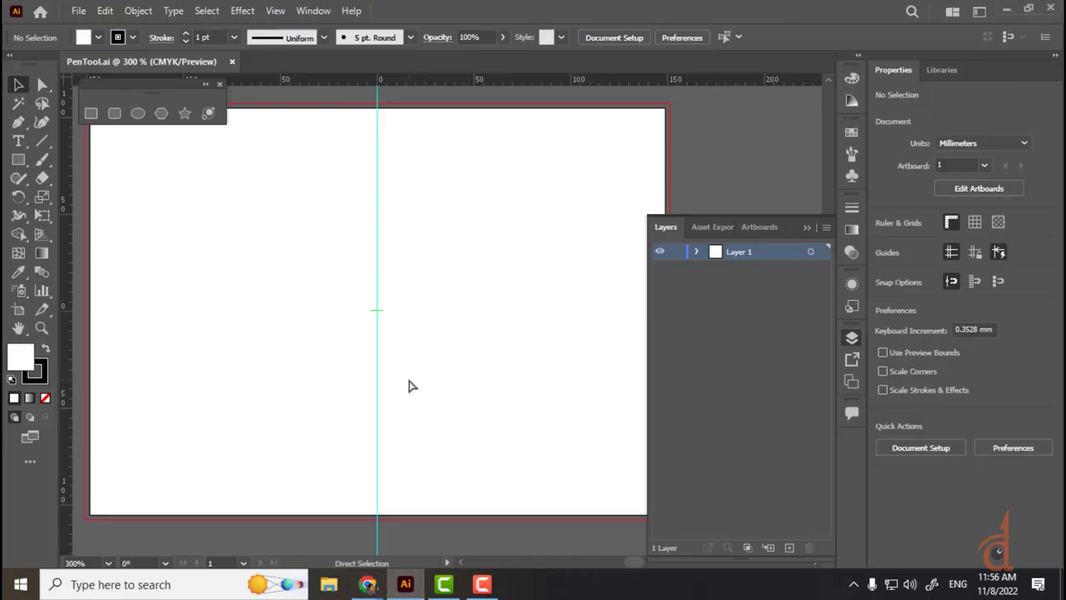
key("ctrl+v")
key("ctrl+minus")
- Switch to Chrome and open the Pinterest source page of the Aero sketch image
mouse_move(367, 584)
left_click(354, 556)
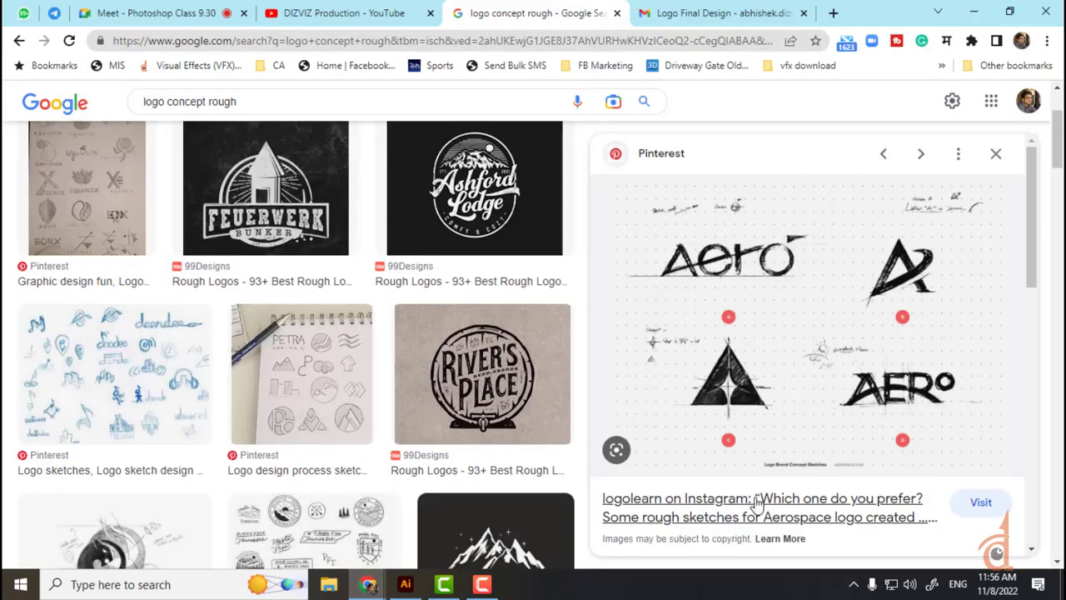
left_click(978, 502)
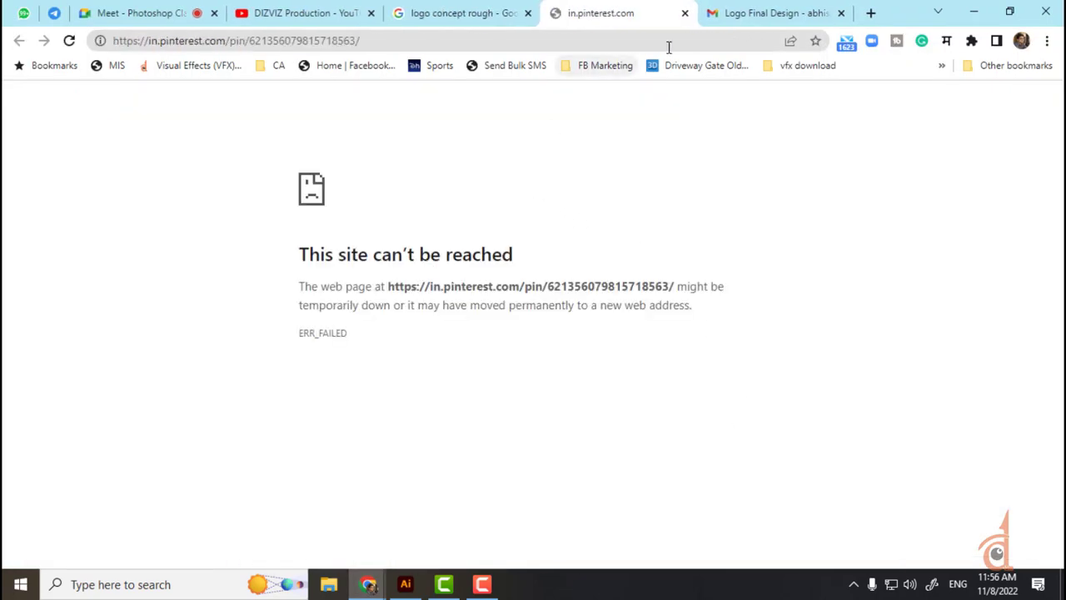
- Close the failed Pinterest page, copy the Aero sketch image from the Google results, and paste it into a new Paint picture
left_click(685, 13)
right_click(685, 252)
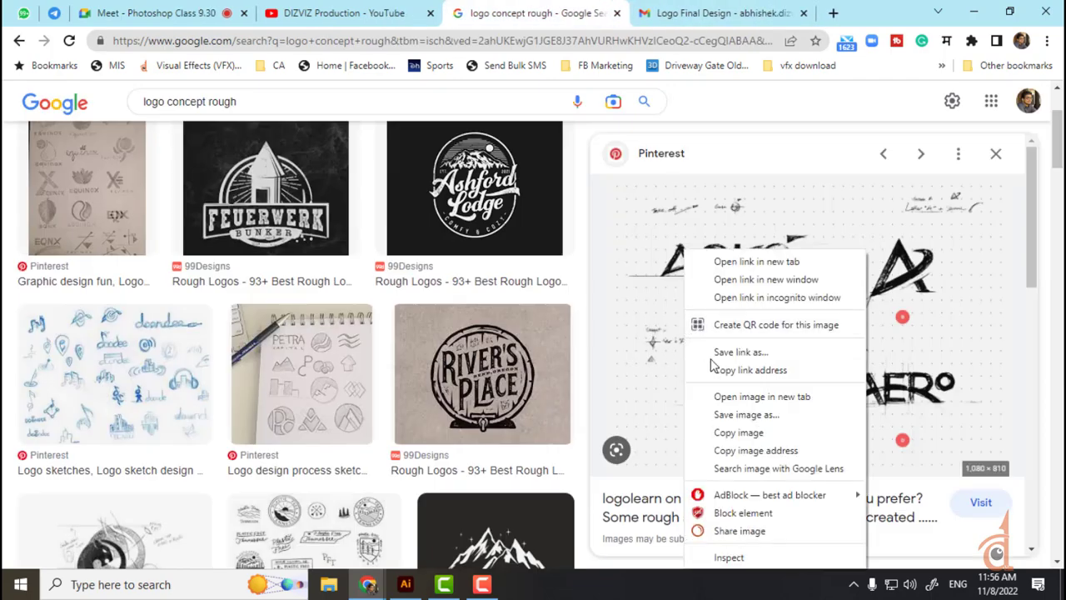
left_click(730, 433)
left_click(125, 584)
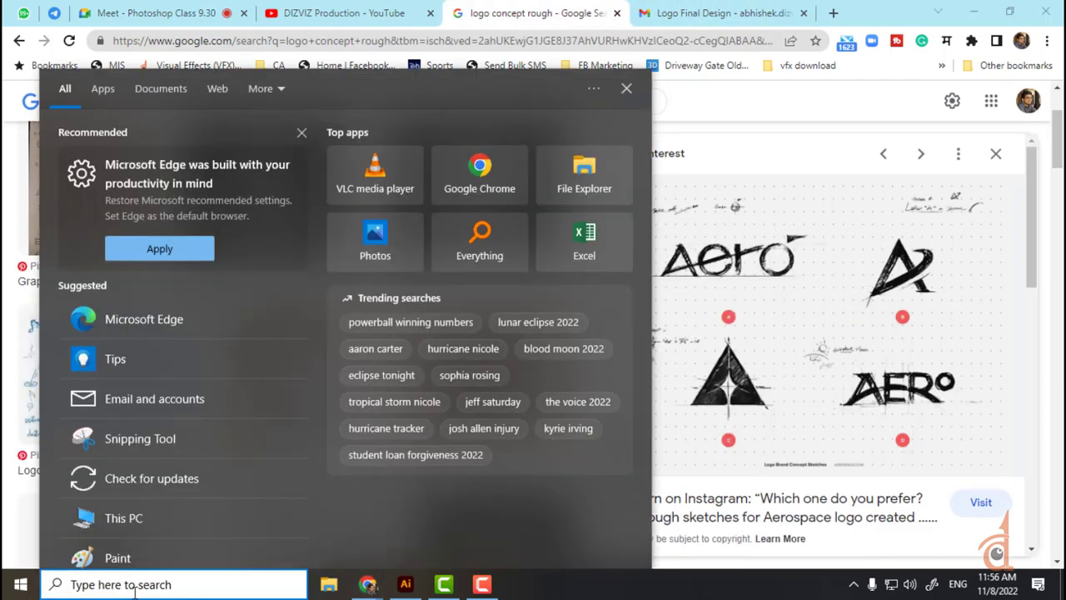
type("pa")
left_click(158, 160)
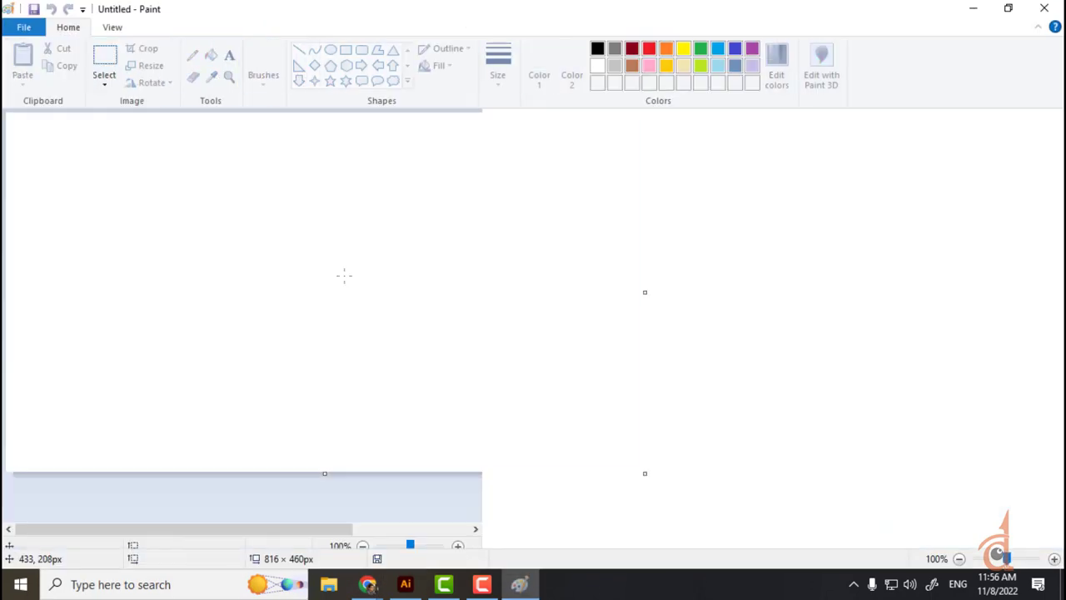
key("ctrl+v")
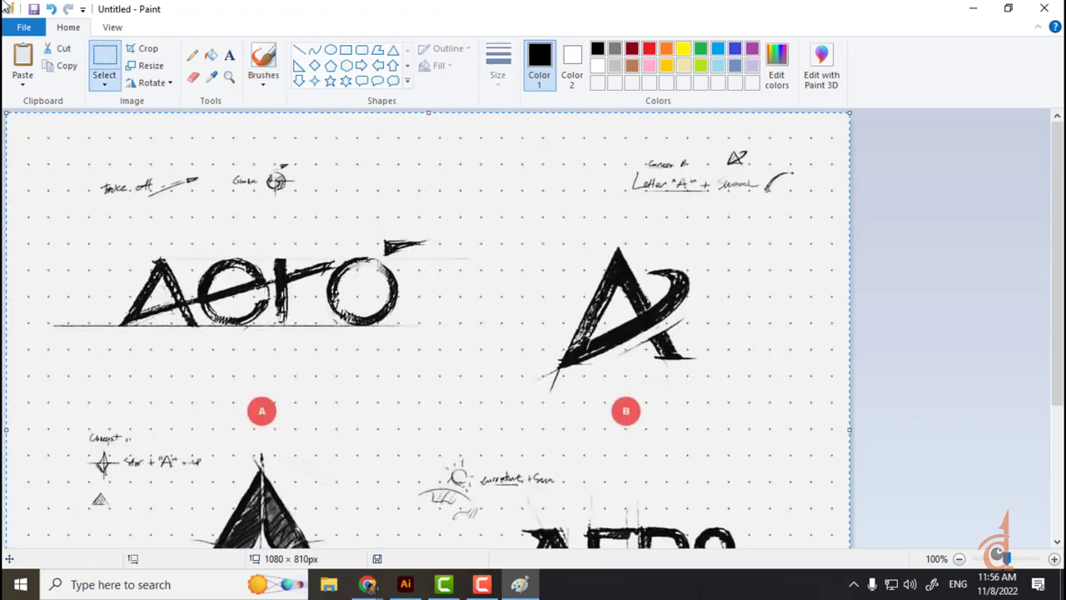
- Save the pasted sketch to the Desktop as a PNG file named "ref logo"
left_click(24, 27)
left_click(37, 157)
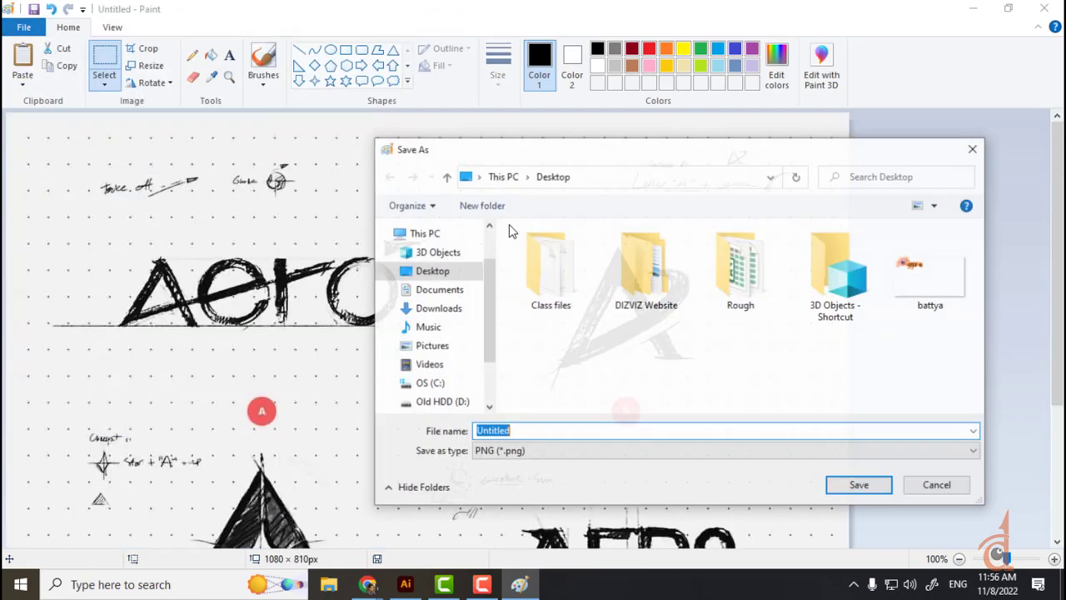
type("ref lo")
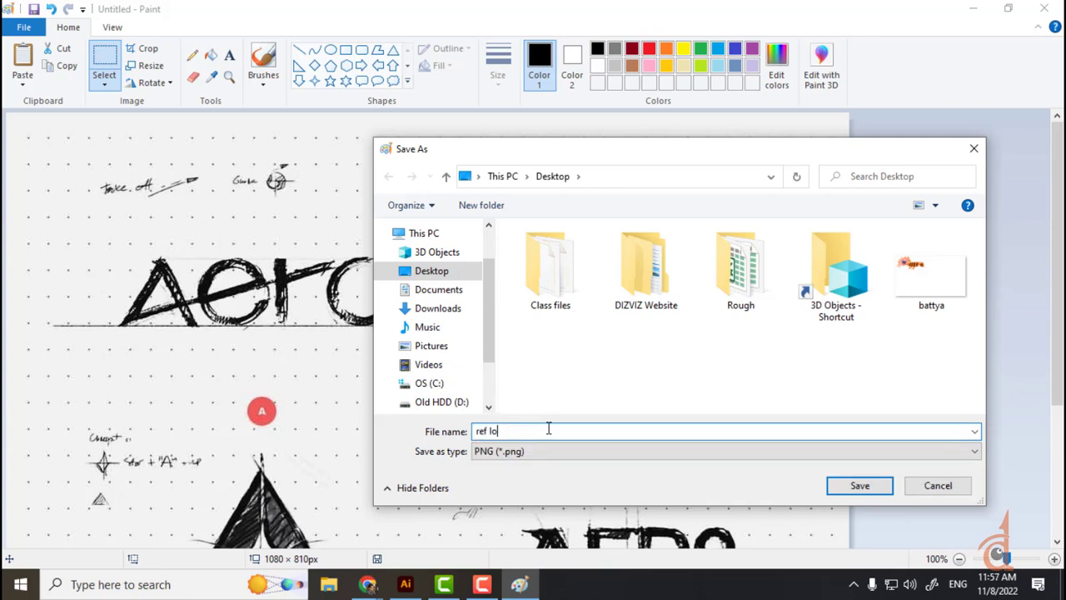
type("go")
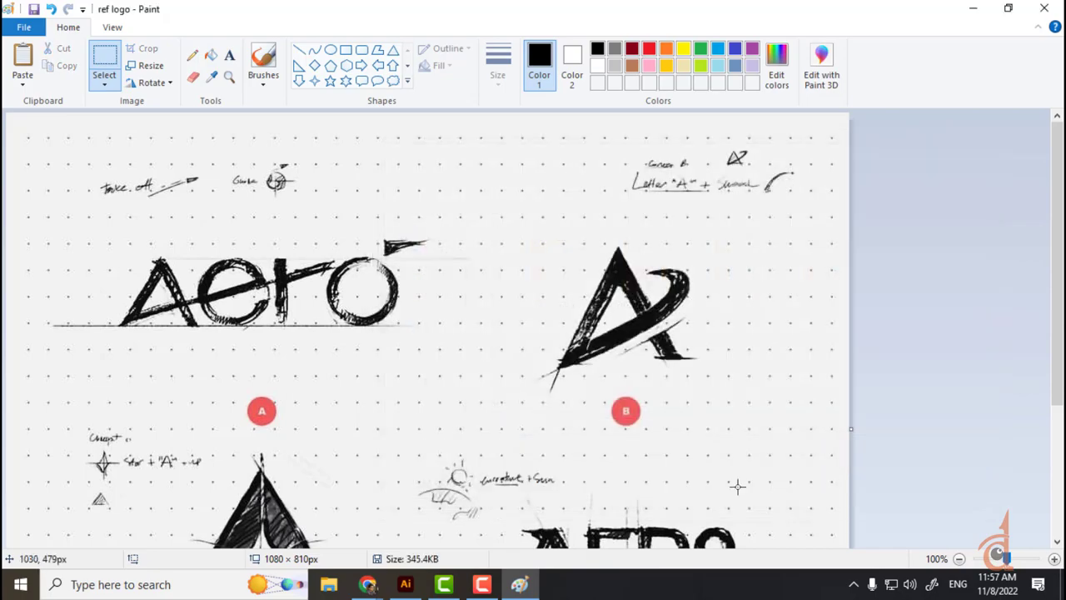
left_click(849, 486)
- Return to Illustrator and change the PenTool.ai artboard to the A3 preset
left_click(406, 584)
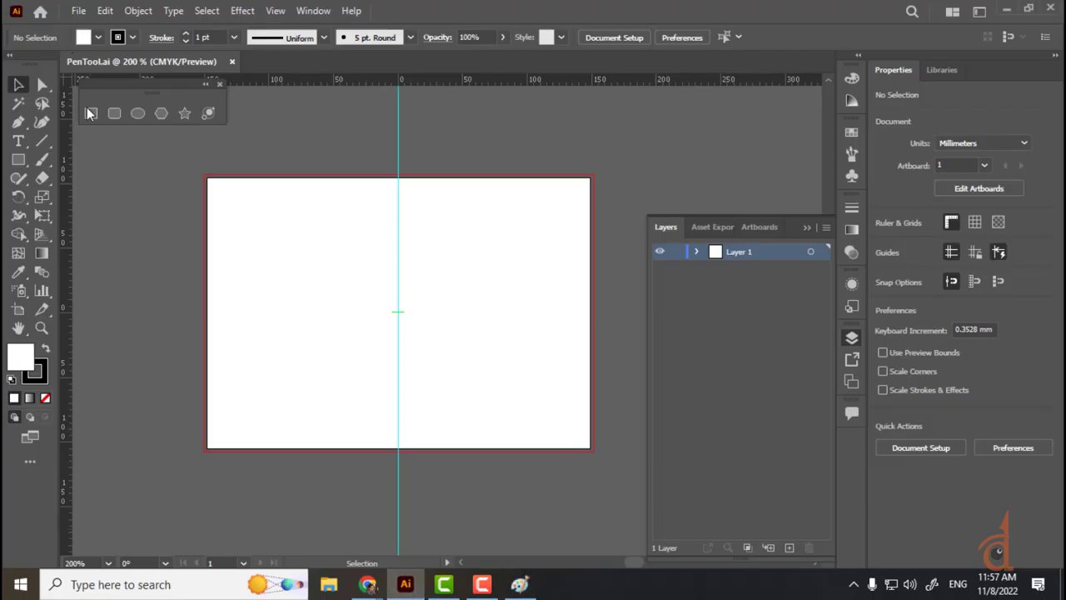
left_click(18, 309)
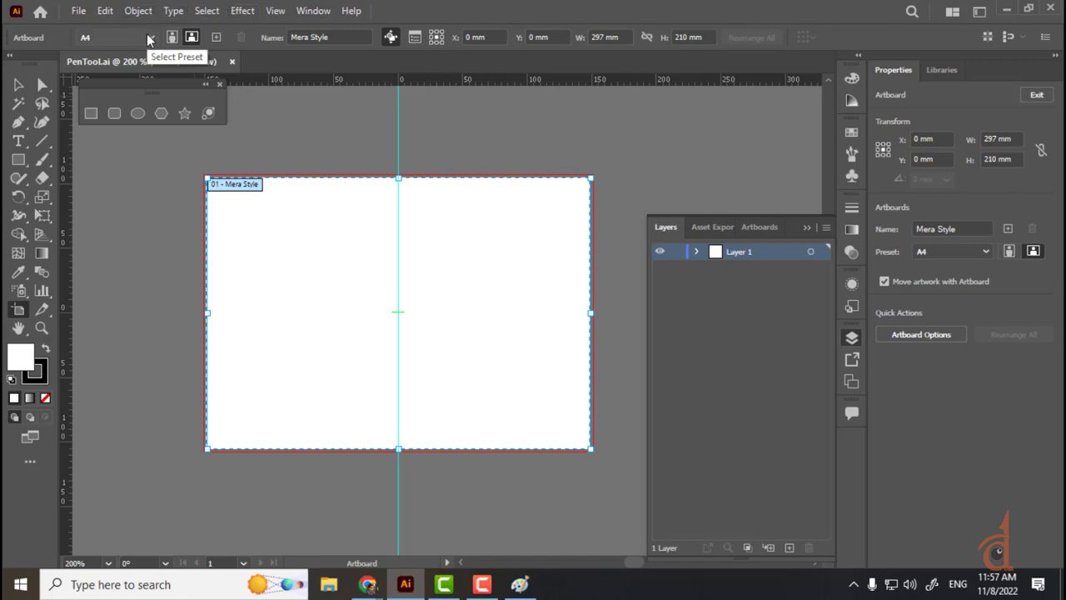
key("ctrl+minus")
key("ctrl+minus")
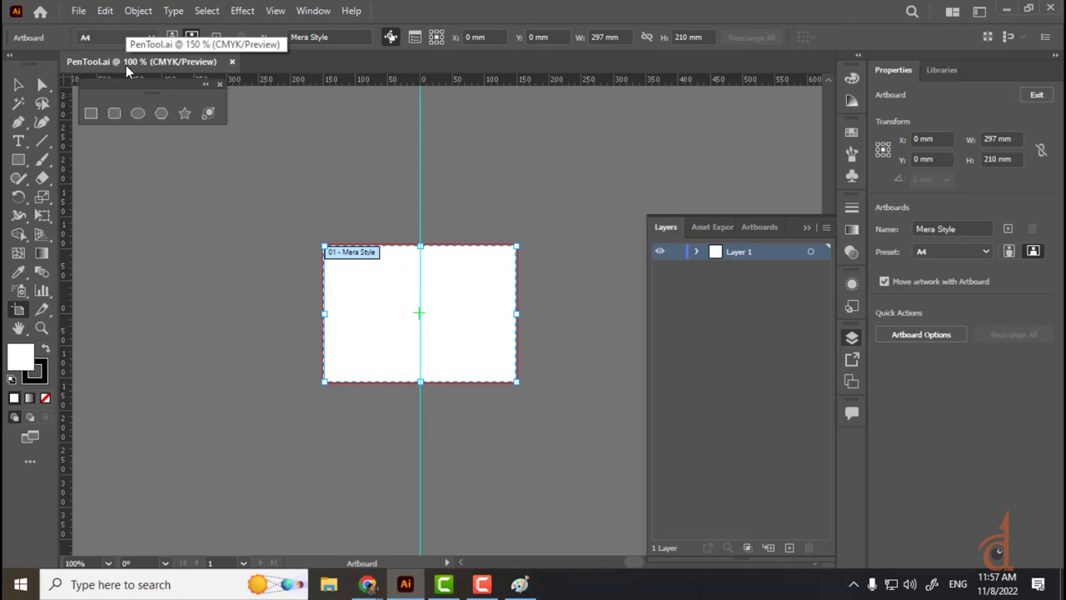
left_click(152, 42)
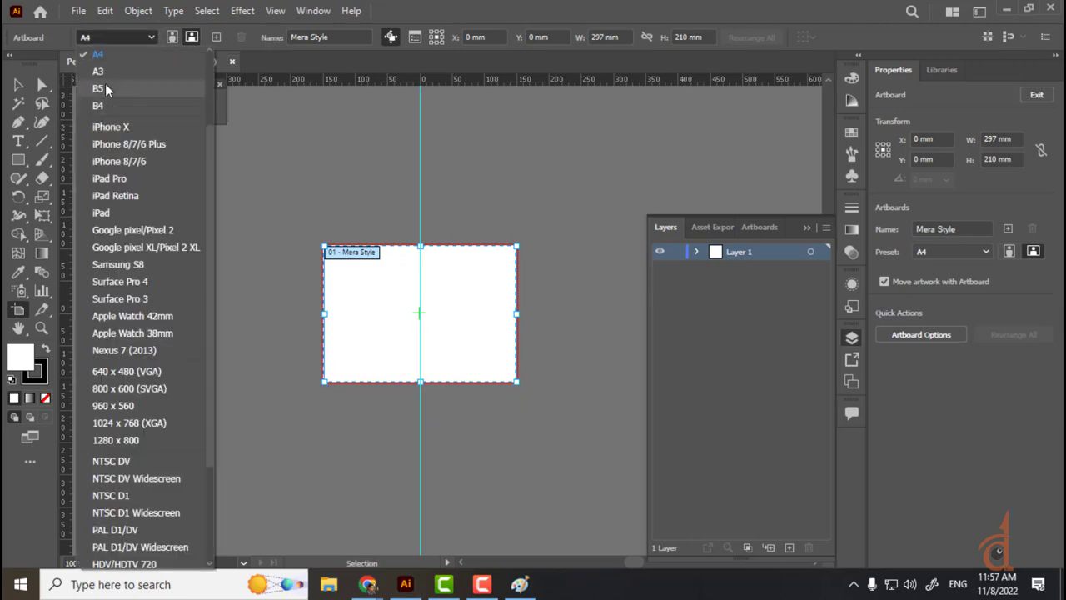
left_click(101, 71)
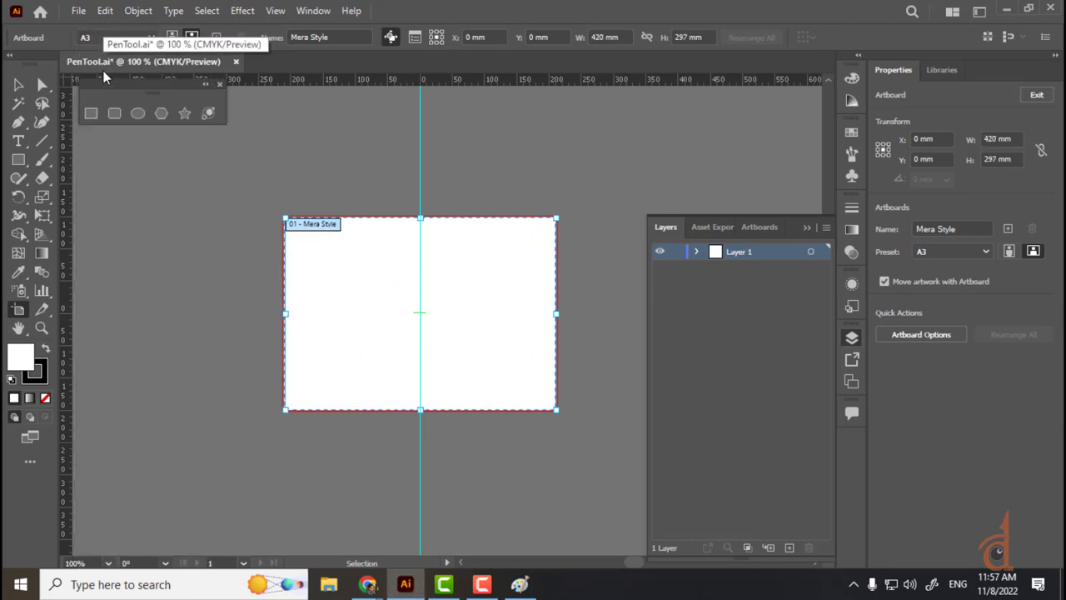
left_click(18, 84)
key("ctrl+plus")
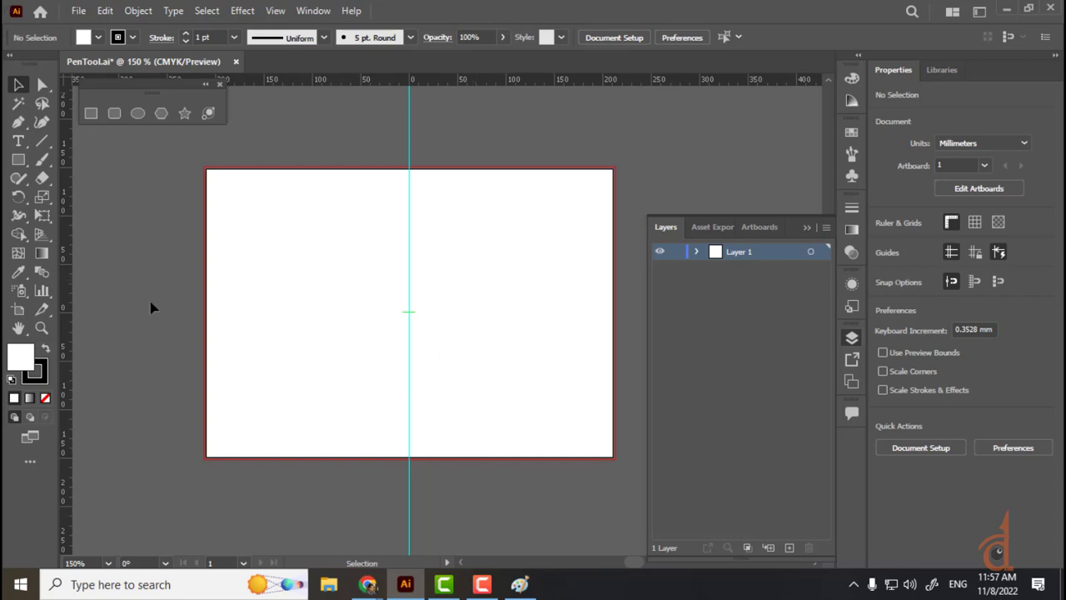
- Place the "ref logo" image from the desktop onto the artboard and enlarge it proportionally to 396 × 297 mm
key("super+d")
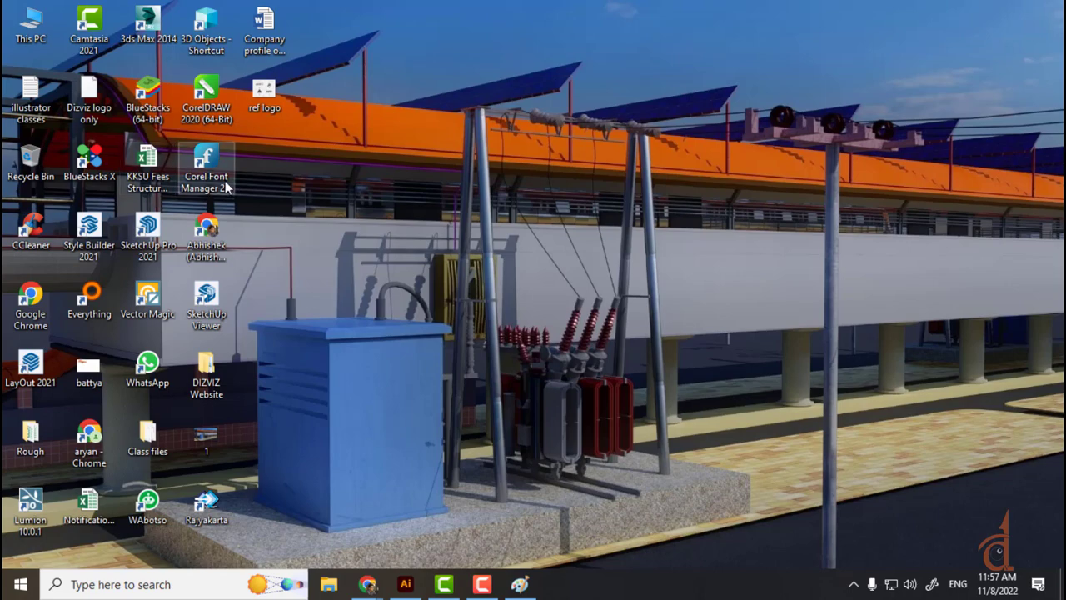
left_click_drag(261, 94, 458, 315)
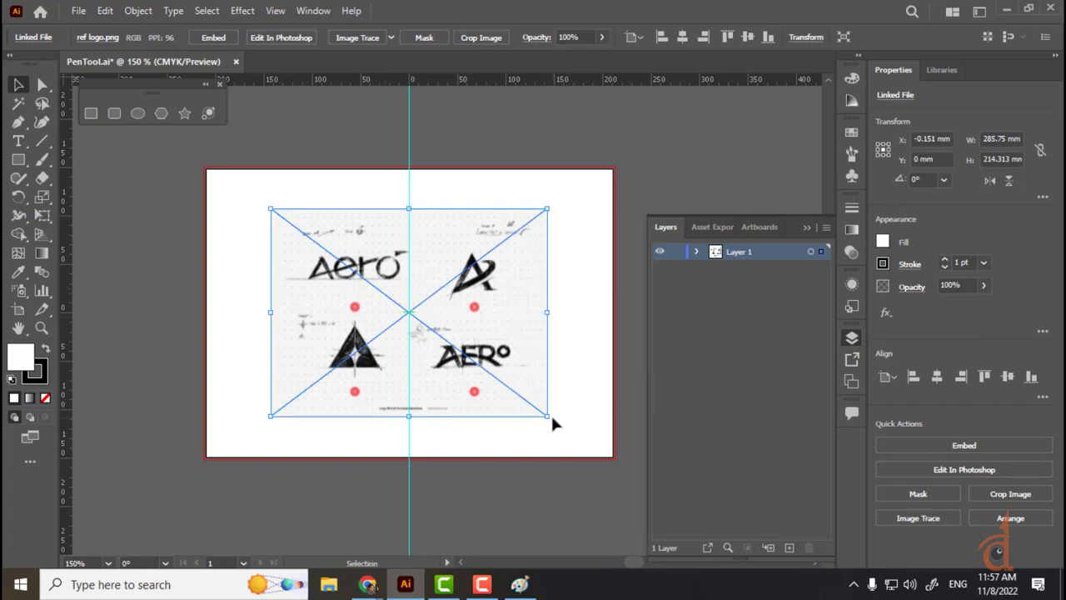
left_click_drag(547, 417, 626, 448)
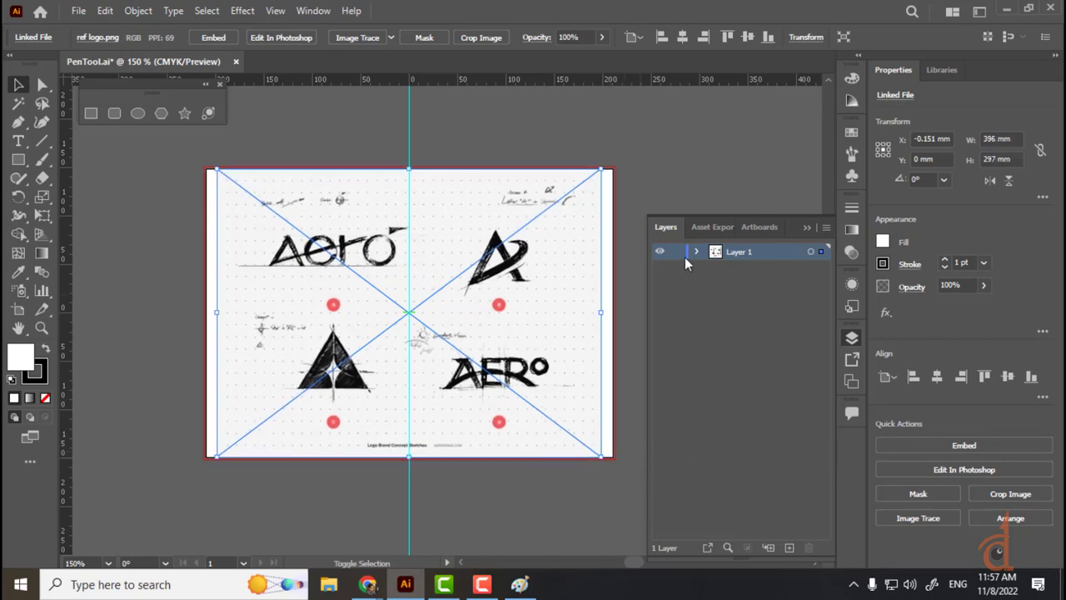
- Lock Layer 1 with the reference image and add a new layer above it
left_click(677, 252)
left_click(789, 547)
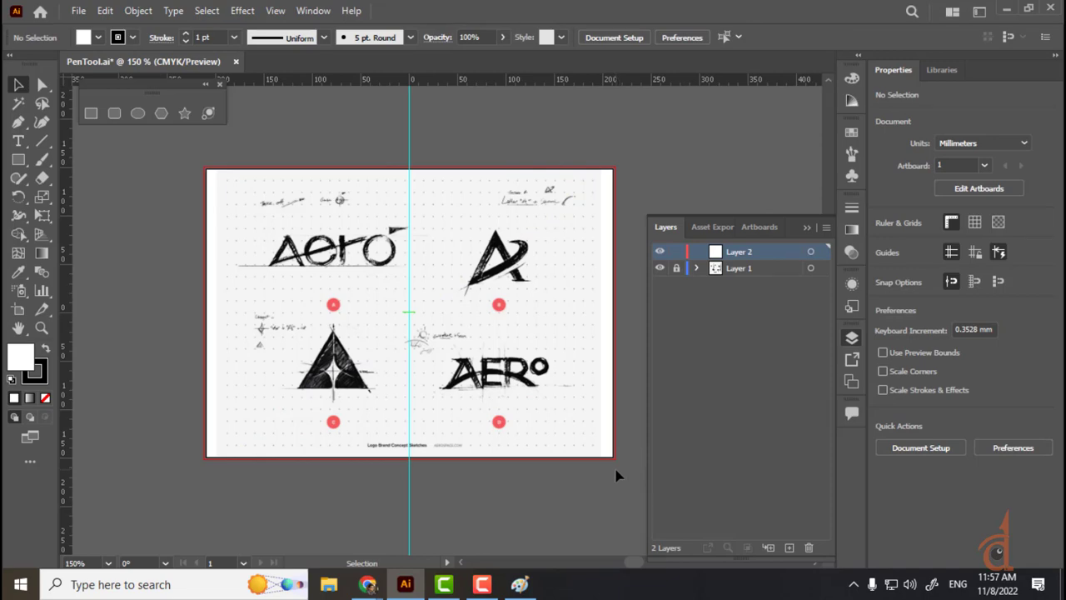
- Draw an upright triangle about 73 mm wide and 63 mm high with the Polygon tool near sketch C
key("ctrl+equal")
scroll(250, 434, "up", 2)
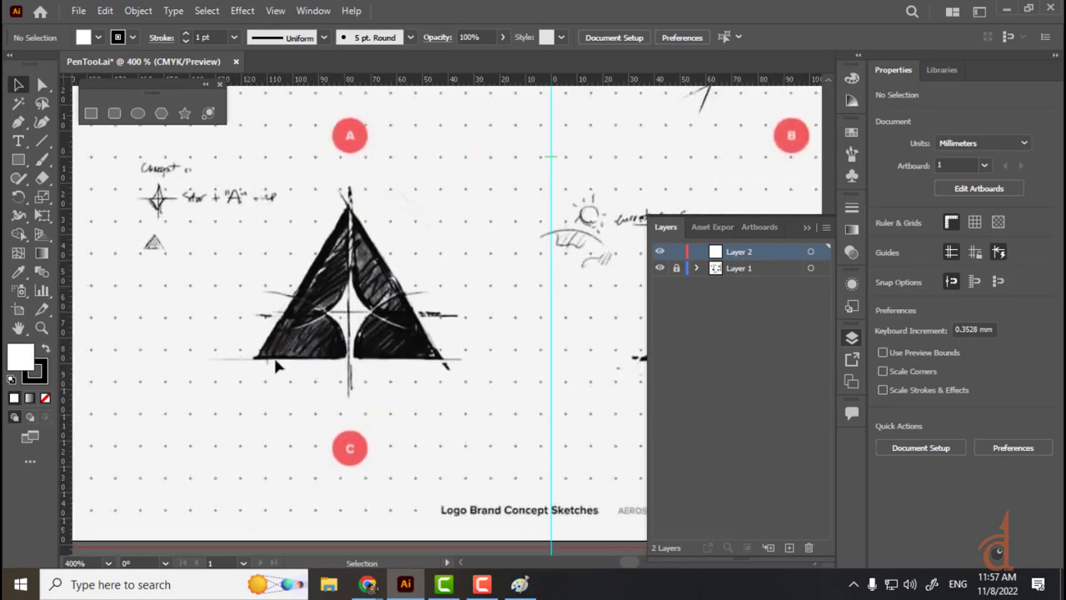
left_click(20, 160)
left_click_drag(19, 160, 71, 218)
mouse_move(388, 223)
left_mouse_down()
mouse_move(462, 322)
mouse_move(444, 302)
mouse_move(486, 232)
mouse_move(442, 276)
mouse_move(467, 295)
mouse_move(459, 310)
left_mouse_up()
key("Down")
key("Down")
key("Down")
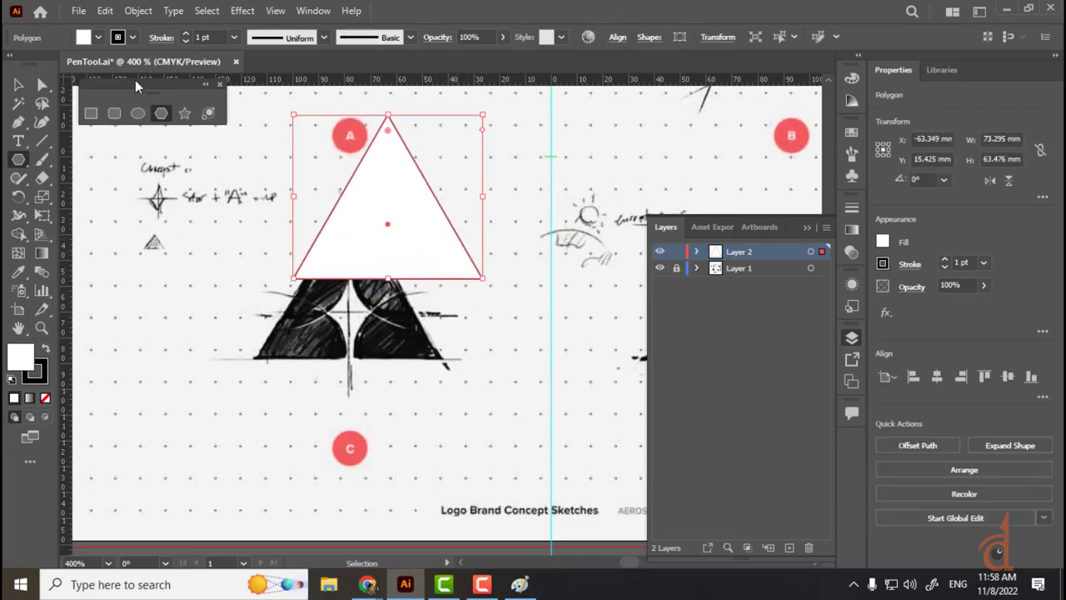
- Give the triangle no fill and a purple stroke of 2 pt
left_click(99, 39)
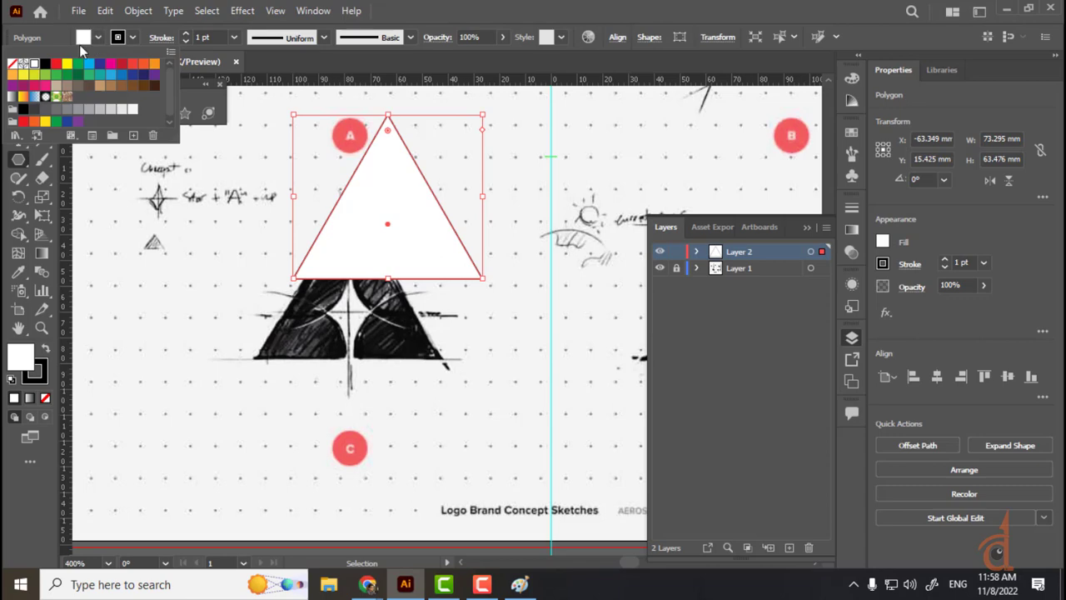
left_click(12, 64)
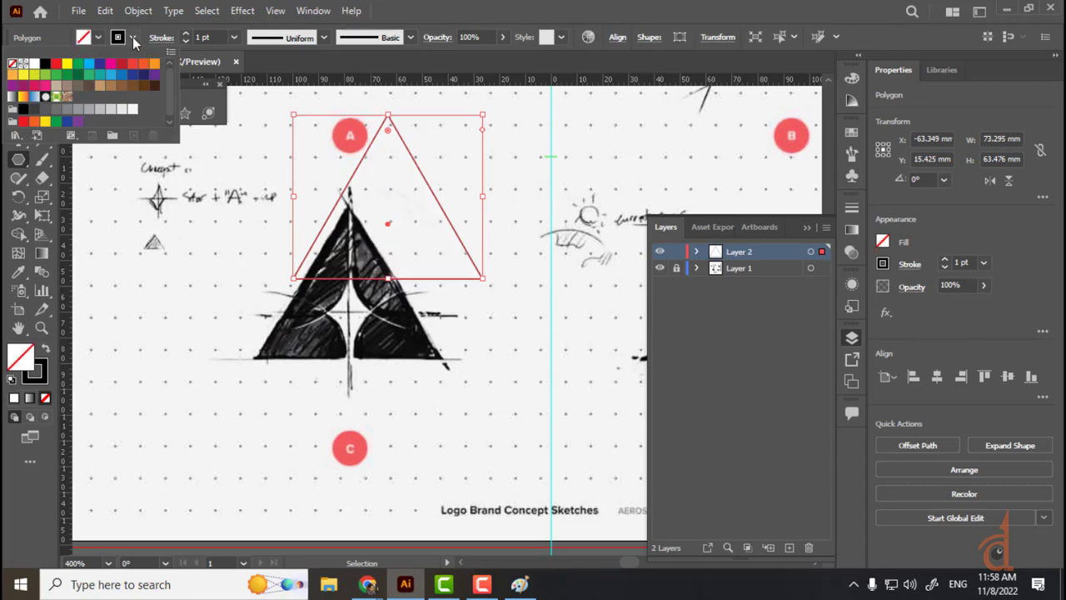
left_click(133, 37)
left_click(132, 37)
left_click(143, 76)
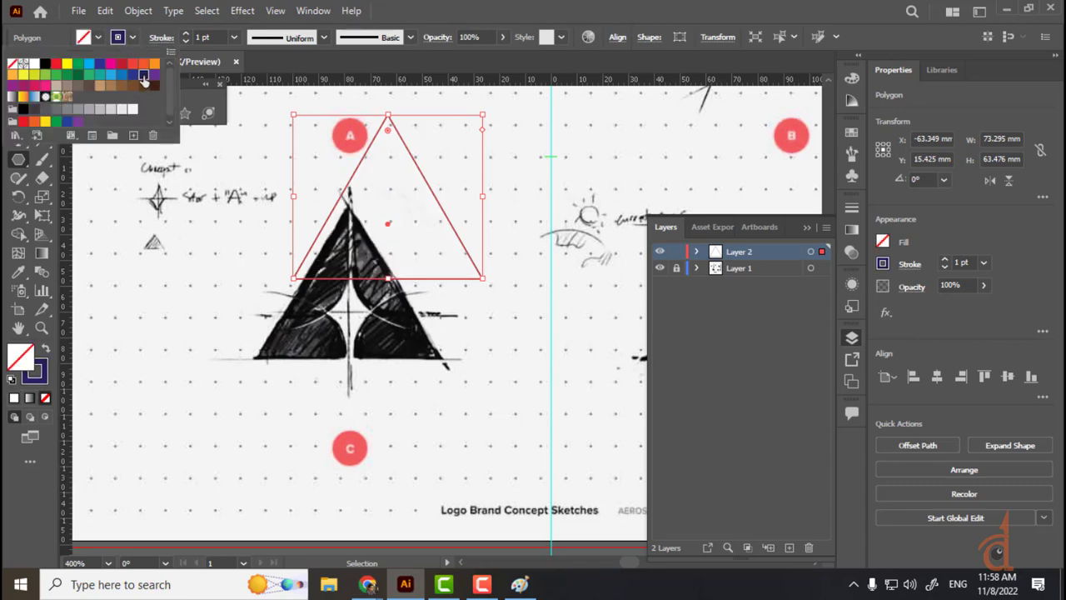
left_click(156, 77)
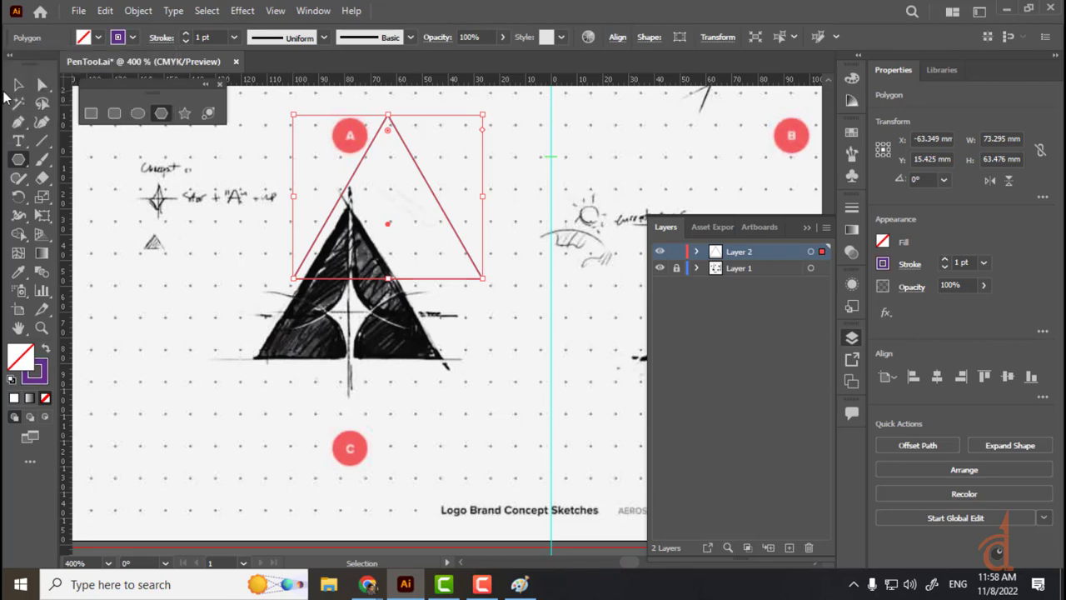
left_click(184, 33)
left_click(184, 34)
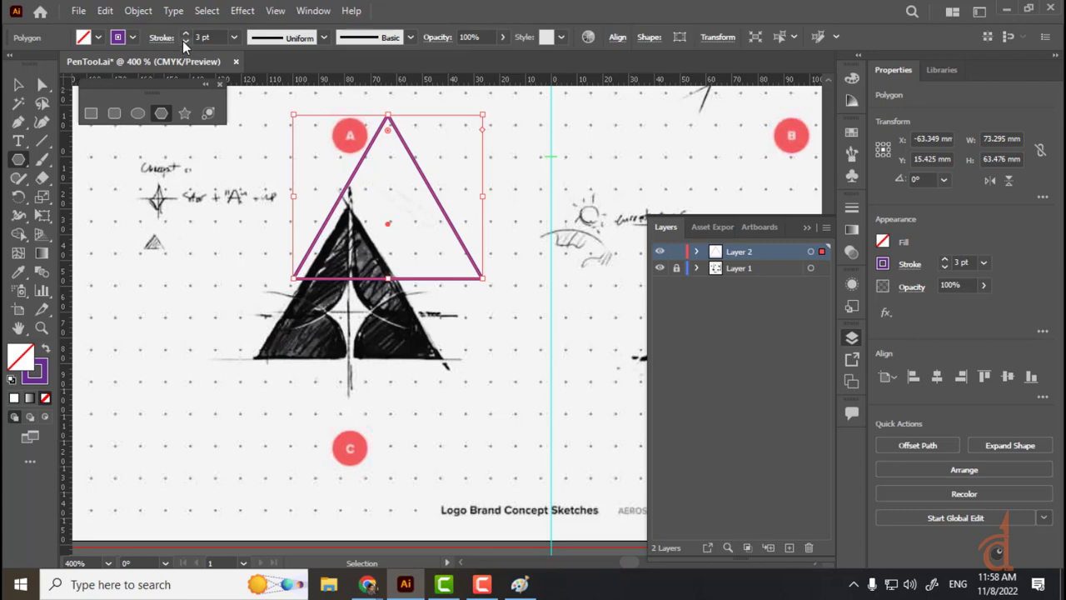
left_click(185, 41)
- Move the triangle so that it outlines the triangular sketch C
left_click(18, 84)
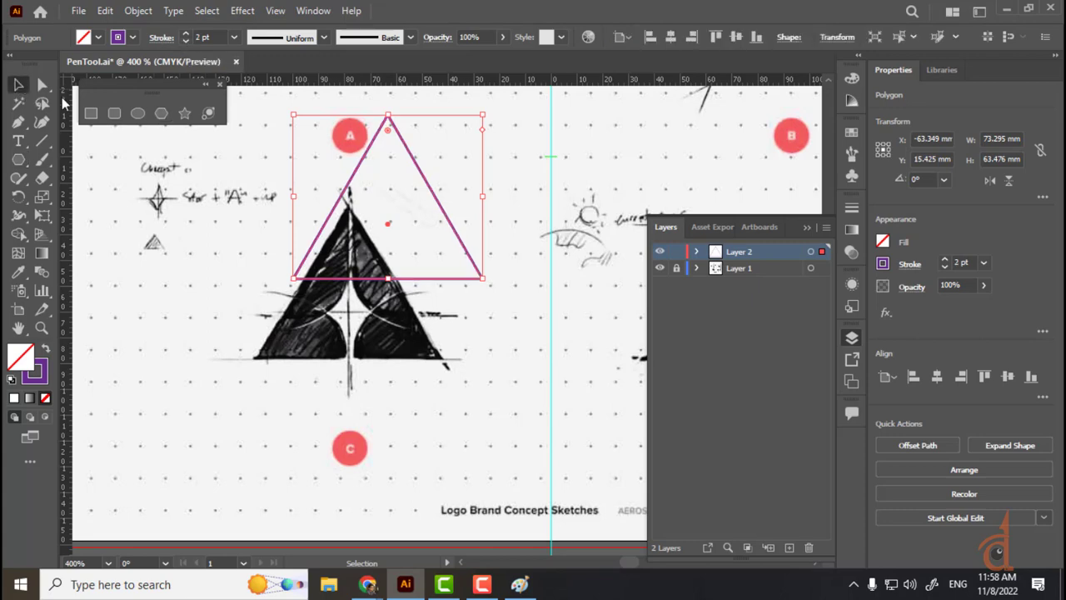
left_click(508, 237)
left_click_drag(466, 254, 434, 338)
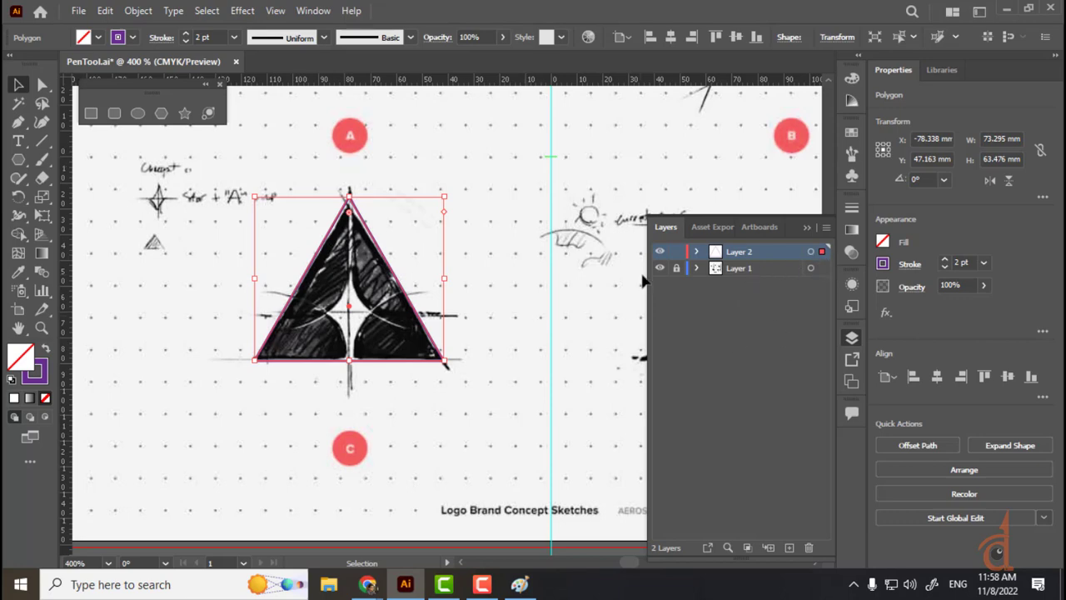
left_click(674, 270)
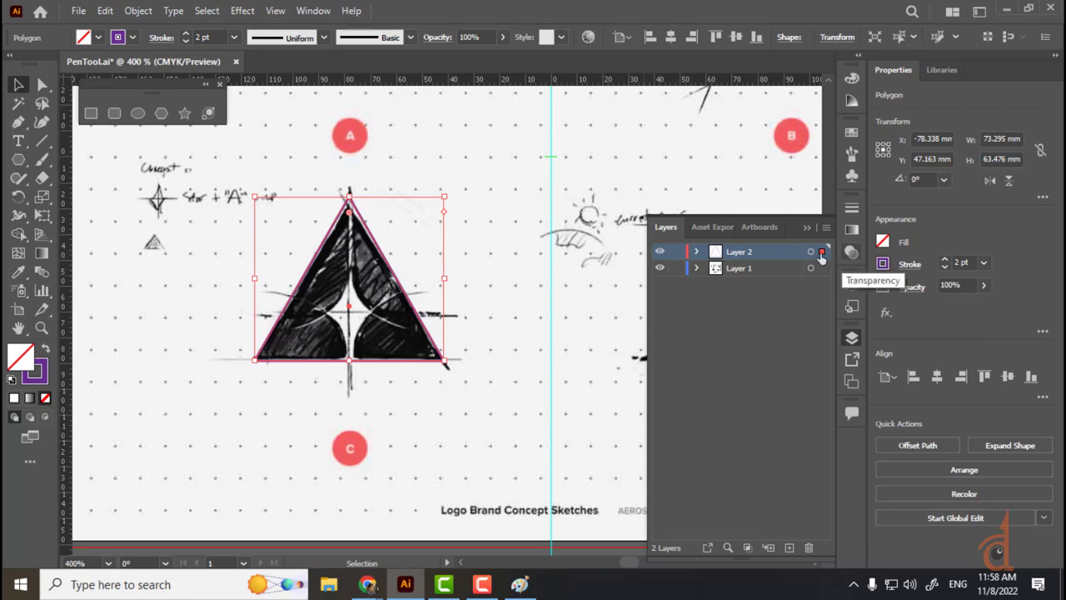
left_click(822, 271)
left_click(676, 269)
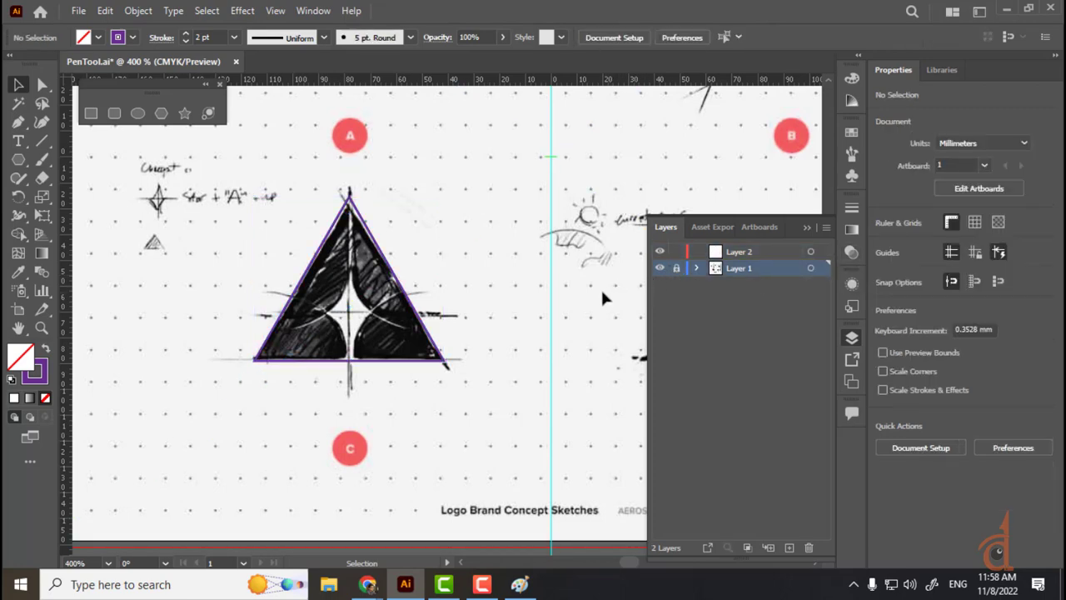
- On Layer 2, trace the sketch's lower-left section as a closed Curvature path about 36 mm wide and 25 mm high, bowing its inner edge outward
key("ctrl+equal")
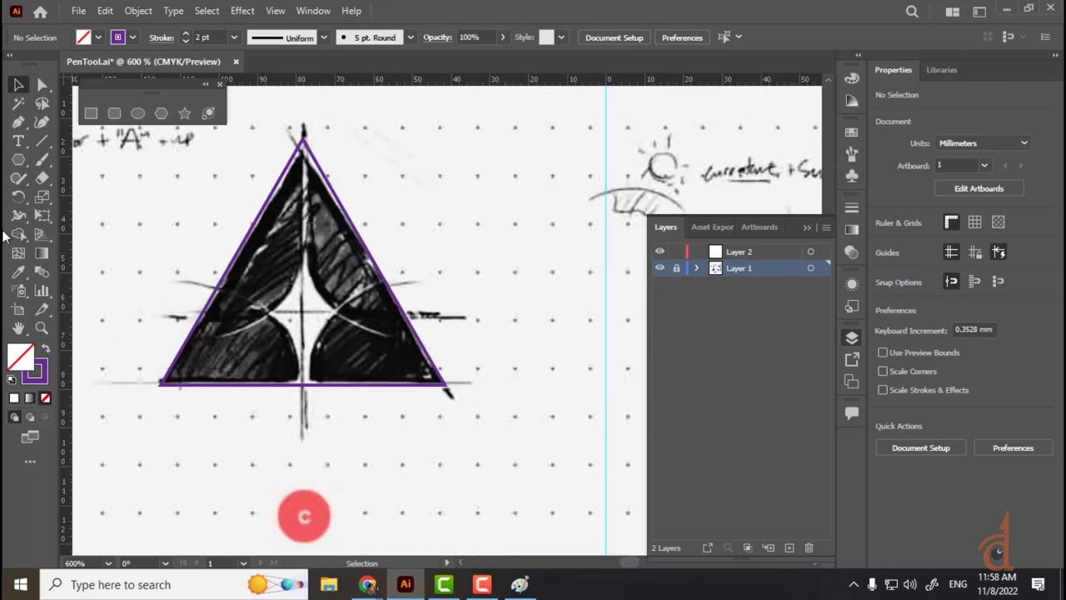
left_click(42, 121)
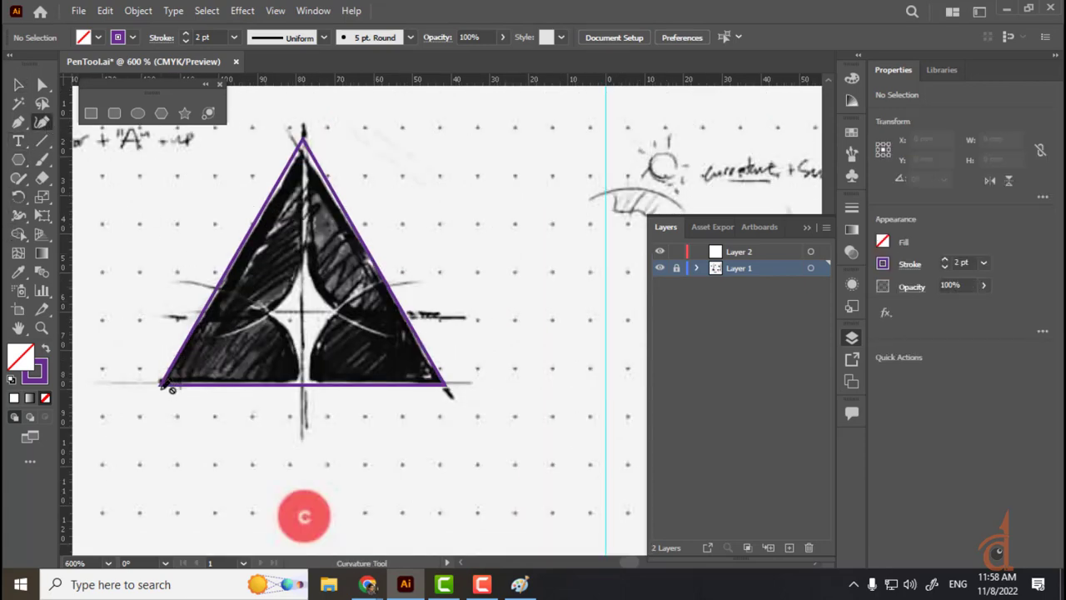
left_click(780, 254)
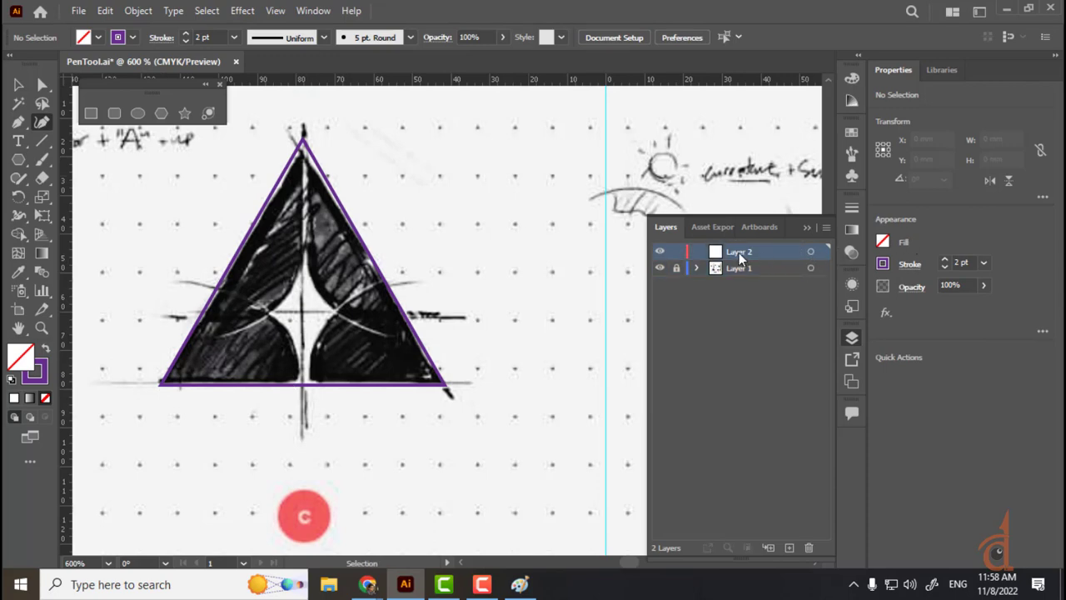
left_click(676, 251)
left_click(676, 252)
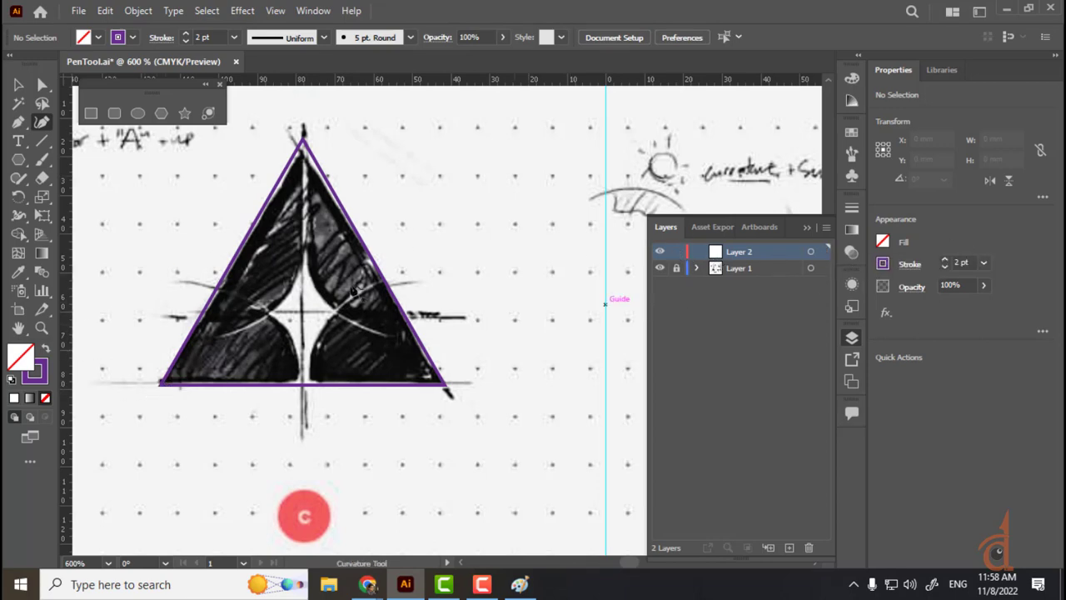
left_click(161, 383)
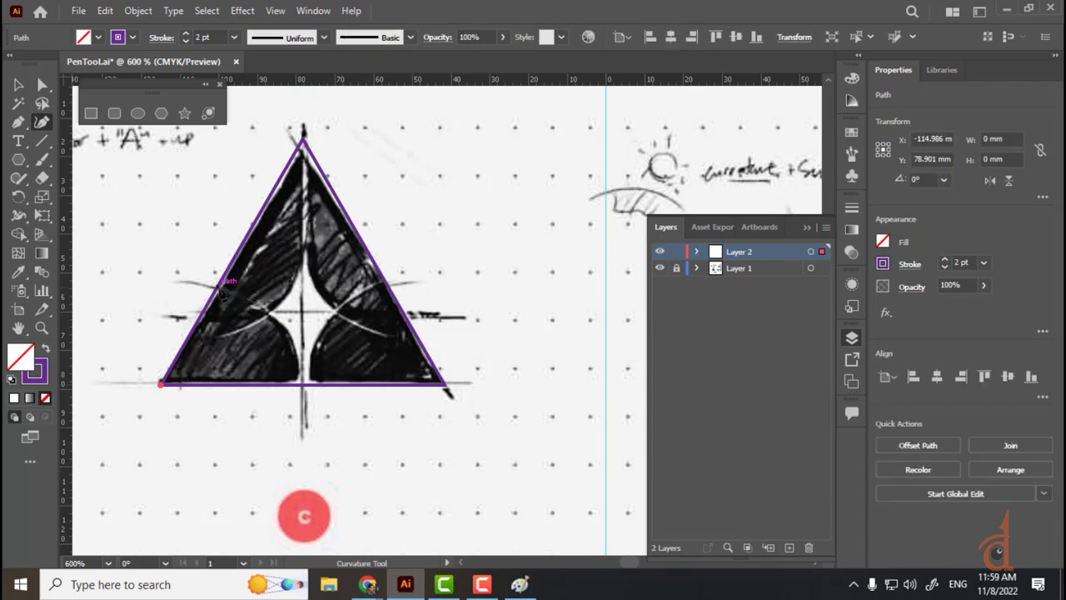
left_click(217, 288)
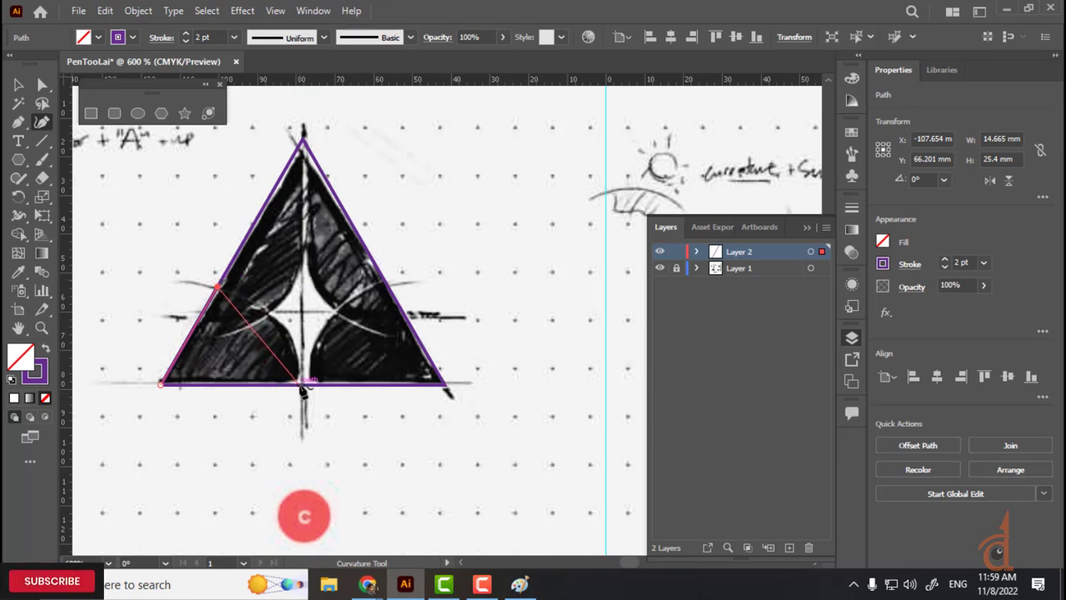
left_click(300, 383)
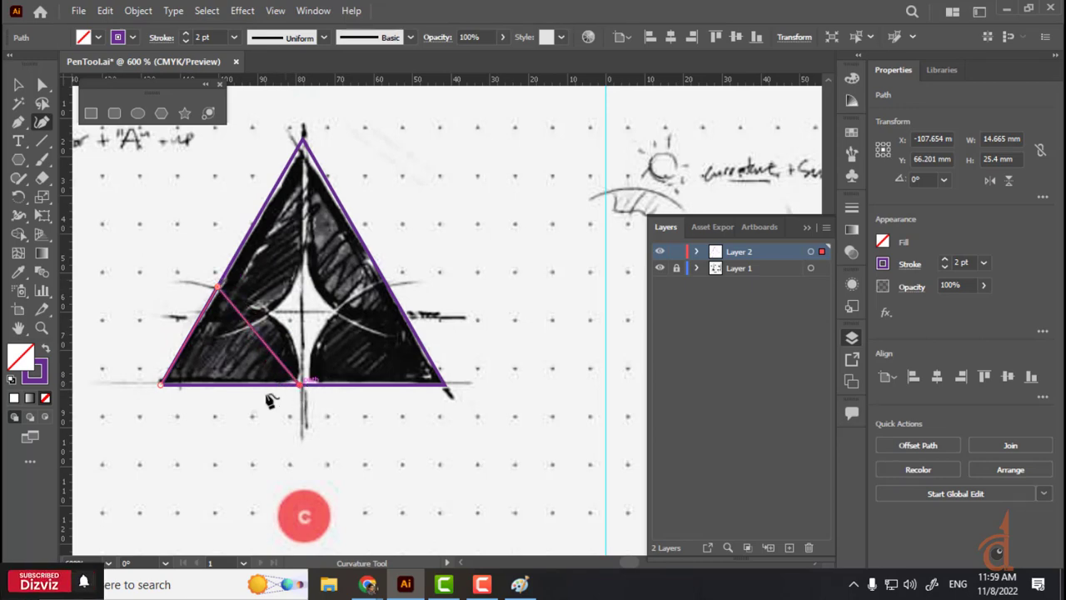
left_click(161, 384)
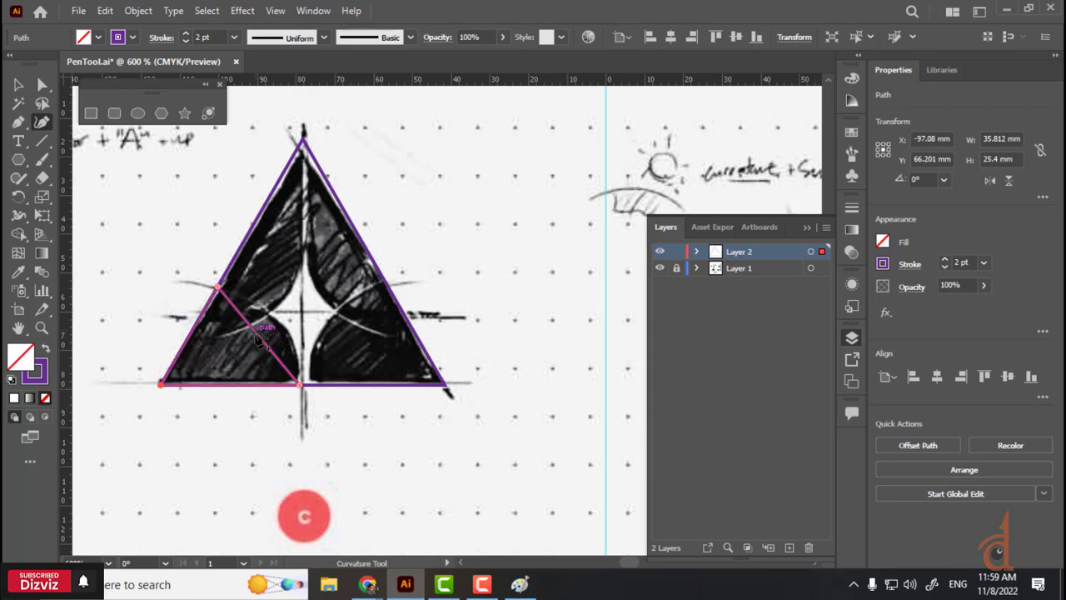
left_click_drag(263, 337, 290, 334)
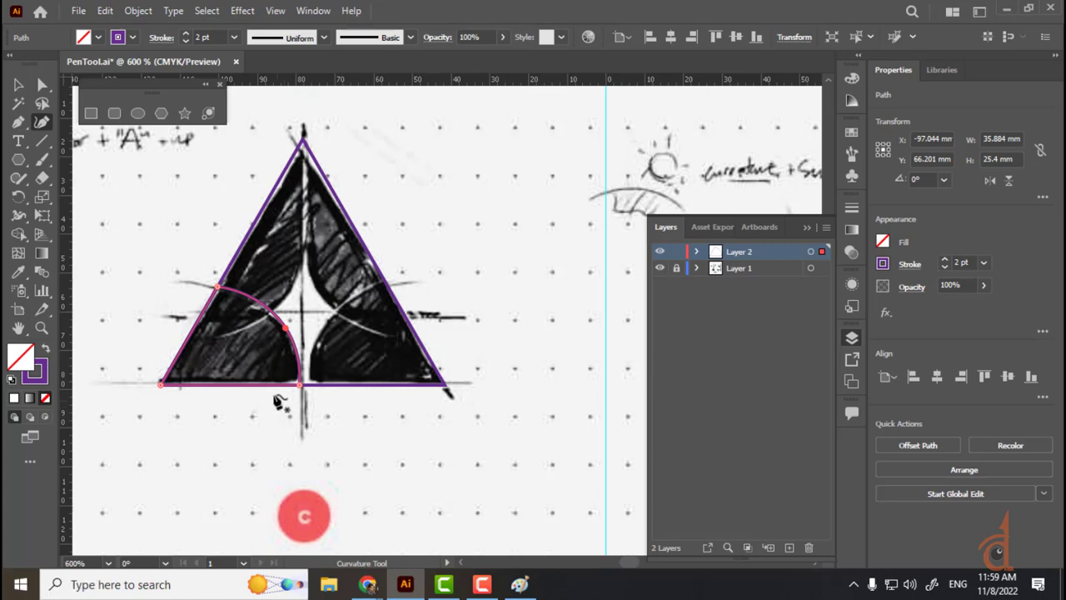
- Give the traced lower-left shape a dark grey fill and no stroke, and deselect it
left_click(104, 33)
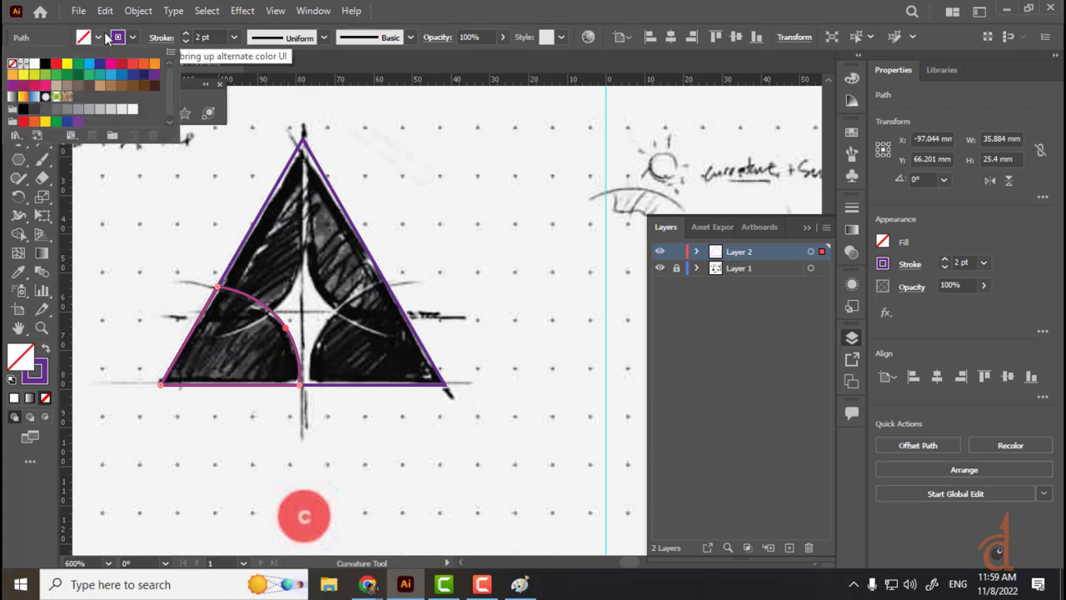
left_click(34, 109)
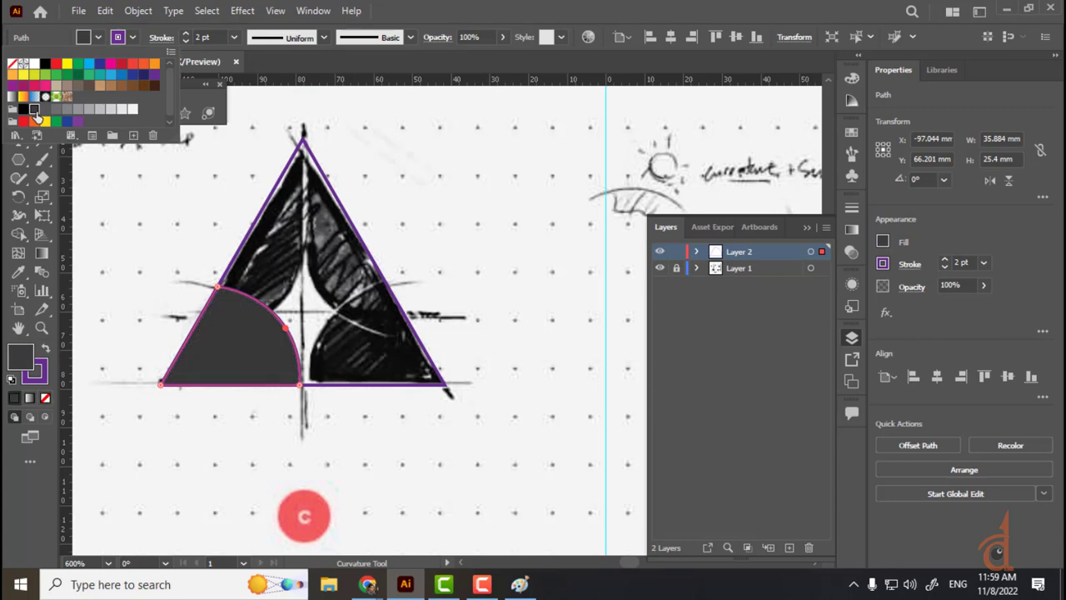
left_click(184, 41)
left_click(184, 41)
left_click(184, 41)
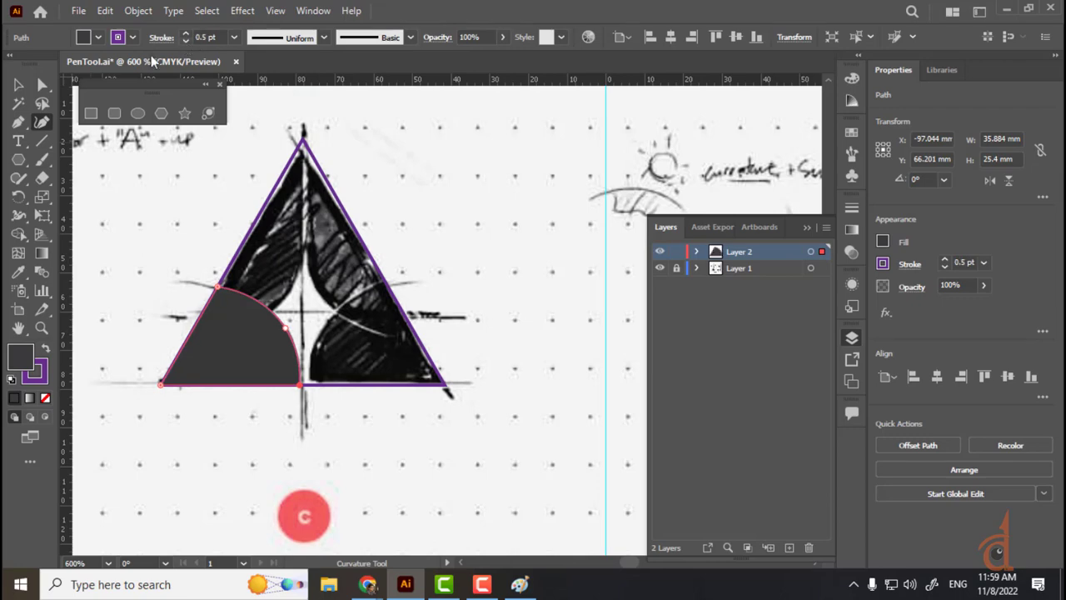
left_click(183, 42)
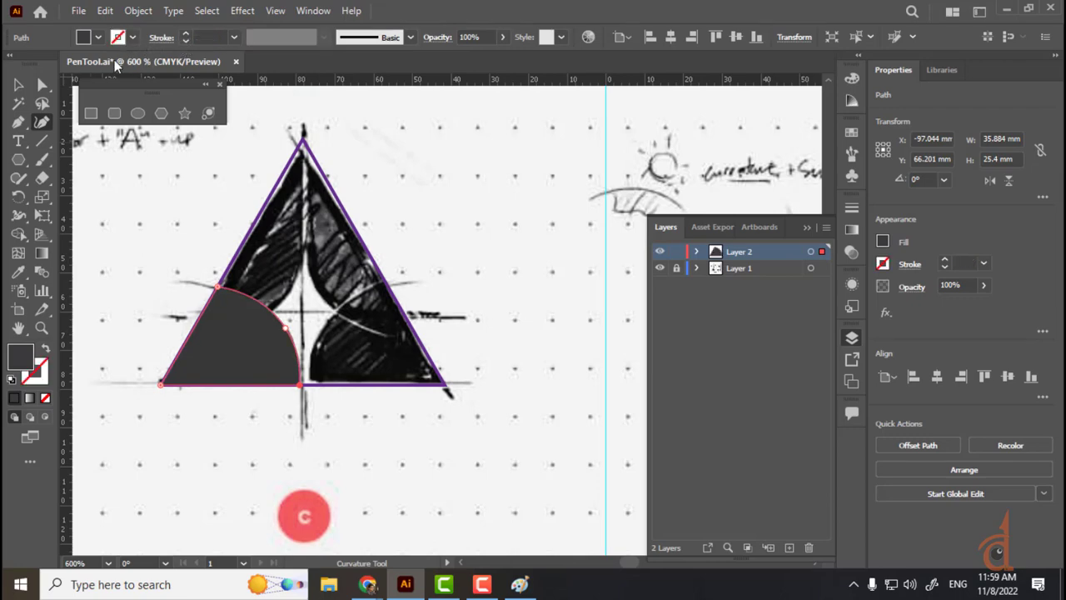
left_click(19, 84)
left_click(392, 164)
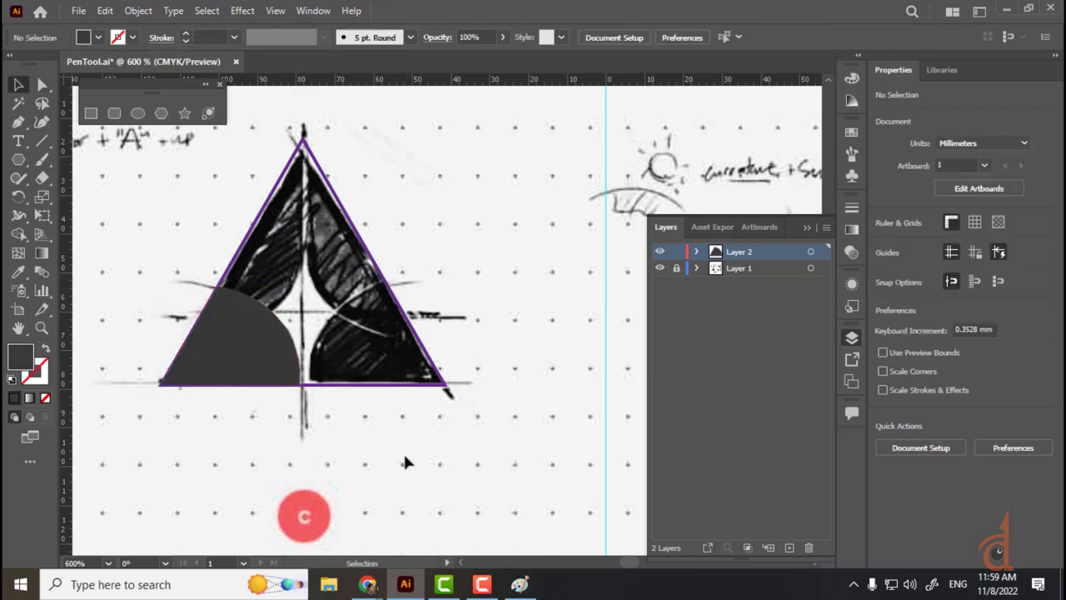
- Select the dark grey shape and save the document
left_click(287, 374)
key("a")
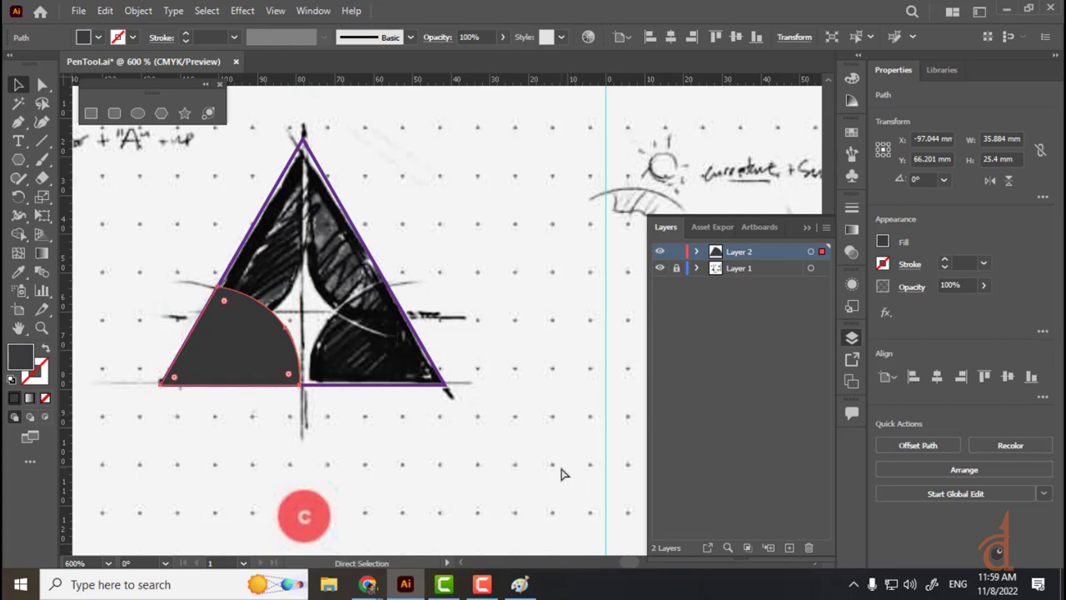
key("v")
key("ctrl+s")
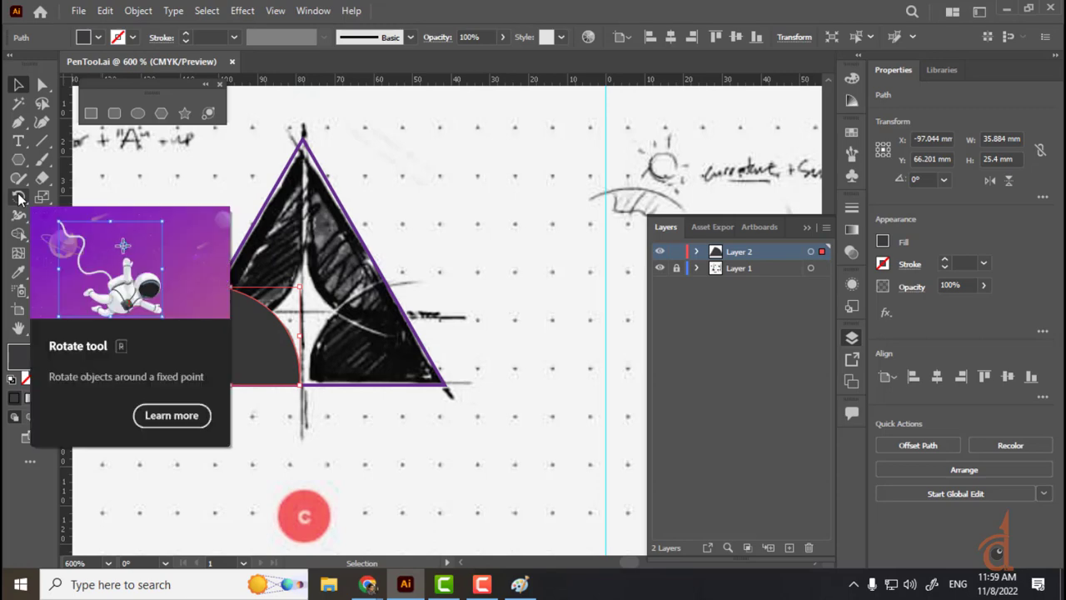
left_click(18, 197)
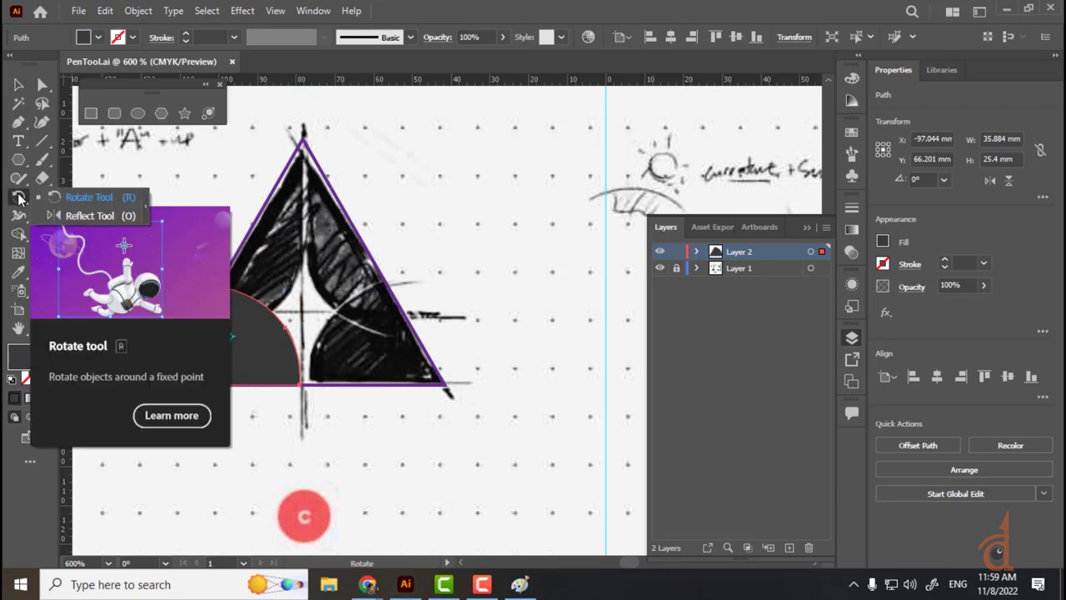
left_click(96, 215)
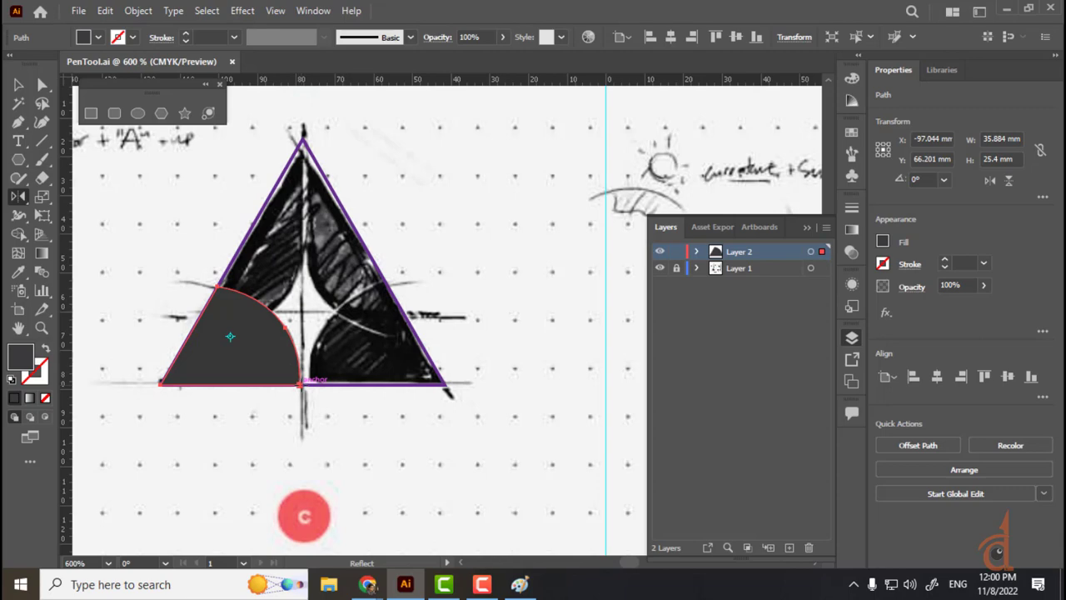
left_click(300, 384)
left_click(19, 85)
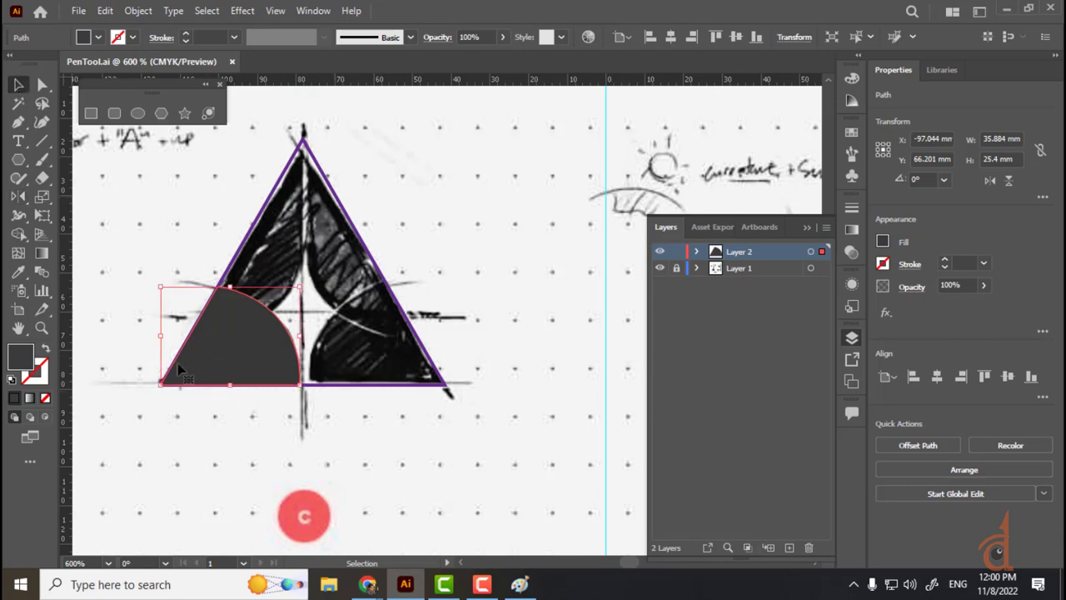
left_click(19, 196)
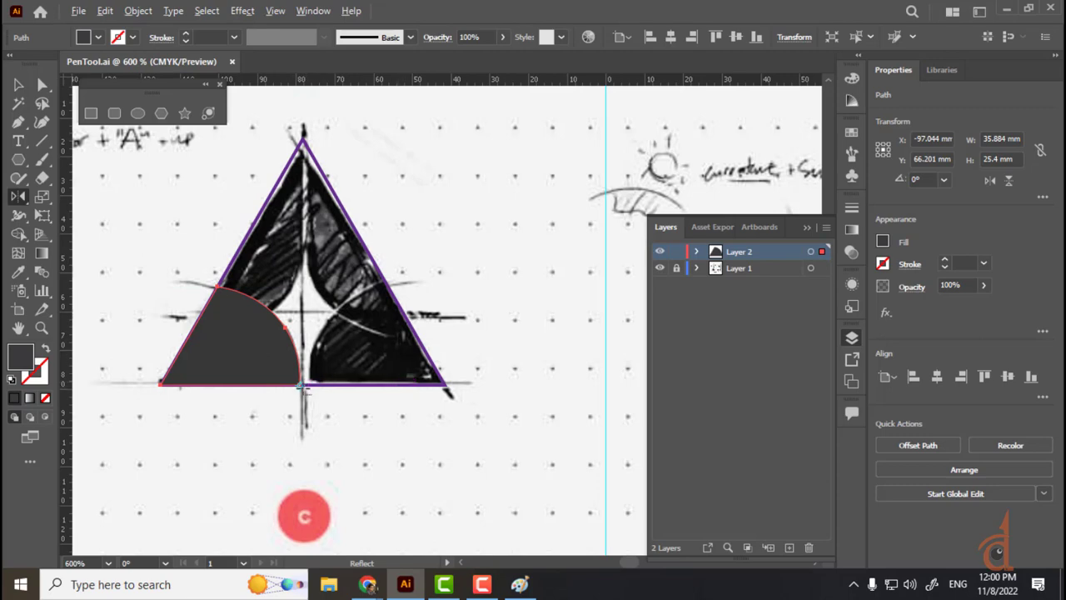
- Place a vertical ruler guide through the triangle's apex, at about X -78.27 mm
left_click(20, 85)
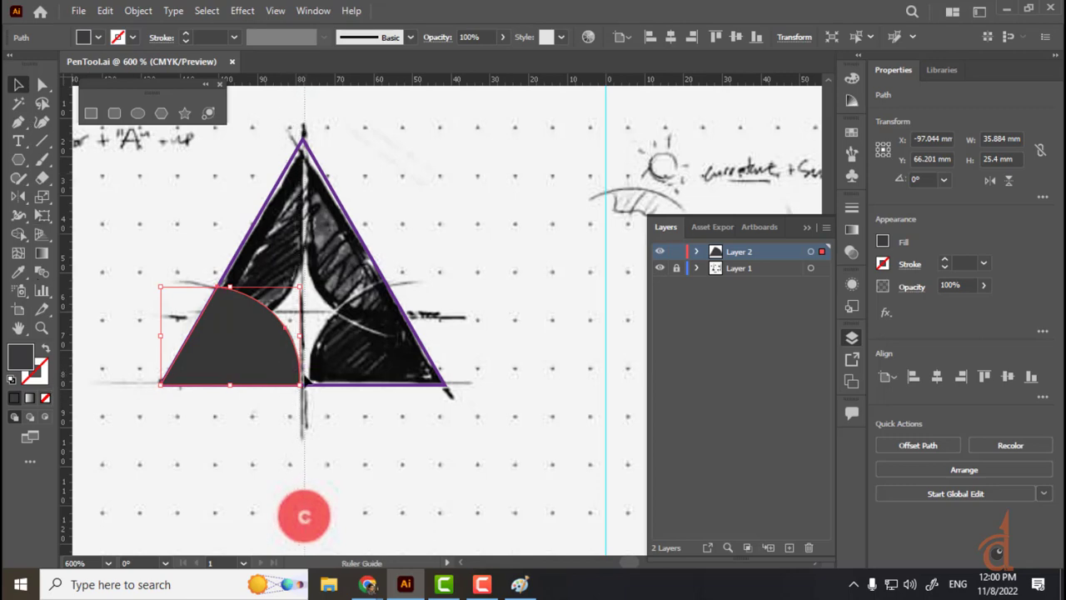
left_click(304, 143)
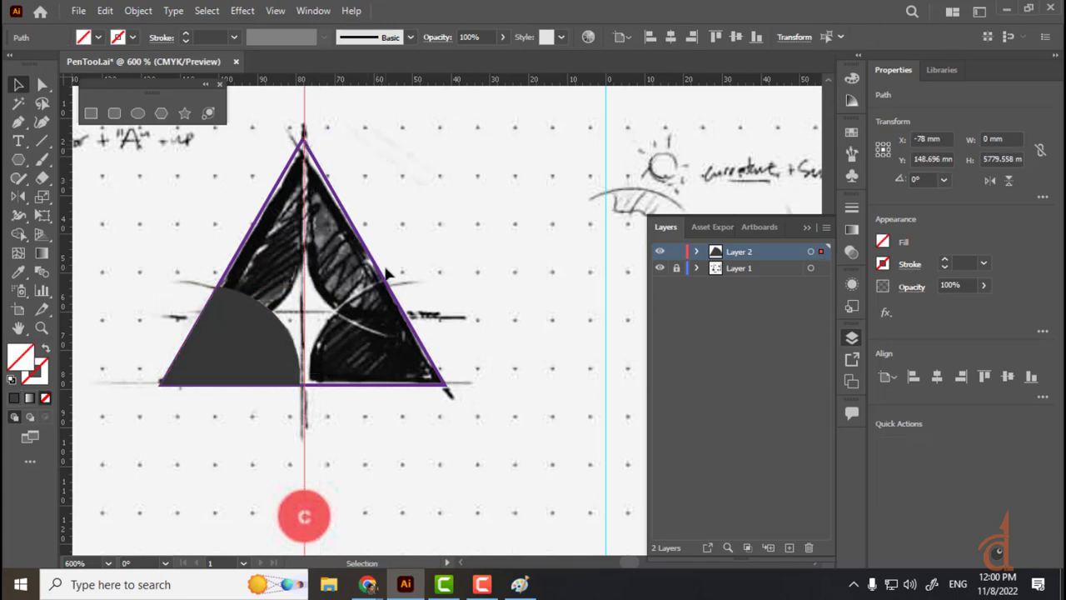
key("ctrl+equal")
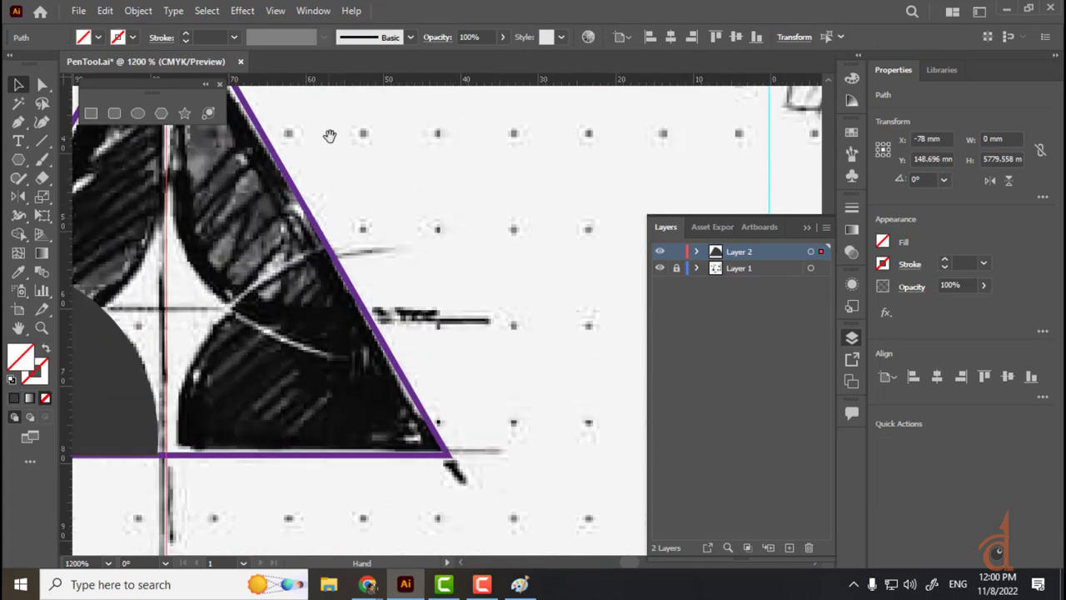
left_click_drag(331, 136, 595, 446)
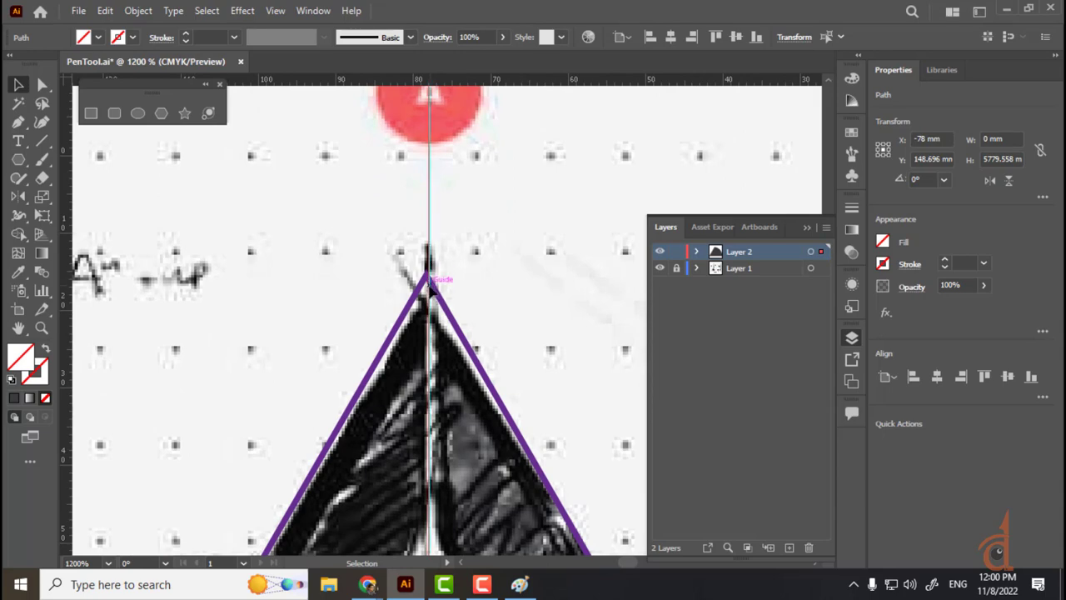
left_click_drag(430, 287, 428, 287)
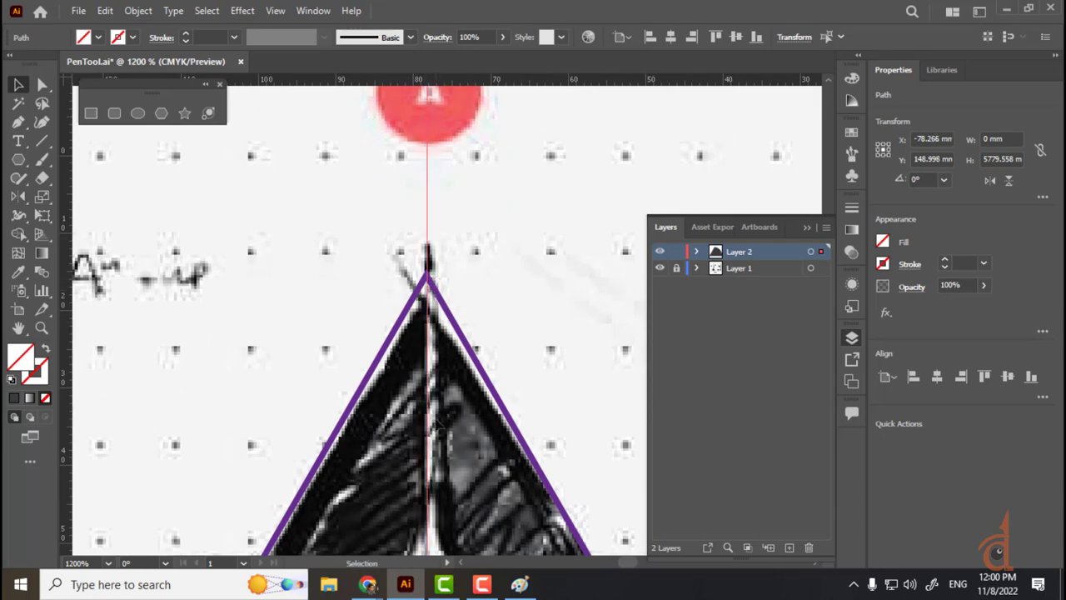
left_click_drag(511, 524, 468, 192)
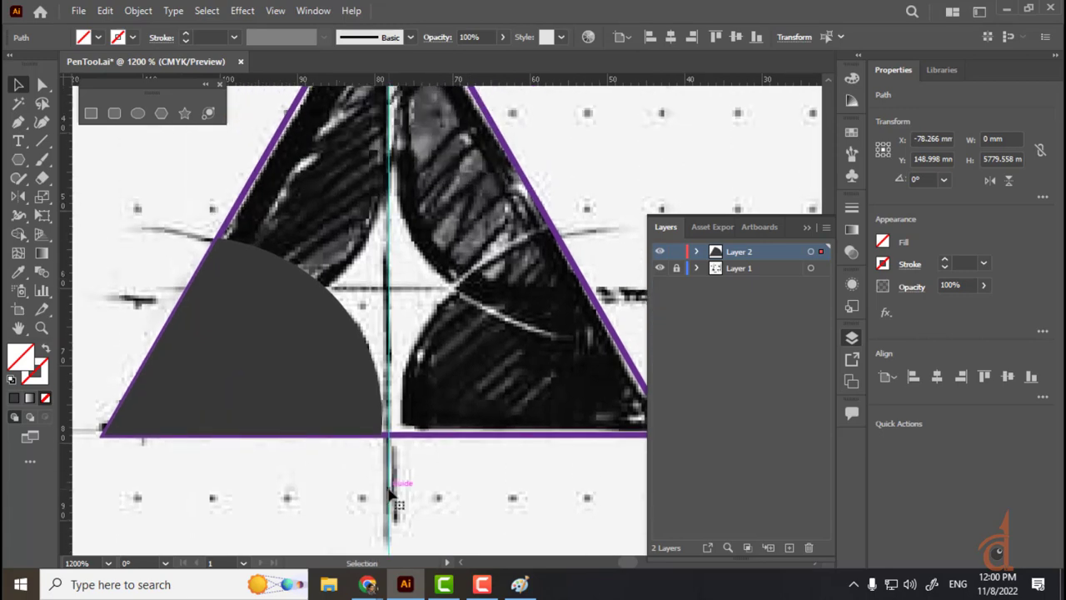
left_click(341, 422)
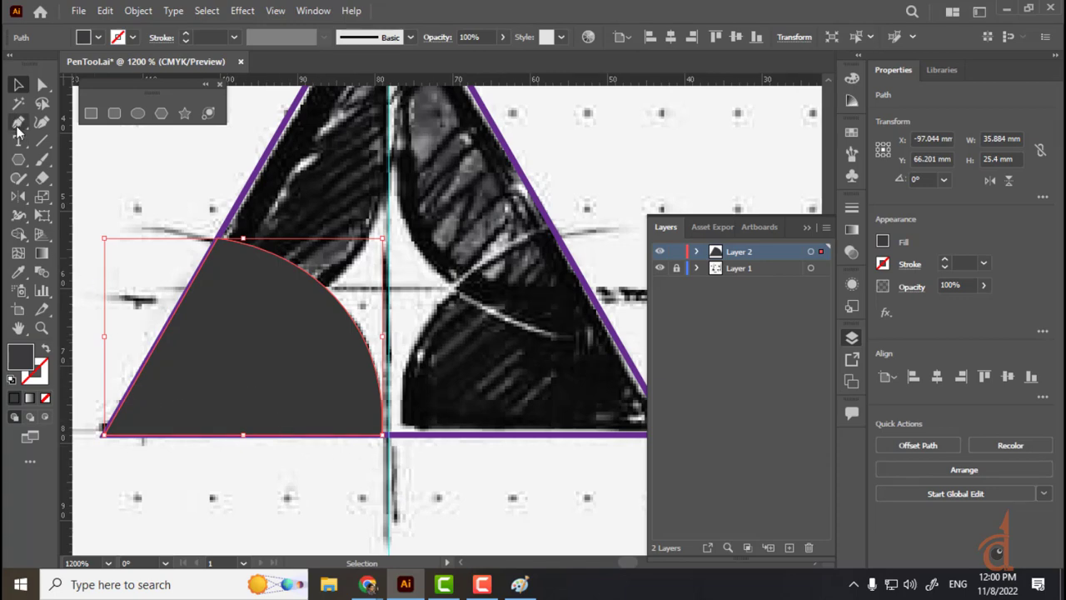
left_click(19, 196)
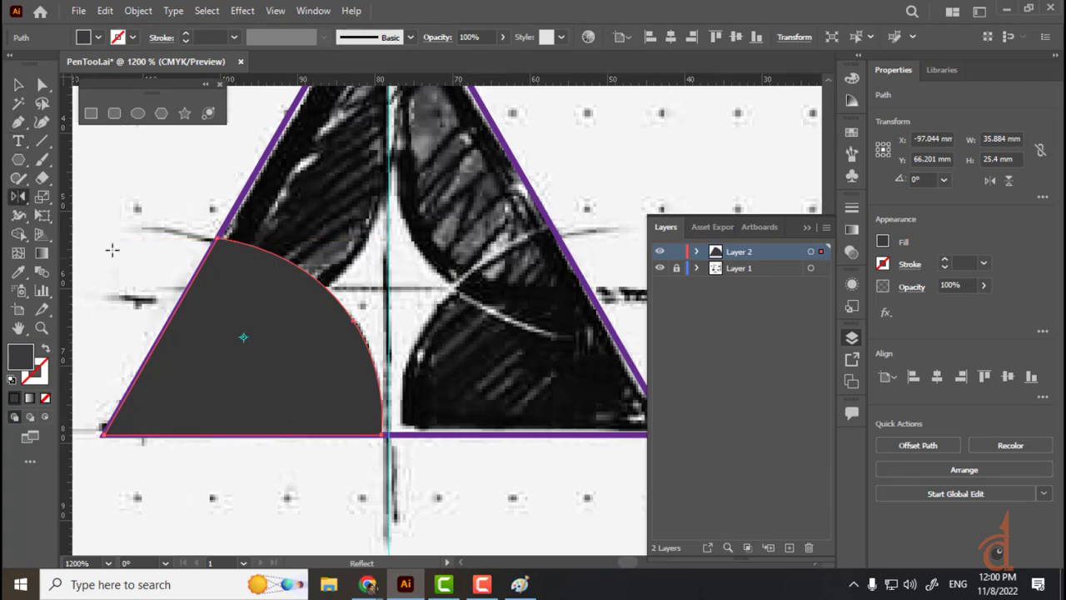
left_click(388, 434, "alt")
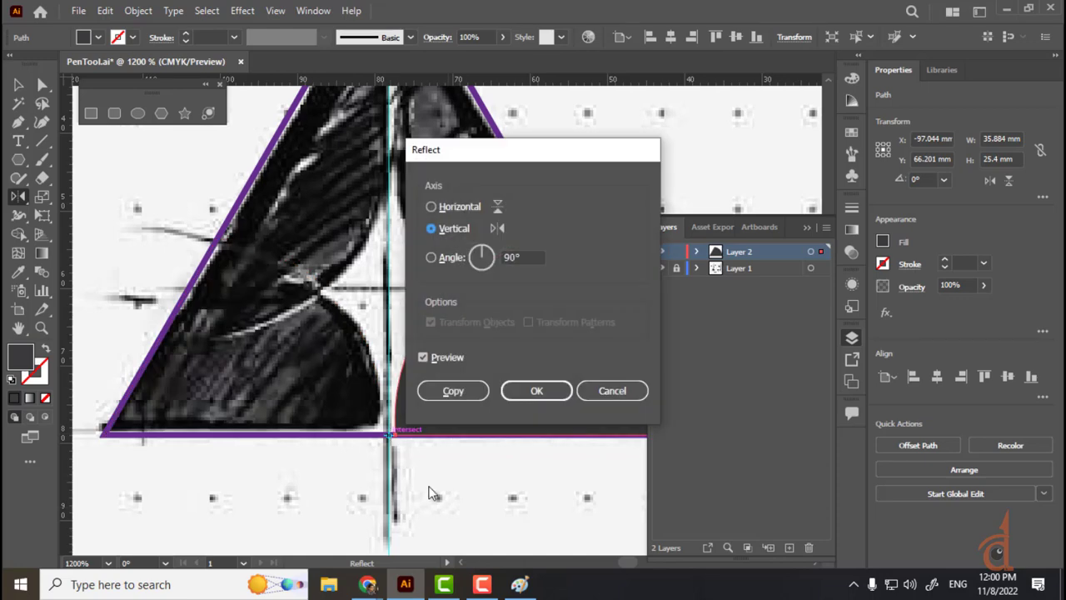
left_click_drag(424, 149, 757, 74)
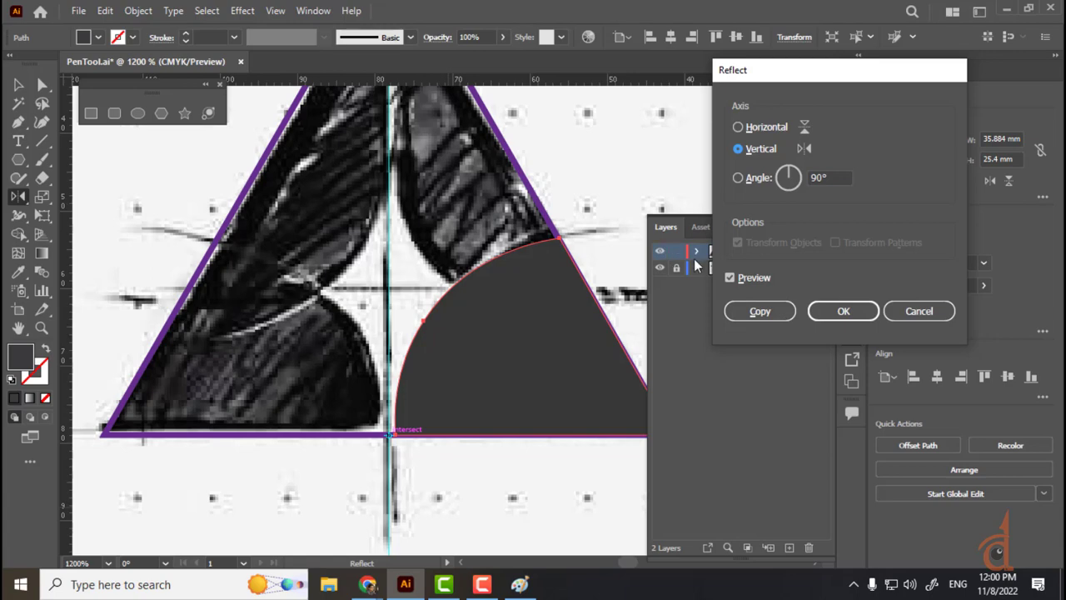
left_click(912, 313)
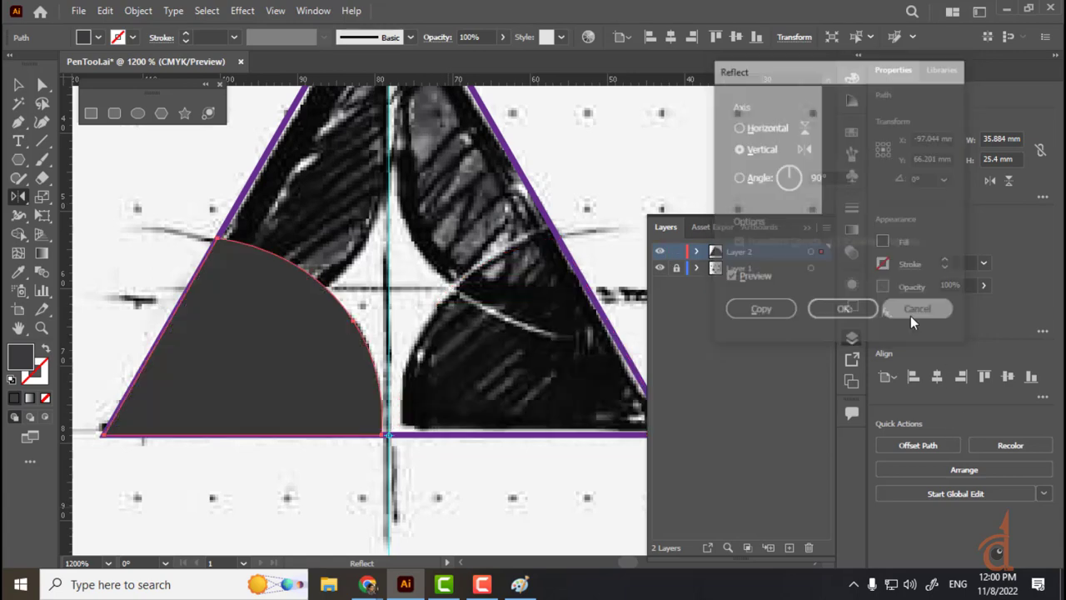
left_click(17, 85)
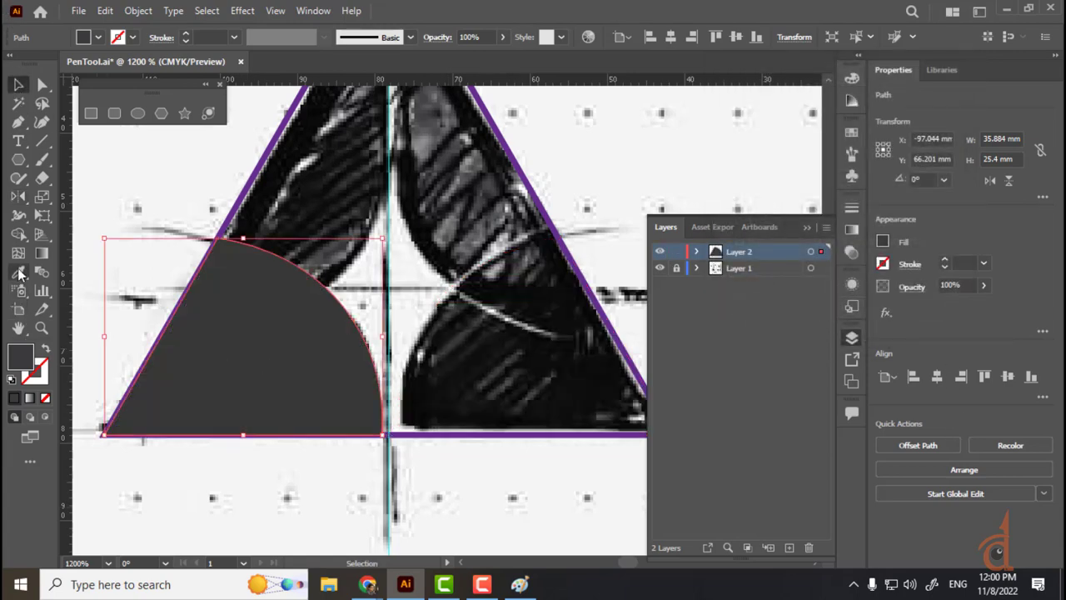
- Reflect a copy of the lower-left dark grey shape across the vertical axis at the guide's intersection with the triangle's base, and deselect it
left_click(17, 196)
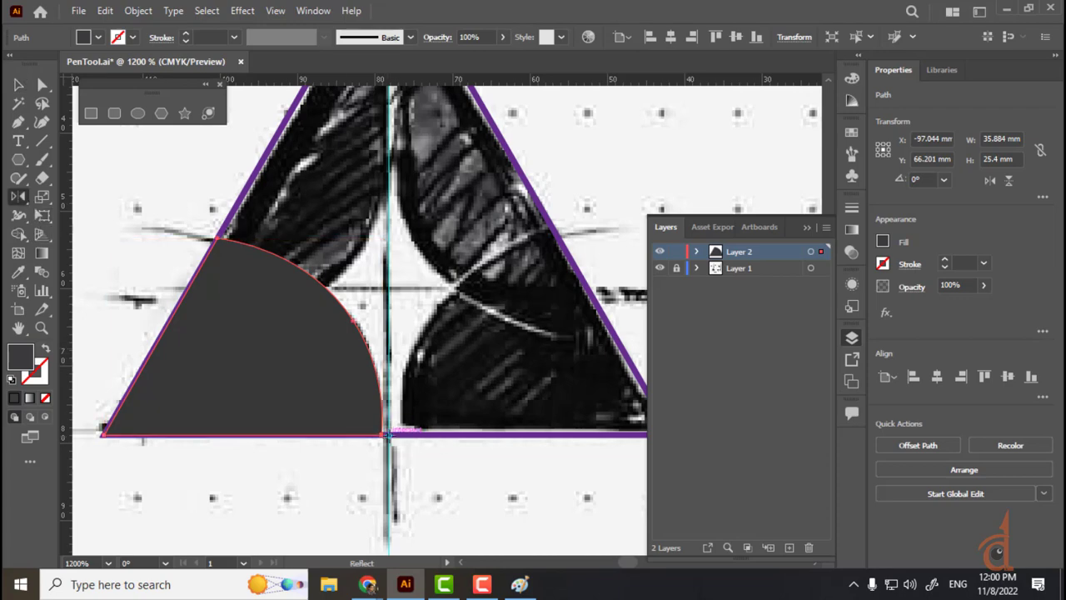
left_click(388, 434, "alt")
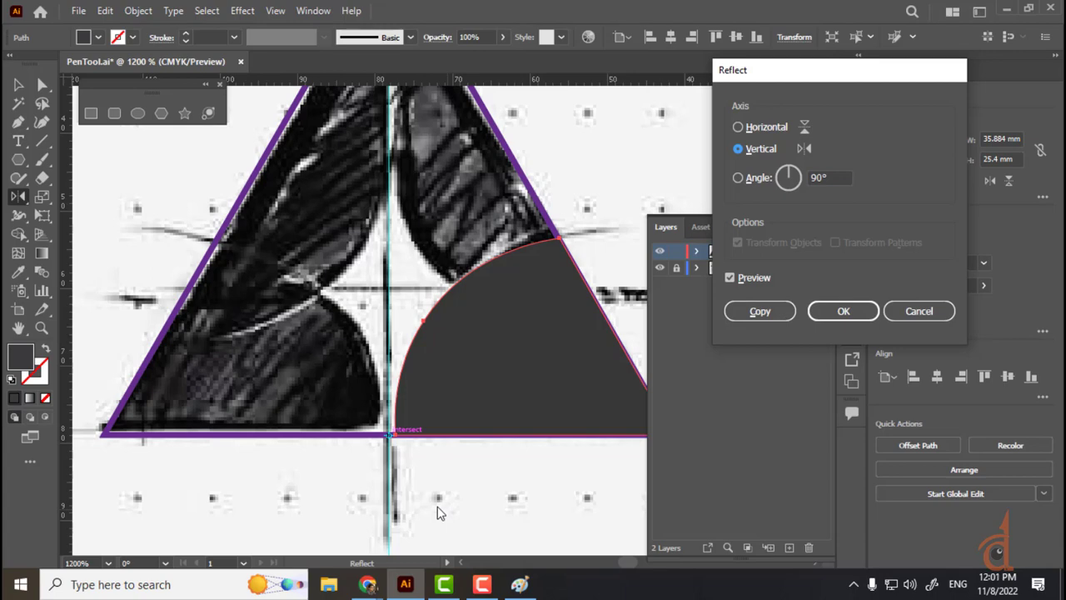
left_click(733, 279)
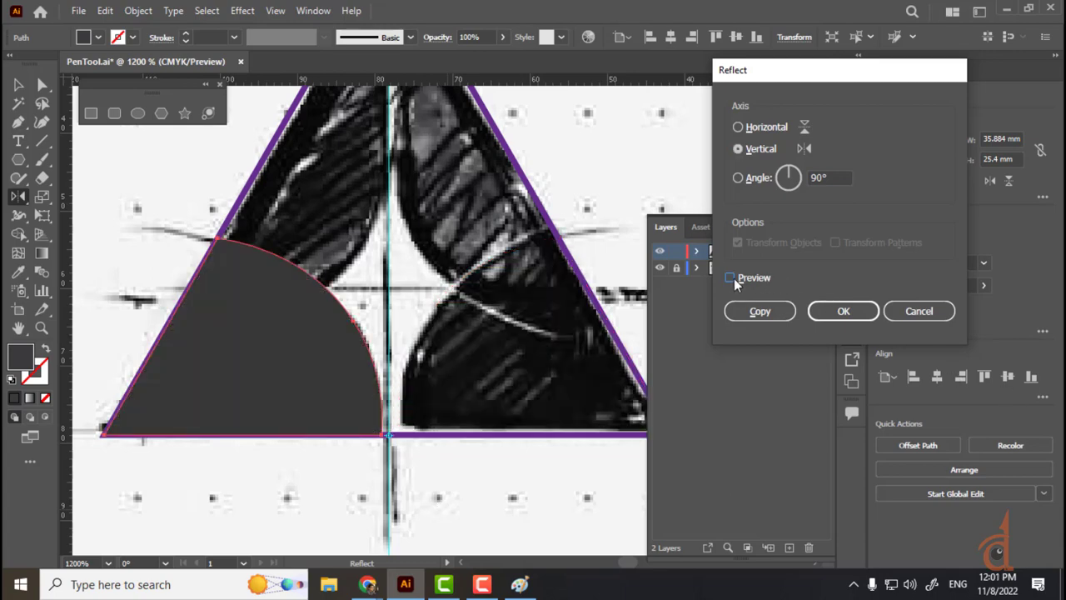
left_click(732, 279)
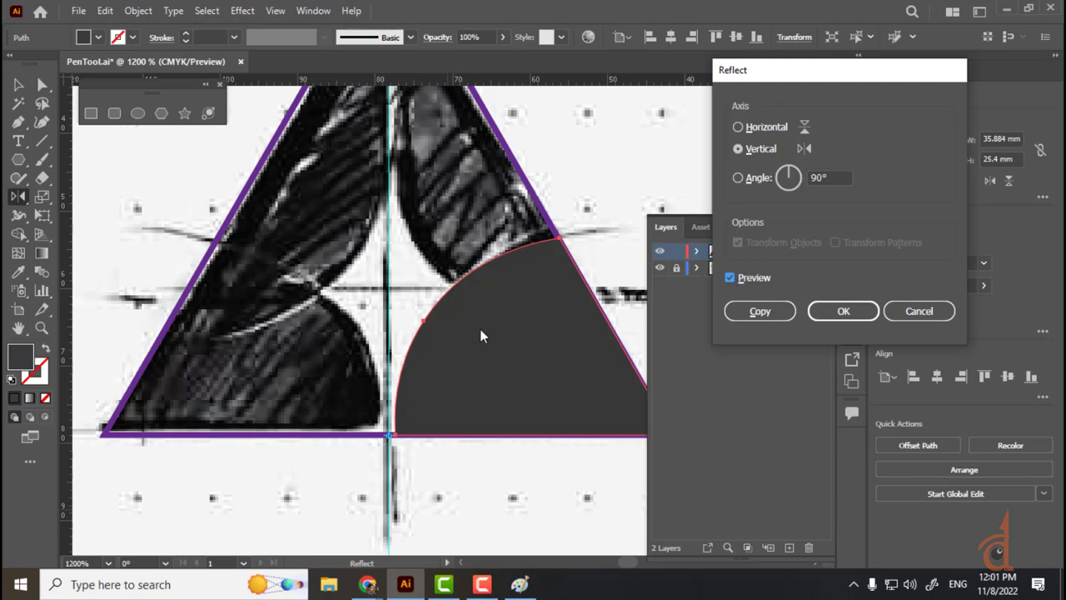
left_click(738, 128)
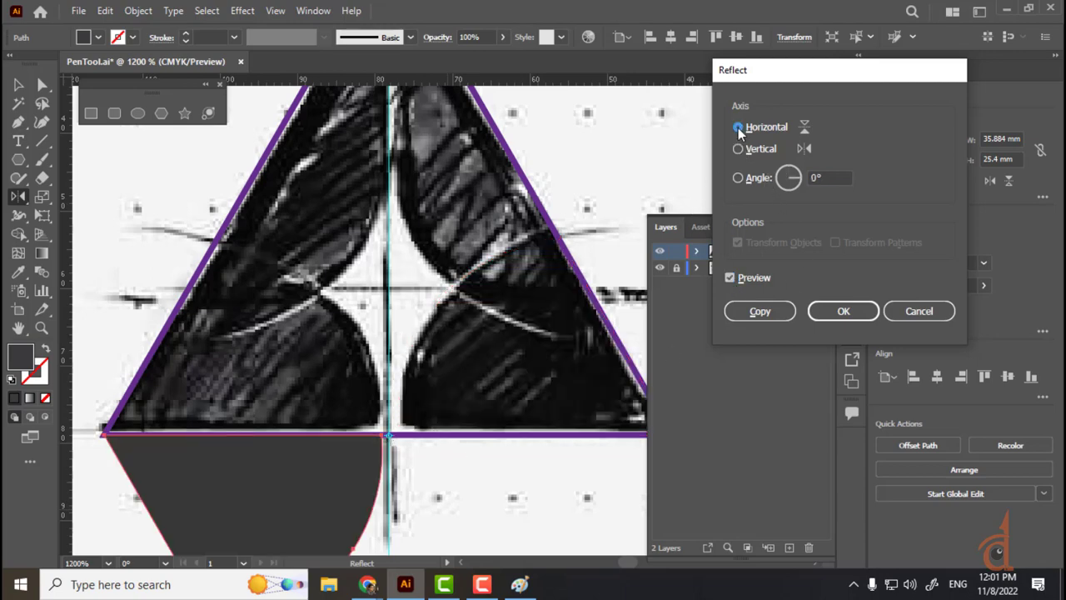
left_click(739, 149)
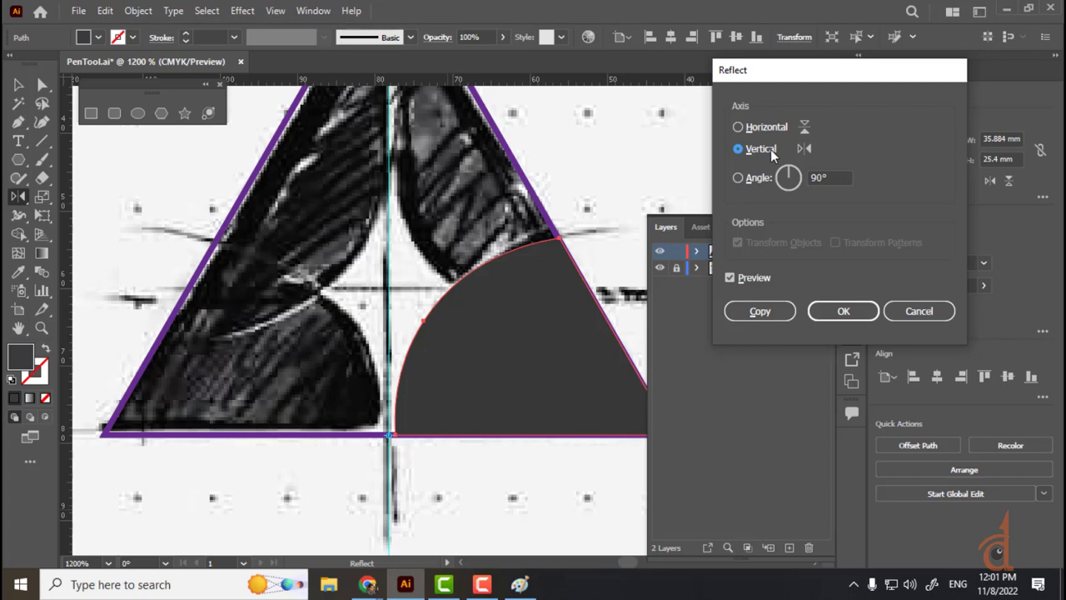
left_click(761, 313)
left_click(19, 85)
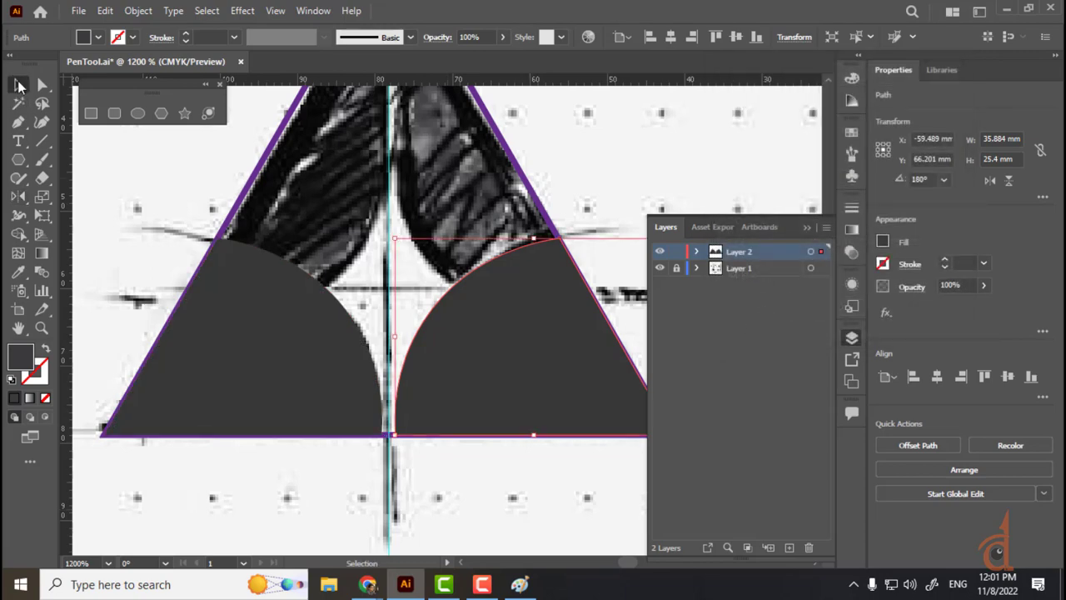
left_click(223, 360)
key("ctrl+minus")
key("ctrl+minus")
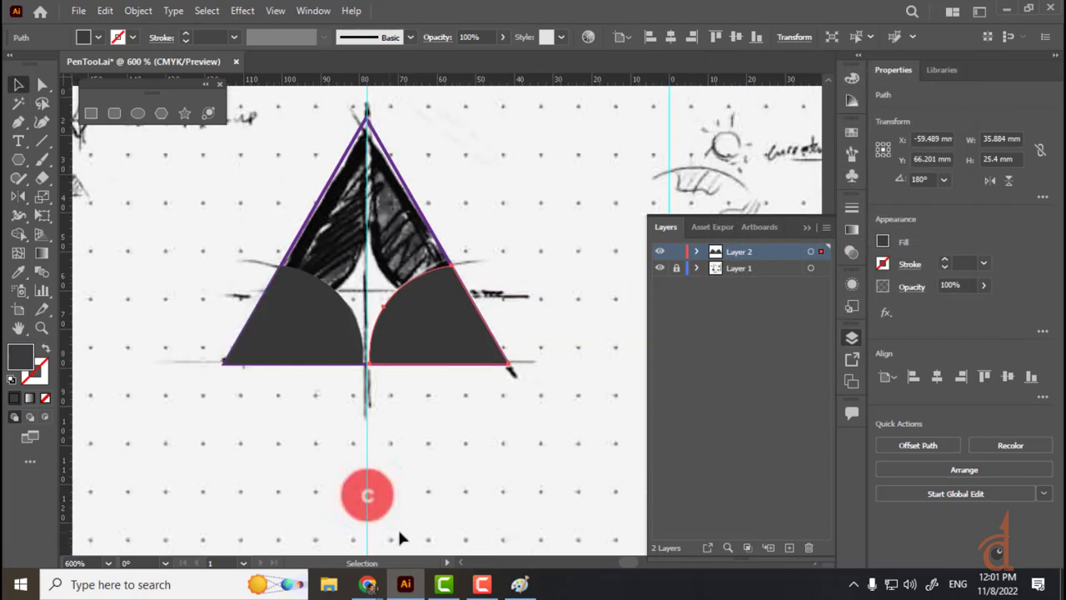
left_click(464, 413)
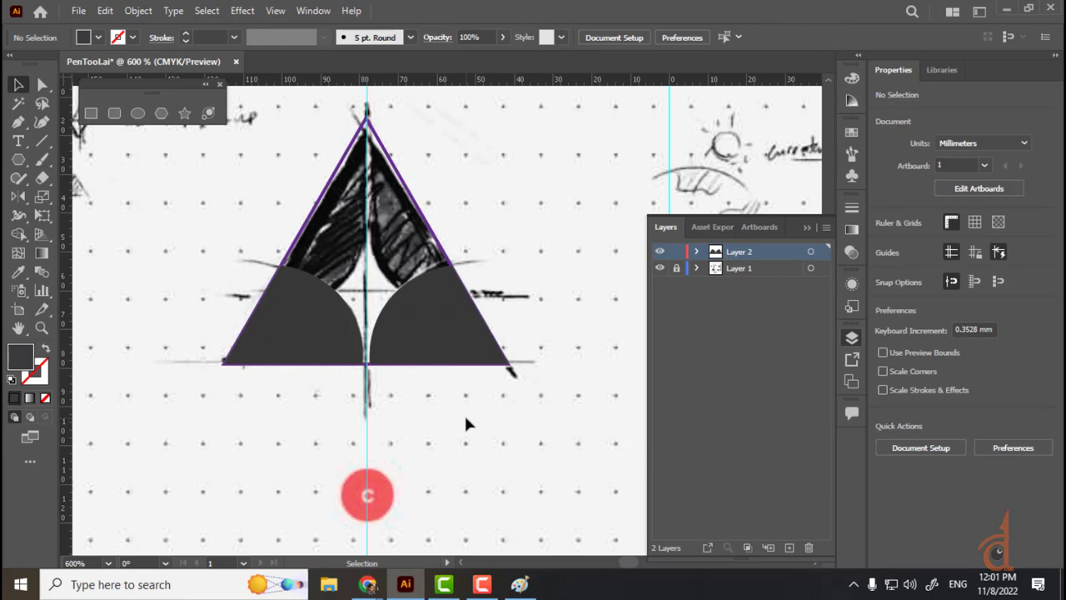
- Select both lower dark grey shapes together to check their symmetry, and clear the selection
left_click(442, 335)
left_click(334, 344, "shift")
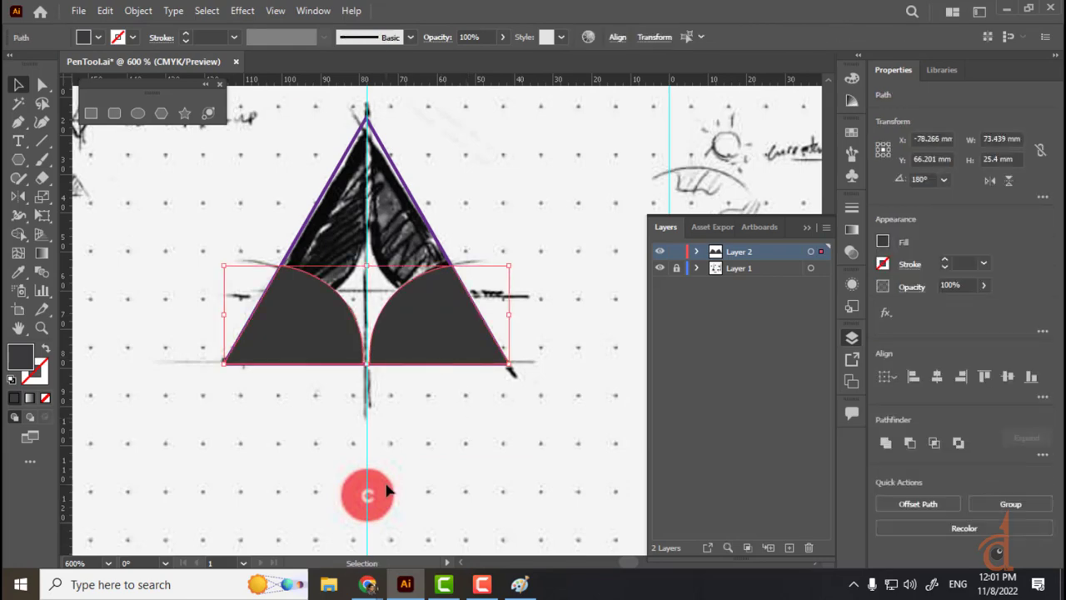
left_click(492, 443)
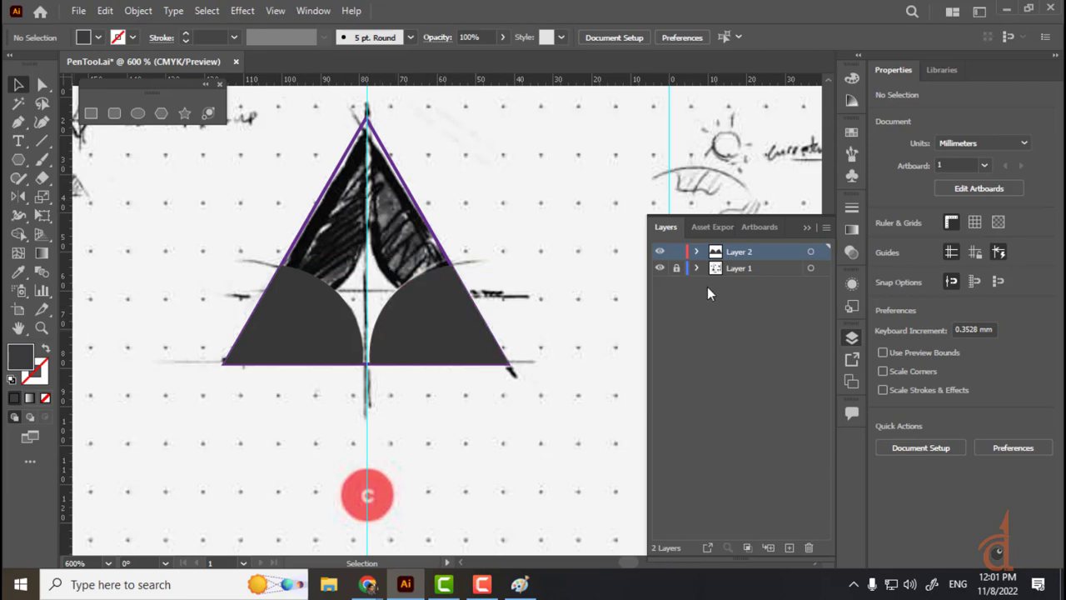
- Hide Layer 2 and add a new layer above it
left_click(660, 251)
left_click(790, 548)
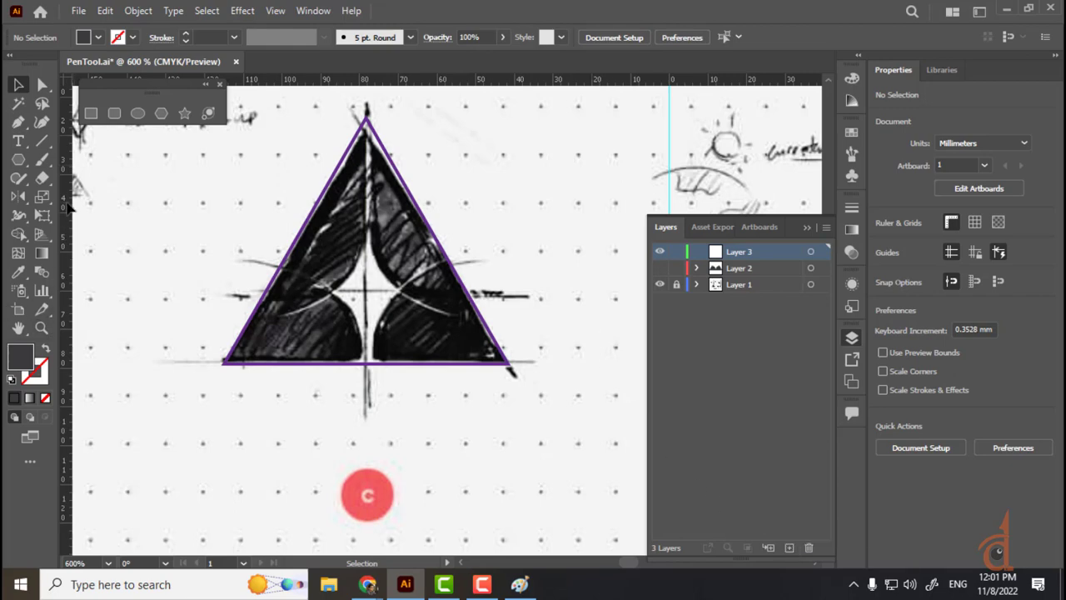
- On Layer 3, trace a closed Curvature path about 33 mm wide and 52 mm high from the apex through the right section's inner edge to the triangle's right side
left_click(44, 140)
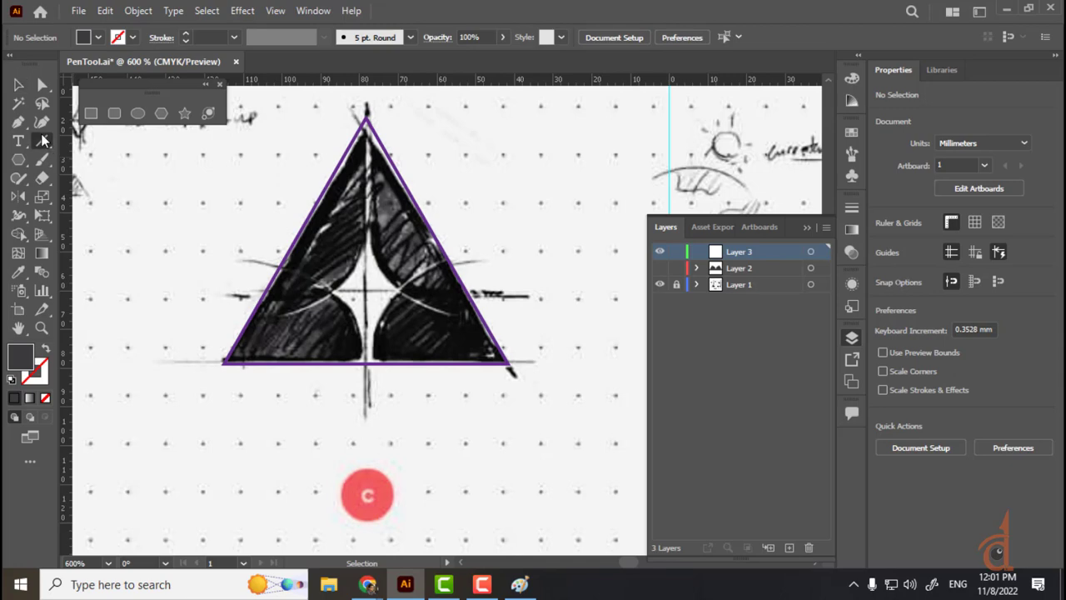
left_click(42, 121)
key("ctrl+plus")
key("ctrl+plus")
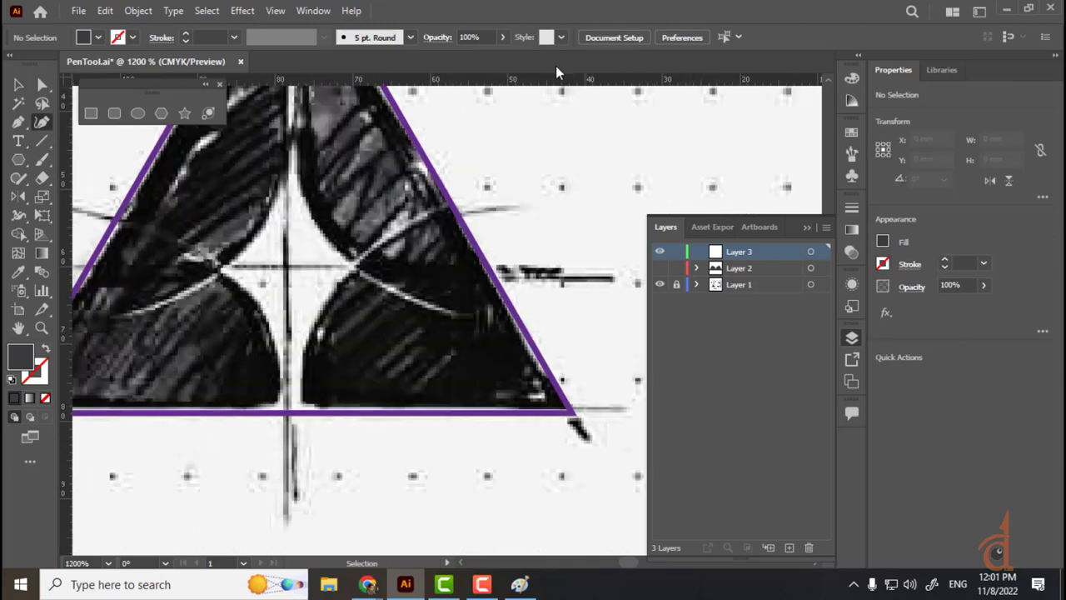
left_click_drag(486, 168, 493, 366)
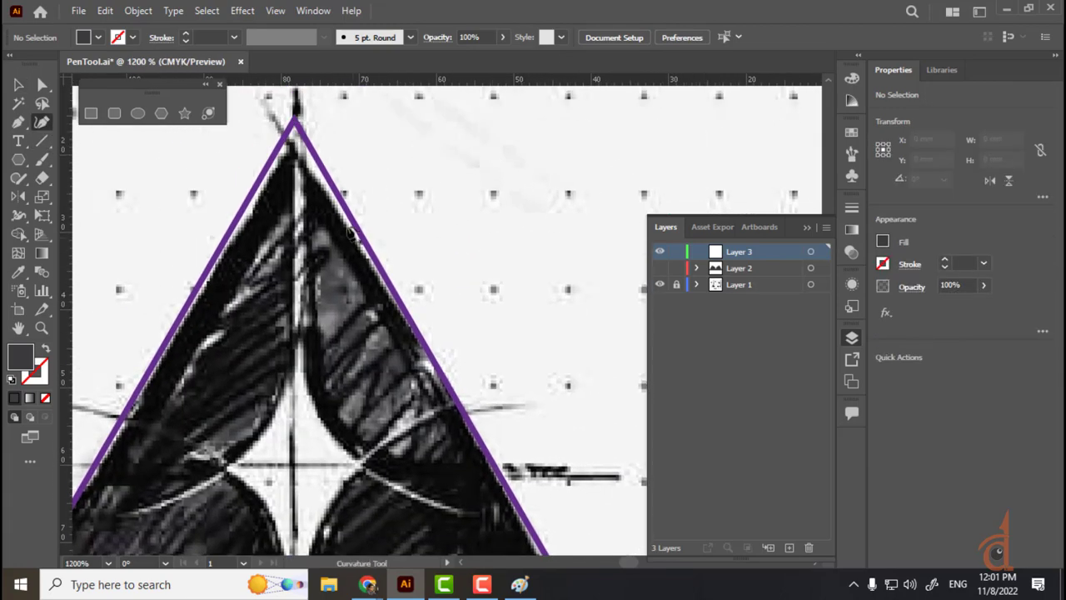
left_click(295, 121)
left_click_drag(359, 454, 332, 359)
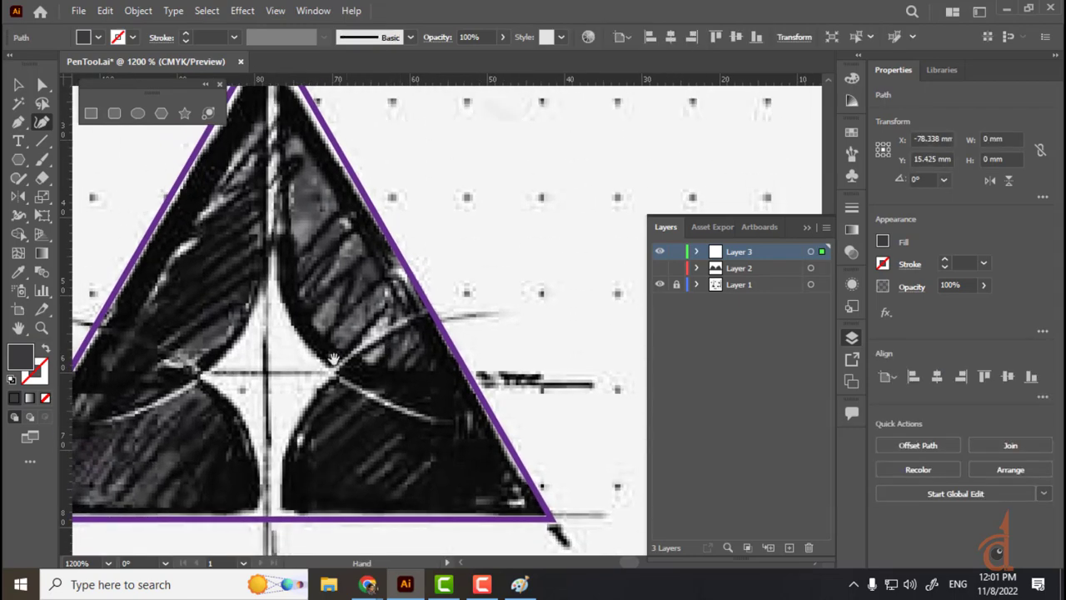
left_click(307, 340)
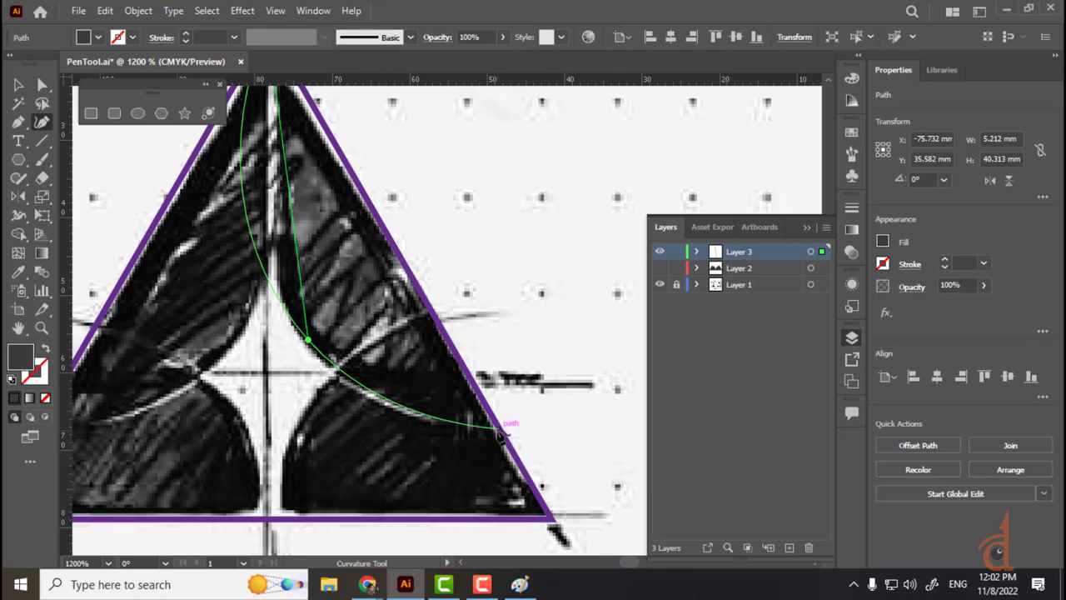
left_click(499, 430)
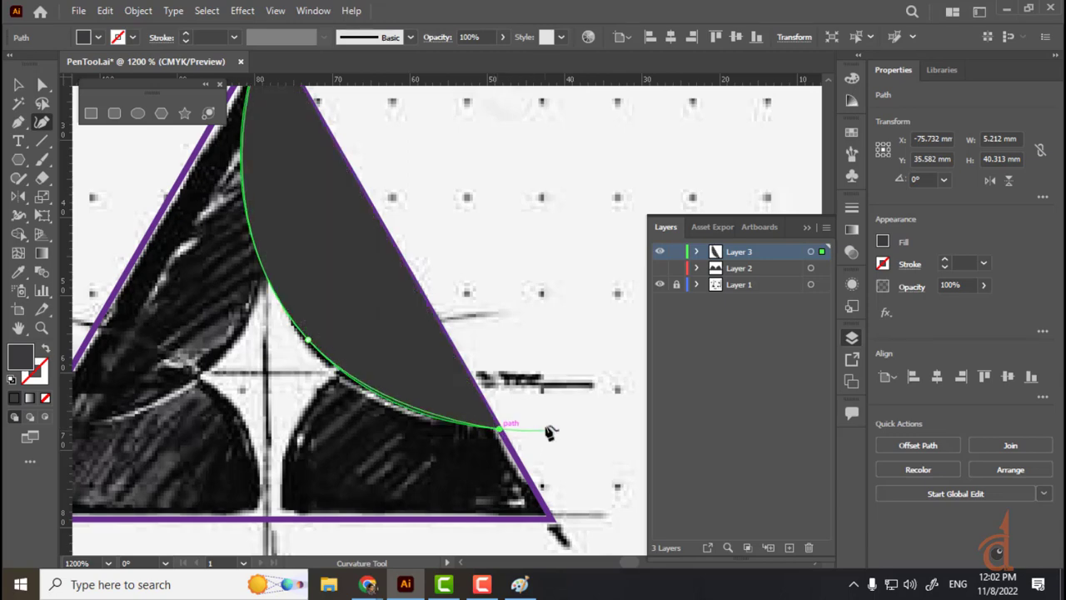
scroll(508, 440, "up", 6)
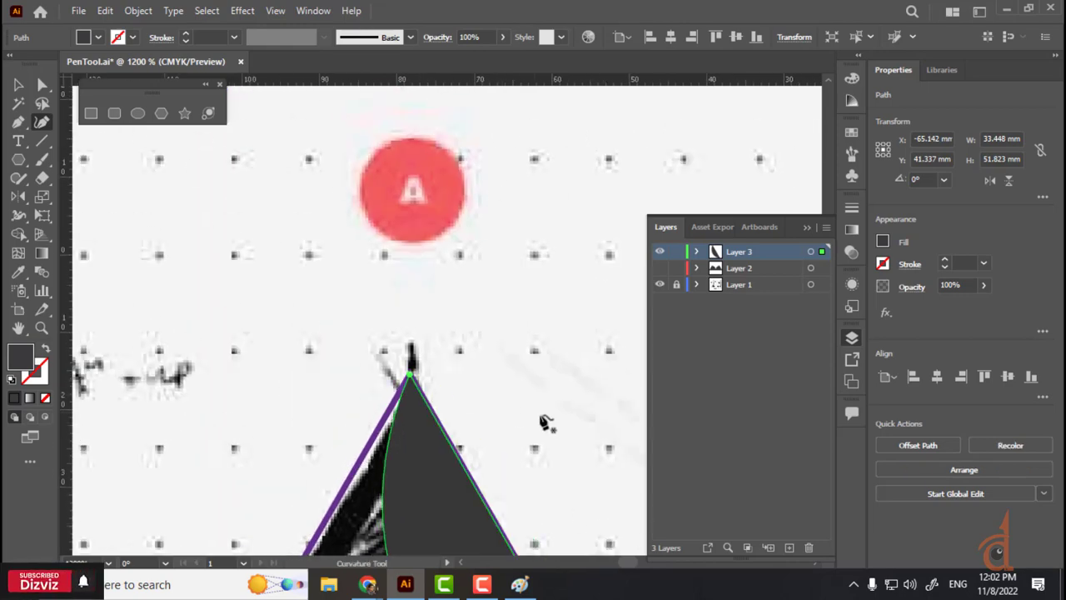
scroll(578, 492, "down", 5)
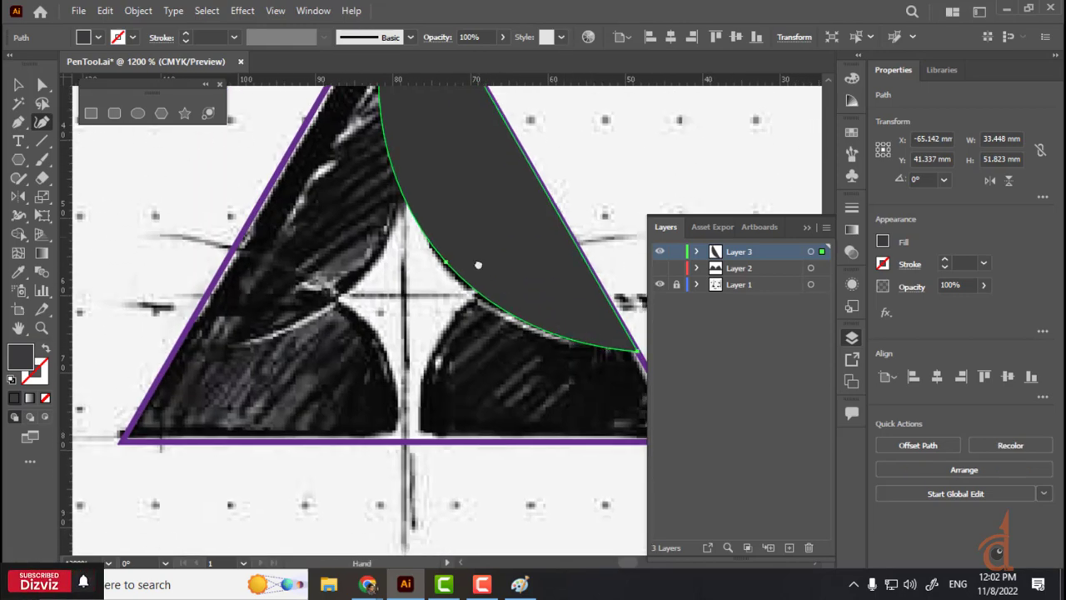
scroll(475, 200, "up", 1)
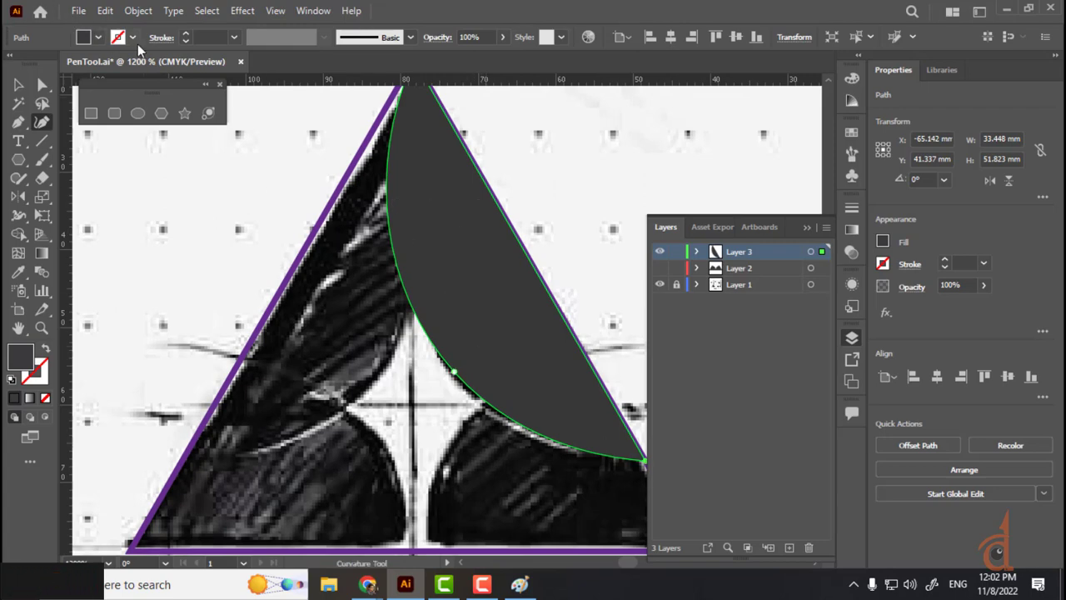
- Give the new curved path a 1 pt purple stroke and no fill
left_click(186, 36)
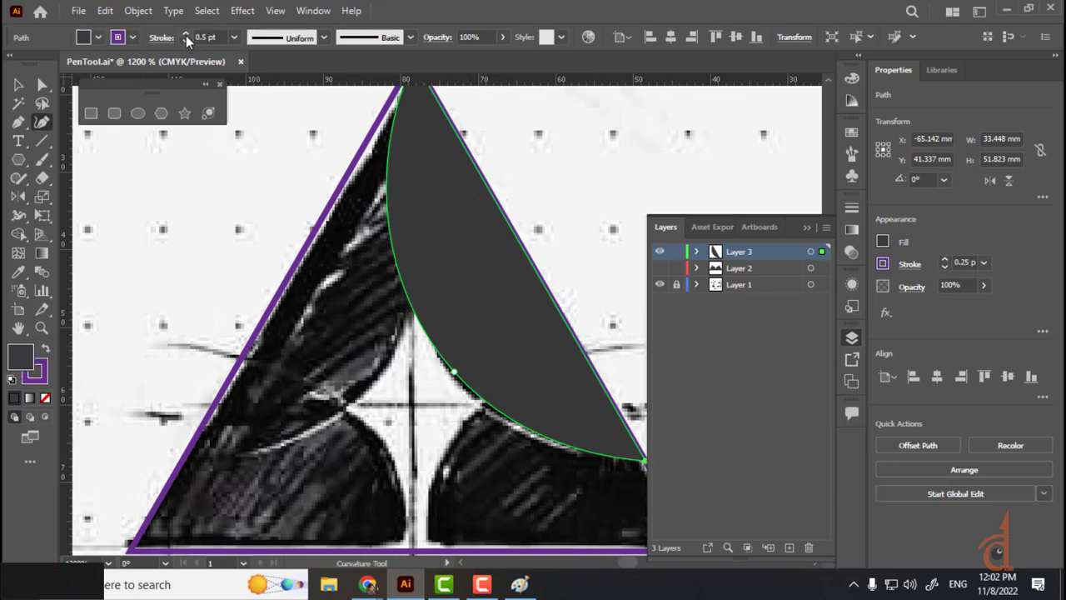
left_click(132, 38)
left_click(132, 38)
left_click(97, 37)
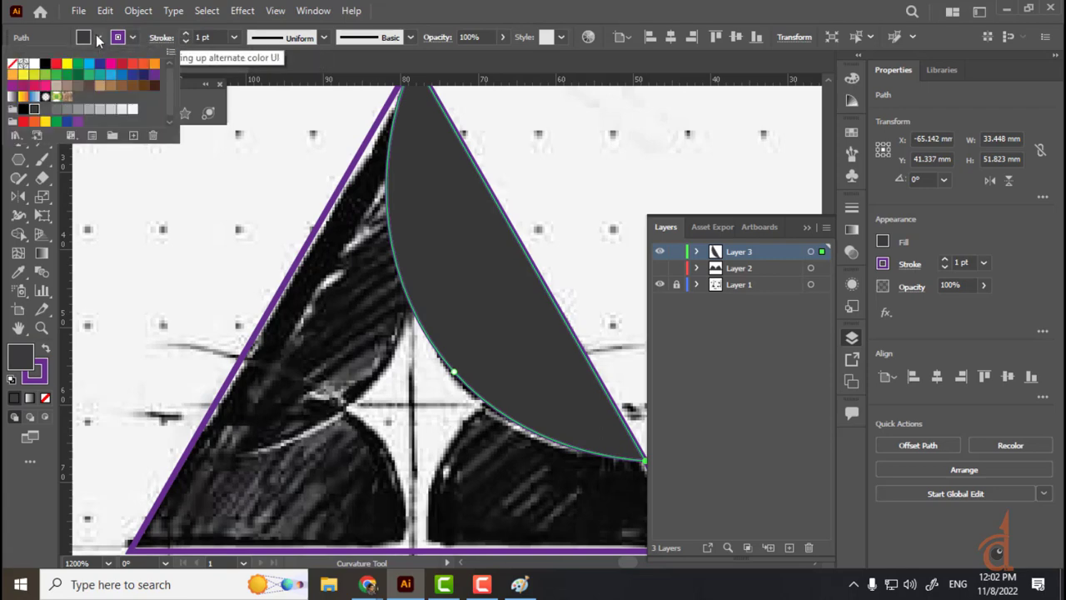
left_click(11, 63)
left_click(441, 275)
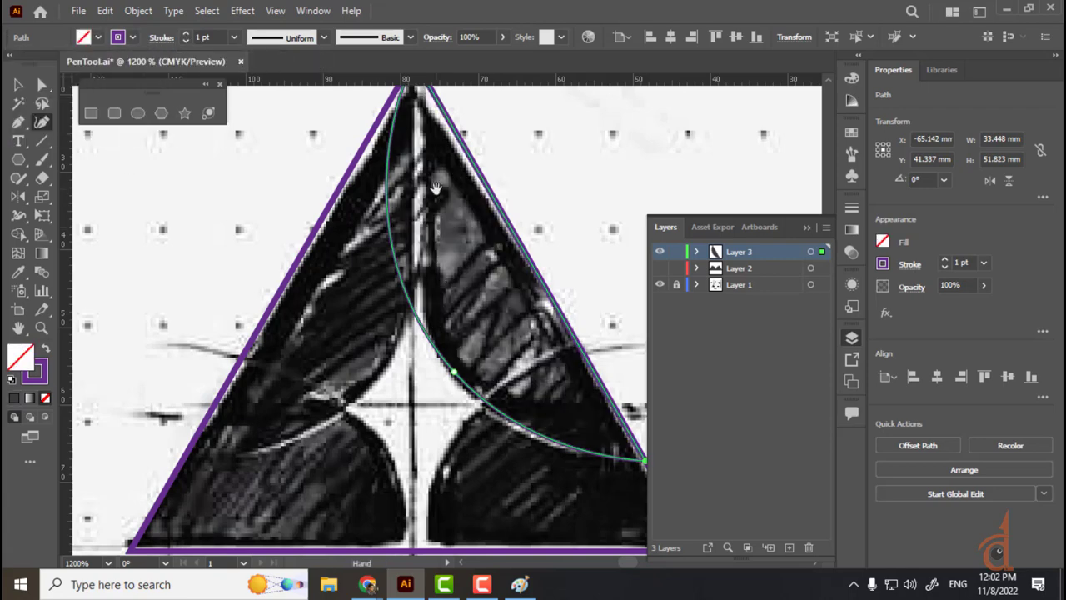
- Show Layer 2 and reshape the path's curved edge, pulling its upper part onto the centre guide and its middle point up along the sketch's inner edge
scroll(402, 350, "up", 1)
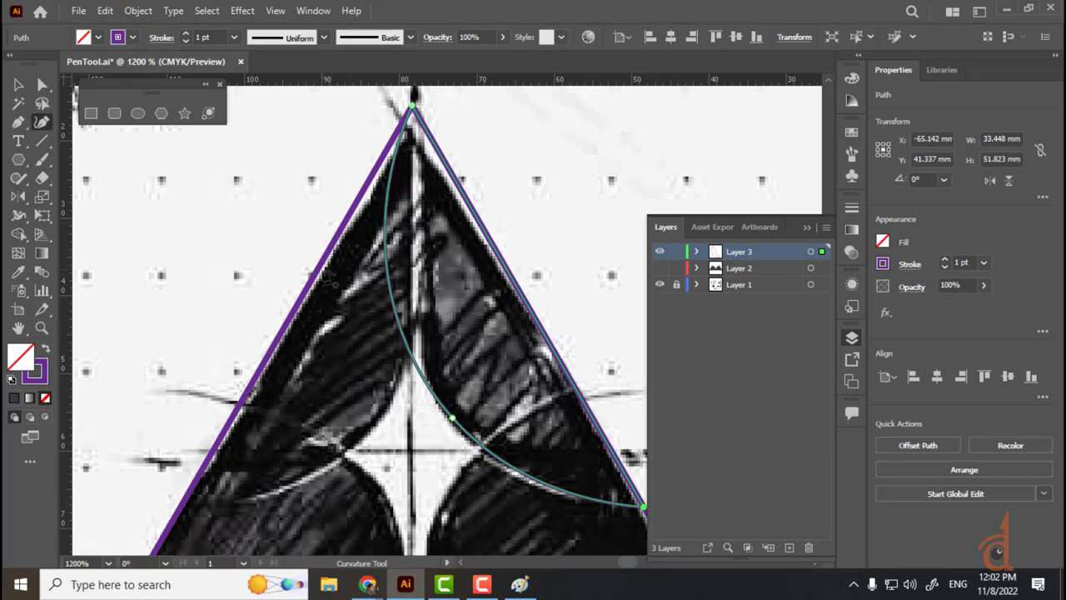
scroll(328, 277, "up", 2)
scroll(449, 167, "down", 5)
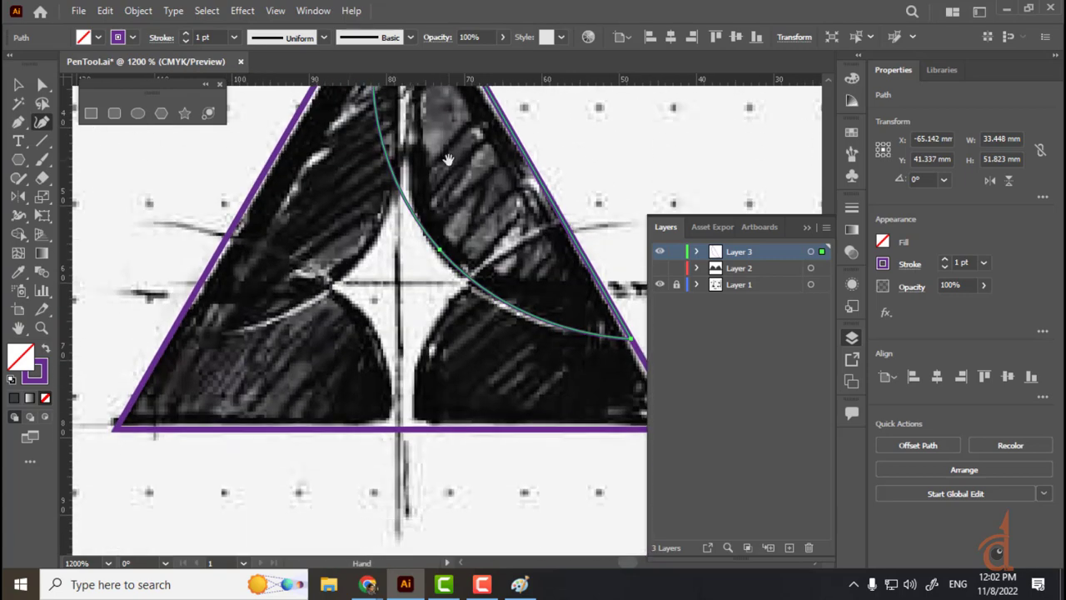
key("ctrl+minus")
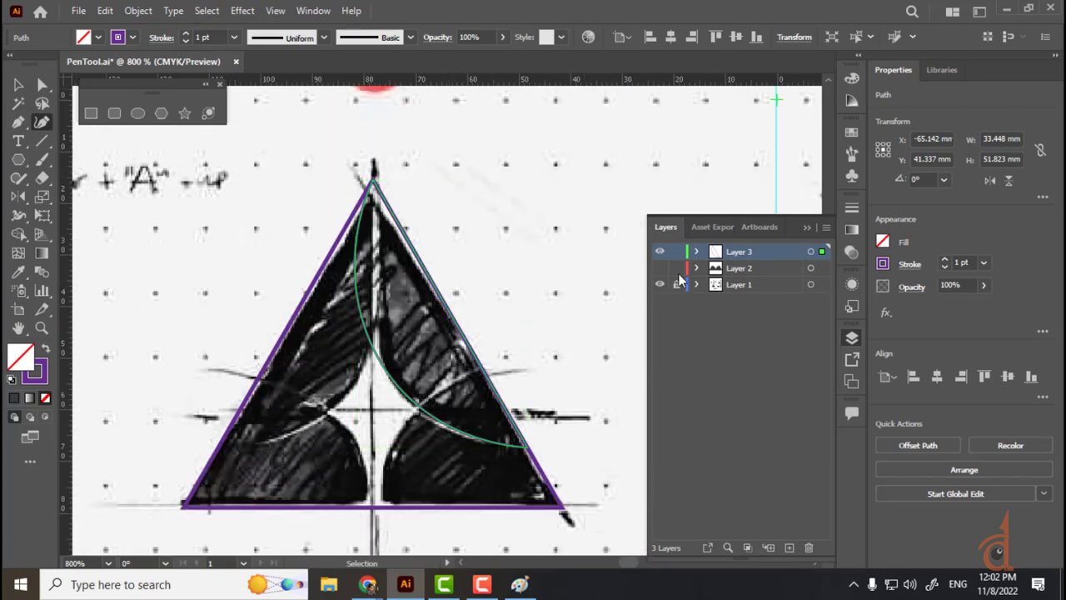
left_click(660, 268)
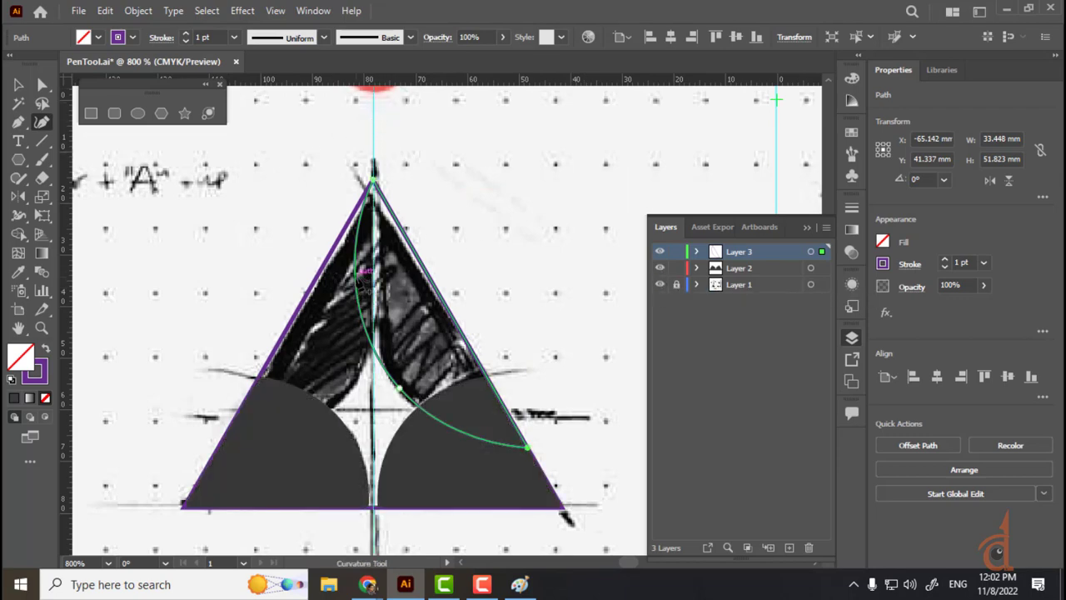
mouse_move(361, 278)
left_mouse_down()
mouse_move(382, 292)
mouse_move(382, 274)
left_mouse_up()
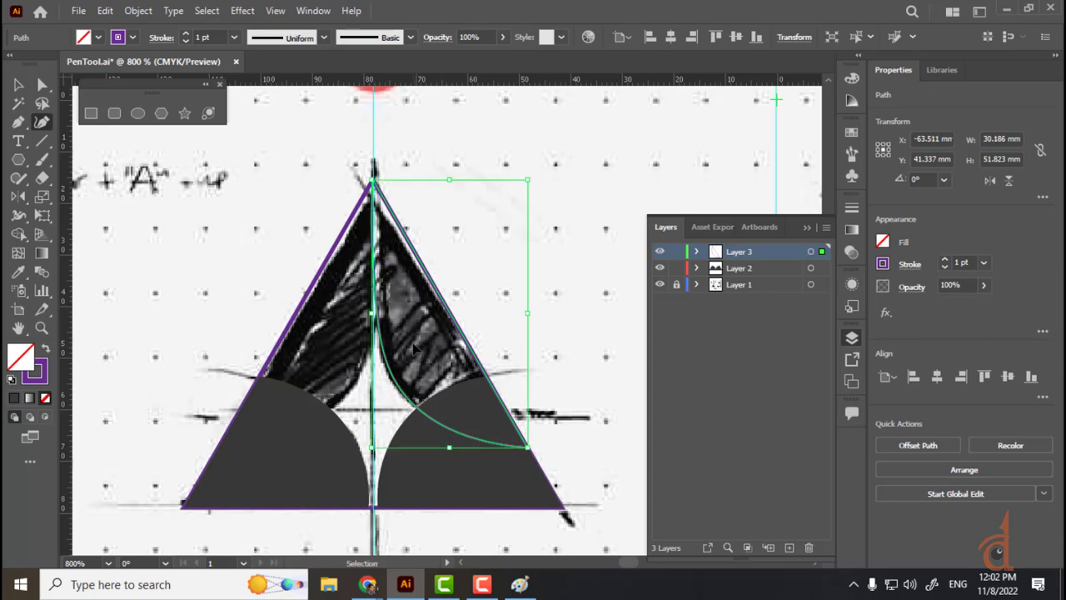
key("ctrl+equal")
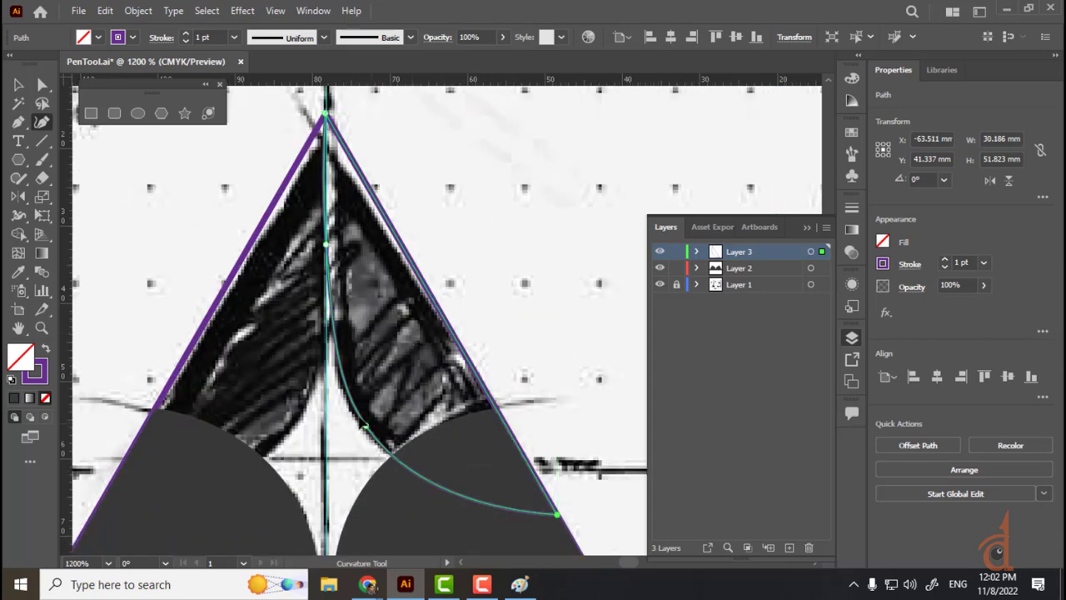
left_click_drag(364, 403, 340, 386)
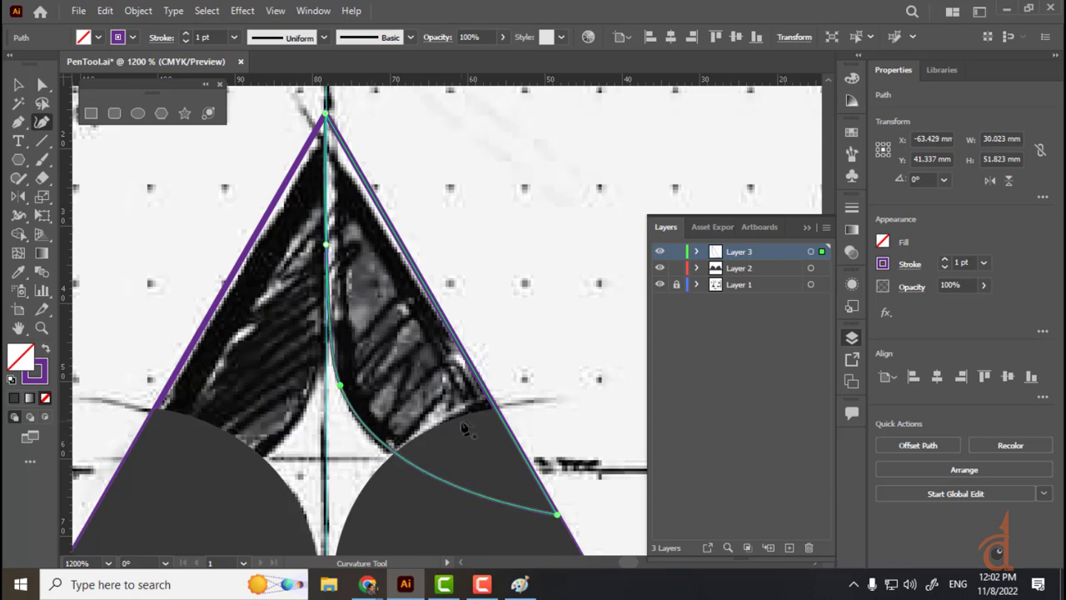
- Straighten the curved edge along the guide with a corner and a lower point, add a point beside the right arc, and remove the point between
left_click(326, 243)
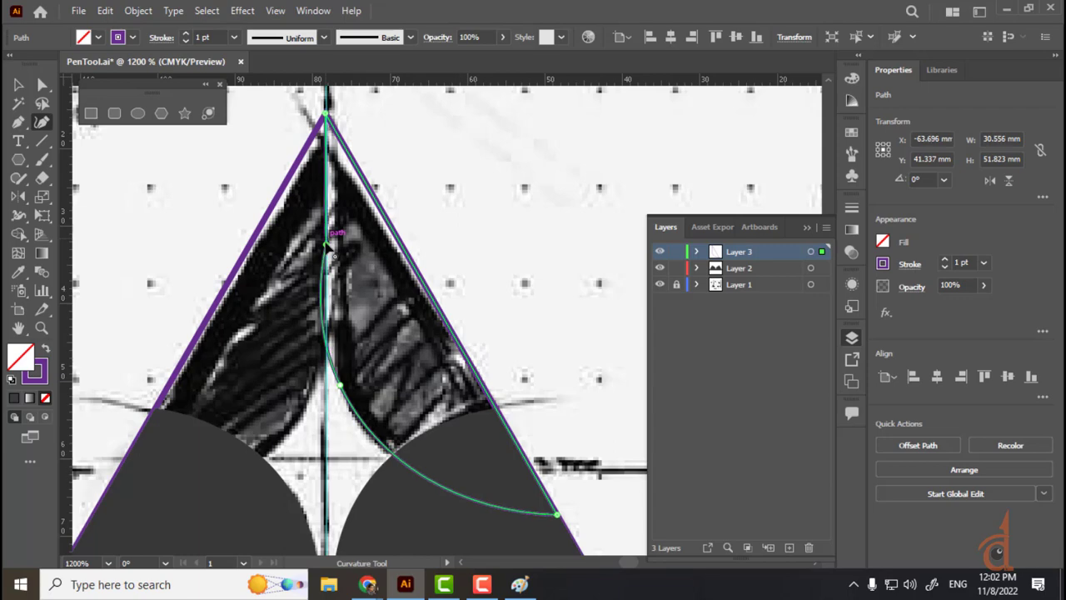
left_click(326, 342)
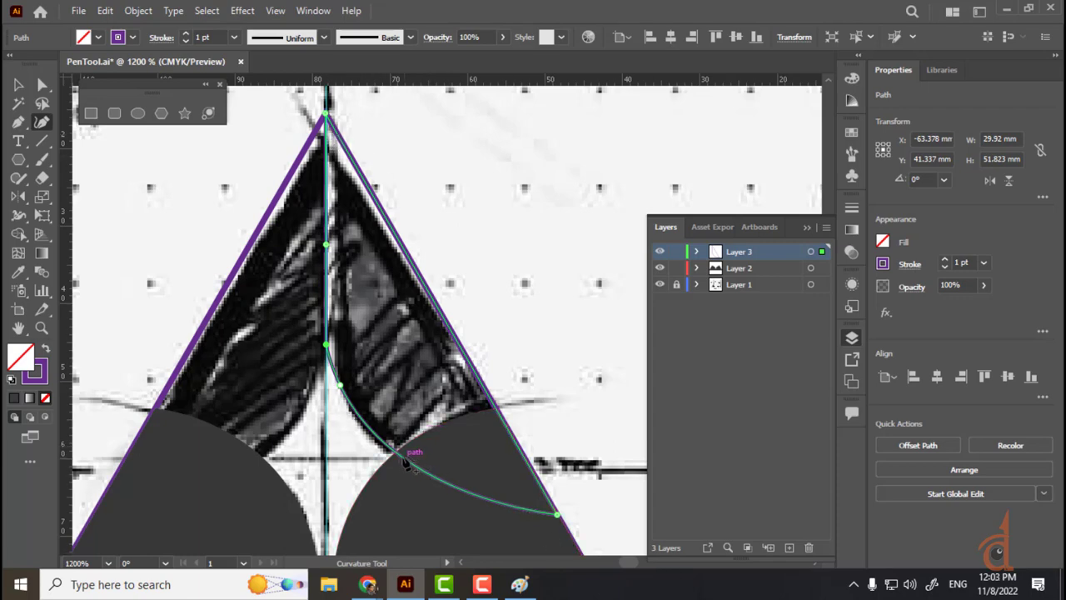
left_click(397, 463)
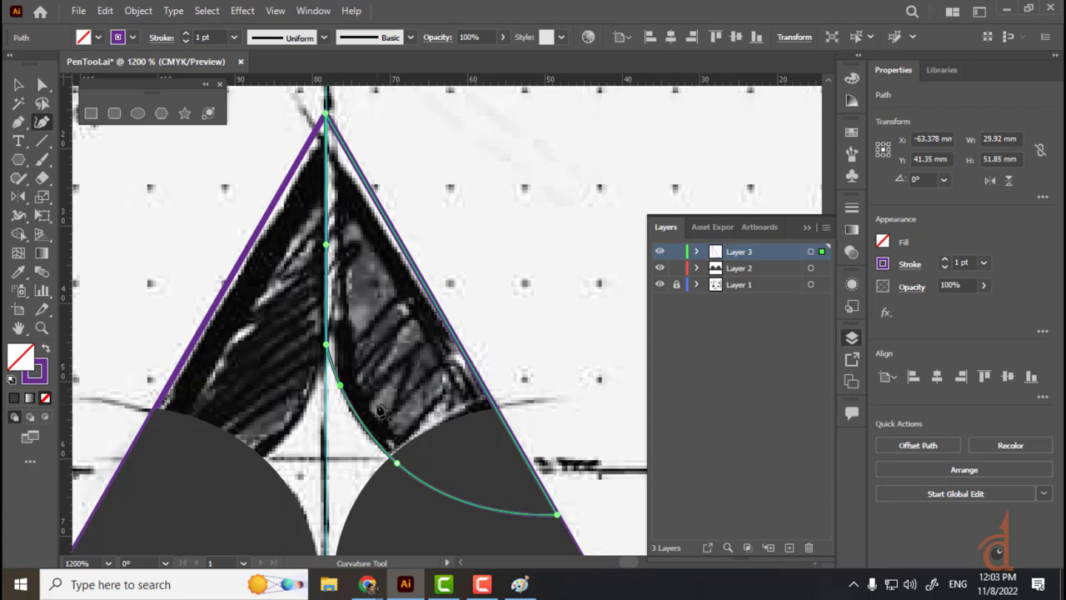
mouse_move(397, 463)
left_mouse_down()
mouse_move(400, 475)
mouse_move(389, 474)
mouse_move(401, 465)
left_mouse_up()
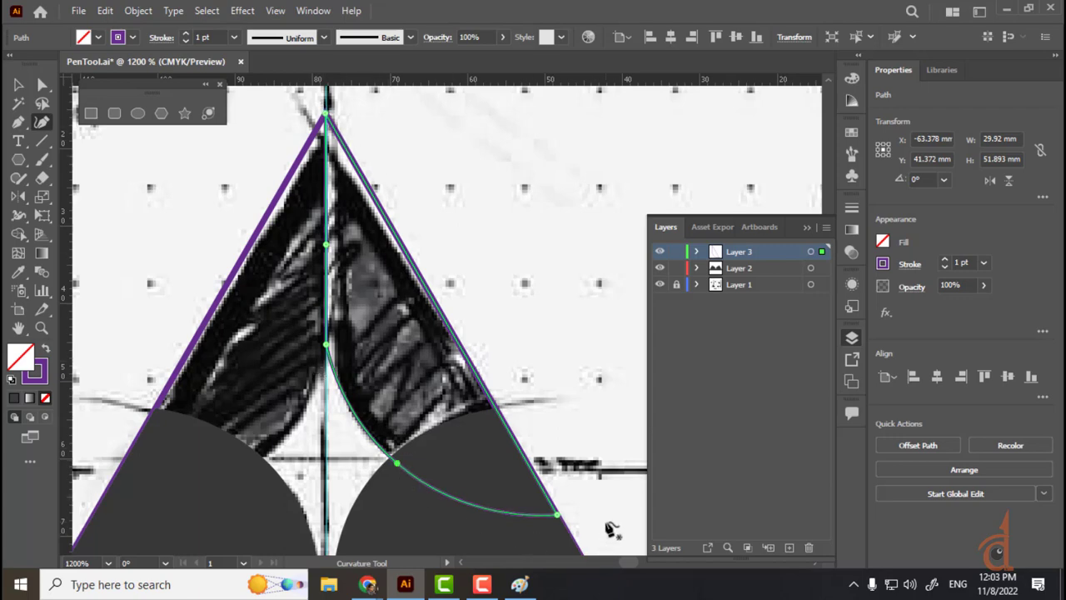
- Fill the closed curved path on the triangle's right side with a medium grey swatch and deselect it
key("v")
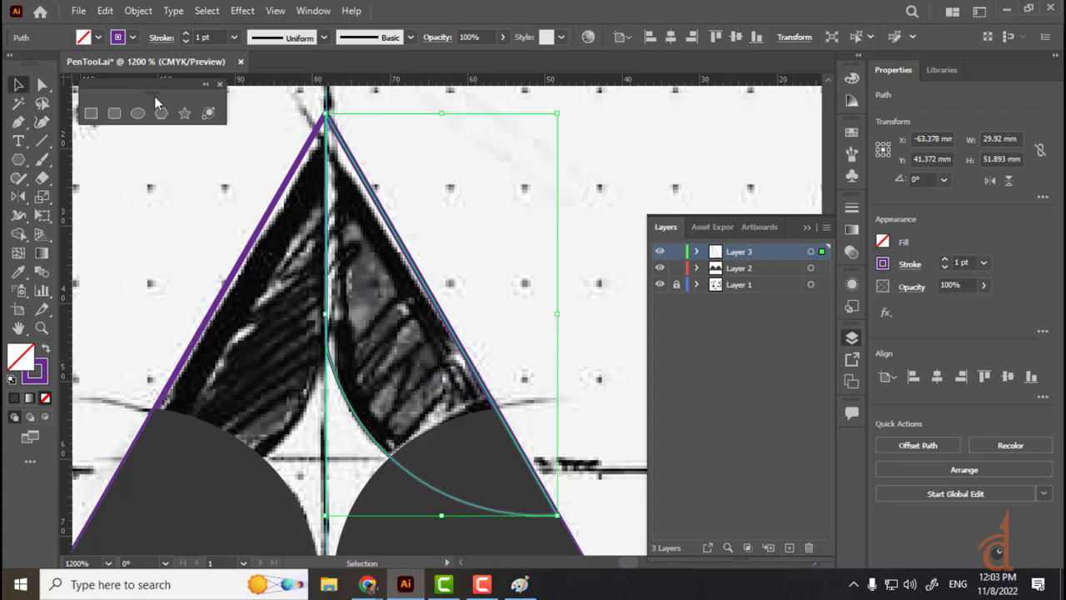
left_click(99, 37)
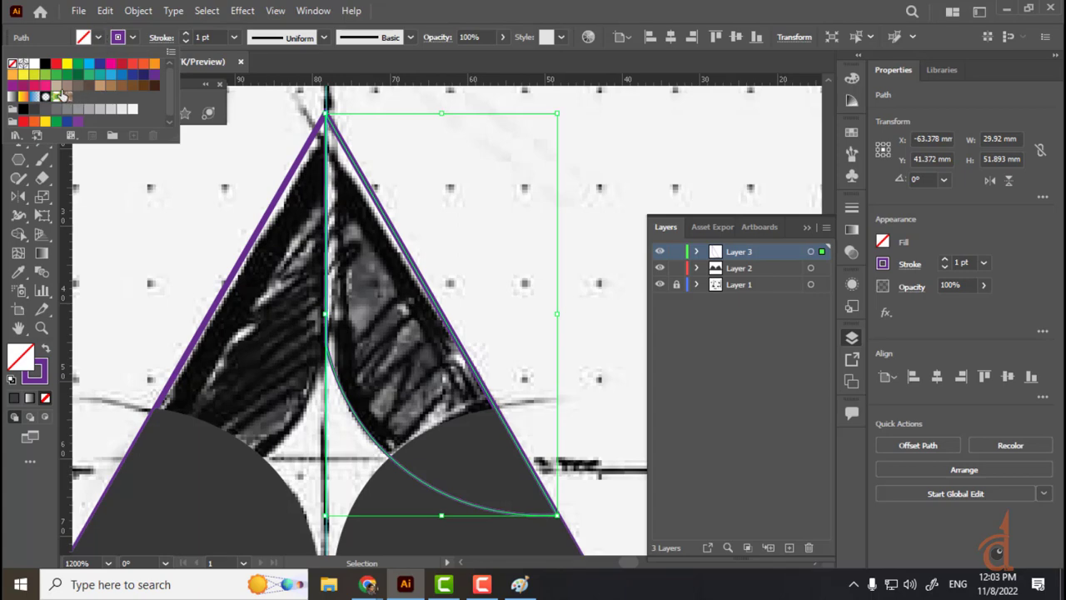
left_click(34, 109)
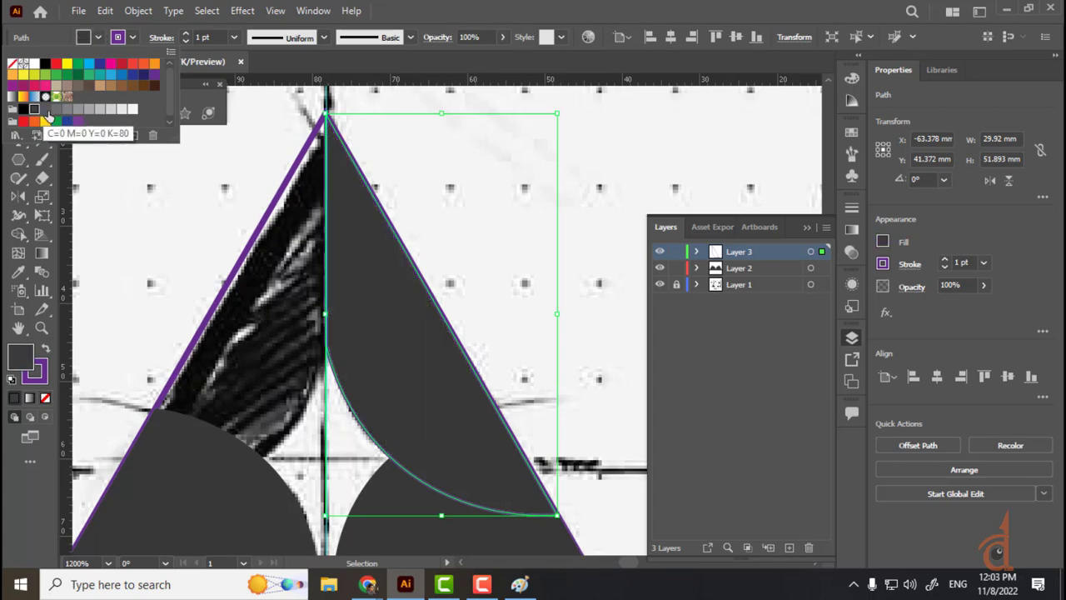
left_click(67, 109)
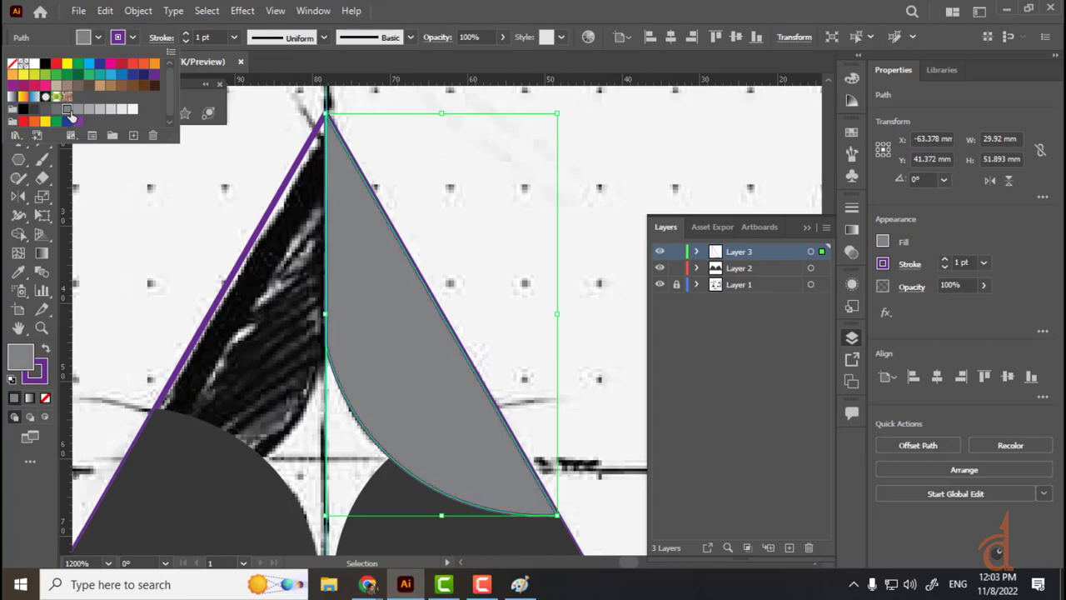
left_click(645, 113)
left_click(620, 138)
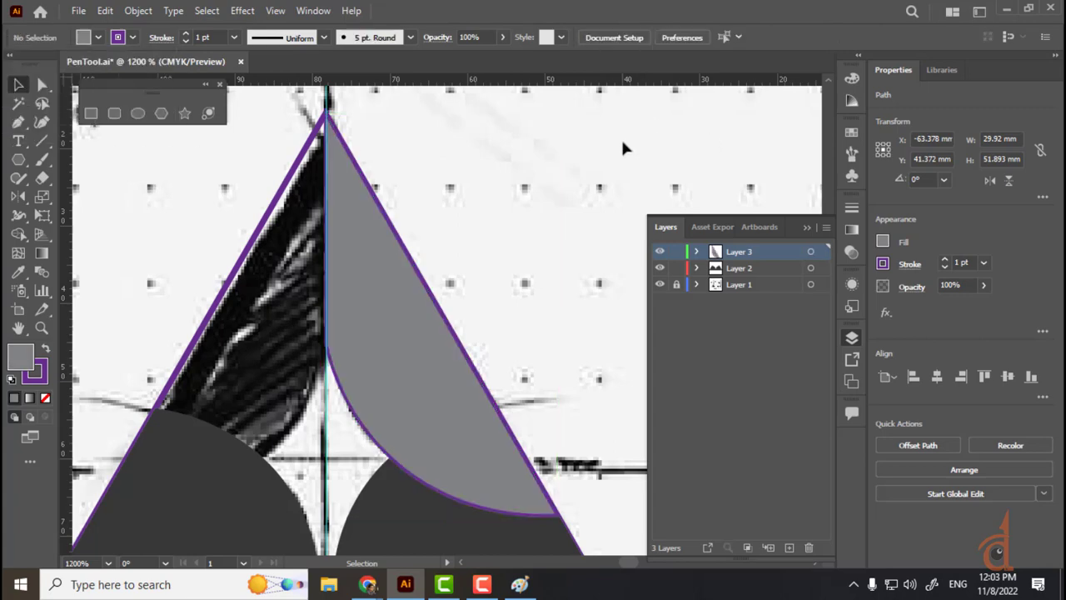
- Hide the Layer 1 sketch and remove the stroke from the grey shape
left_click(660, 285)
left_click(371, 334)
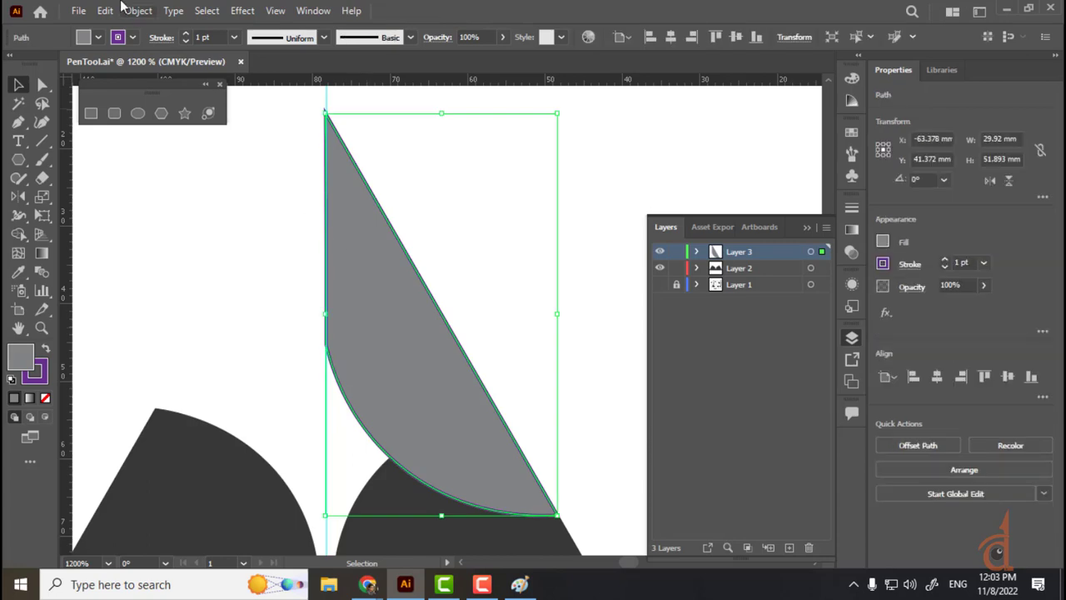
left_click(183, 41)
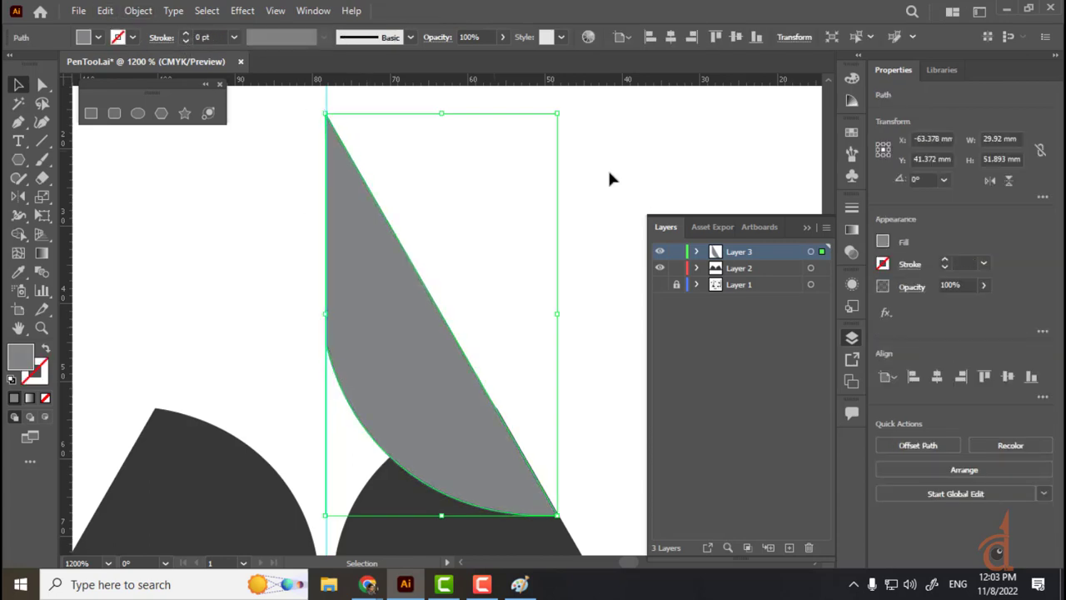
left_click(610, 135)
key("ctrl+minus")
key("ctrl+minus")
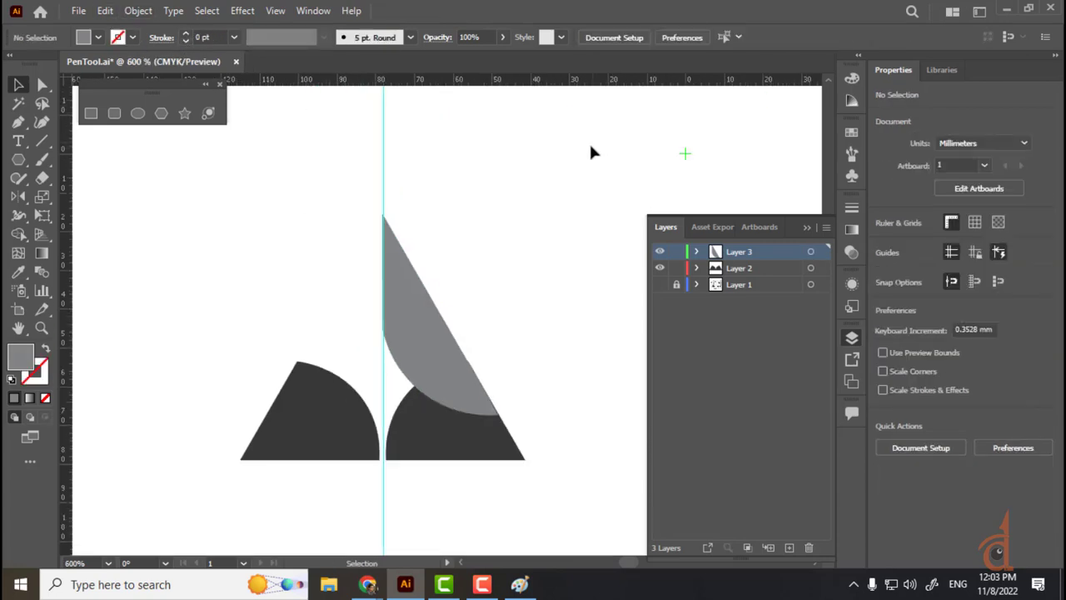
- Reflect a copy of the grey shape across a vertical axis through its apex anchor point
left_click(434, 342)
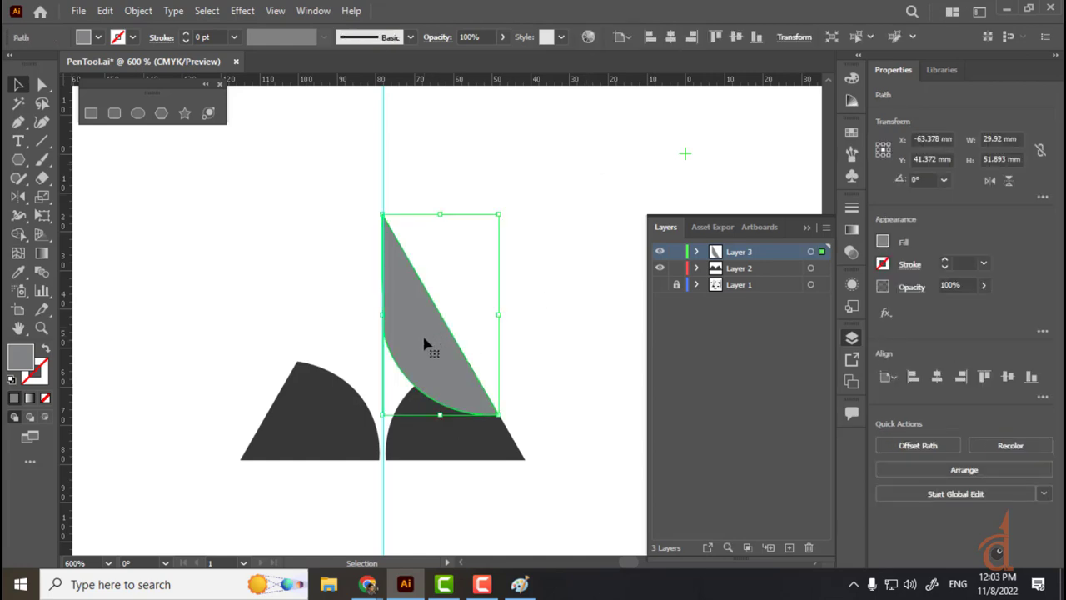
key("o")
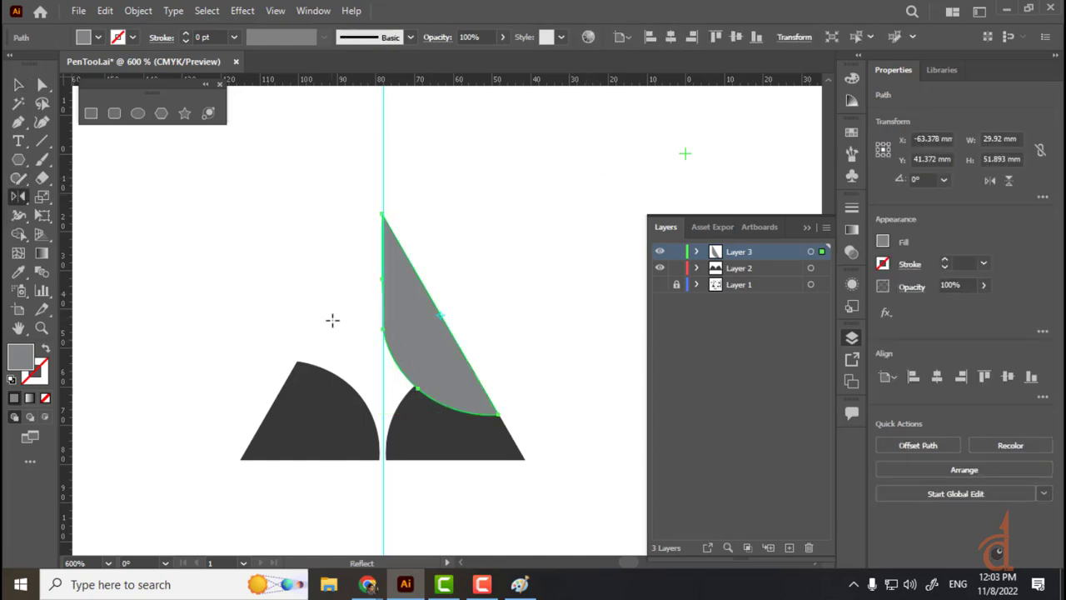
key("ctrl+equal")
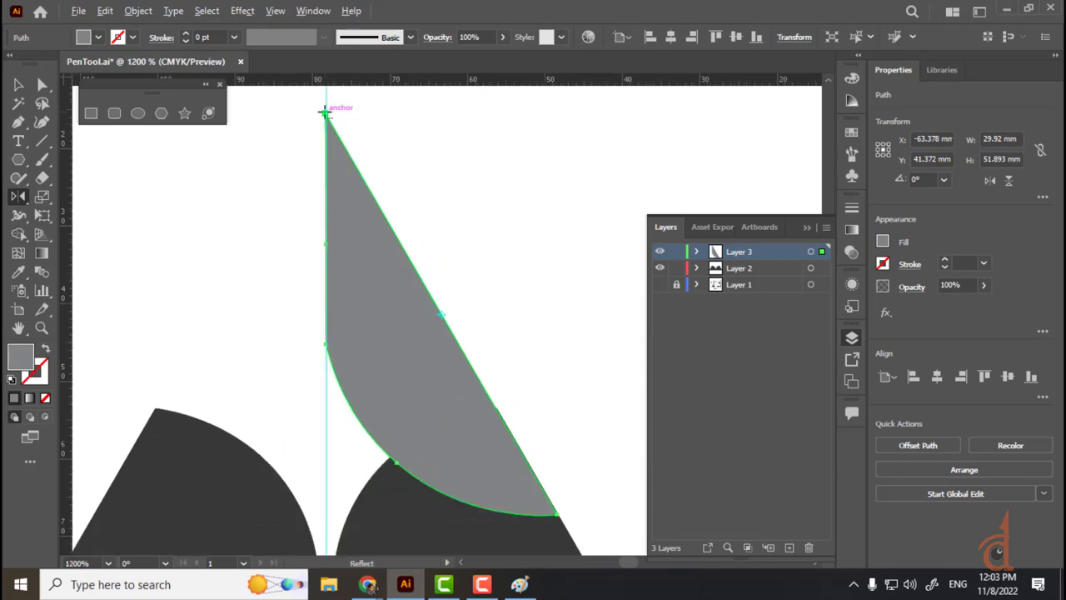
left_click(324, 111, "alt")
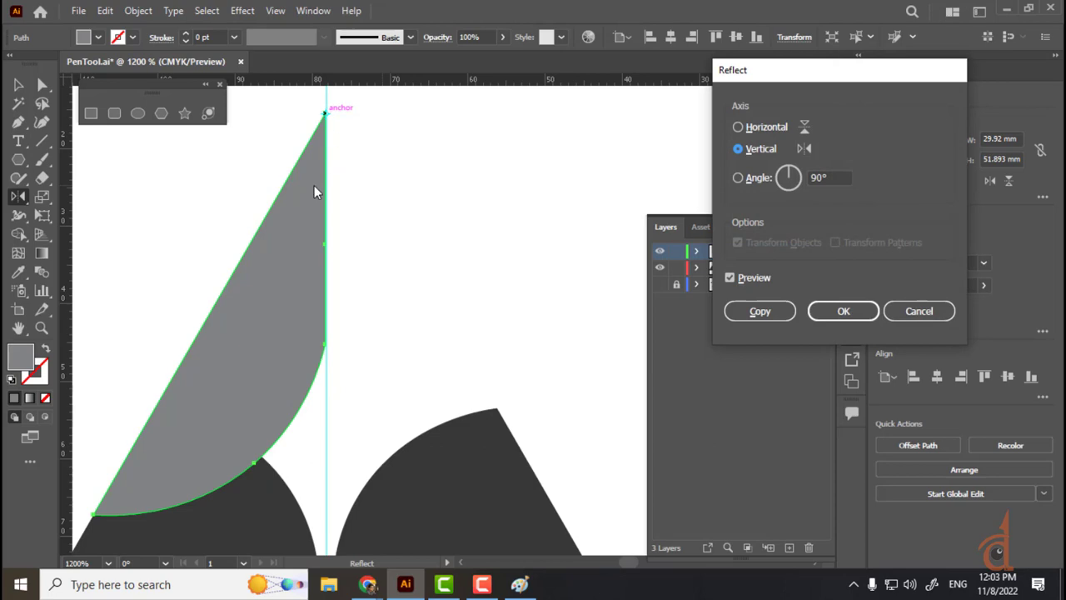
left_click(765, 312)
key("v")
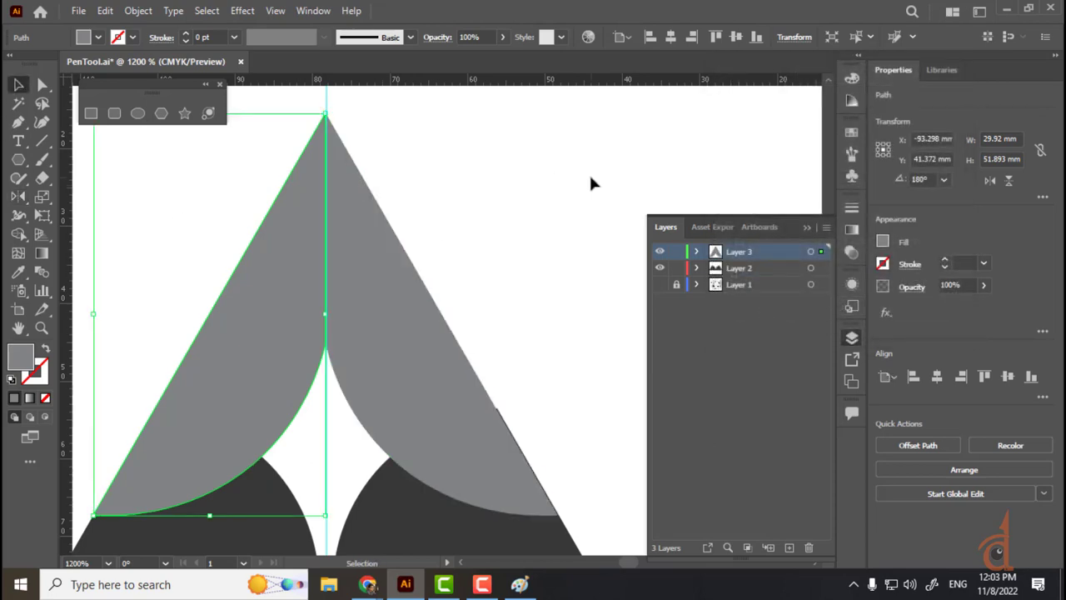
left_click(589, 183)
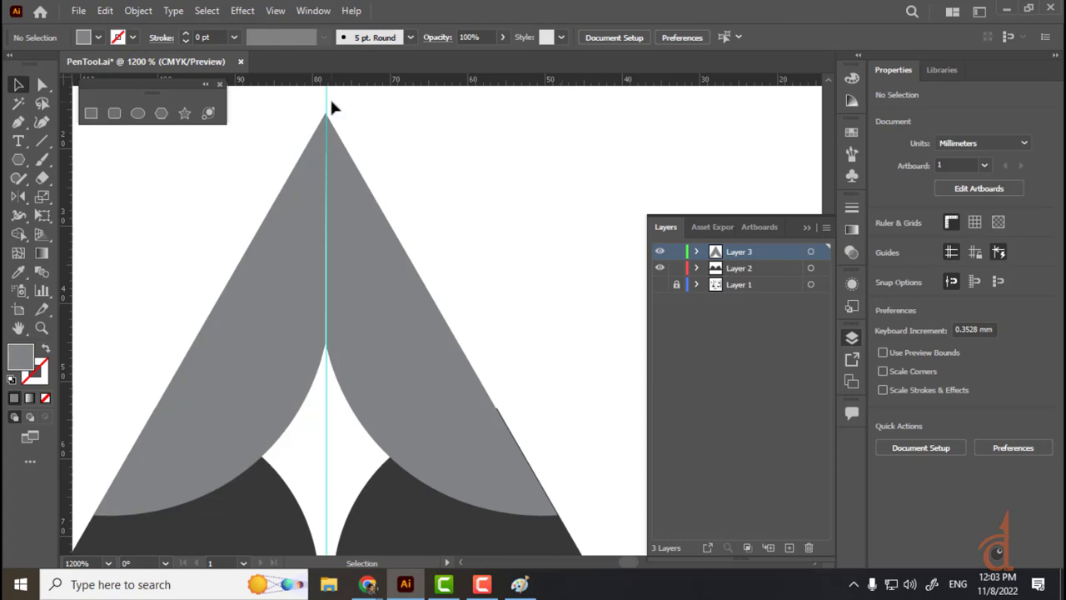
- Hide the guides to expose the seam between the two mirrored grey shapes
key("a")
key("ctrl+semicolon")
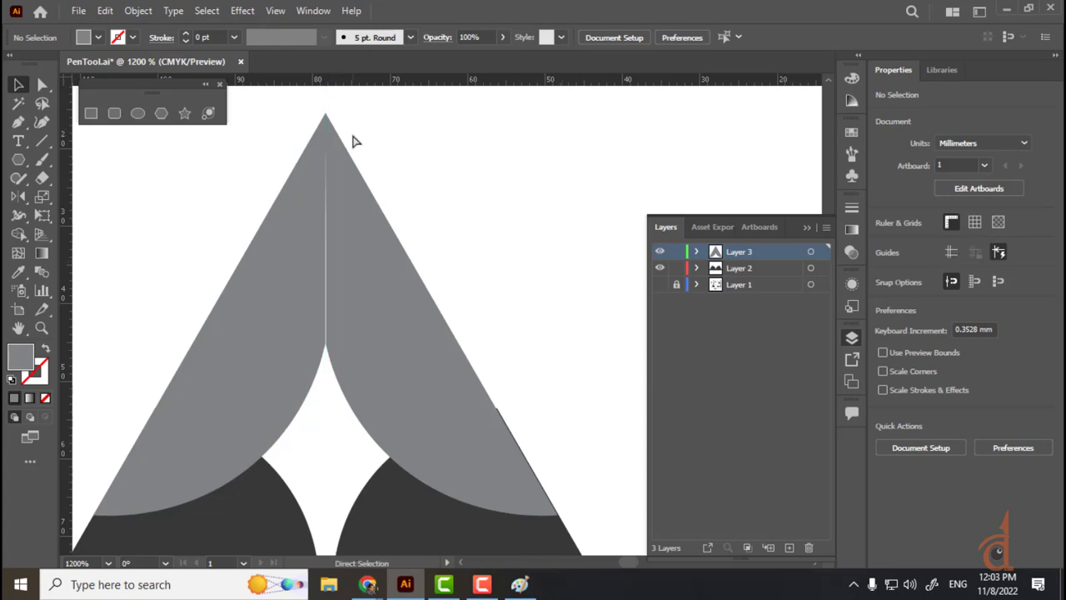
key("v")
key("ctrl+plus")
key("ctrl+plus")
key("space")
left_click_drag(396, 342, 546, 429)
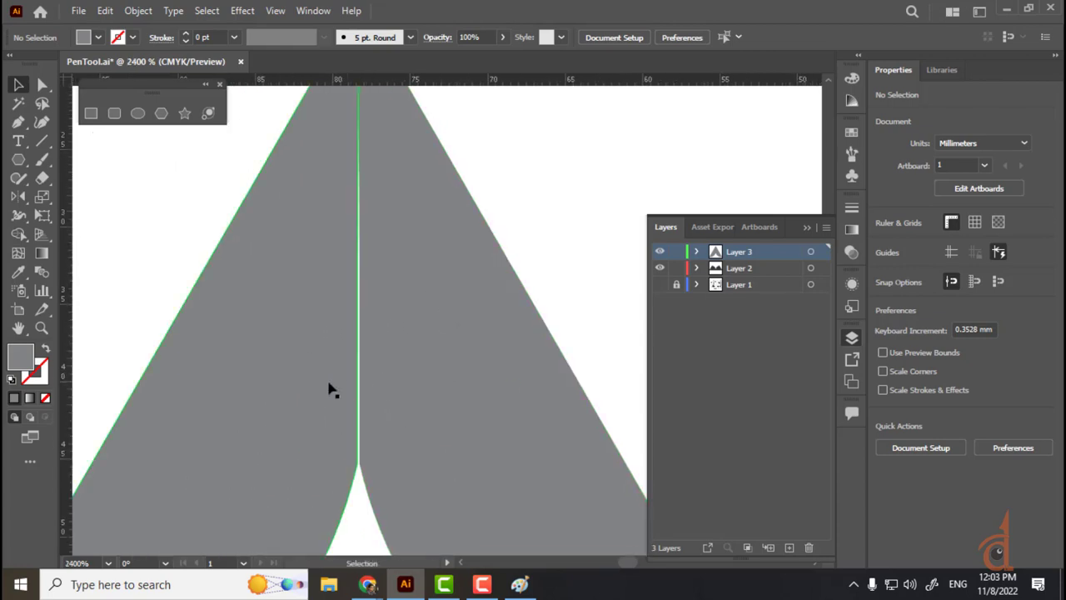
- With the Curvature tool, delete the middle anchor point from the left grey shape's inner edge
left_click(337, 443)
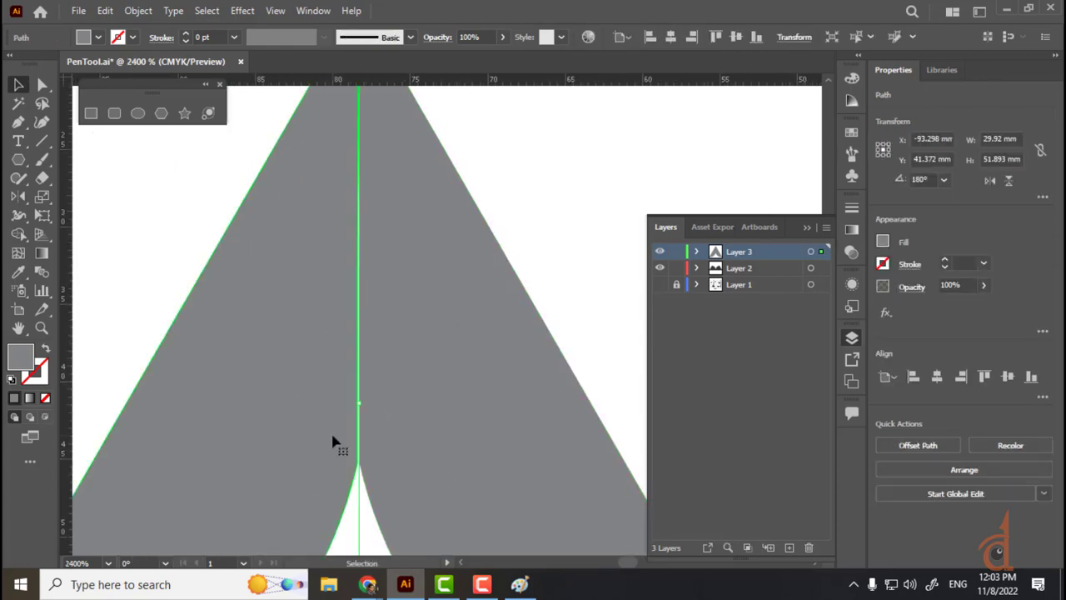
left_click(40, 125)
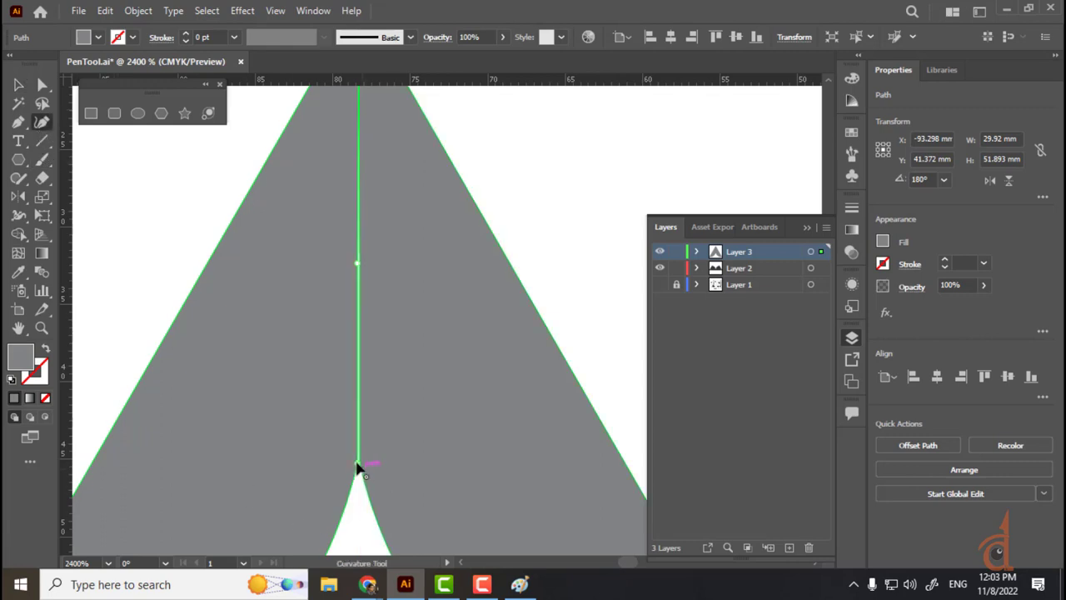
left_click_drag(356, 464, 364, 465)
key("ctrl+z")
key("ctrl+z")
left_click(357, 265)
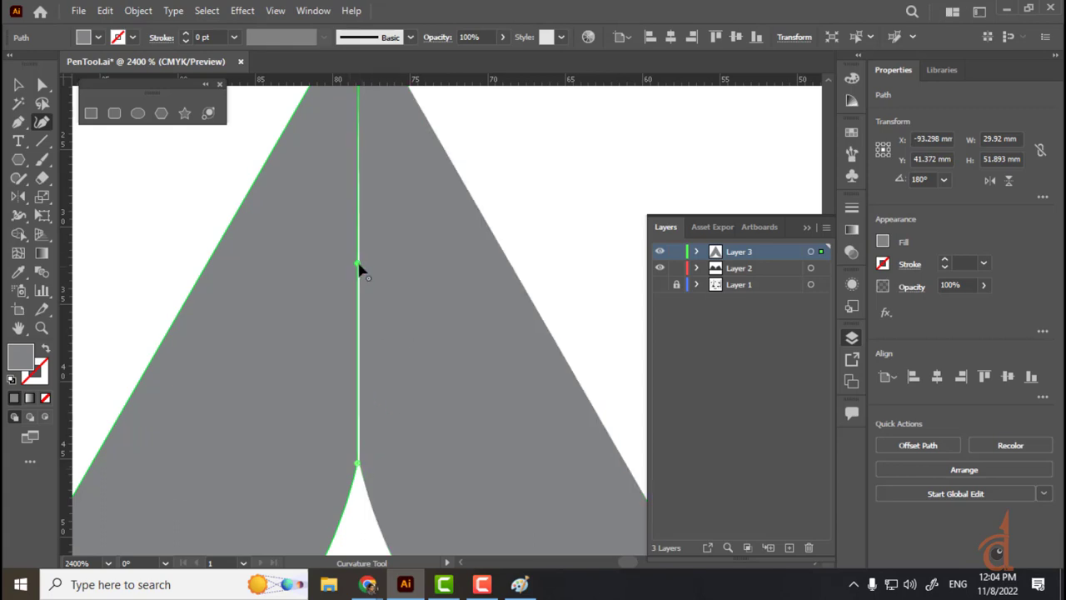
key("Delete")
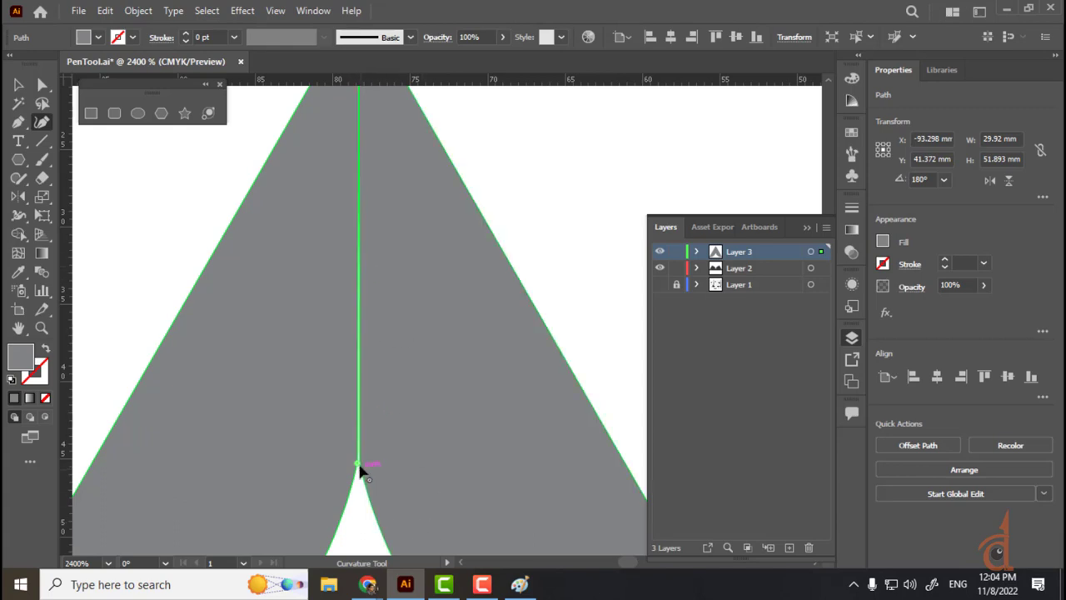
left_click(374, 465)
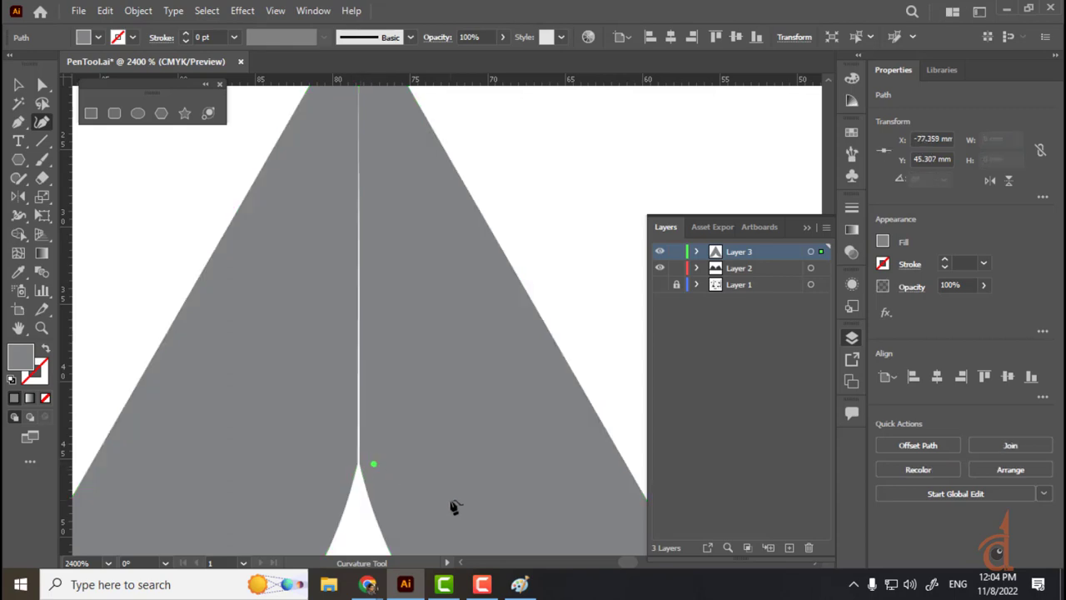
key("ctrl+z")
left_click(18, 86)
left_click(613, 163)
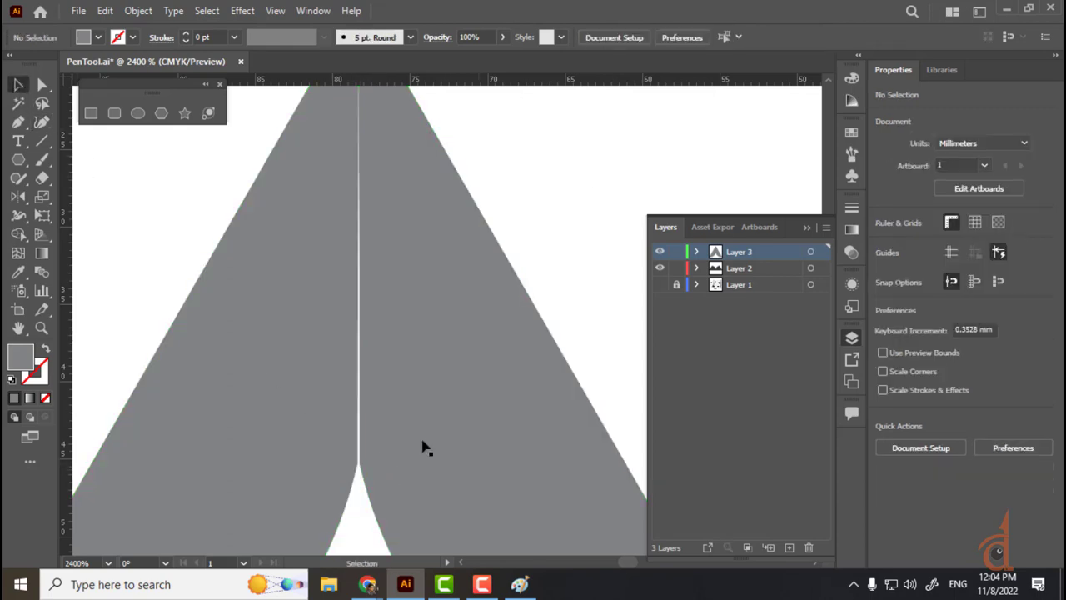
- Convert the lower corner point of the left grey shape's inner edge to smooth, bulging the edge across the seam with the right shape
left_click(353, 494)
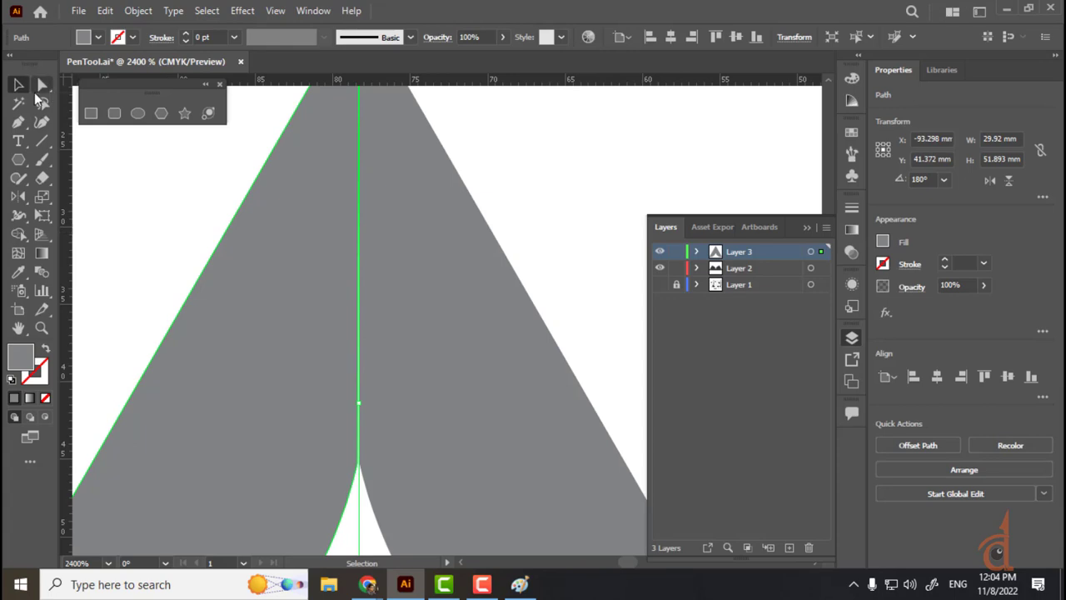
left_click(42, 84)
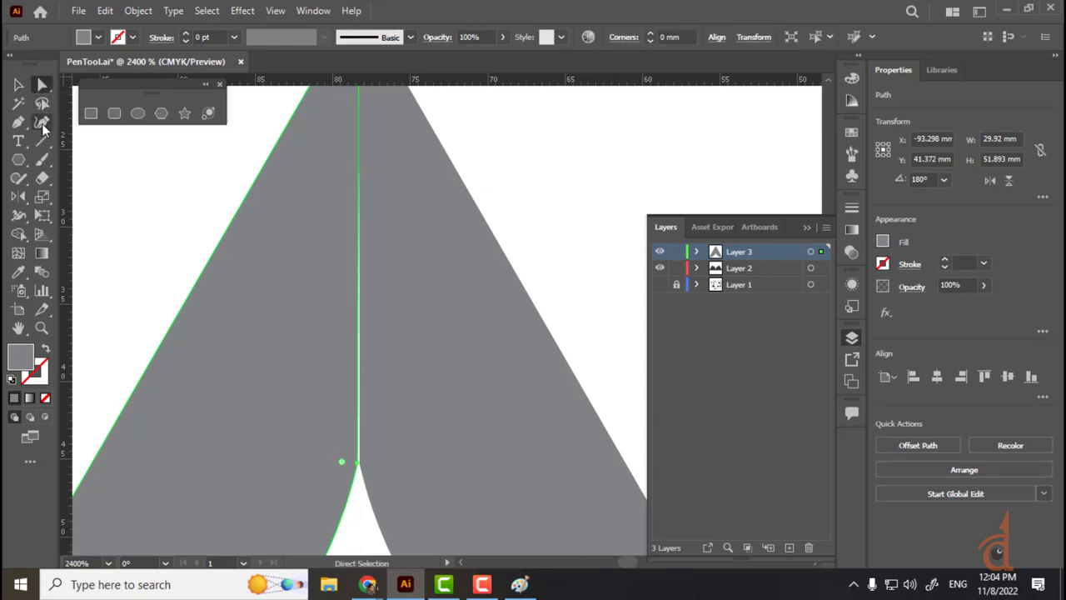
left_click(42, 121)
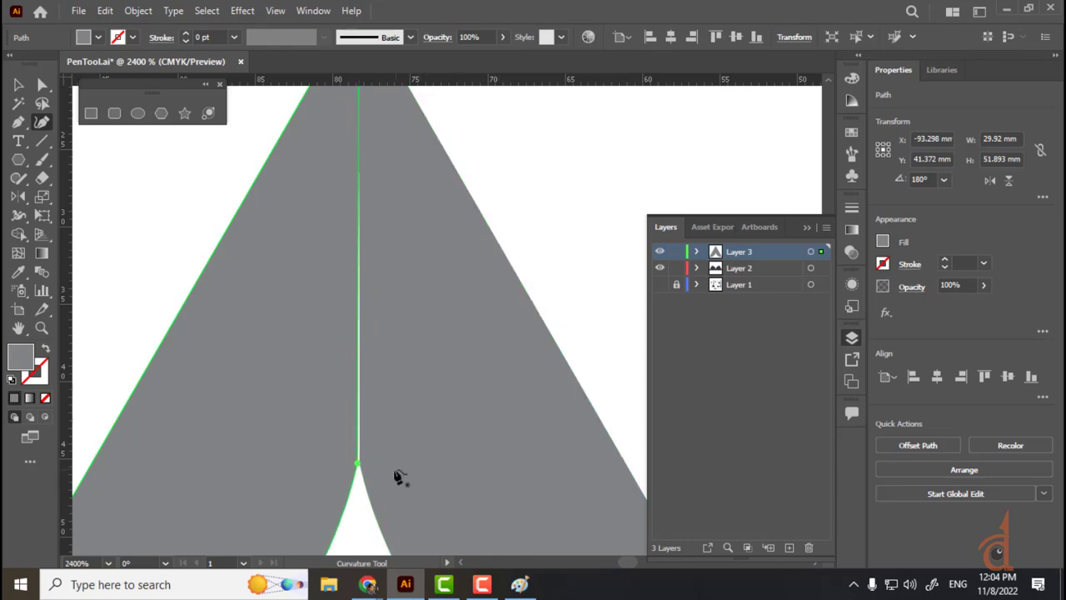
key("Right")
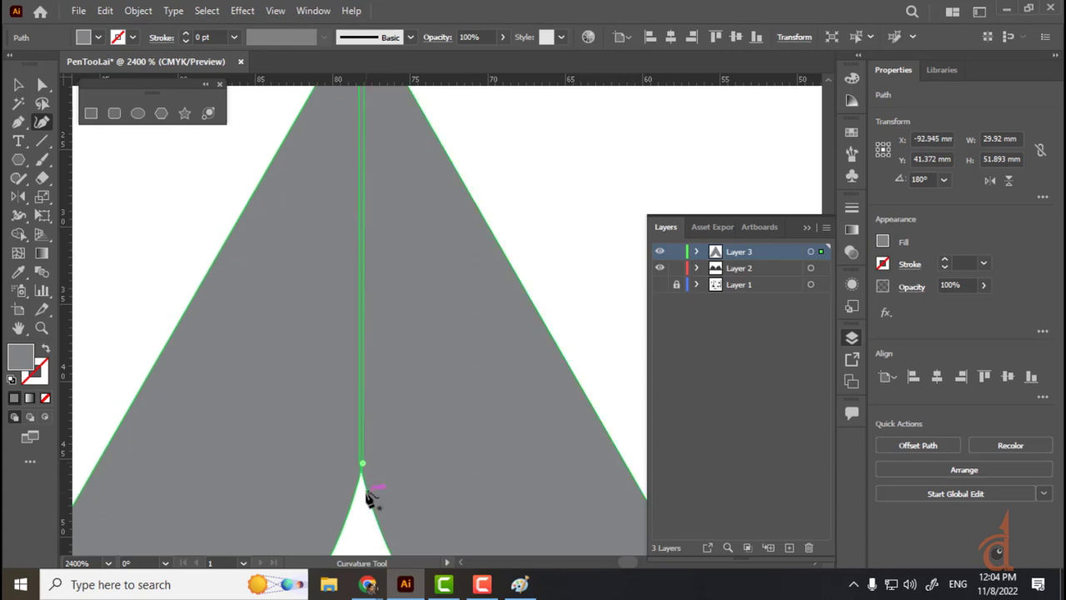
key("Left")
double_click(357, 466)
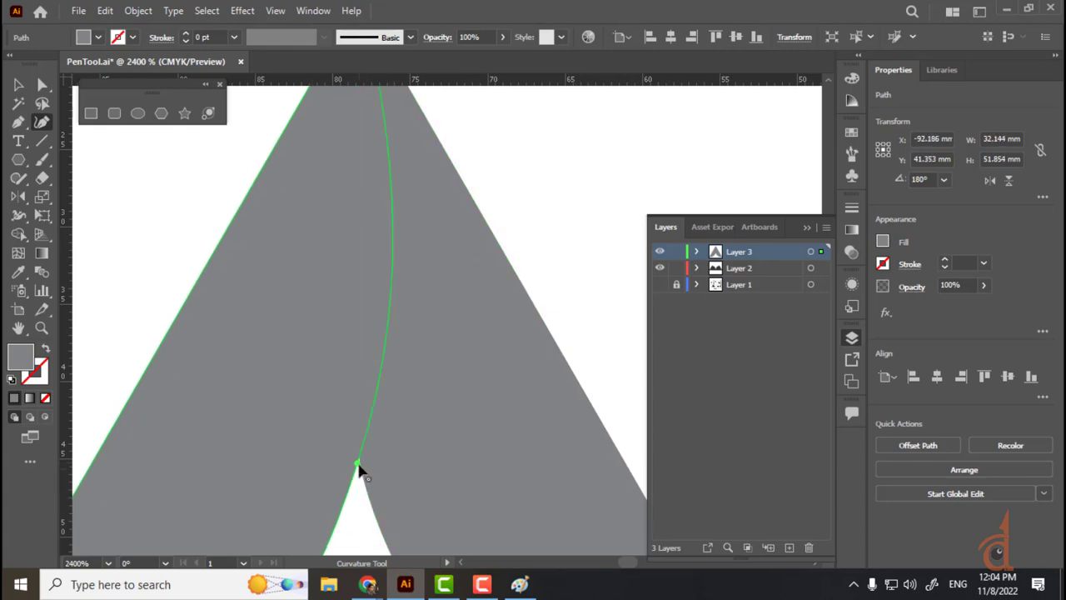
key("v")
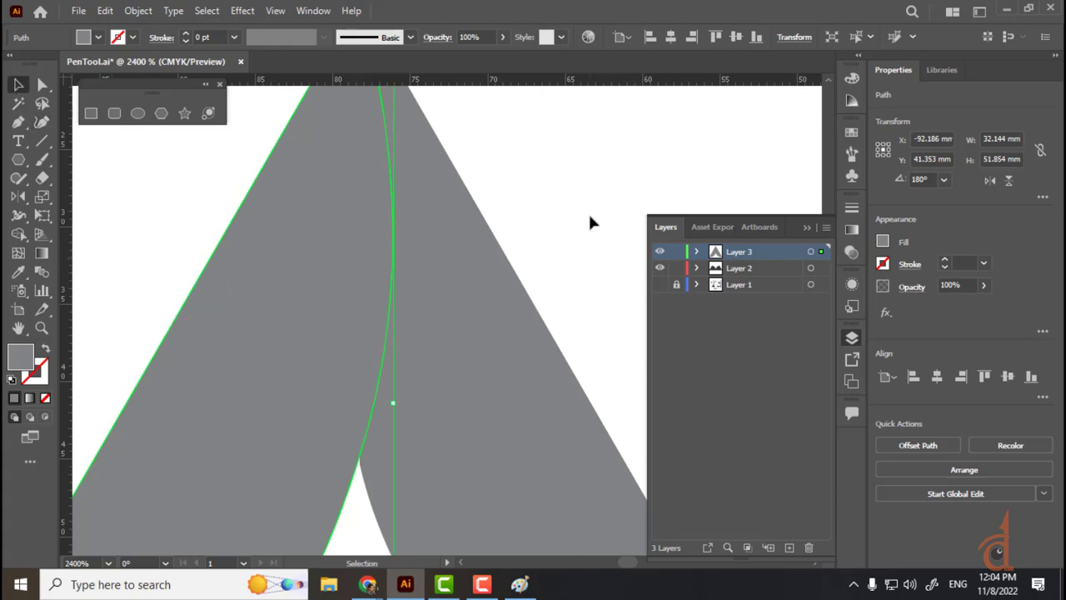
left_click(605, 248)
key("ctrl+minus")
key("ctrl+minus")
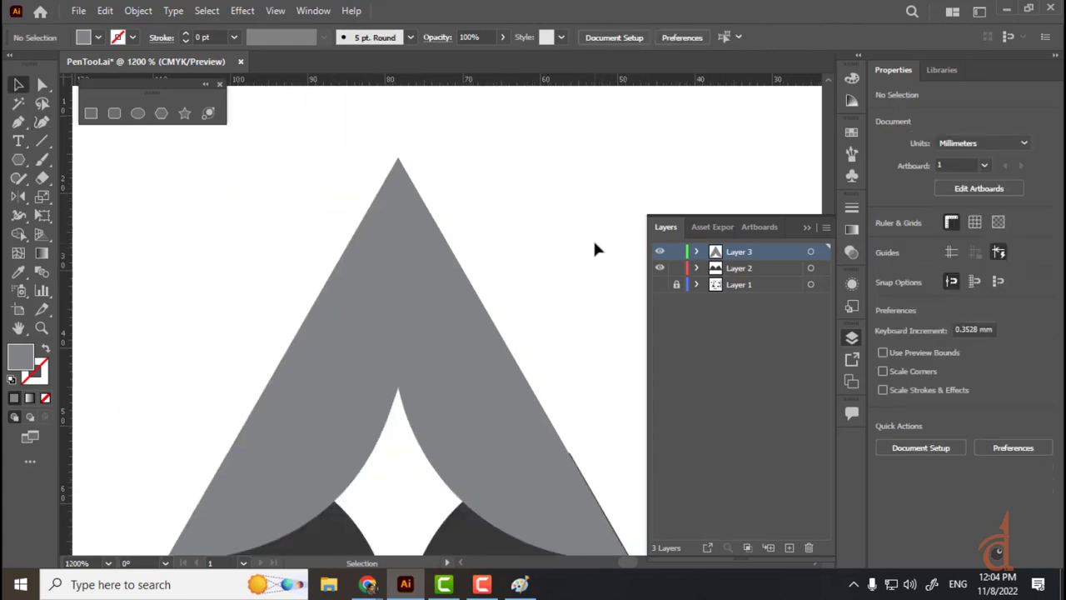
- With the Curvature tool, move the right grey shape's lower inner point slightly left over the seam, widening the shape to about 30.8 mm
left_click_drag(550, 286, 548, 169)
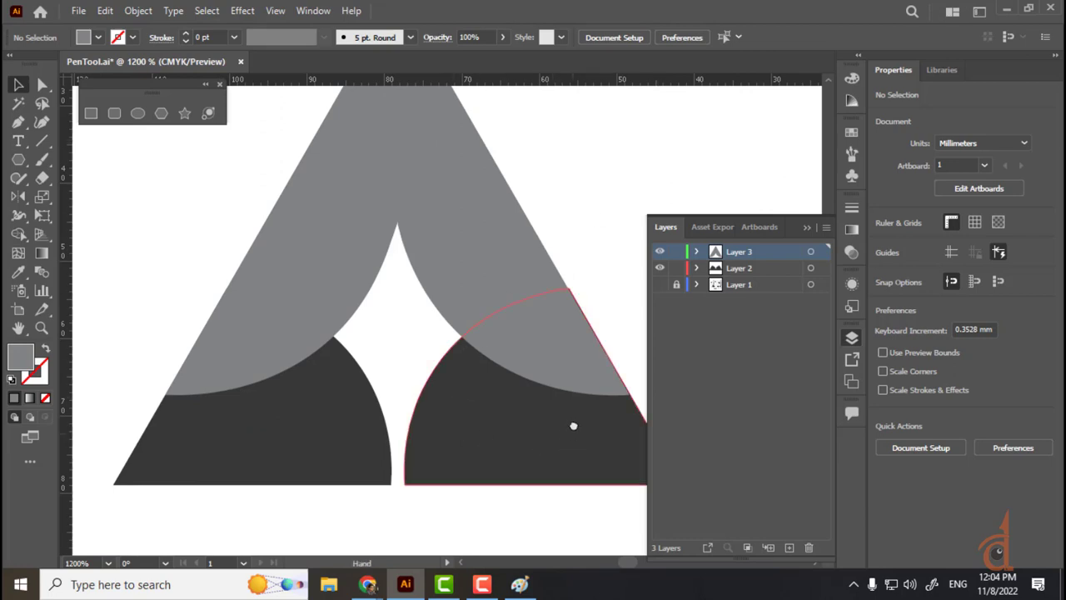
scroll(549, 391, "right", 2)
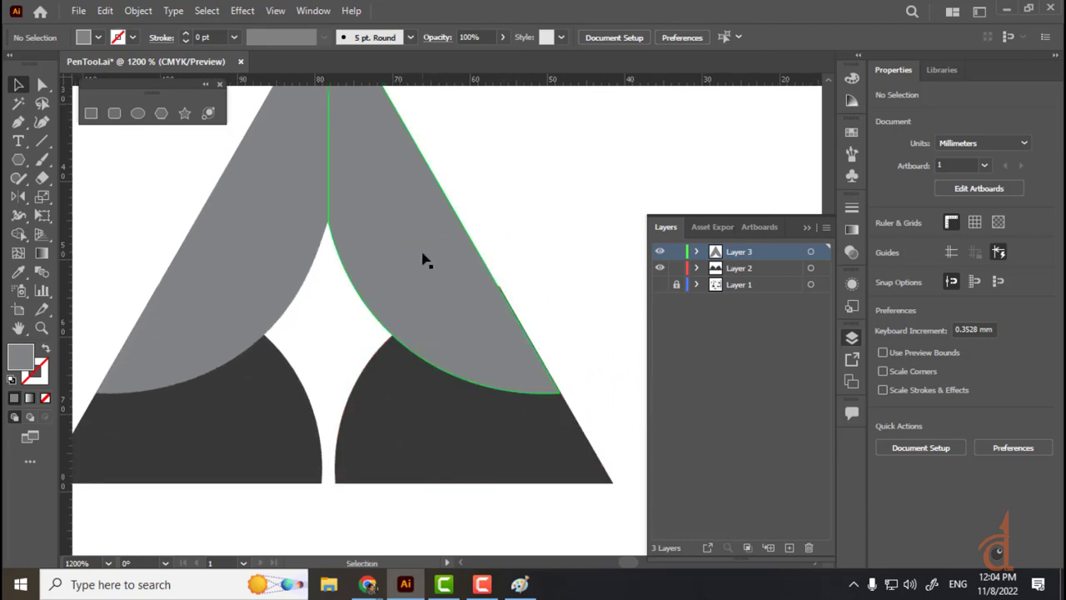
left_click(408, 244)
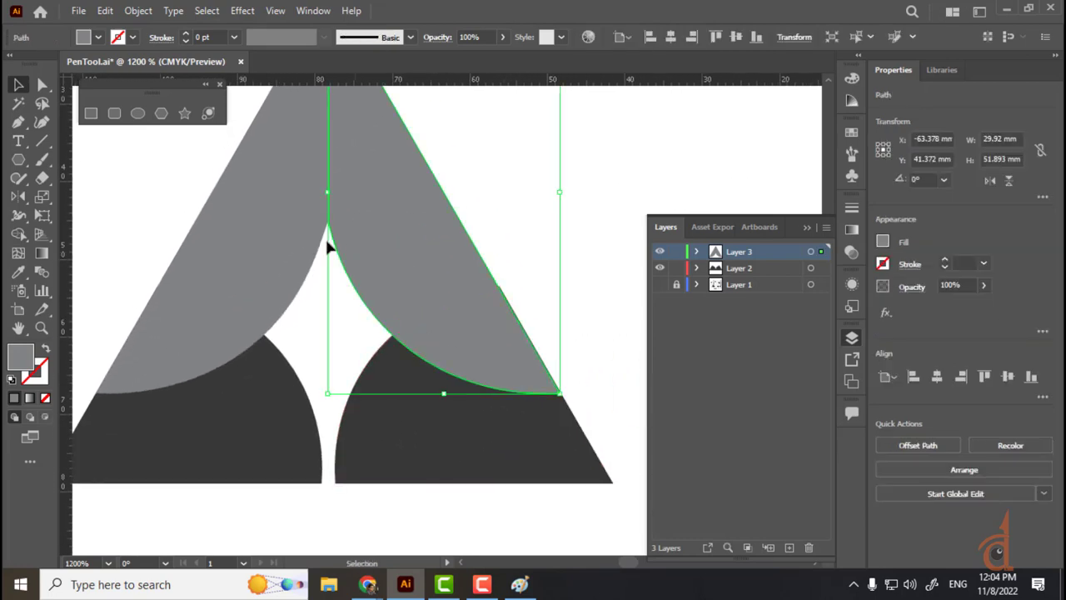
left_click(42, 121)
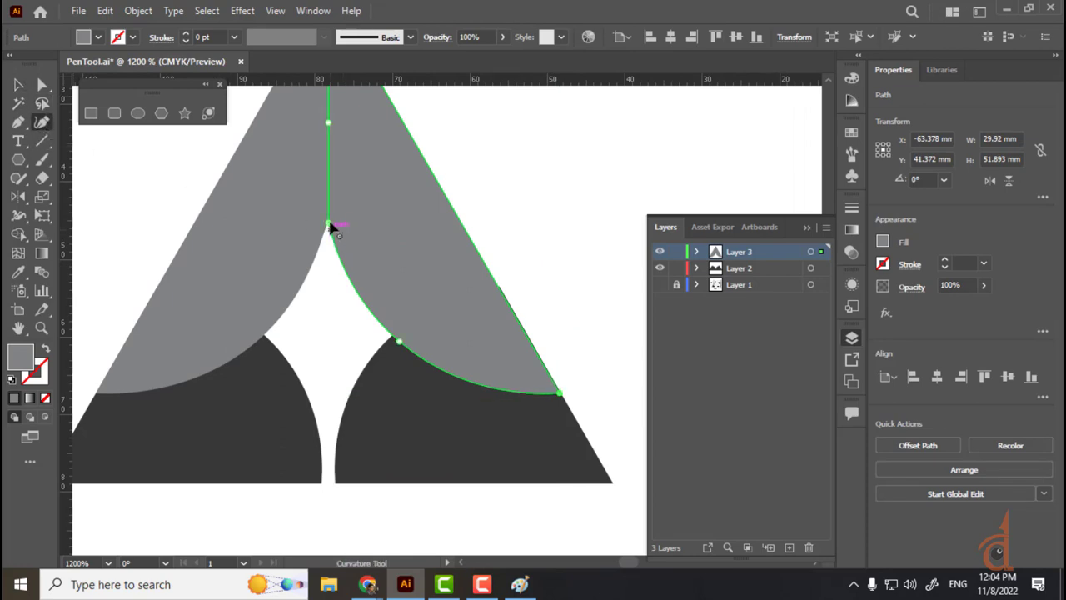
left_click_drag(328, 224, 322, 227)
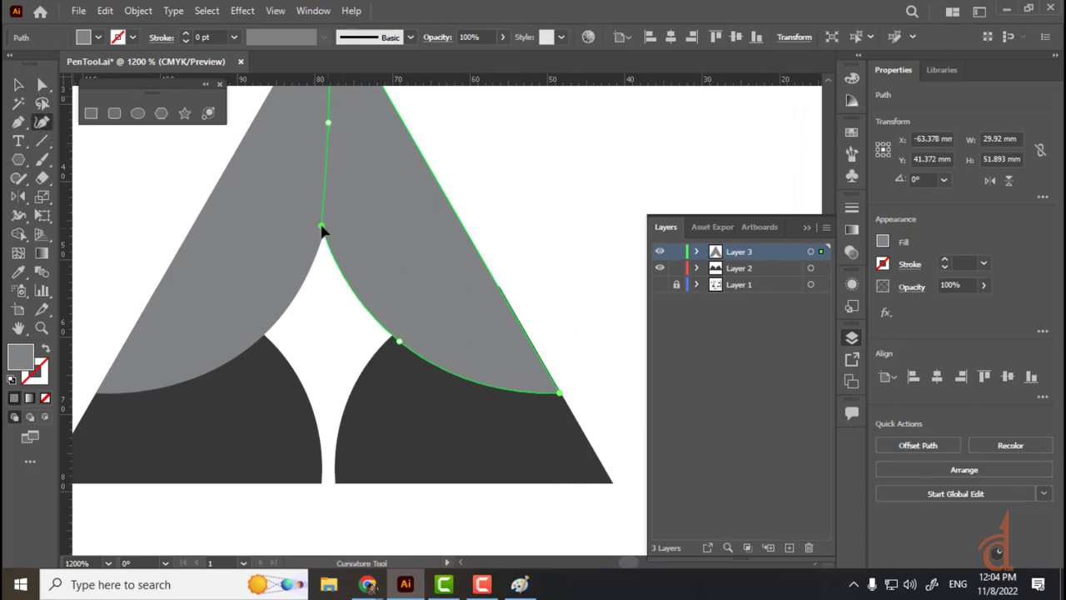
left_click_drag(345, 138, 363, 263)
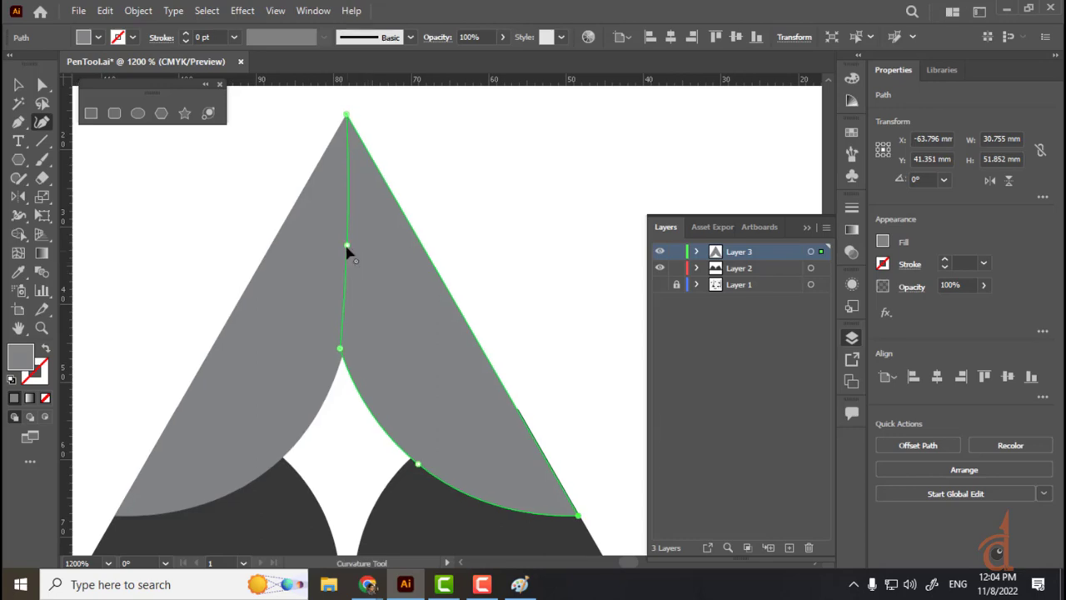
- Delete the middle anchor point from the right grey shape's inner edge, then deselect the artwork
key("Delete")
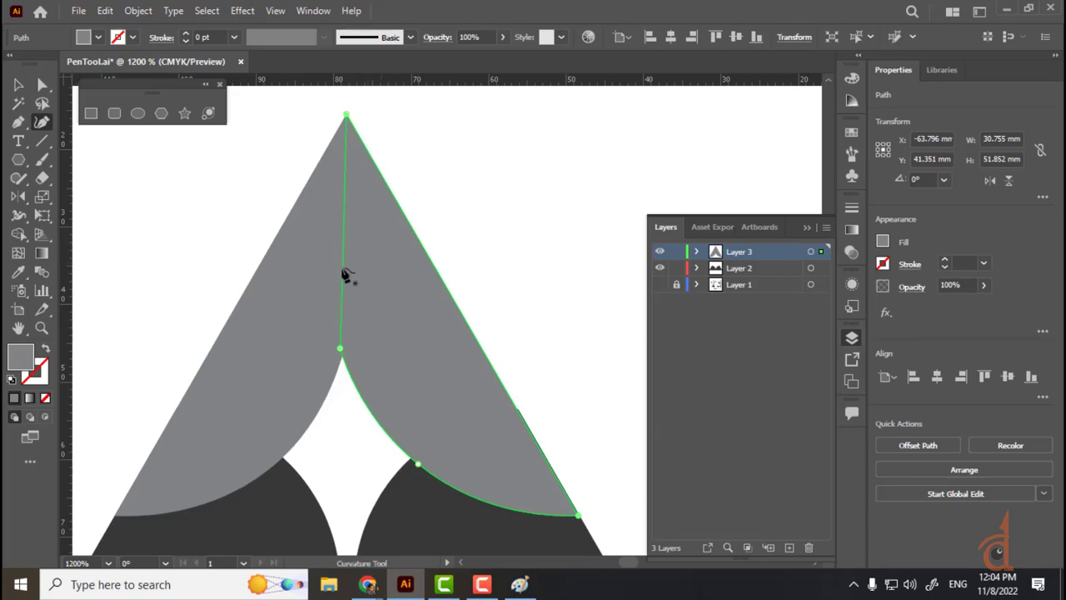
key("v")
left_click(586, 219)
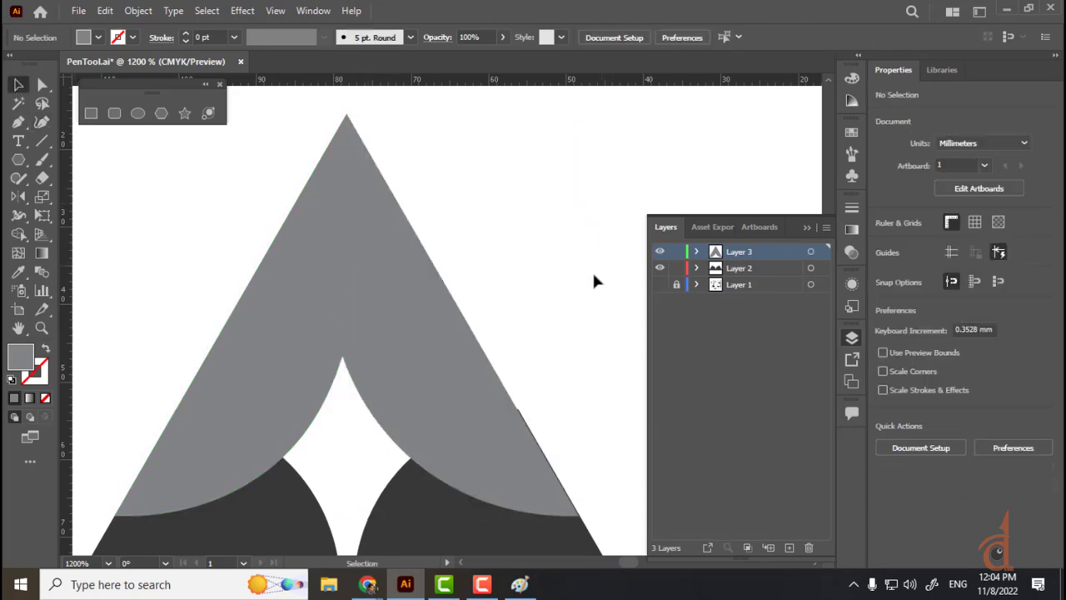
left_click_drag(594, 282, 620, 161)
key("ctrl+minus")
key("ctrl+minus")
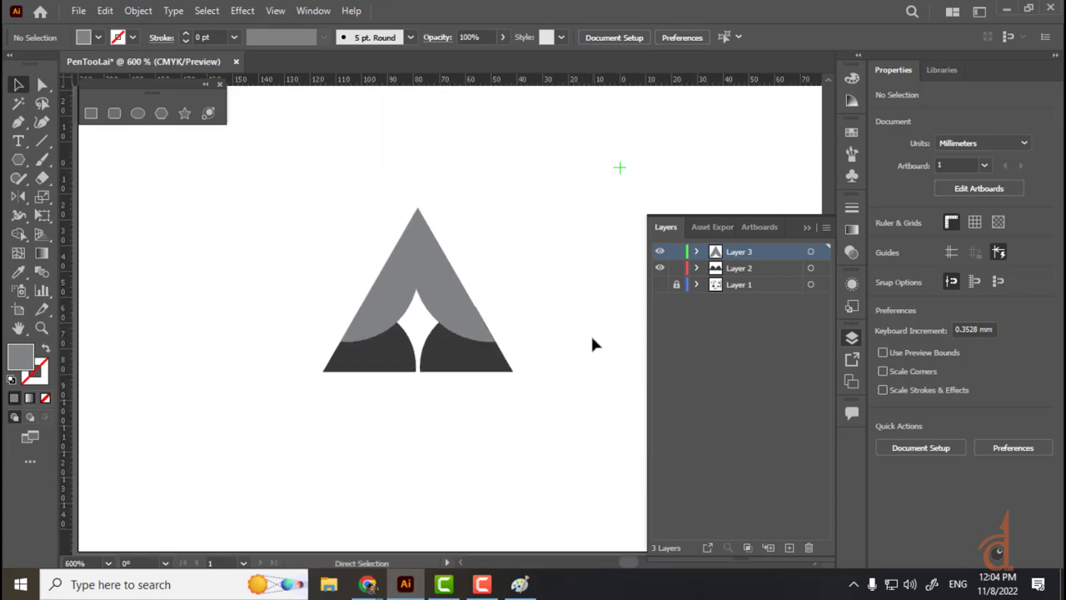
- Show the Layer 1 sketches again and add a new layer for tracing concept B with the Curvature tool
left_click(660, 284)
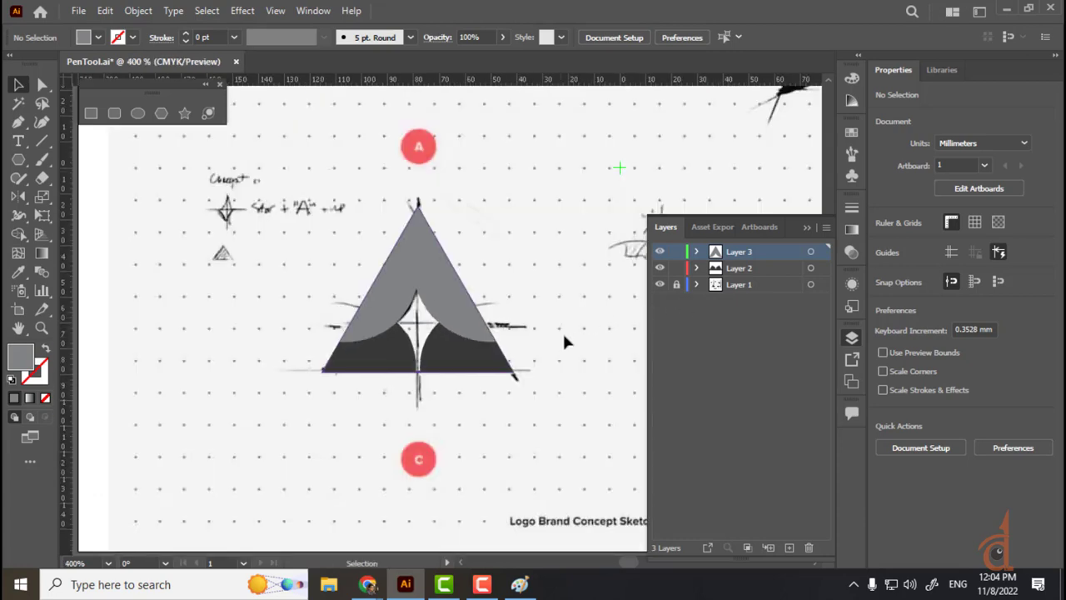
mouse_move(554, 318)
left_mouse_down()
mouse_move(352, 335)
mouse_move(188, 319)
mouse_move(141, 298)
left_mouse_up()
mouse_move(419, 227)
left_mouse_down()
mouse_move(354, 450)
mouse_move(441, 219)
left_mouse_up()
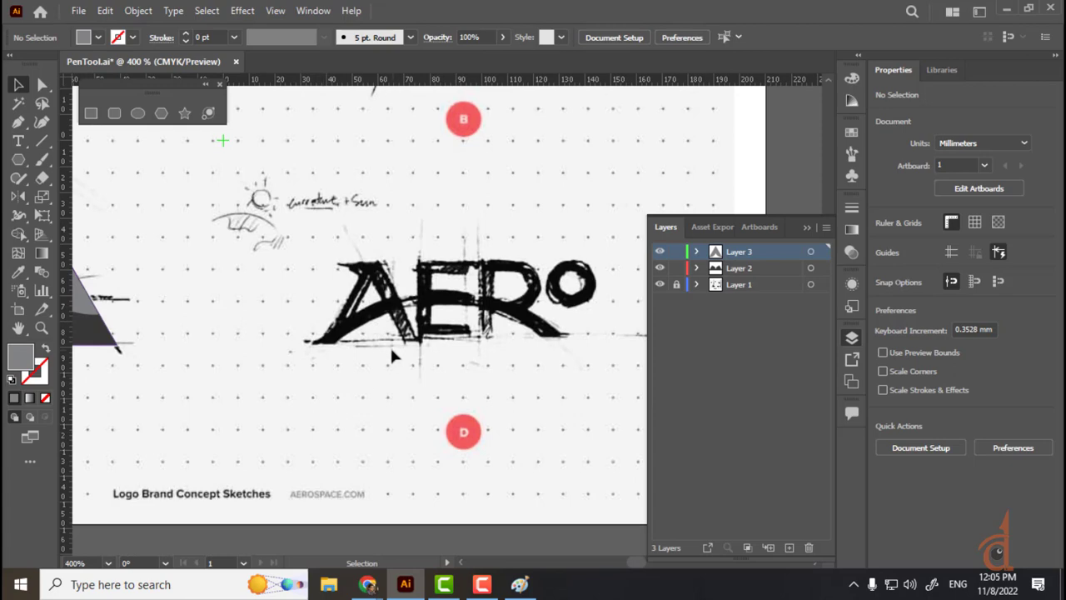
left_click_drag(405, 157, 461, 461)
mouse_move(265, 310)
left_mouse_down()
mouse_move(526, 291)
mouse_move(174, 299)
left_mouse_up()
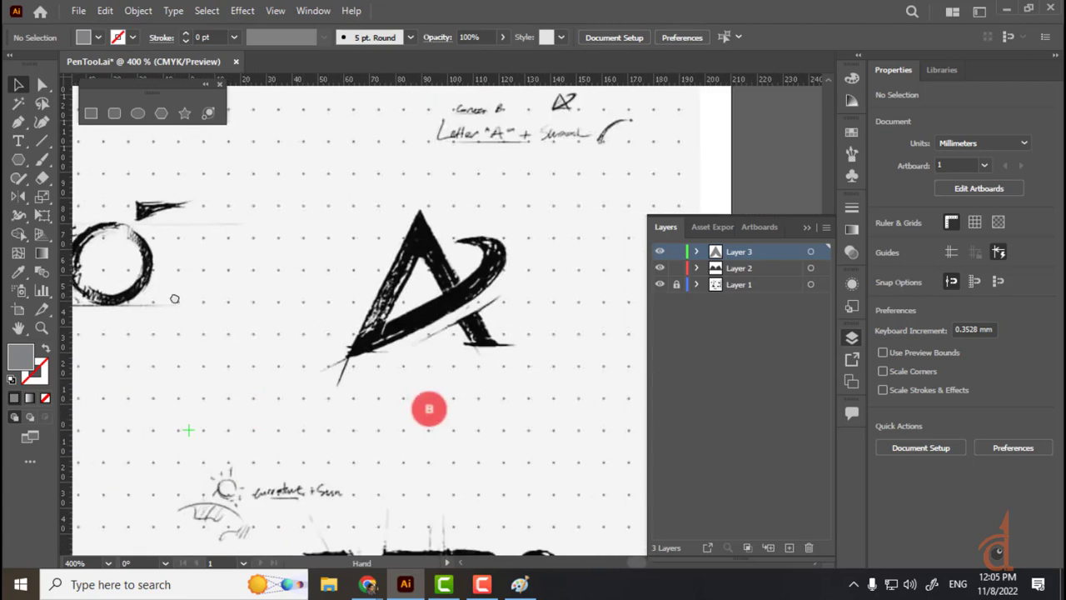
left_click(41, 121)
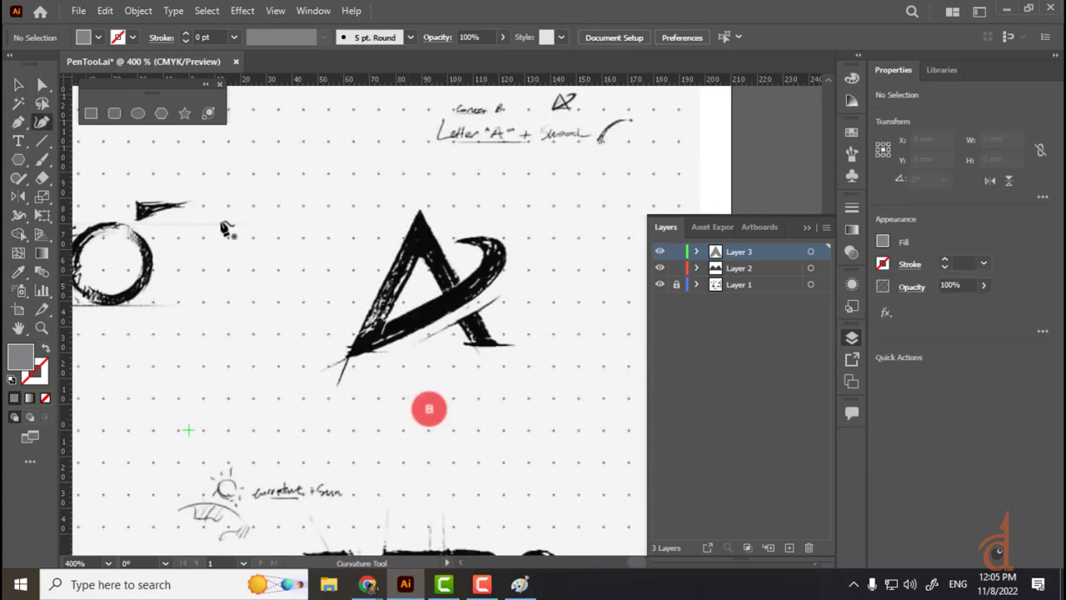
key("ctrl+plus")
key("ctrl+plus")
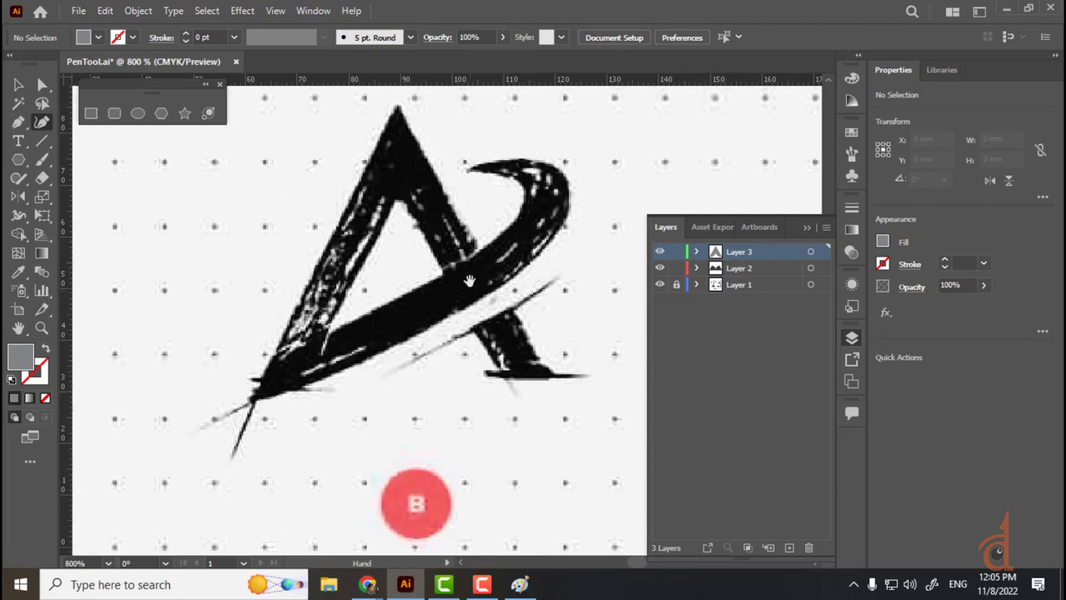
left_click_drag(470, 281, 411, 344)
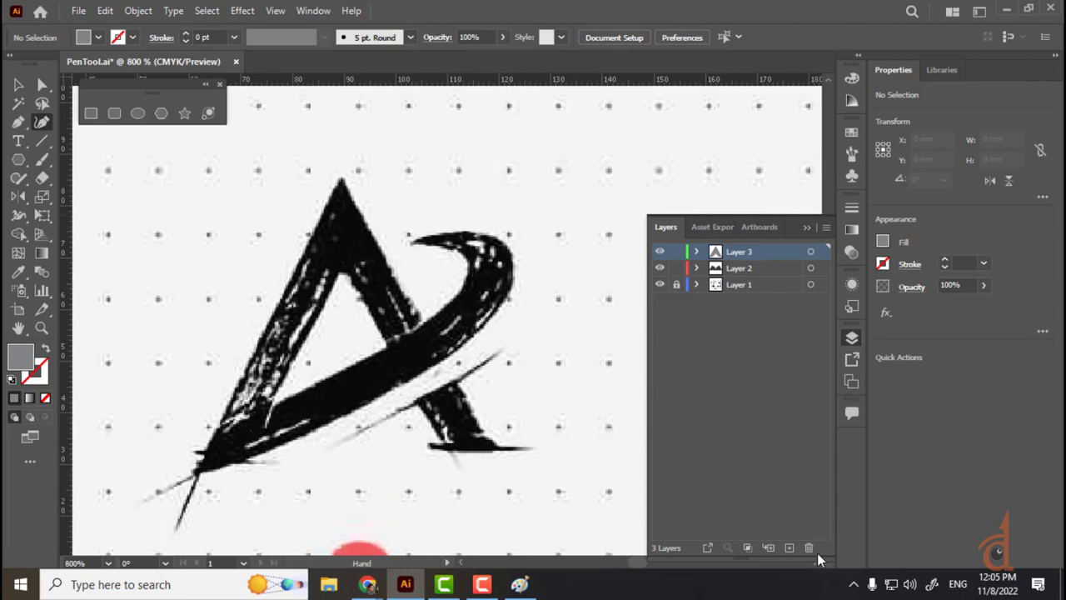
left_click(790, 548)
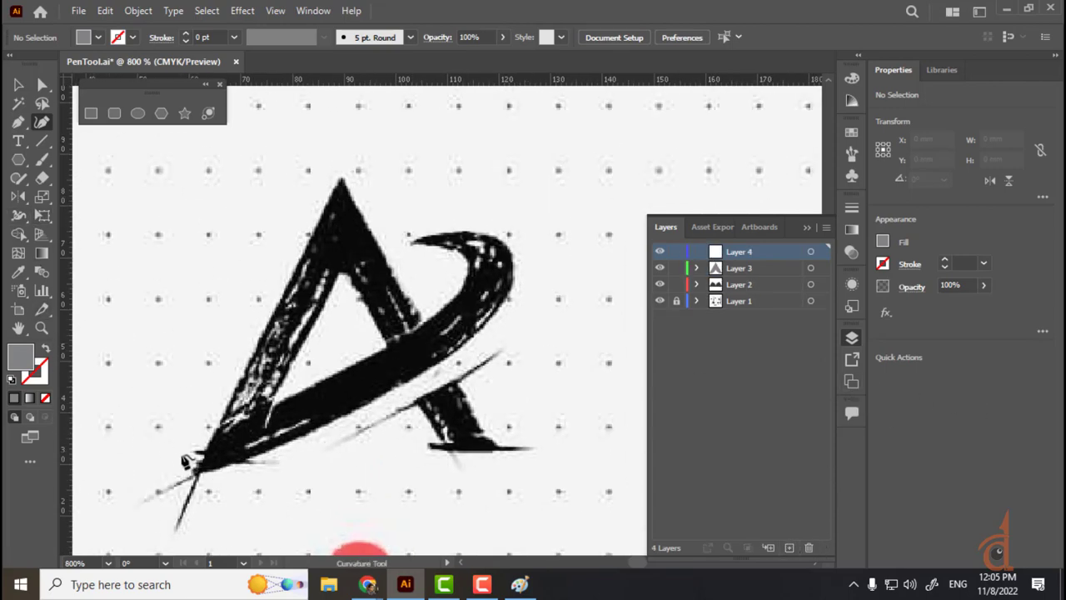
- Trace the A's straight outer edges from the left foot over the apex to the right foot, about 57.8 × 57.3 mm
left_click(195, 475)
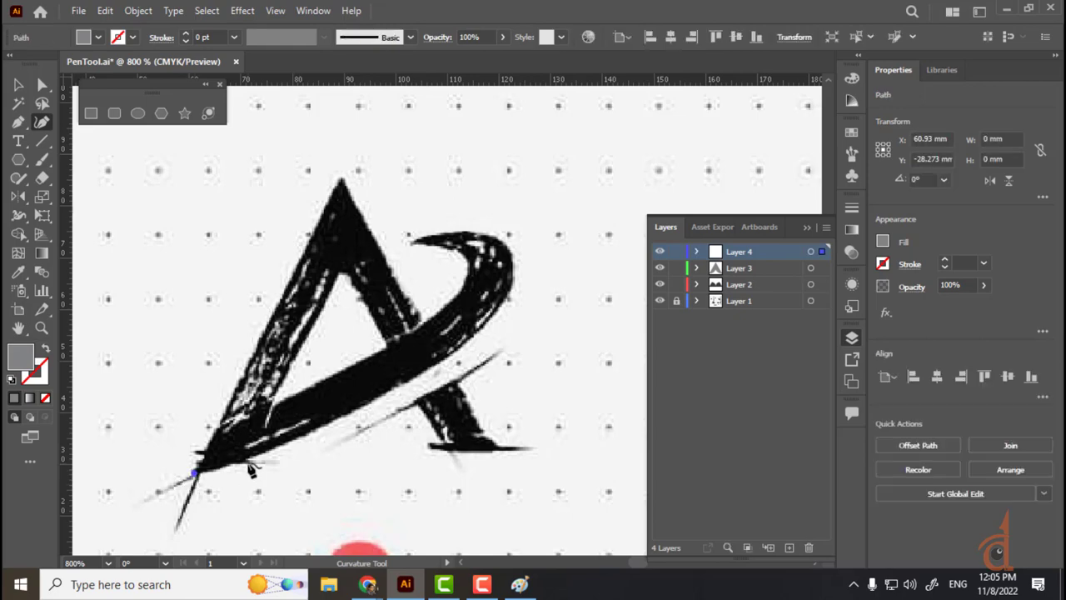
left_click(341, 178)
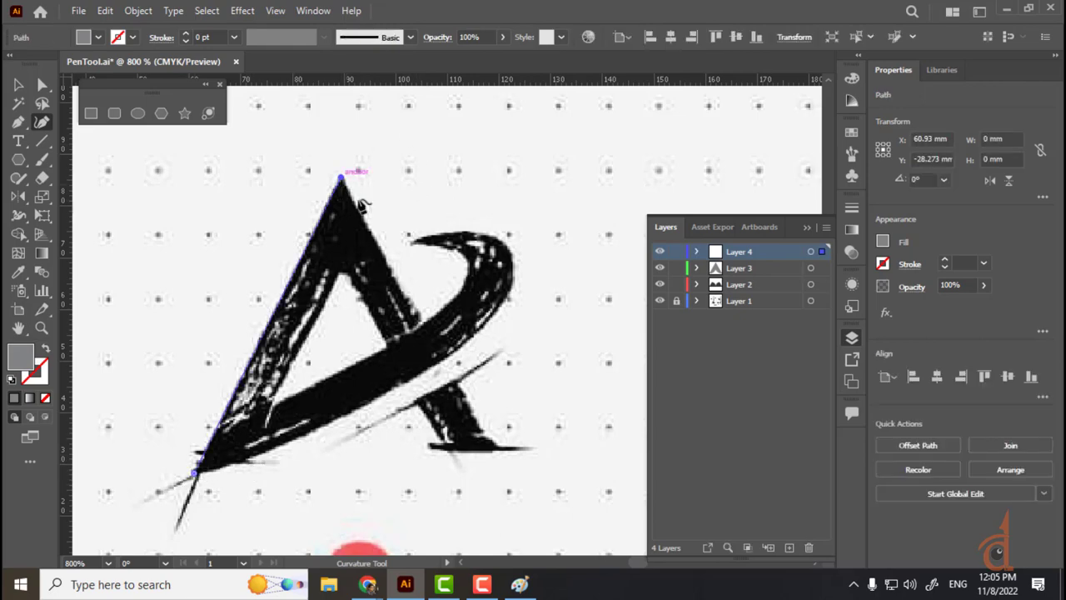
left_click(493, 447)
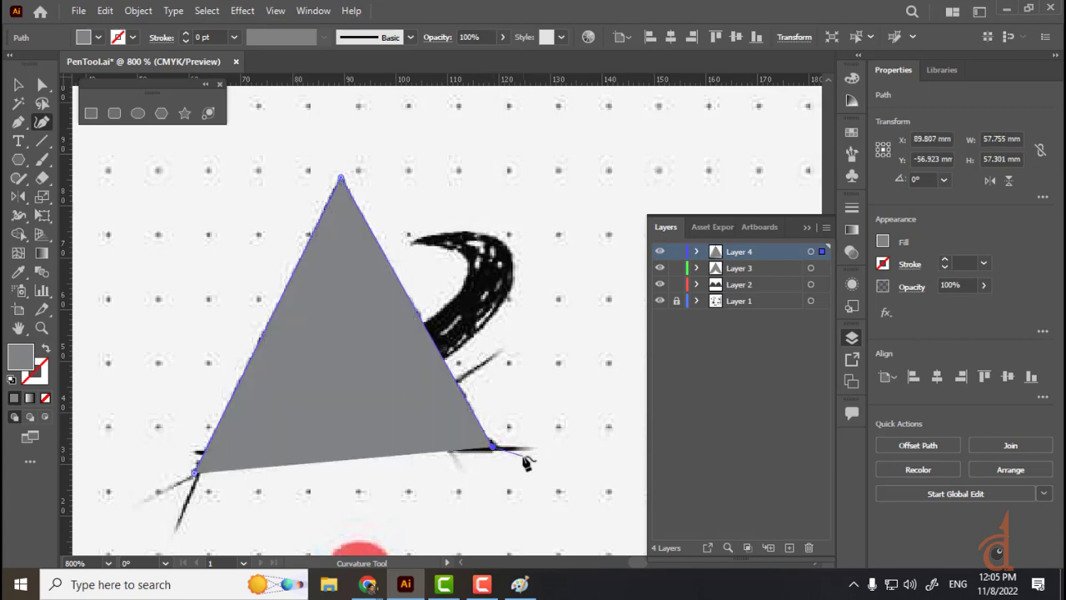
- Remove the fill from the A path and give it a 2 pt stroke
left_click(98, 38)
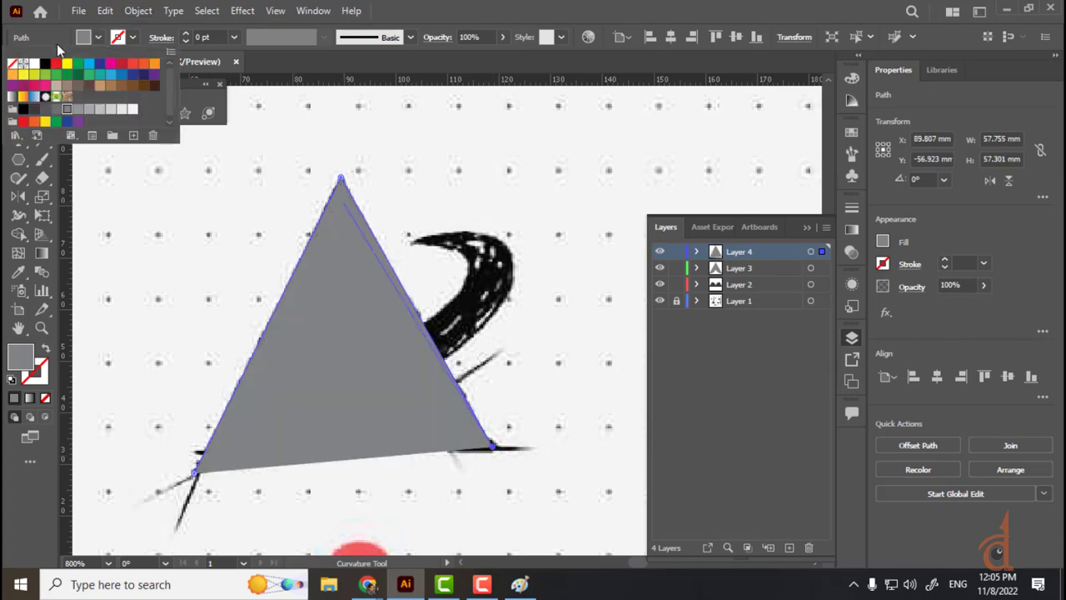
left_click(13, 64)
left_click(185, 33)
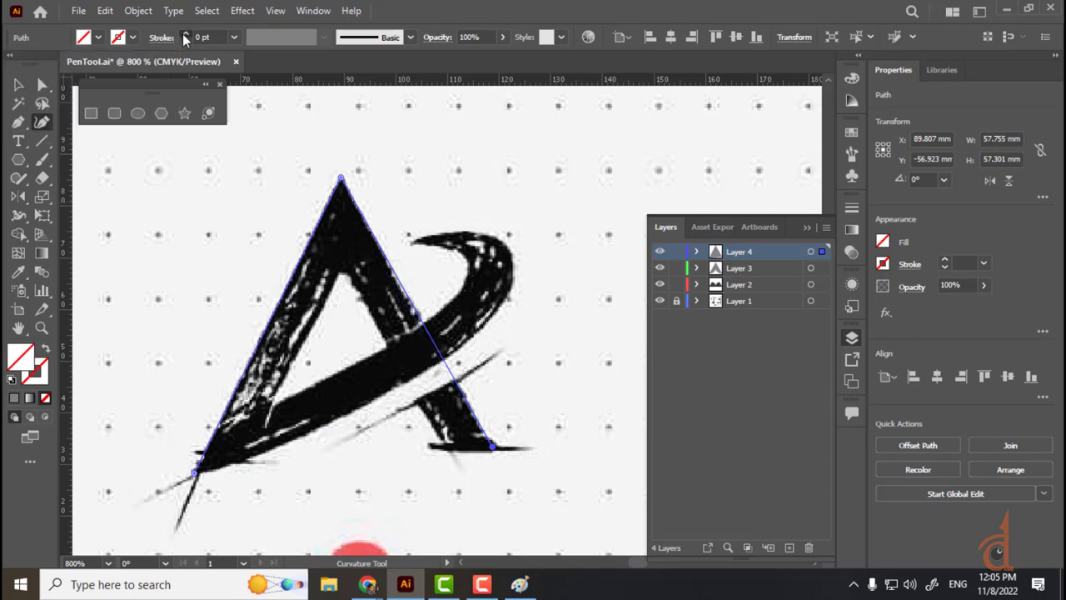
left_click(185, 34)
left_click(185, 33)
left_click(185, 34)
left_click(185, 34)
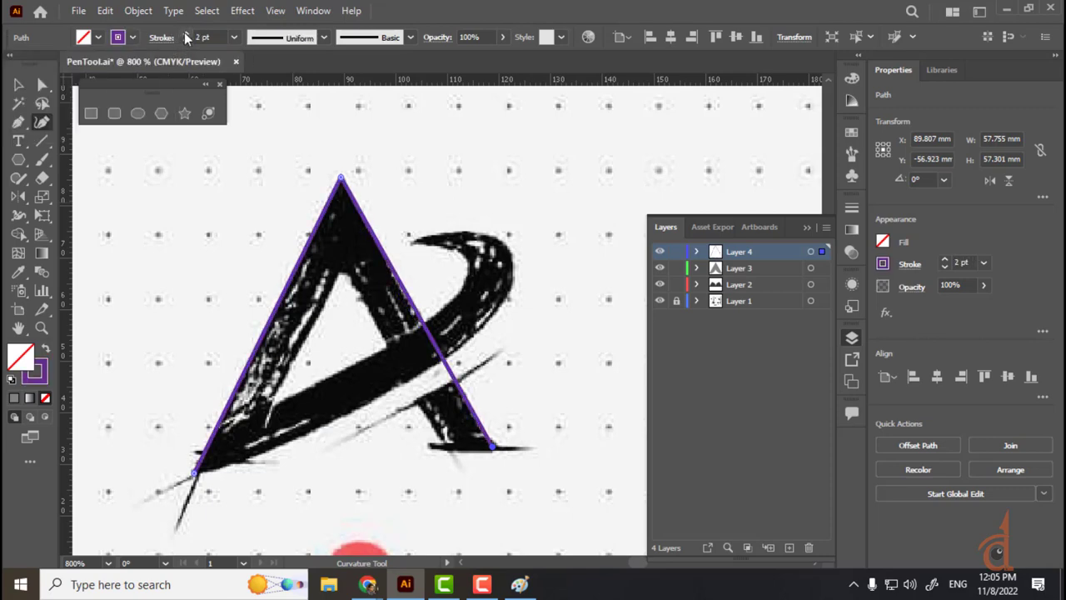
- Trace the A's right foot and inner edges with straight segments, closing the outline at the lower-left tip as a corner point
left_click(447, 449)
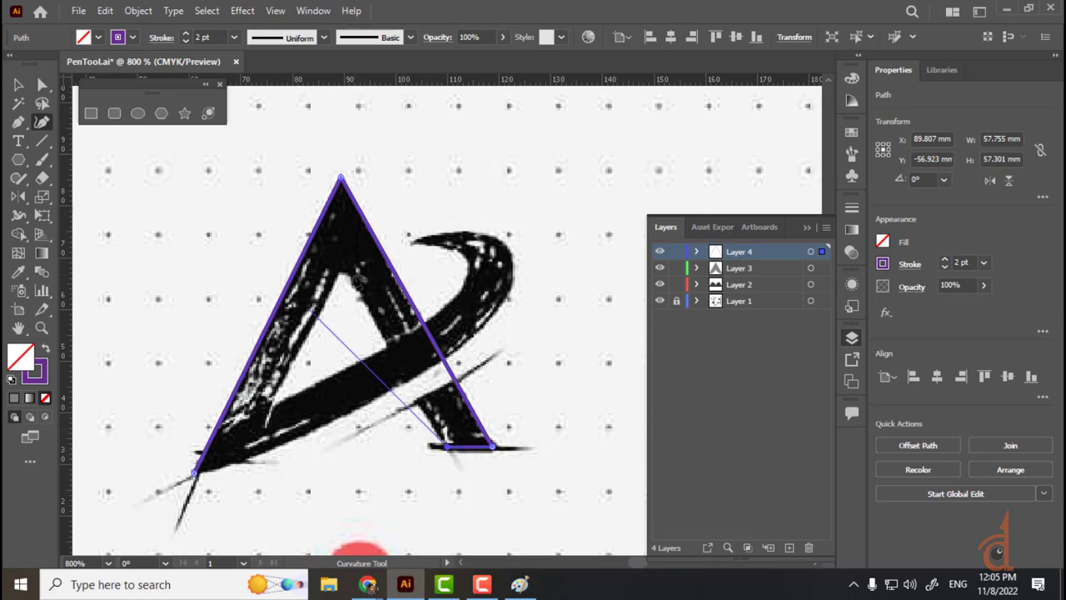
left_click(351, 273)
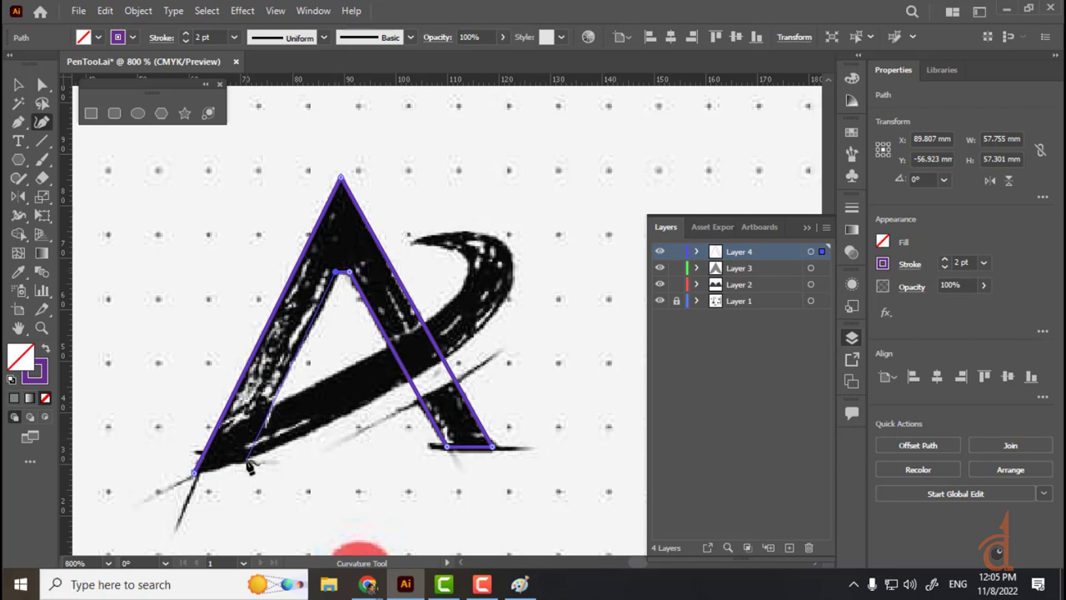
left_click(246, 461)
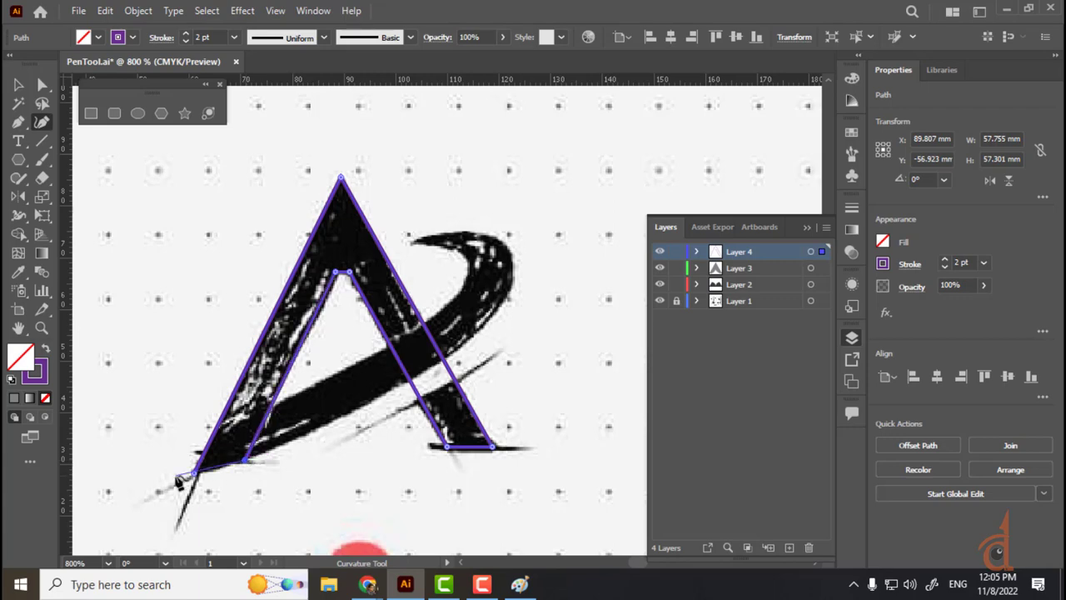
left_click(195, 472)
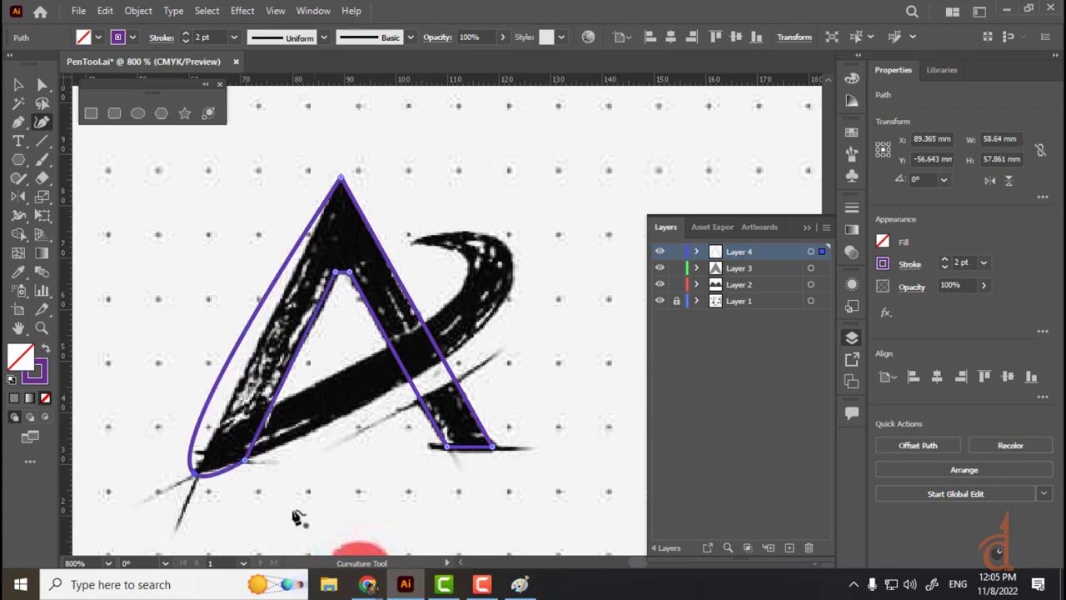
double_click(196, 473)
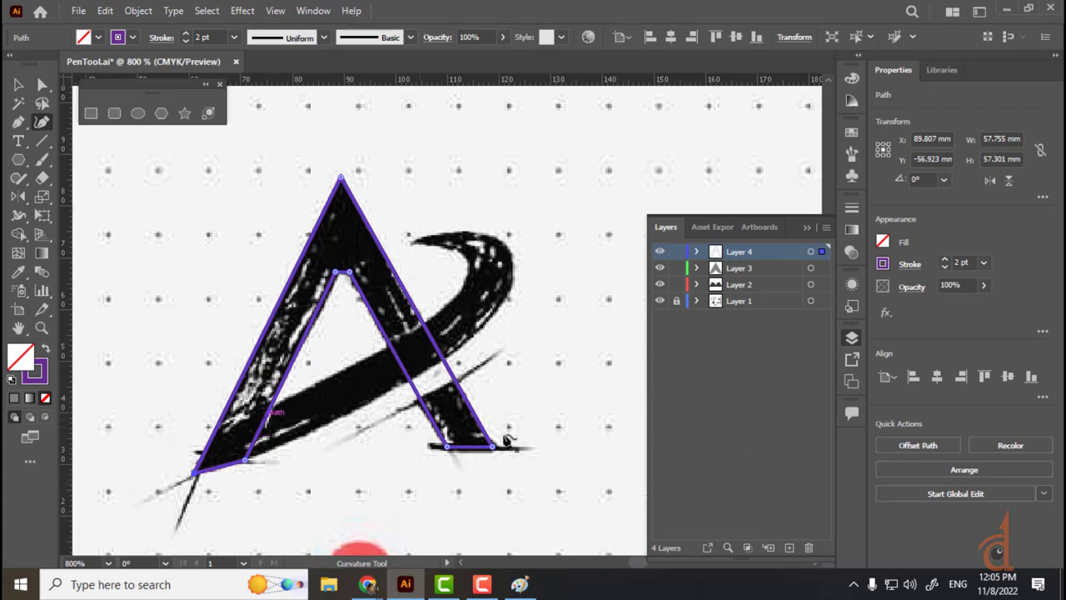
- Start a new Curvature path along the swoosh's inner edge, from the A's left leg across the crossbar and up to the tip
left_click(43, 131)
left_click(244, 418)
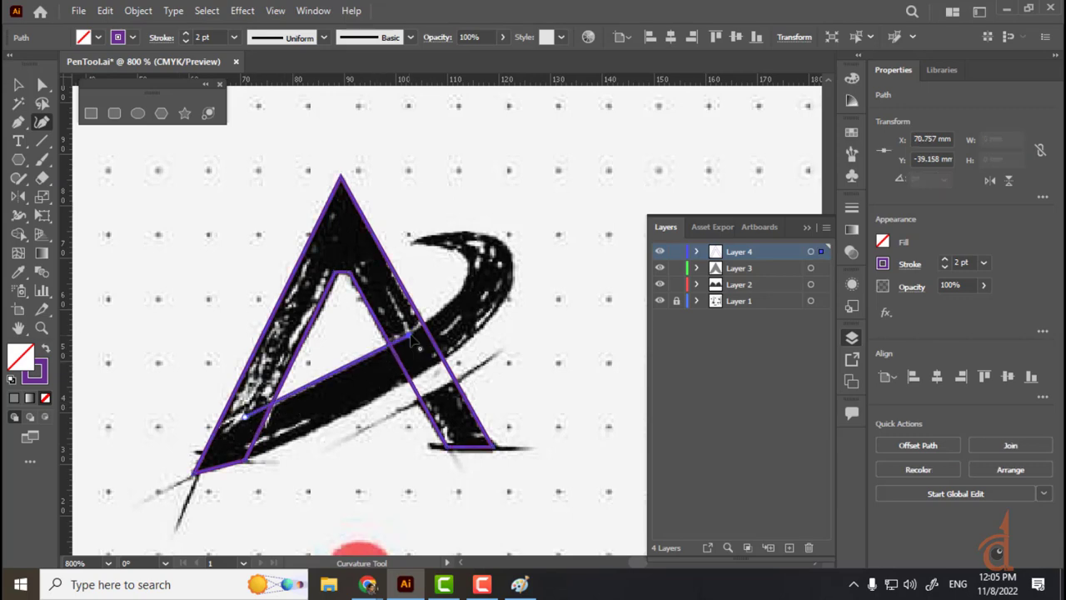
left_click(408, 335)
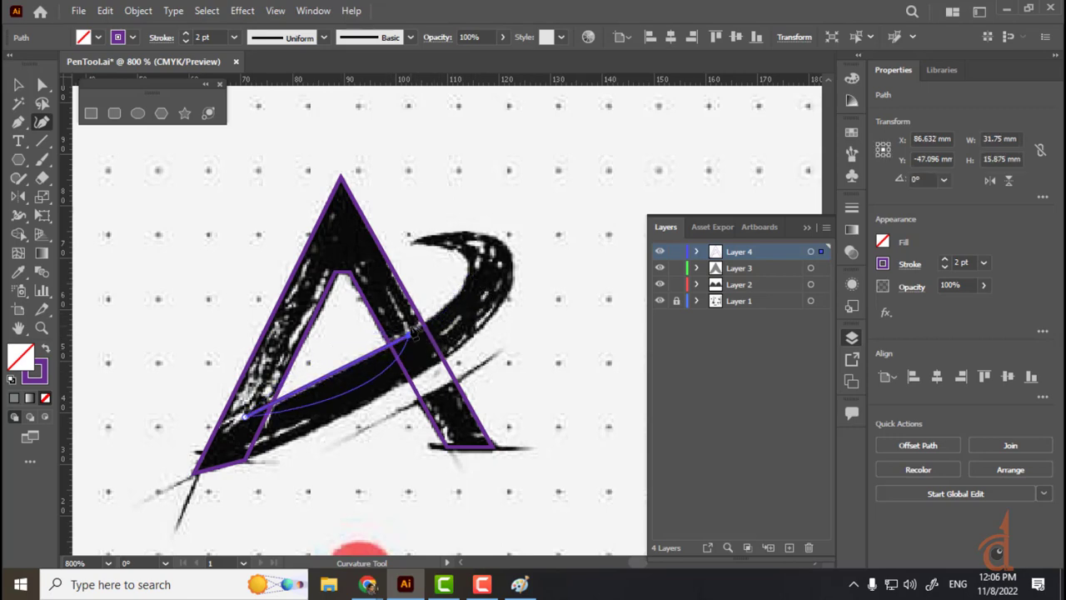
left_click(413, 243)
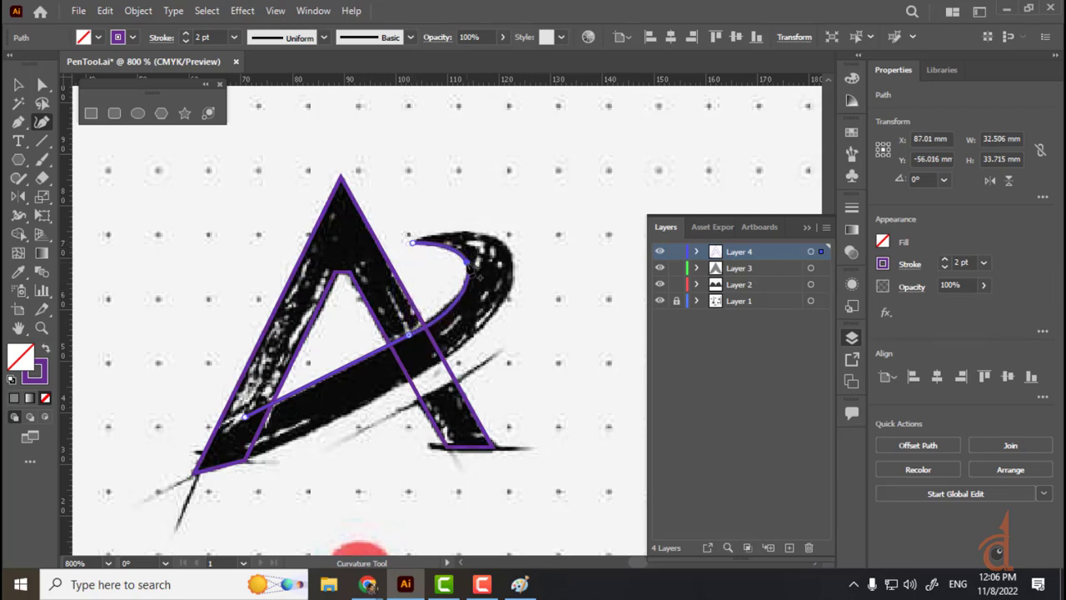
left_click_drag(468, 263, 468, 263)
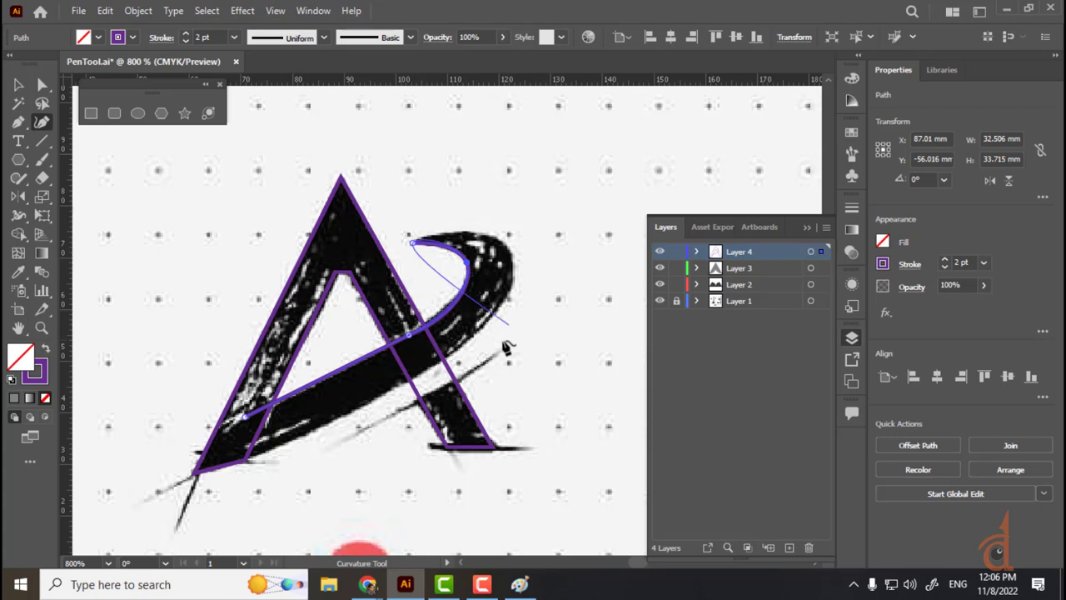
- Continue the path from the swoosh's tip around its outer curve down to the A's right leg
left_click(413, 243)
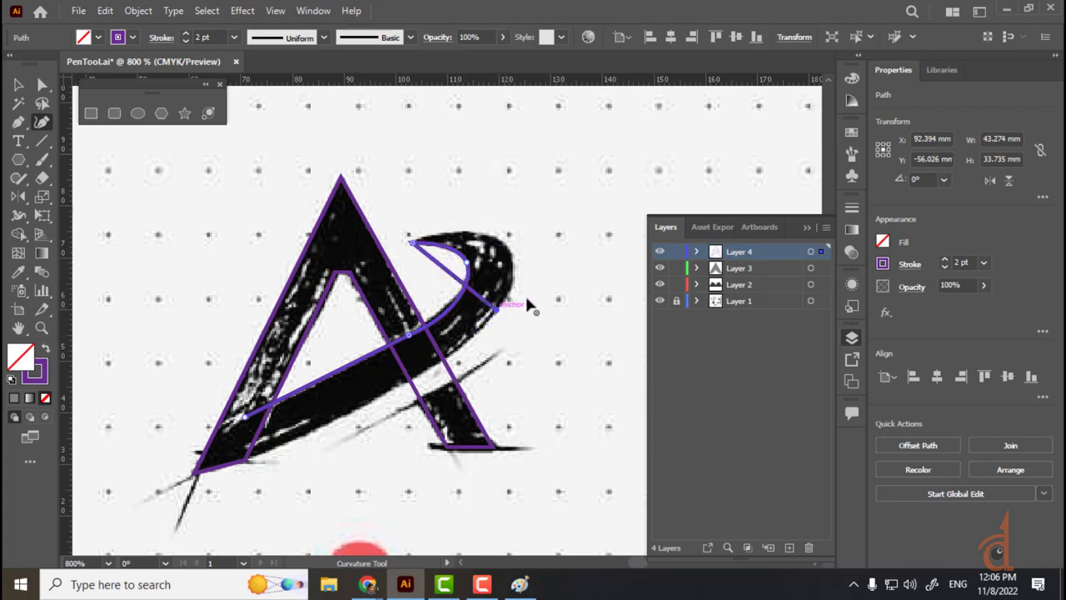
left_click(509, 258)
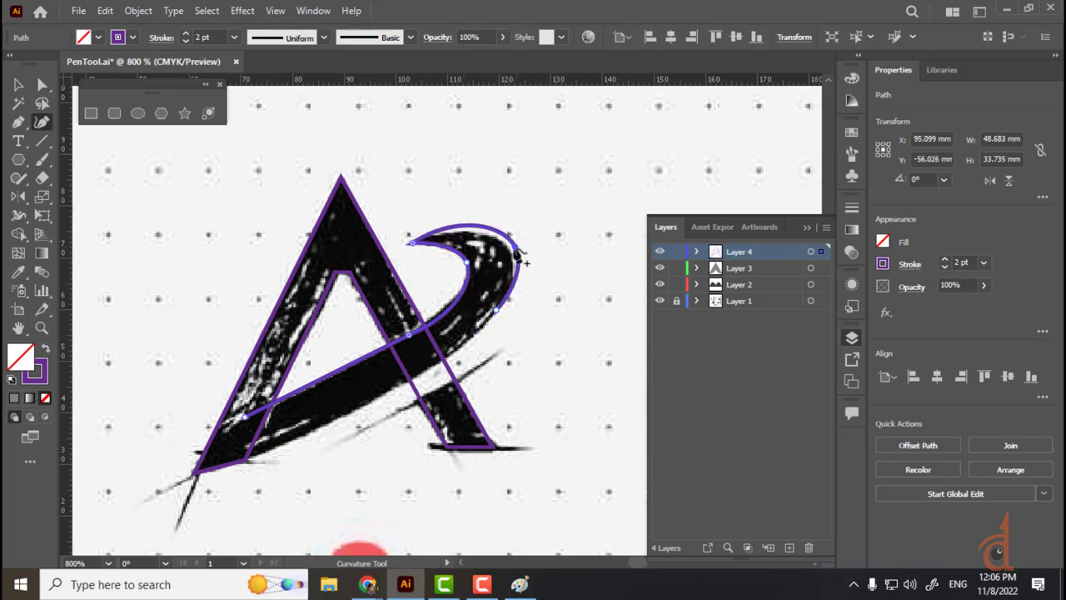
left_click(498, 311)
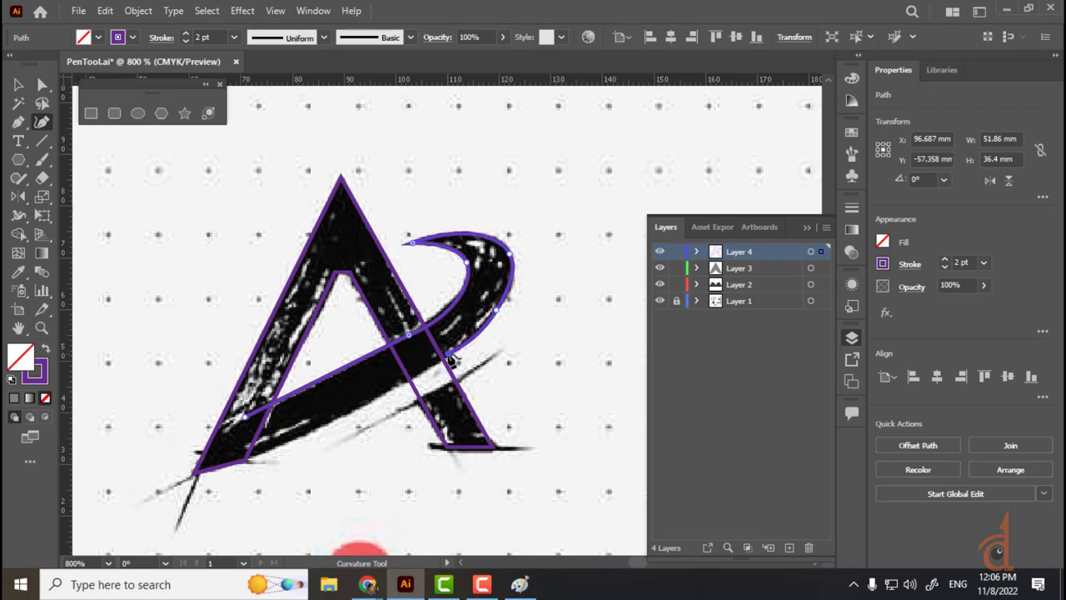
left_click(450, 354)
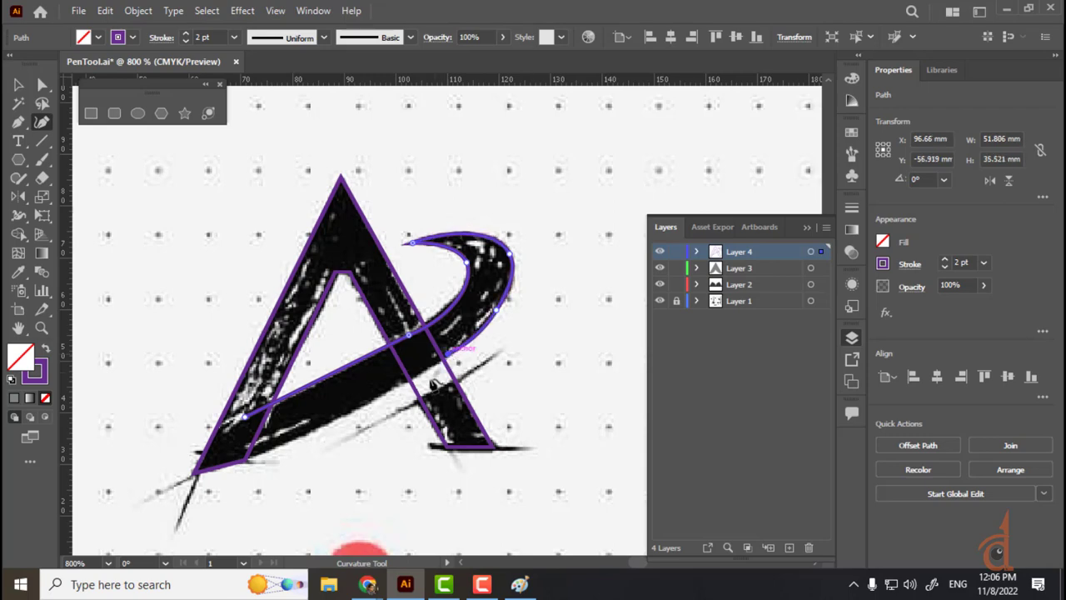
- Close the swoosh inside the A's left foot and bow its lower edge to the sketch, about 54.3 × 44.5 mm overall
left_click(233, 451)
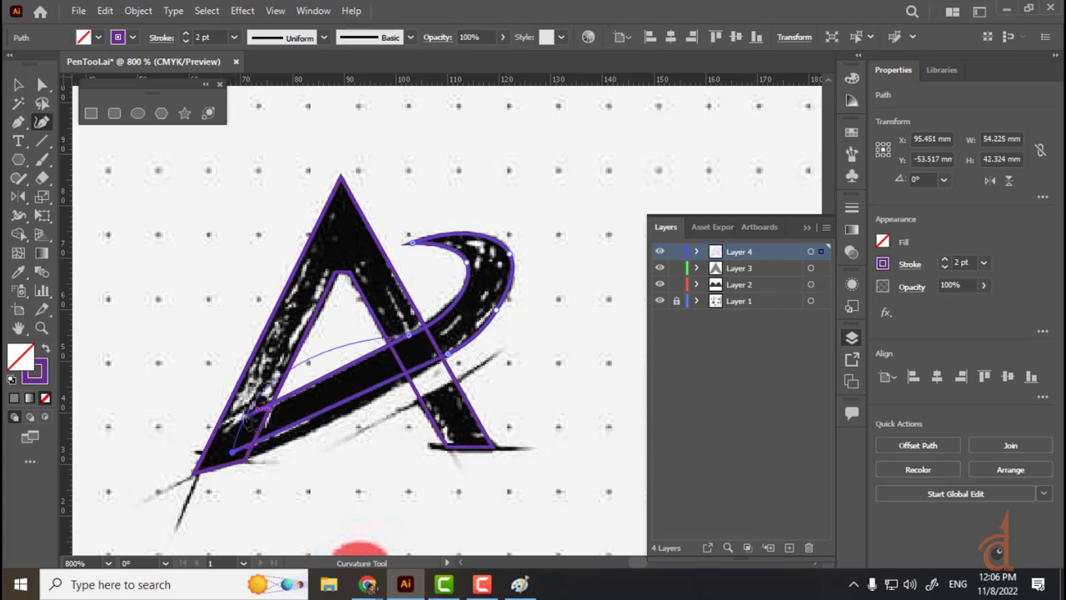
left_click(247, 418)
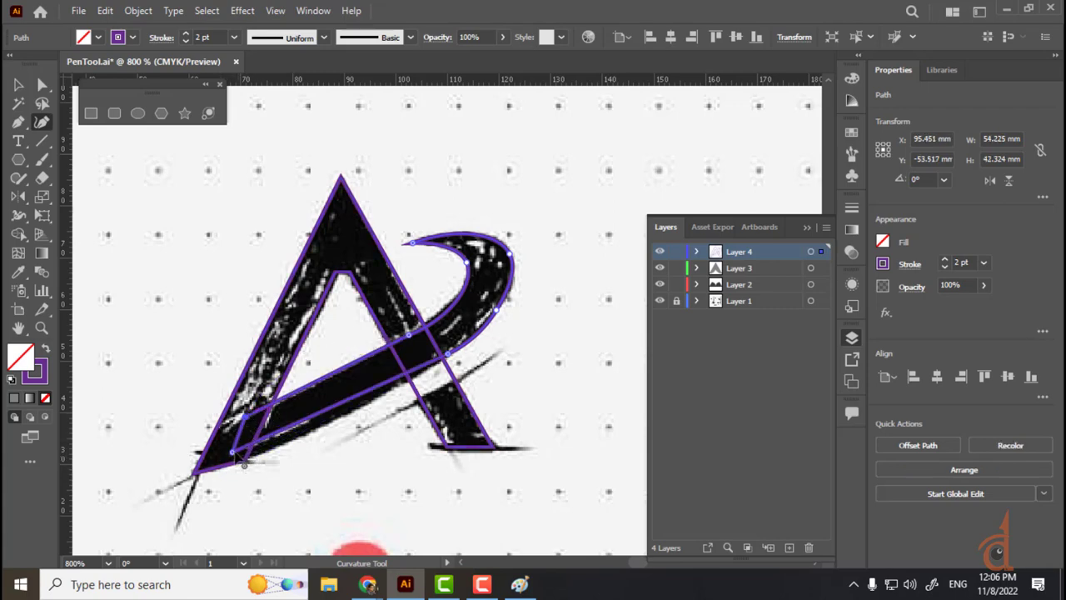
left_click_drag(233, 453, 235, 465)
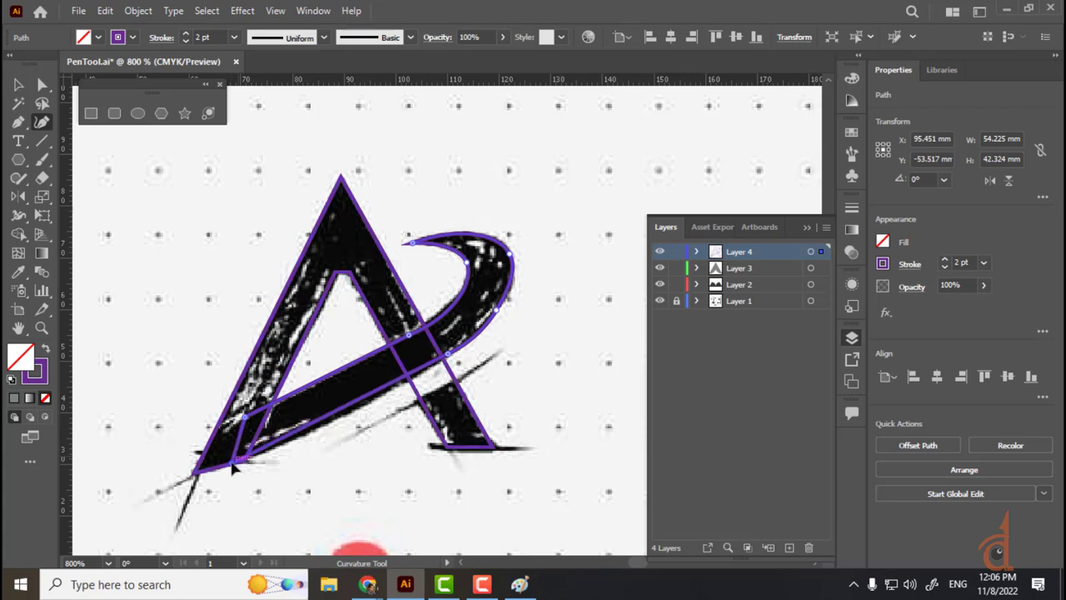
left_click(347, 412)
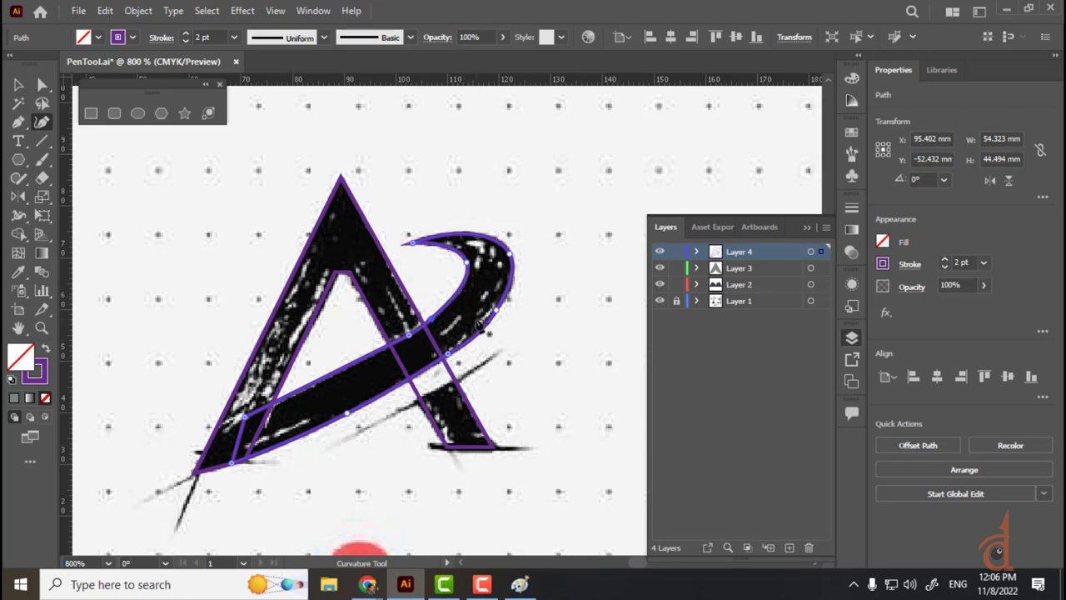
- Select both the A and swoosh outlines and fill them with brown
left_click(17, 85)
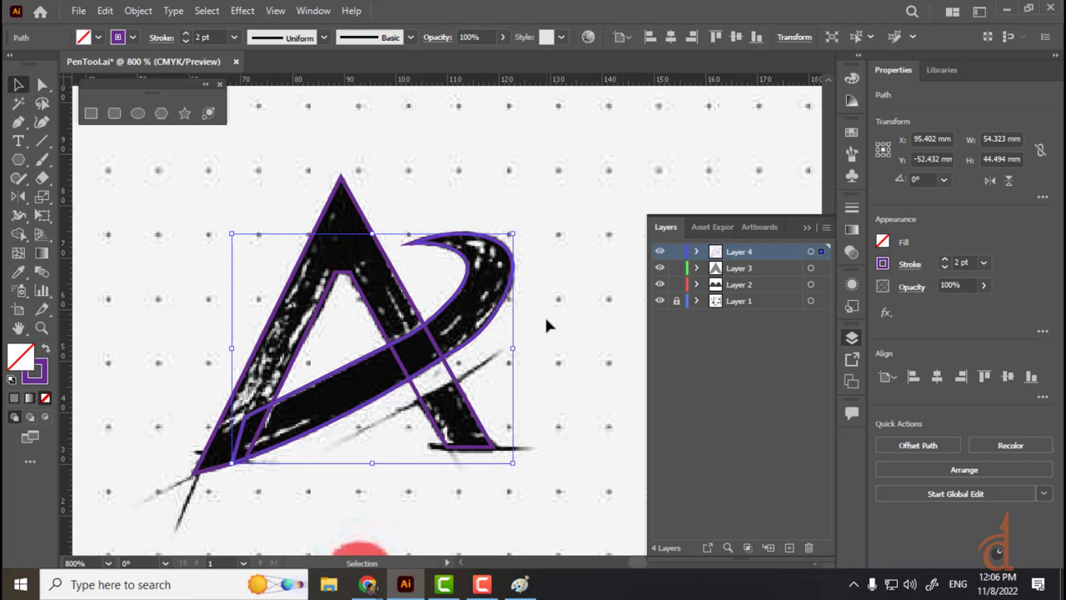
left_click(569, 271)
left_click_drag(579, 206, 311, 368)
left_click(93, 38)
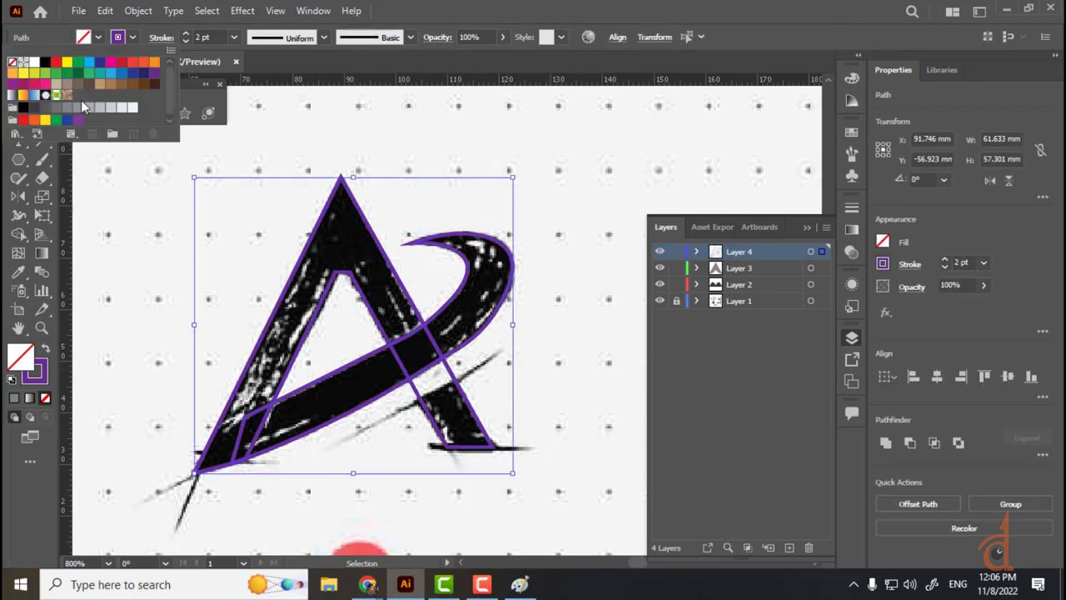
left_click(121, 83)
left_click(559, 144)
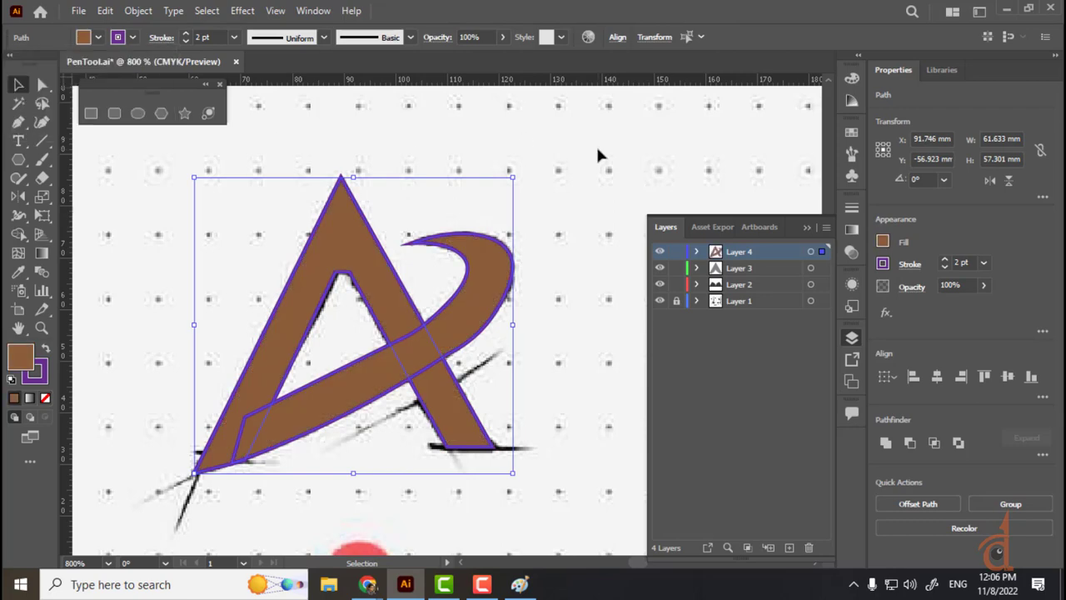
left_click(595, 144)
- Remove the stroke from the swoosh shape
left_click(515, 300)
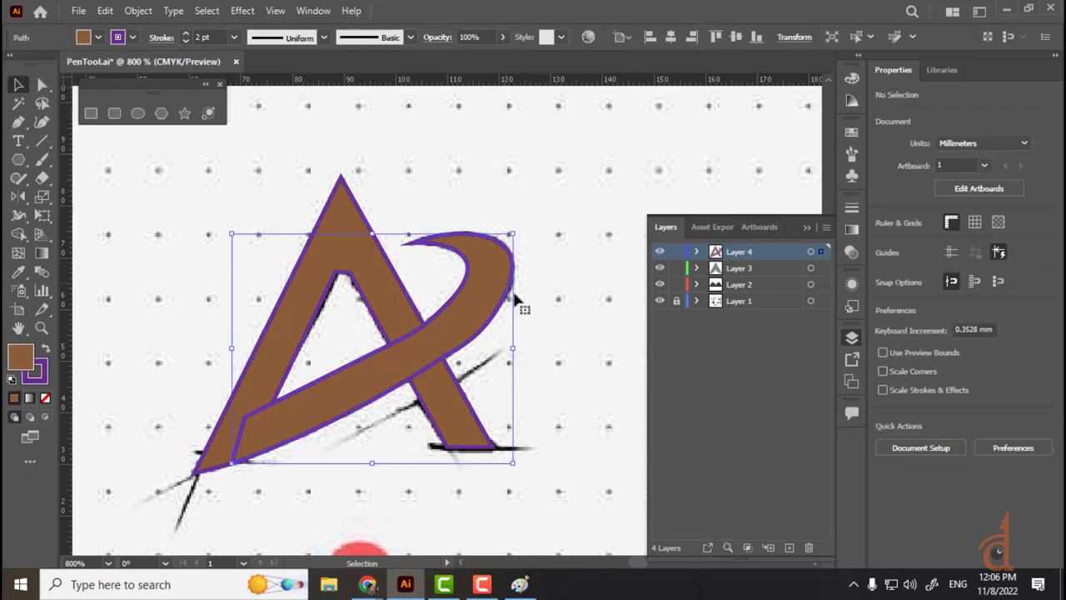
left_click(188, 42)
left_click(188, 41)
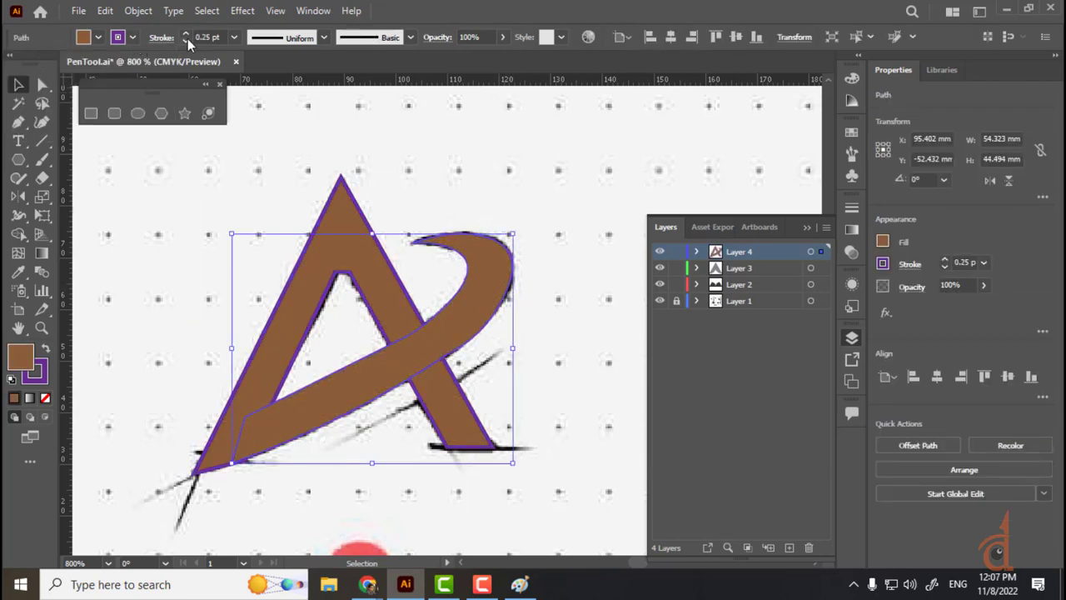
left_click(188, 41)
left_click(396, 214)
- Remove the stroke from the A shape and hide the sketch on Layer 1
left_click(317, 215)
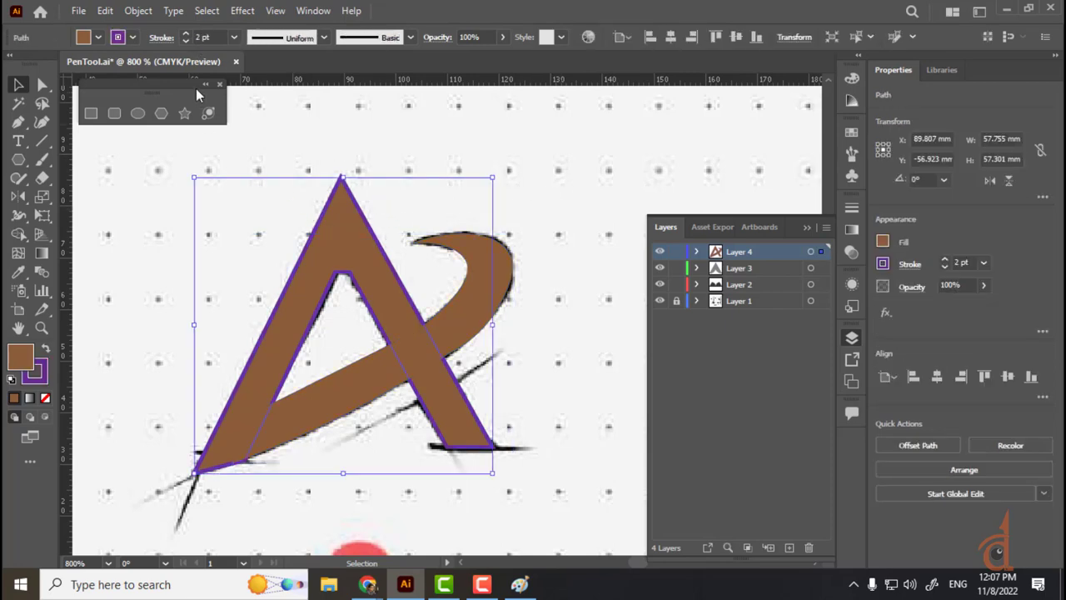
left_click(184, 40)
left_click(184, 41)
left_click(184, 41)
left_click(184, 41)
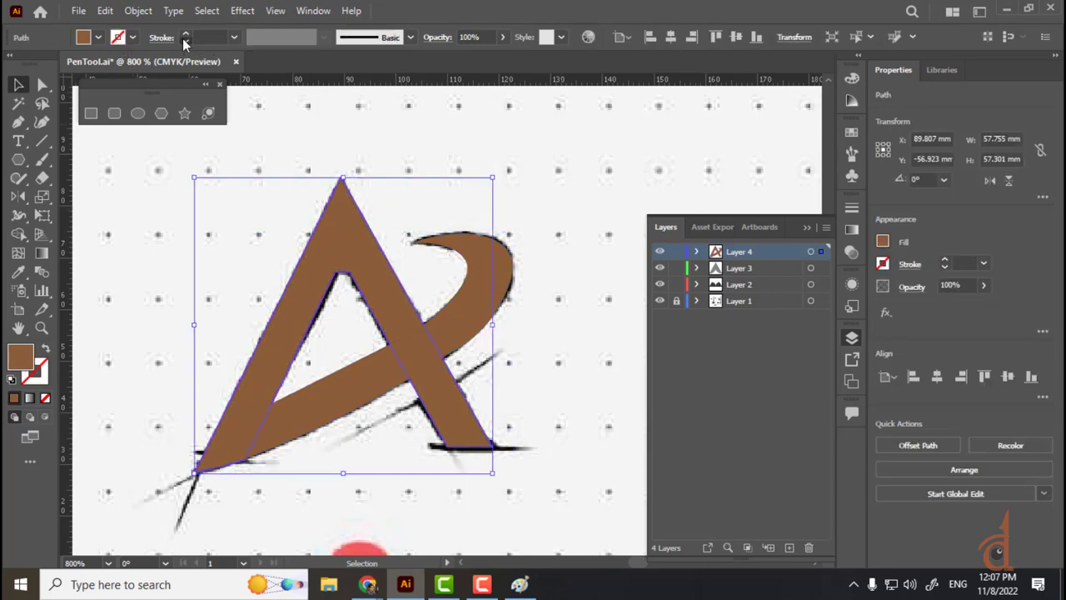
left_click(549, 252)
left_click(508, 275)
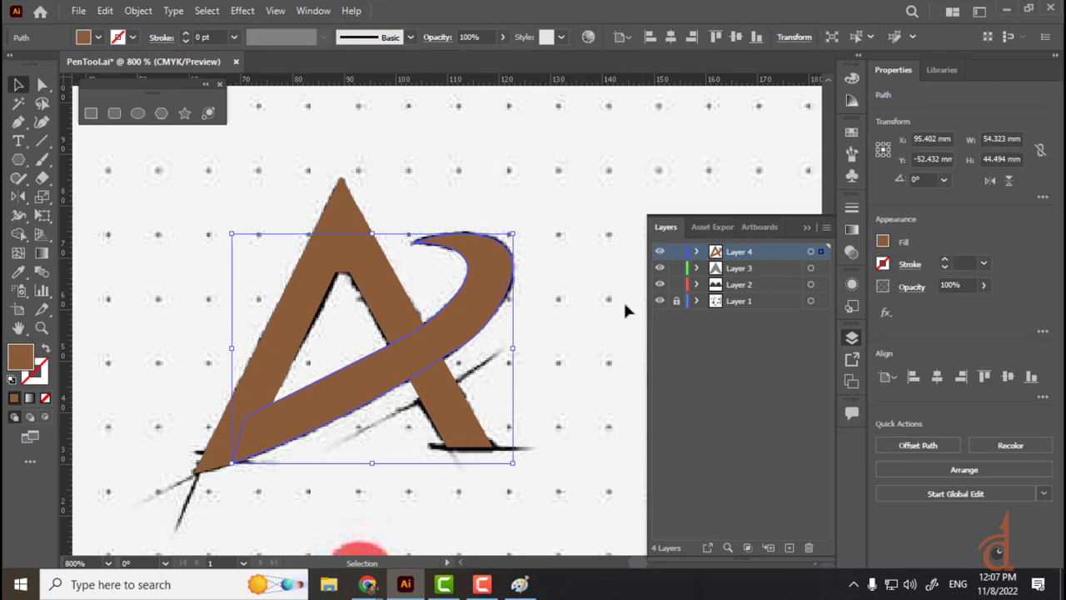
left_click(659, 301)
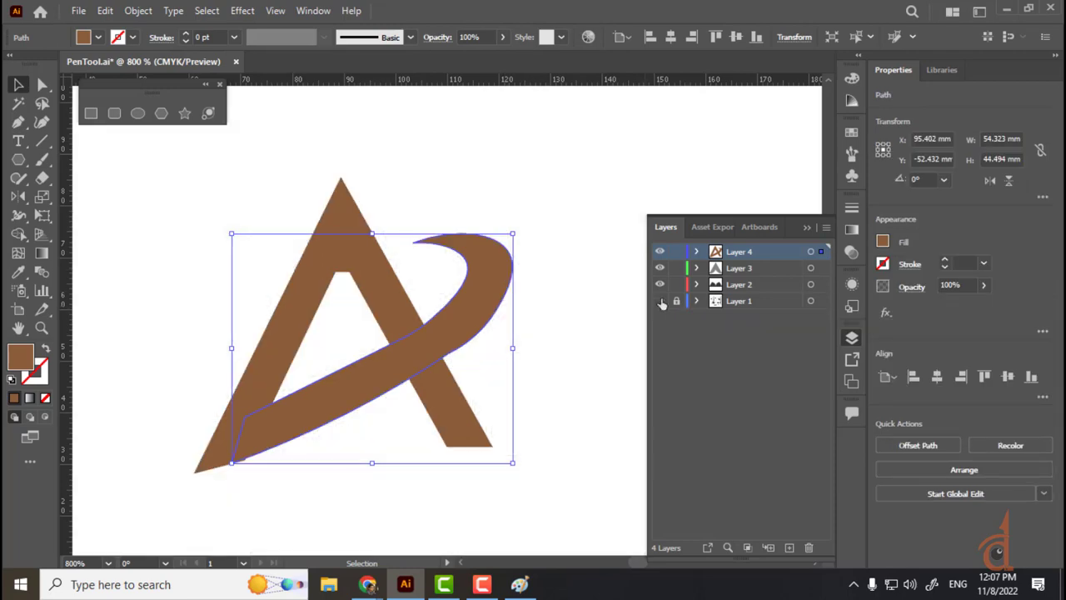
left_click(582, 294)
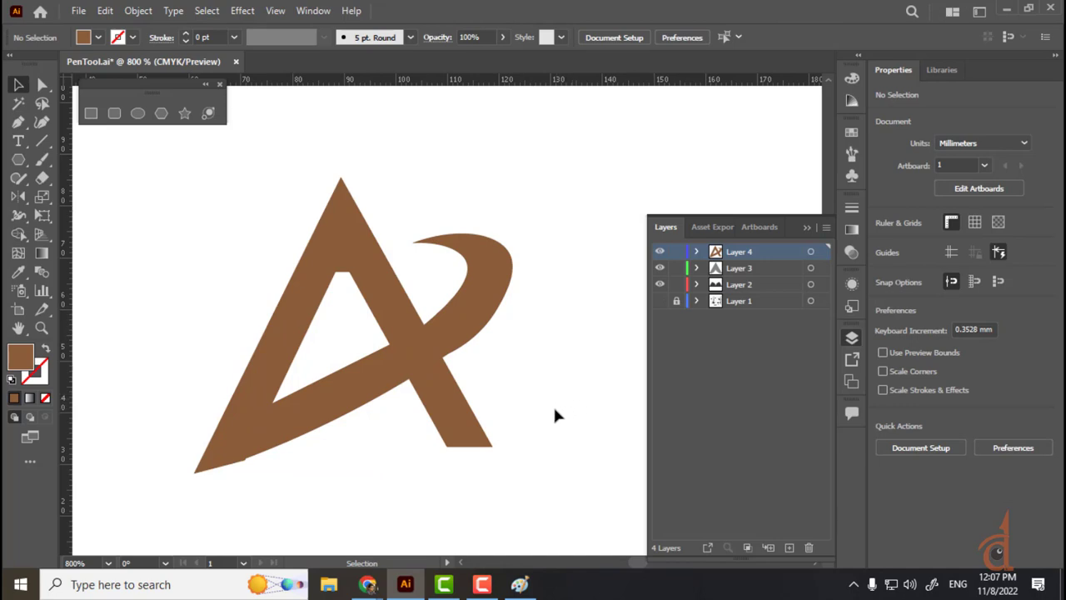
- Refine the swoosh's outer curve at its points beside the A's right leg, making the swoosh about 54.4 × 45.4 mm overall
left_click(485, 330)
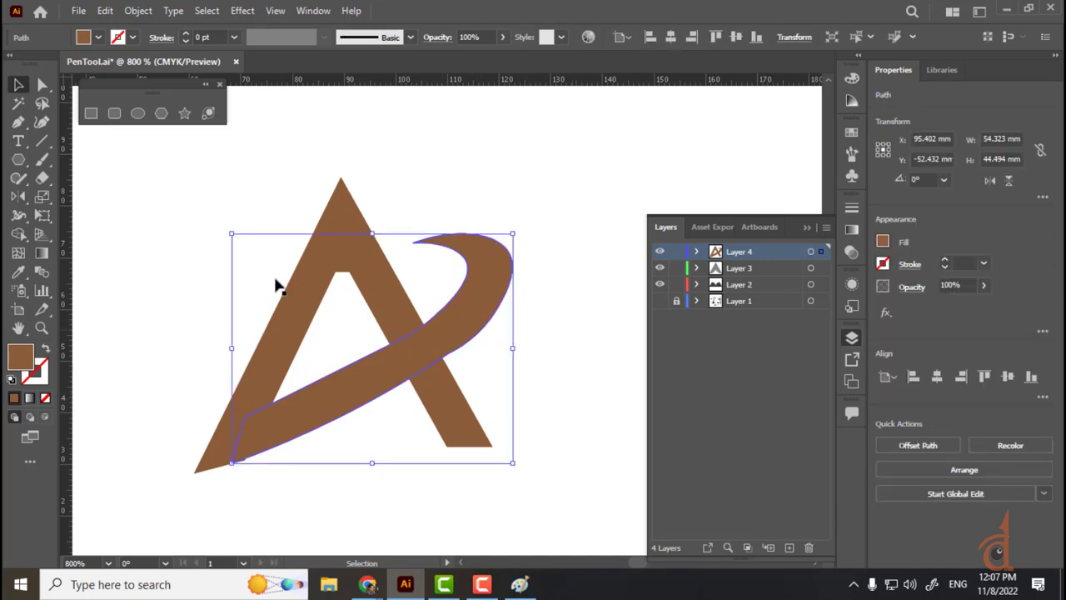
left_click(42, 122)
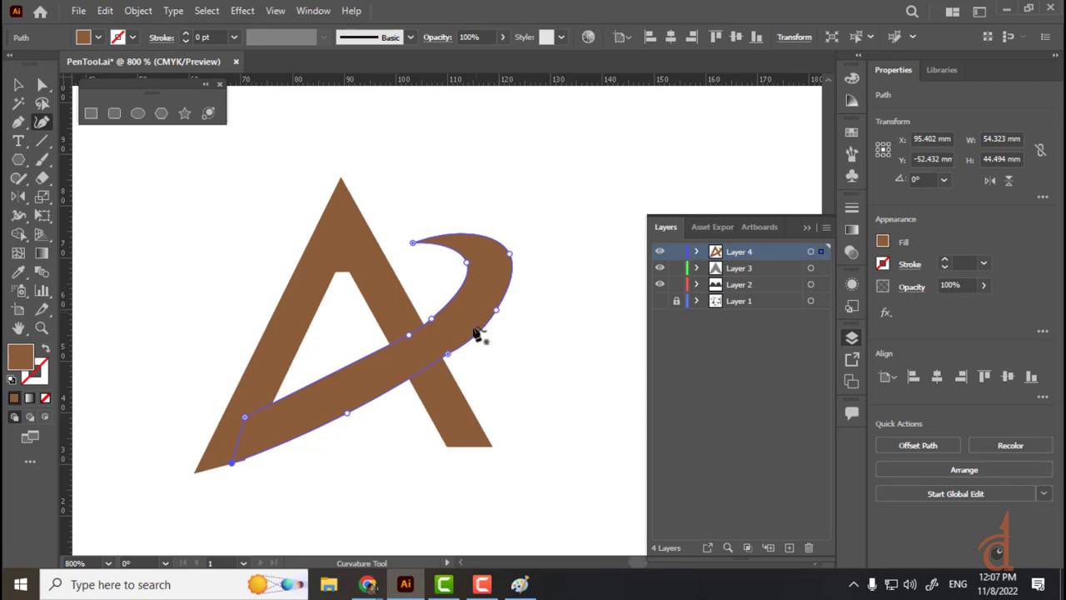
left_click(484, 585)
left_click(448, 354)
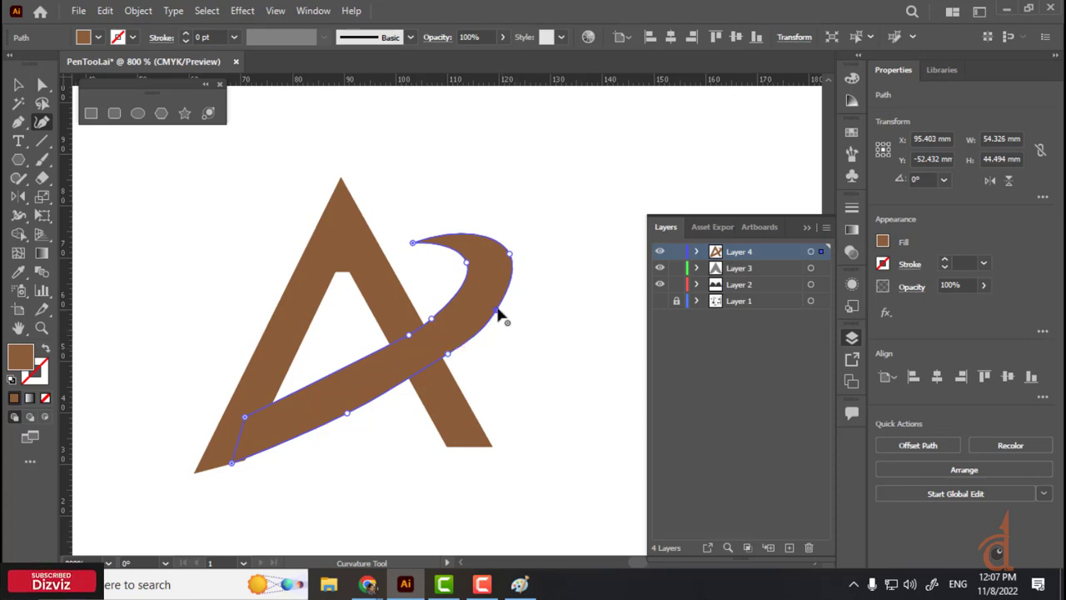
left_click(497, 310)
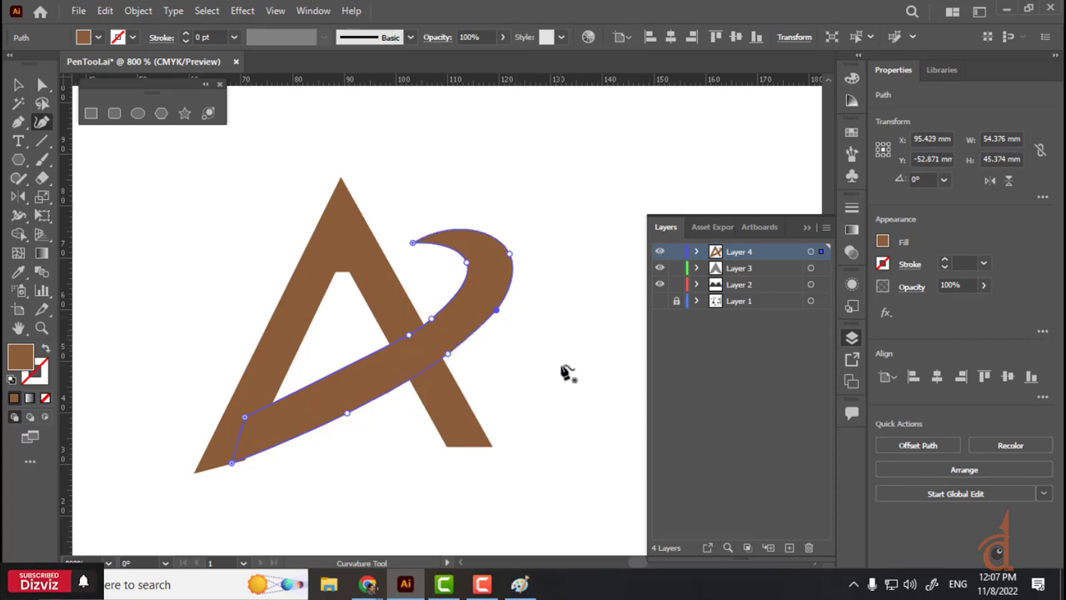
key("v")
left_click(606, 320)
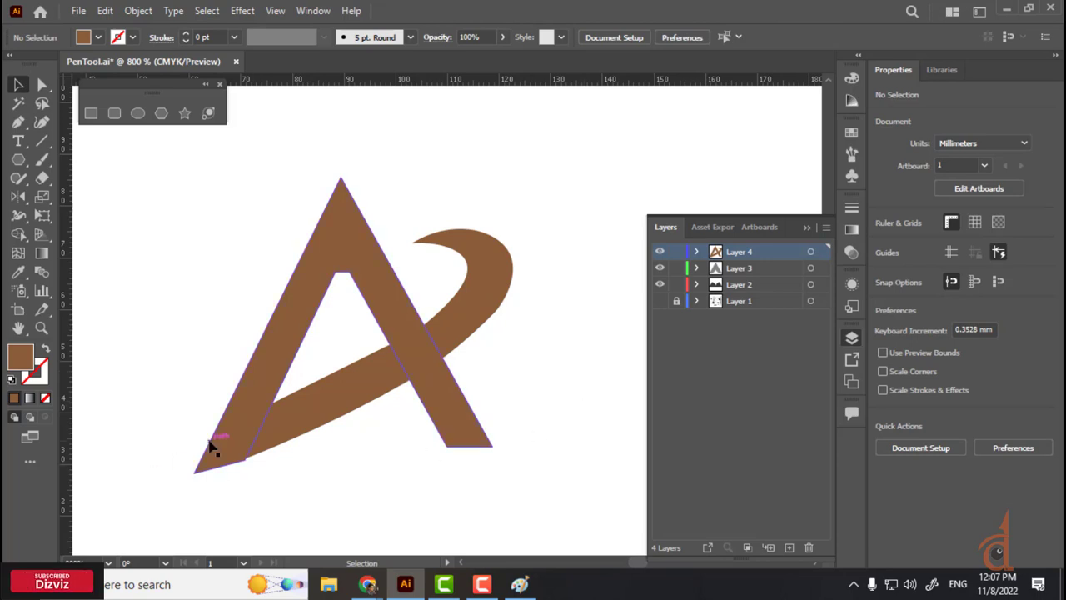
- Move the inner corner of the A's left foot onto the swoosh's lower edge with the Curvature tool
key("ctrl+equal")
key("ctrl+equal")
key("space")
left_click_drag(320, 441, 443, 328)
key("ctrl+equal")
key("ctrl+equal")
key("ctrl+equal")
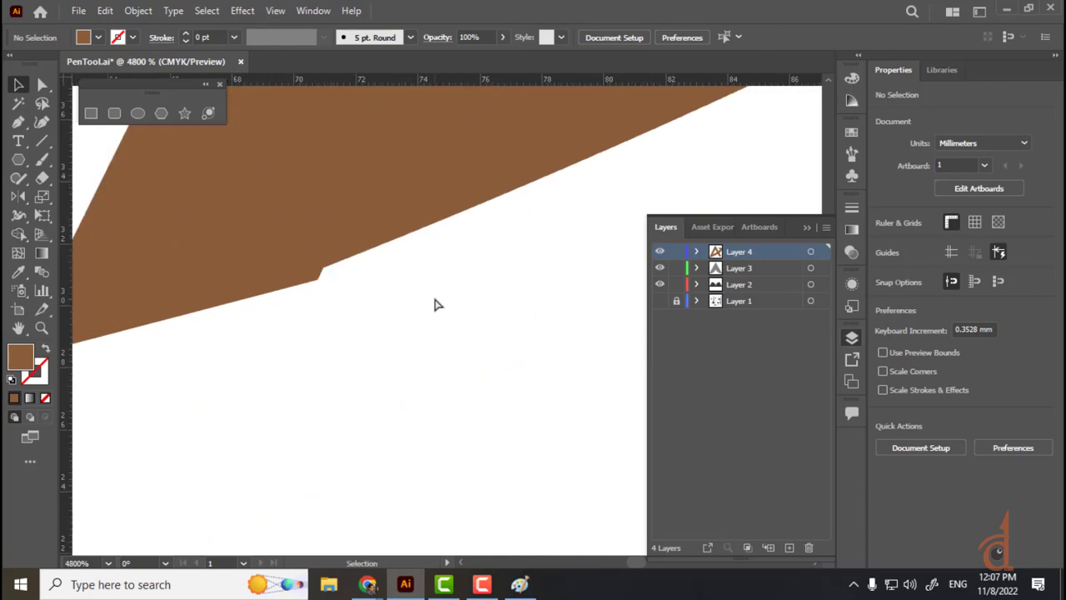
key("space")
left_click_drag(385, 288, 376, 405)
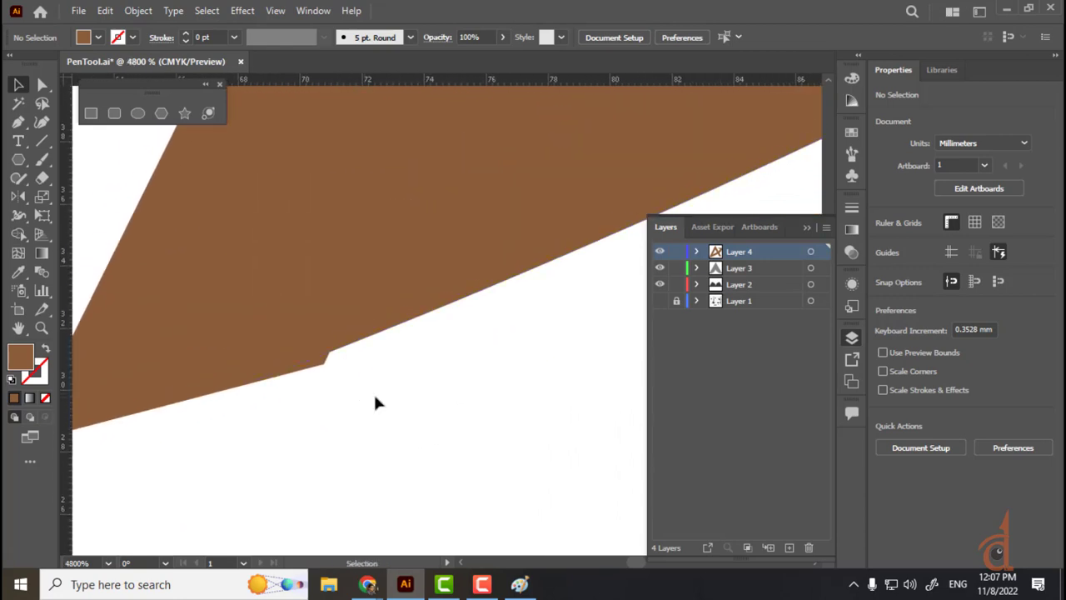
left_click(48, 123)
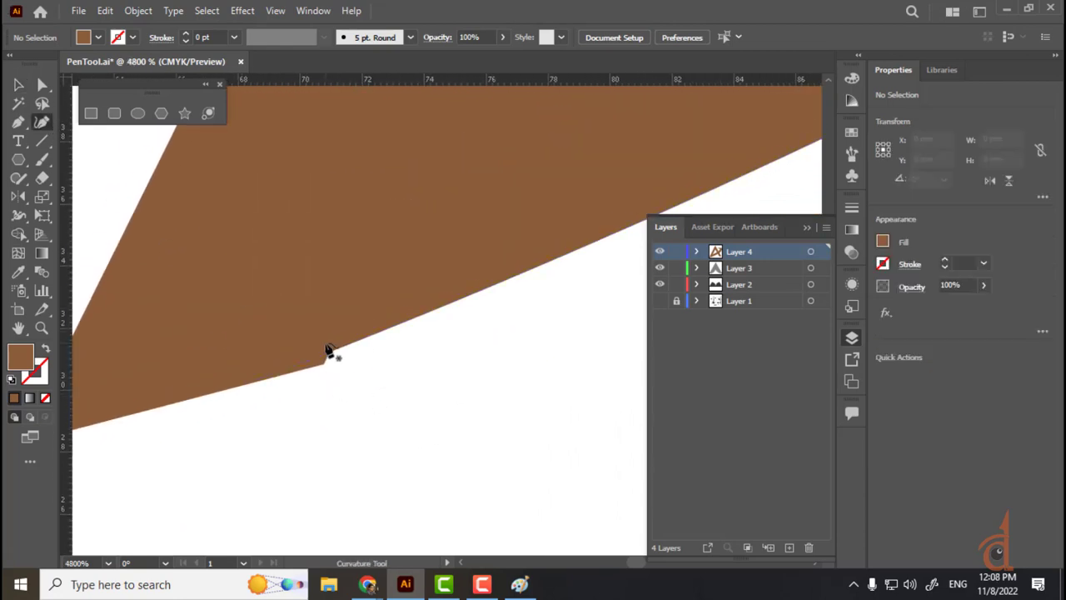
left_click(19, 85)
left_click(340, 306)
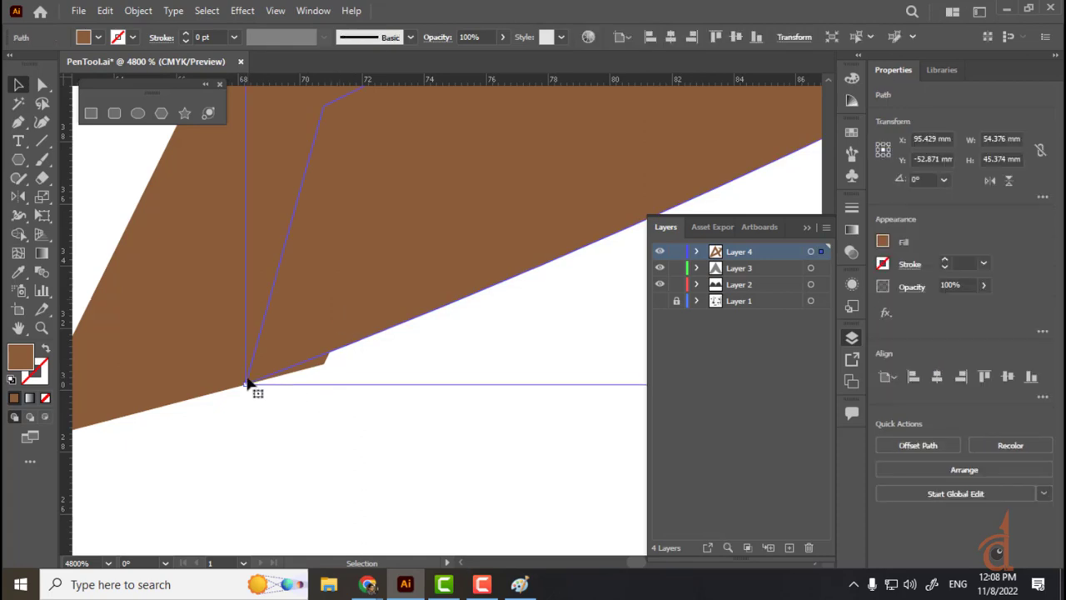
left_click(208, 375)
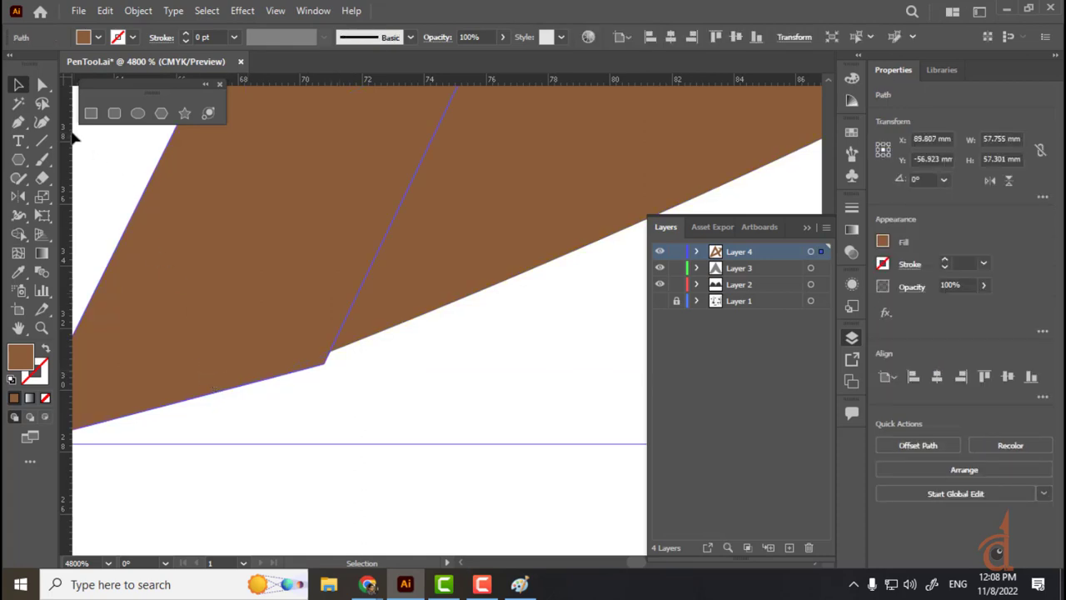
left_click(47, 123)
left_click_drag(325, 364, 329, 352)
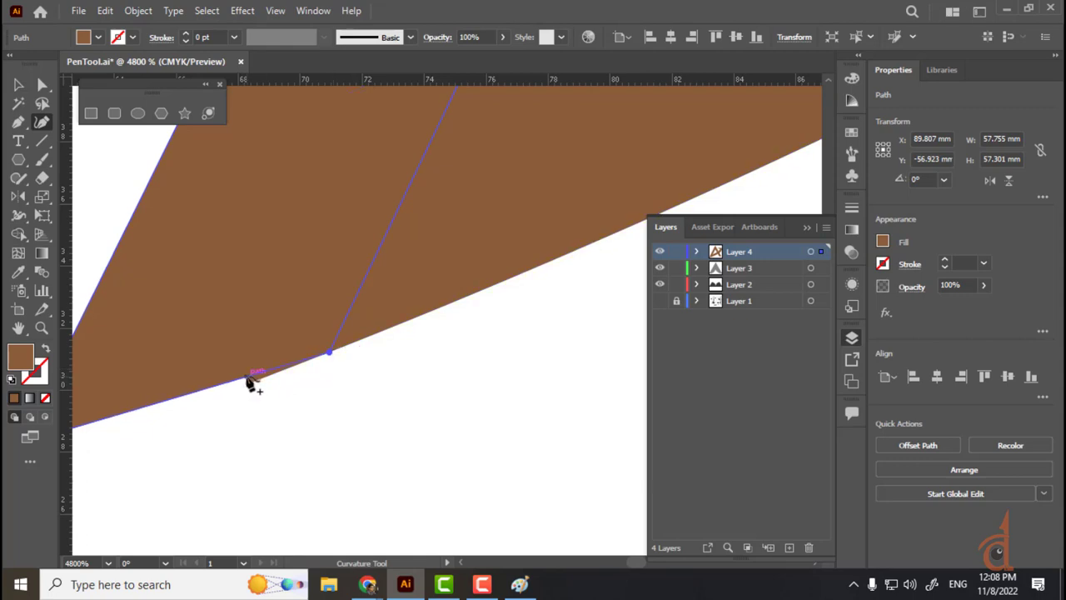
- Add a point on the lower edge of the A's left foot and align it with the swoosh's lower-left corner
left_click(249, 381)
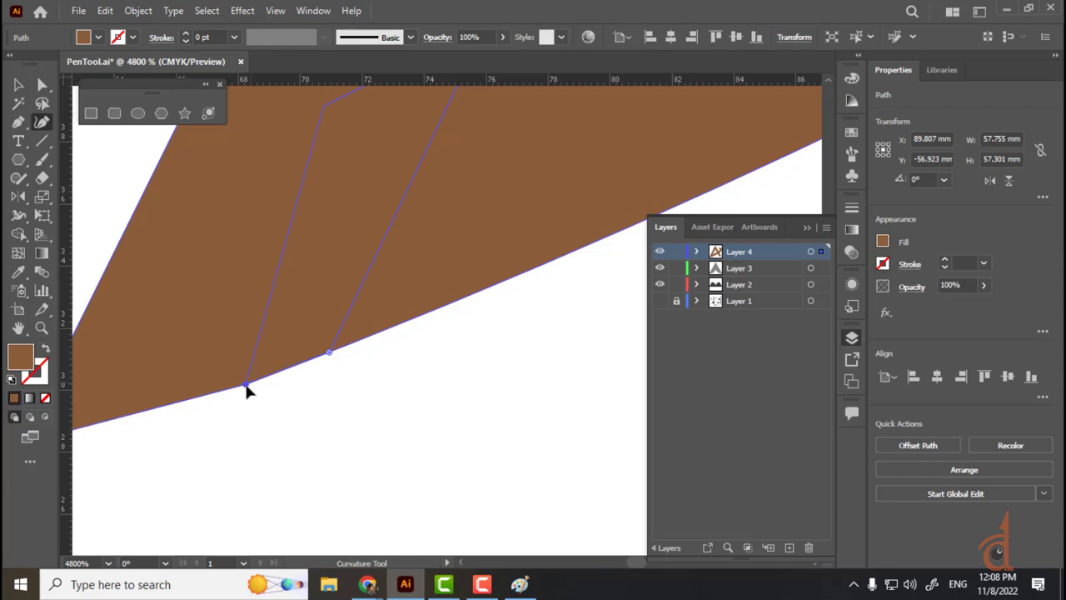
scroll(369, 445, "left", 2)
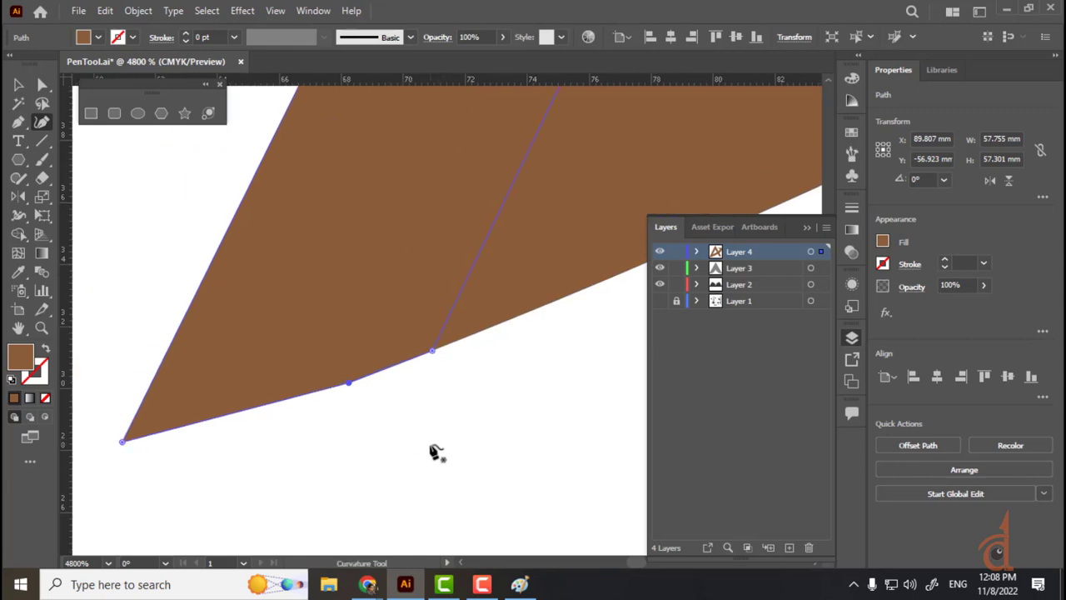
key("v")
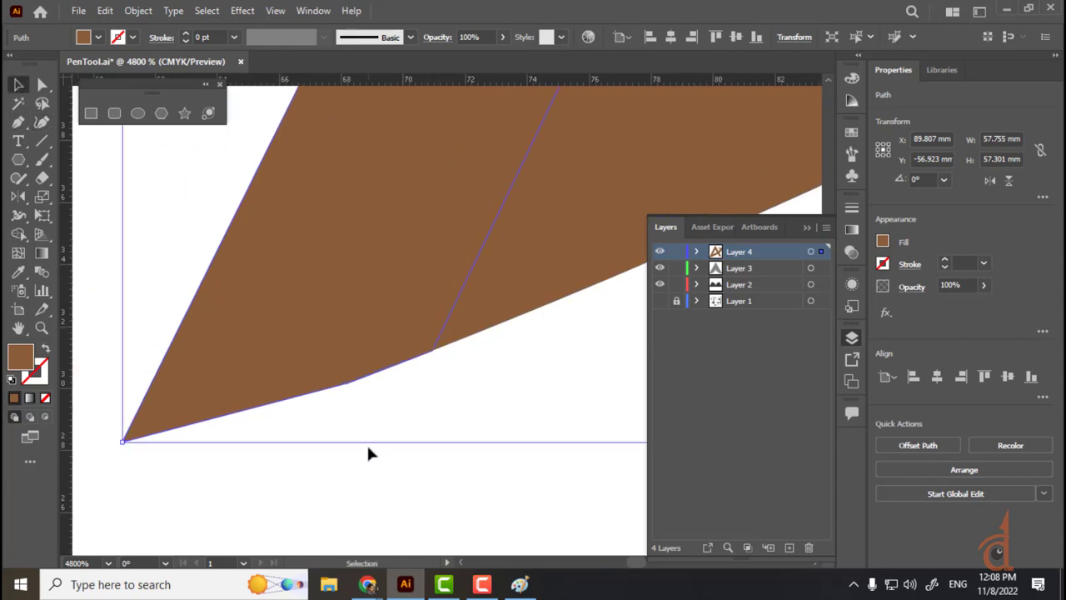
left_click(369, 479)
- Save PenTool.ai with the finished brown A-with-swoosh mark
key("ctrl+minus")
key("ctrl+minus")
key("ctrl+minus")
key("ctrl+minus")
key("ctrl+minus")
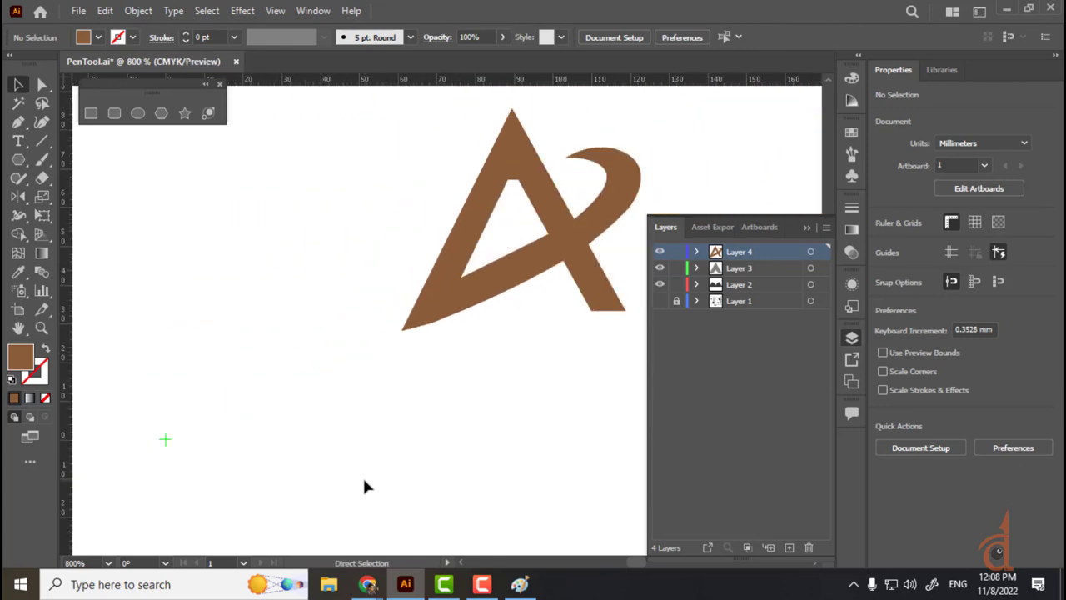
key("ctrl+minus")
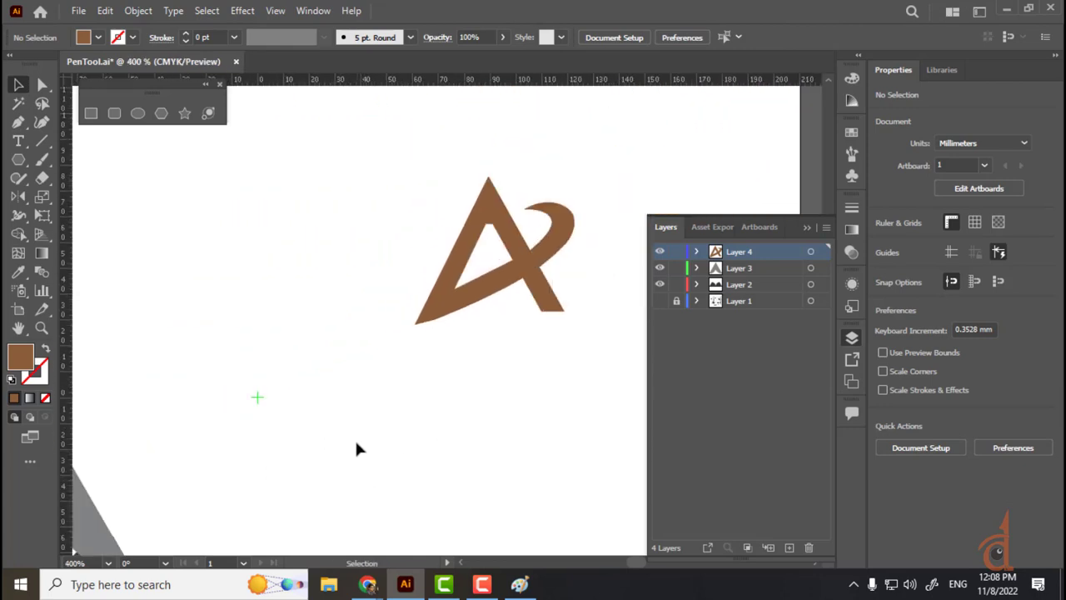
key("a")
key("ctrl+s")
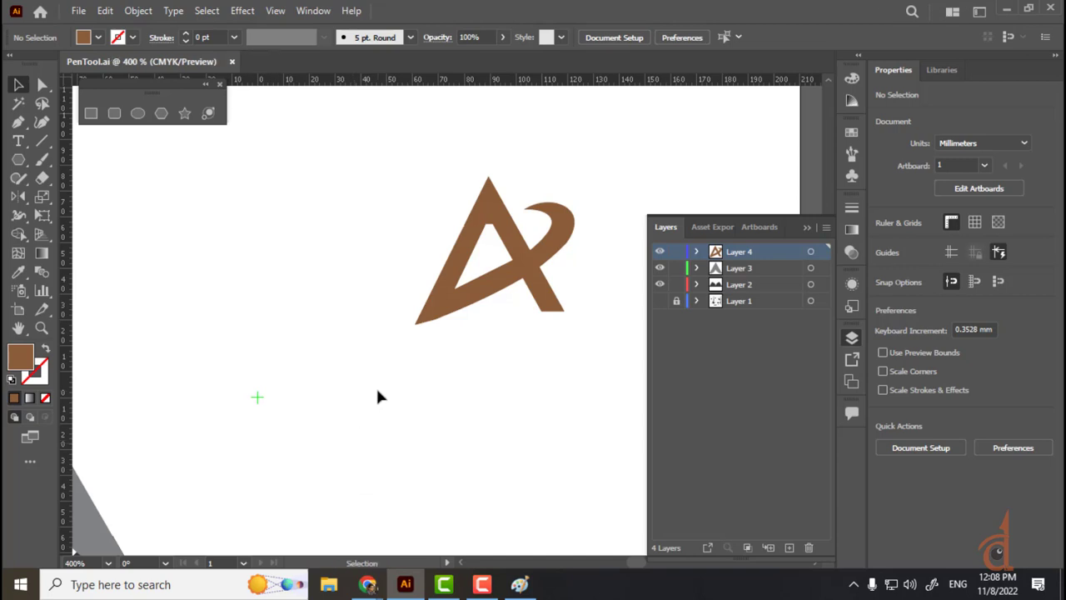
- Try erasing a slanted gap across the A's lower right leg, check the separated pieces, and undo the erasure
left_click(41, 181)
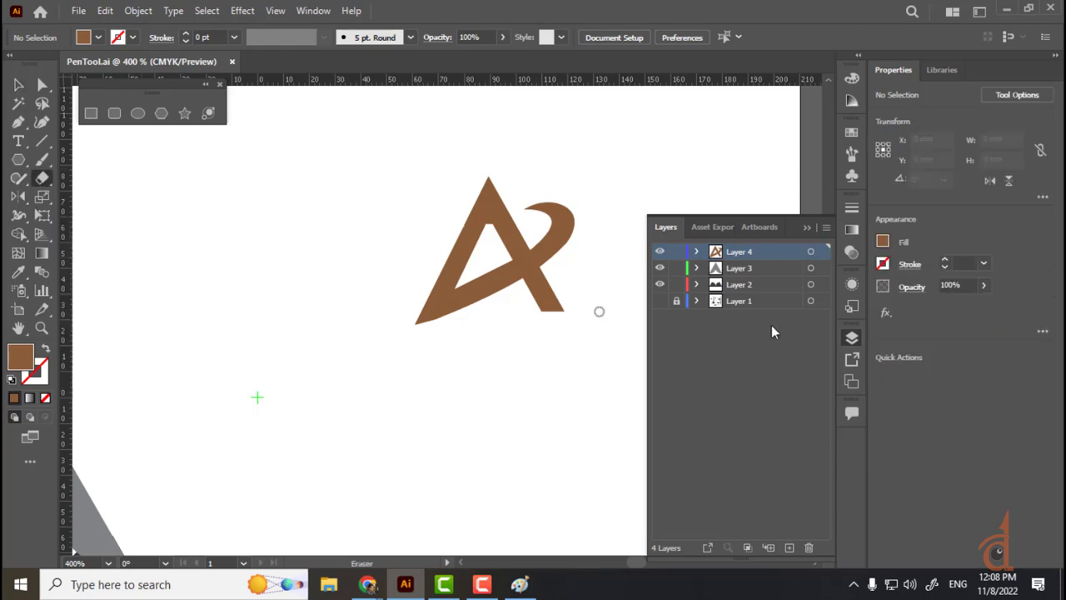
left_click_drag(583, 292, 517, 300)
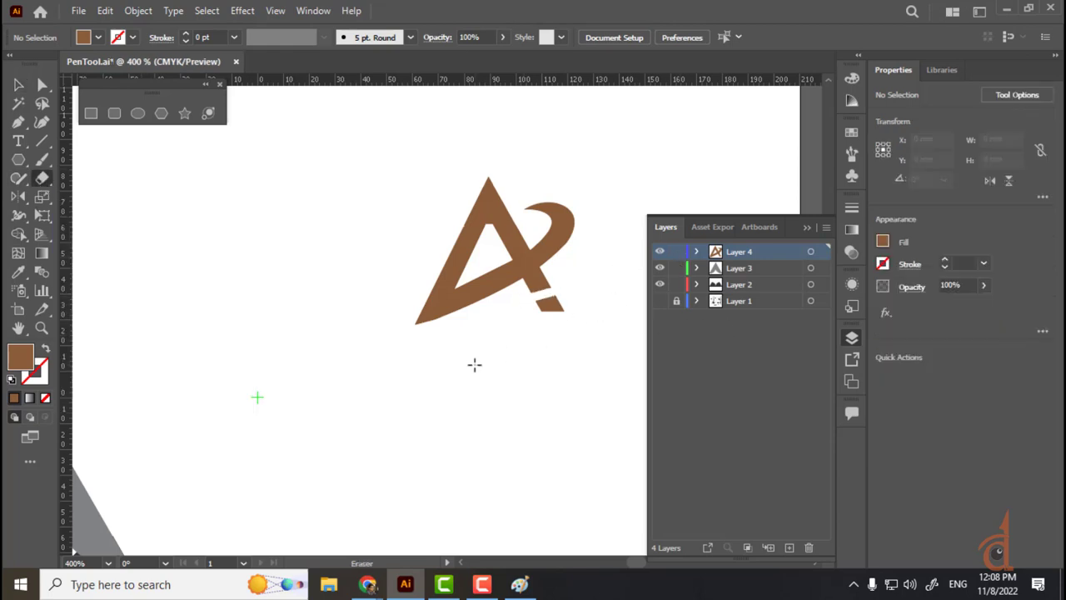
key("v")
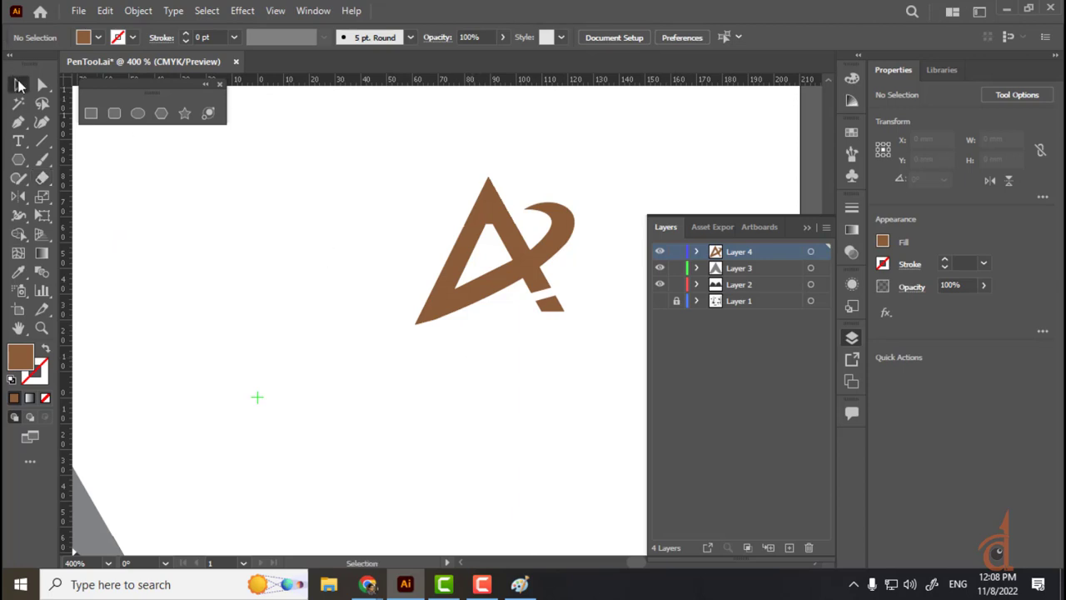
left_click(495, 297)
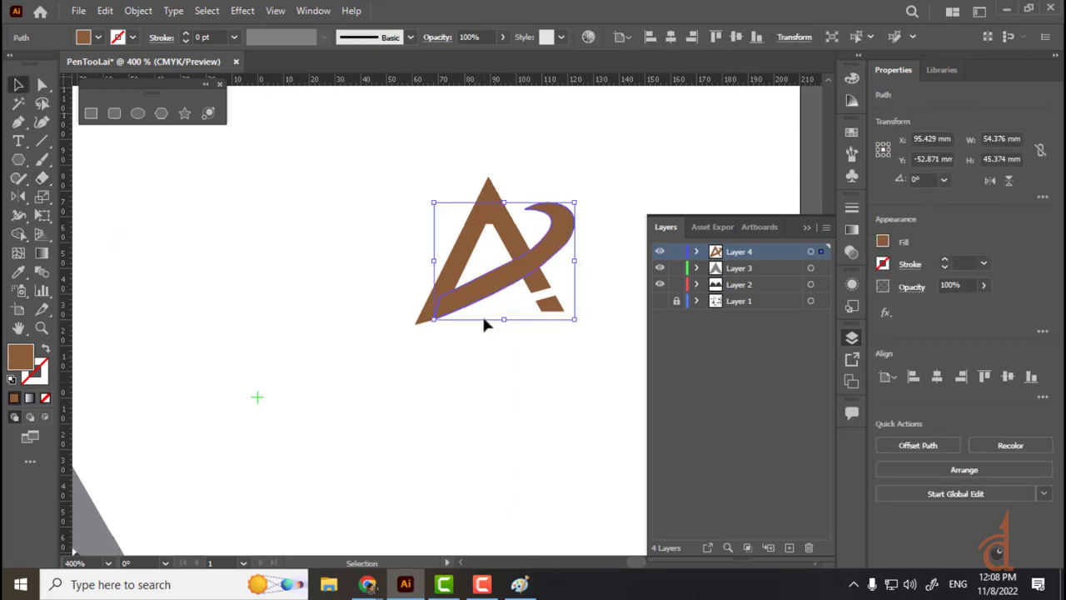
left_click(560, 308)
left_click(476, 288)
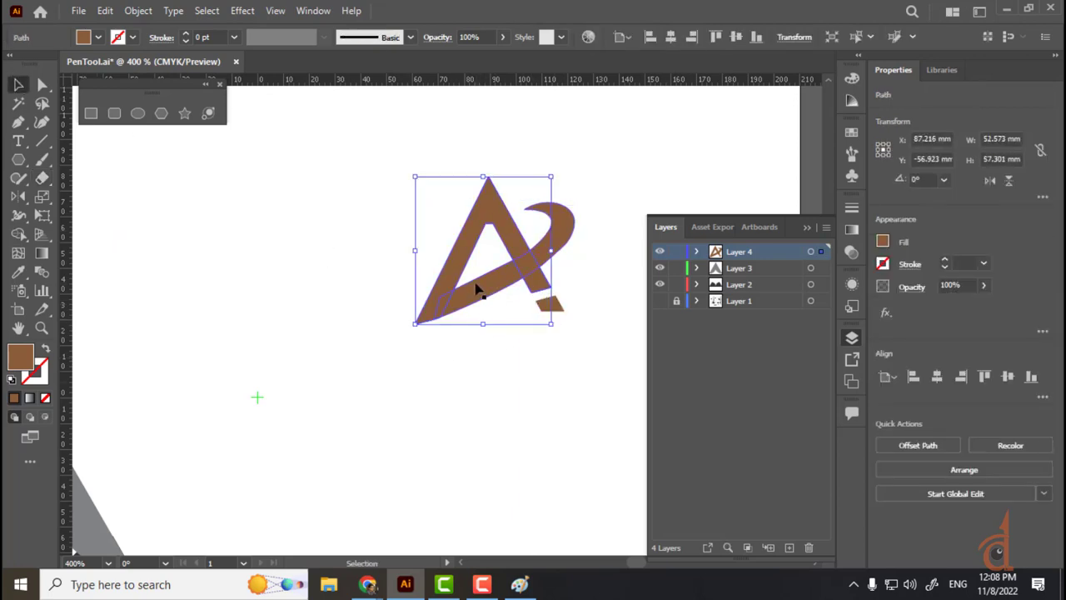
left_click(409, 407)
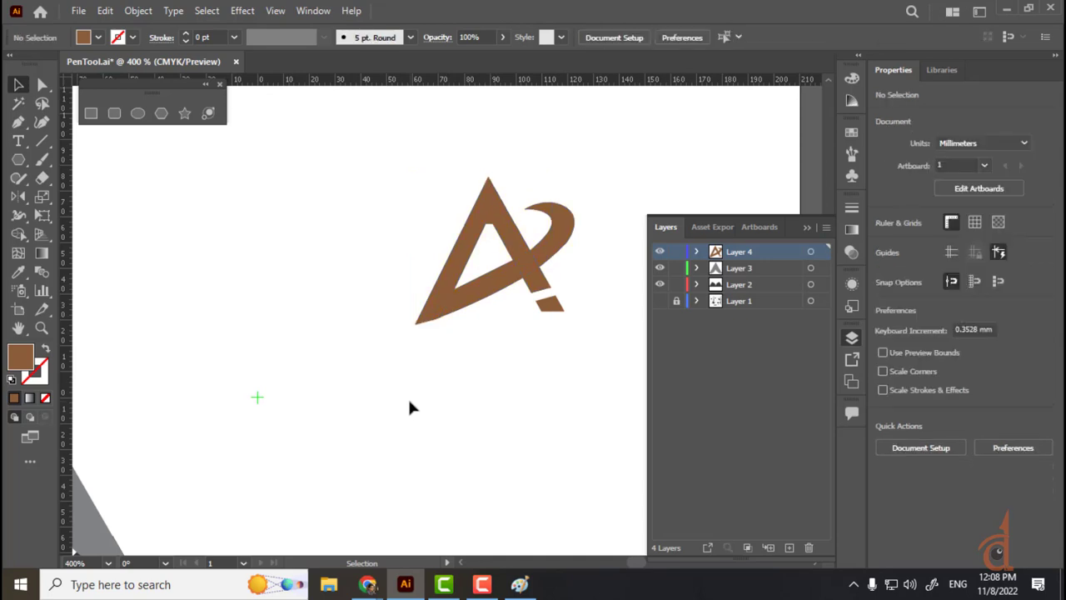
key("a")
key("ctrl+z")
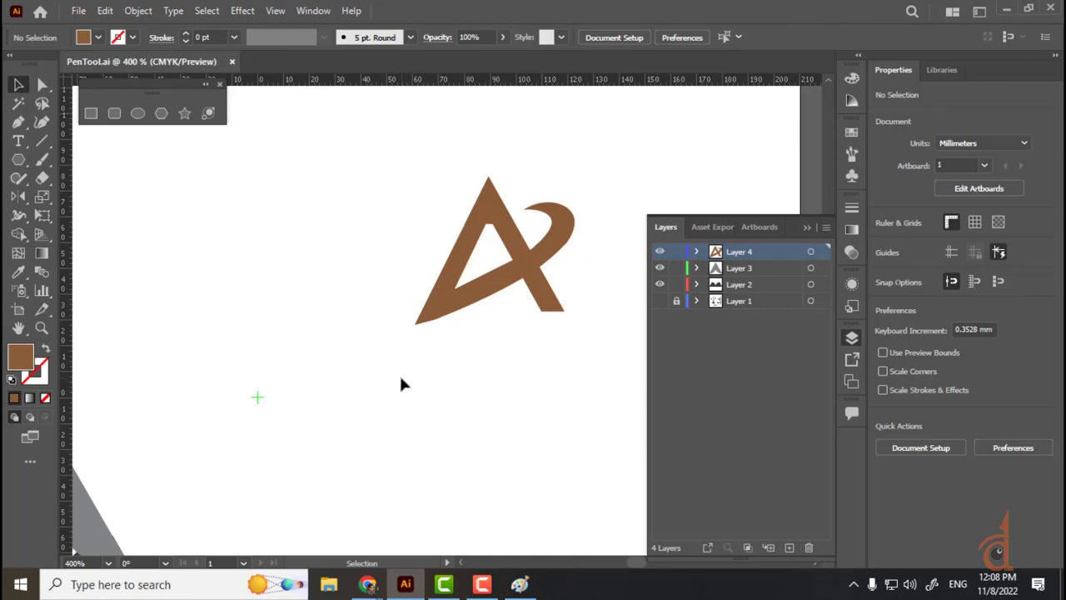
key("ctrl+minus")
left_click_drag(383, 479, 445, 336)
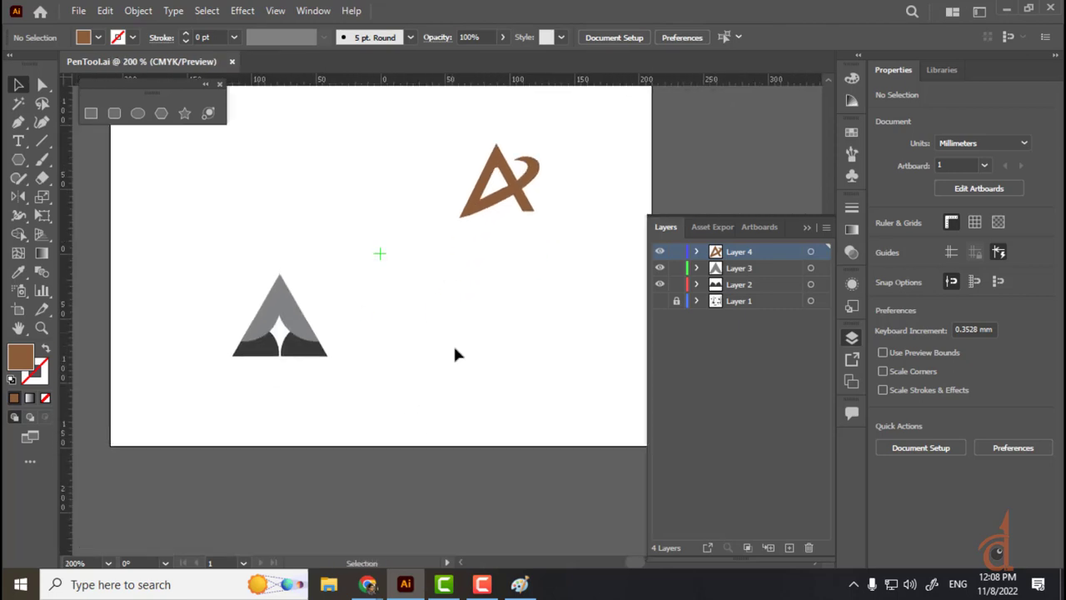
- Show the locked sketch layer, Layer 1, again to compare the traced logo marks with the four Aero concept sketches
left_click(660, 300)
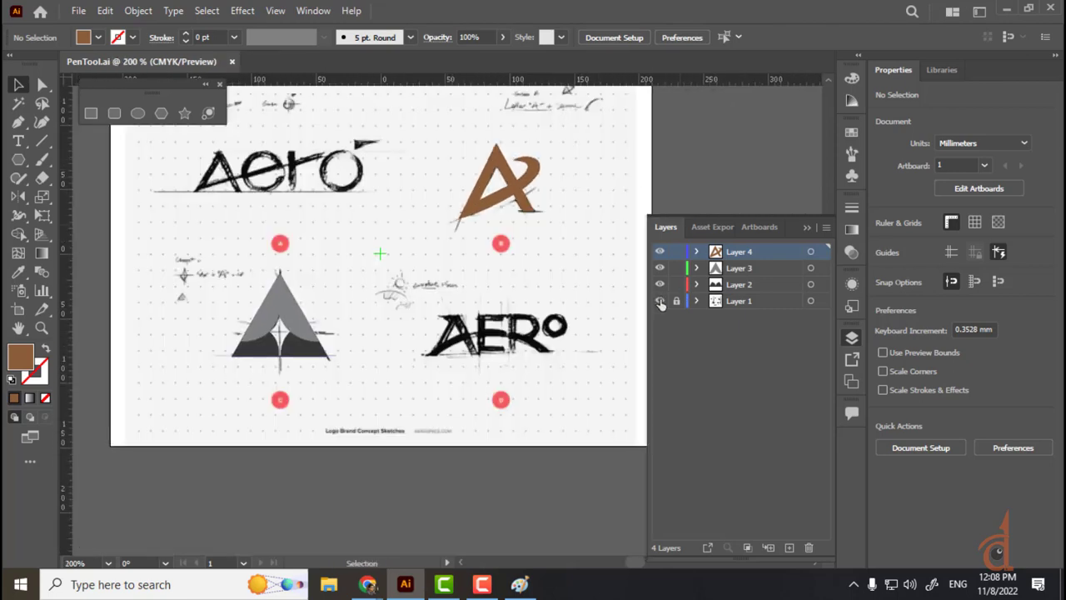
left_click_drag(532, 146, 529, 275)
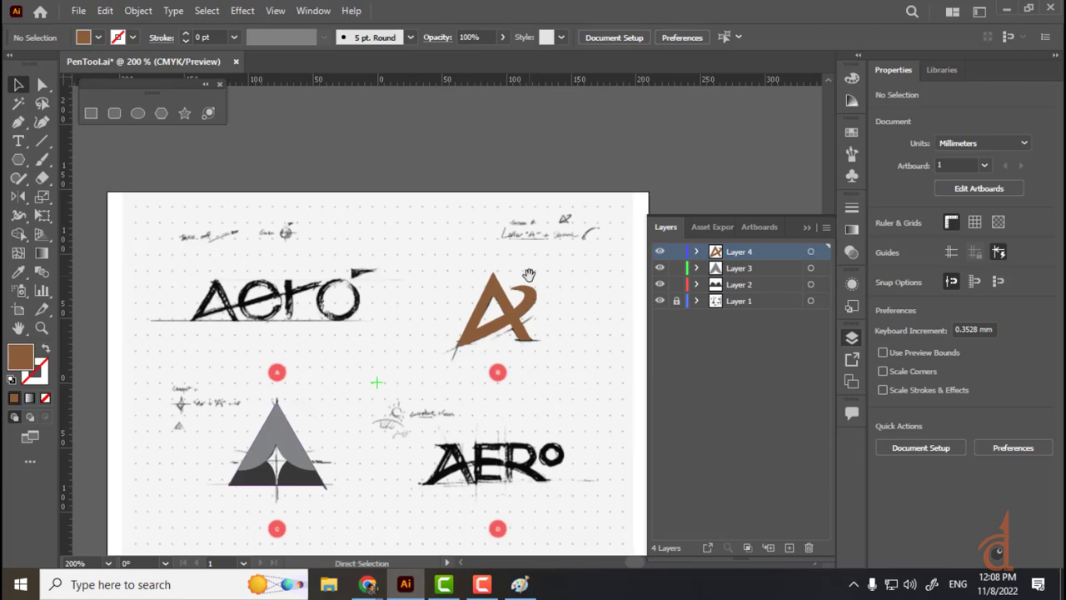
key("ctrl+equal")
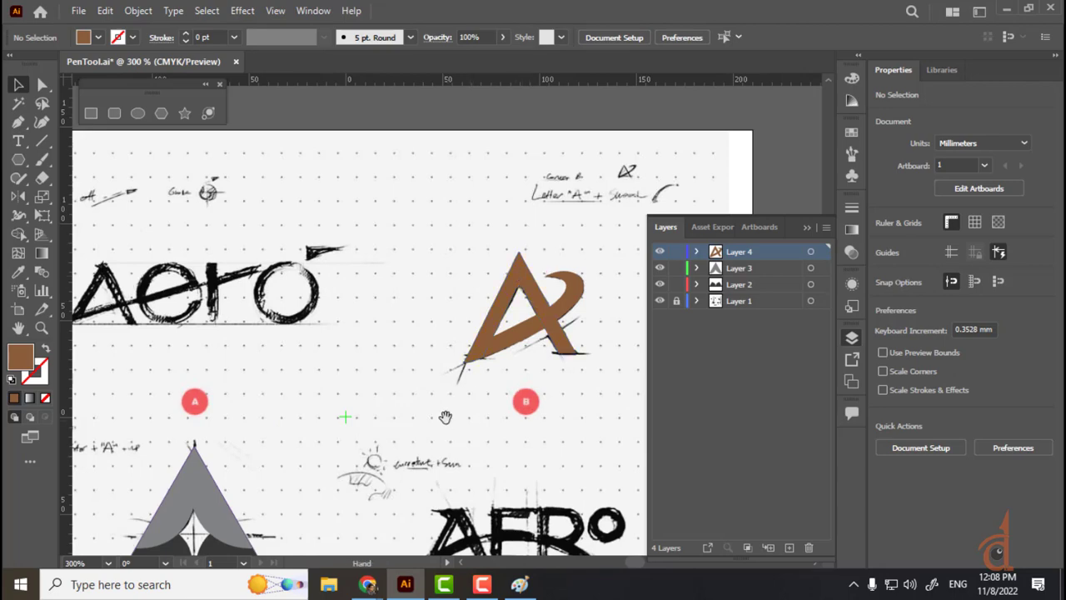
left_click_drag(442, 419, 498, 318)
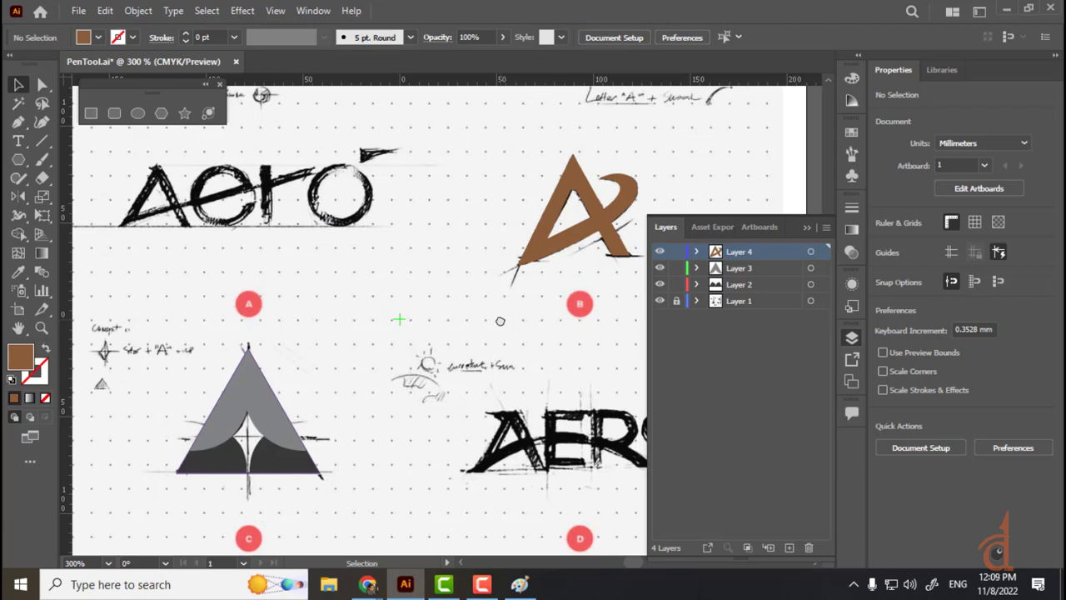
- Switch to the Google Meet call in Chrome, look through the participant list, and check the in-call messages
mouse_move(368, 584)
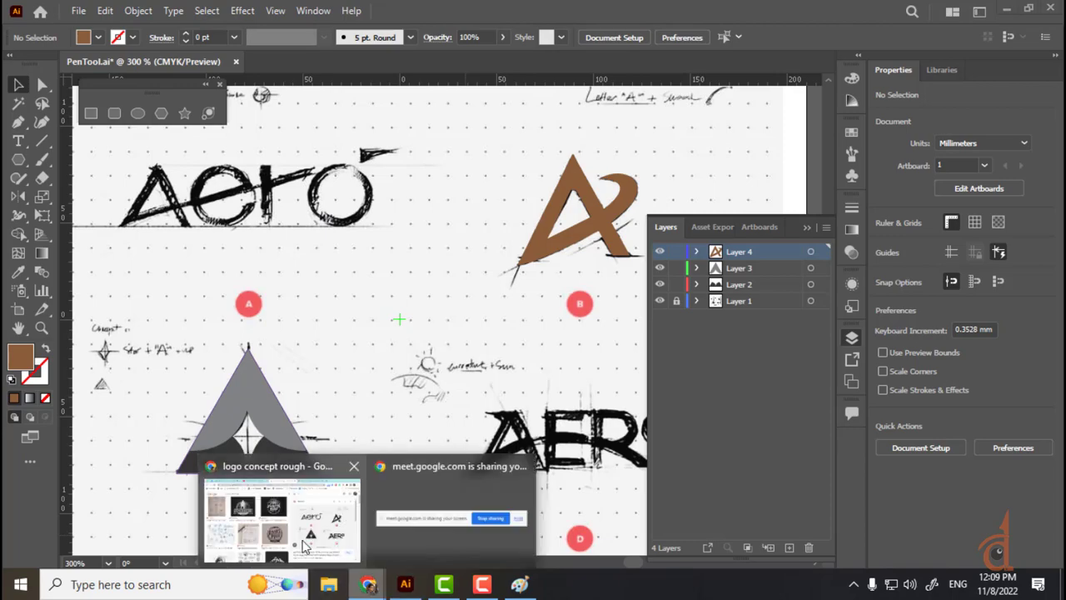
left_click(274, 500)
left_click(208, 9)
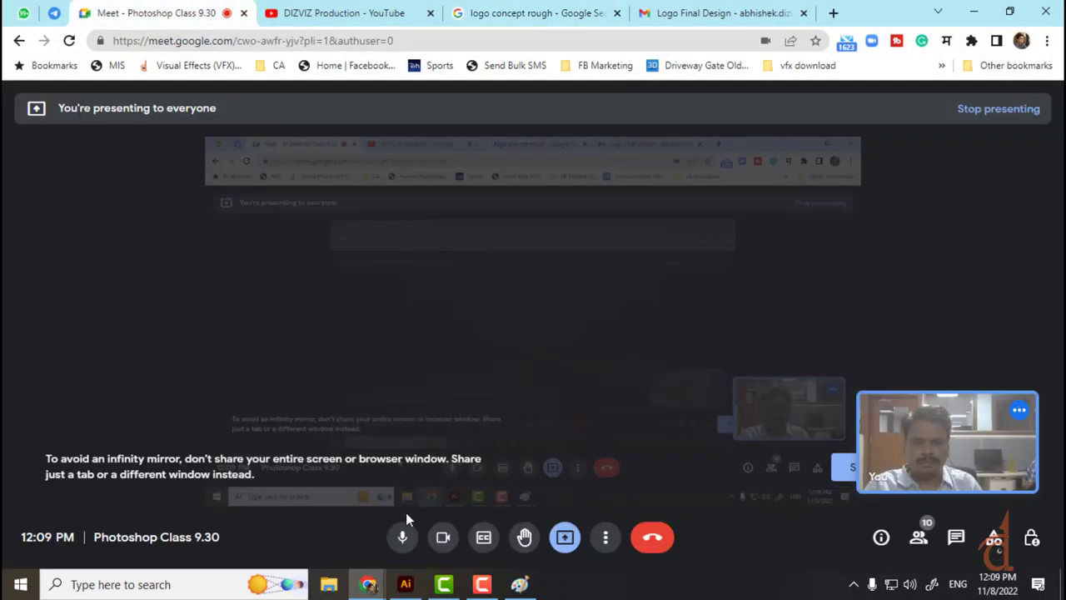
left_click(918, 538)
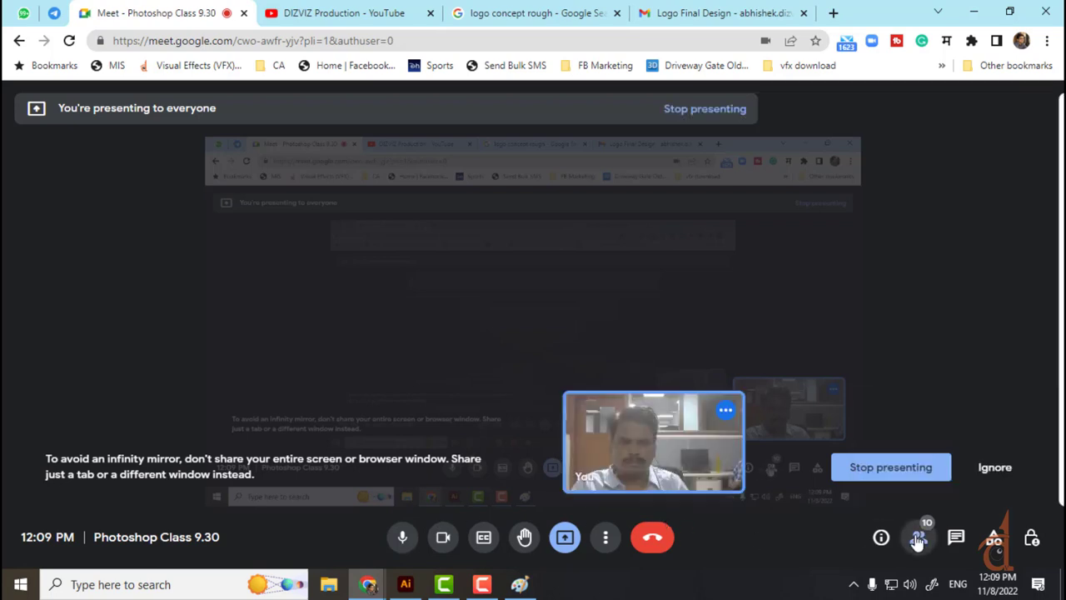
scroll(839, 393, "down", 3)
scroll(838, 393, "up", 3)
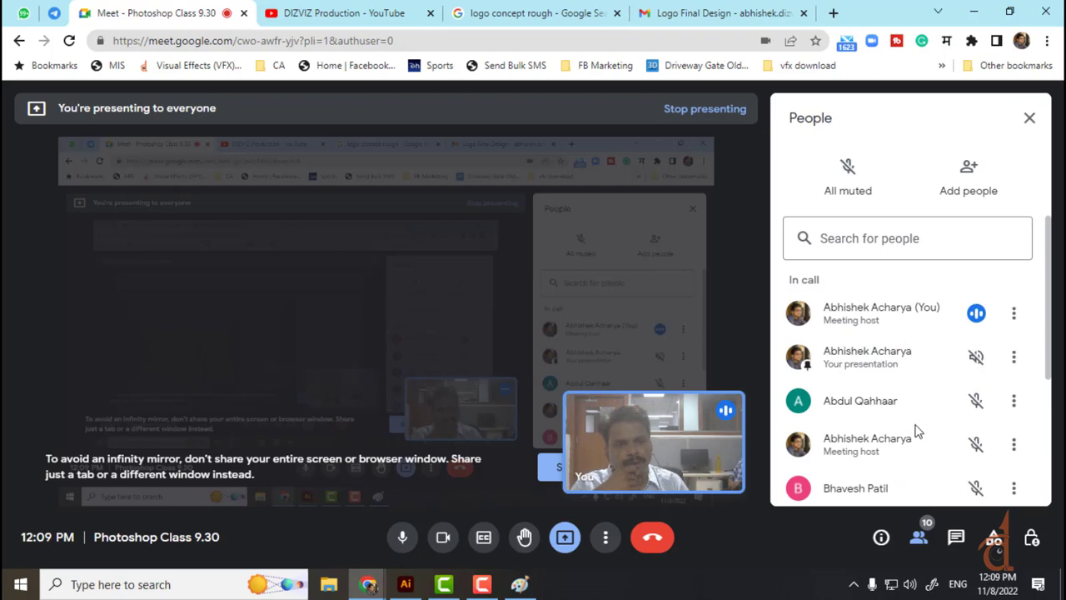
scroll(914, 425, "down", 3)
scroll(915, 425, "down", 2)
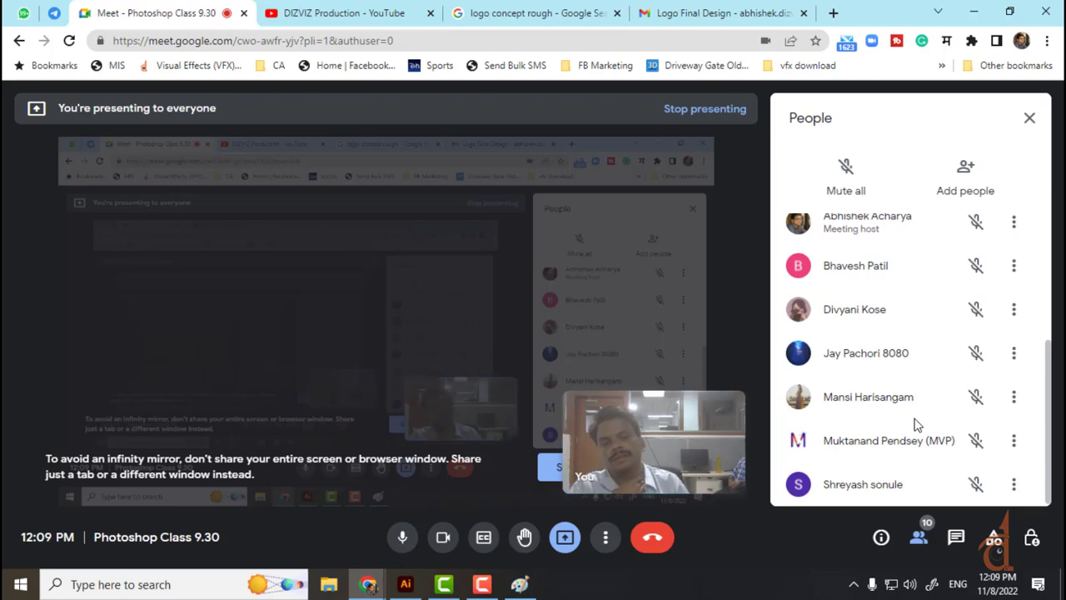
scroll(915, 423, "up", 2)
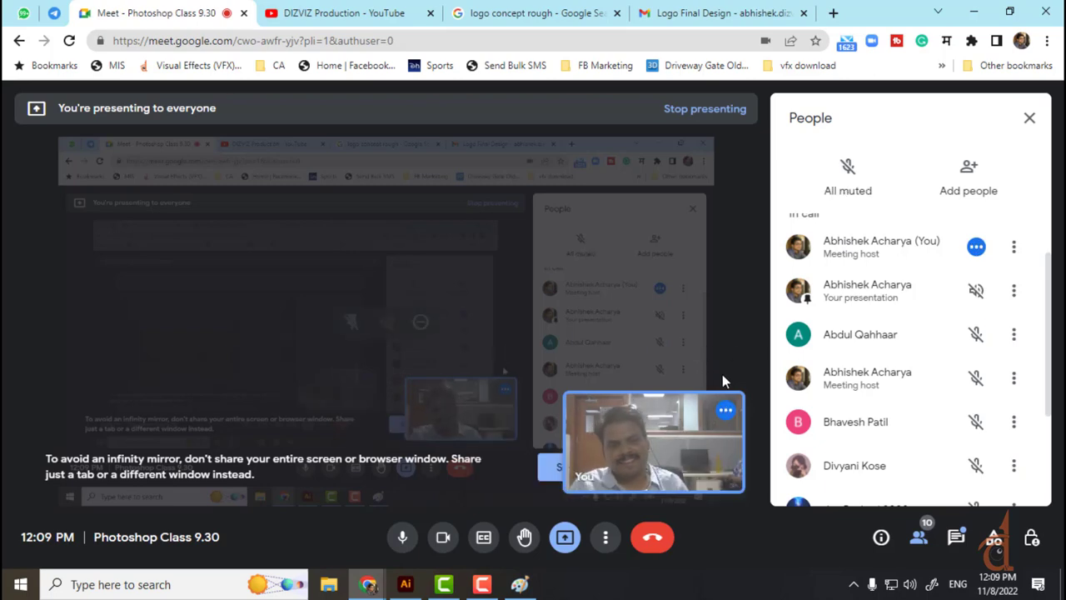
scroll(975, 358, "down", 2)
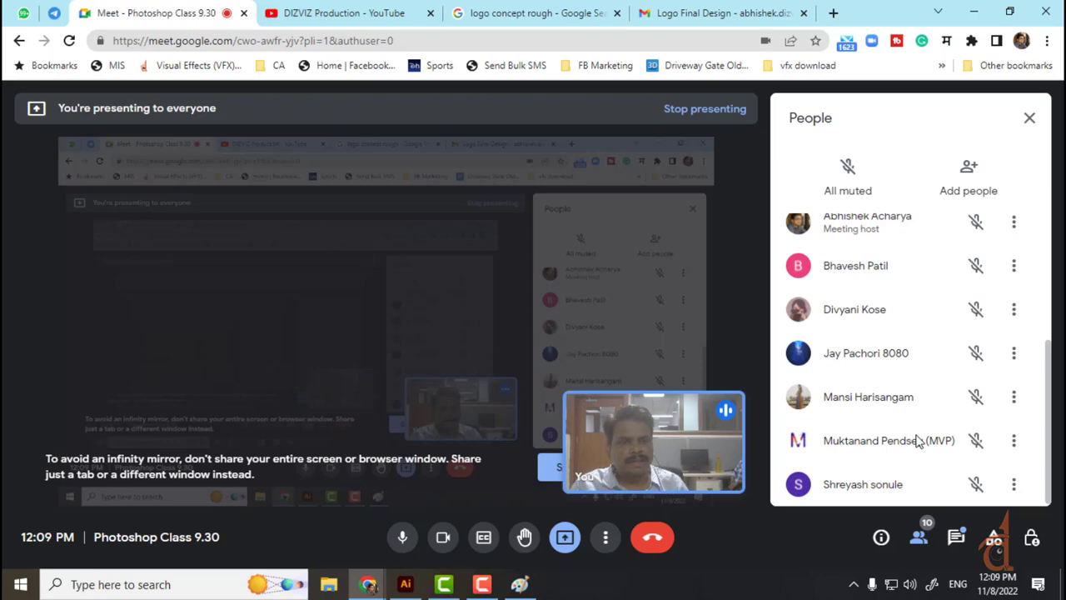
scroll(916, 441, "up", 2)
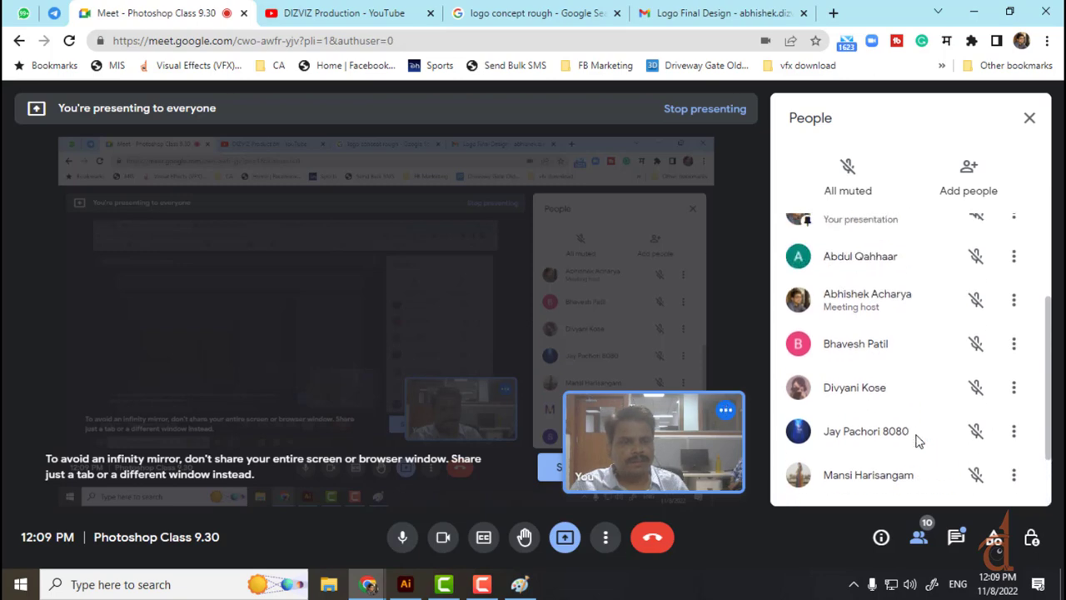
scroll(916, 441, "up", 3)
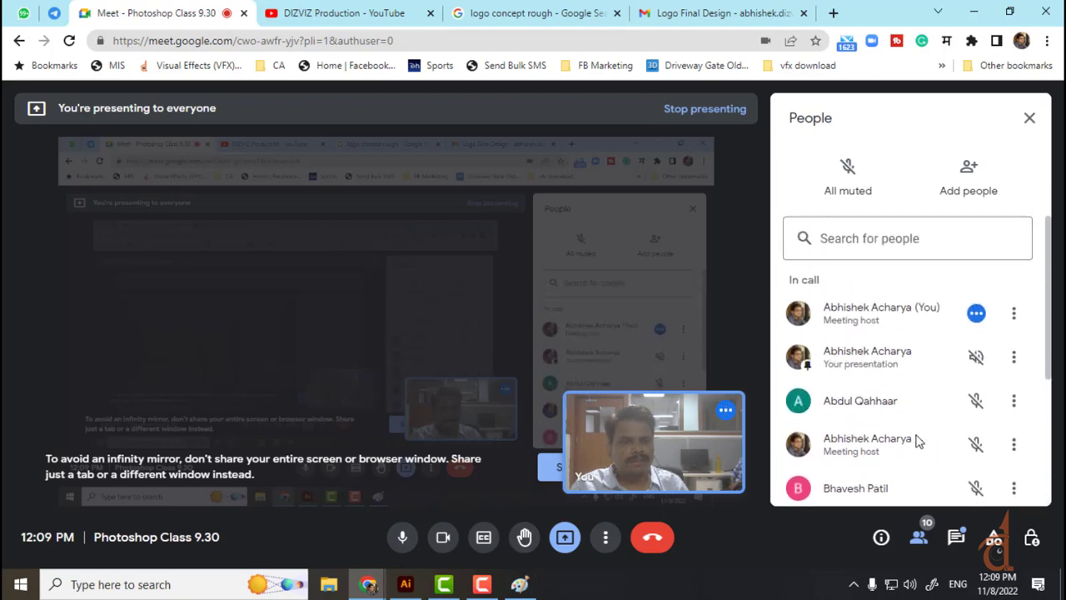
scroll(916, 441, "down", 3)
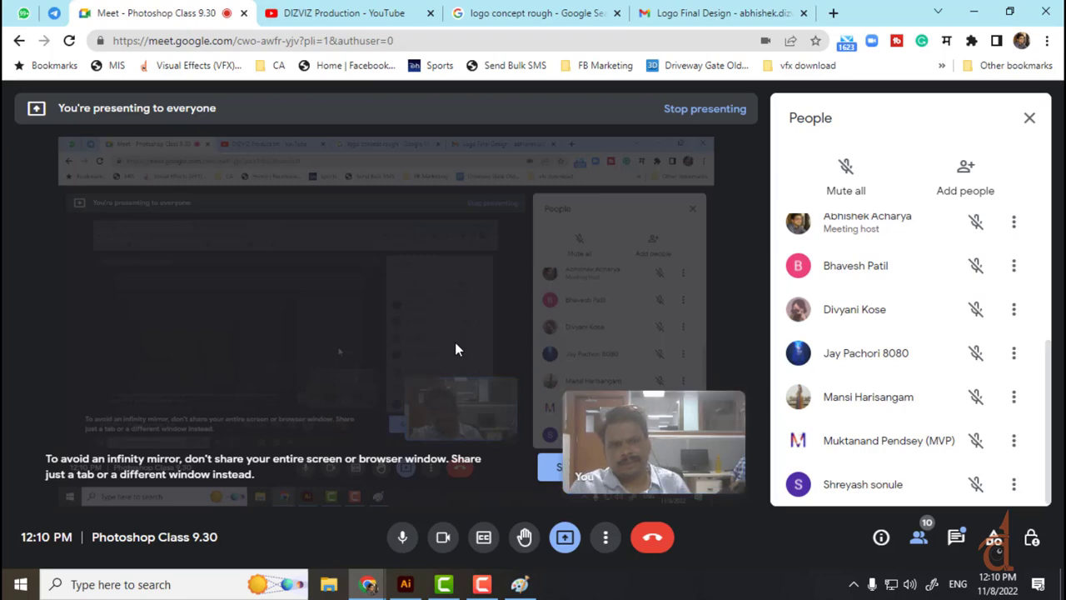
left_click(955, 541)
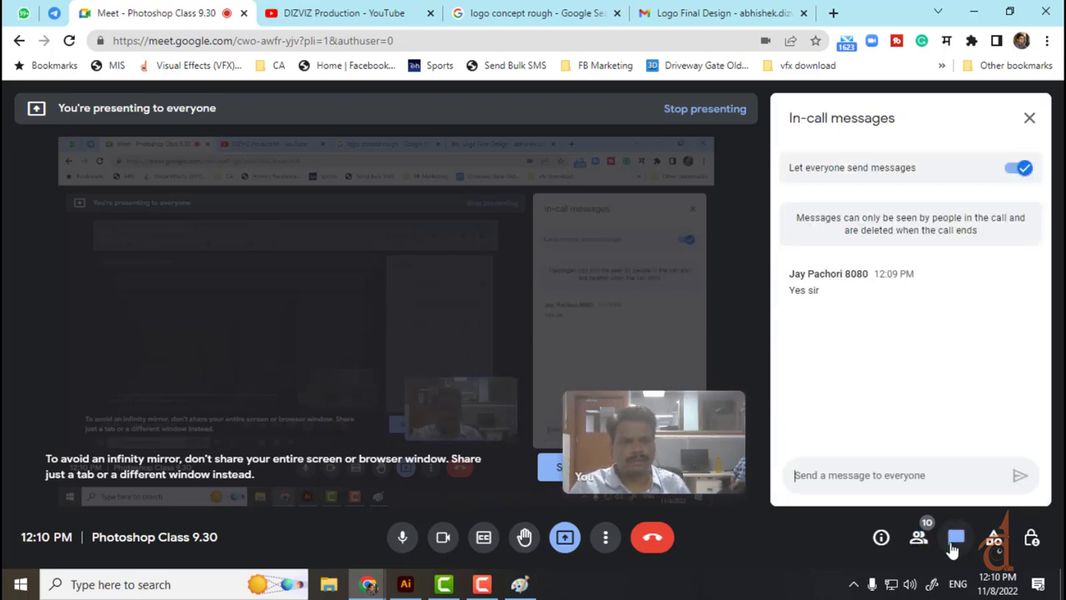